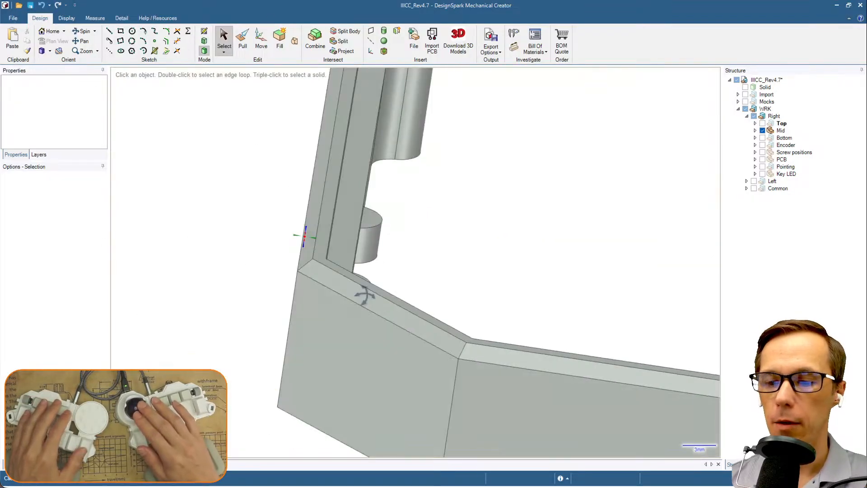
Show only the right USB socket mock alongside the Mid part, keeping the left socket hidden.
scroll(435, 259, "down", 5)
middle_click_drag(528, 267, 566, 240)
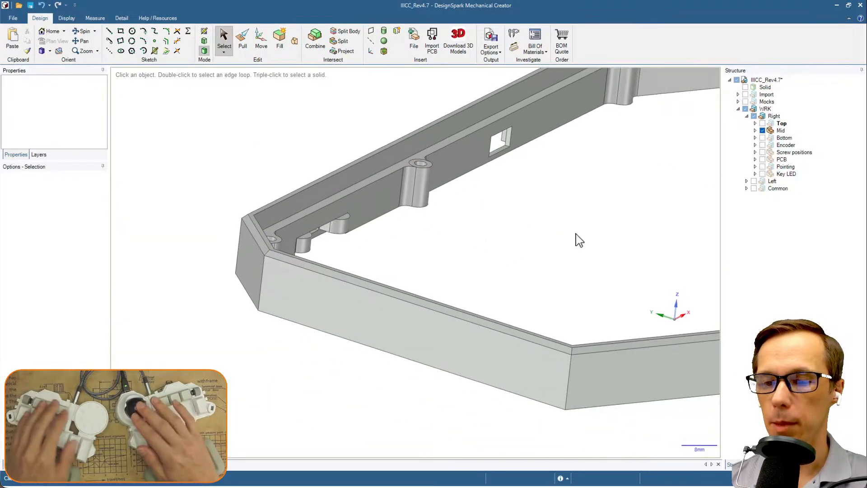
middle_click_drag(519, 223, 478, 222)
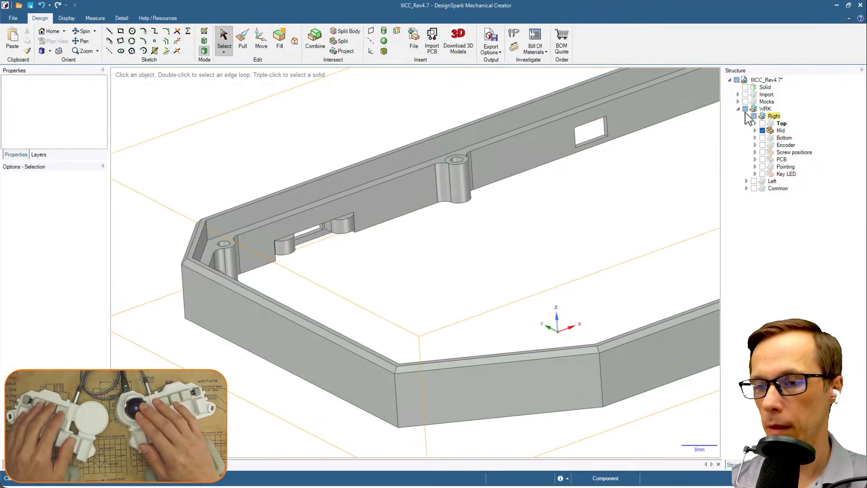
left_click(739, 102)
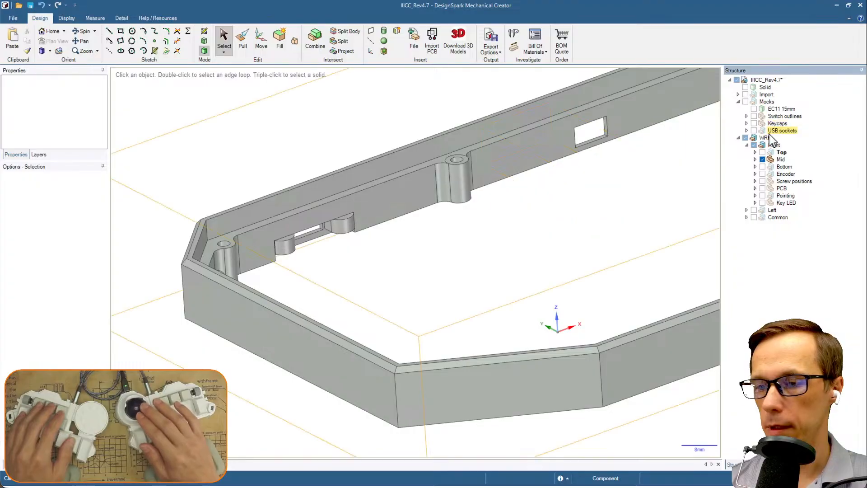
left_click(754, 131)
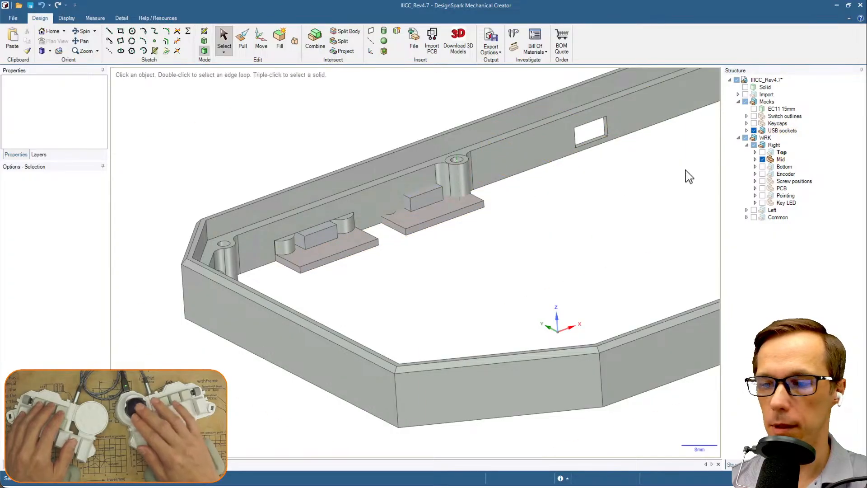
left_click(747, 131)
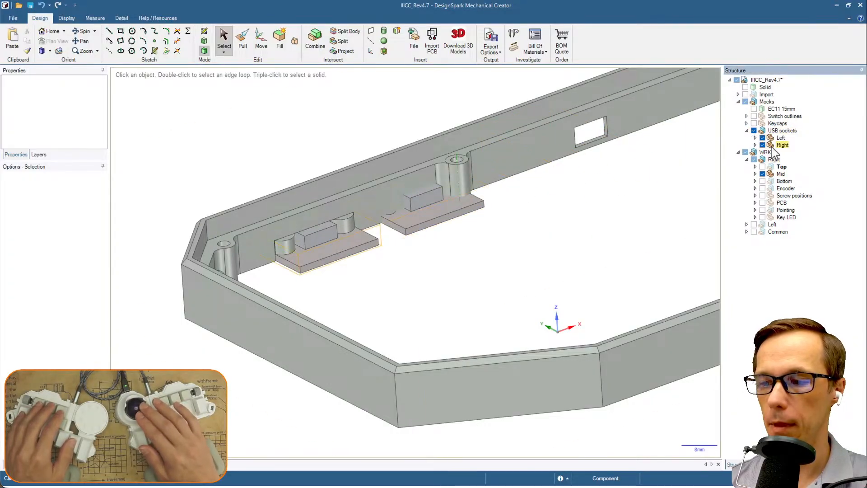
left_click(763, 138)
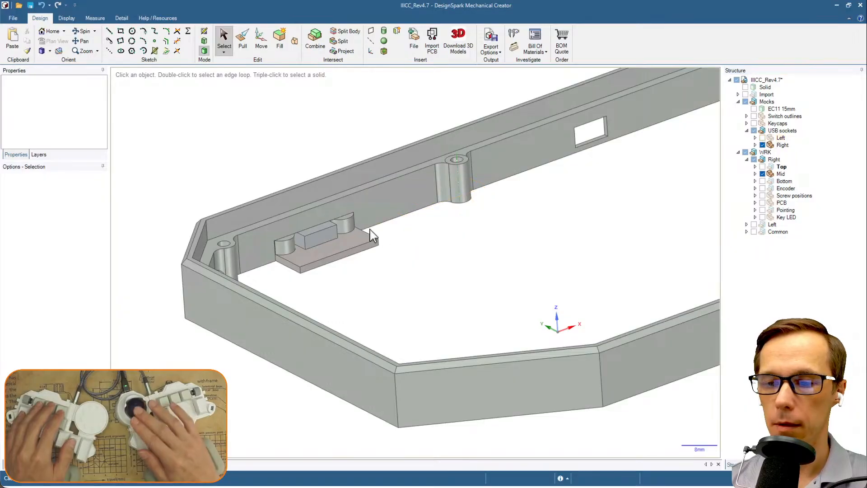
Examine the right USB socket mock in place, then hide it and inspect the wall opening and its two screw bosses.
scroll(324, 238, "up", 6)
middle_click_drag(222, 226, 329, 228)
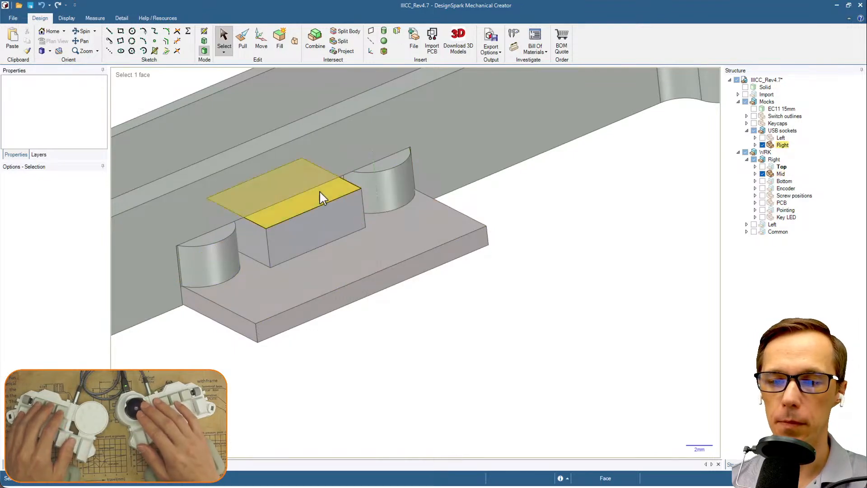
scroll(319, 191, "down", 1)
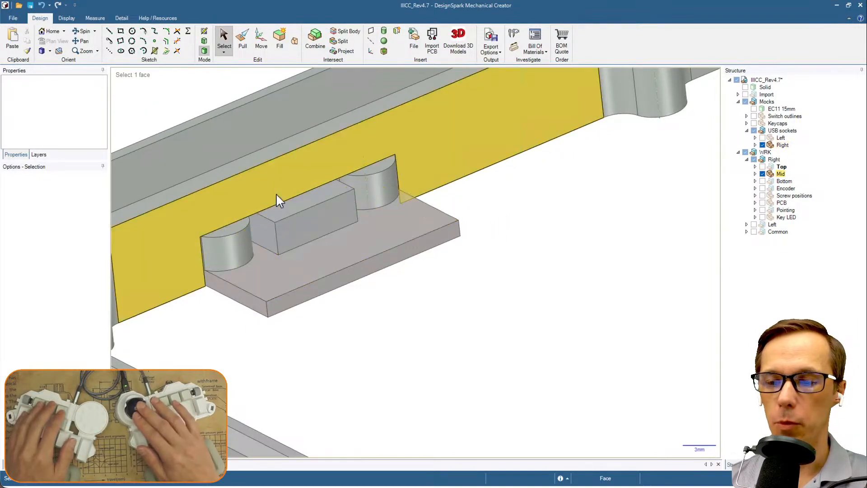
left_click(762, 145)
middle_click_drag(382, 231, 362, 174)
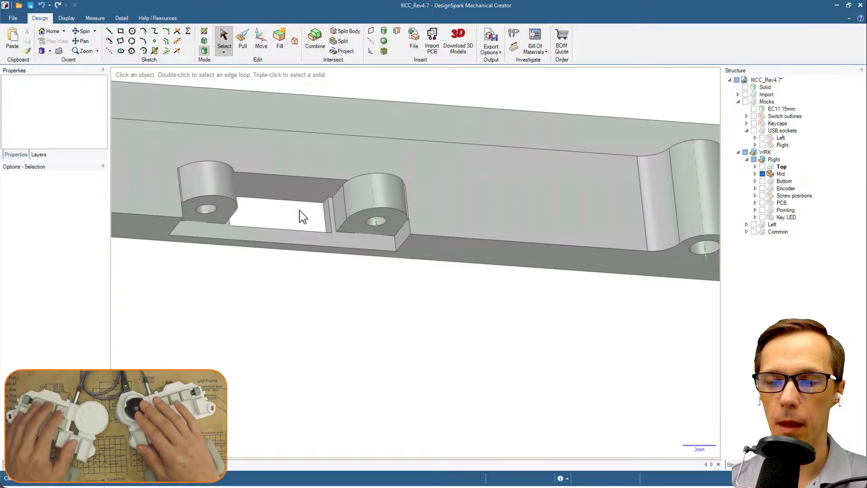
middle_click_drag(253, 197, 266, 213)
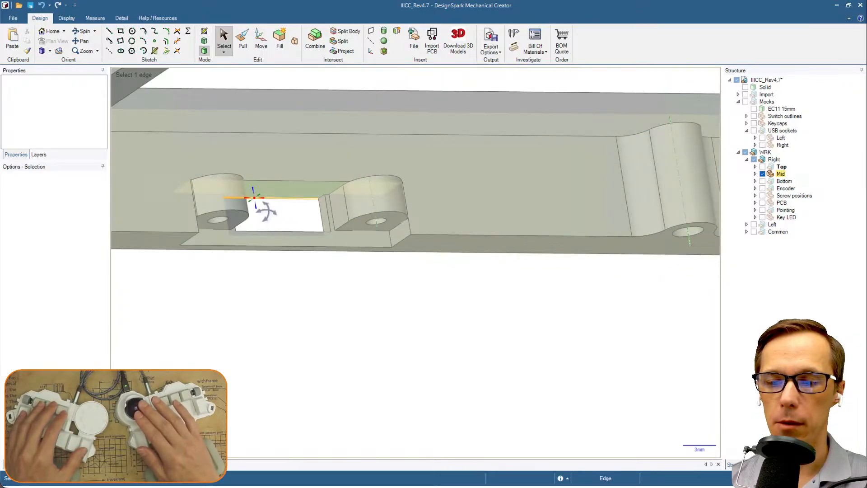
middle_click_drag(280, 198, 329, 284)
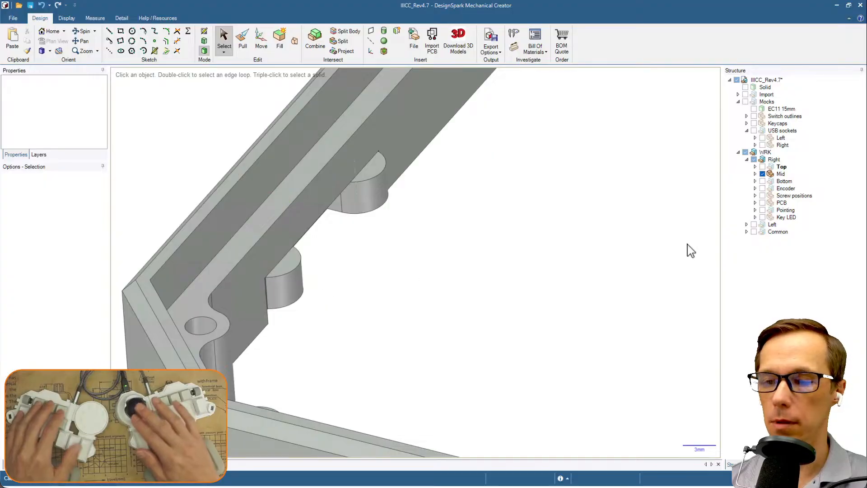
Show the right USB socket mock again and move the whole component inward, away from the Mid part's wall.
left_click(762, 145)
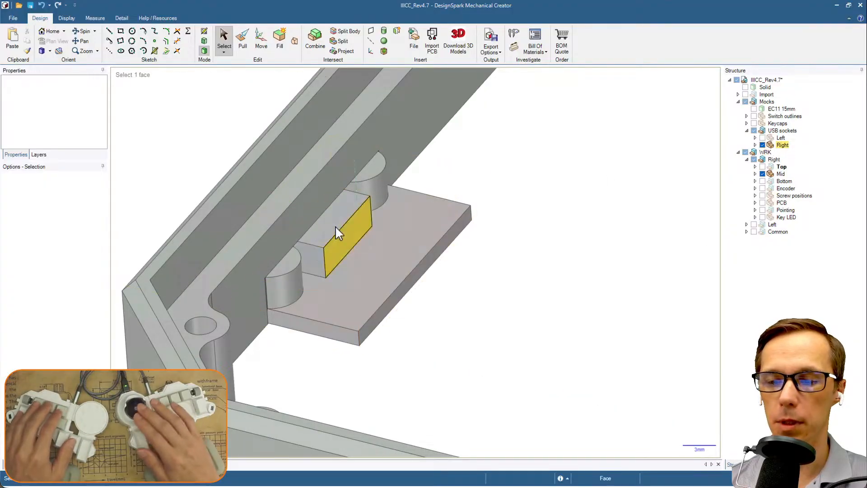
left_click(783, 145)
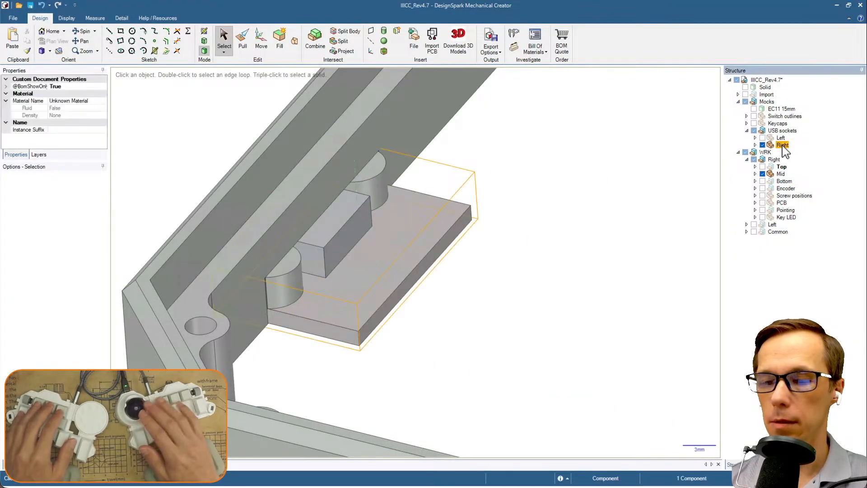
key("m")
middle_click_drag(402, 286, 499, 260)
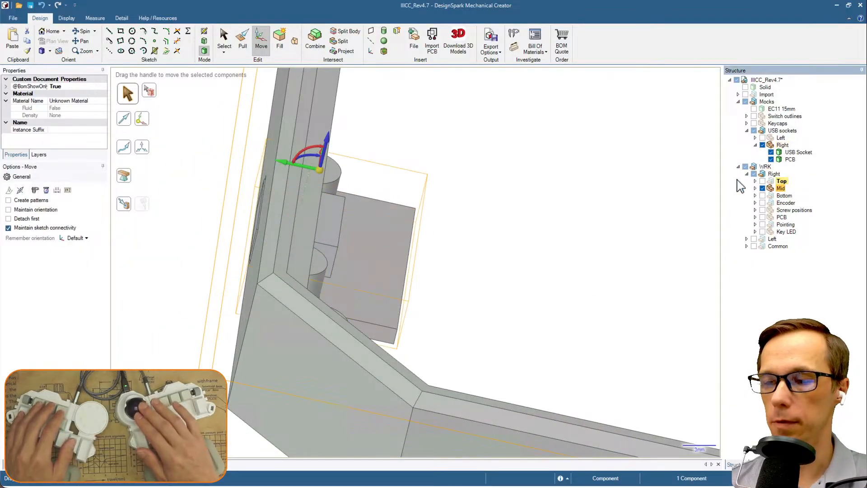
left_click(755, 145)
left_click(787, 152)
middle_click_drag(462, 229, 406, 240)
middle_click_drag(350, 264, 306, 271)
left_click(358, 294)
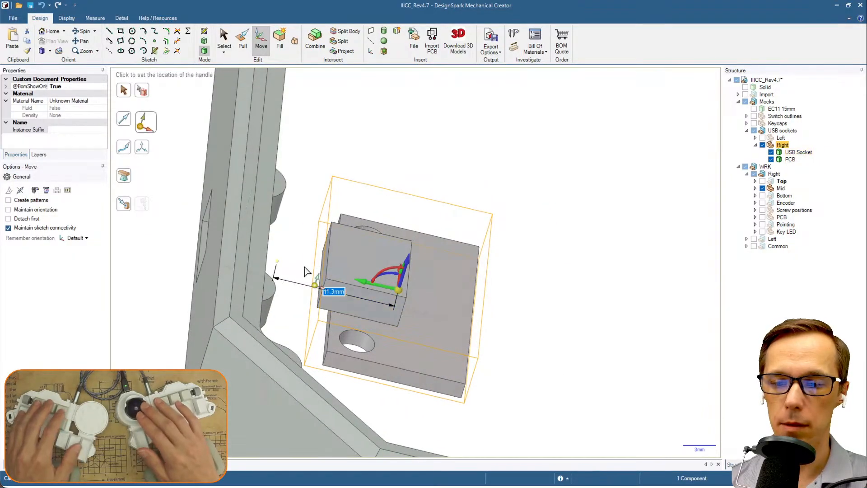
Anchor the move on the socket's front face and move the mock up to the inner face of the Mid wall.
scroll(305, 267, "up", 2)
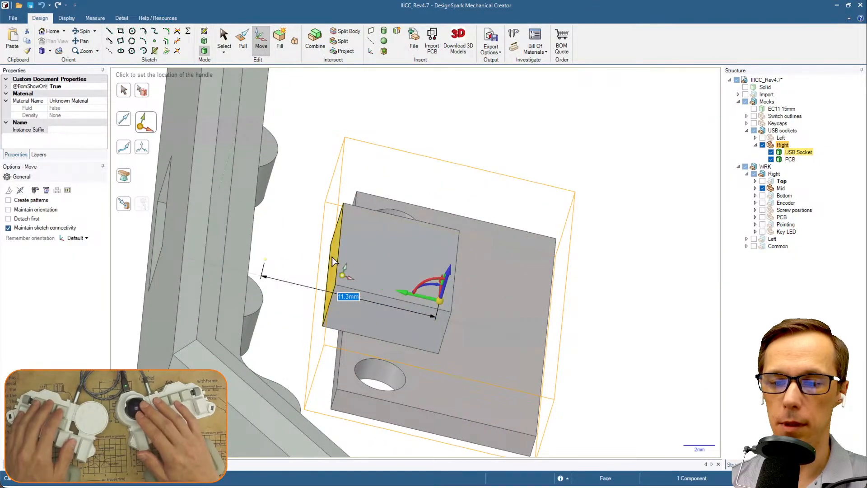
left_click(333, 258)
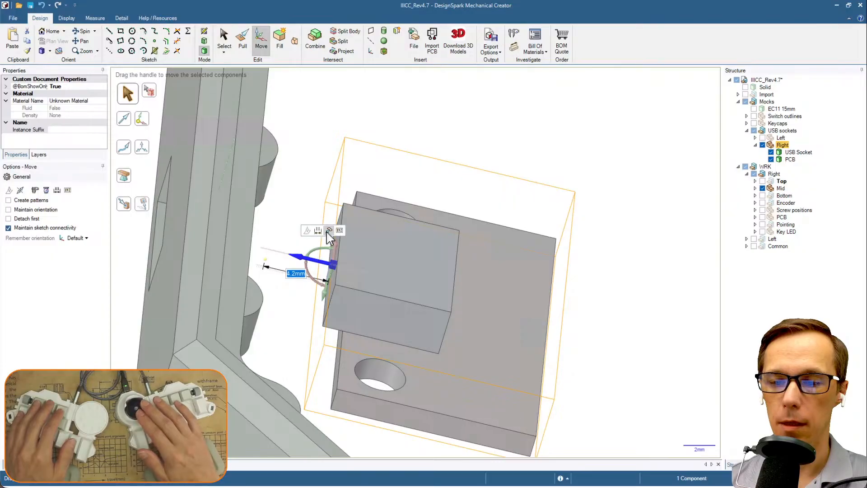
left_click(328, 231)
middle_click_drag(405, 235, 408, 230)
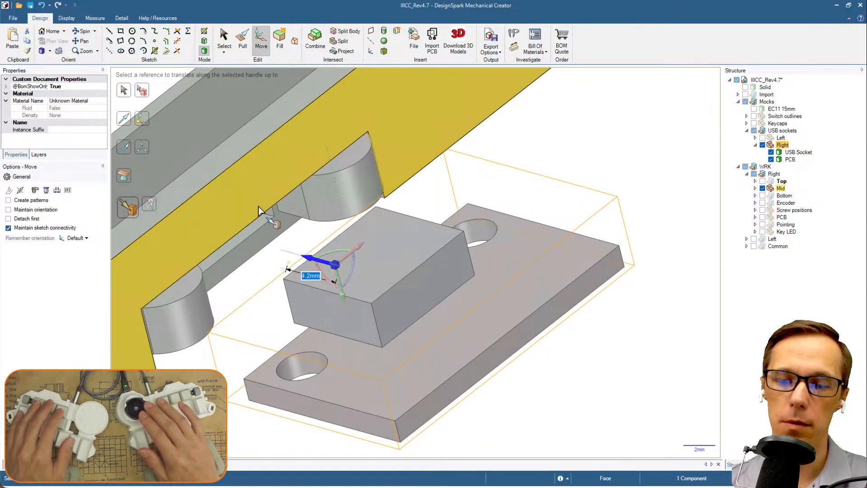
left_click(259, 207)
left_click(478, 365)
Examine the position of the socket's front face in the wall opening from outside and inside the case.
middle_click_drag(480, 365, 631, 361)
left_click(325, 245)
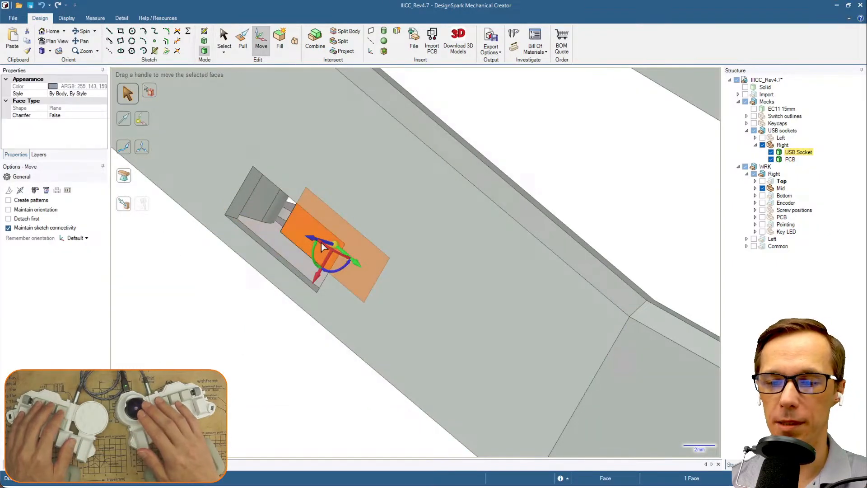
left_click(315, 240)
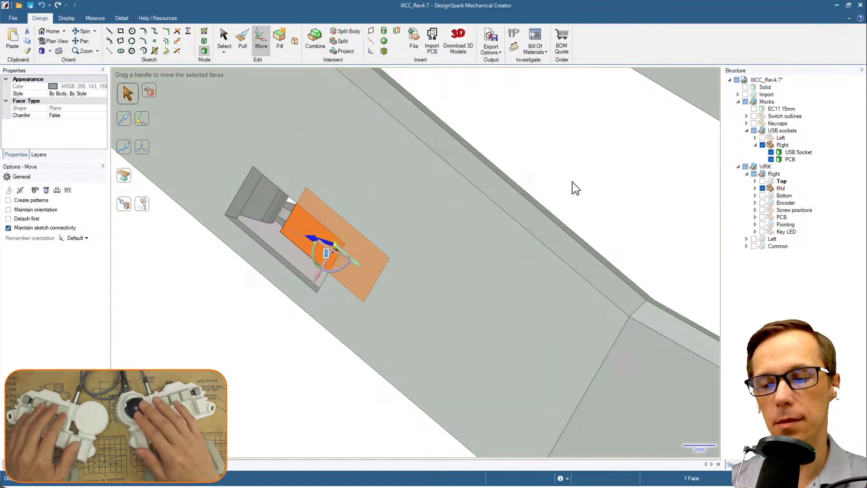
middle_click_drag(571, 183, 475, 184)
scroll(515, 190, "down", 5)
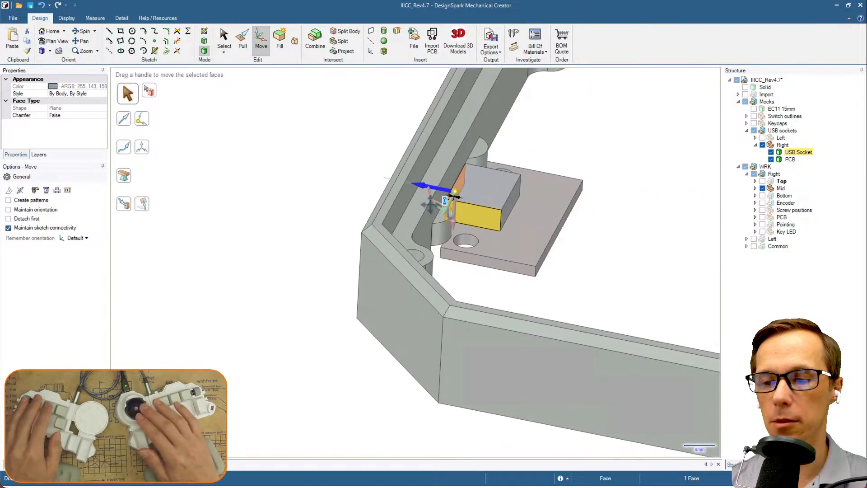
middle_click_drag(549, 223, 497, 230)
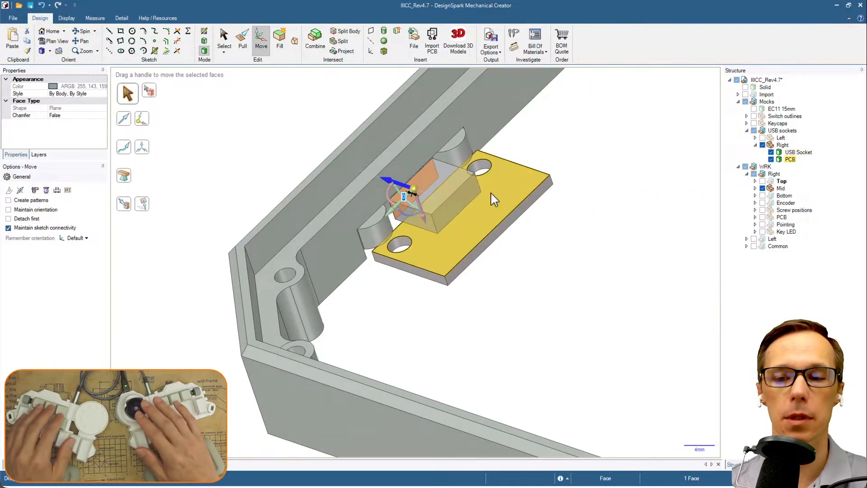
scroll(490, 204, "up", 4)
middle_click_drag(372, 227, 366, 188)
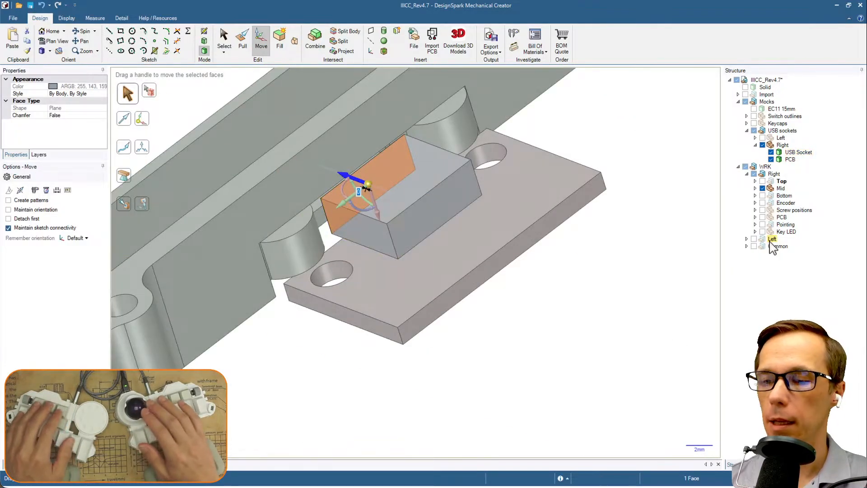
Undo the moves of the right USB socket mock and hide it.
key("ctrl+z")
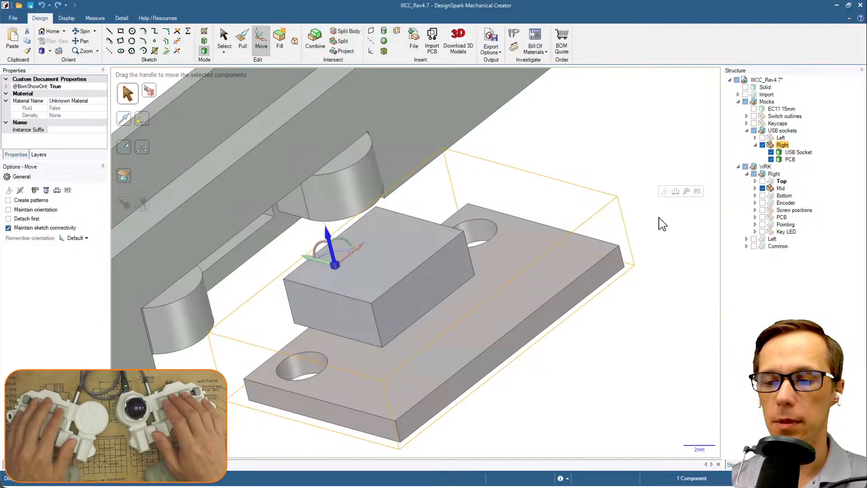
key("ctrl+z")
left_click(763, 145)
Examine the USB opening, its screw bosses and the thin strip beneath it on the Mid wall.
middle_click_drag(585, 219, 505, 192)
middle_click_drag(372, 196, 421, 167)
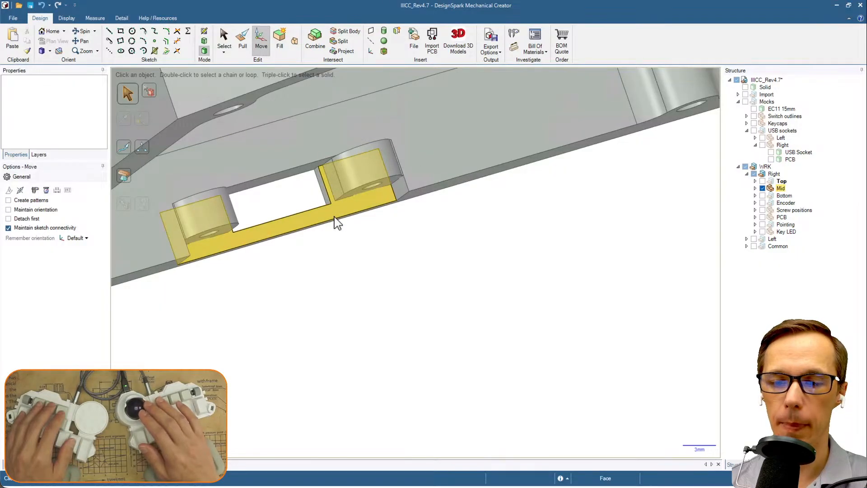
middle_click_drag(292, 213, 412, 317)
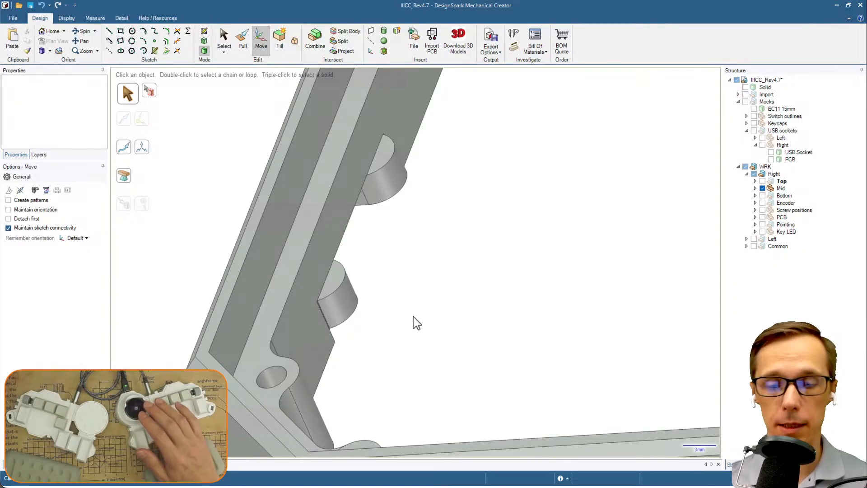
mouse_move(456, 271)
middle_mouse_down()
mouse_move(584, 257)
mouse_move(468, 271)
mouse_move(428, 250)
middle_mouse_up()
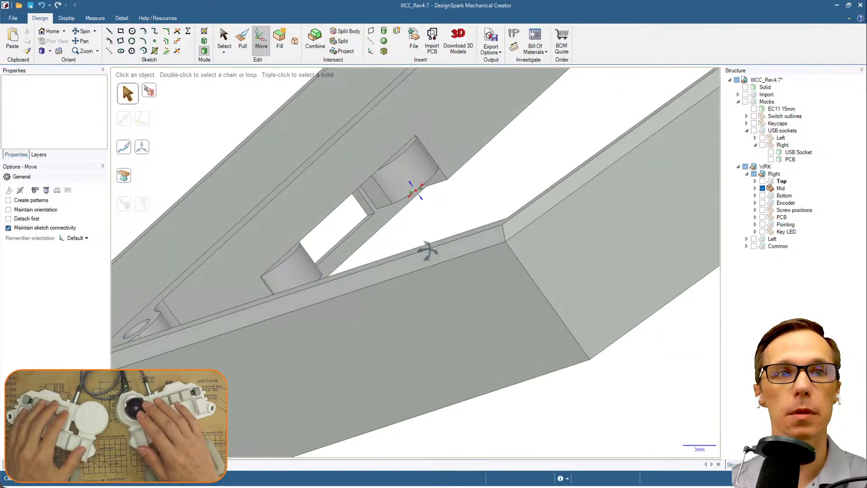
middle_click_drag(425, 190, 418, 173, "shift")
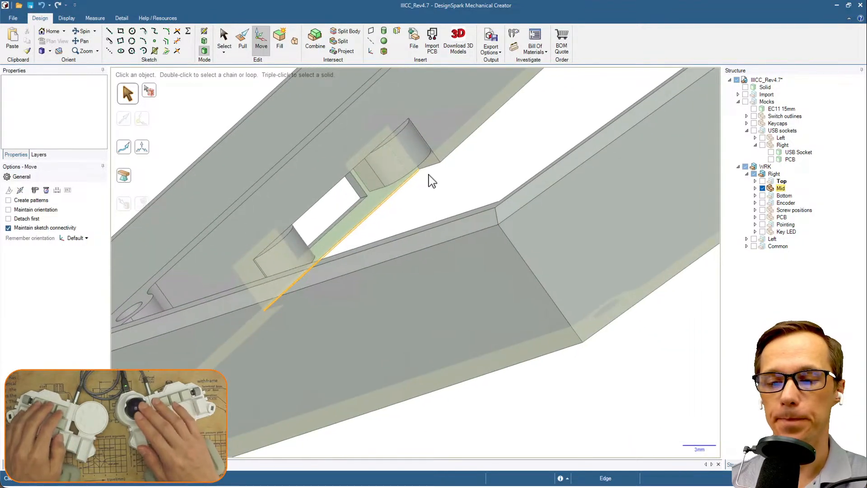
middle_click_drag(510, 185, 362, 269)
scroll(381, 124, "down", 3)
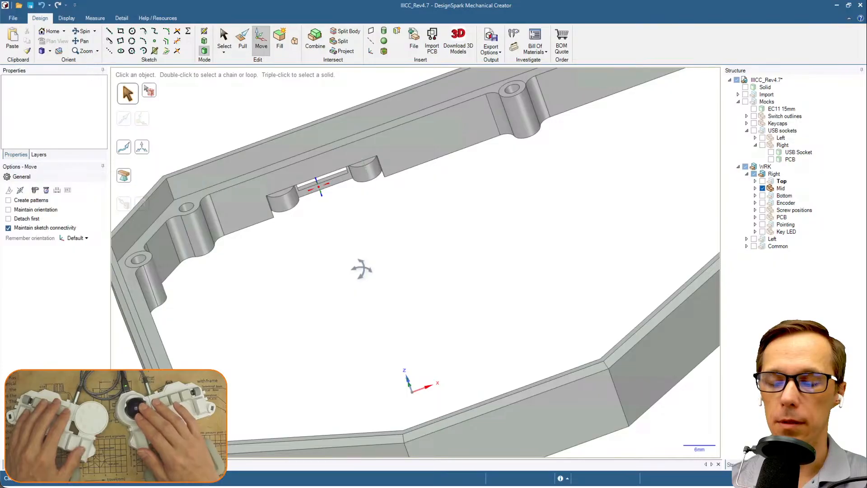
Inspect the rest of the Mid frame and the inner wall around the USB opening and neighbouring screw posts.
middle_click_drag(477, 206, 319, 244, "shift")
middle_click_drag(540, 164, 481, 206, "shift")
mouse_move(619, 171)
middle_mouse_down("shift")
mouse_move(440, 226)
mouse_move(448, 242)
middle_mouse_up("shift")
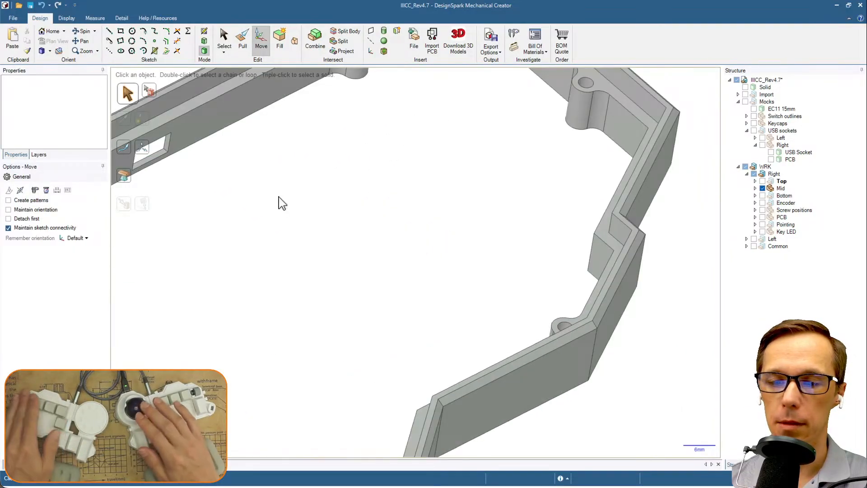
scroll(279, 203, "down", 4)
middle_click_drag(187, 233, 377, 226, "shift")
middle_click_drag(294, 265, 295, 218)
scroll(295, 218, "up", 7)
middle_click_drag(325, 243, 474, 197, "shift")
mouse_move(395, 249)
middle_mouse_down()
mouse_move(348, 217)
mouse_move(365, 244)
mouse_move(331, 234)
mouse_move(475, 314)
mouse_move(429, 302)
mouse_move(387, 265)
mouse_move(371, 281)
mouse_move(345, 352)
mouse_move(330, 339)
mouse_move(332, 326)
middle_mouse_up()
scroll(408, 272, "down", 3)
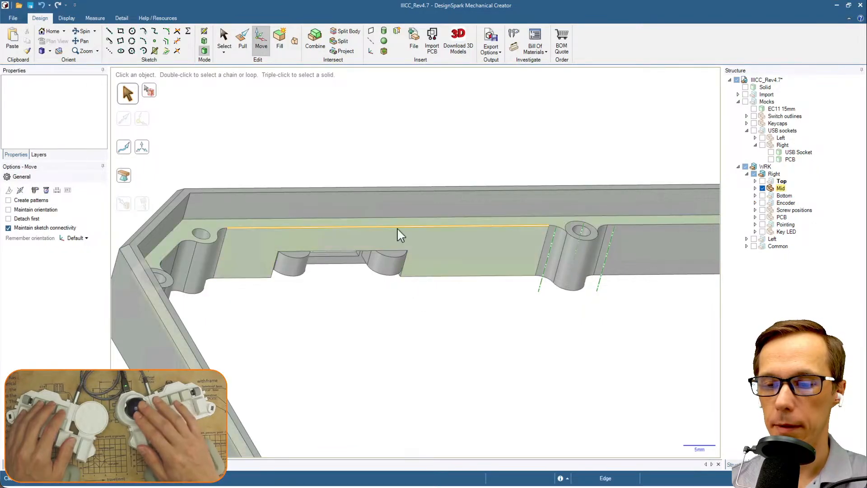
mouse_move(424, 358)
middle_mouse_down()
mouse_move(364, 360)
mouse_move(375, 361)
middle_mouse_up()
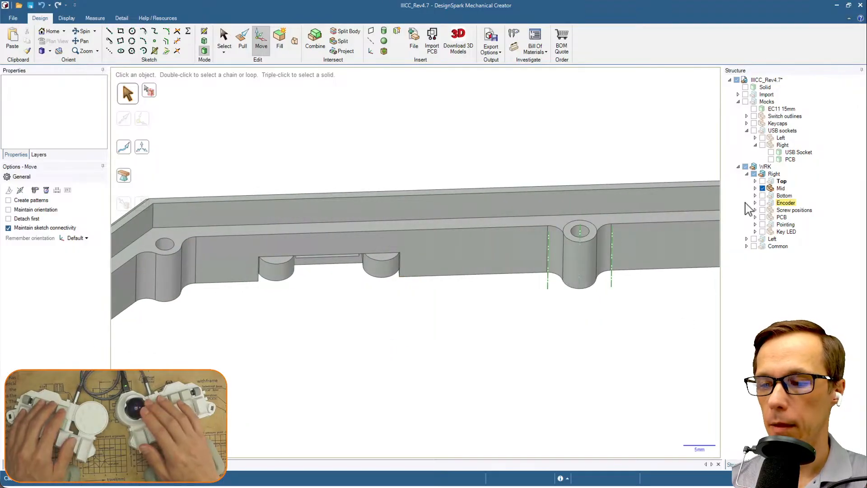
Make the Mid component of the Right assembly the active component.
left_click(781, 189)
key("r")
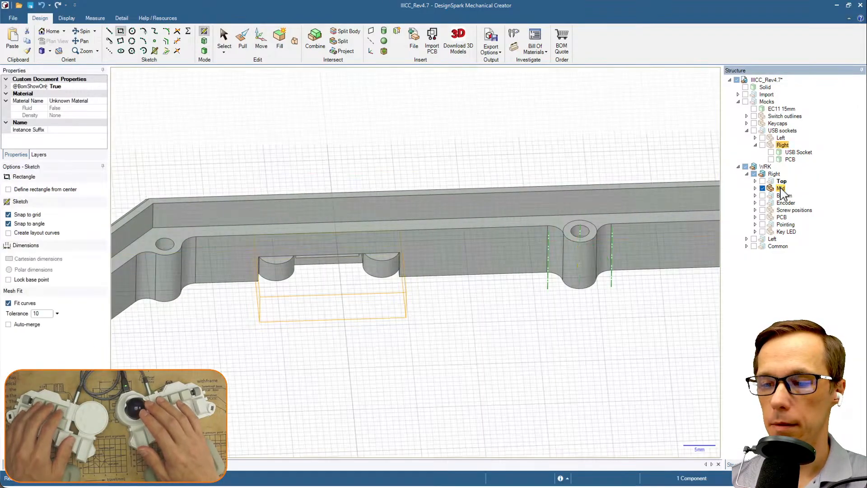
key("Escape")
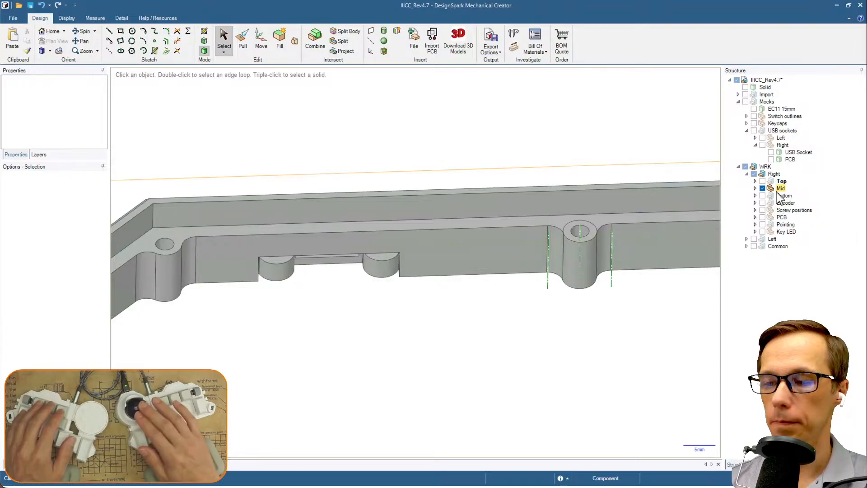
left_click(782, 194)
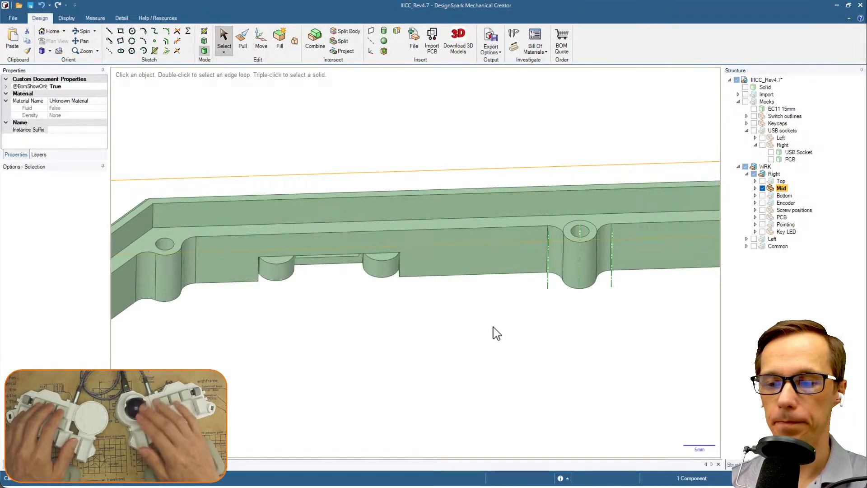
Hide the two screw-boss solids beside the USB opening in the Mid component.
left_click(464, 323)
scroll(464, 323, "down", 1)
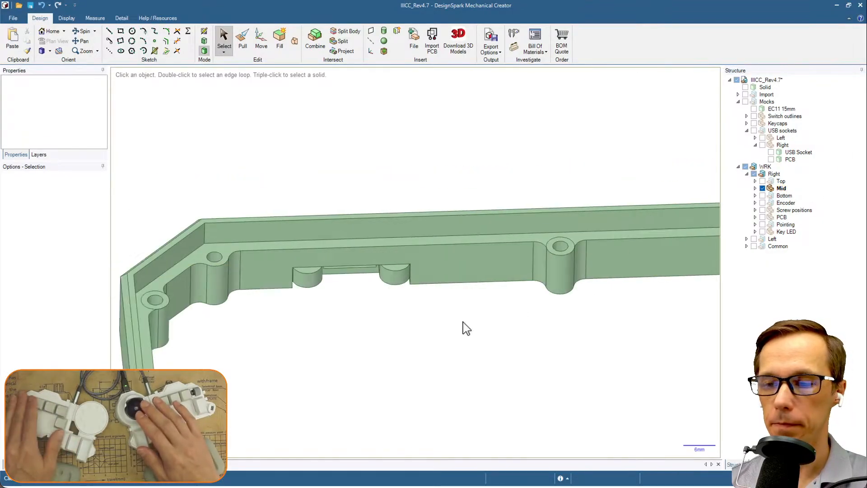
left_click(756, 188)
middle_click_drag(625, 261, 568, 217, "shift")
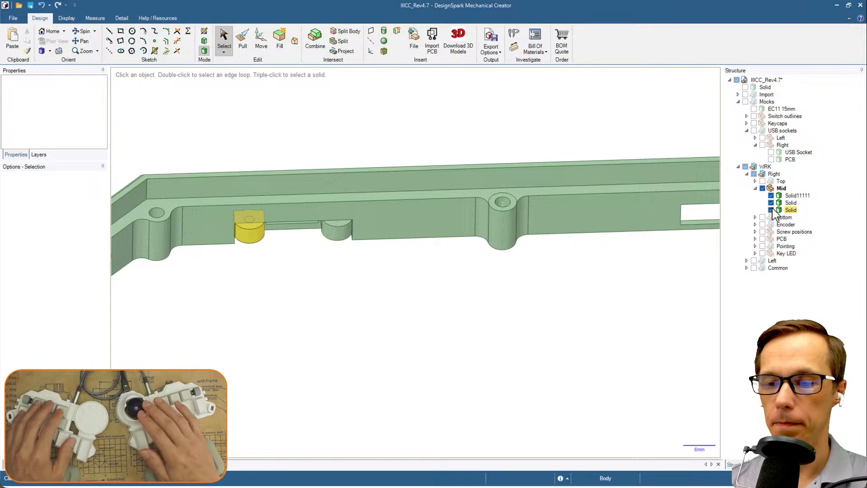
middle_click_drag(418, 271, 623, 394)
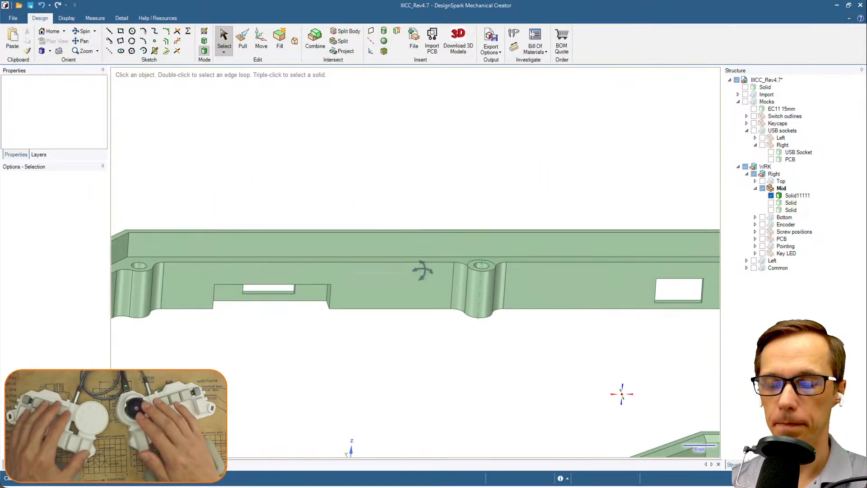
middle_click_drag(423, 271, 434, 294)
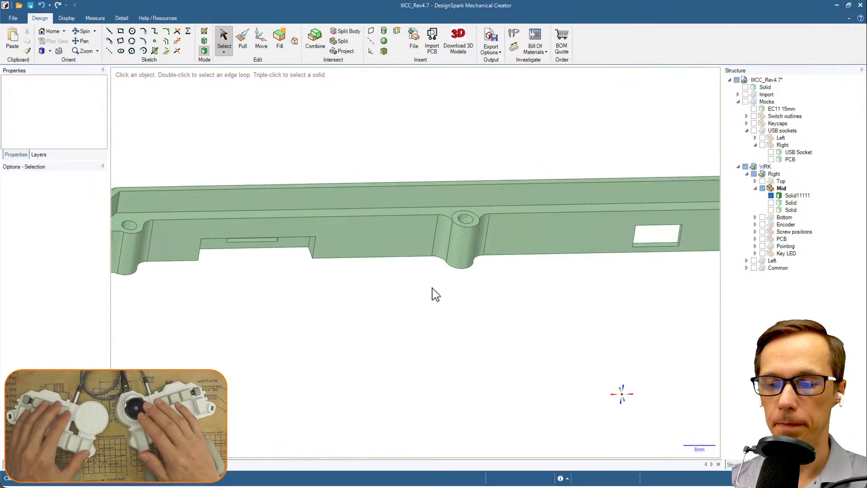
Duplicate the main frame body within the Mid component and hide the copy.
left_click(796, 197)
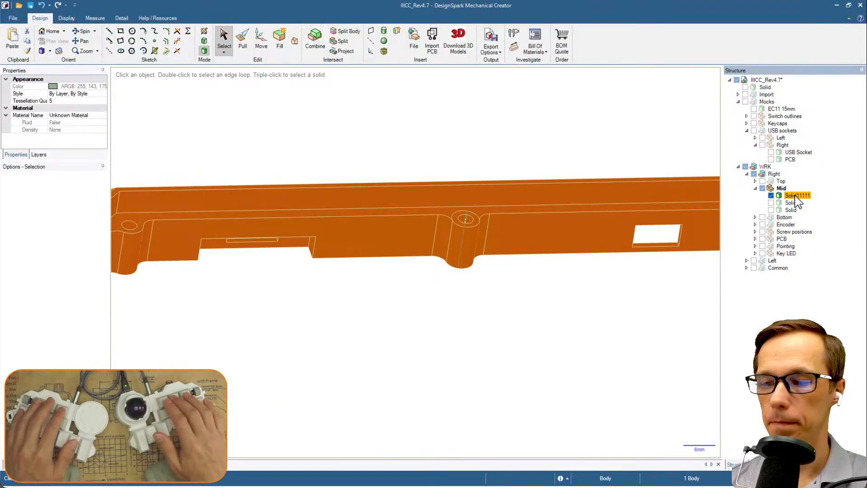
key("ctrl+v")
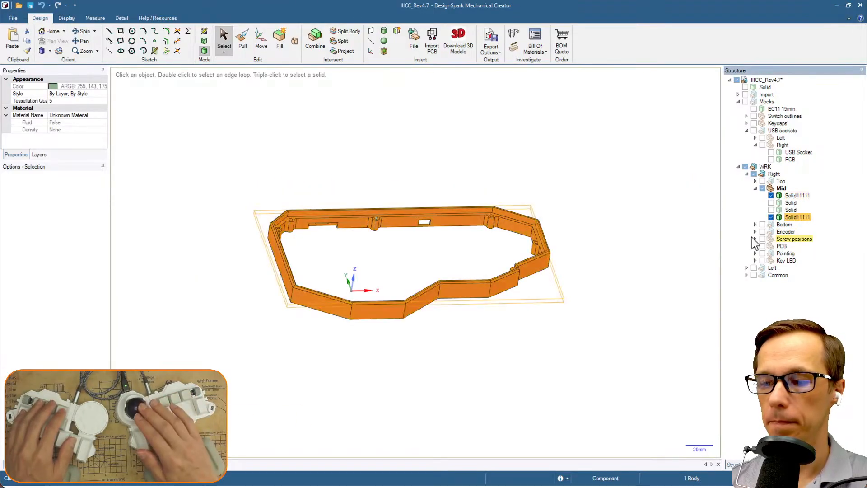
left_click(772, 217)
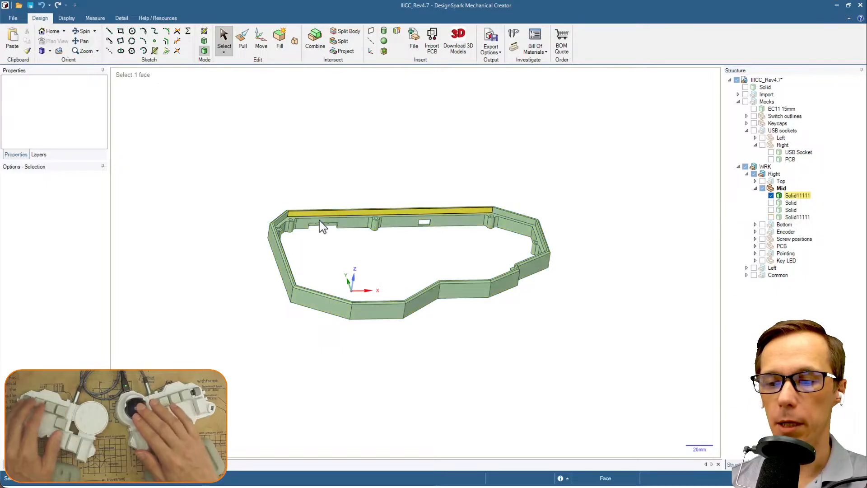
Move the recessed face around the USB opening up to the Mid frame's inner wall so the recess is filled.
scroll(337, 217, "up", 10)
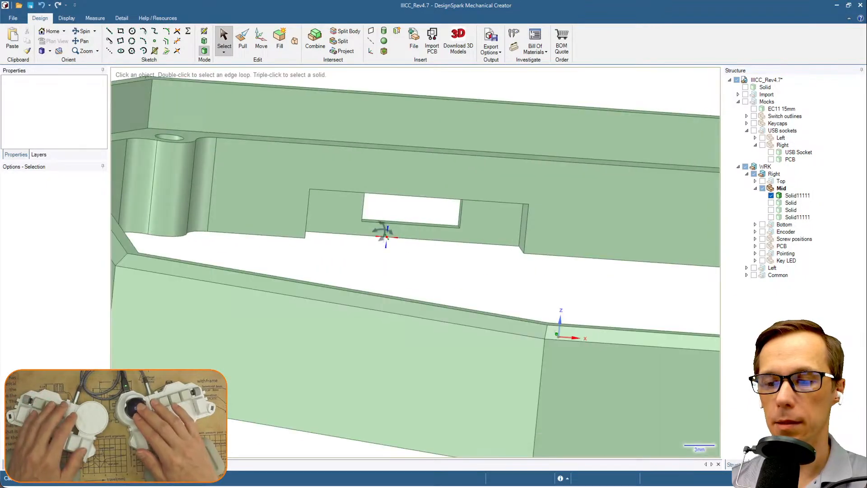
middle_click_drag(385, 234, 484, 229)
left_click(485, 230)
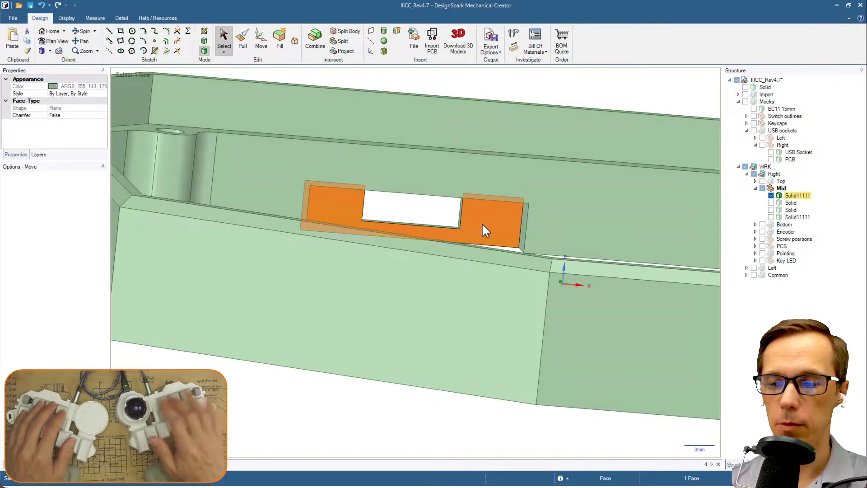
key("m")
middle_click_drag(422, 251, 470, 280)
middle_click_drag(404, 144, 467, 311, "shift")
scroll(403, 195, "down", 5)
scroll(208, 183, "up", 6)
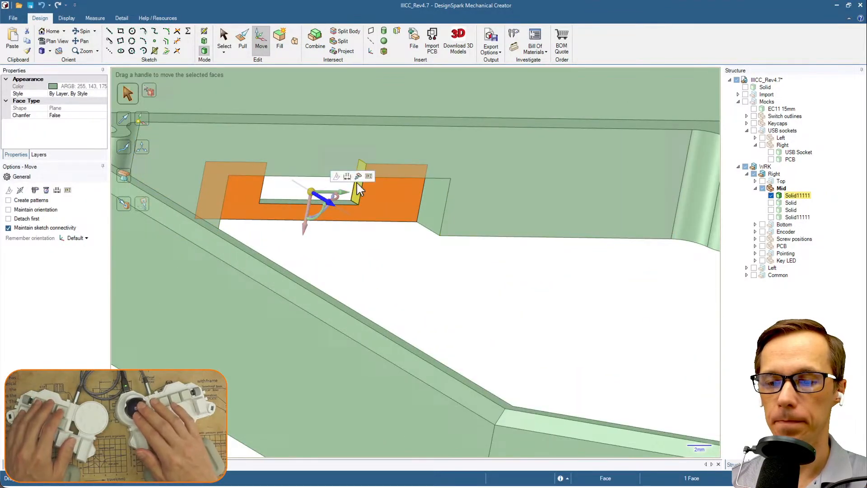
left_click(360, 186)
left_click(470, 218)
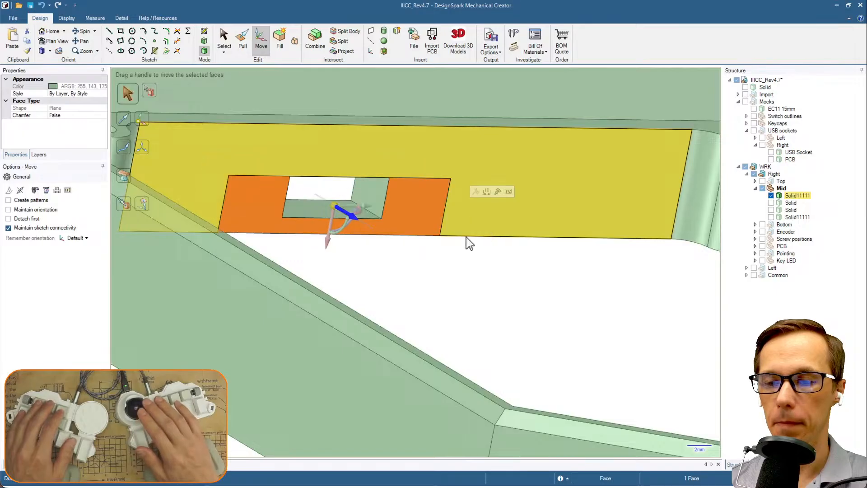
left_click(460, 266)
scroll(460, 266, "down", 5)
middle_click_drag(463, 270, 442, 273)
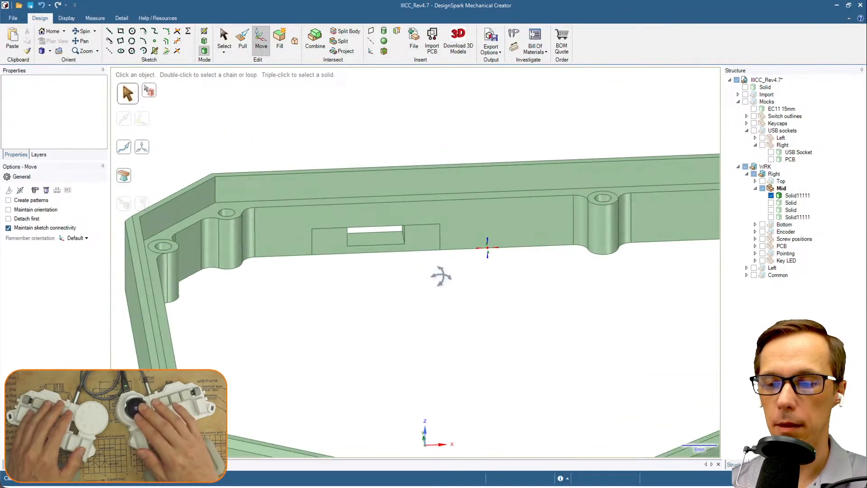
Show the right USB socket mock and move it inward, away from the Mid frame's wall.
left_click(763, 145)
middle_click_drag(551, 249, 649, 252)
left_click(783, 145)
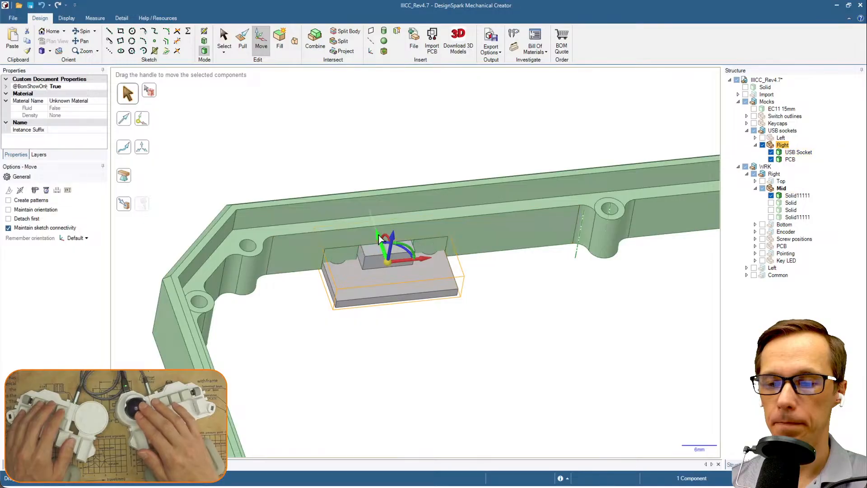
left_click_drag(392, 246, 396, 274)
middle_click_drag(390, 278, 408, 280)
Anchor the Move handle on the USB socket's front edge and move the mock up to the Mid frame's inner wall.
scroll(374, 290, "up", 5)
middle_click_drag(311, 289, 357, 331)
key("alt")
middle_click_drag(310, 240, 313, 251)
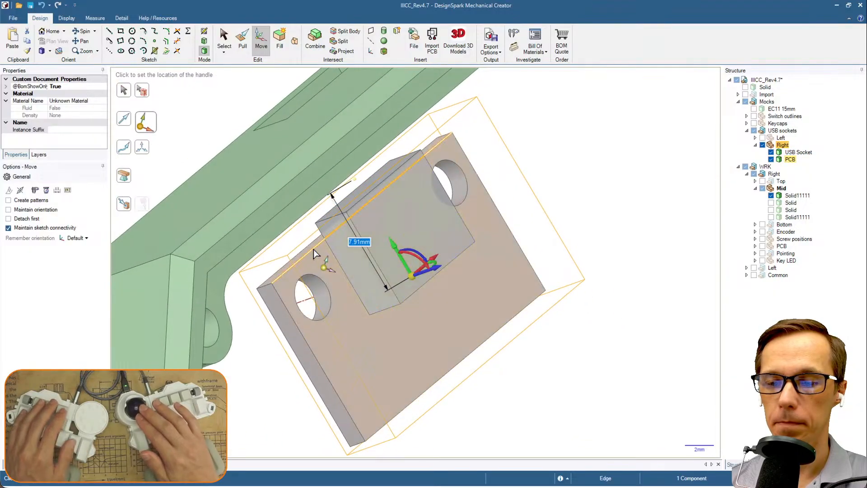
left_click(360, 248)
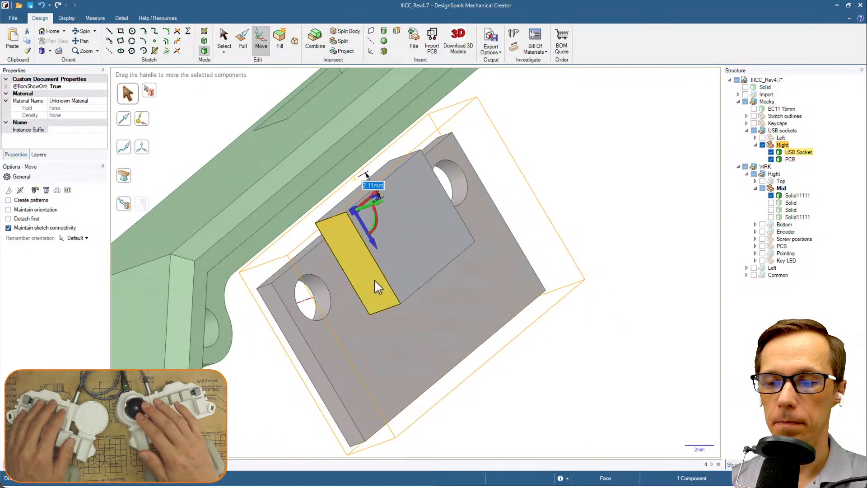
middle_click_drag(460, 293, 423, 281)
left_click(357, 222)
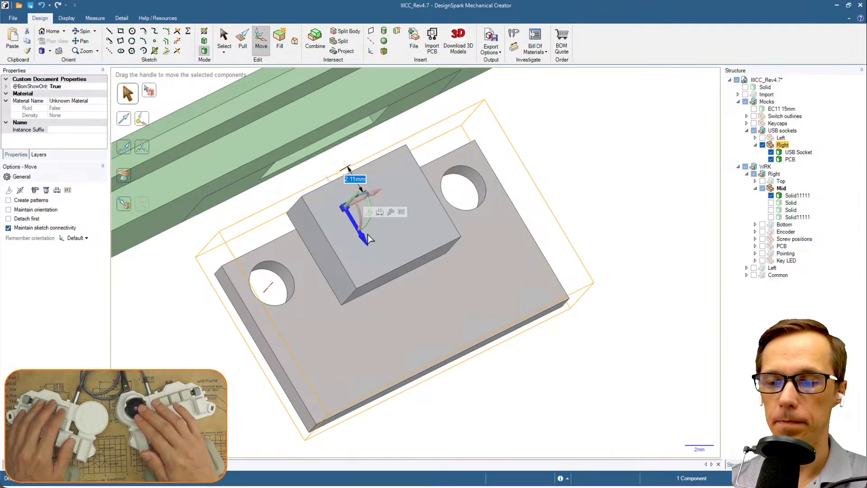
left_click(390, 211)
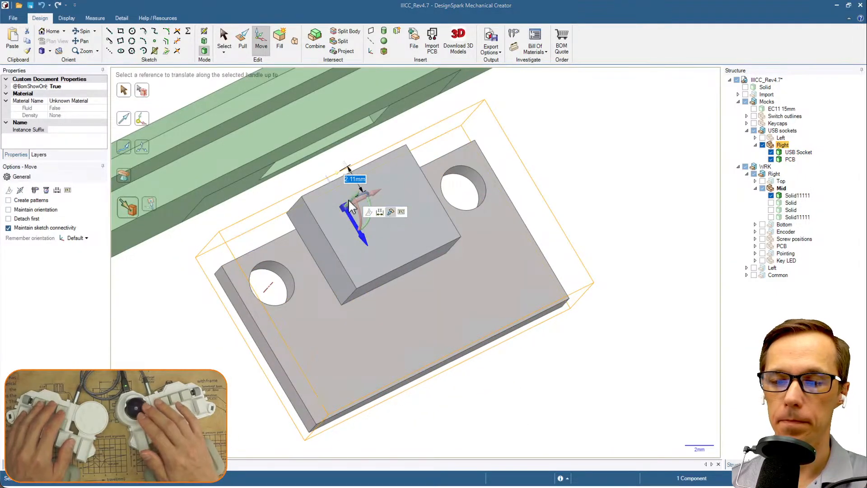
left_click(257, 179)
left_click(563, 179)
Measure the distance from the USB socket's front face to the outer surface of the Mid frame's wall.
scroll(571, 175, "down", 2)
middle_click_drag(470, 161, 533, 219)
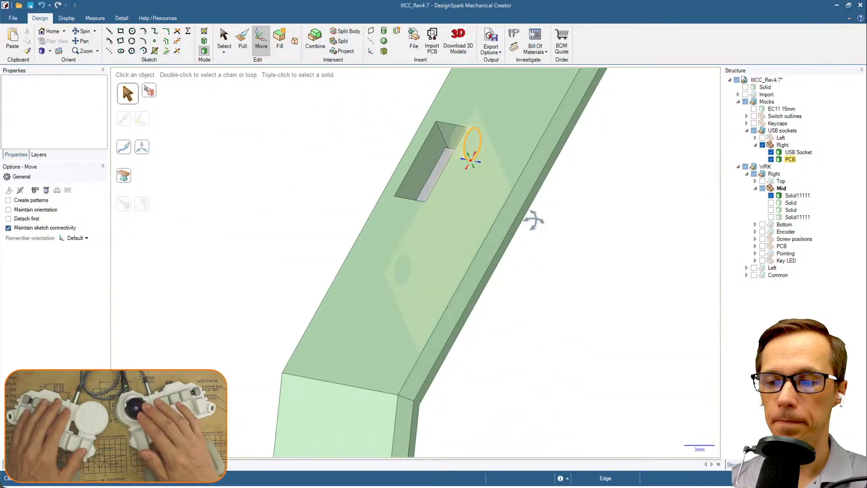
scroll(467, 194, "up", 3)
scroll(405, 146, "up", 3)
left_click(408, 144)
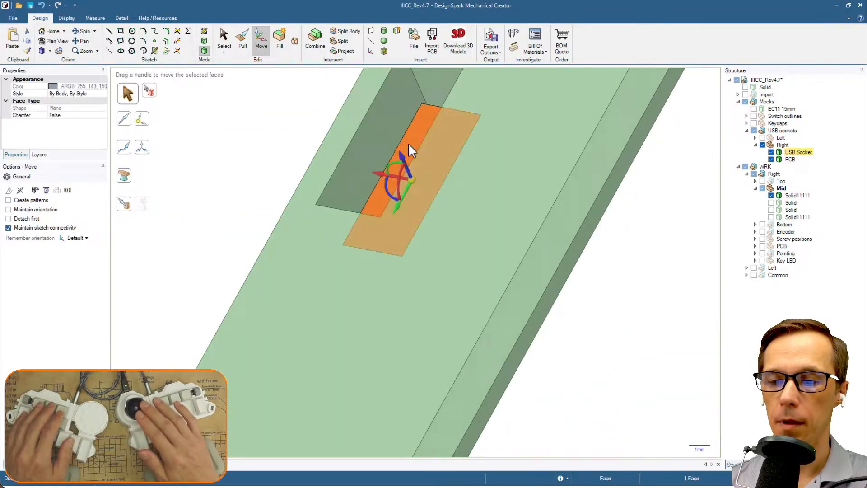
left_click(403, 157)
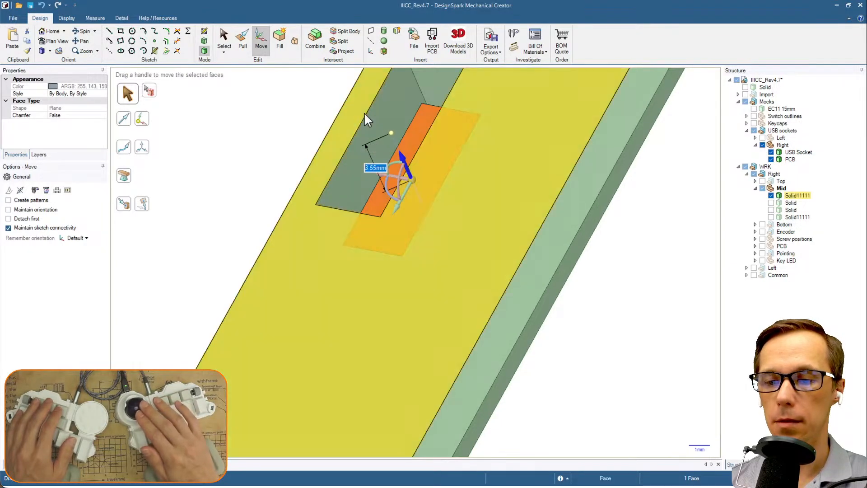
Examine how the USB socket and its PCB sit against the Mid frame's inner wall.
scroll(427, 156, "down", 5)
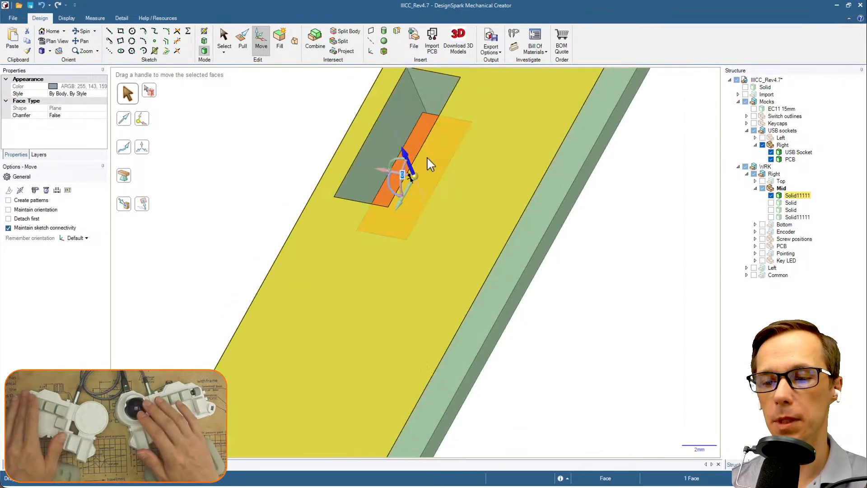
middle_click_drag(427, 156, 489, 242)
middle_click_drag(548, 278, 412, 195, "ctrl")
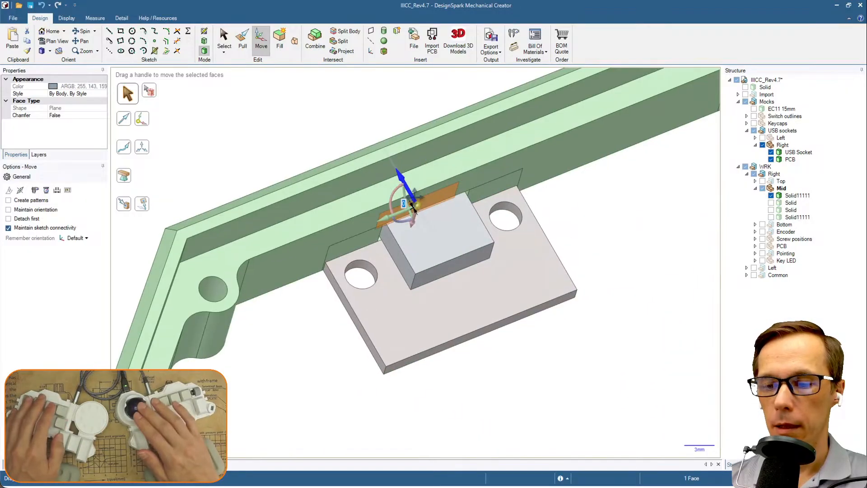
scroll(420, 261, "up", 5)
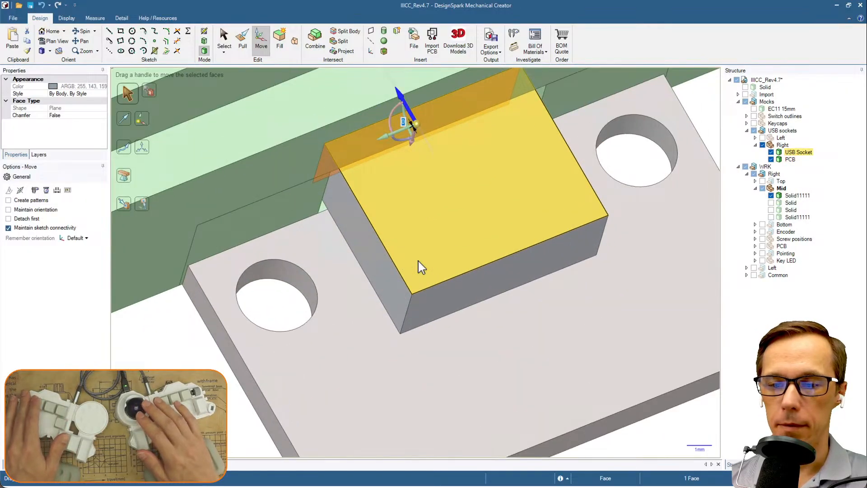
scroll(421, 267, "down", 4)
middle_click_drag(379, 223, 406, 226)
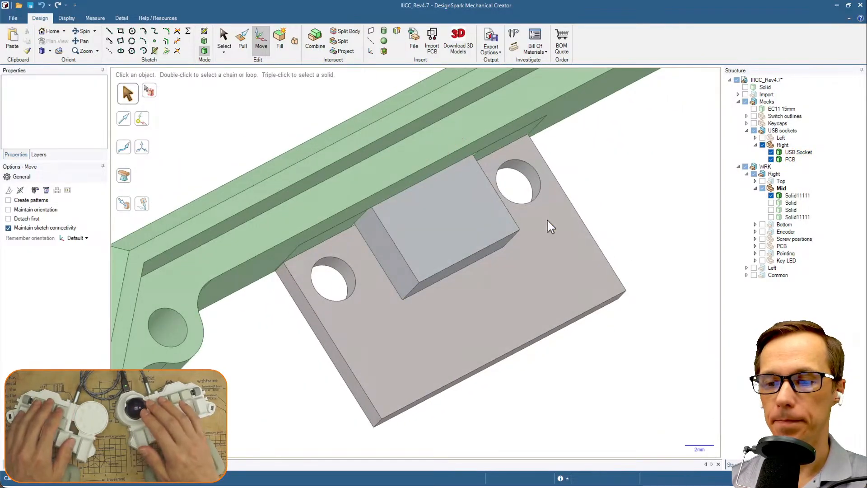
left_click(585, 218)
scroll(543, 218, "down", 1)
Hide the right USB socket mock and check the filled wall around the USB opening.
left_click(763, 145)
middle_click_drag(610, 219, 480, 199)
scroll(515, 197, "down", 3)
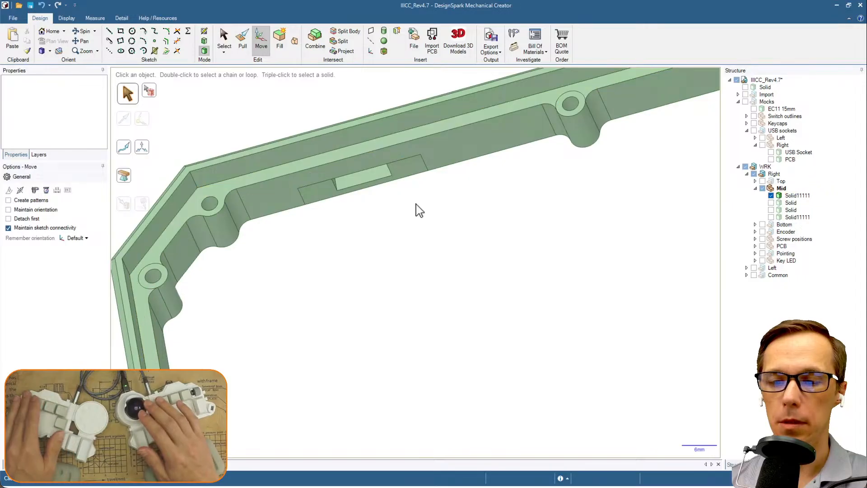
scroll(429, 218, "down", 2)
middle_click_drag(429, 218, 382, 196)
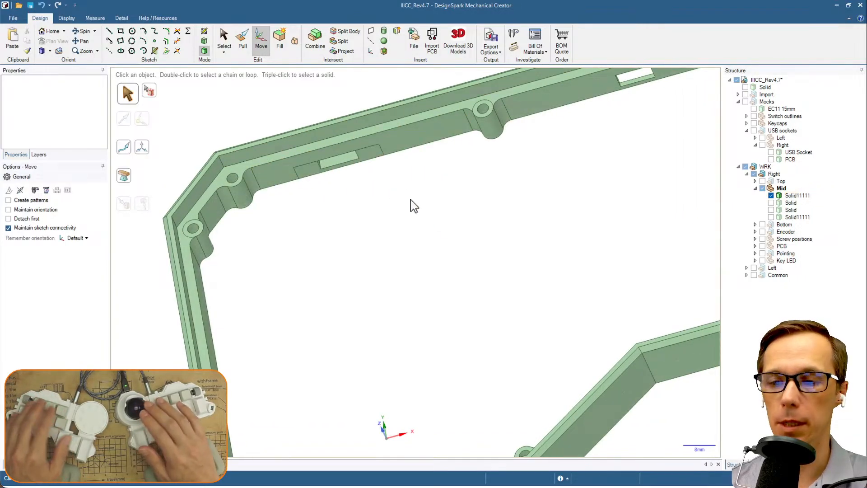
scroll(319, 205, "up", 1)
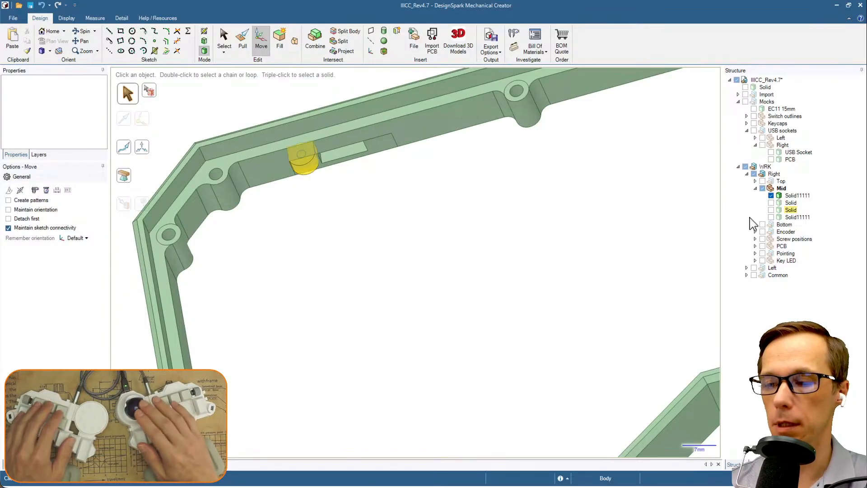
Show the Top component of the Right assembly and orient the view squarely onto its underside.
left_click(762, 182)
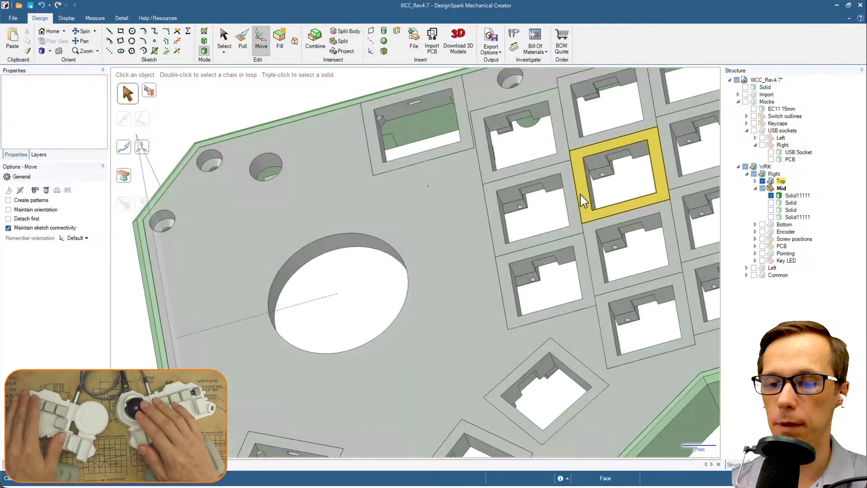
scroll(581, 201, "down", 4)
middle_click_drag(581, 200, 636, 141, "shift")
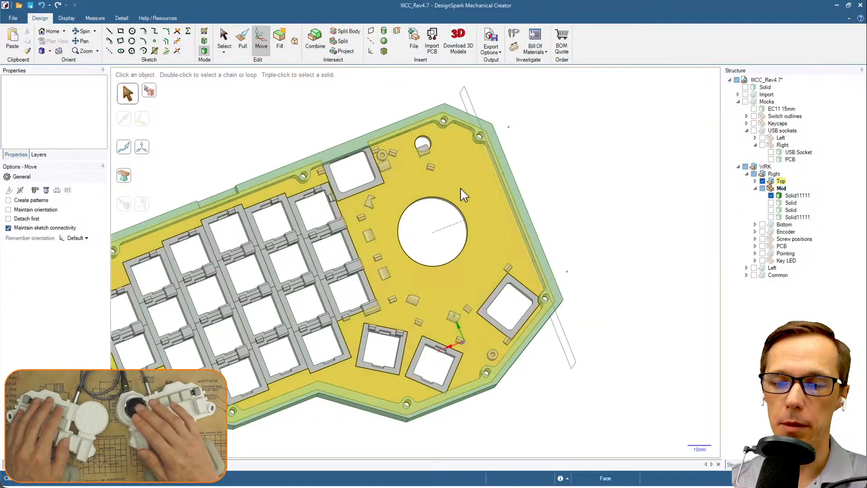
left_click(444, 187)
key("v")
middle_click_drag(551, 207, 678, 209, "shift")
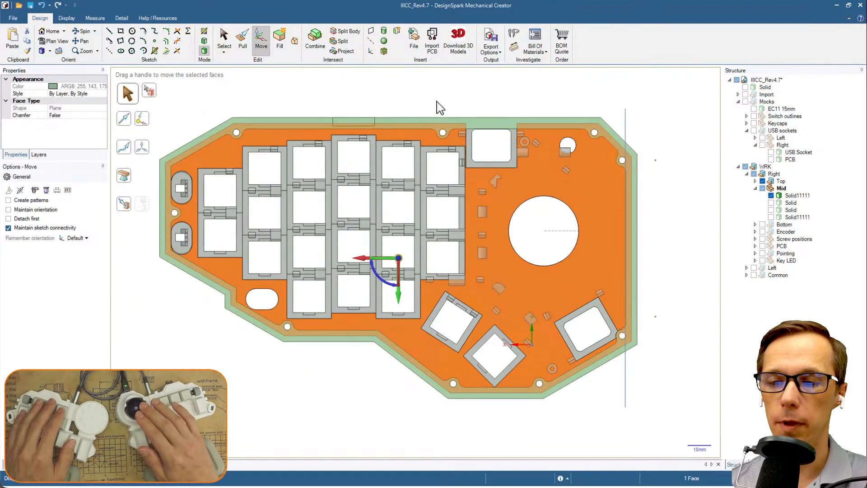
left_click(440, 108)
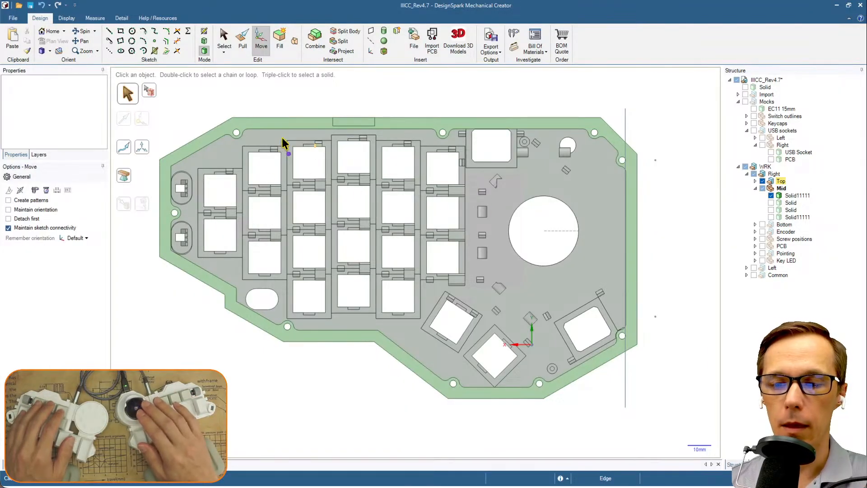
Draw freehand annotation lines from the USB position, one around the outer key columns and one to the large round opening.
left_click(235, 153)
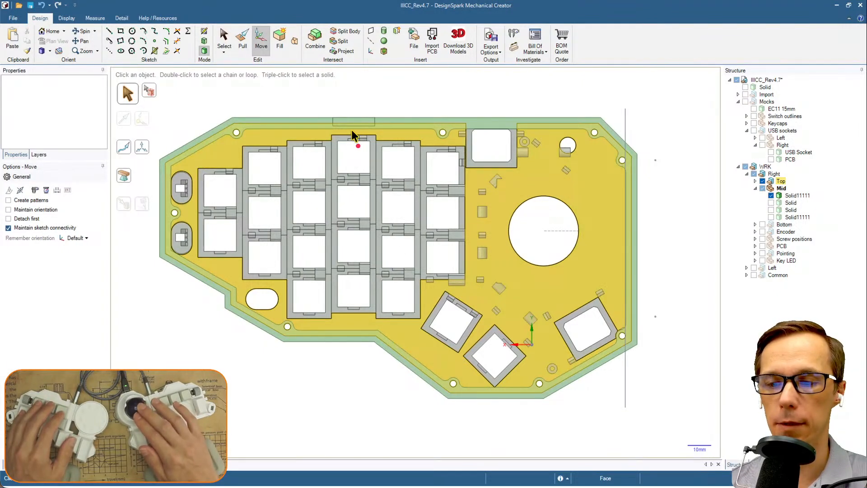
mouse_move(352, 135)
left_mouse_down()
mouse_move(240, 129)
mouse_move(185, 169)
mouse_move(178, 230)
left_mouse_up()
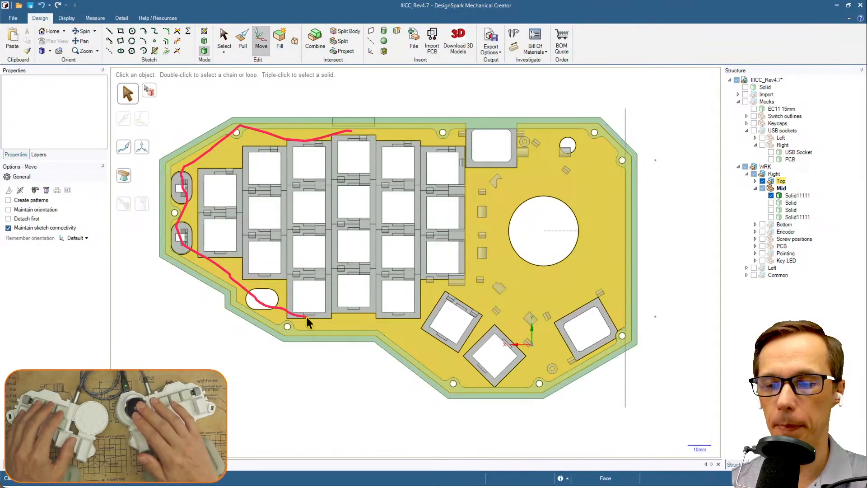
left_click_drag(270, 320, 284, 307)
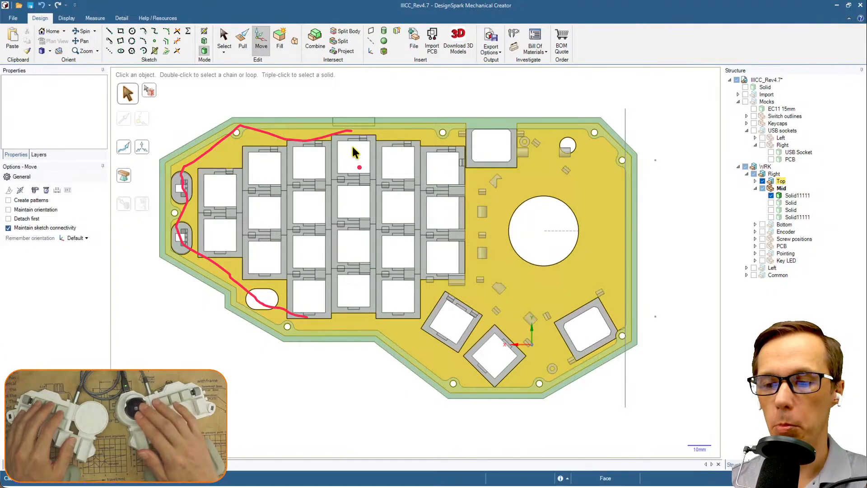
left_click_drag(354, 131, 467, 143)
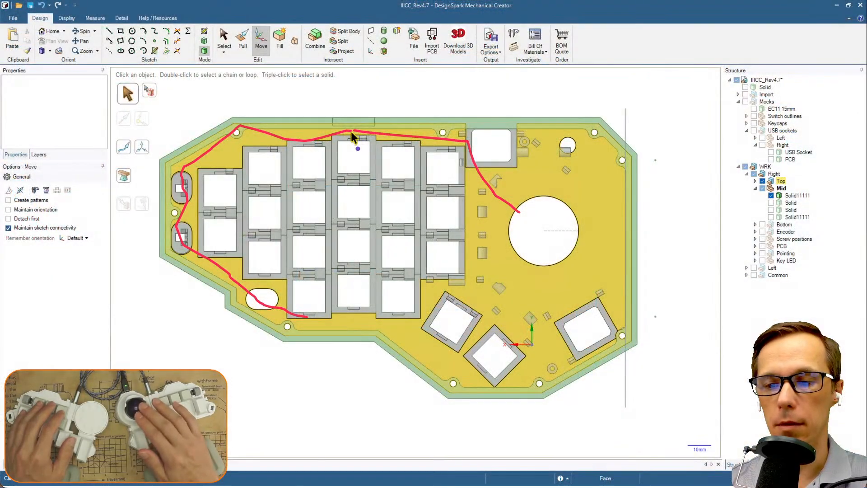
Sketch freehand purple routes beside the red ones and cyan routes from the outer key columns to a rectangle at the USB position, then clear them.
left_click_drag(352, 132, 319, 146)
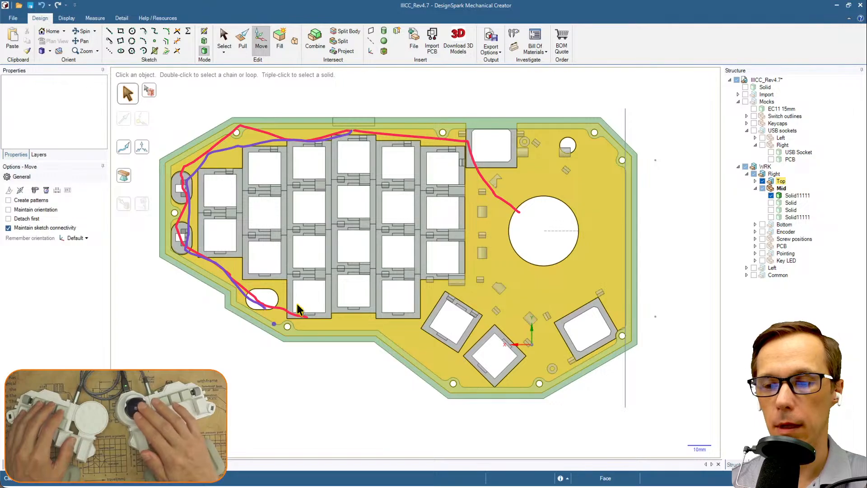
left_click_drag(355, 132, 507, 186)
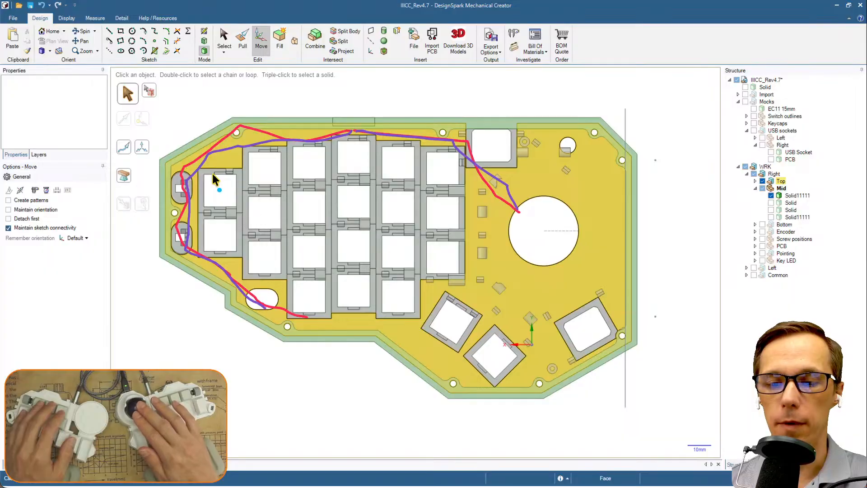
left_click_drag(213, 175, 213, 241)
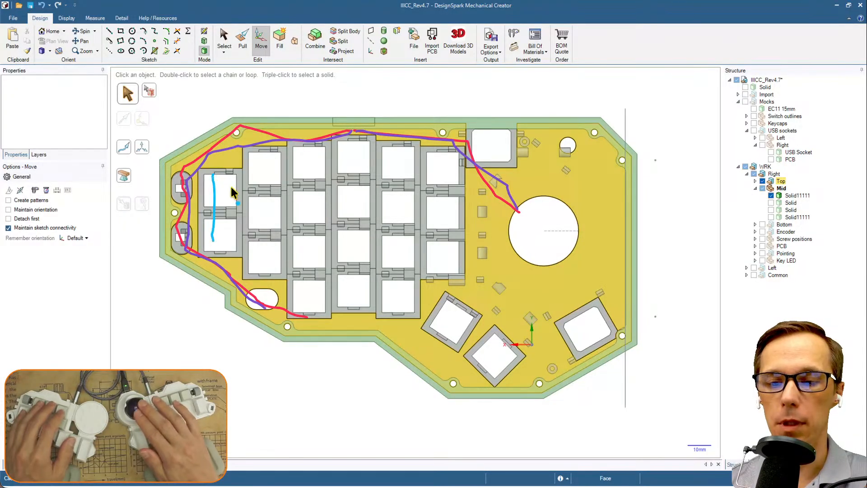
left_click_drag(254, 159, 261, 259)
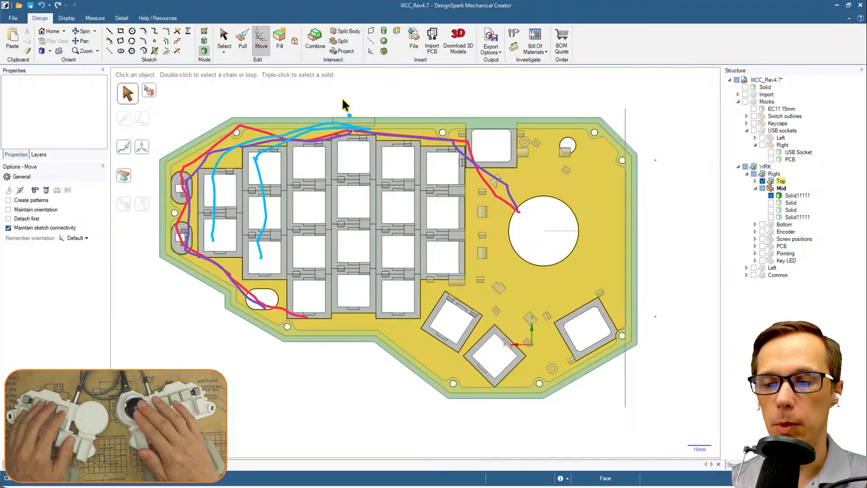
left_click_drag(374, 108, 335, 104)
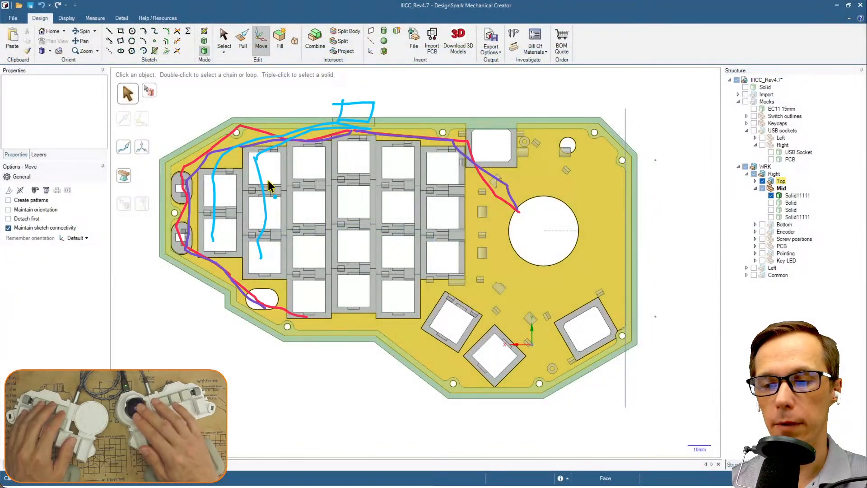
left_click_drag(301, 165, 313, 148)
left_click(226, 206)
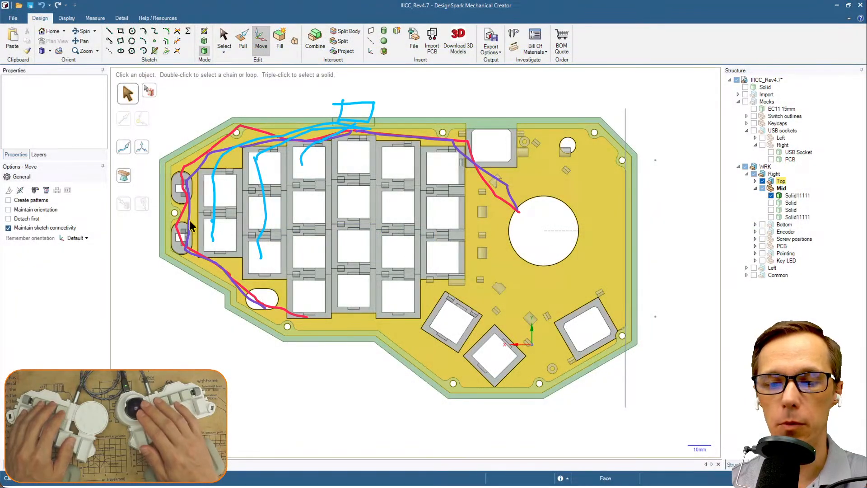
key("Escape")
Examine the key openings and the small clips and blocks between them on the Top plate's underside.
scroll(202, 202, "up", 5)
mouse_move(282, 230)
middle_mouse_down()
mouse_move(280, 138)
mouse_move(369, 166)
mouse_move(351, 179)
mouse_move(299, 184)
middle_mouse_up()
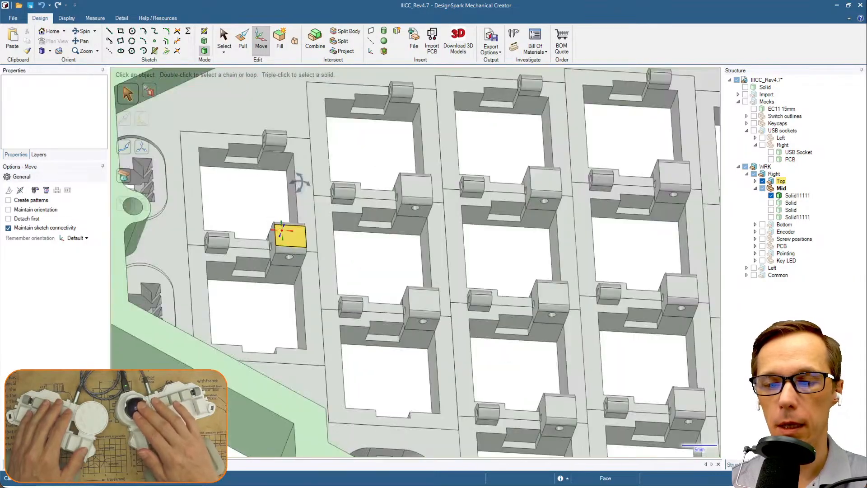
scroll(278, 138, "down", 6)
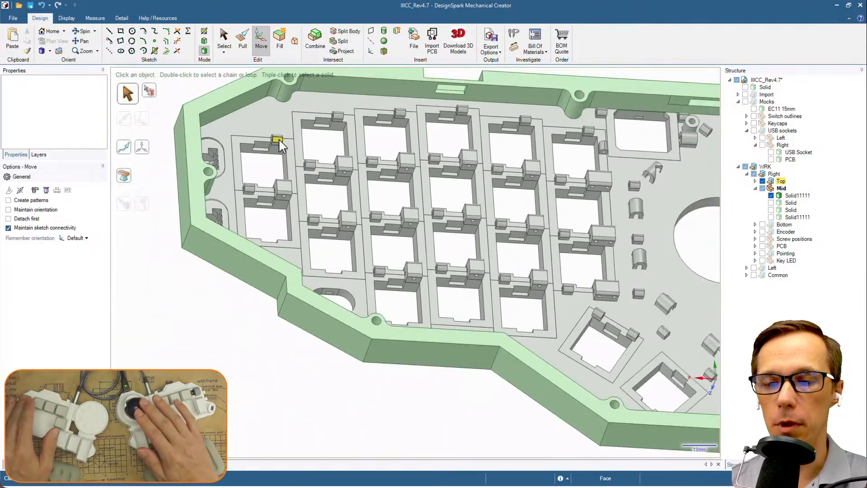
middle_click_drag(313, 155, 303, 156)
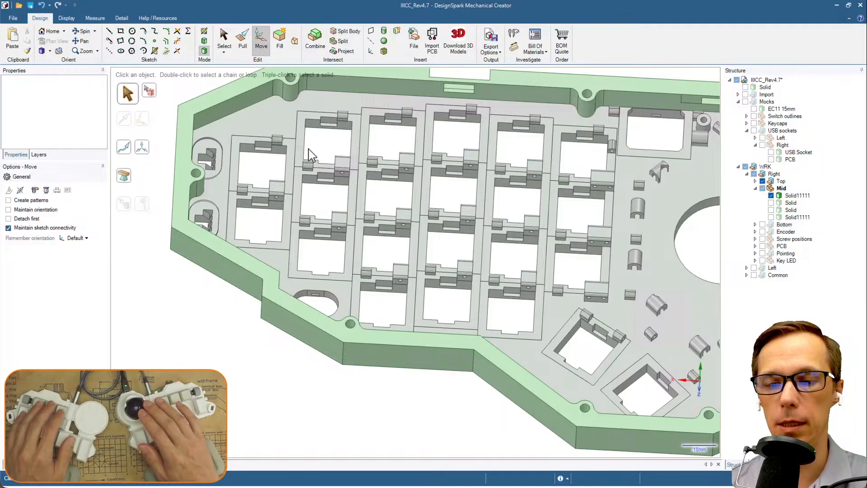
middle_click_drag(311, 152, 317, 170)
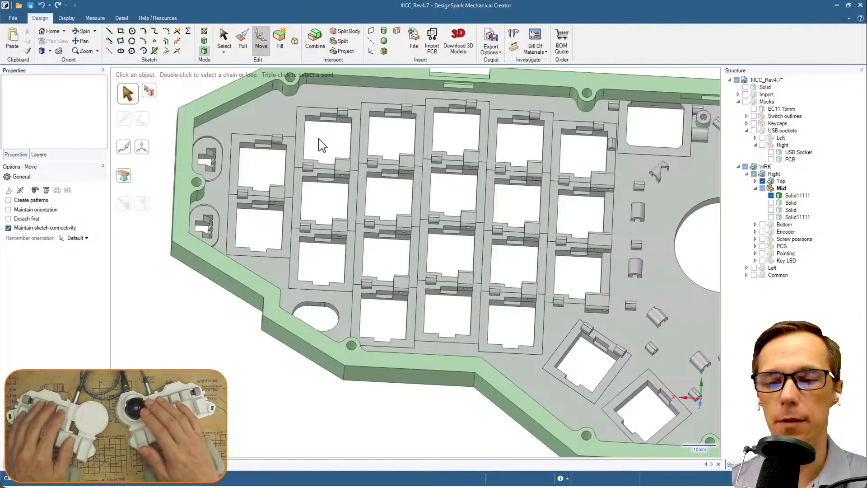
middle_click_drag(370, 170, 344, 152, "shift")
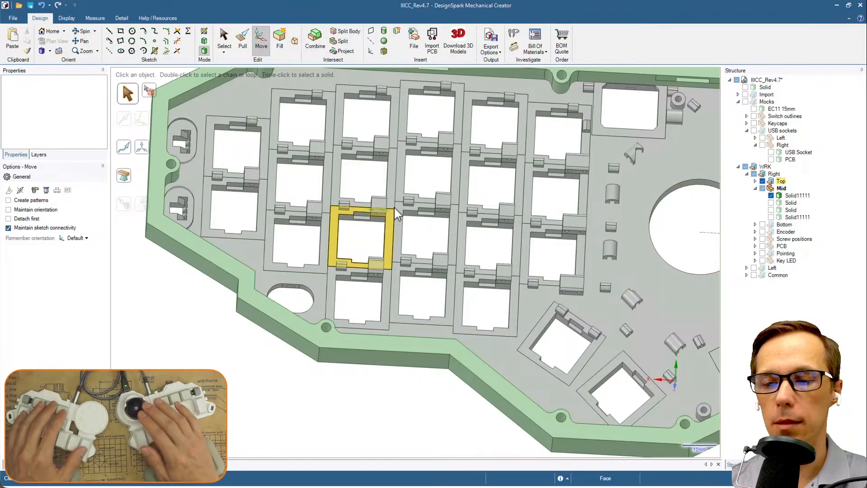
scroll(467, 183, "down", 1)
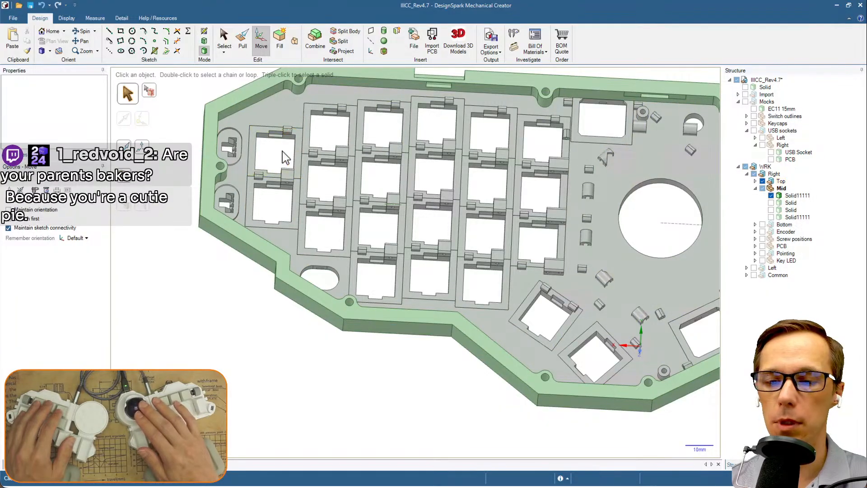
middle_click_drag(285, 153, 365, 177)
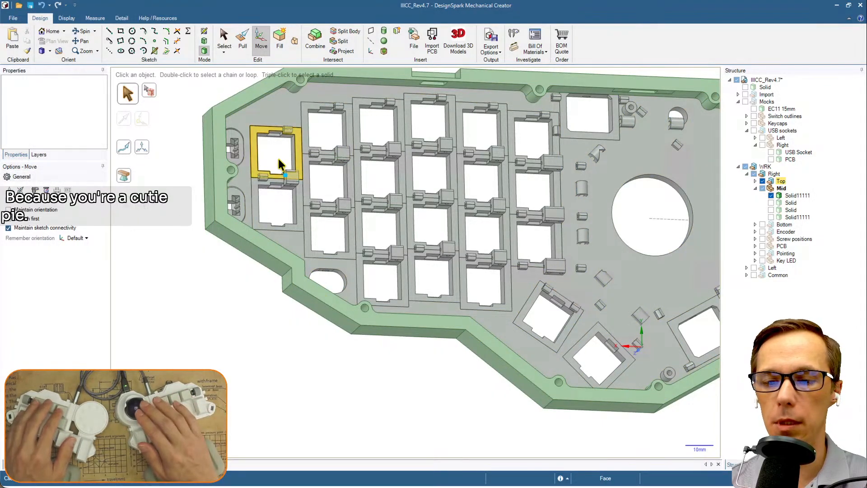
Draw a freehand cyan route across the upper row of key openings with two short branches toward the USB opening, then clear the annotation.
left_click_drag(281, 161, 376, 135)
left_click_drag(452, 142, 563, 161)
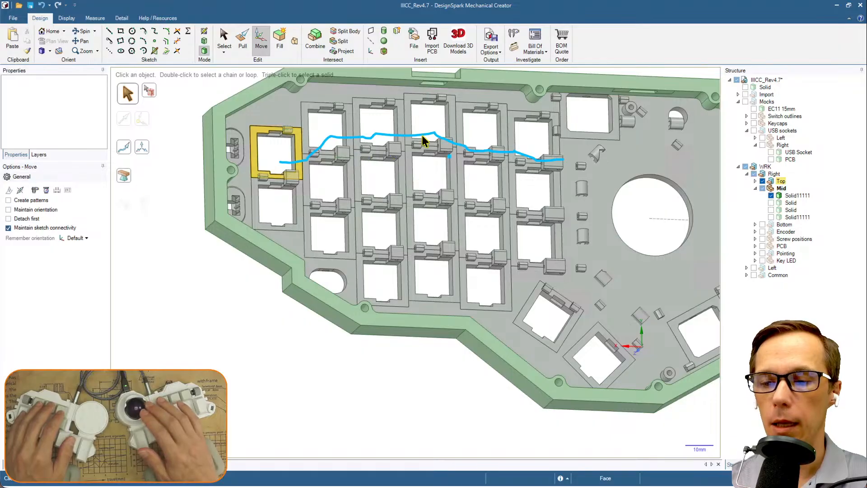
left_click_drag(402, 130, 404, 103)
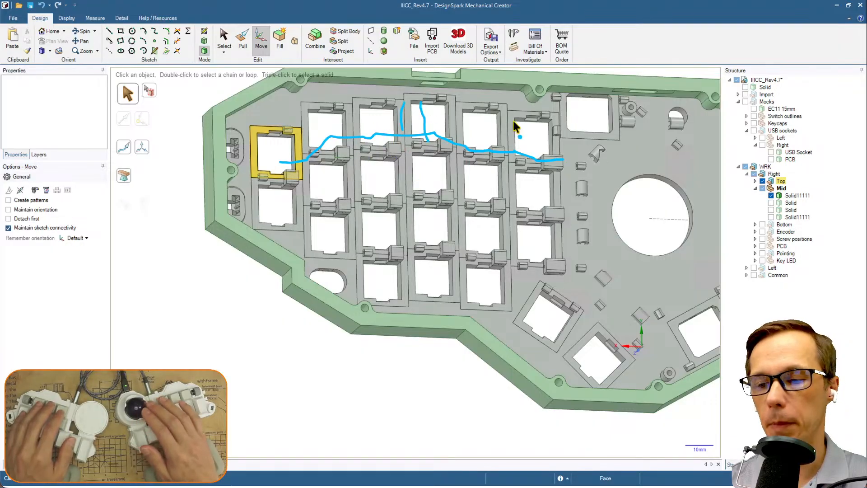
left_click(533, 137)
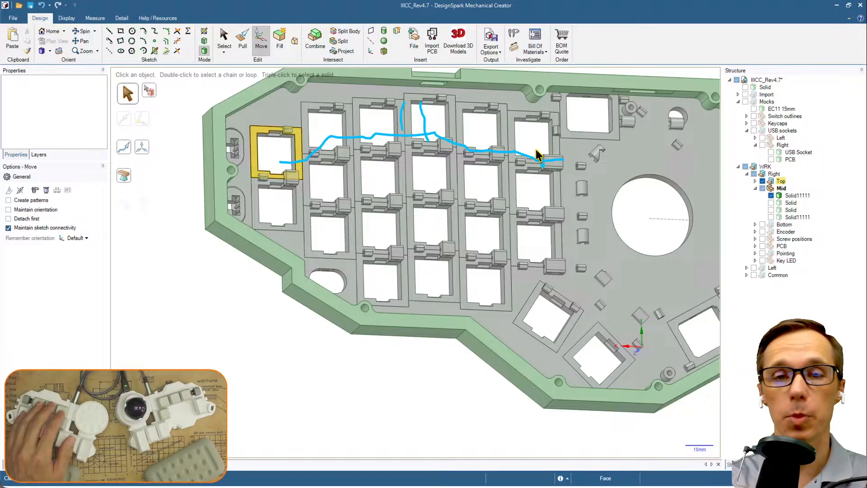
key("Escape")
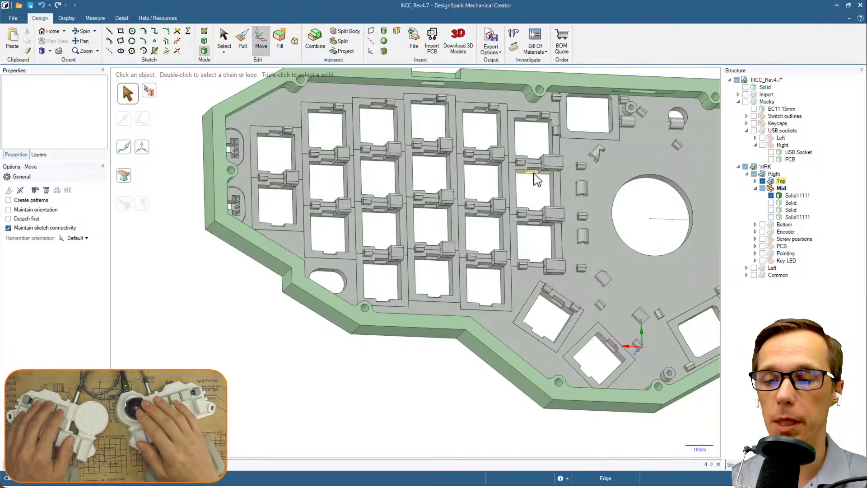
Look over both sides of the Top plate, then hide the Top component to expose the USB opening in the Mid frame.
mouse_move(560, 199)
middle_mouse_down()
mouse_move(533, 160)
mouse_move(545, 181)
mouse_move(657, 160)
middle_mouse_up()
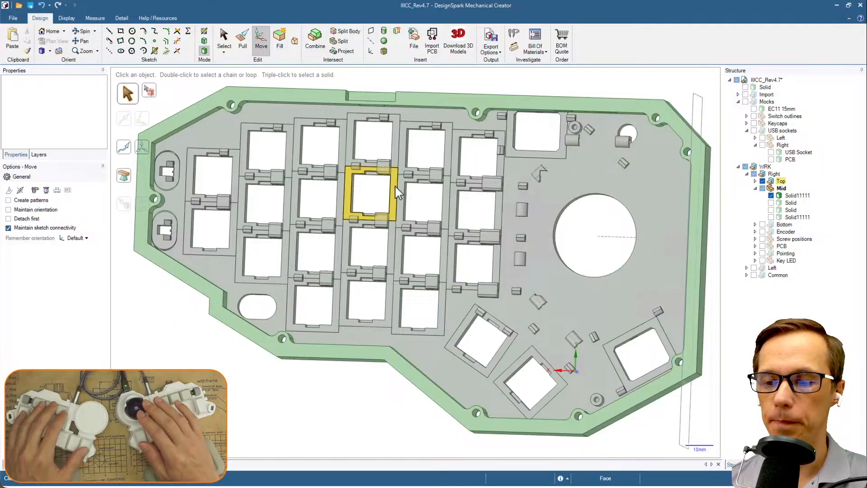
middle_click_drag(402, 188, 450, 193)
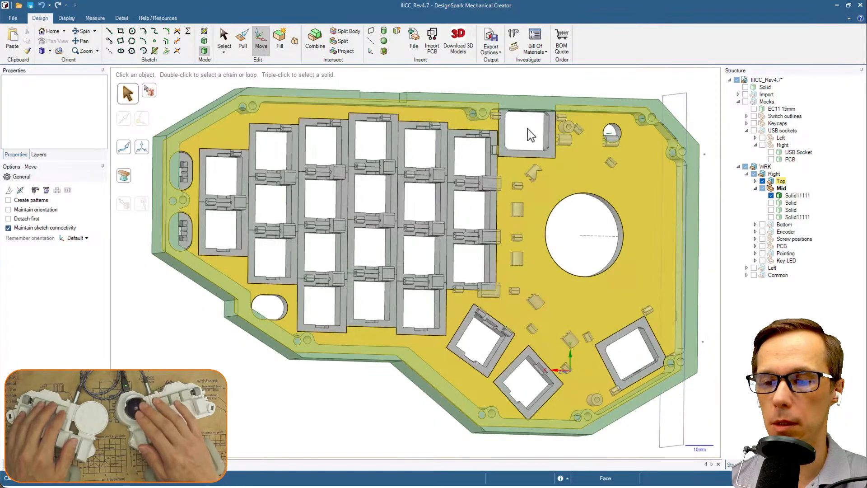
middle_click_drag(325, 281, 563, 271)
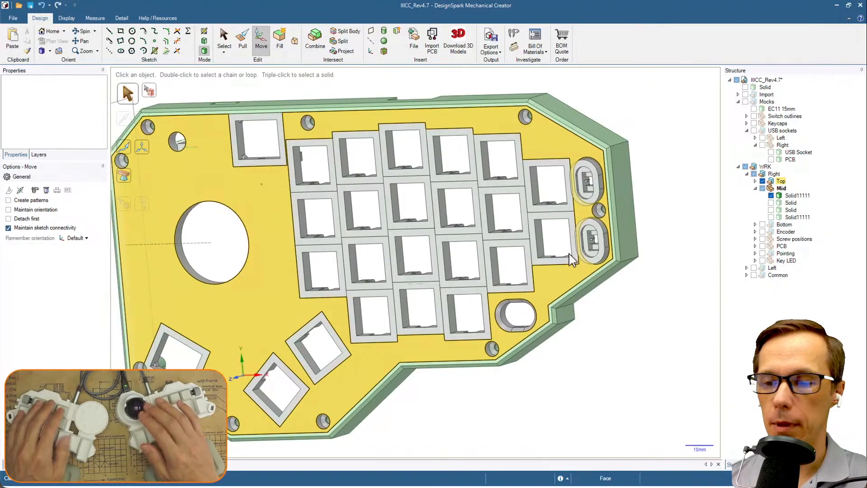
left_click(763, 182)
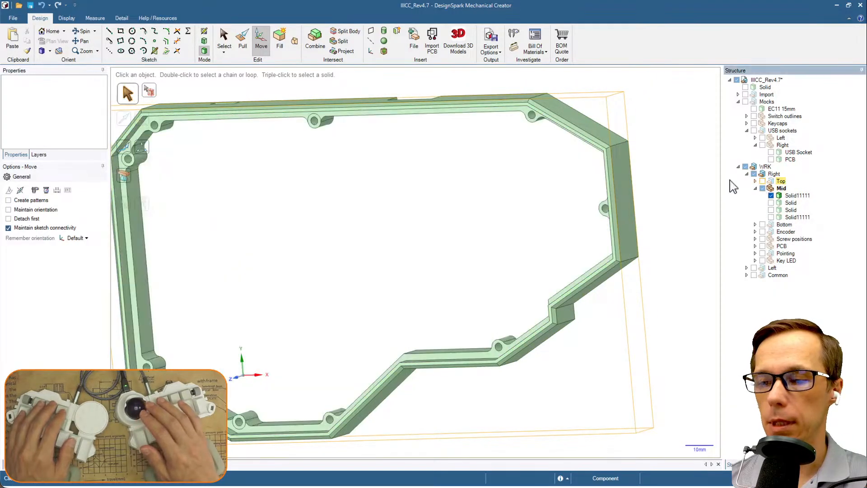
middle_click_drag(388, 165, 272, 174)
scroll(215, 189, "up", 5)
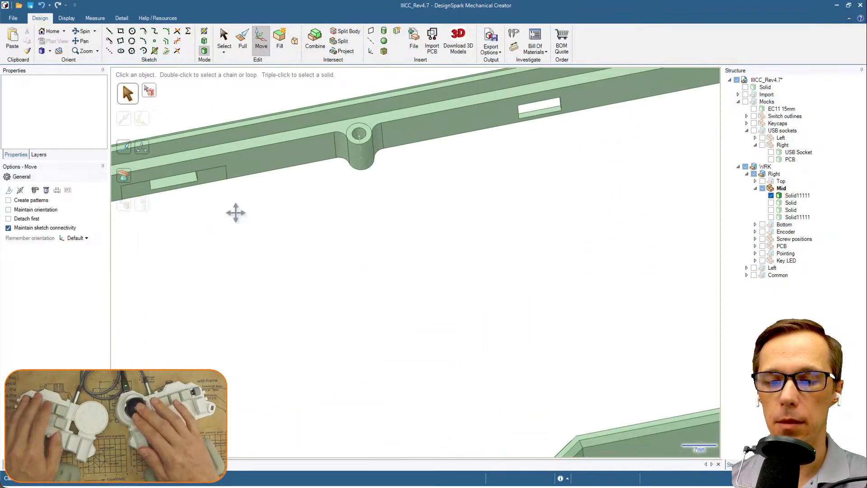
scroll(351, 211, "down", 2)
scroll(350, 211, "up", 3)
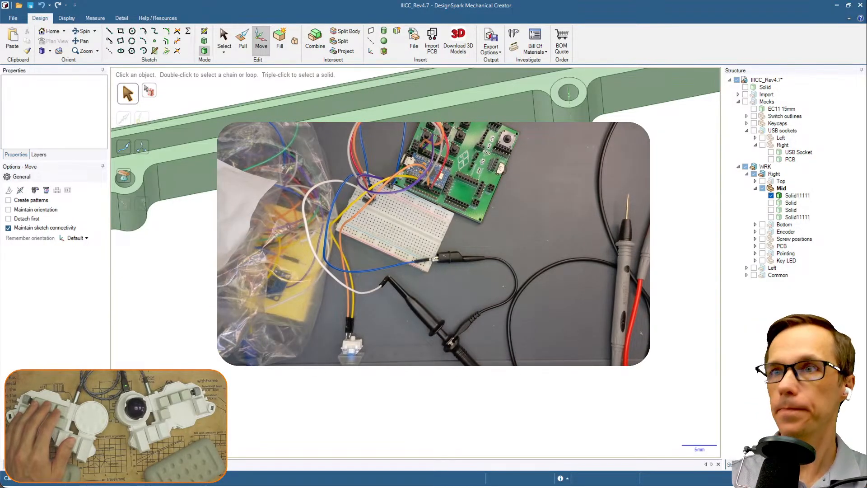
Create a plane on one side face of the USB opening and move it outward up to the edge of the filled recess outline.
middle_click_drag(343, 279, 271, 153)
left_click(271, 154)
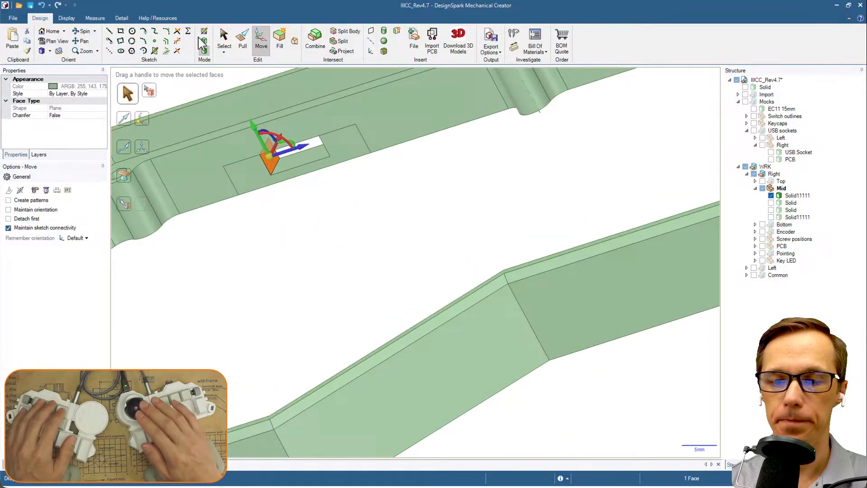
left_click(371, 30)
middle_click_drag(285, 198, 315, 285)
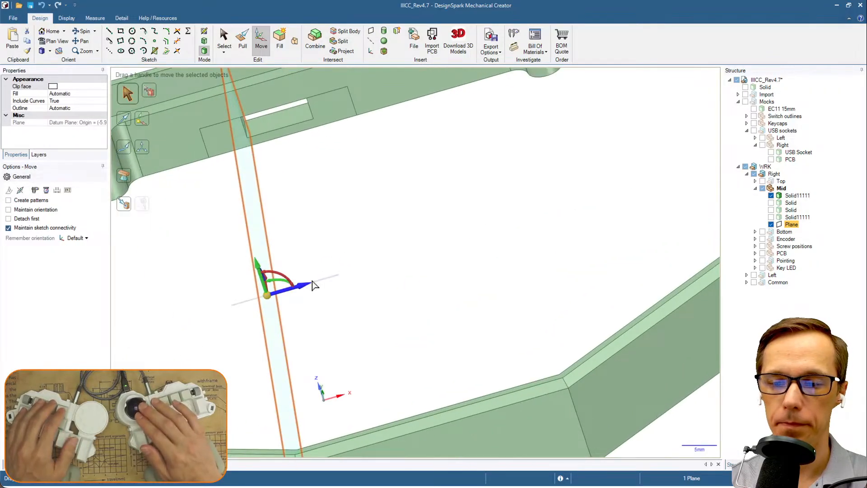
left_click_drag(306, 289, 261, 292)
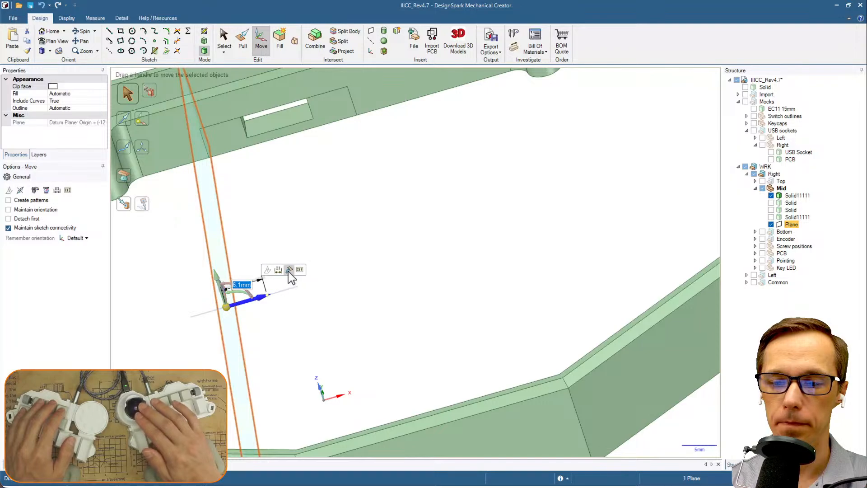
left_click(289, 271)
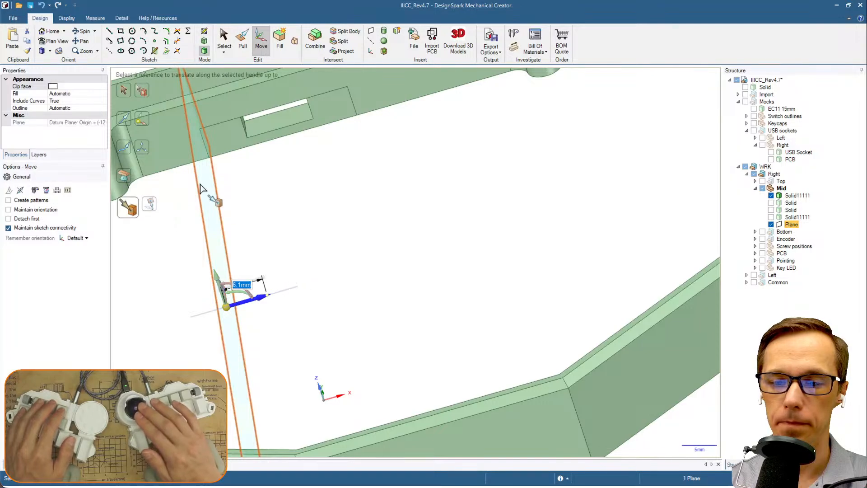
left_click(207, 154)
key("Escape")
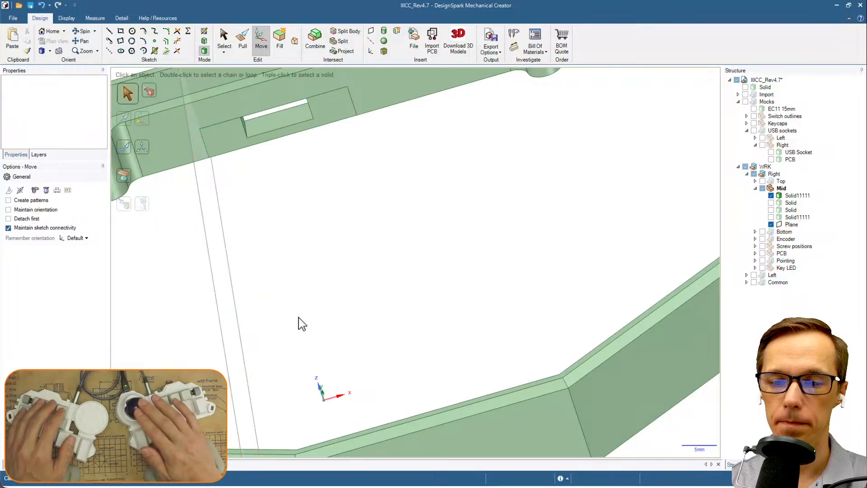
Move the plane about 1.11 mm farther outward, past the filled recess outline.
left_click(216, 275)
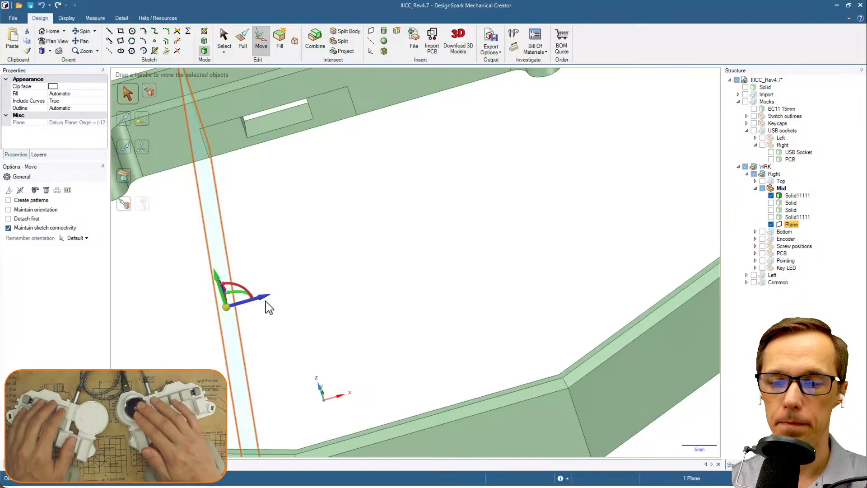
left_click_drag(261, 300, 253, 298)
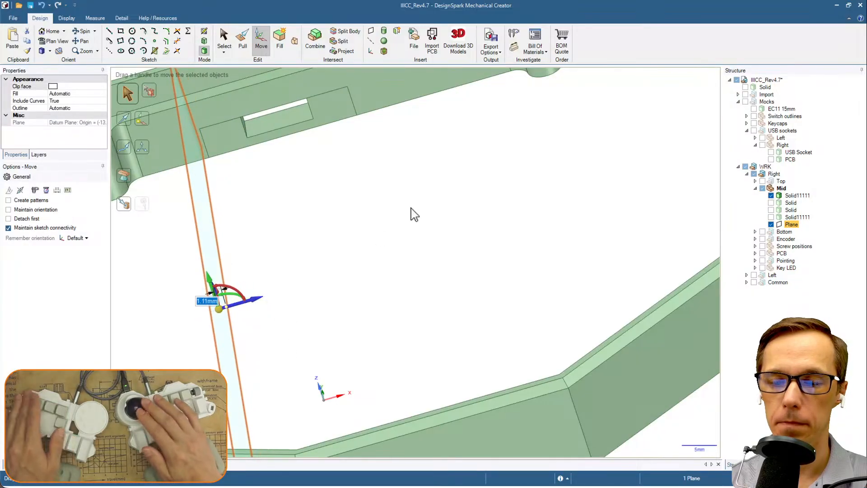
scroll(388, 192, "down", 3)
middle_click_drag(358, 179, 347, 203)
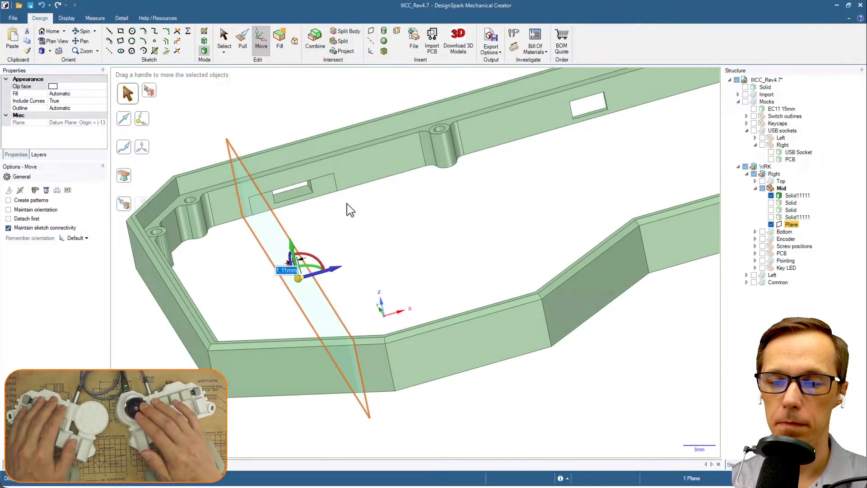
Create a second plane on the opposite side face of the USB opening and move it about 8.3 mm outward along the wall.
left_click(347, 203)
scroll(313, 197, "up", 4)
left_click(310, 174)
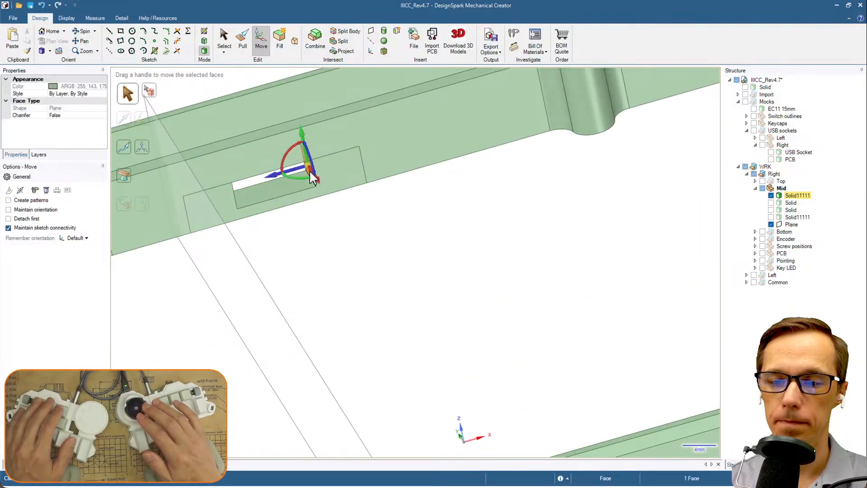
left_click(371, 31)
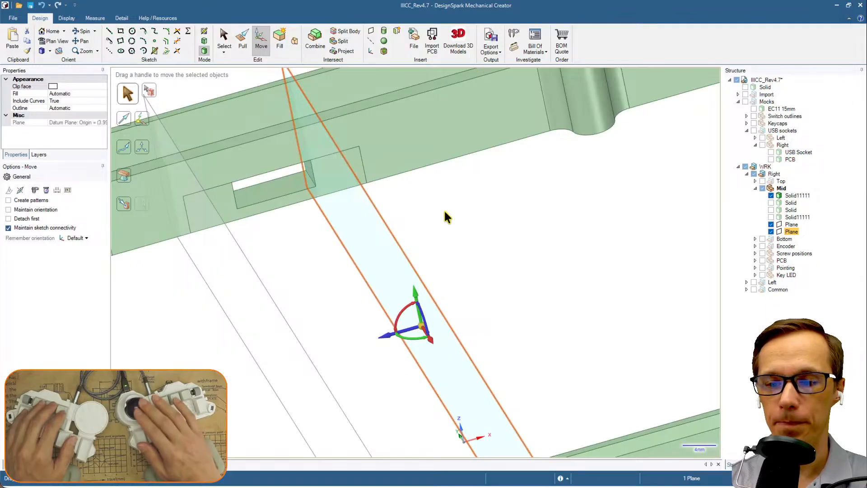
left_click_drag(398, 331, 452, 317)
scroll(354, 290, "down", 3)
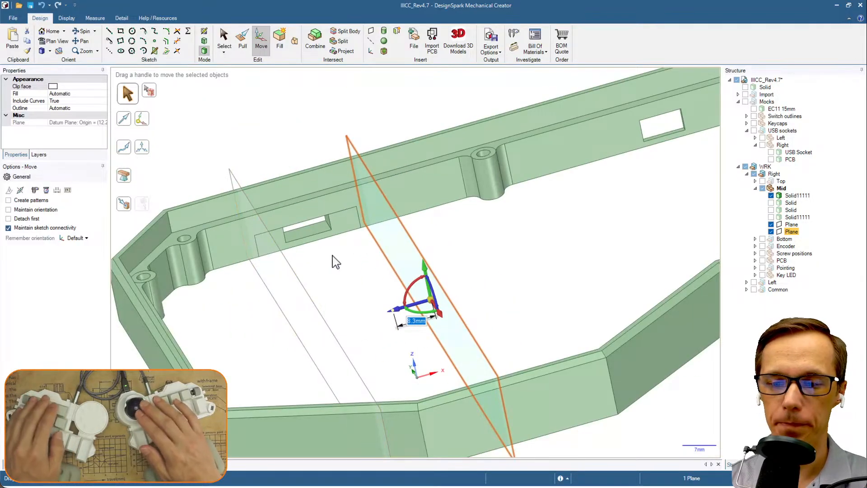
Turn on plane clipping of the Mid frame for both planes beside the USB opening.
middle_click_drag(333, 256, 370, 218, "shift")
right_click(322, 221)
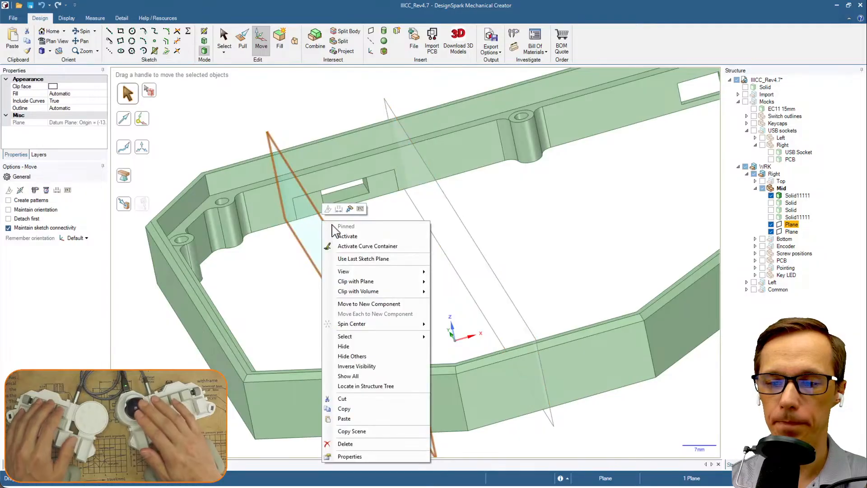
mouse_move(404, 284)
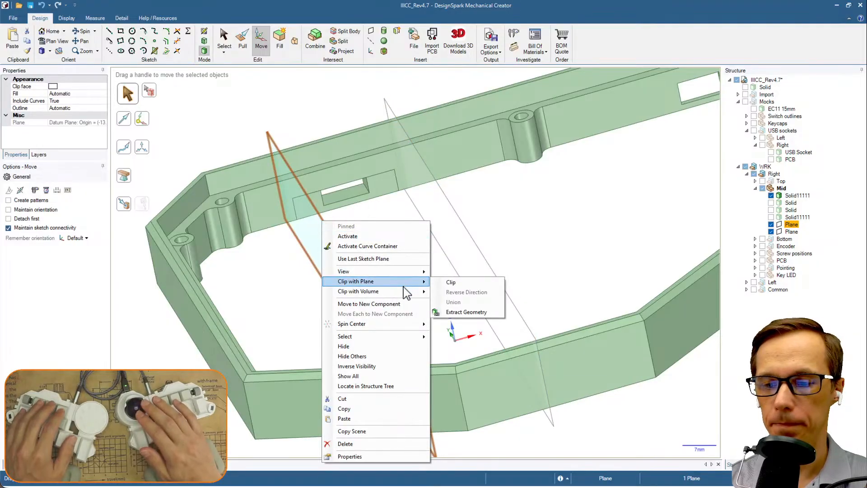
left_click(445, 283)
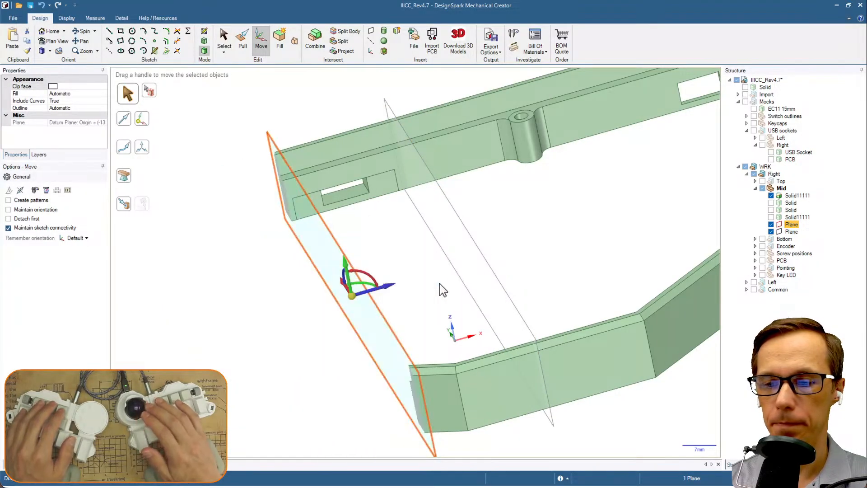
right_click(440, 188)
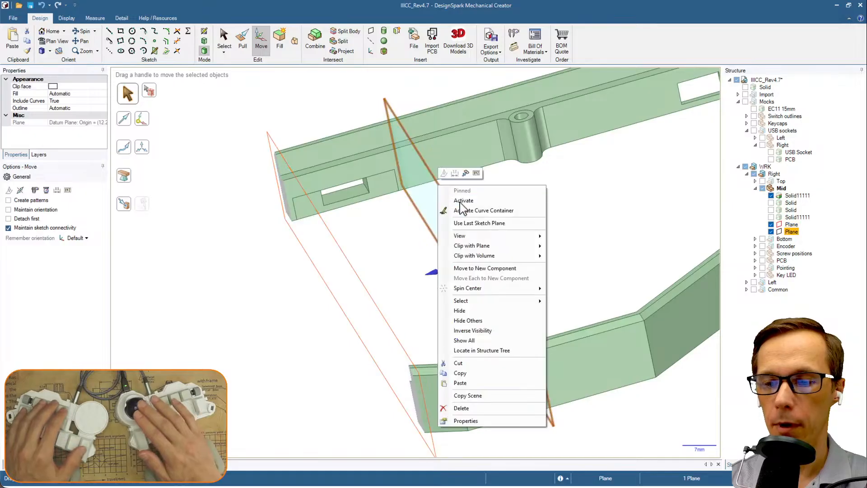
mouse_move(530, 248)
left_click(562, 247)
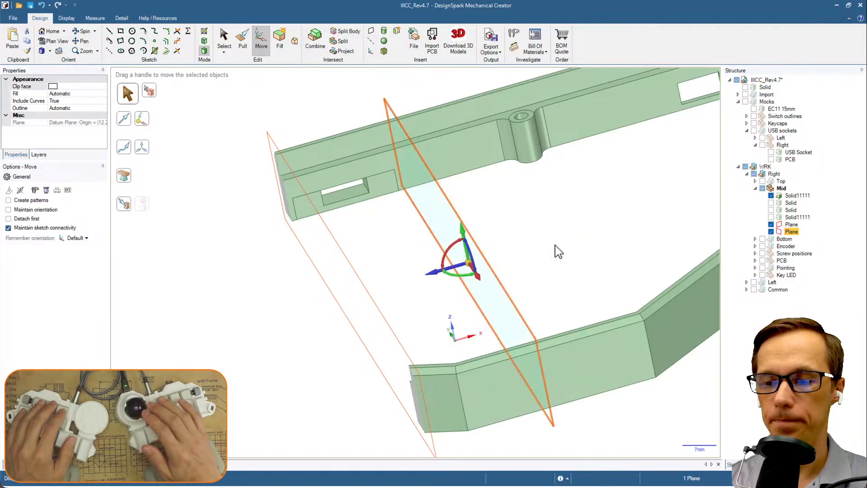
Turn off Union and Reverse Direction for the second plane's clip so only the section between both planes is shown.
right_click(452, 207)
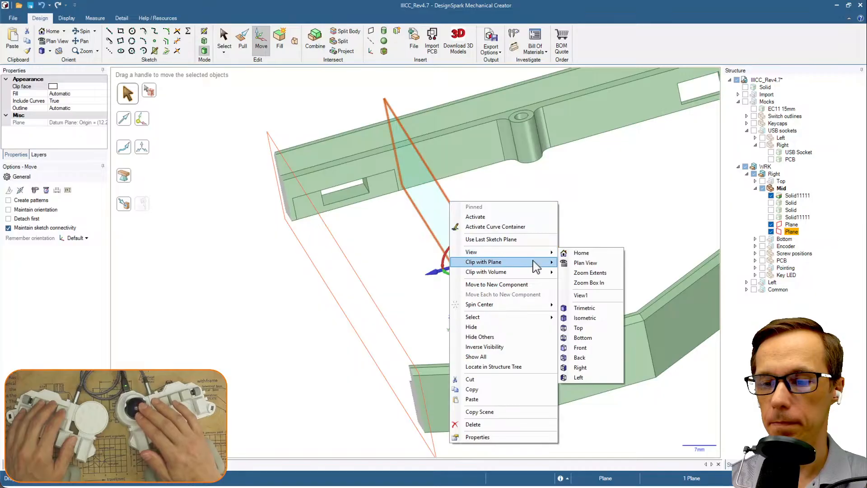
mouse_move(535, 264)
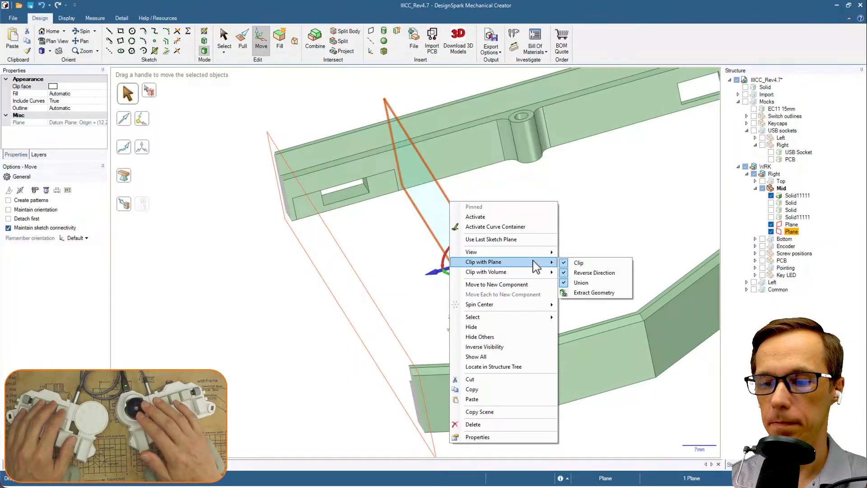
left_click(591, 283)
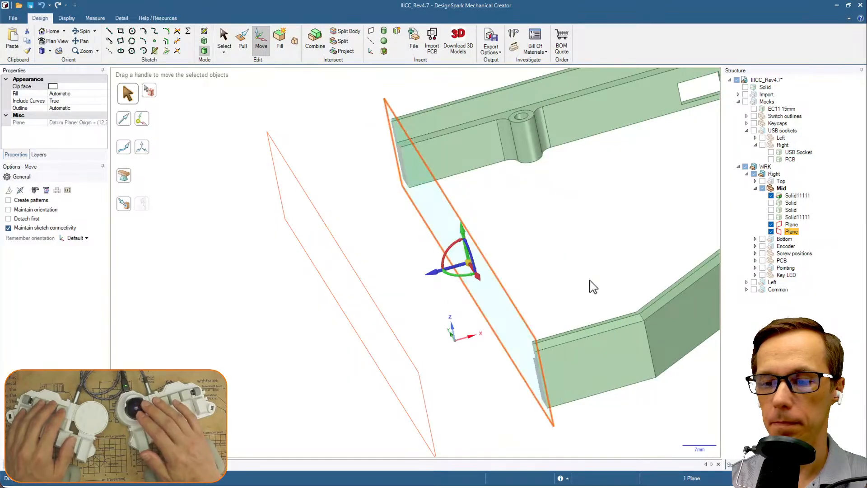
right_click(447, 201)
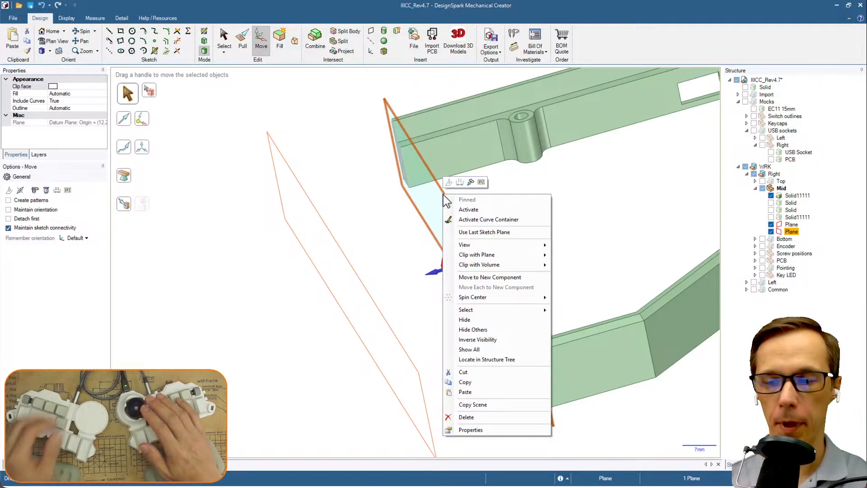
mouse_move(514, 258)
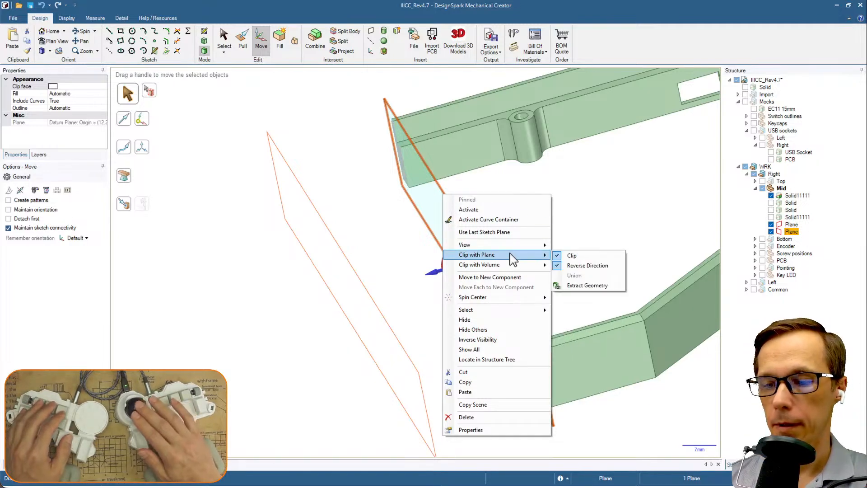
left_click(585, 266)
mouse_move(568, 232)
middle_mouse_down()
mouse_move(601, 240)
mouse_move(579, 240)
middle_mouse_up()
scroll(530, 209, "down", 2)
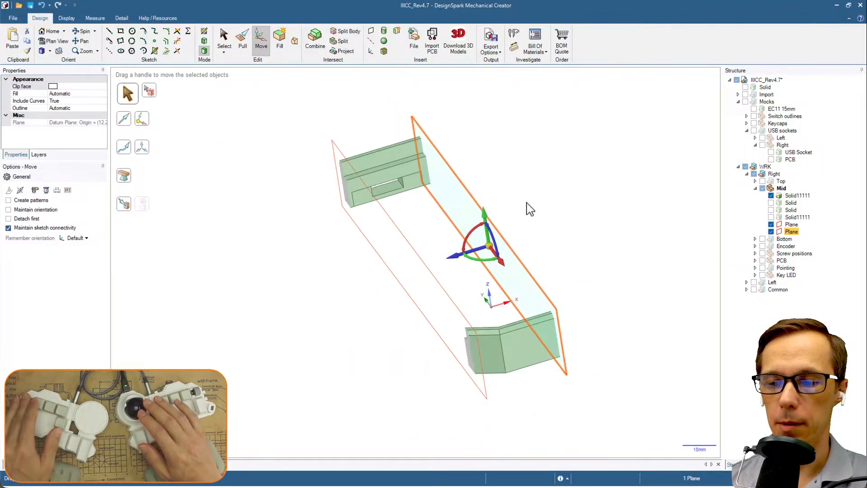
mouse_move(529, 207)
middle_mouse_down()
mouse_move(585, 216)
mouse_move(514, 200)
mouse_move(522, 209)
middle_mouse_up()
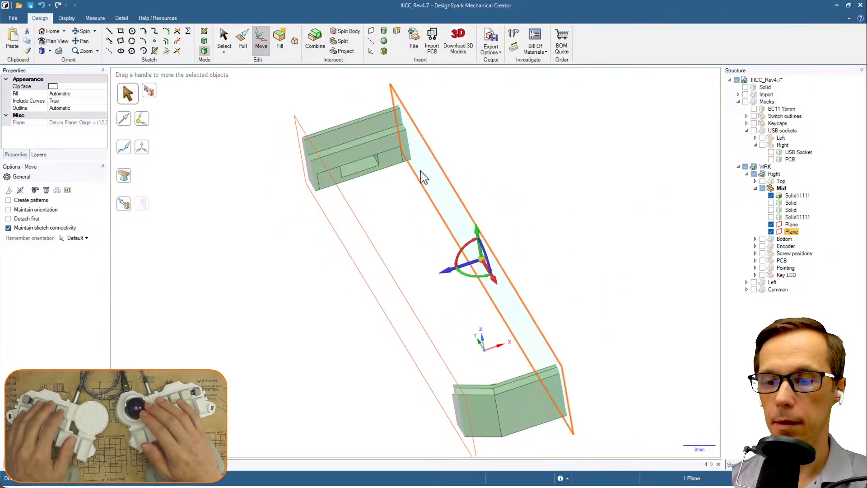
Review the clipping options of the second side plane, including Extract Geometry.
right_click(432, 152)
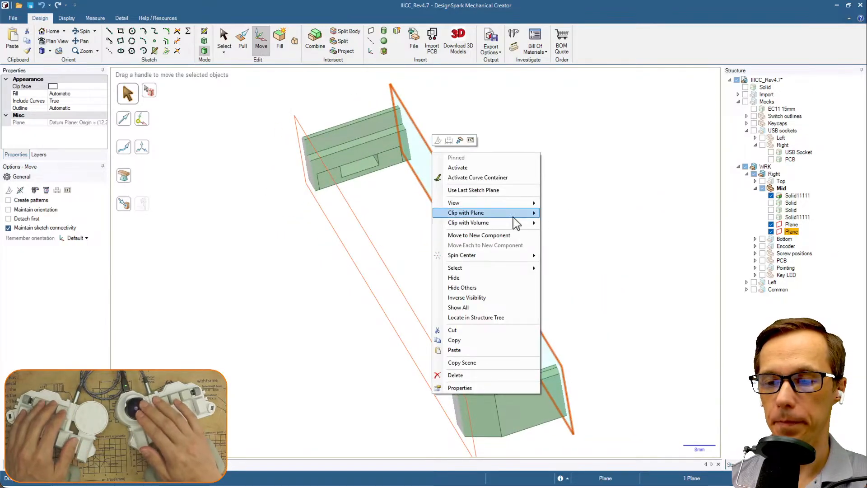
mouse_move(516, 213)
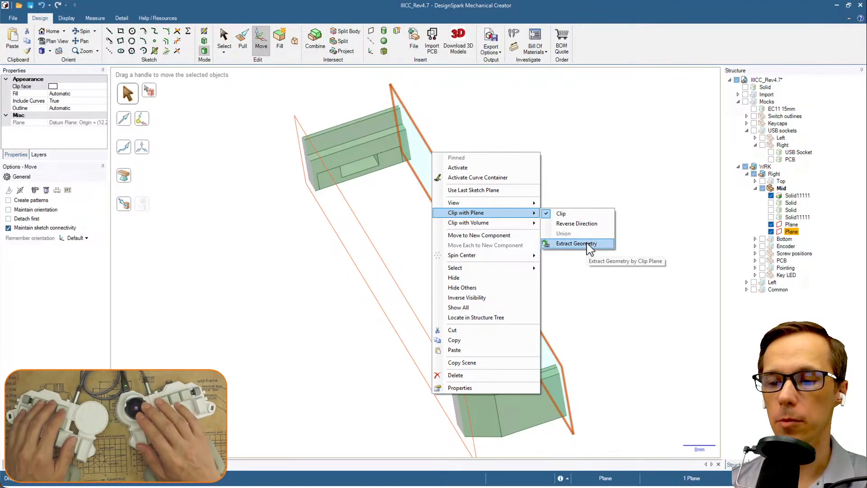
left_click(589, 244)
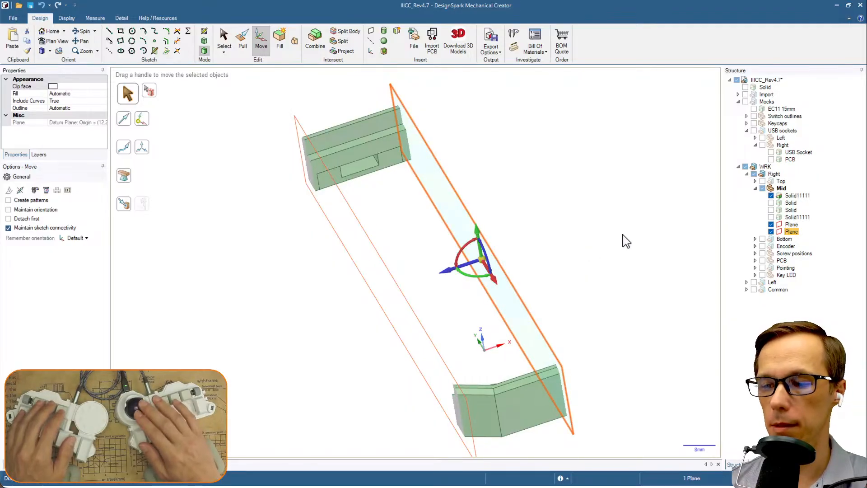
scroll(627, 241, "down", 2)
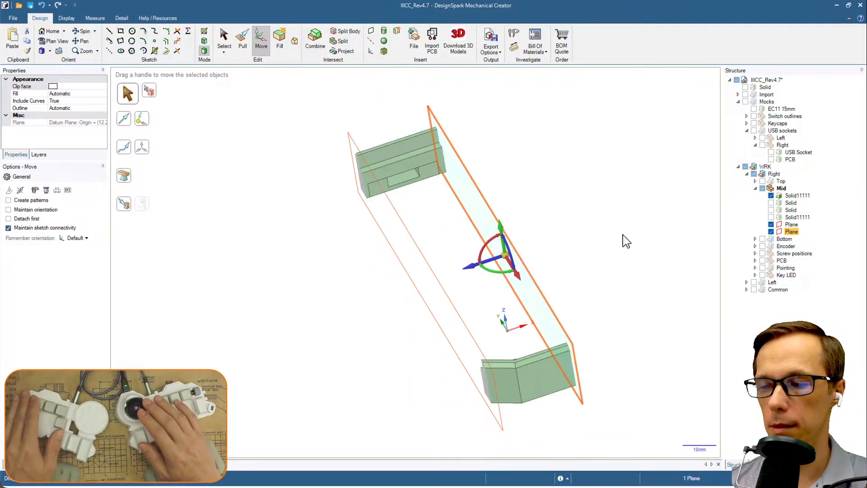
right_click(481, 191)
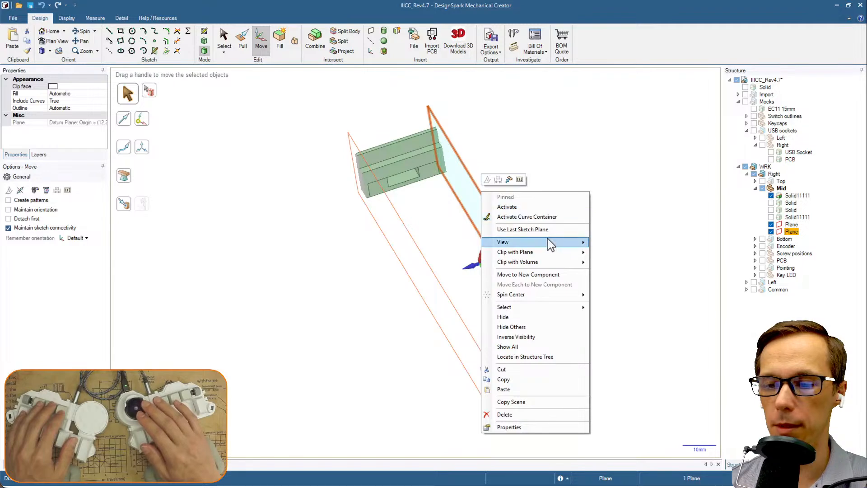
left_click(494, 226)
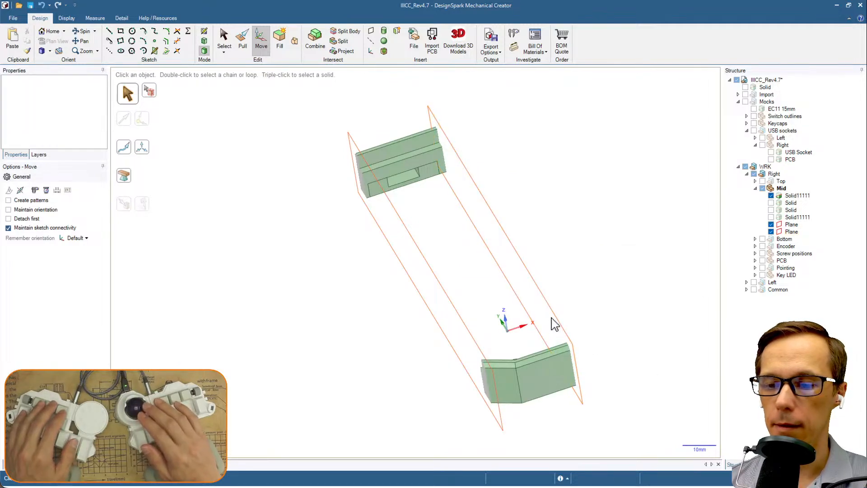
right_click(470, 177)
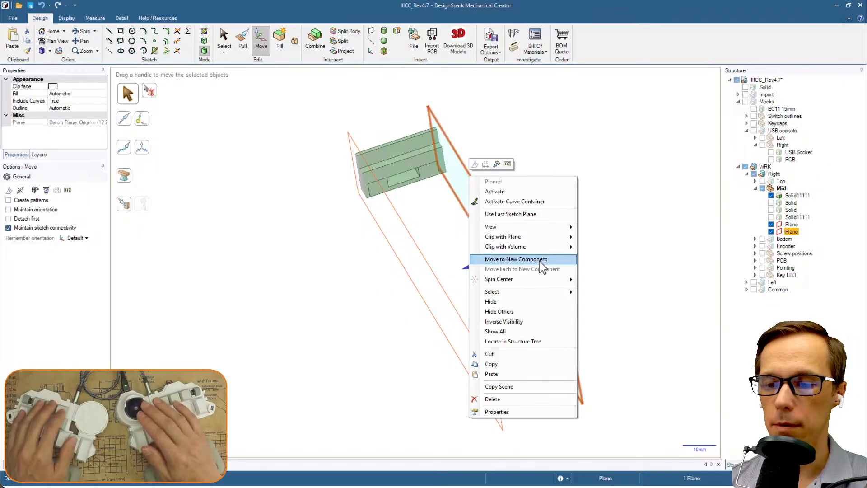
mouse_move(557, 228)
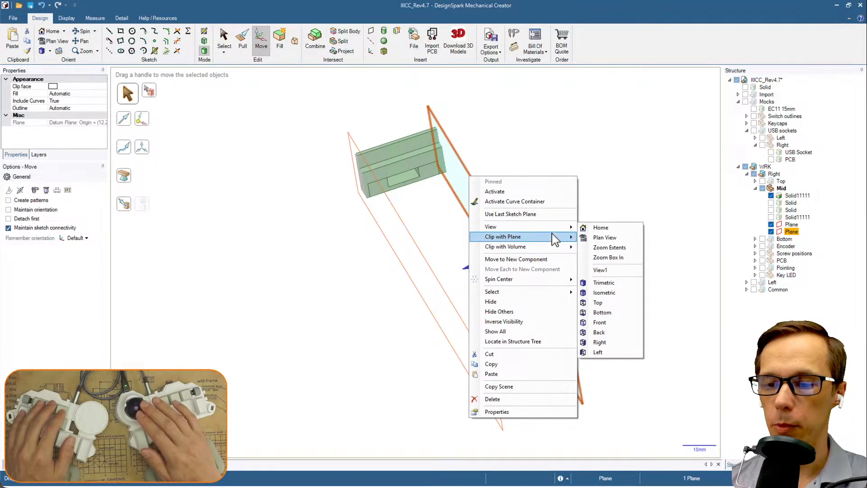
left_click(614, 268)
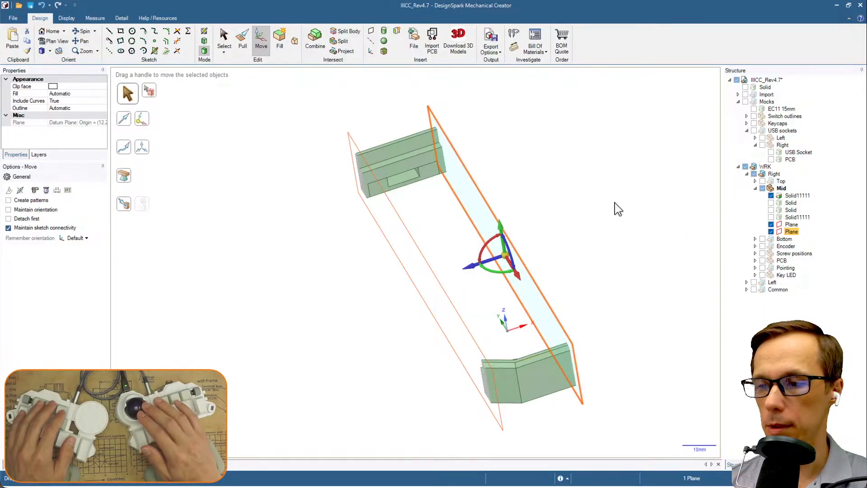
left_click(598, 276)
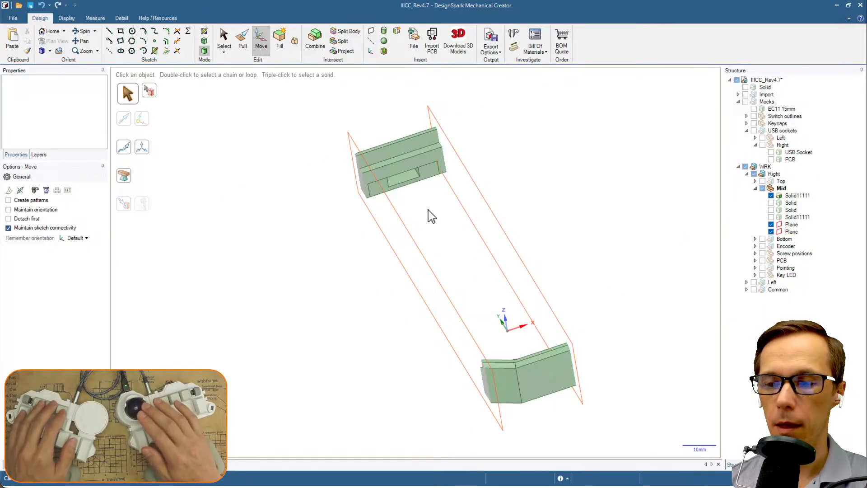
Create a plane on the inner face of the USB wall and move it about 26 mm toward the opposite wall.
left_click(414, 165)
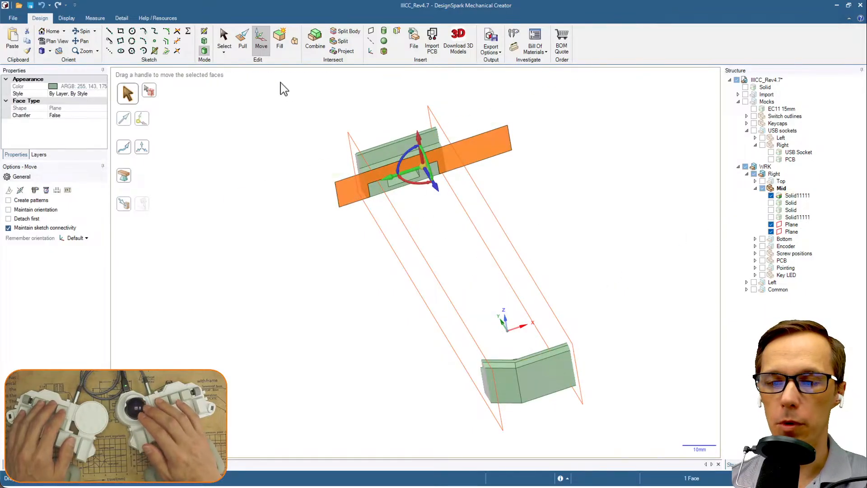
left_click(523, 135)
left_click(419, 158)
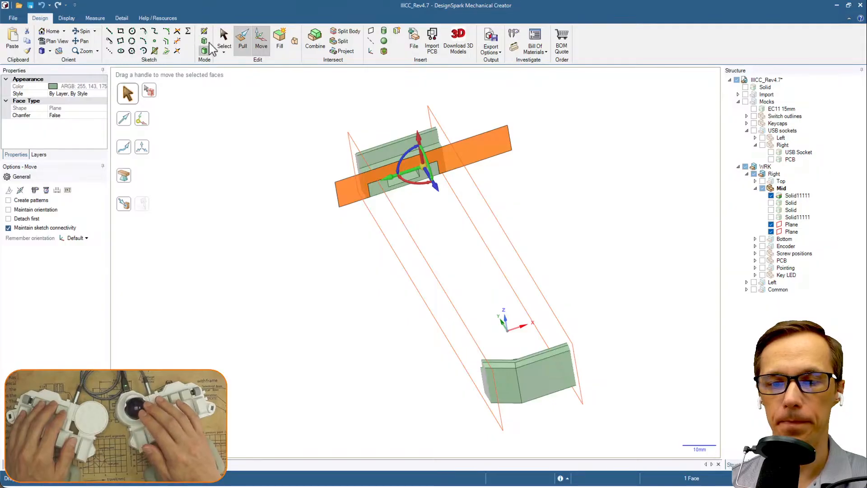
left_click(370, 31)
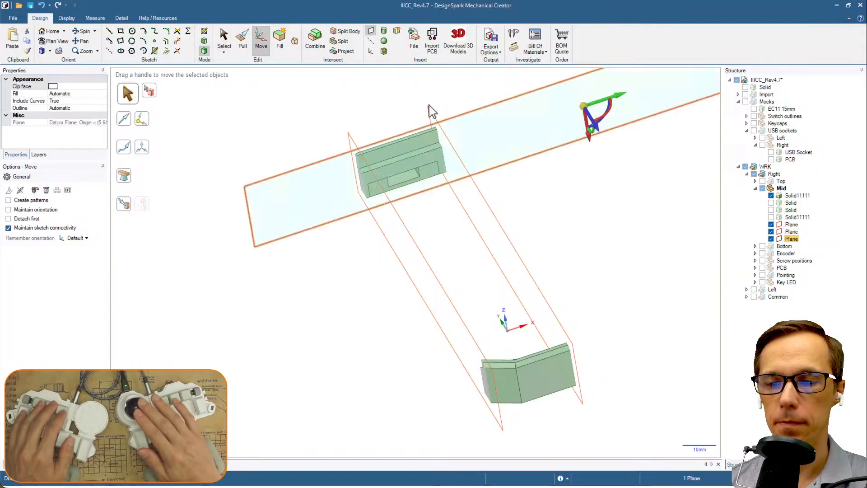
left_click_drag(601, 134, 628, 177)
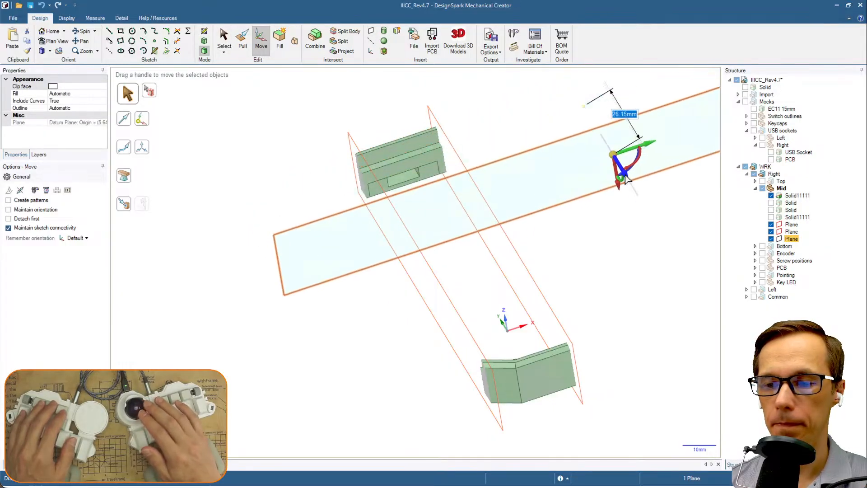
Clip the Mid frame with the plane parallel to the USB wall to cut the opposite wall section from view.
right_click(489, 168)
mouse_move(583, 226)
left_click(620, 226)
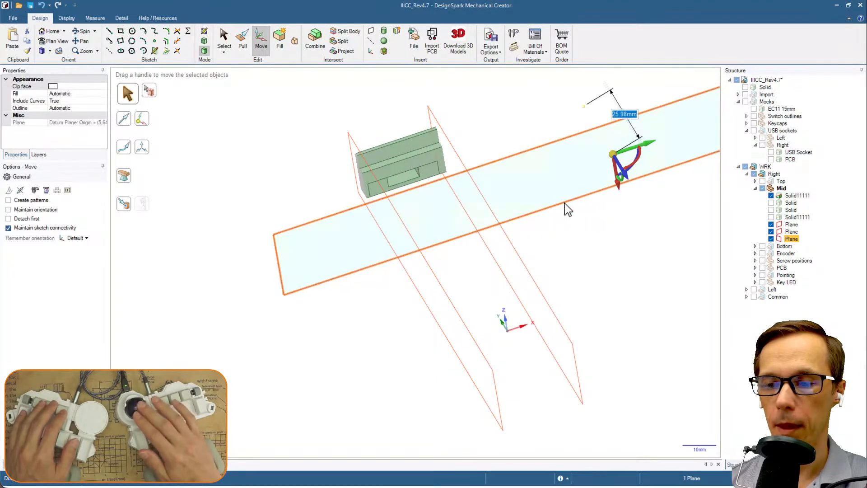
right_click(460, 175)
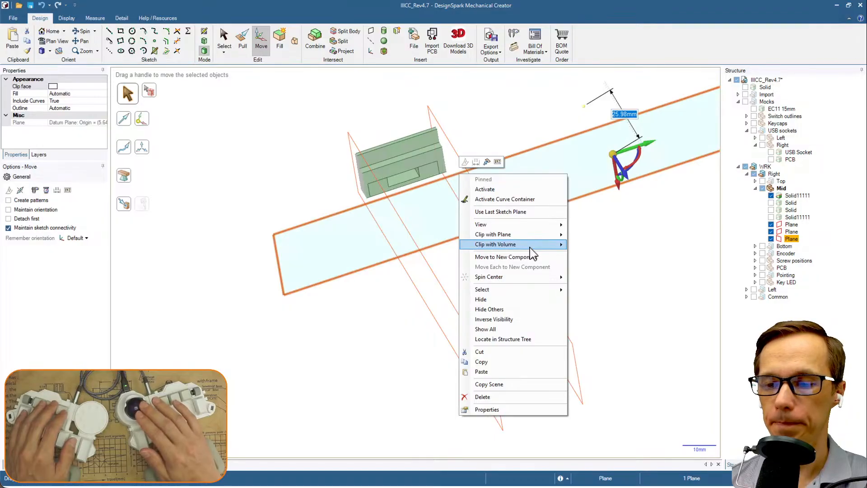
mouse_move(533, 246)
left_click(612, 267)
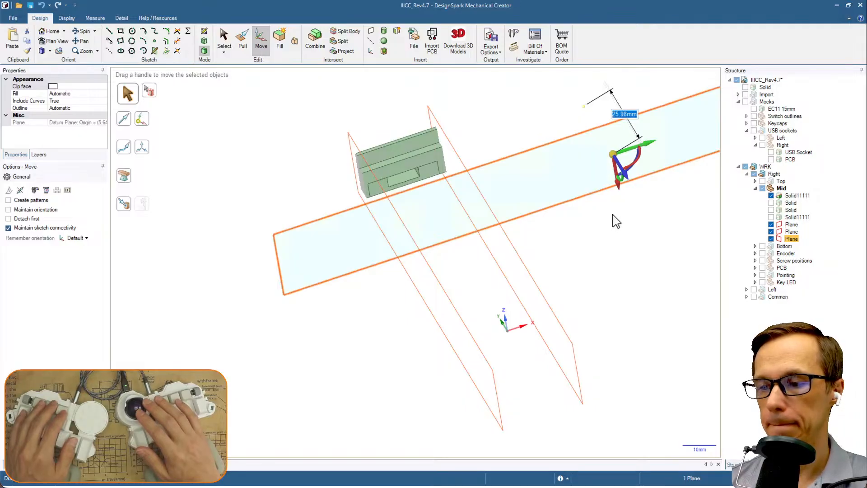
left_click(656, 220)
mouse_move(621, 230)
middle_mouse_down("shift")
mouse_move(597, 235)
mouse_move(627, 252)
mouse_move(635, 274)
mouse_move(581, 238)
mouse_move(605, 221)
mouse_move(609, 232)
middle_mouse_up("shift")
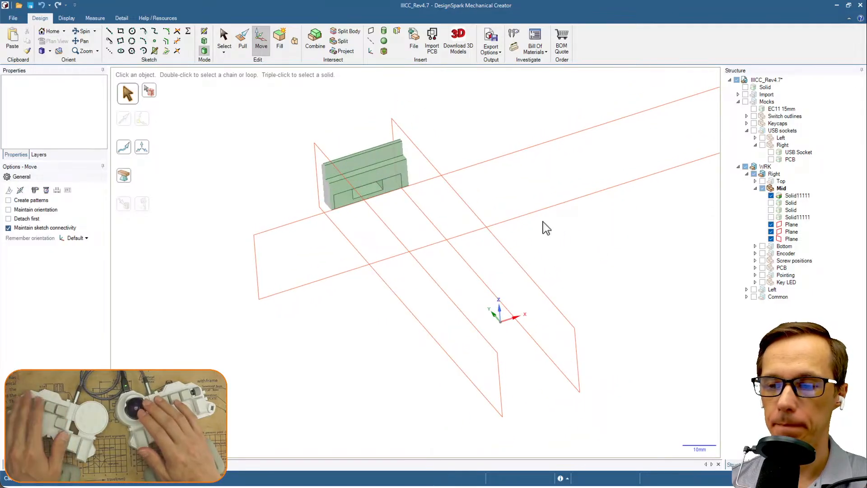
scroll(546, 226, "down", 3)
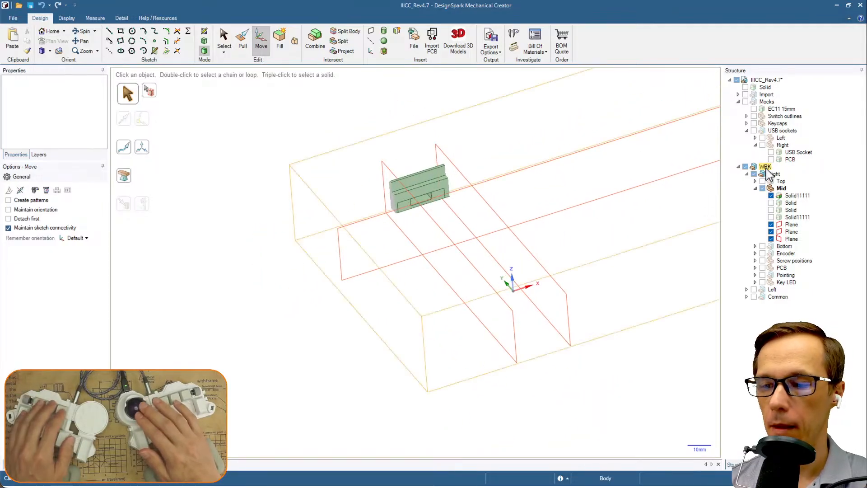
scroll(649, 186, "up", 2)
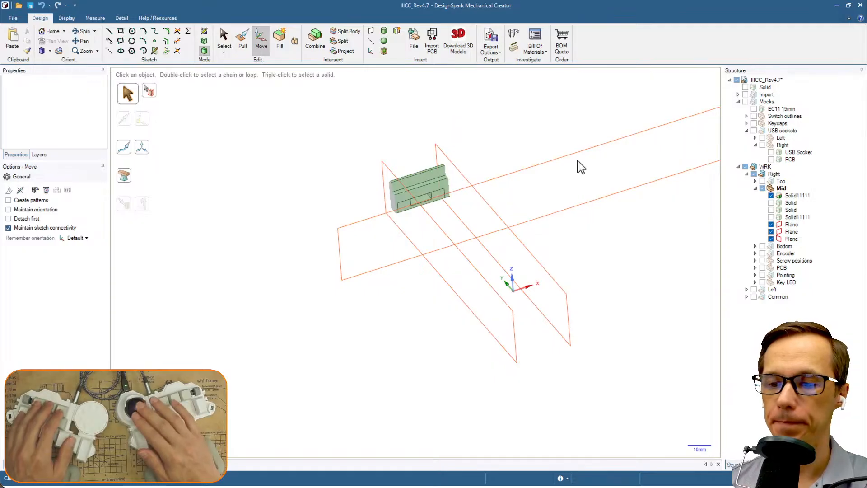
Turn off clipping on the second side plane and on the plane parallel to the USB wall.
right_click(453, 167)
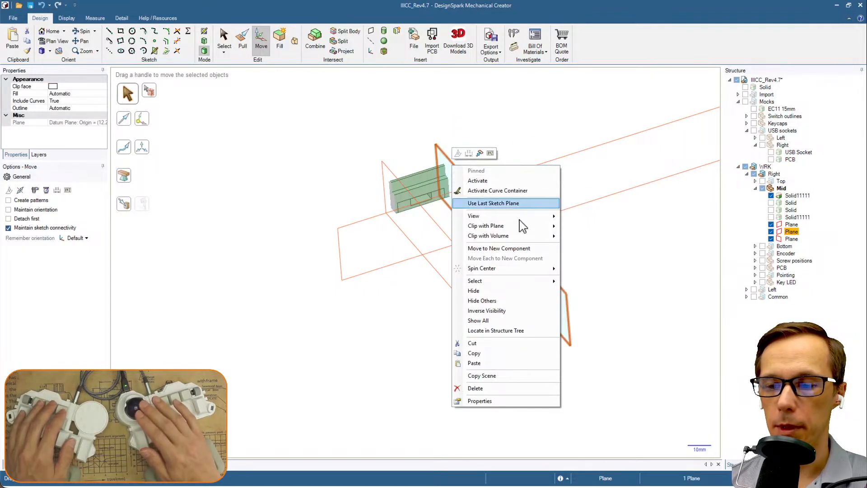
mouse_move(523, 228)
left_click(581, 227)
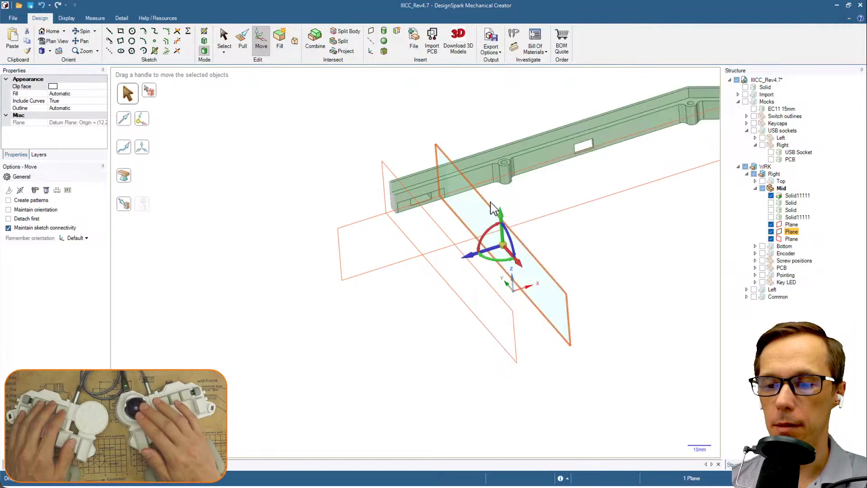
right_click(357, 222)
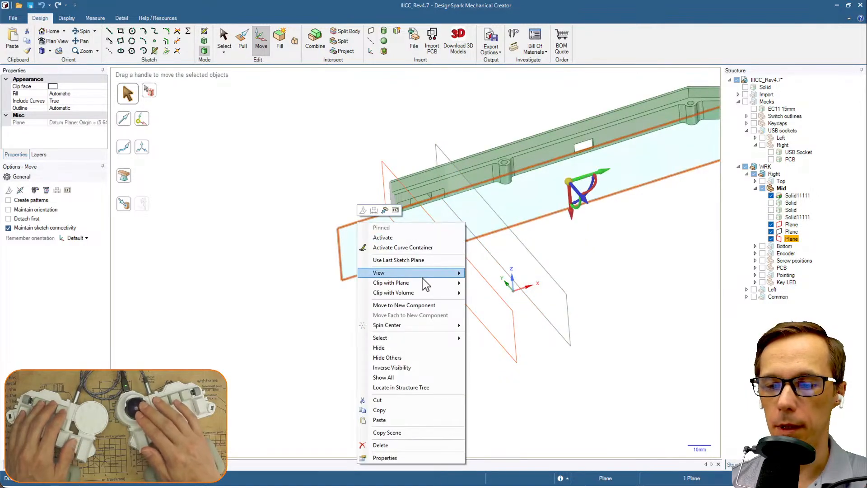
left_click(484, 284)
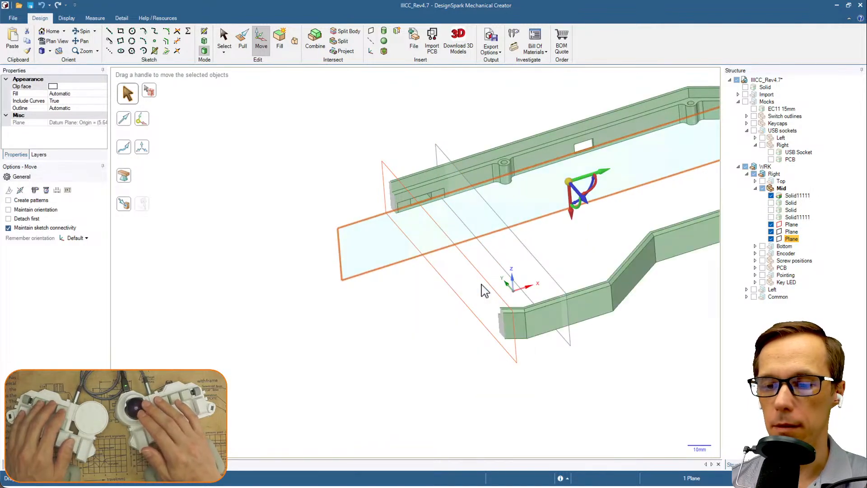
Switch clipping of the plane parallel to the USB wall on and off again, checking its clip options.
right_click(354, 226)
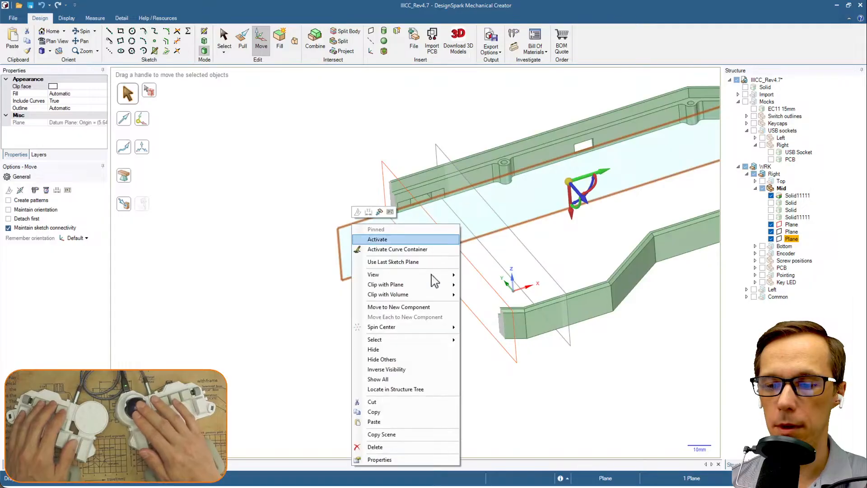
mouse_move(448, 285)
left_click(508, 286)
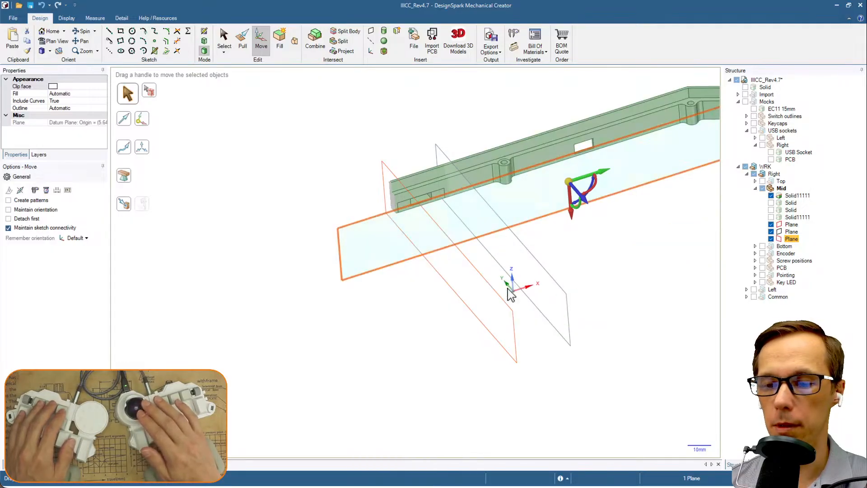
right_click(367, 220)
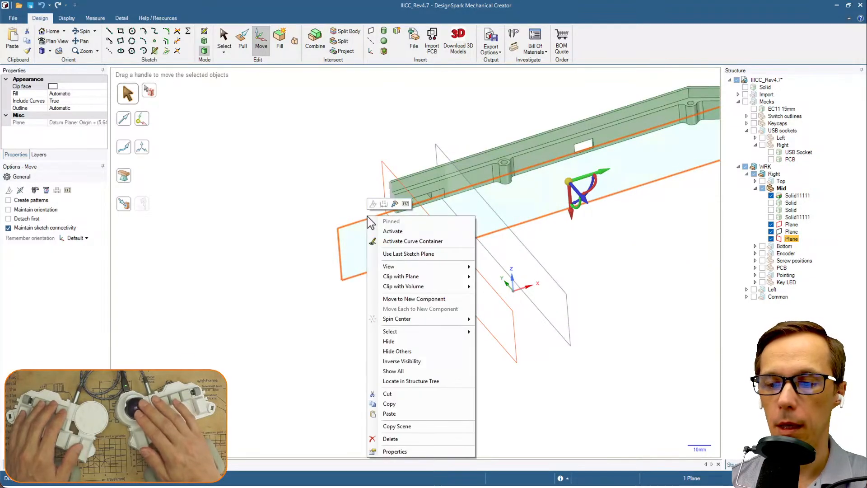
mouse_move(447, 279)
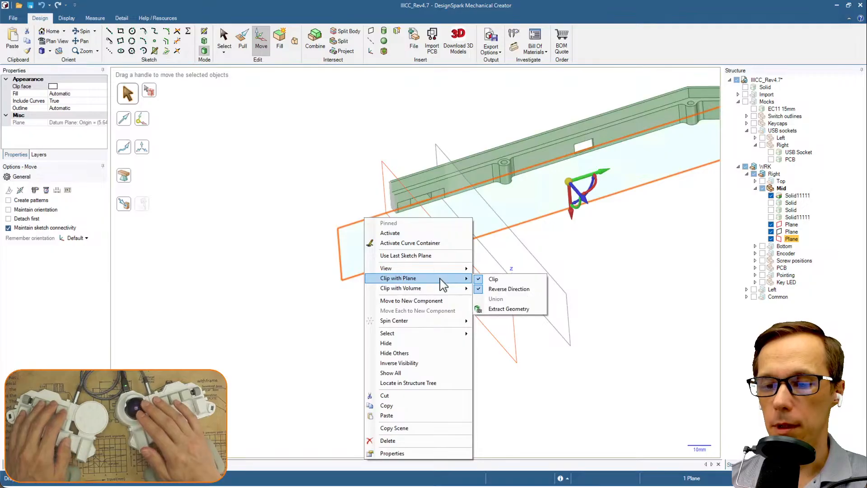
left_click(493, 280)
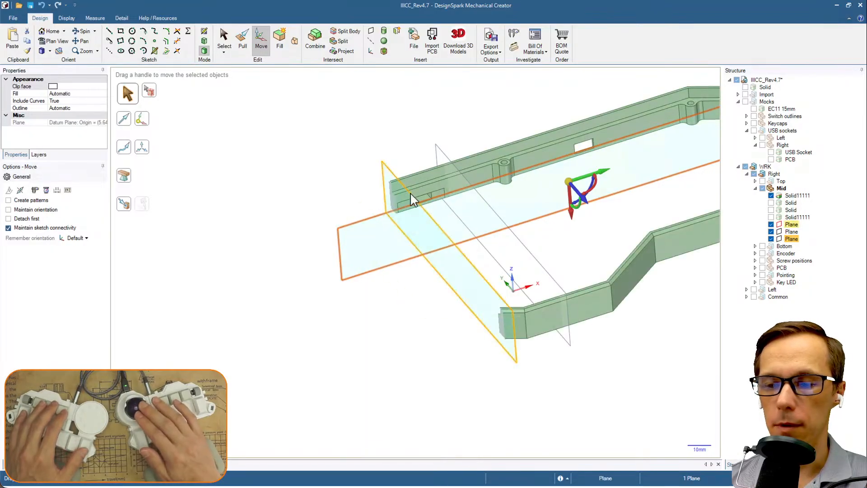
Check the second side plane's clip options and turn off clipping on the first side plane to show the whole Mid frame.
left_click(443, 152)
right_click(443, 151)
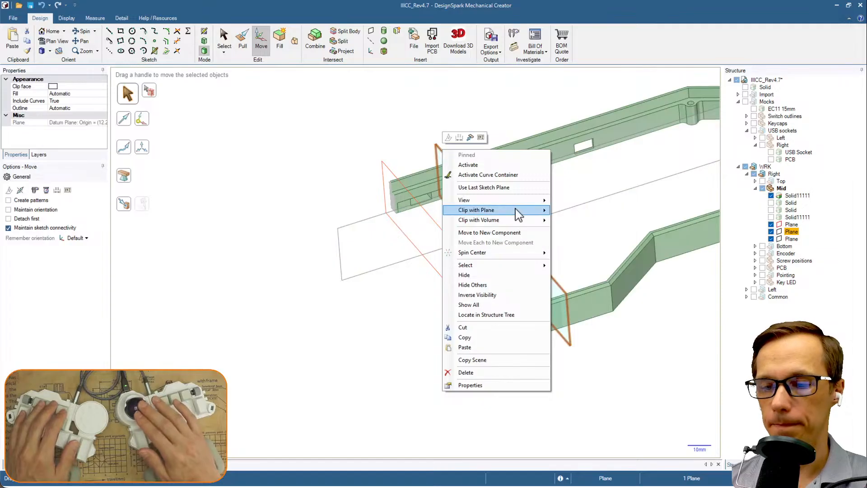
mouse_move(518, 213)
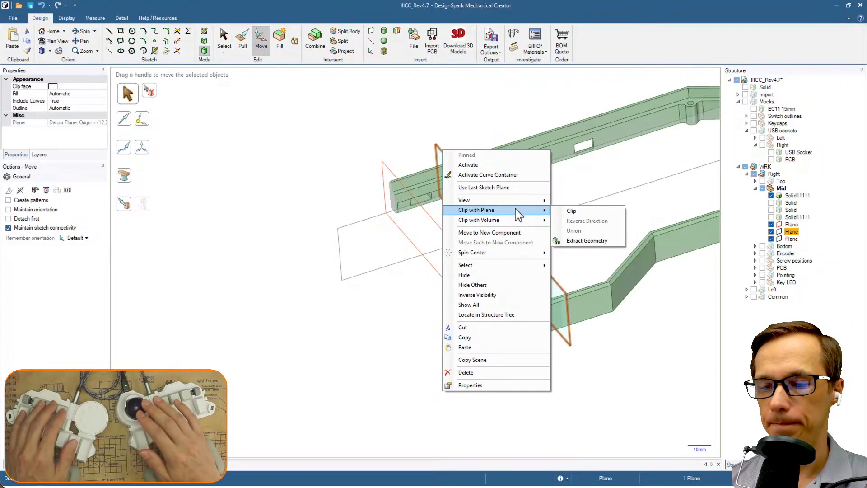
left_click(389, 166)
right_click(389, 169)
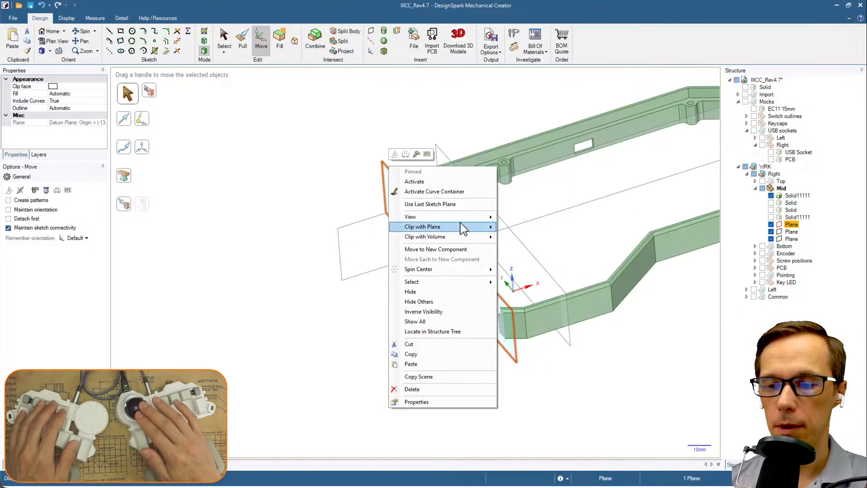
mouse_move(460, 226)
left_click(506, 229)
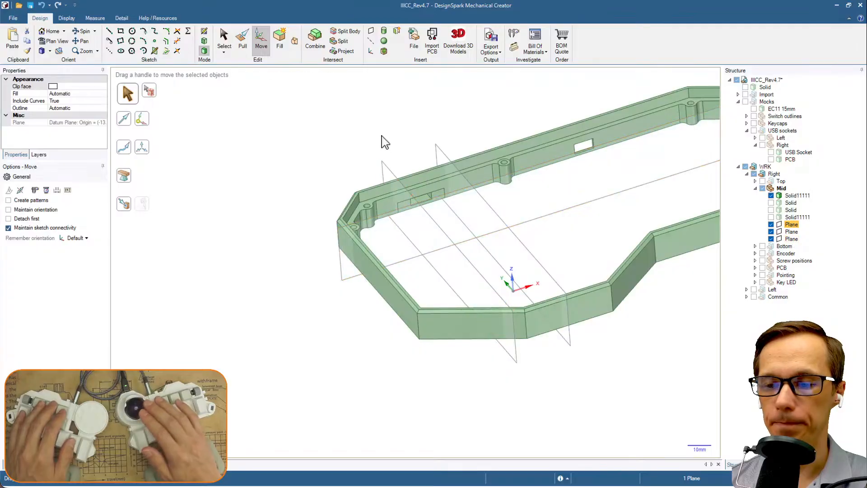
left_click(384, 143)
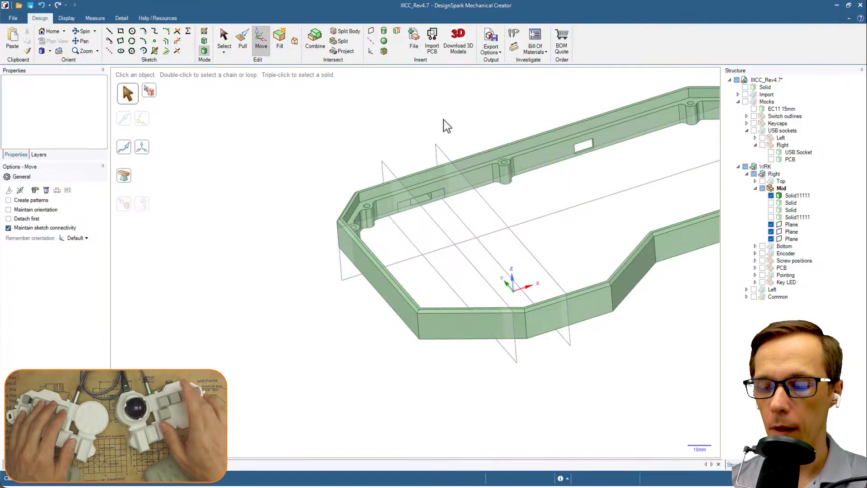
Split the Mid frame body with Combine at both side planes on either side of the USB opening.
key("i")
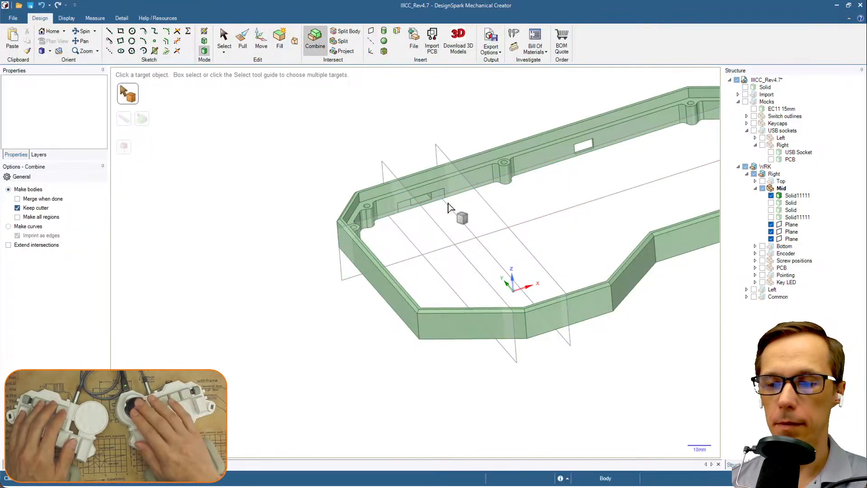
left_click(429, 180)
left_click(430, 173)
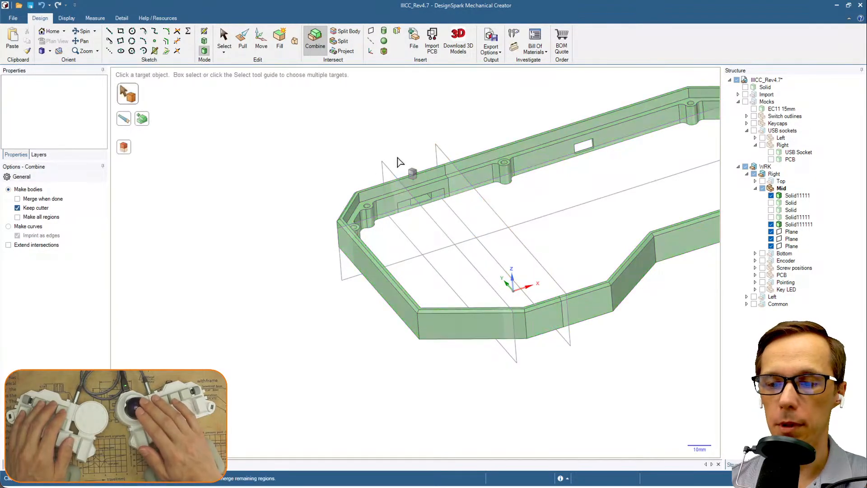
left_click(390, 188)
left_click(392, 174)
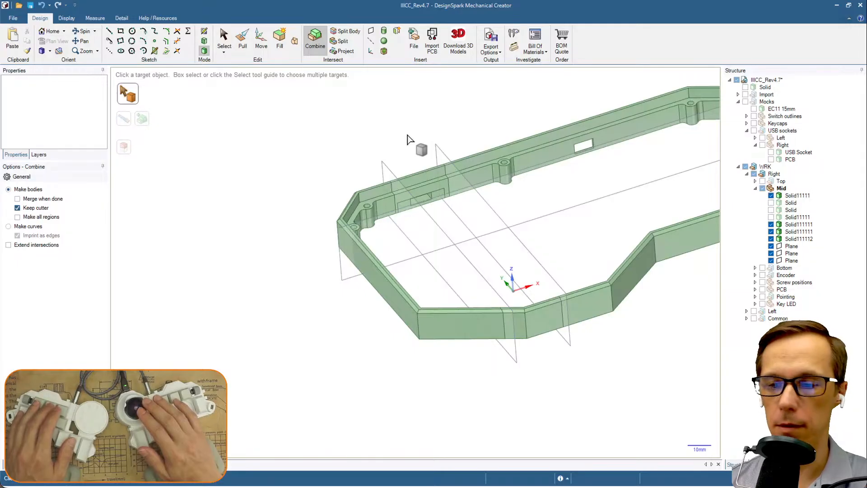
key("Escape")
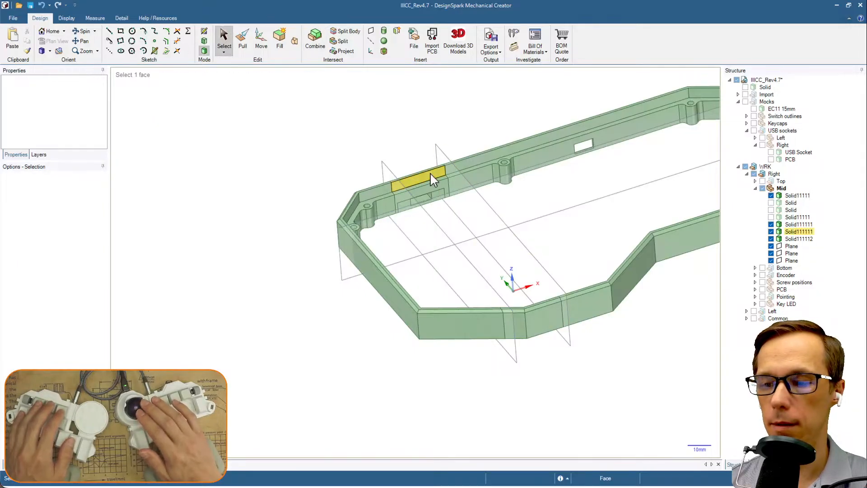
Hide everything in the Mid component except the split-off wall section with the USB opening.
left_click(763, 188)
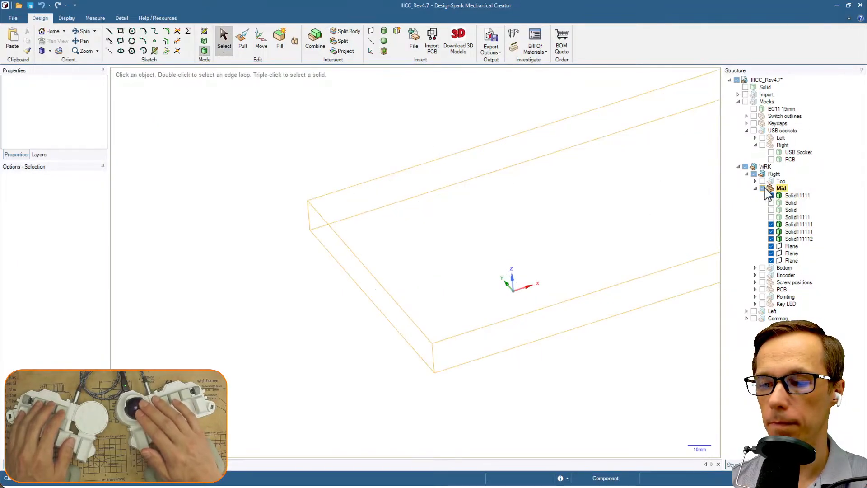
left_click(771, 231)
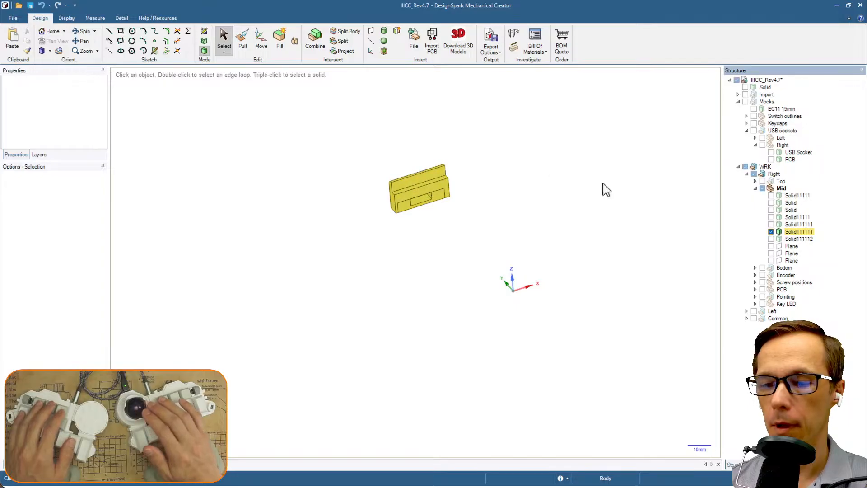
mouse_move(492, 209)
middle_mouse_down()
mouse_move(517, 149)
mouse_move(612, 182)
mouse_move(536, 179)
mouse_move(628, 215)
mouse_move(531, 177)
mouse_move(584, 199)
mouse_move(641, 182)
mouse_move(542, 167)
mouse_move(552, 180)
mouse_move(617, 167)
mouse_move(649, 212)
mouse_move(530, 180)
middle_mouse_up()
Export the isolated USB wall section as a 3D print STL file named usb_test in the IIICC_Rev4 folder.
left_click(491, 50)
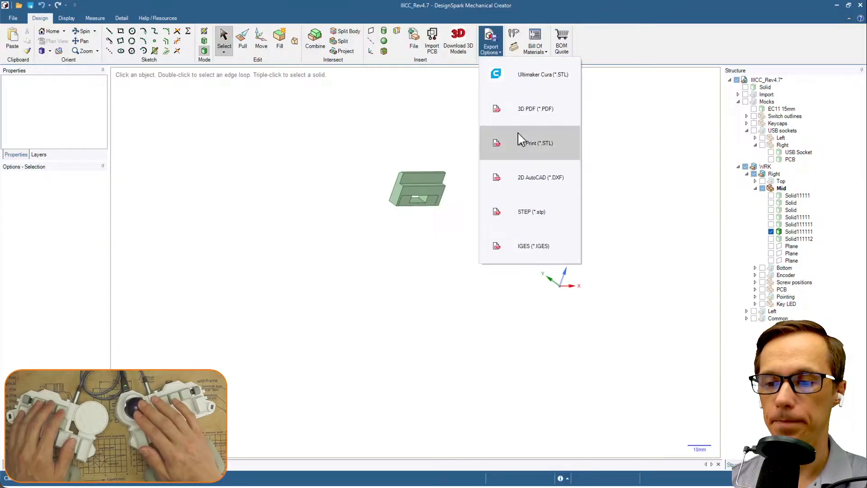
left_click(523, 144)
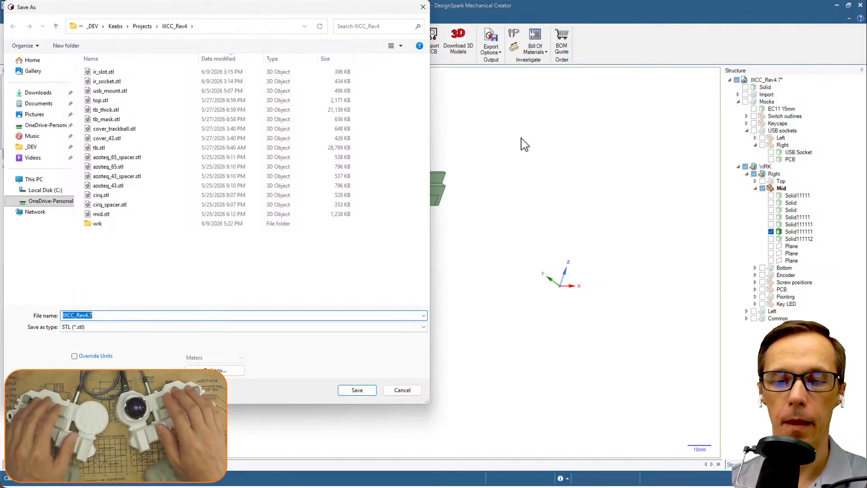
type("usb")
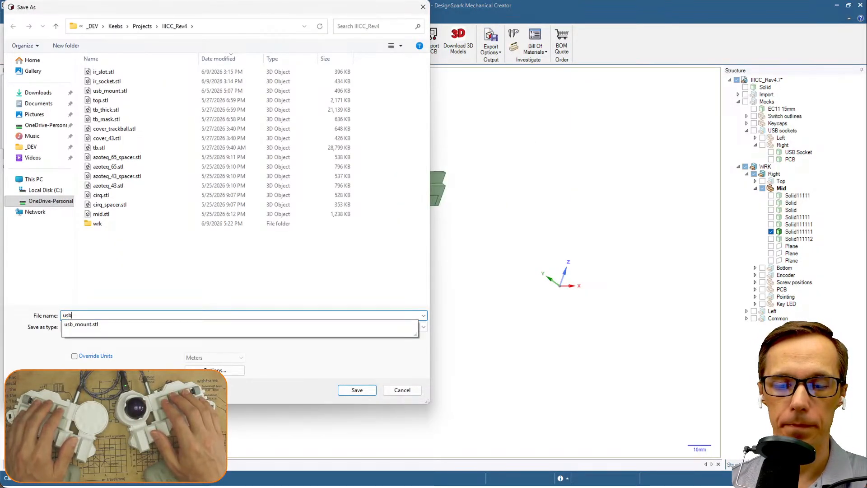
key("Down")
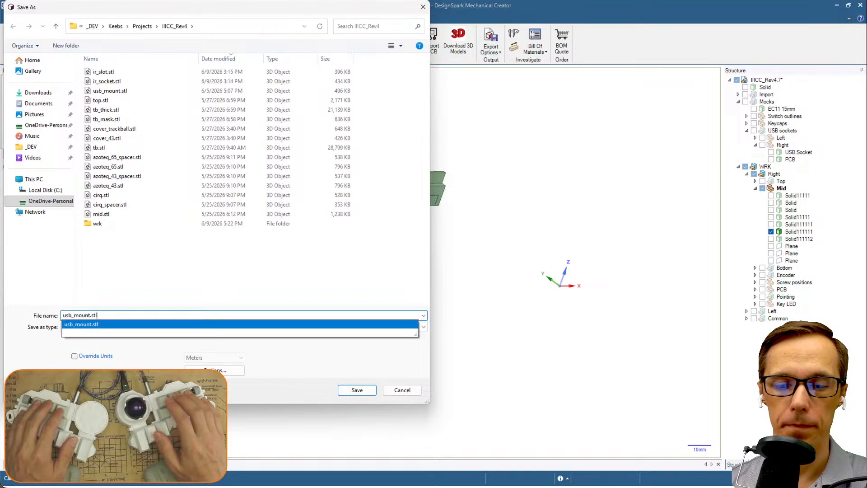
key("BackSpace")
key("BackSpace")
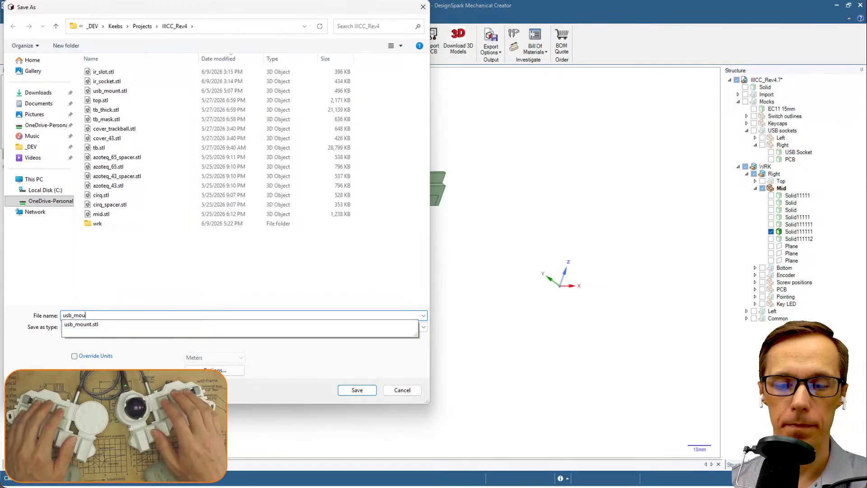
key("BackSpace")
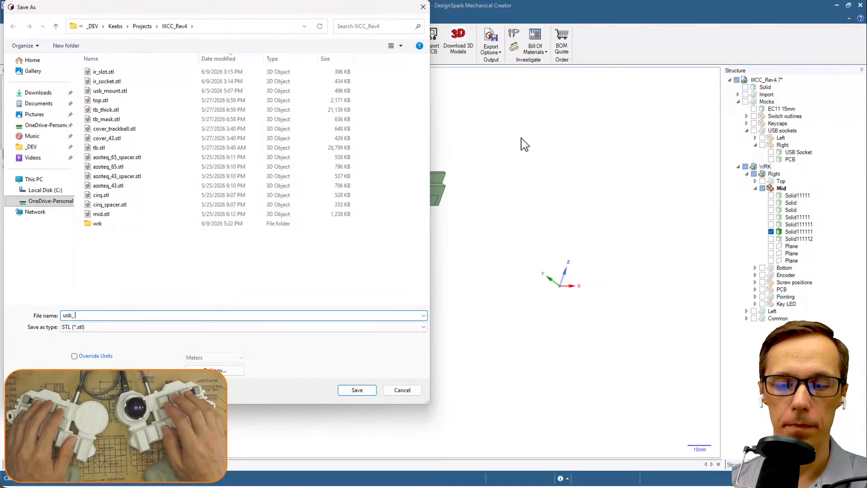
type("_test")
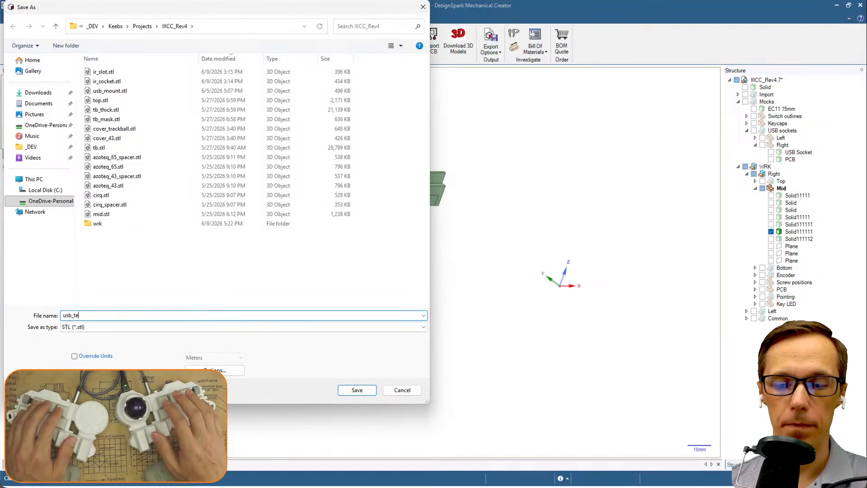
key("Return")
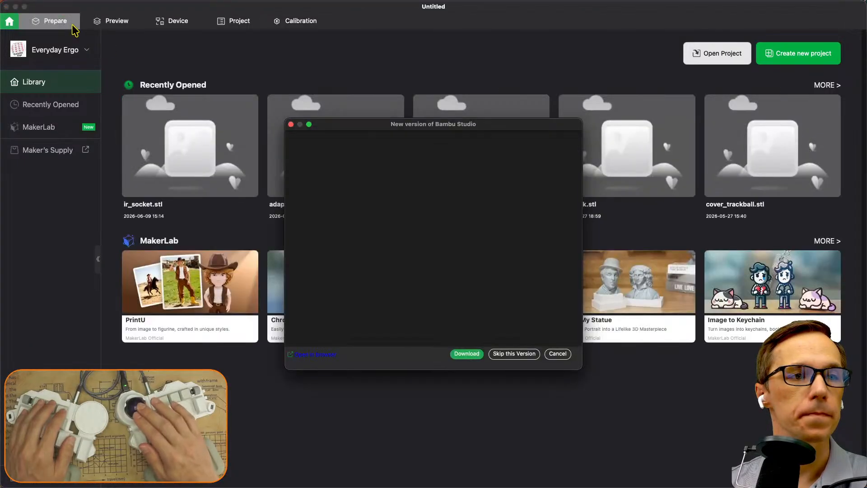
In Bambu Studio, skip the offered new version, import usb_test.stl onto the build plate and deselect the part.
left_click(512, 355)
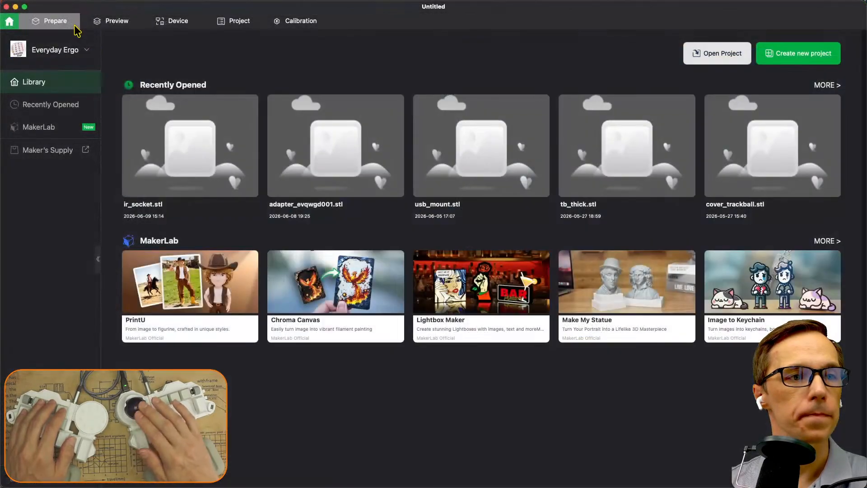
left_click(55, 21)
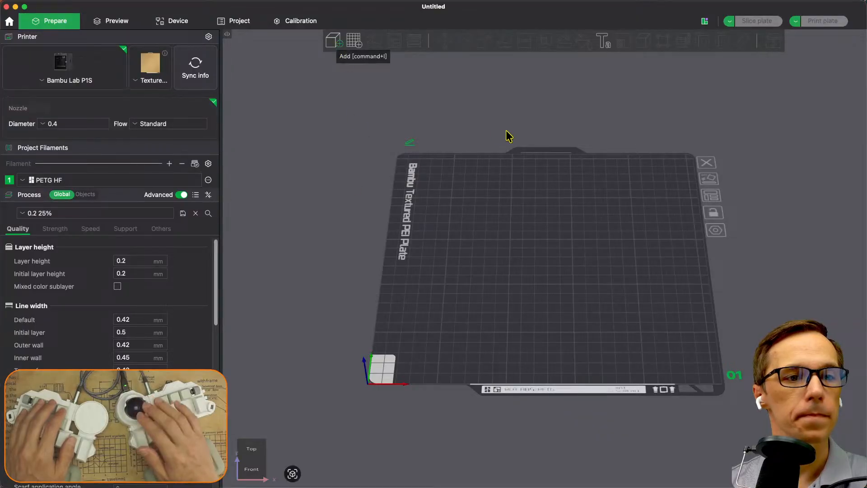
key("super+i")
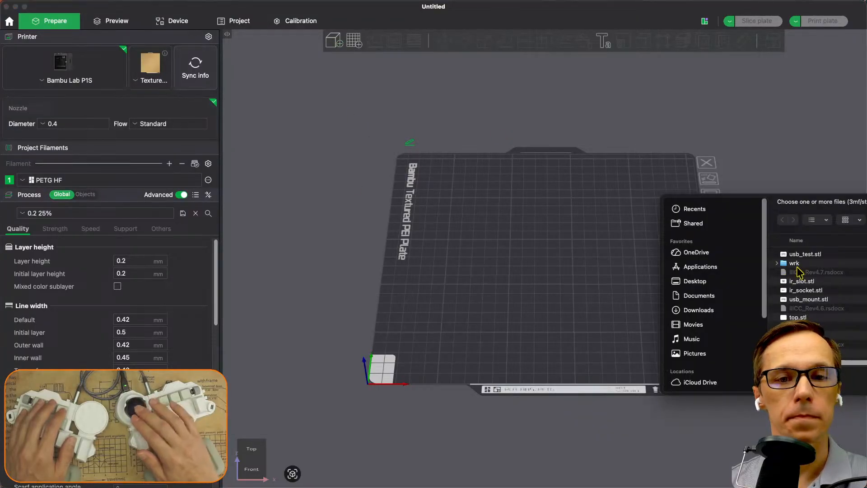
double_click(818, 258)
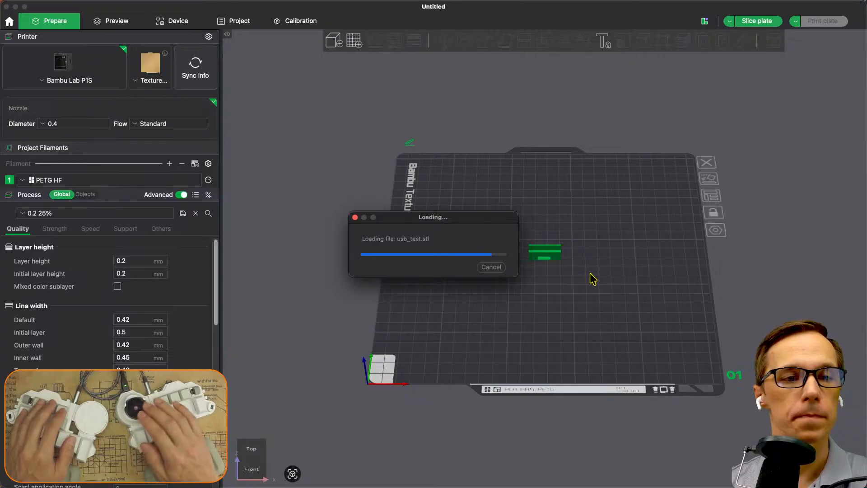
scroll(544, 263, "up", 10)
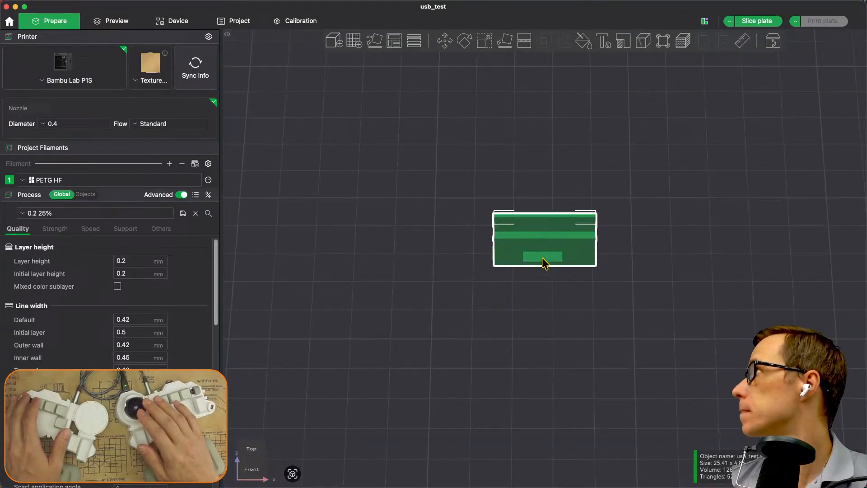
scroll(543, 259, "up", 9)
scroll(624, 273, "down", 4)
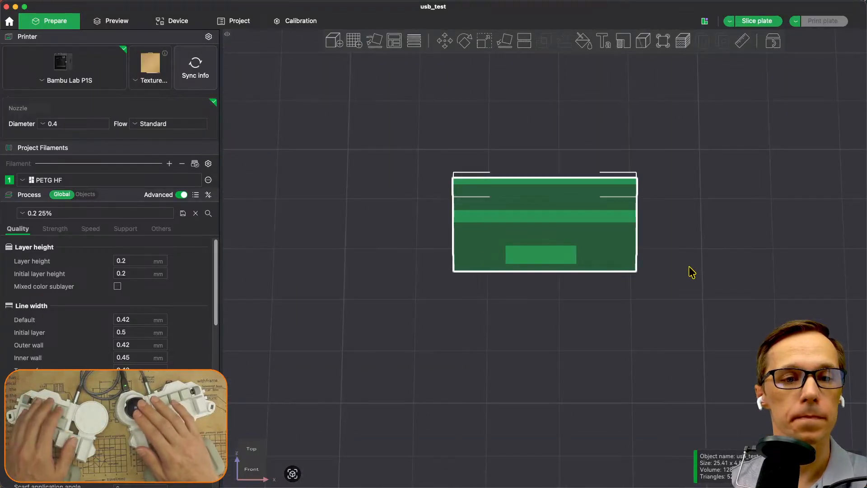
left_click(674, 255)
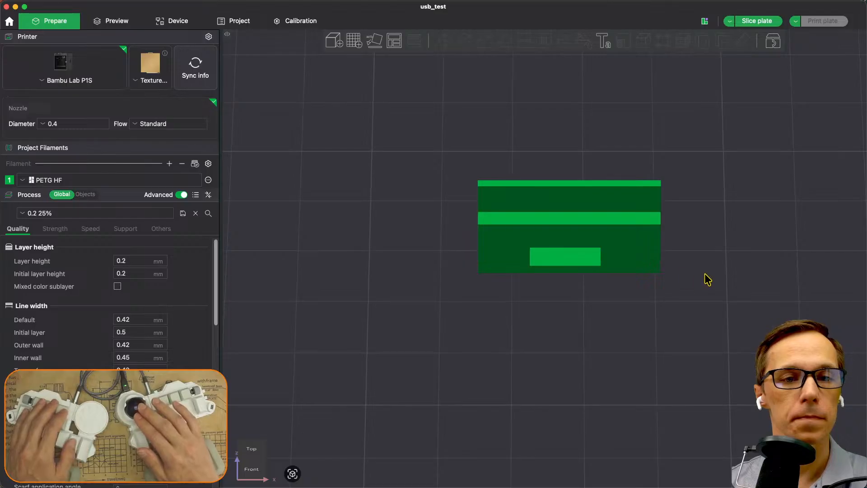
Inspect the usb_test part from its front and back sides and slice the build plate.
key("0")
key("5")
left_click_drag(730, 268, 703, 259)
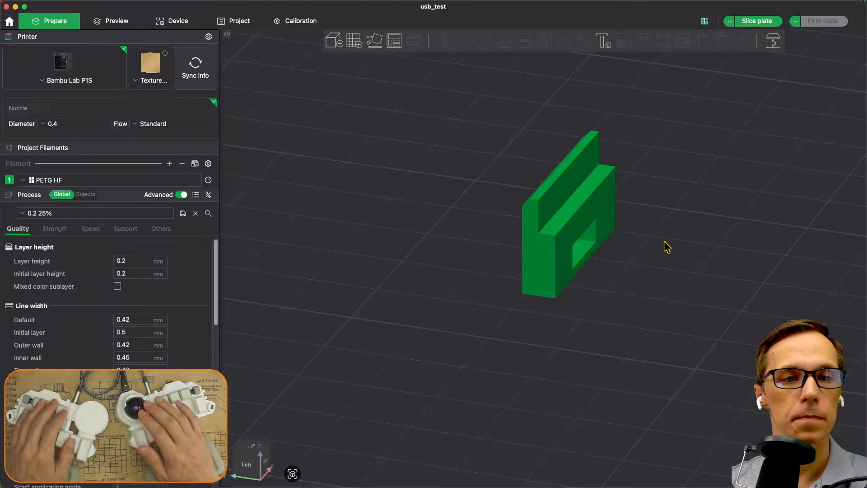
left_click(606, 199)
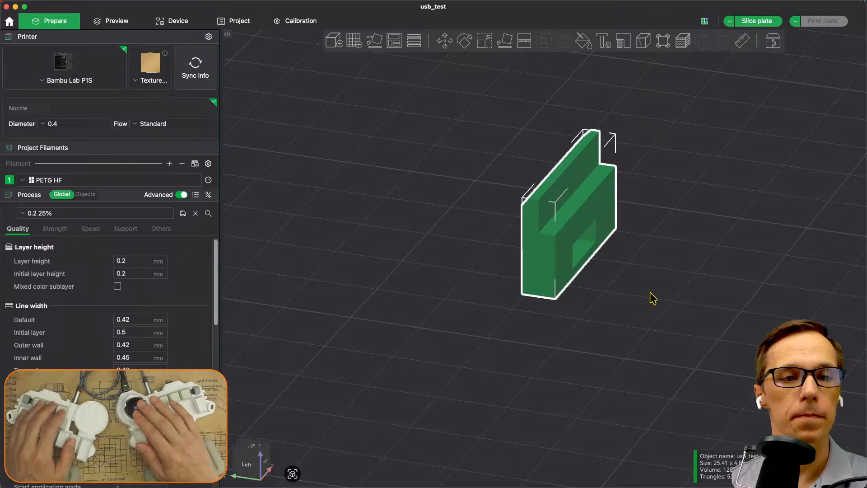
left_click_drag(651, 296, 668, 298)
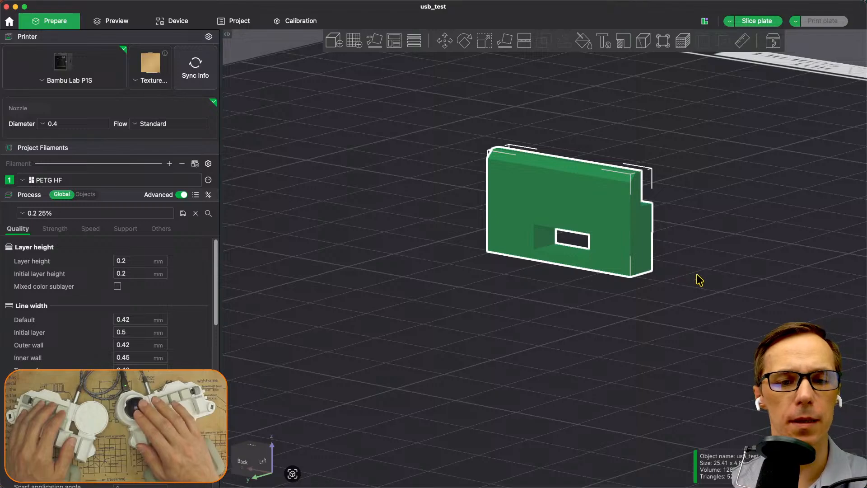
left_click(755, 22)
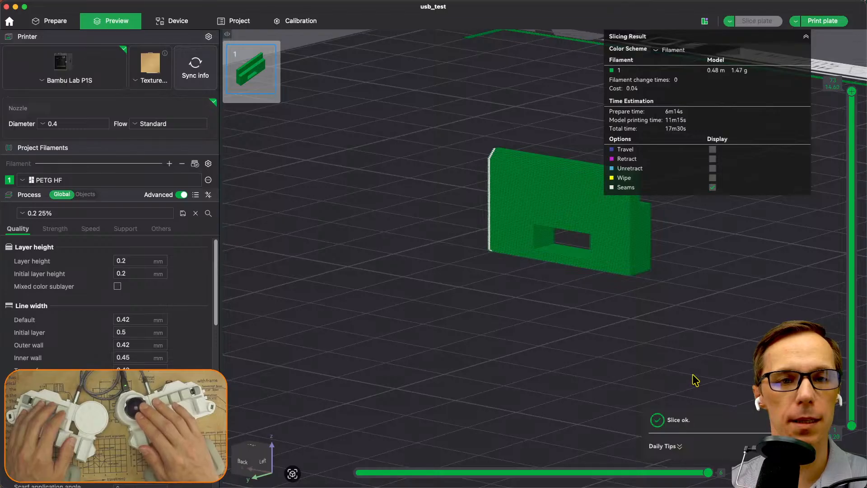
Send the sliced usb_test job to the P1S(LAN) printer and start the printer's live camera view.
left_click_drag(693, 275, 655, 294)
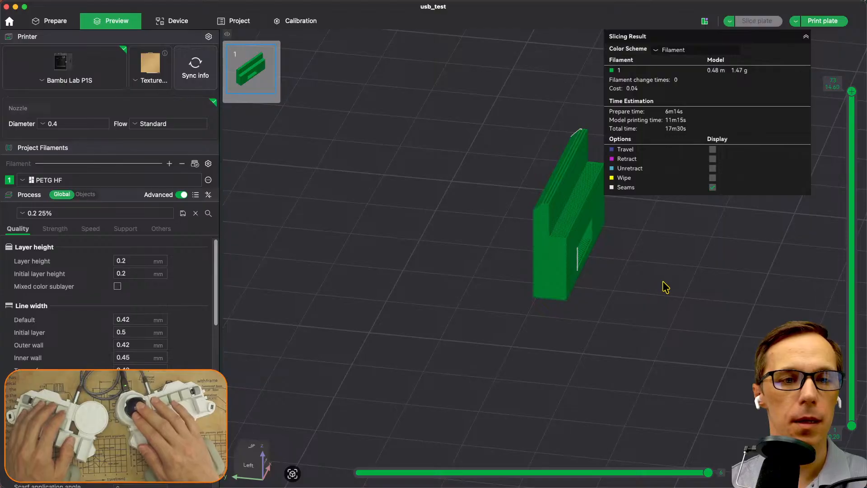
left_click_drag(662, 282, 666, 281)
left_click(823, 21)
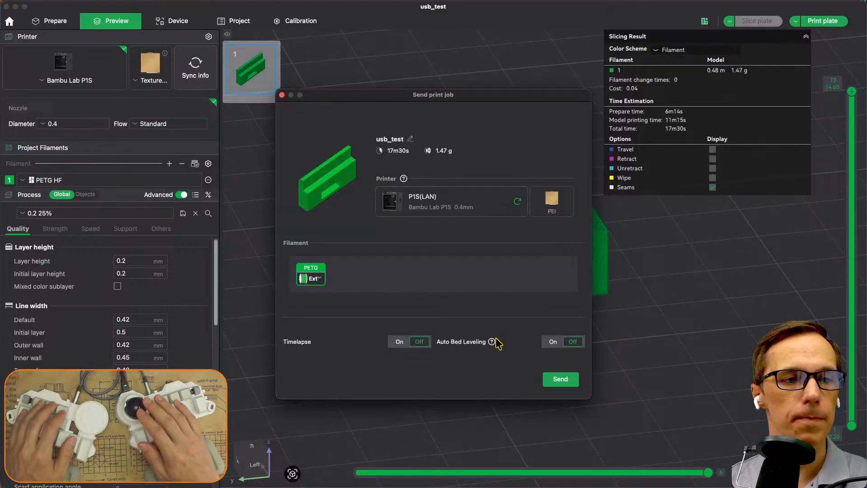
left_click(566, 383)
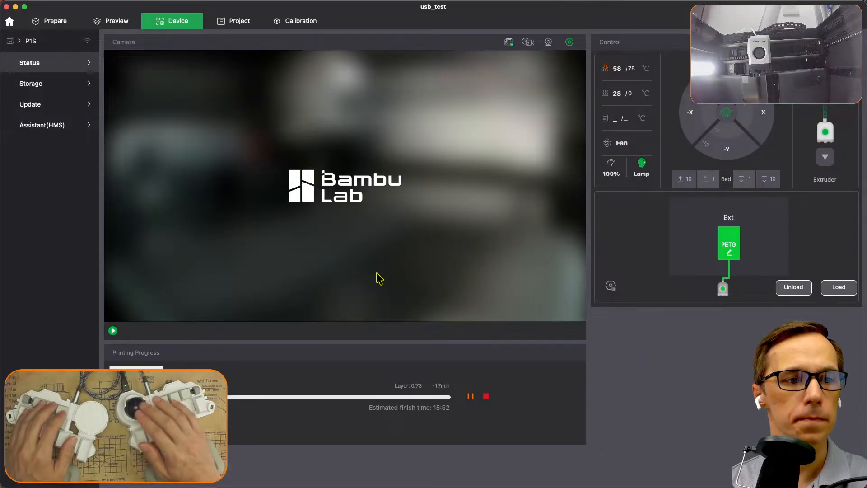
left_click(113, 330)
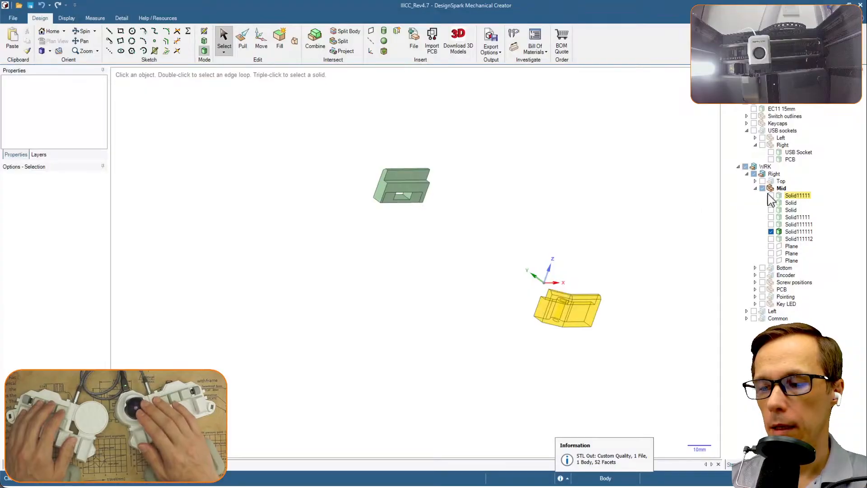
Switch to DesignSpark Mechanical, show all bodies of the Mid component and examine its inner wall around the port openings.
left_click(763, 189)
left_click(763, 189)
middle_click_drag(542, 191, 460, 171, "ctrl")
middle_click_drag(460, 170, 412, 175)
scroll(309, 164, "up", 5)
scroll(310, 164, "down", 3)
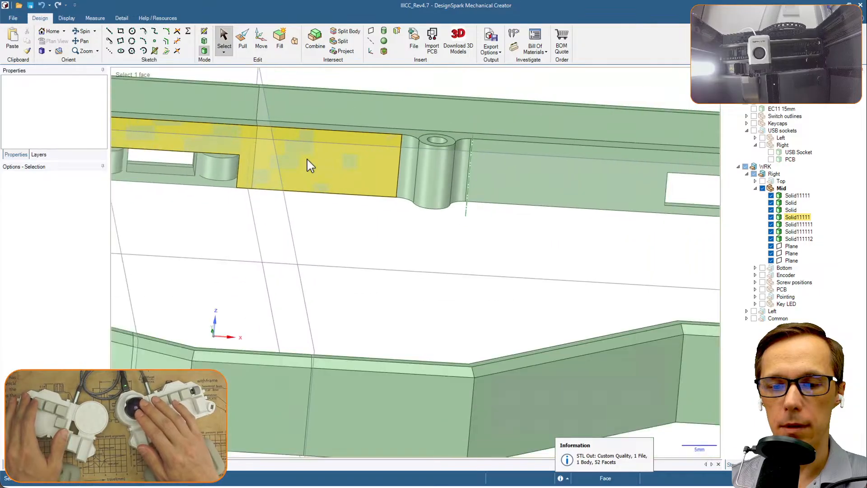
middle_click_drag(503, 223, 565, 235)
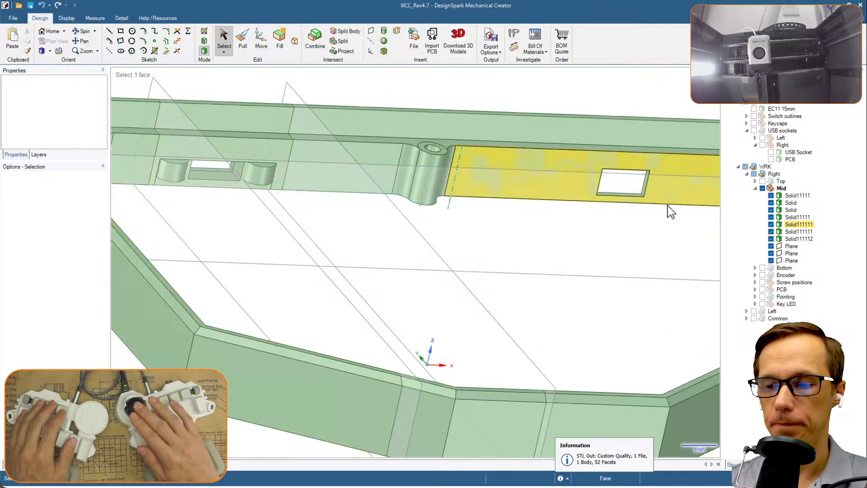
Hide the Mid component and show only the main solid and the Sockets of the right case's Top component.
left_click(763, 188)
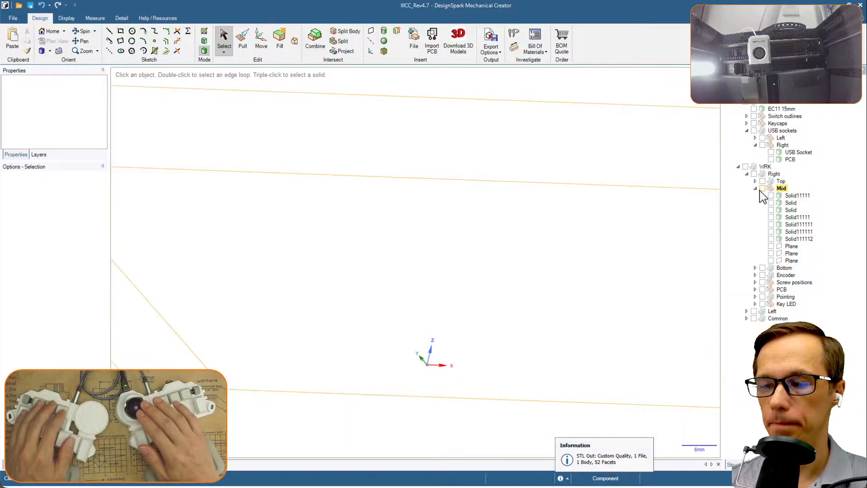
left_click(755, 189)
left_click(756, 181)
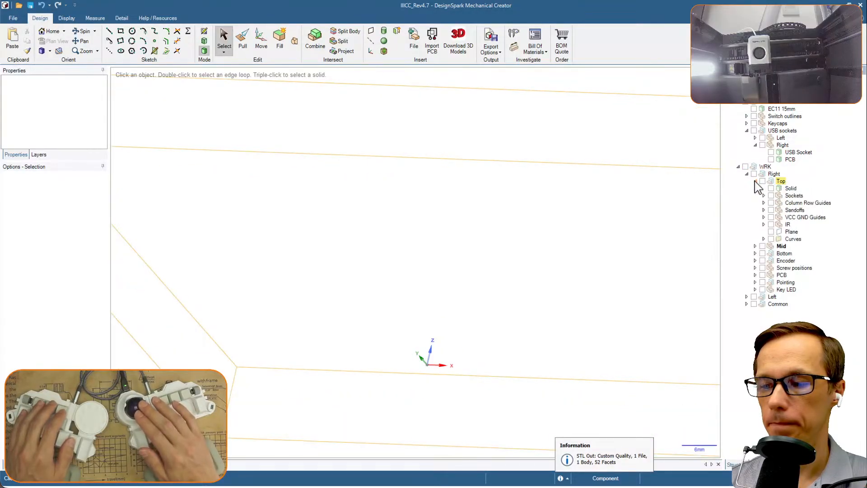
left_click(772, 189)
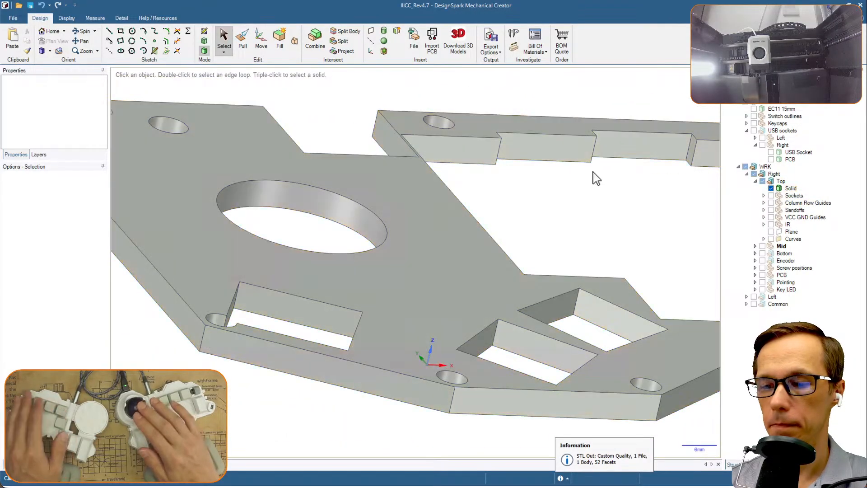
scroll(601, 177, "down", 2)
scroll(496, 199, "down", 2)
middle_click_drag(496, 199, 537, 248)
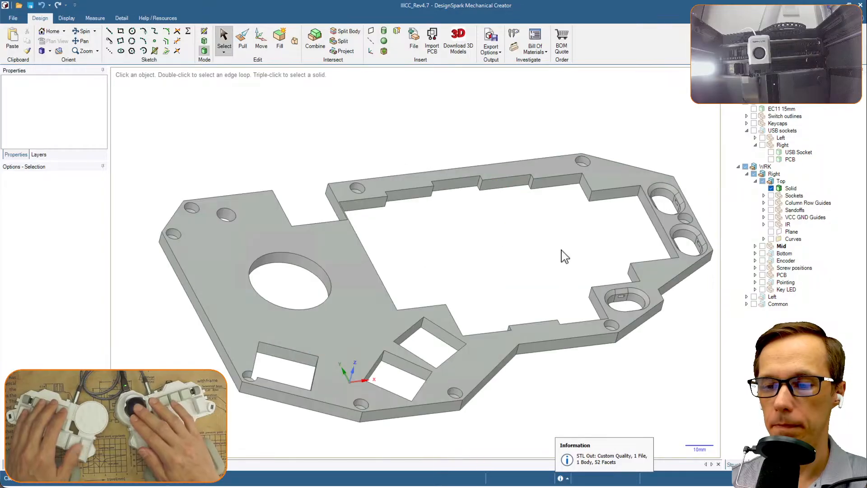
left_click(771, 196)
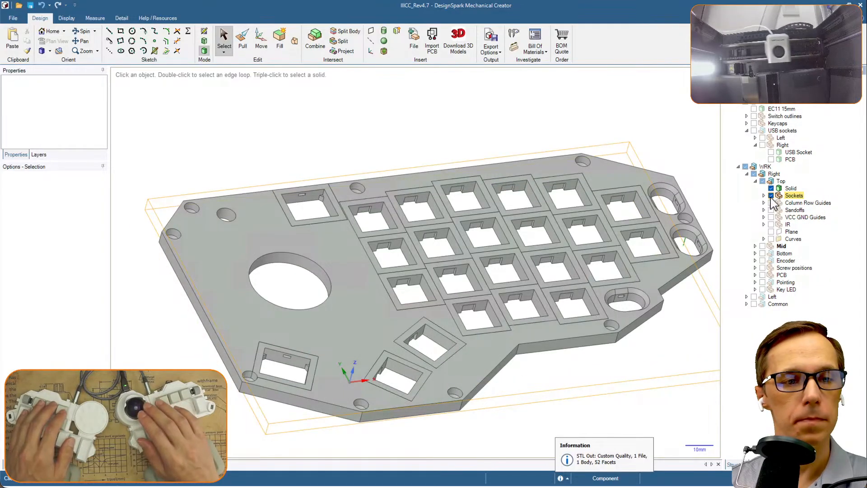
View the top plate's flat faces head-on, rotating and flipping the view upright to its outer side, and clear the face selection.
middle_click_drag(480, 256, 465, 247, "shift")
middle_click_drag(330, 271, 413, 226)
left_click(385, 283)
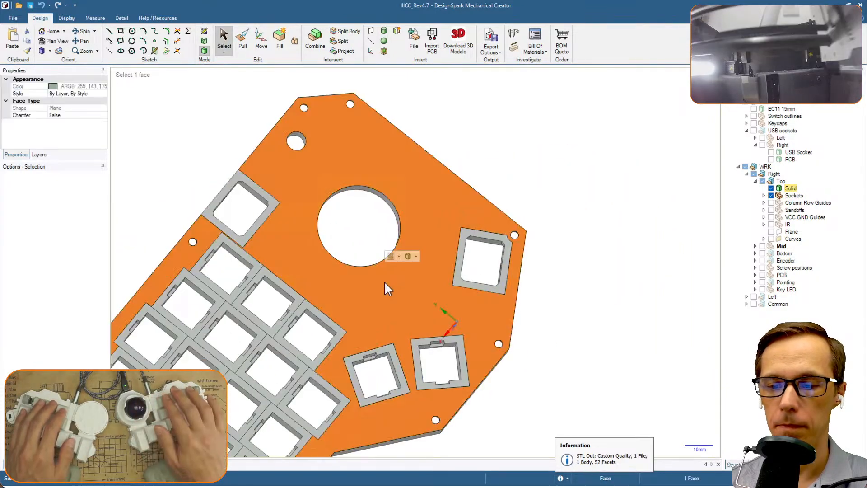
key("v")
key("Escape")
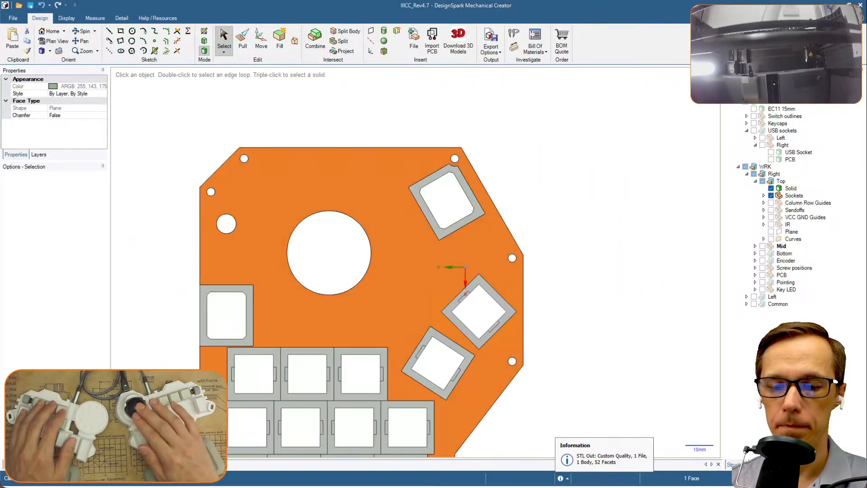
key("alt+Left")
key("Up")
key("Up")
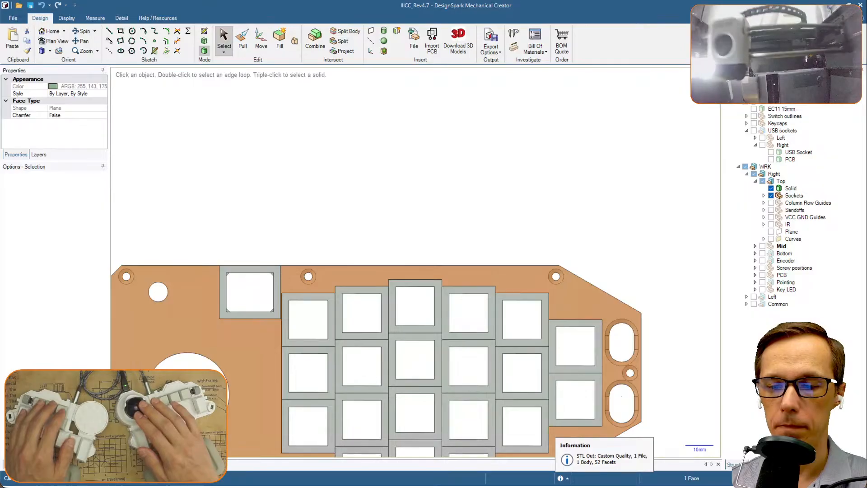
middle_click_drag(354, 238, 472, 127, "shift")
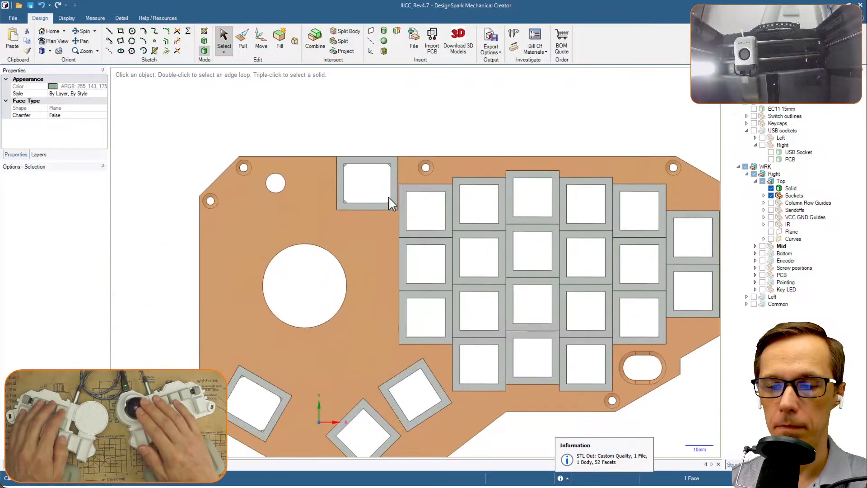
left_click(433, 108)
Turn the top plate over, align the view squarely to its underside face and deselect the face.
middle_click_drag(455, 168, 435, 130, "shift")
middle_click_drag(248, 227, 465, 231)
left_click(247, 199)
key("v")
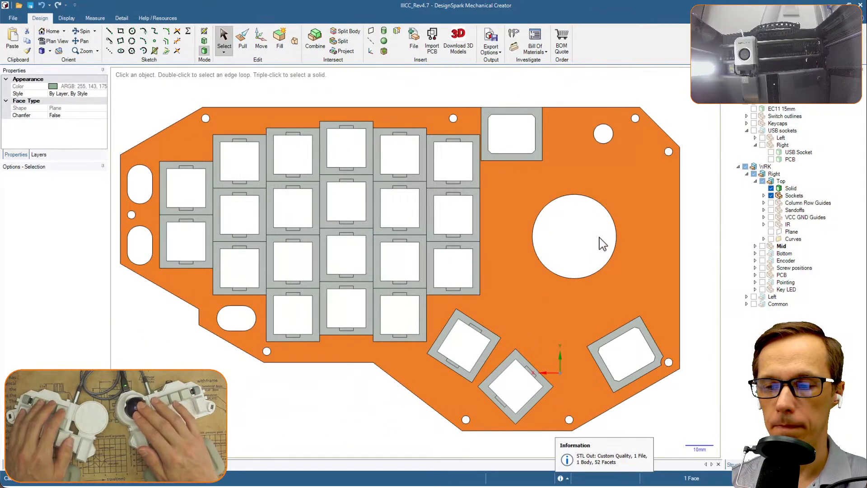
left_click(602, 243)
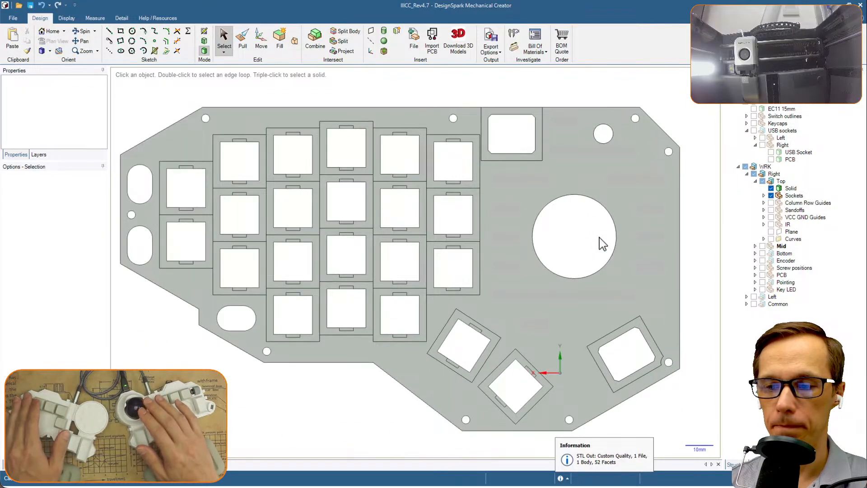
middle_click_drag(278, 370, 285, 363, "shift")
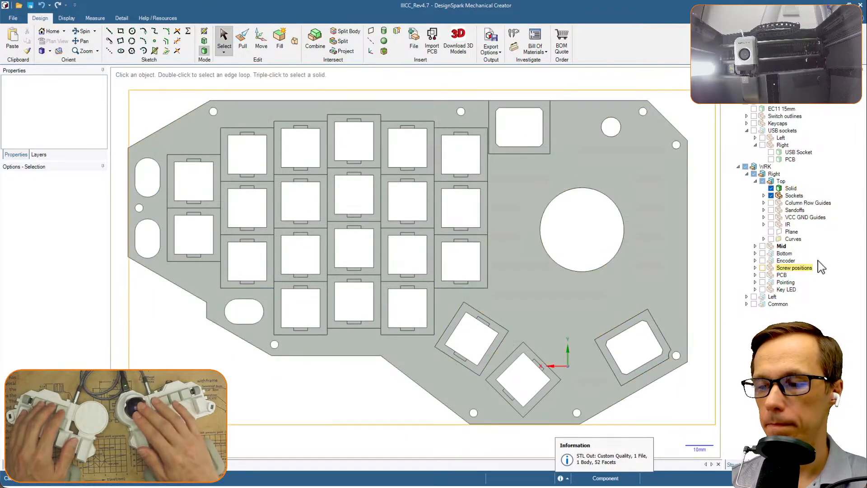
Collapse the structure tree, expand only the WRK and Right components, and clear the selection.
left_click(764, 210)
left_click(763, 80)
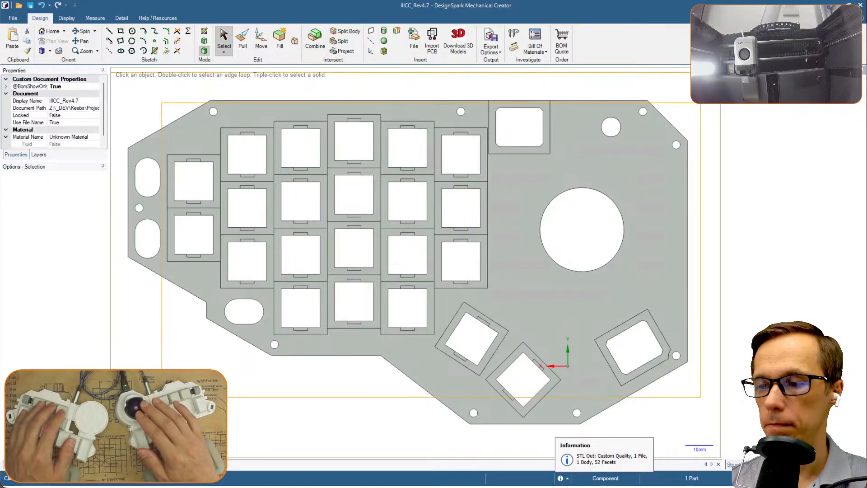
left_click(731, 80)
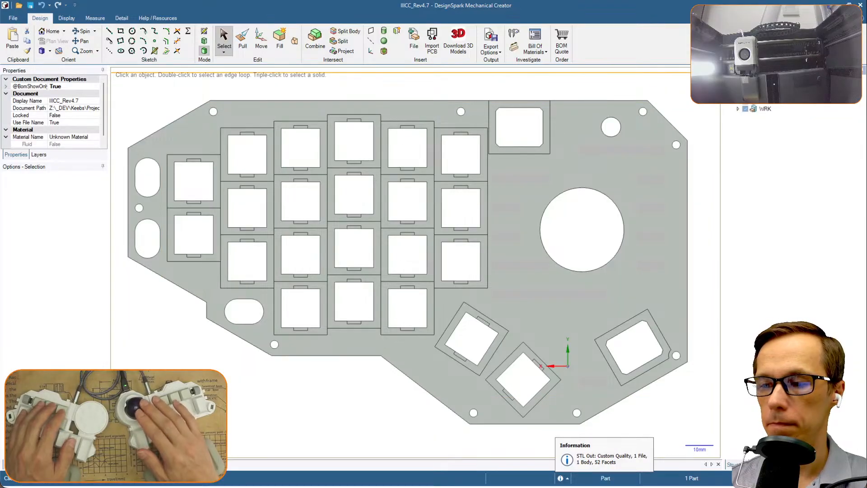
left_click(738, 109)
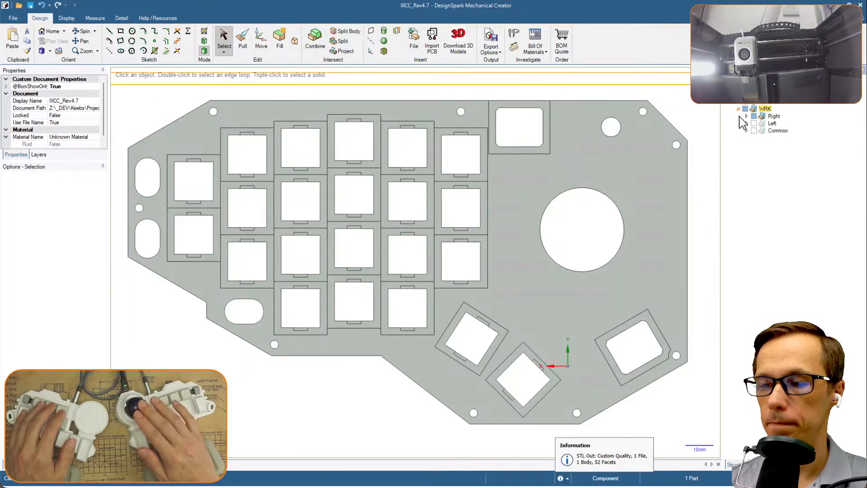
left_click(747, 116)
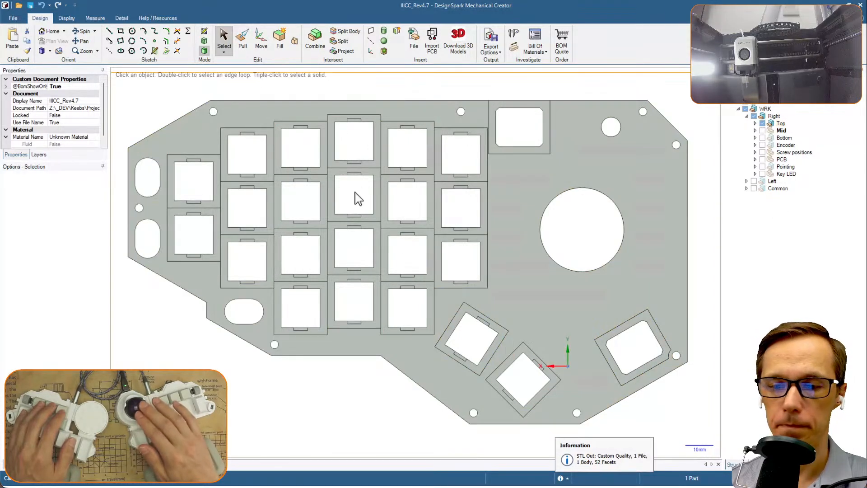
left_click(358, 199)
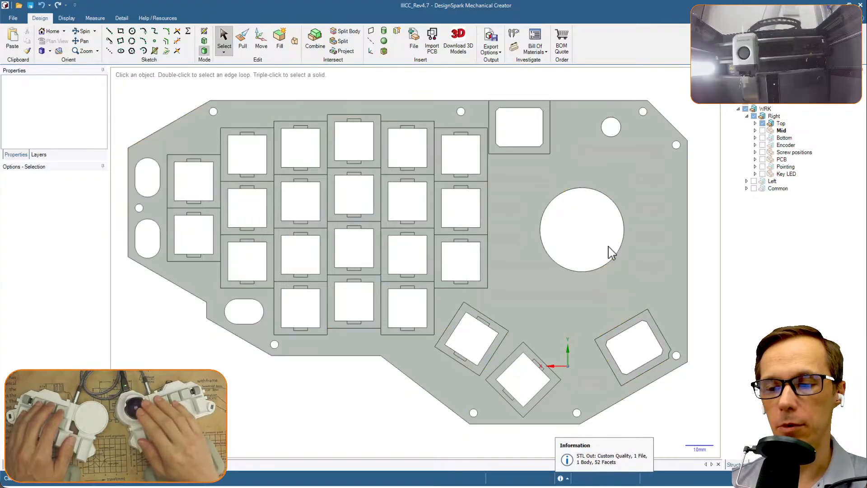
Show the complete Mid frame together with the Top plate of the right case.
middle_click_drag(435, 253, 434, 219)
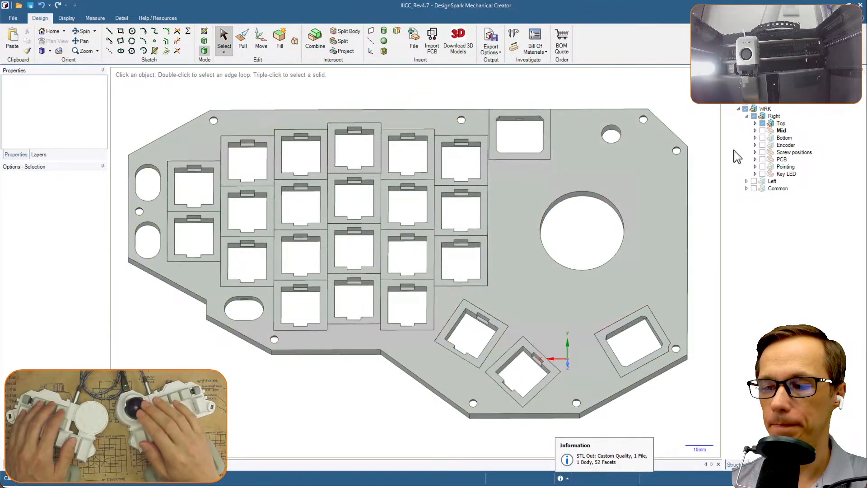
left_click(762, 131)
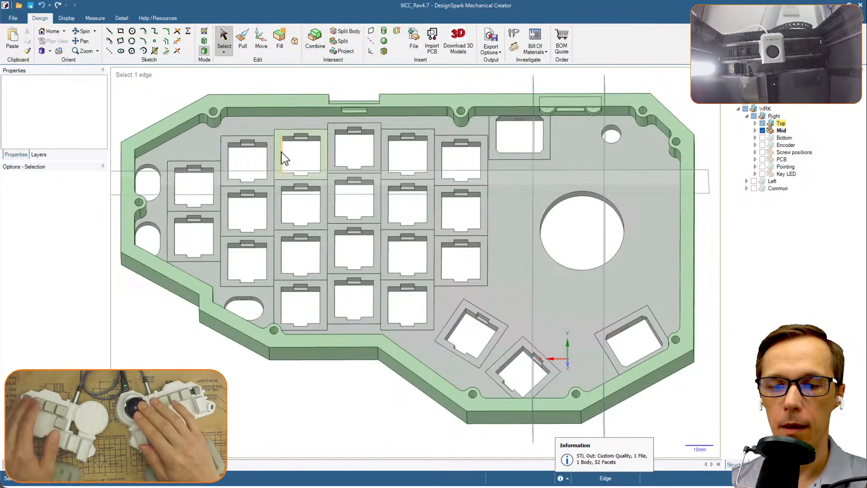
scroll(281, 153, "up", 1)
middle_click_drag(283, 153, 351, 151)
mouse_move(280, 186)
middle_mouse_down()
mouse_move(263, 194)
mouse_move(280, 193)
middle_mouse_up()
scroll(176, 210, "up", 3)
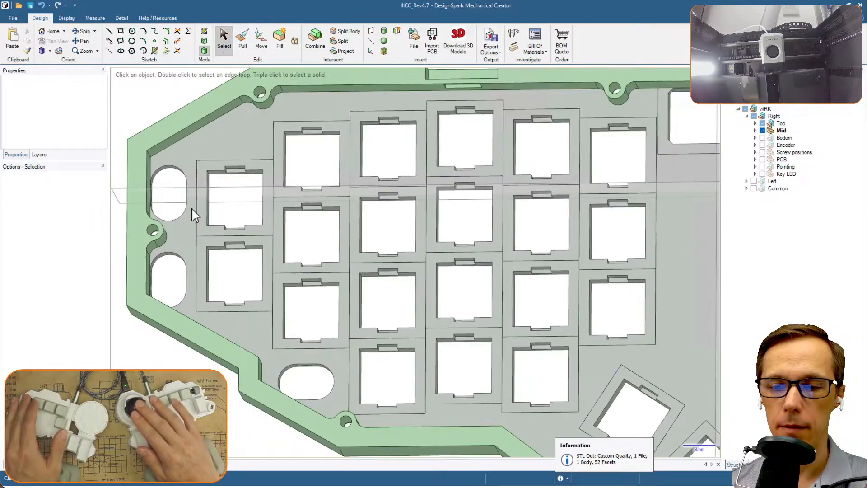
Examine how the plate's key sockets sit inside the Mid frame, from oblique angles and from almost straight above.
middle_click_drag(375, 239, 287, 230, "shift")
middle_click_drag(340, 256, 385, 205)
middle_click_drag(300, 199, 400, 199, "shift")
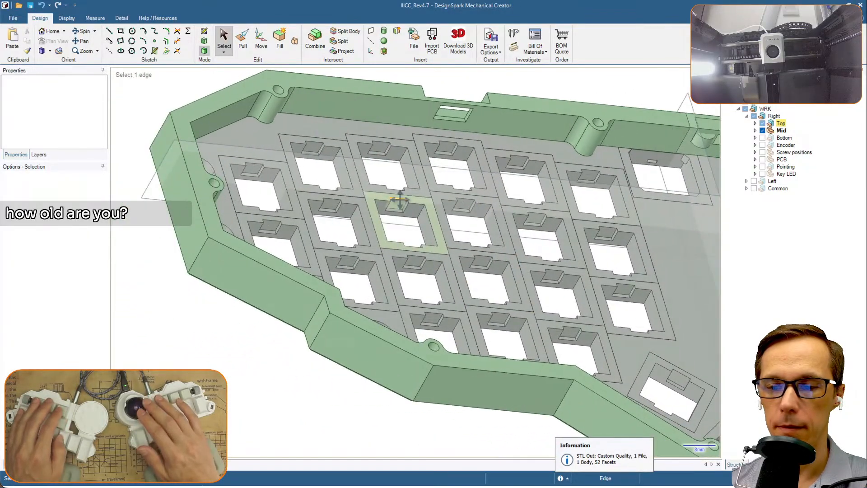
left_click(426, 200)
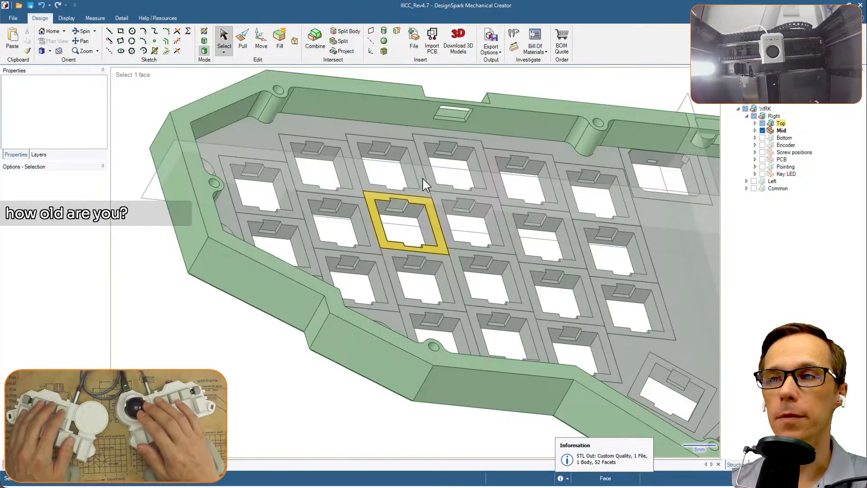
mouse_move(471, 152)
middle_mouse_down("shift")
mouse_move(465, 140)
mouse_move(405, 181)
middle_mouse_up("shift")
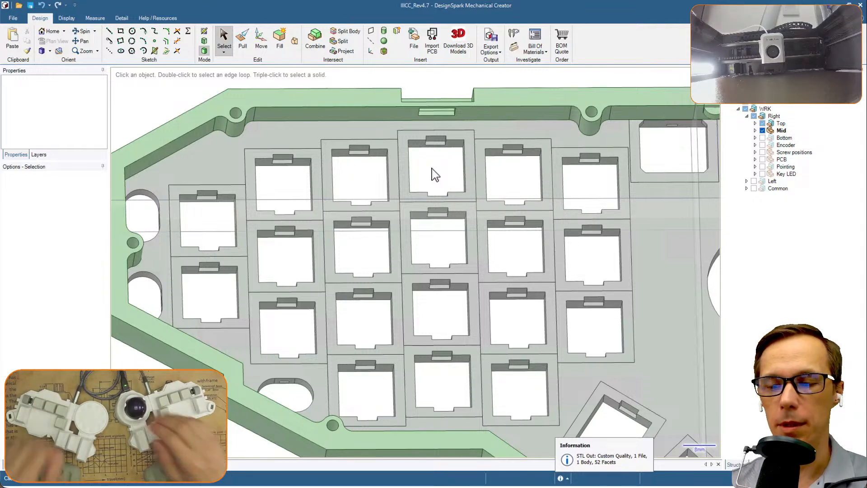
scroll(435, 175, "down", 2)
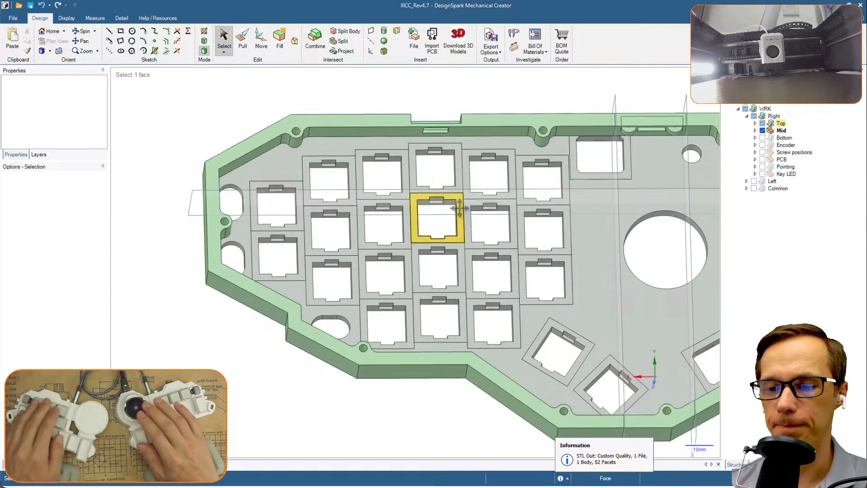
middle_click_drag(462, 209, 428, 193, "shift")
middle_click_drag(434, 140, 421, 165)
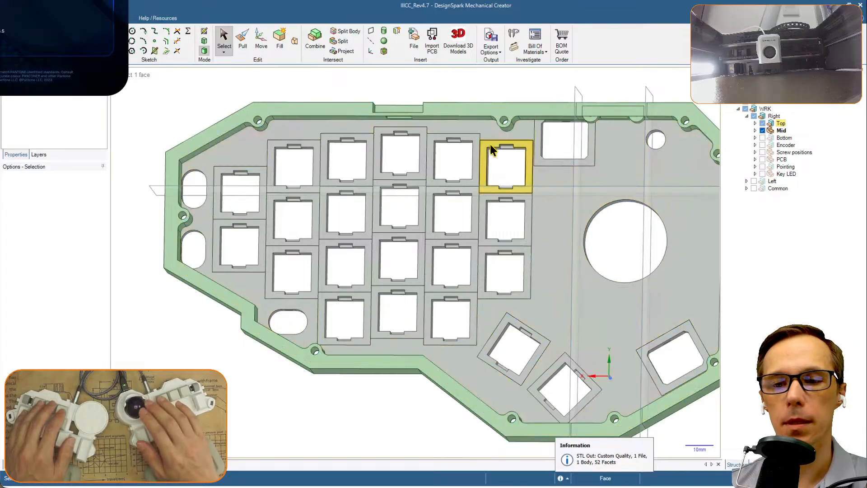
Switch to the Right - RowsColumns drawing in Affinity Designer and toggle Layer1's visibility to check which lines it holds.
key("ctrl+o")
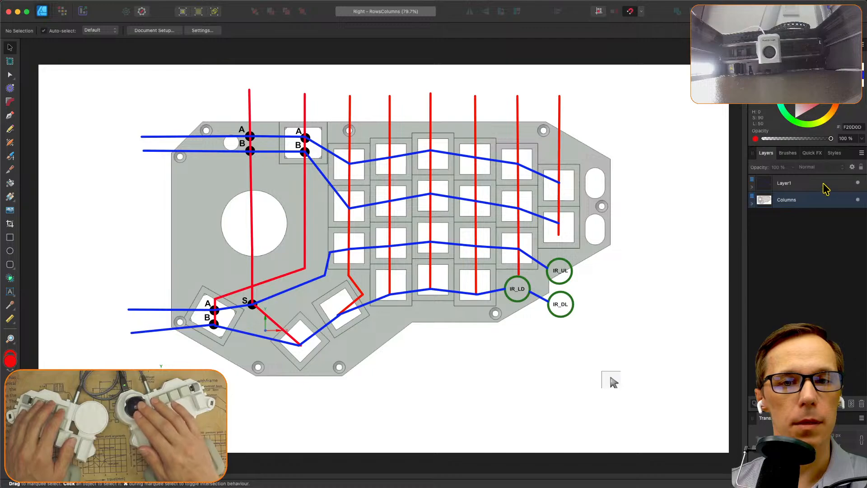
left_click(858, 183)
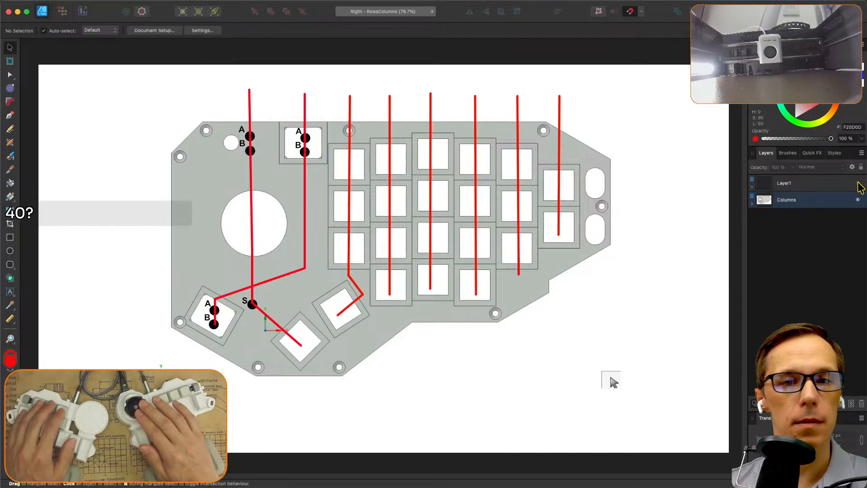
left_click(858, 183)
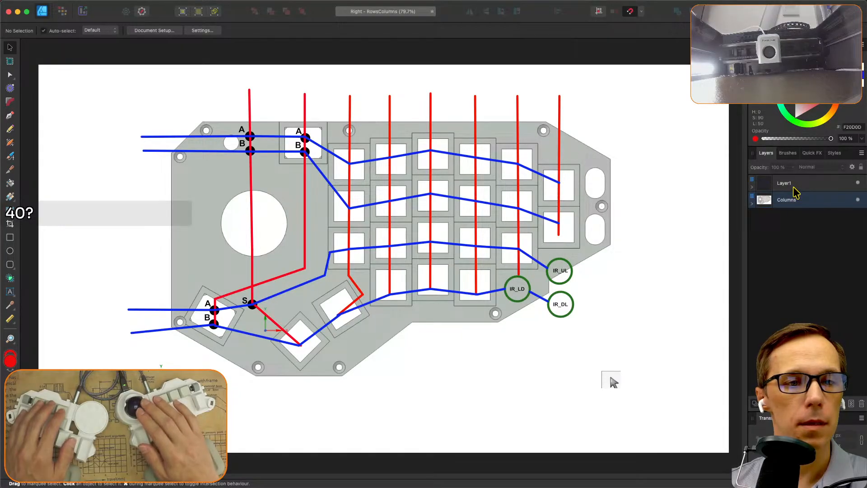
left_click(858, 183)
left_click(858, 183)
left_click(809, 182)
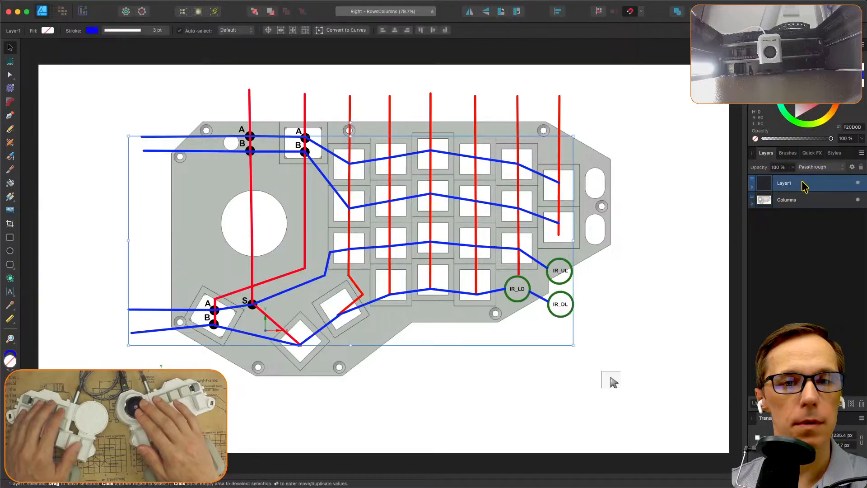
right_click(809, 183)
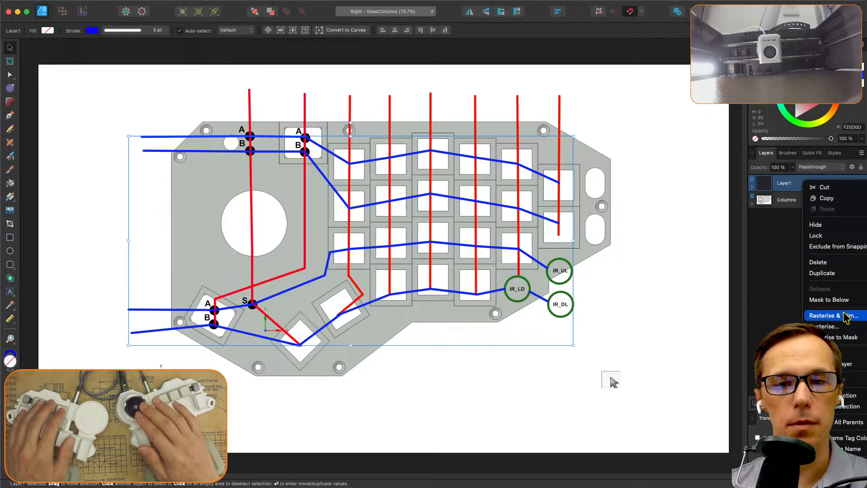
left_click(771, 233)
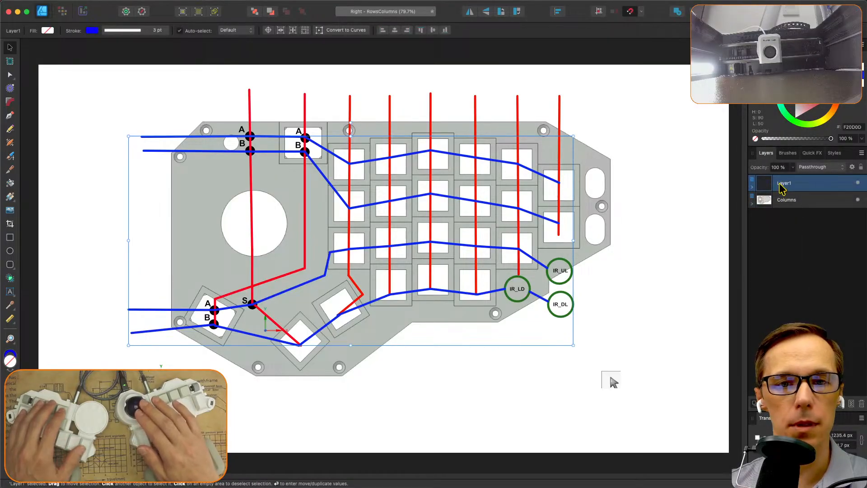
right_click(780, 183)
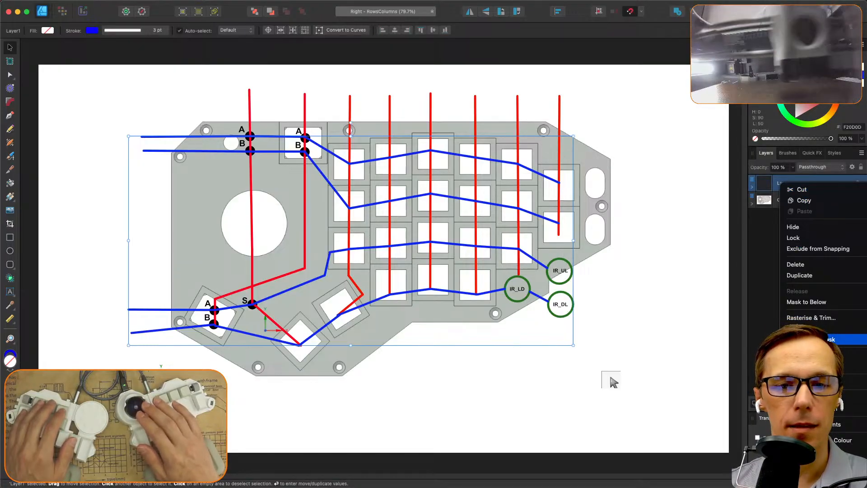
left_click(766, 268)
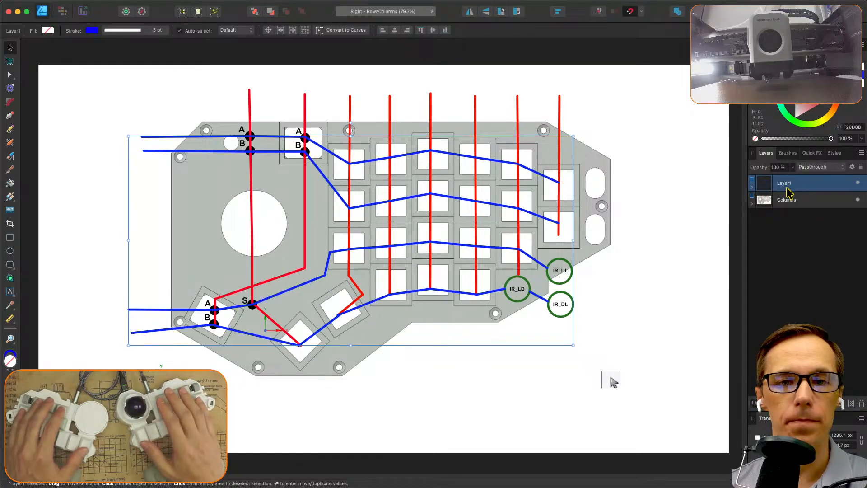
key("Return")
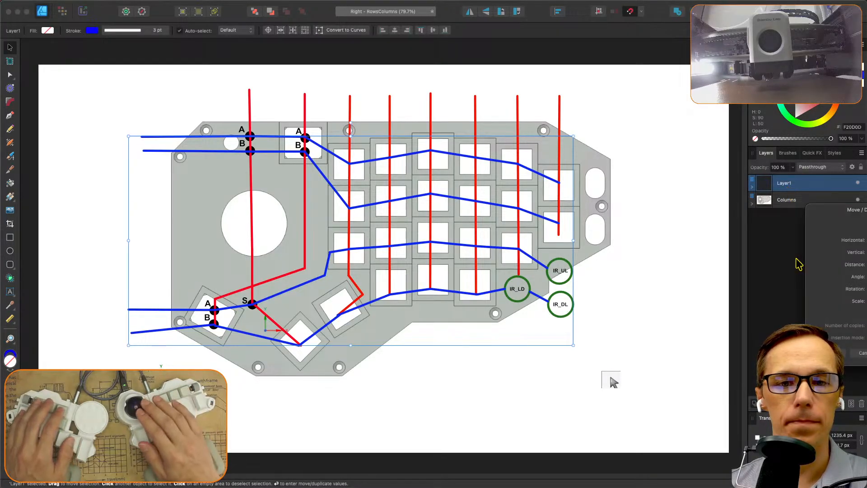
key("Escape")
Rename Layer1, which holds the blue row lines, as Rows and clear the selection.
right_click(808, 188)
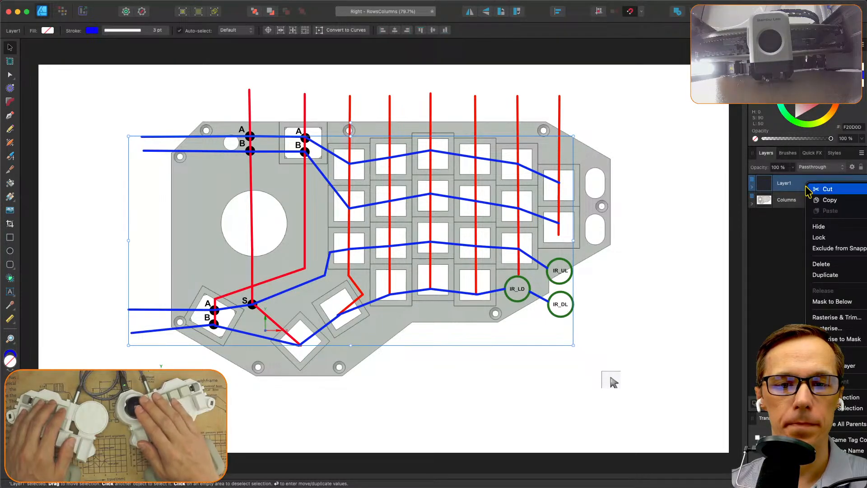
key("Escape")
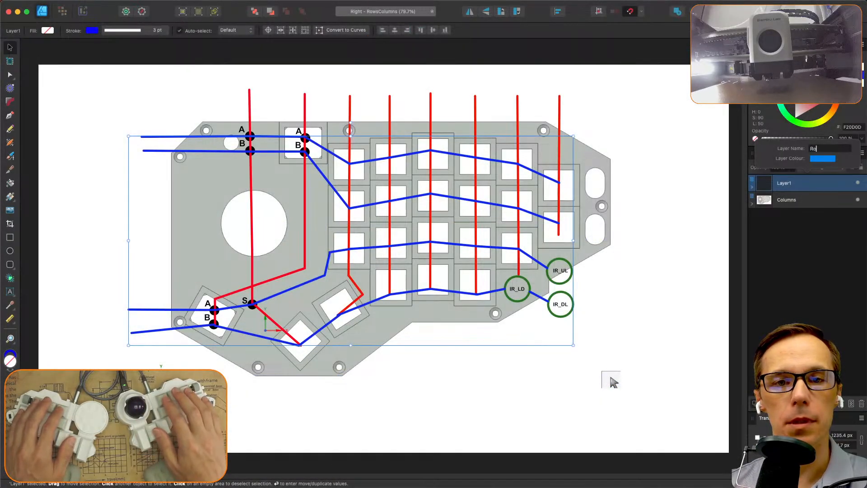
type("ws")
left_click(808, 304)
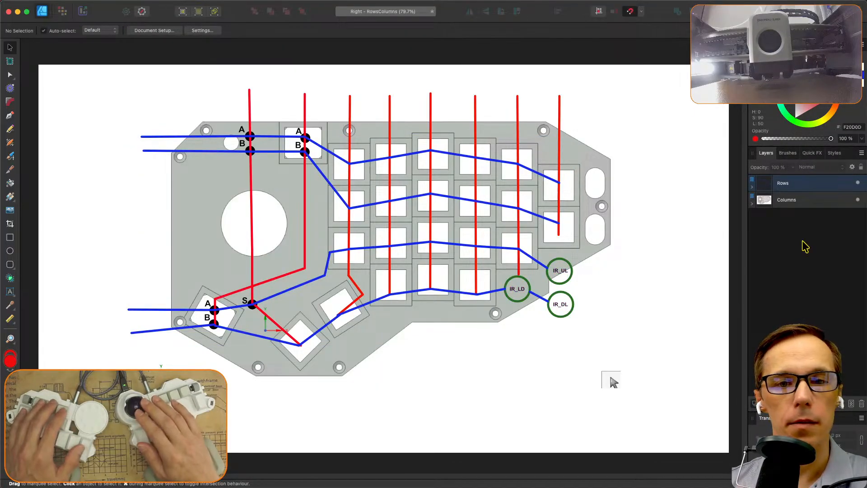
Add a new layer above Rows and name it VCC.
left_click(842, 407)
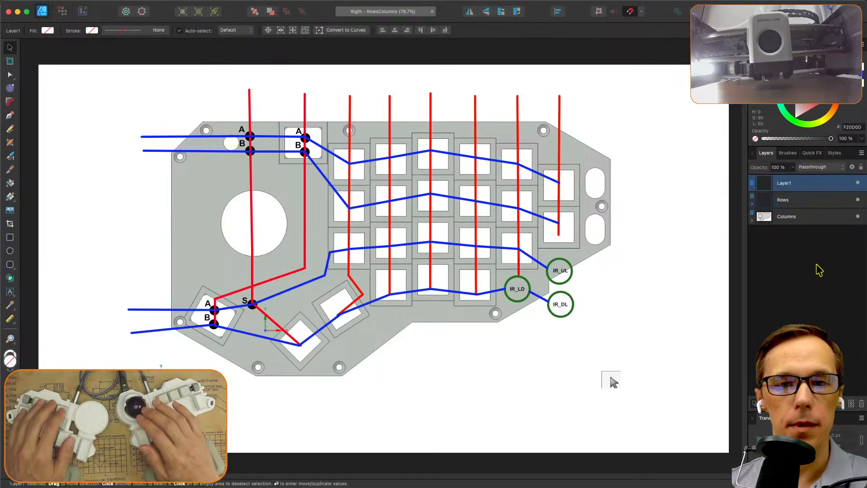
right_click(799, 186)
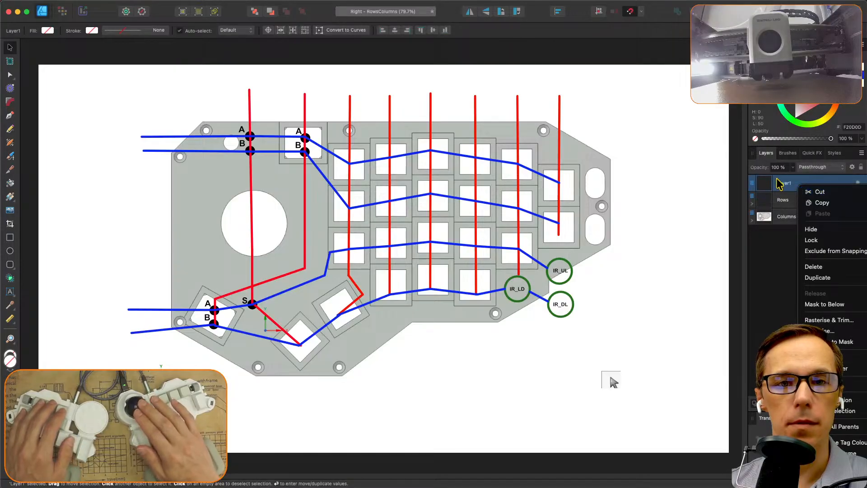
left_click(783, 186)
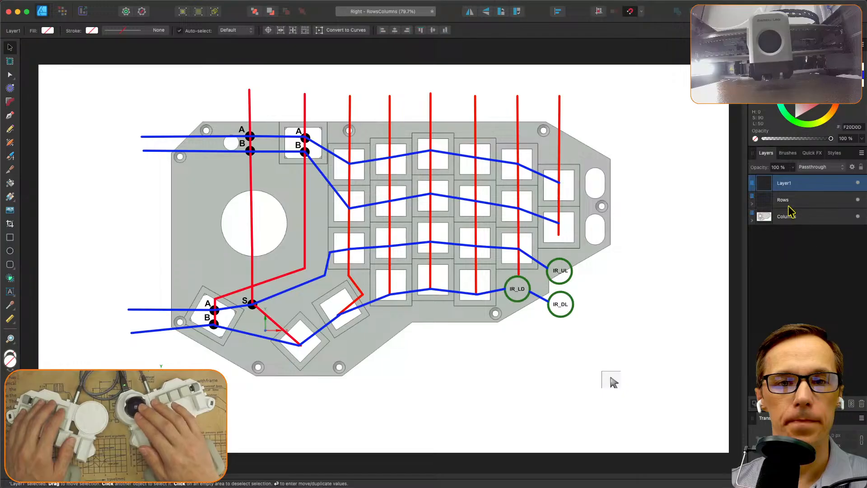
double_click(788, 184)
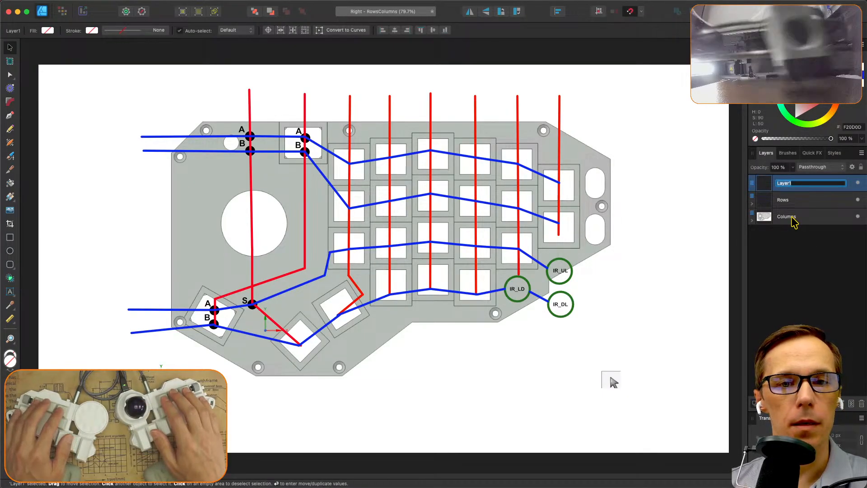
type("U")
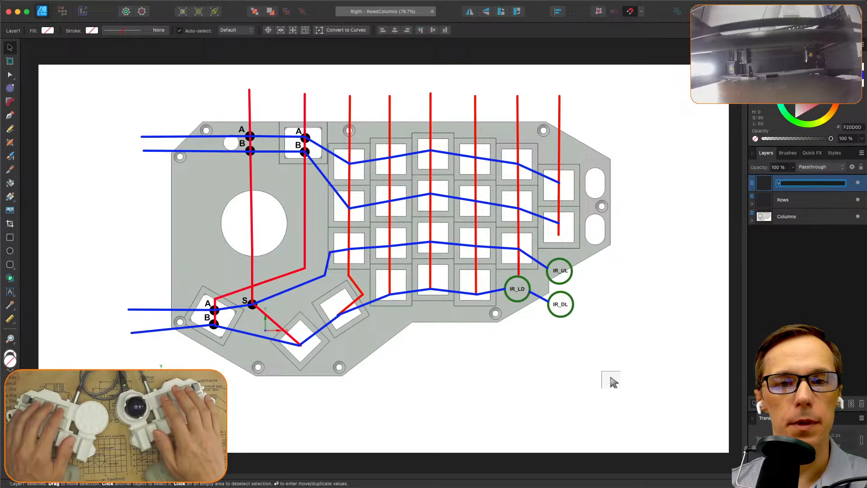
key("BackSpace")
type("VCC")
key("Return")
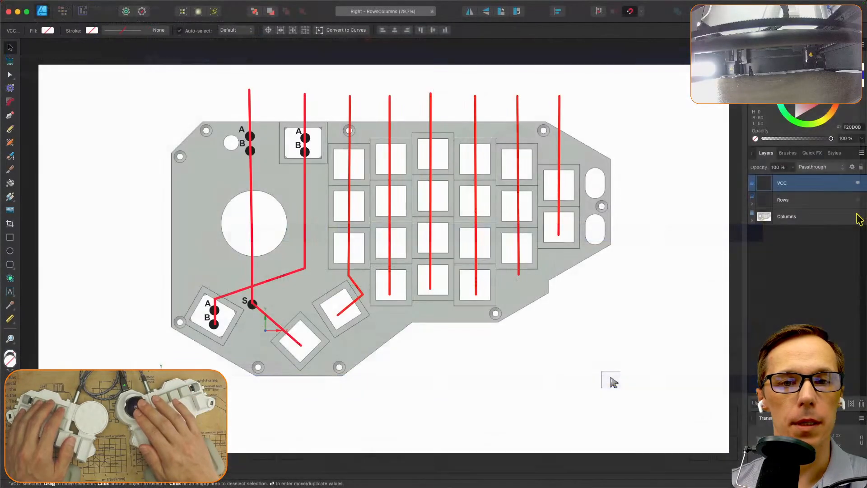
Hide the Rows layer and check what the Columns layer holds by switching it off and on and looking inside it.
left_click(858, 216)
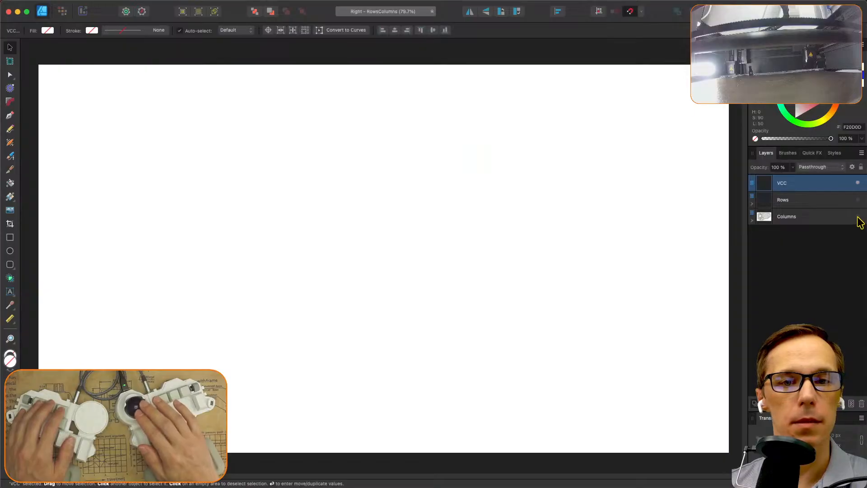
left_click(858, 216)
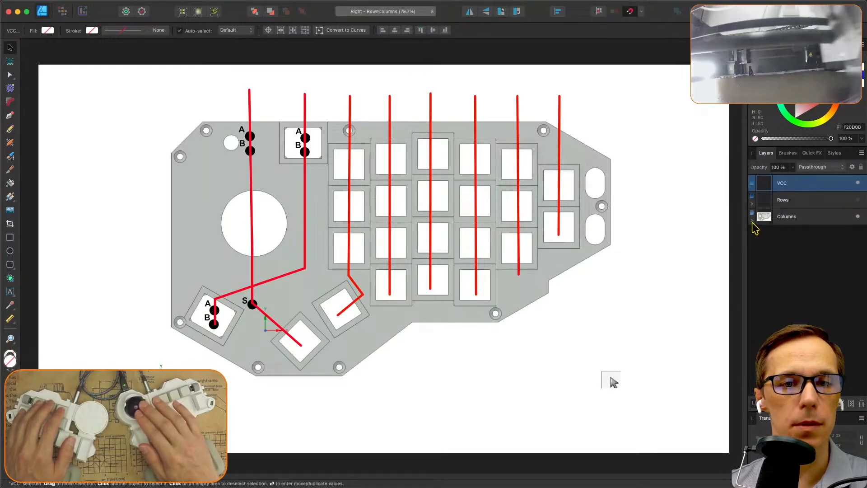
left_click(752, 220)
left_click(752, 220)
Add another layer above VCC and name it Plate.
left_click(843, 404)
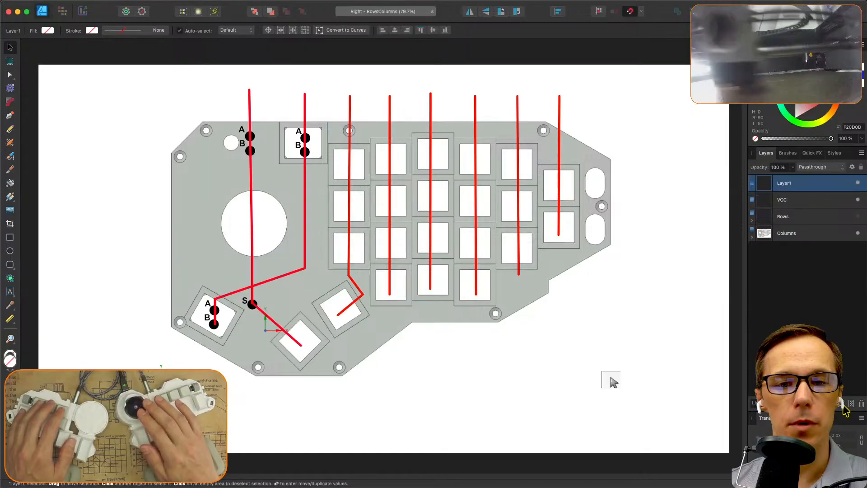
double_click(806, 187)
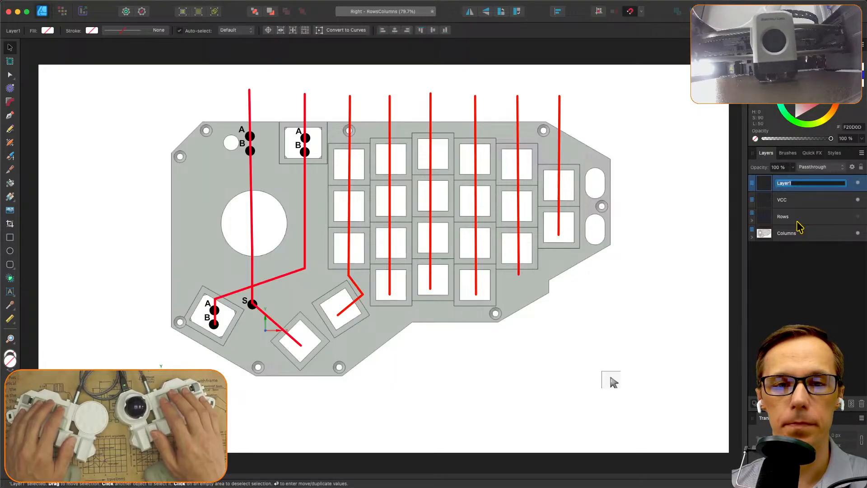
type("Plats")
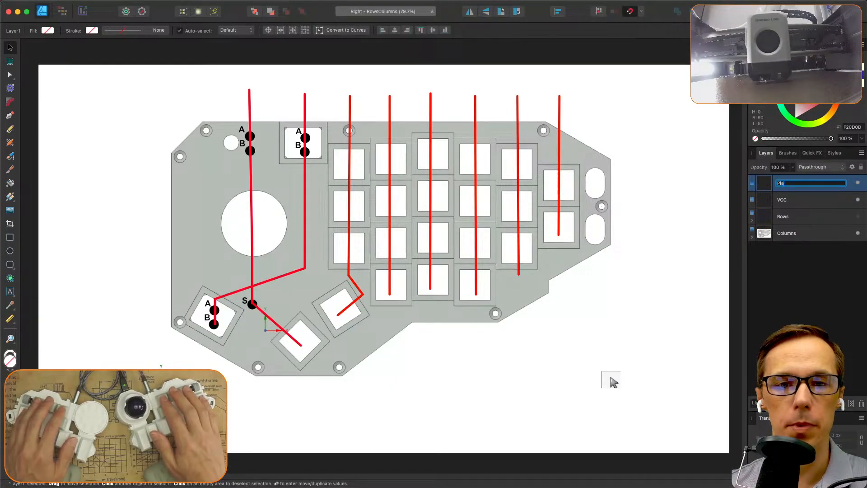
key("Return")
Move the Plate layer into the Columns layer, near the end of its contents.
left_click(752, 237)
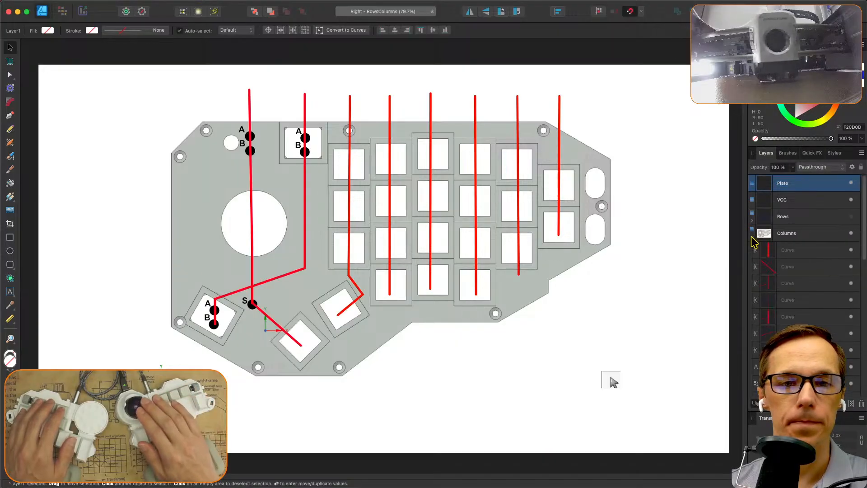
scroll(829, 291, "down", 10)
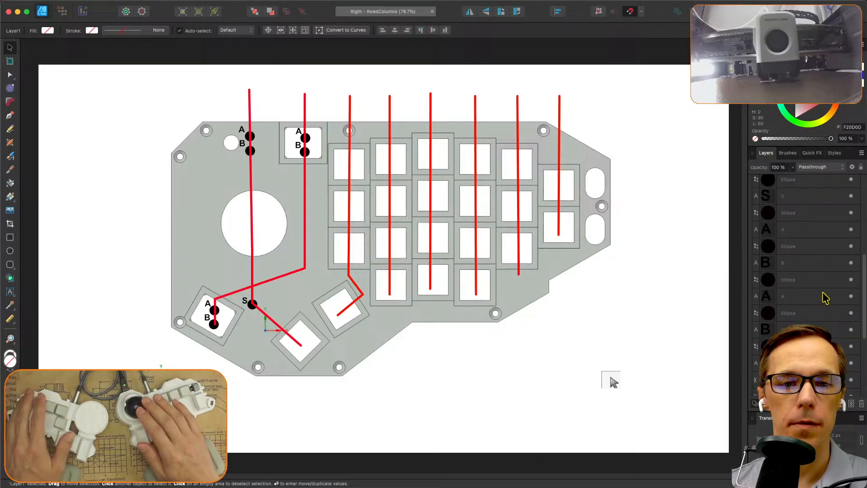
scroll(826, 298, "down", 3)
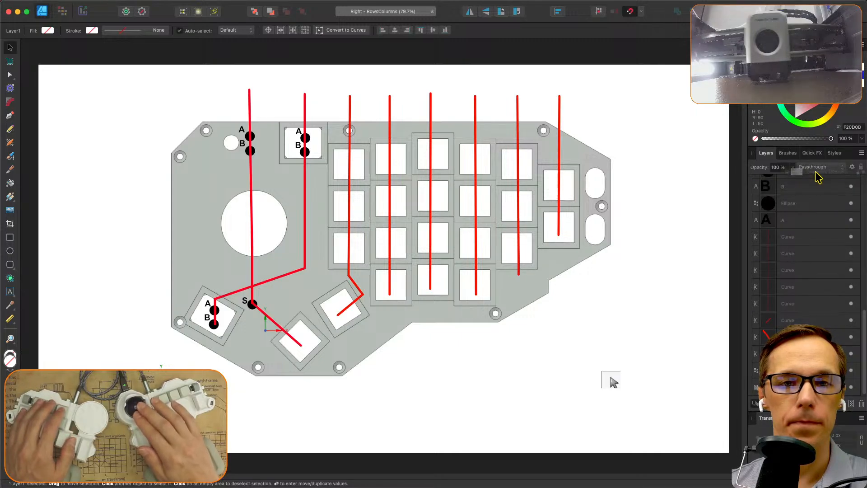
scroll(815, 179, "up", 2)
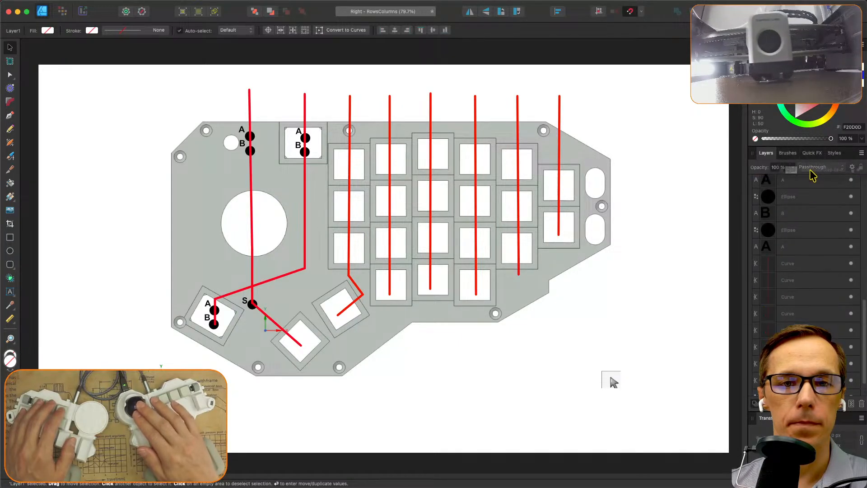
left_click_drag(810, 174, 612, 379)
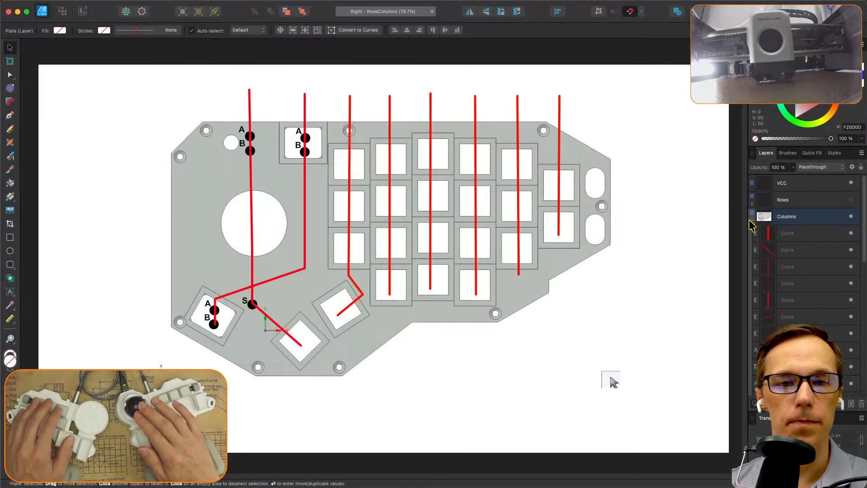
Look through the contents of the Columns layer and remove the grey plate image from it.
left_click(751, 221)
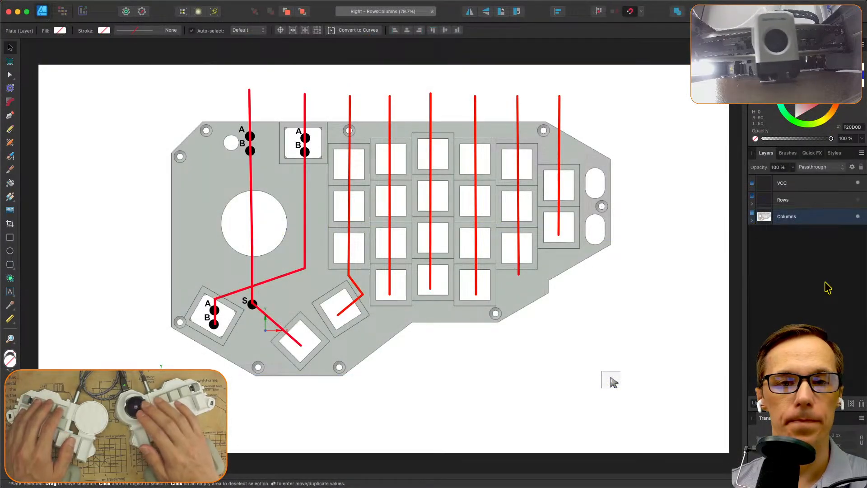
left_click(752, 220)
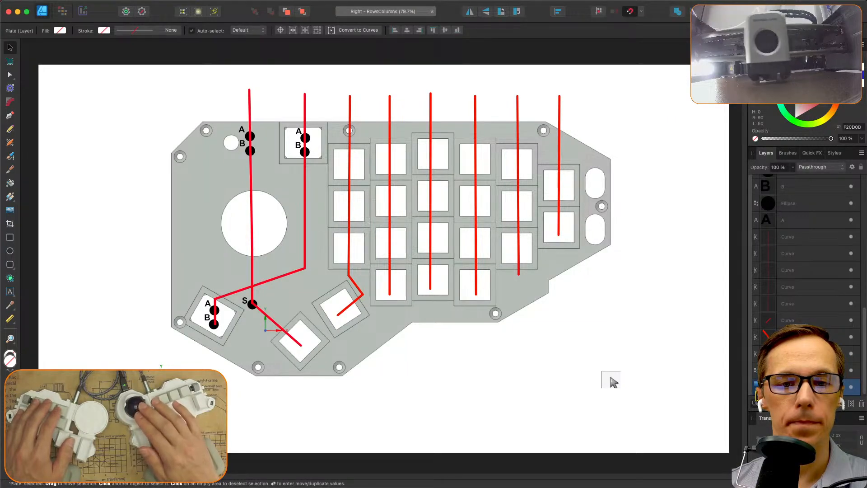
scroll(806, 285, "down", 1)
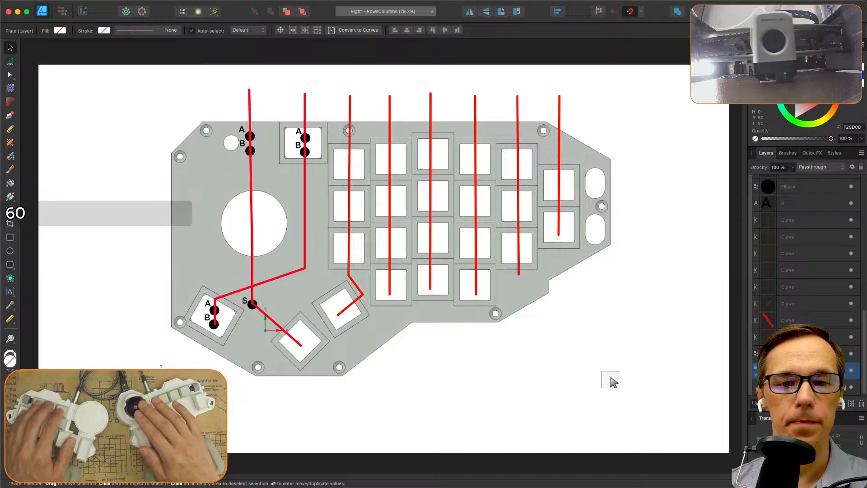
scroll(806, 285, "up", 10)
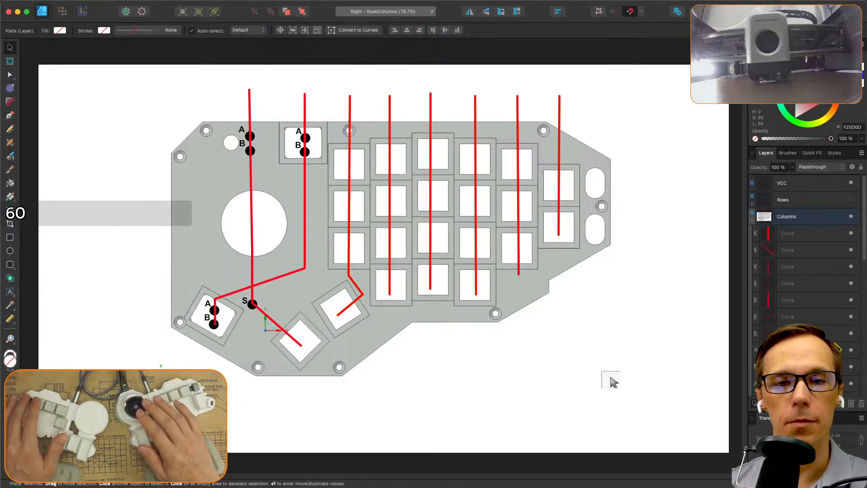
left_click(752, 221)
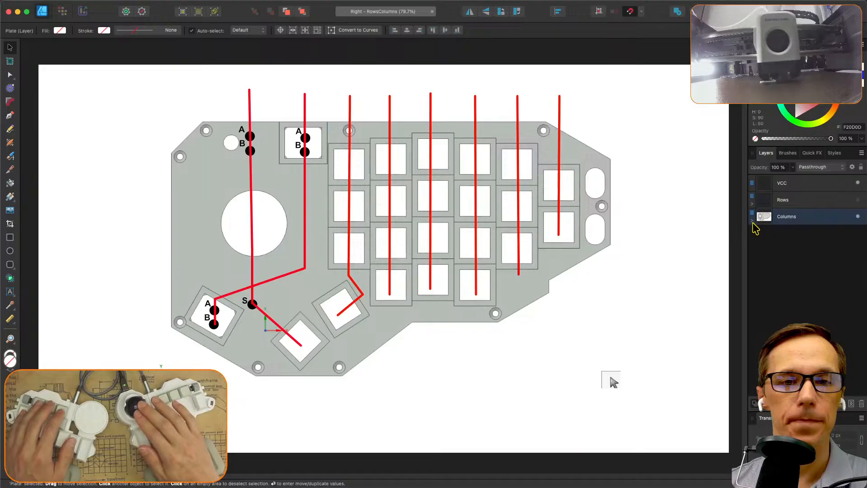
left_click(753, 221)
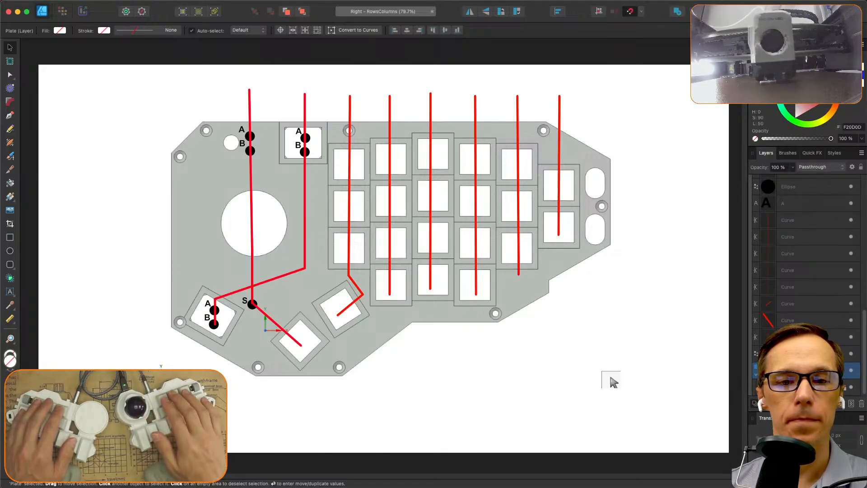
key("Delete")
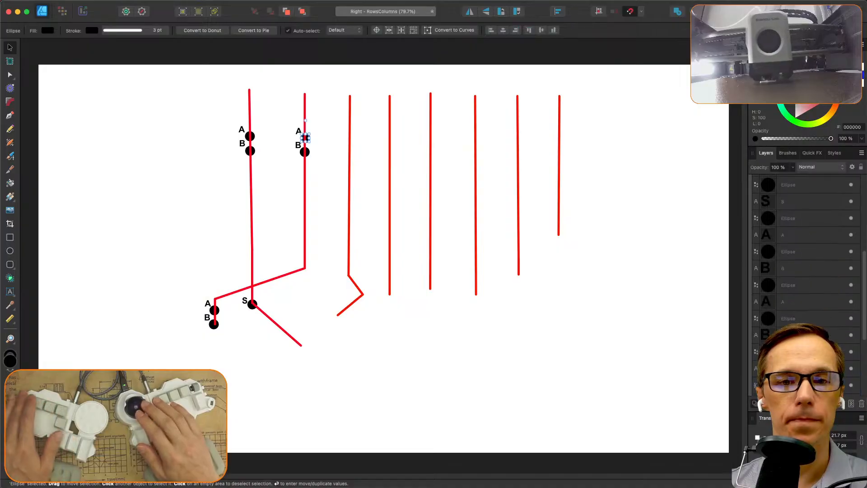
Undo the removal of the grey plate image and place the restored Plate layer beneath the Columns layer.
scroll(761, 251, "up", 5)
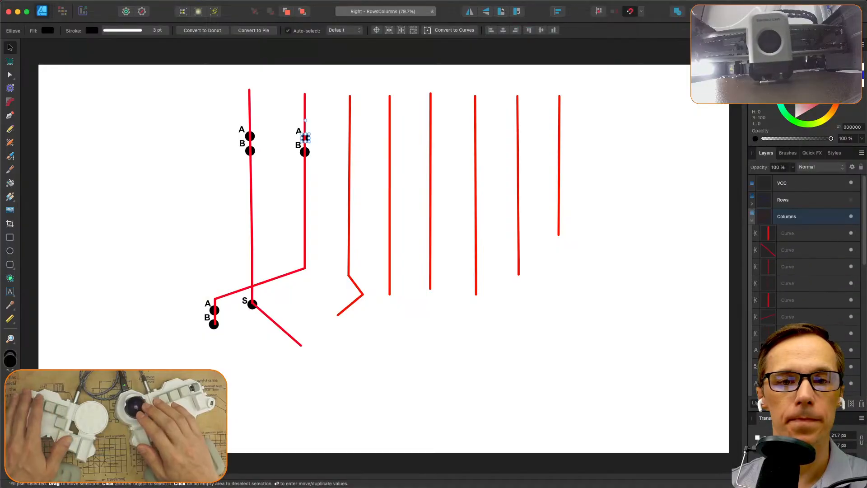
left_click(753, 221)
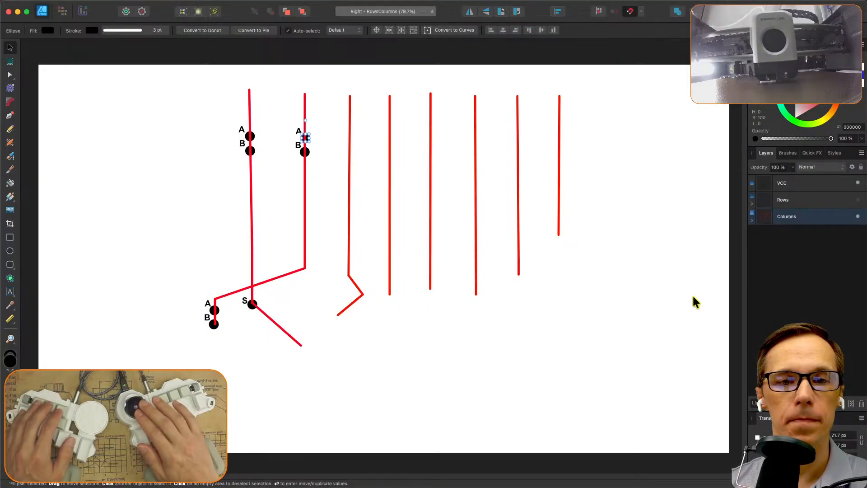
key("super+z")
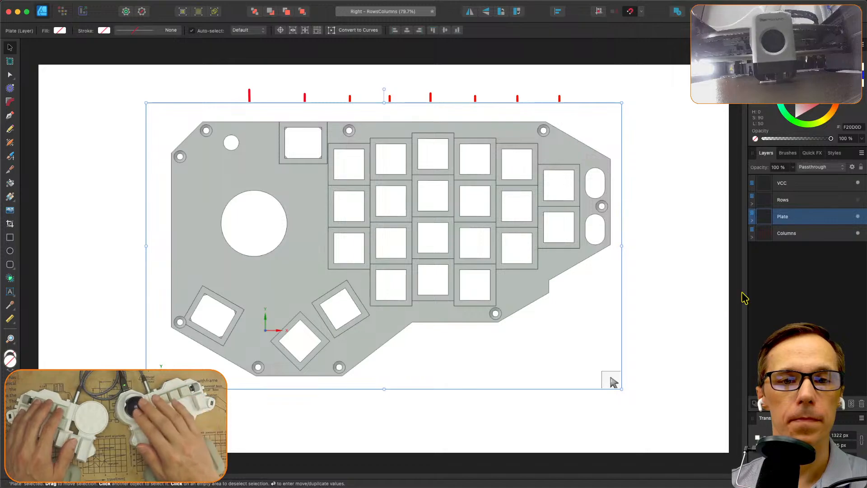
left_click_drag(799, 224, 796, 281)
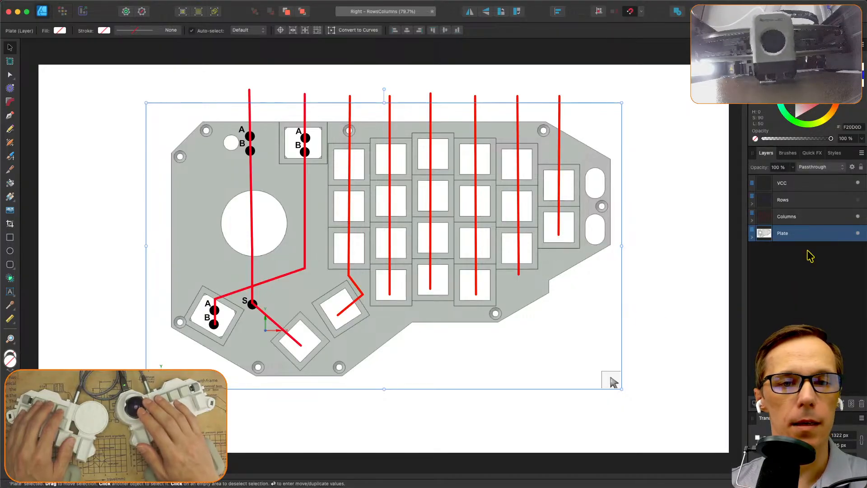
Hide the Columns layer, keeping the Plate layer visible.
left_click(858, 217)
left_click(858, 217)
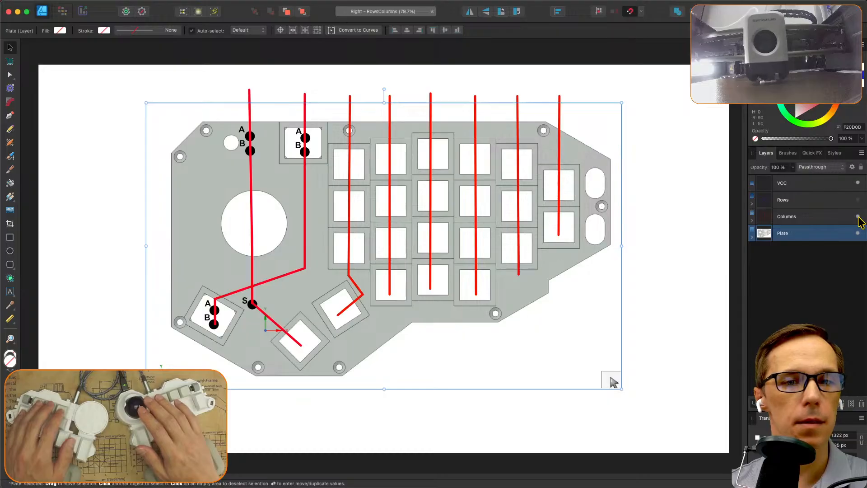
left_click(858, 216)
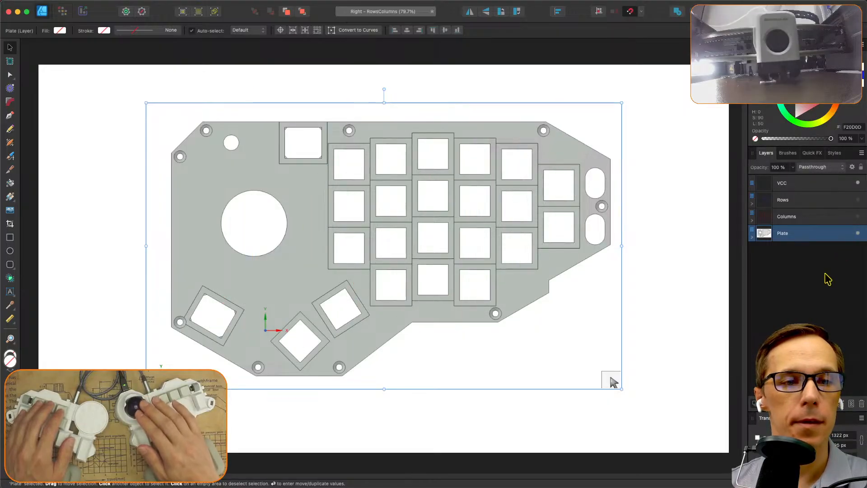
Set up the Pen tool on the VCC layer for single straight lines with a red (FF0202) 4 pt stroke.
left_click(810, 186)
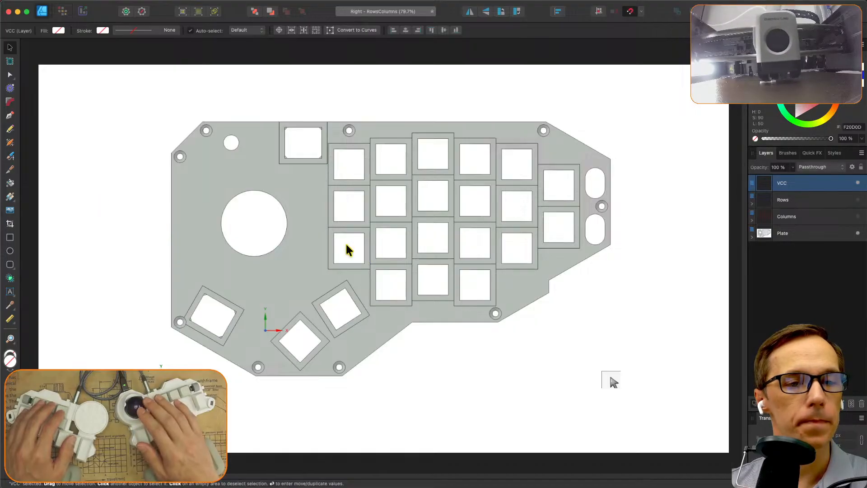
left_click(10, 115)
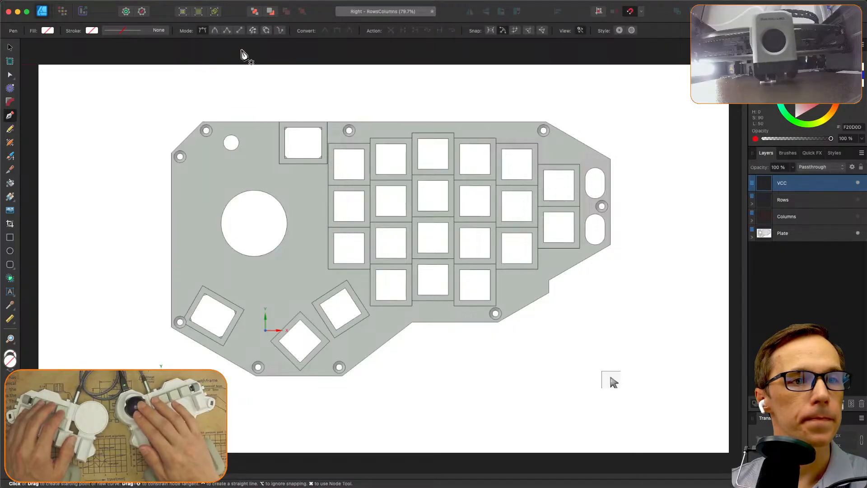
left_click(240, 30)
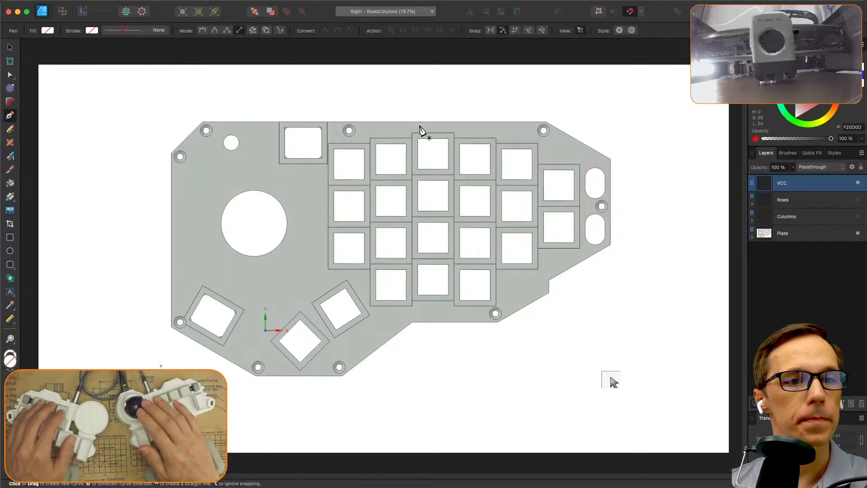
left_click(92, 31)
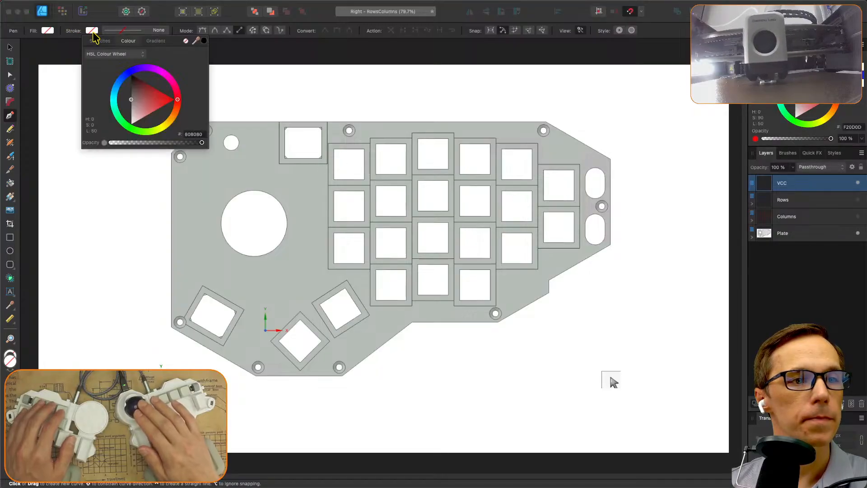
left_click(162, 102)
left_click_drag(162, 102, 172, 103)
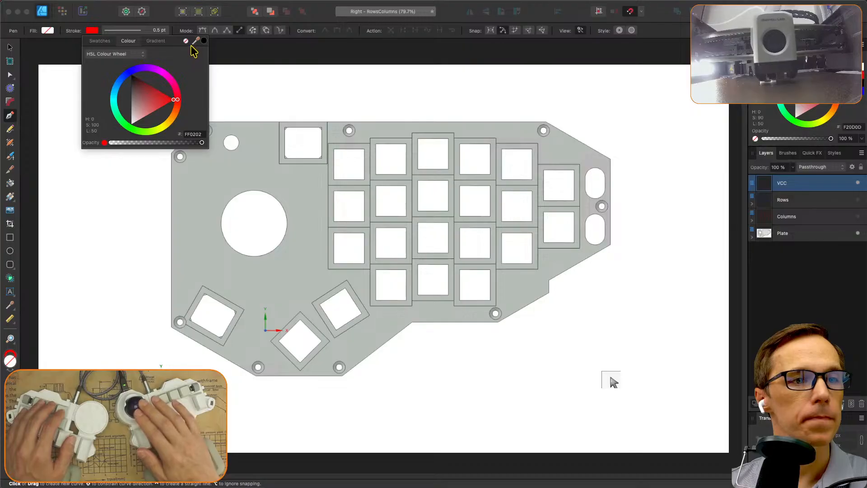
left_click(159, 31)
left_click(159, 30)
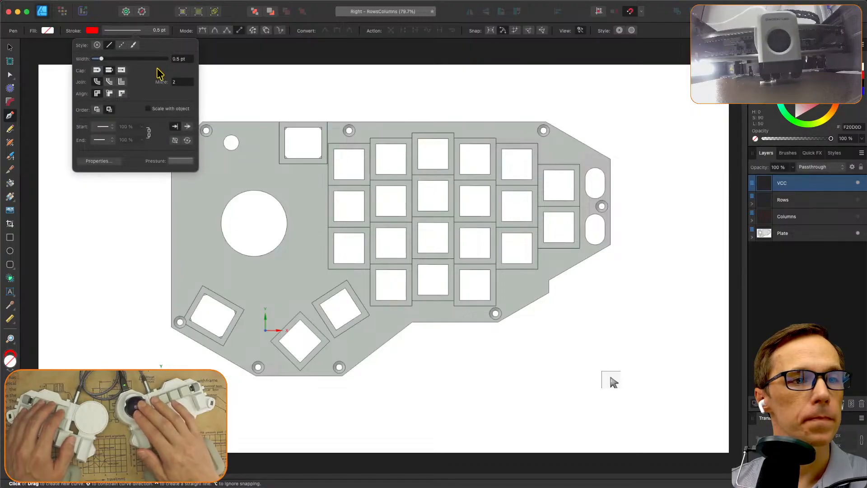
left_click_drag(101, 59, 114, 59)
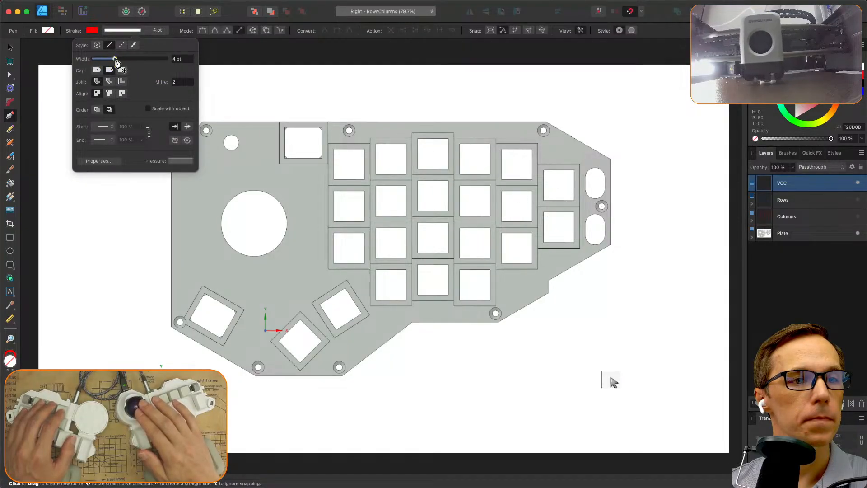
Try a short horizontal red line above the plate and delete it.
left_click(372, 95)
left_click(444, 95)
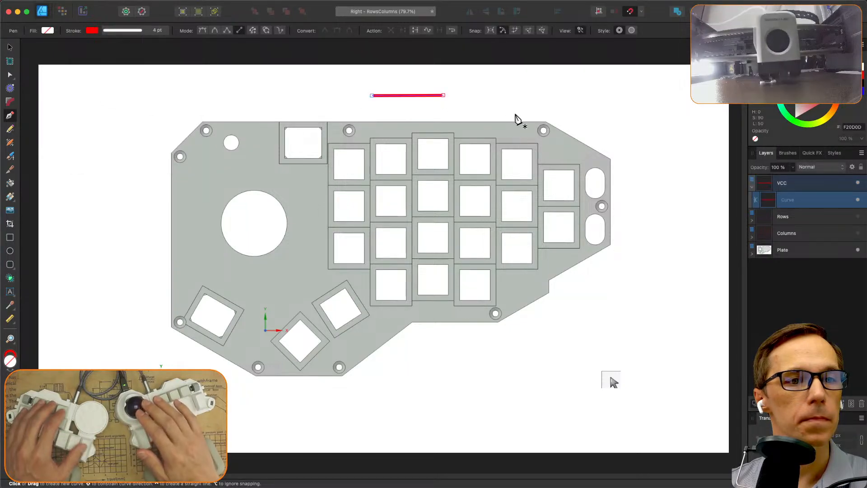
right_click(506, 101)
key("Escape")
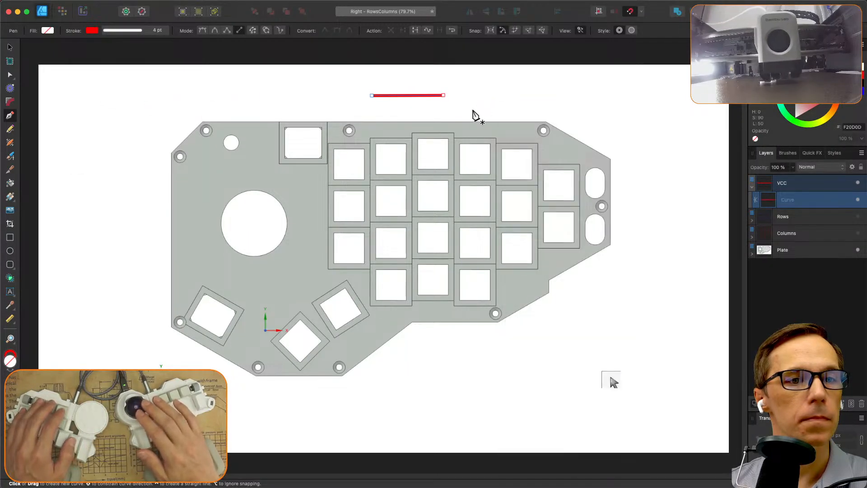
key("Delete")
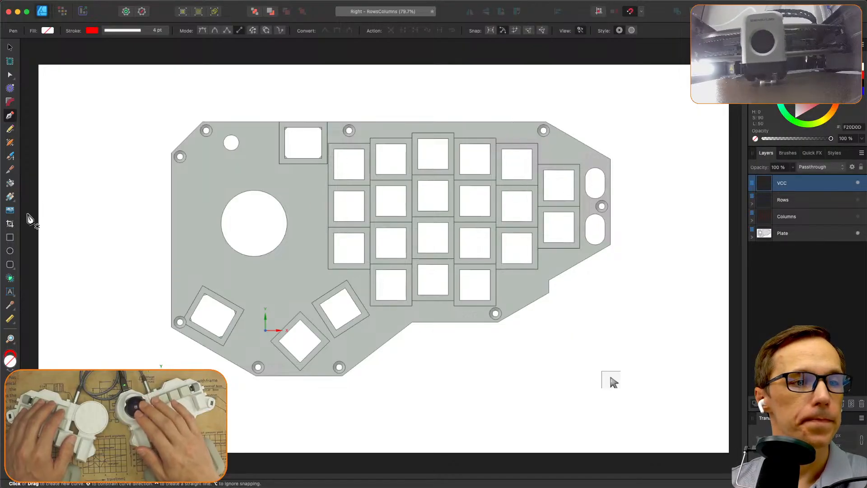
Draw a red-filled circle about 24 px wide on the VCC layer and place it inside the plate's large round cutout.
left_click(10, 251)
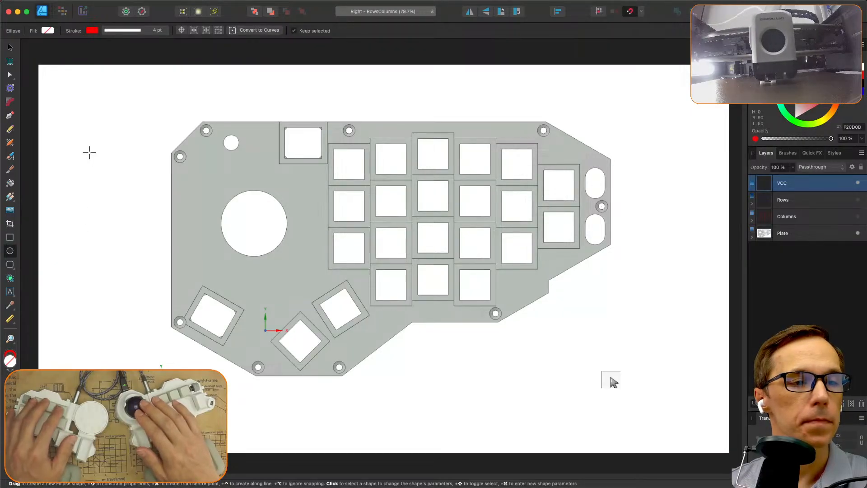
left_click_drag(91, 145, 100, 155)
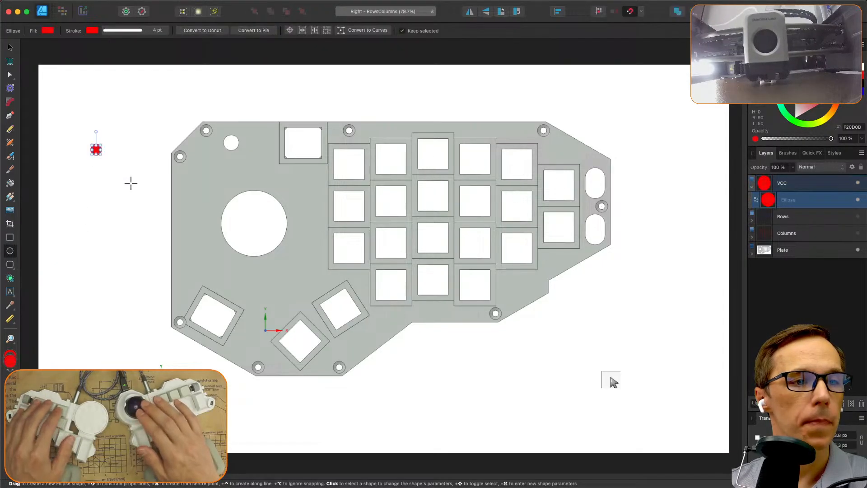
left_click(102, 171)
key("v")
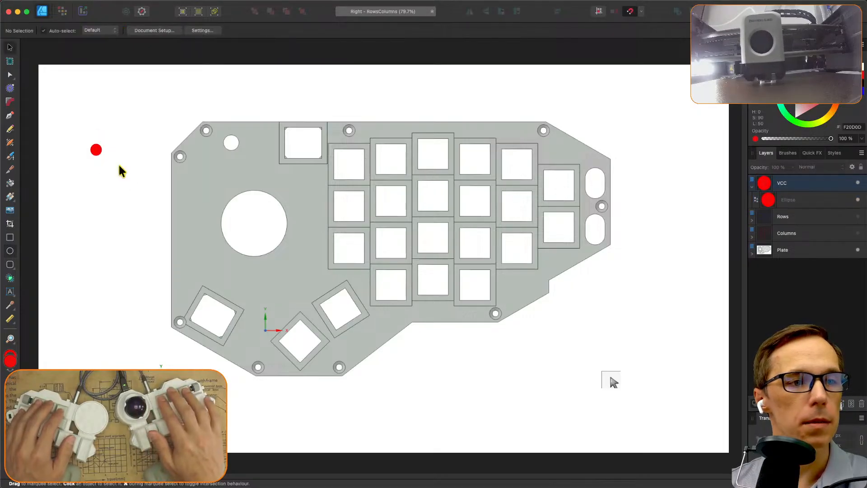
left_click_drag(94, 151, 295, 233)
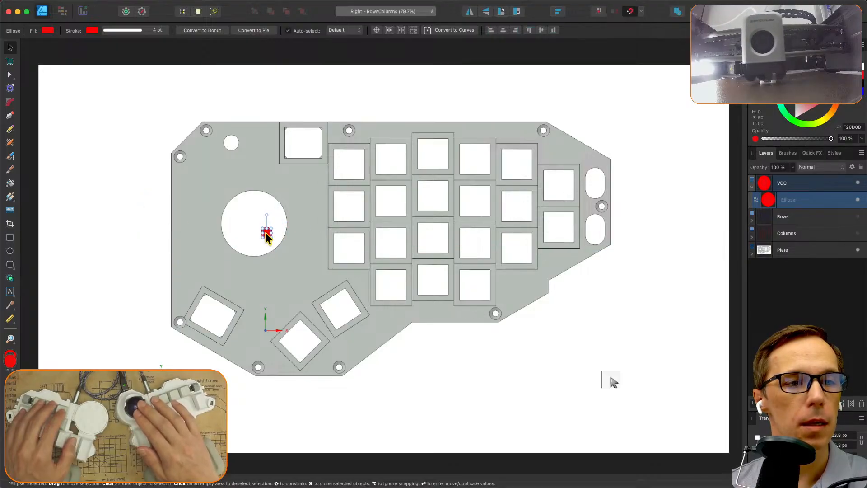
left_click(240, 226)
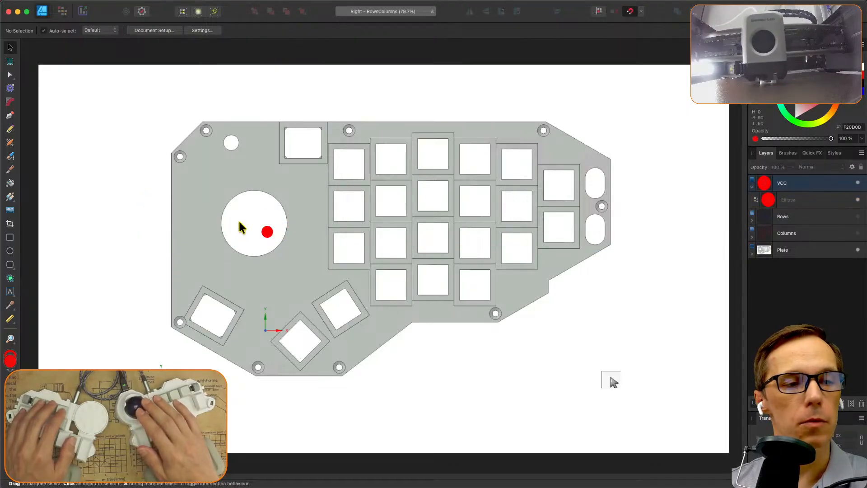
Copy the red circle into the upper oval cutout at the plate's narrow end.
left_click(267, 232)
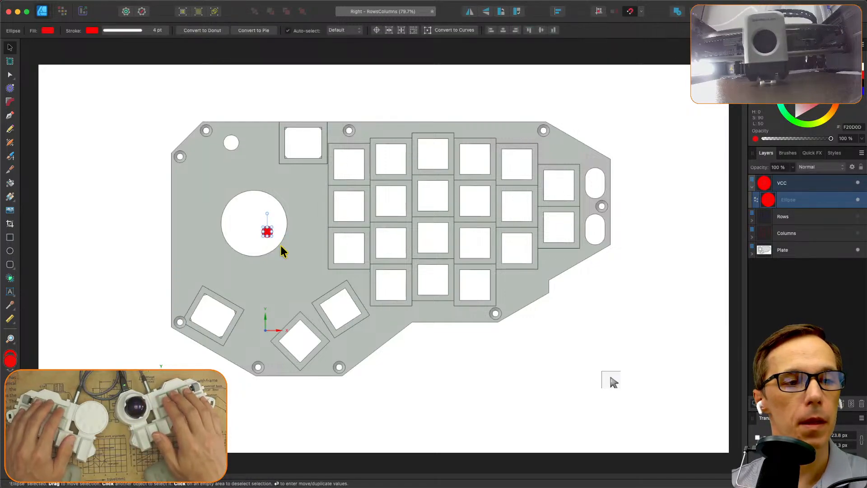
key("super+j")
left_click_drag(269, 232, 241, 342)
left_click_drag(358, 376, 596, 177)
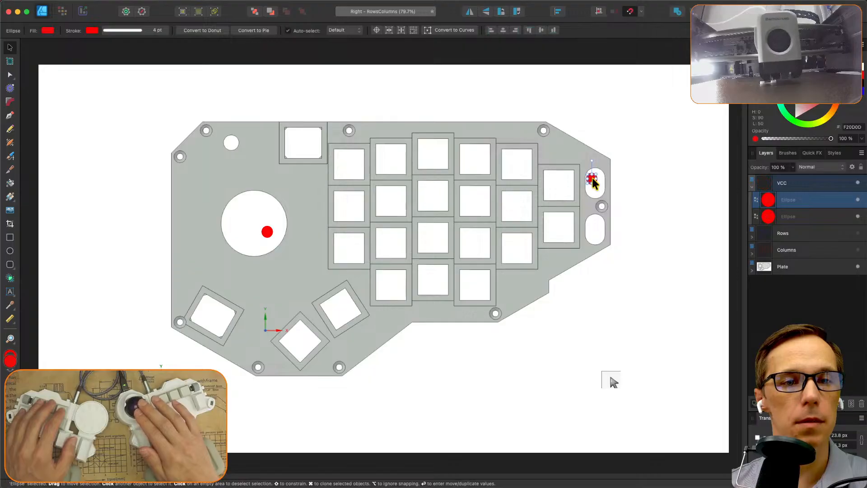
Place another copy of the red circle in the lower oval cutout and centre the upper one in its own cutout.
key("super+v")
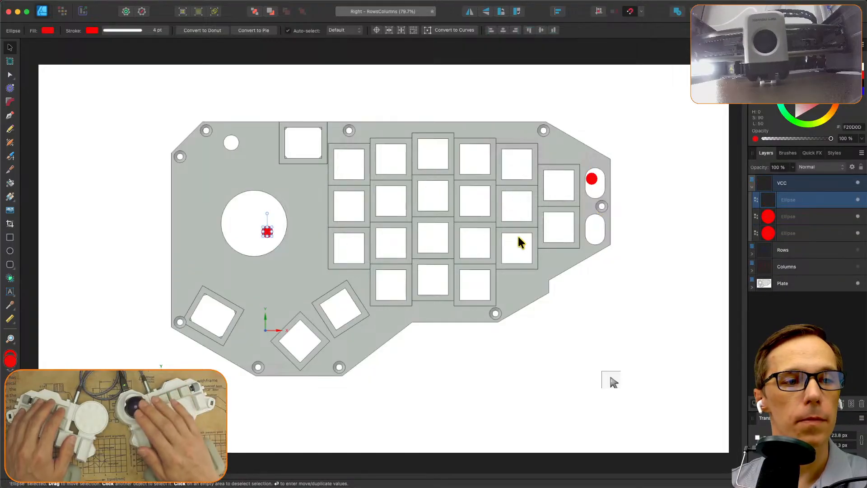
left_click_drag(267, 232, 598, 231)
left_click(596, 180)
left_click_drag(598, 183, 597, 183)
left_click(636, 197)
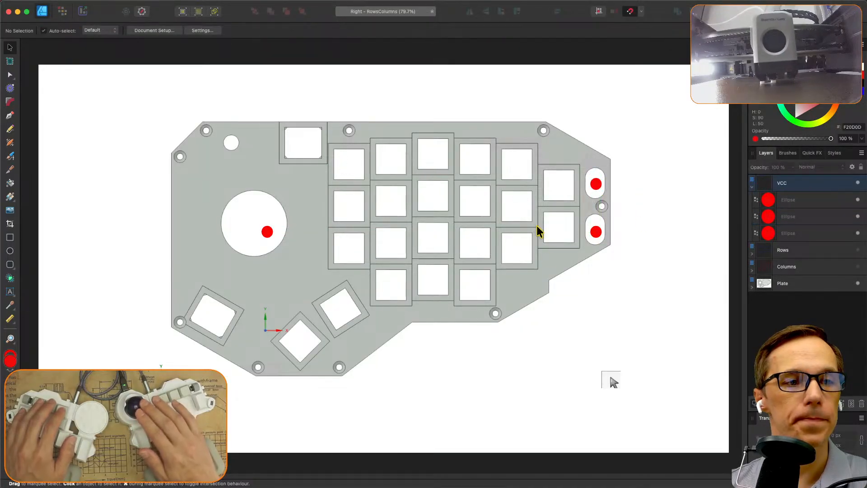
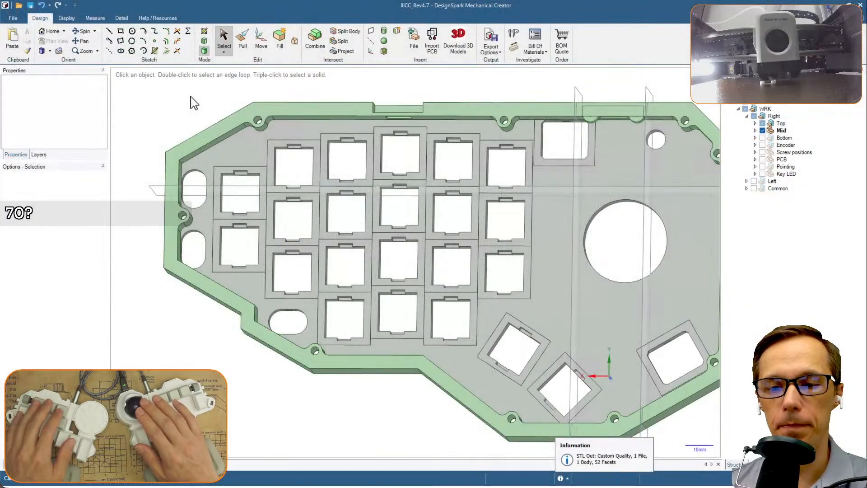
Switch to DesignSpark Mechanical and examine the right half's Top part around the large round opening, straight on and tilted.
middle_click_drag(412, 183, 390, 176, "shift")
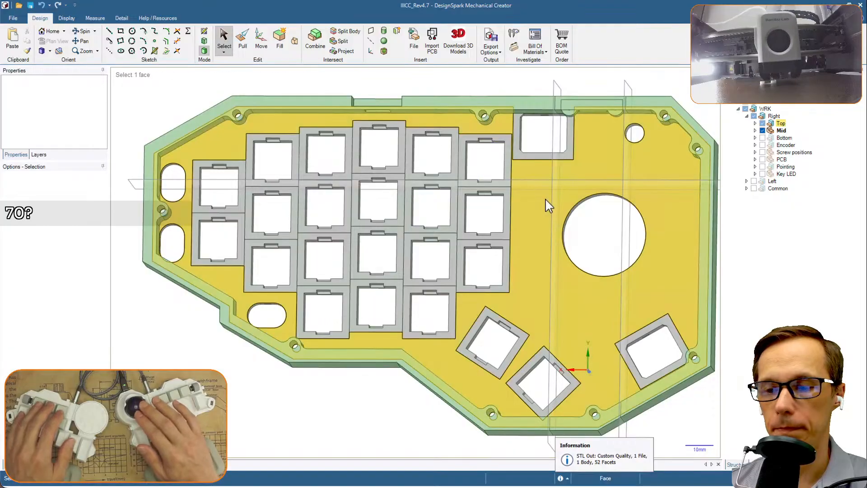
left_click(546, 198)
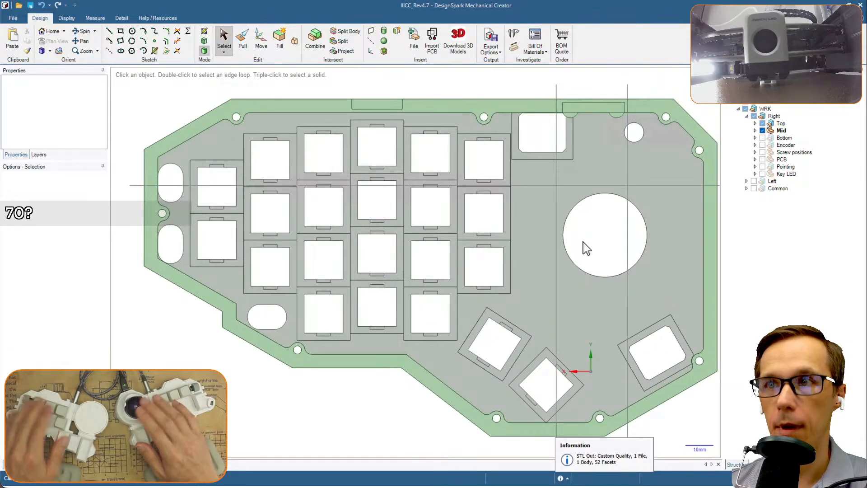
left_click(564, 230)
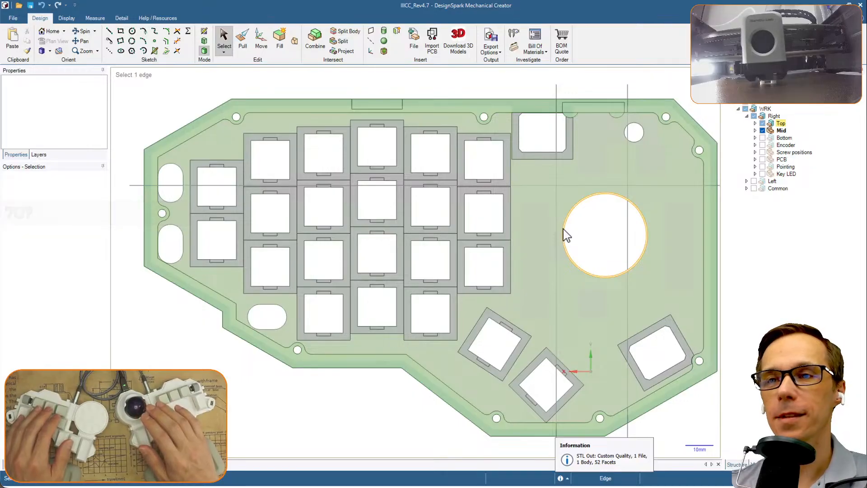
key("Escape")
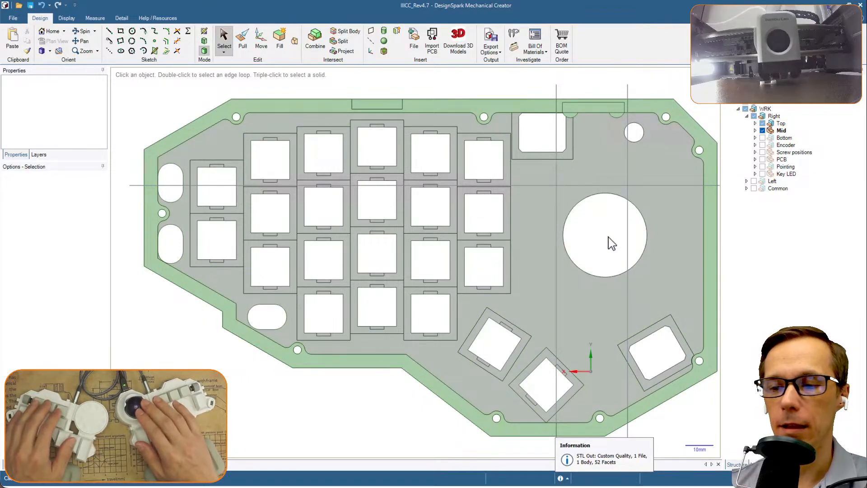
middle_click_drag(605, 244, 601, 192)
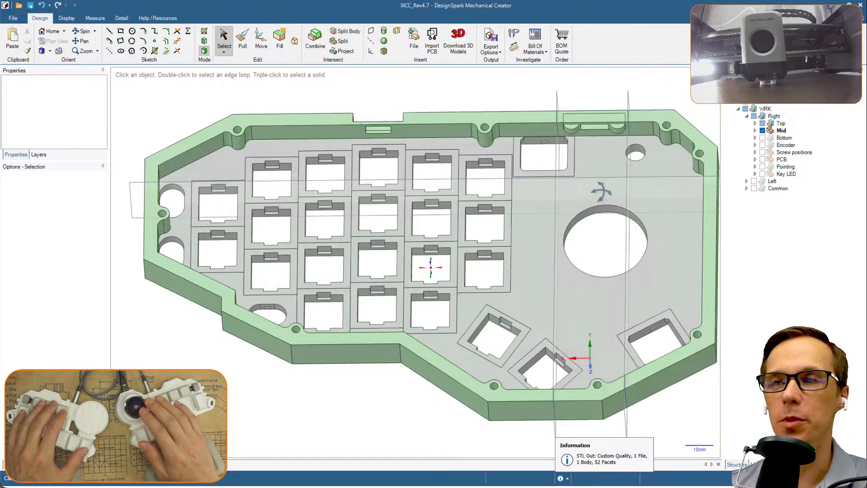
left_click(595, 196)
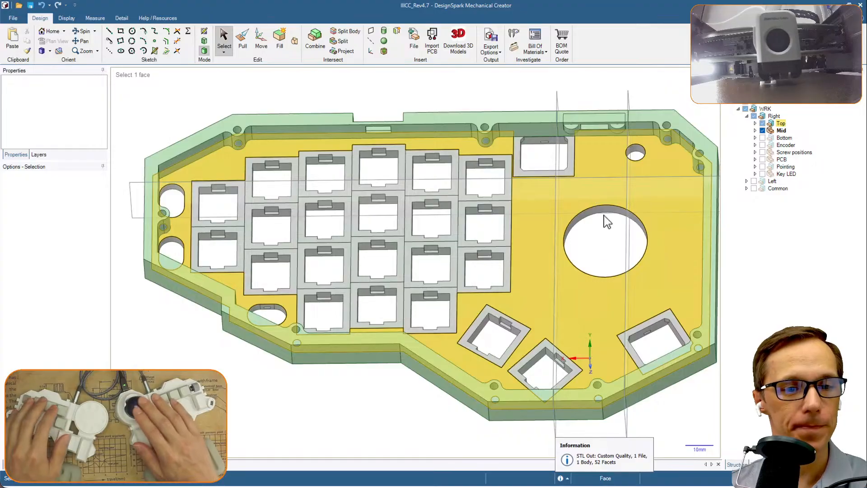
left_click(611, 239)
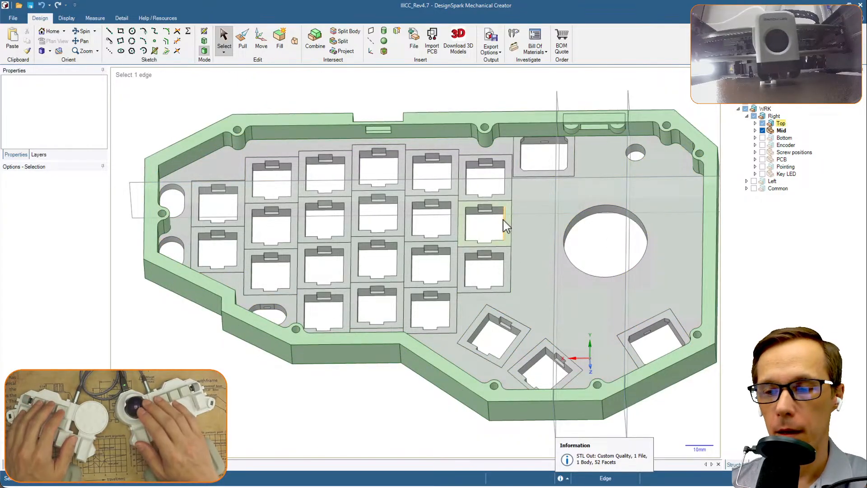
middle_click_drag(600, 236, 597, 219, "shift")
middle_click_drag(481, 187, 485, 238)
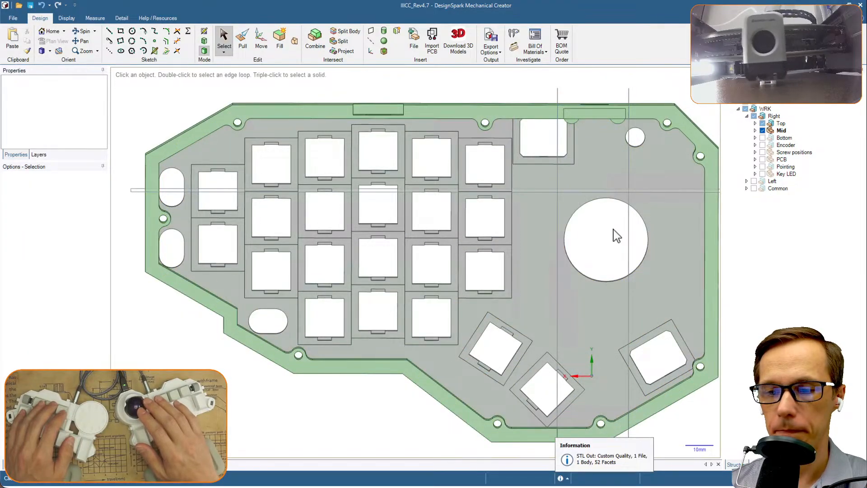
middle_click_drag(587, 266, 567, 212)
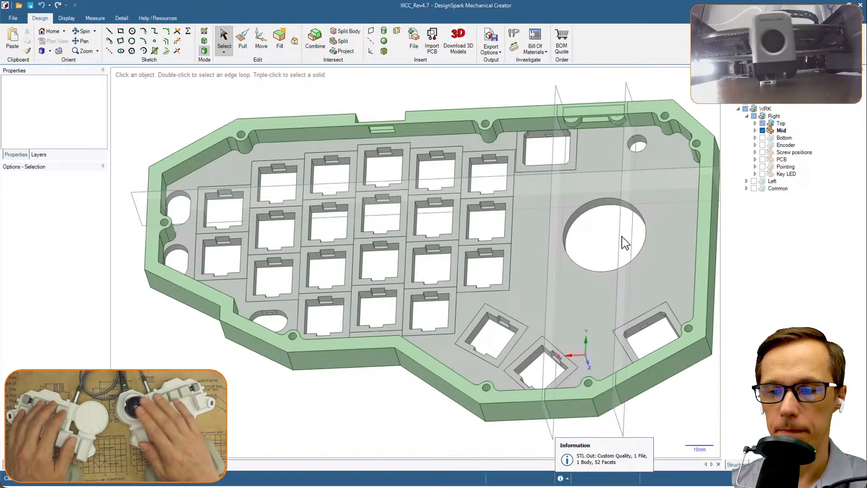
Examine the right half's case model up close around the key openings and the large round opening.
scroll(171, 211, "up", 2)
scroll(171, 210, "down", 1)
middle_click_drag(389, 240, 352, 230, "shift")
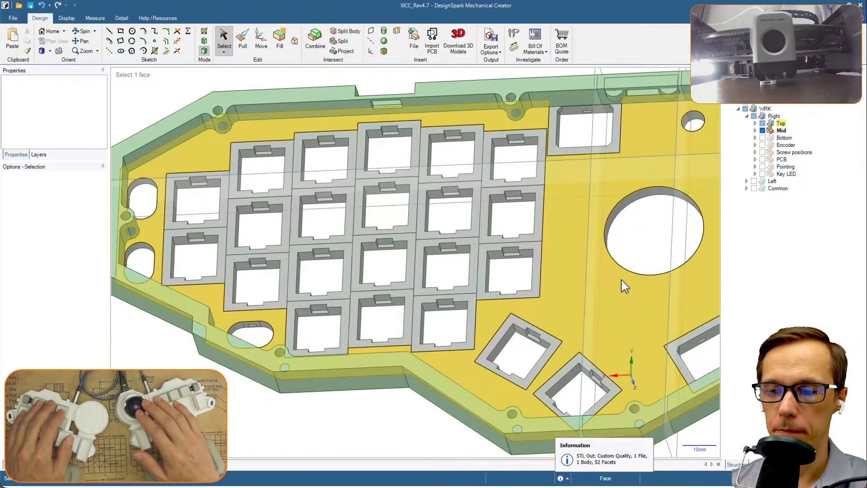
middle_click_drag(674, 220, 643, 230, "shift")
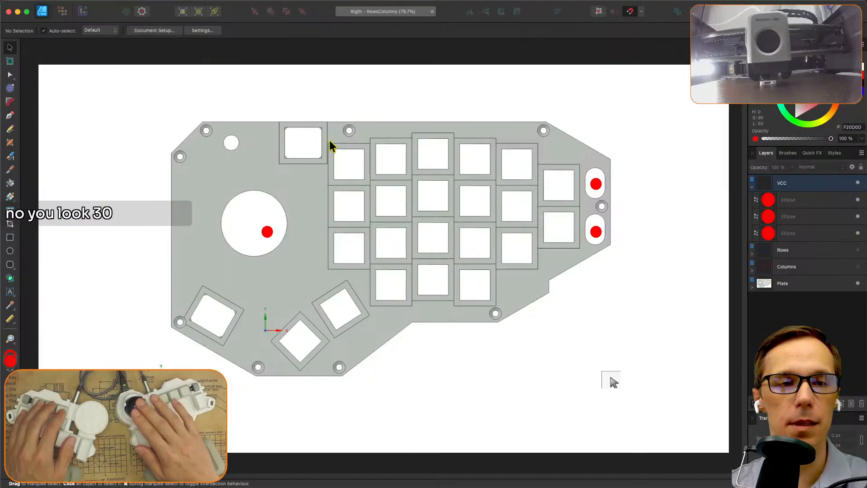
Switch to Affinity Designer and copy the upper oval cutout's red circle to just above the plate edge, near the small round hole.
left_click(596, 184)
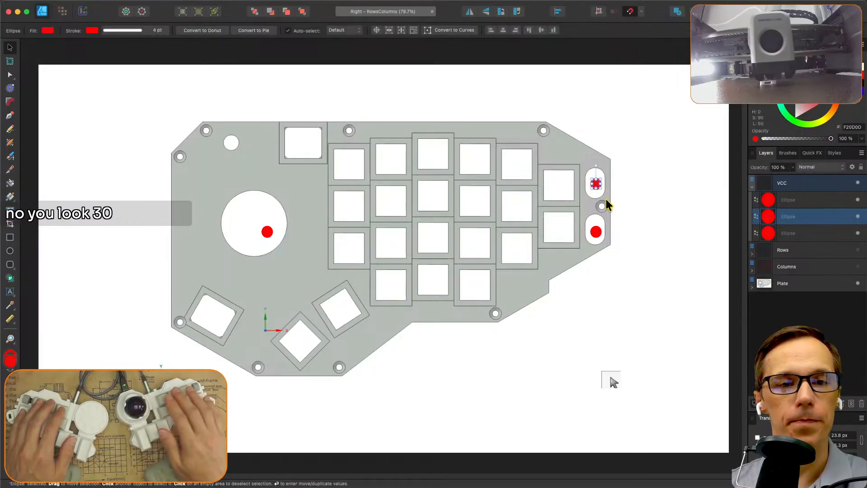
key("super+j")
left_click_drag(596, 184, 244, 138)
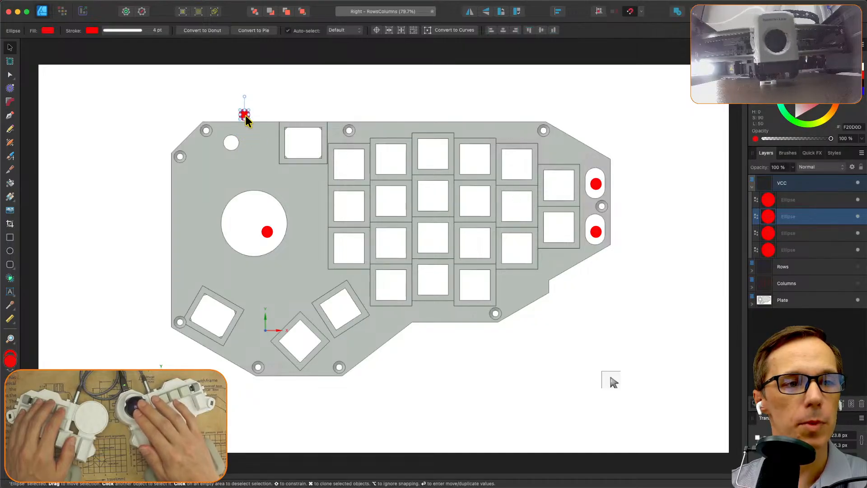
left_click(314, 109)
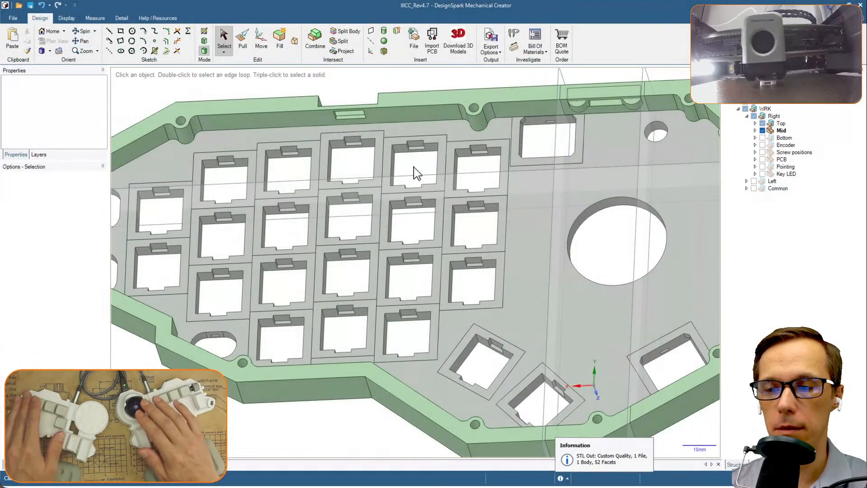
Switch to DesignSpark Mechanical and examine the right half's plate between the key openings and the large round opening.
scroll(415, 173, "down", 3)
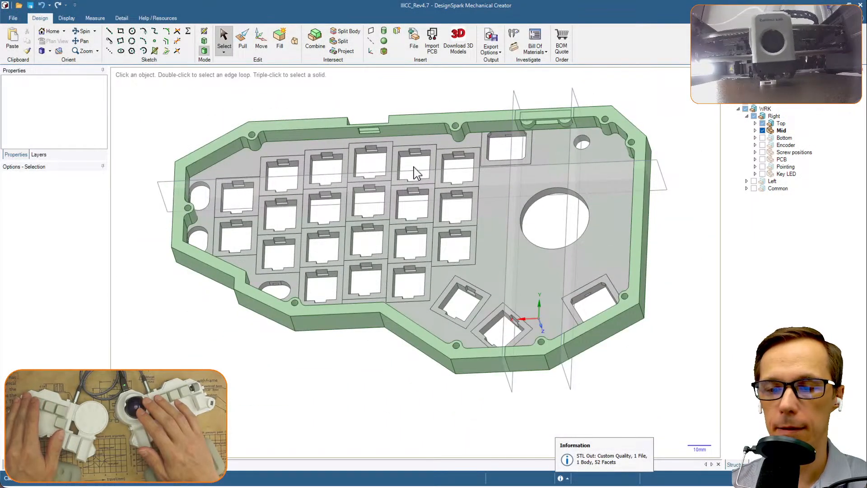
left_click(457, 203)
middle_click_drag(457, 203, 470, 222)
left_click(482, 201)
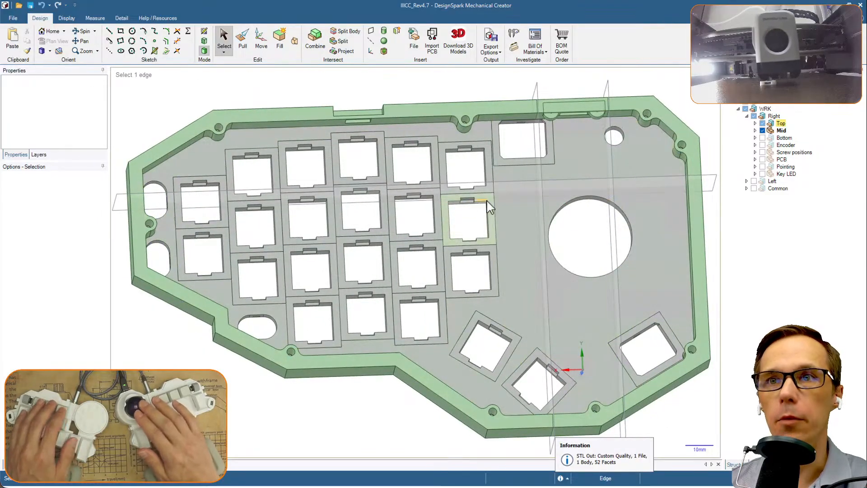
left_click(321, 137)
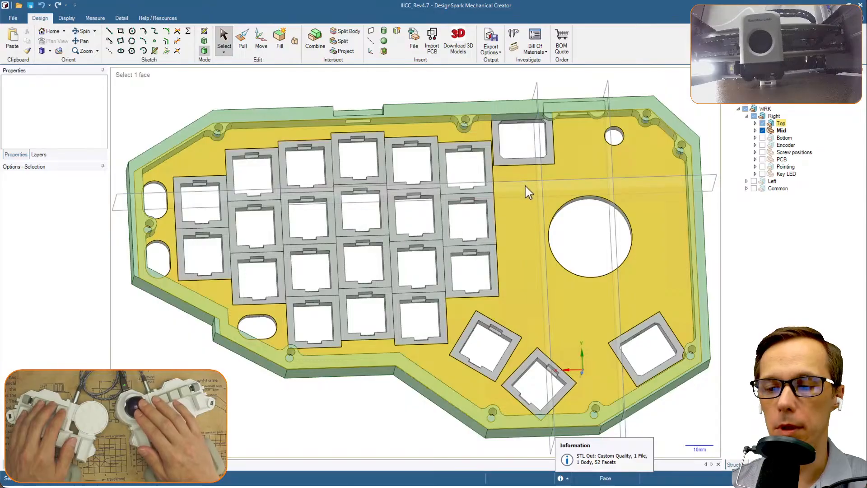
left_click(492, 201)
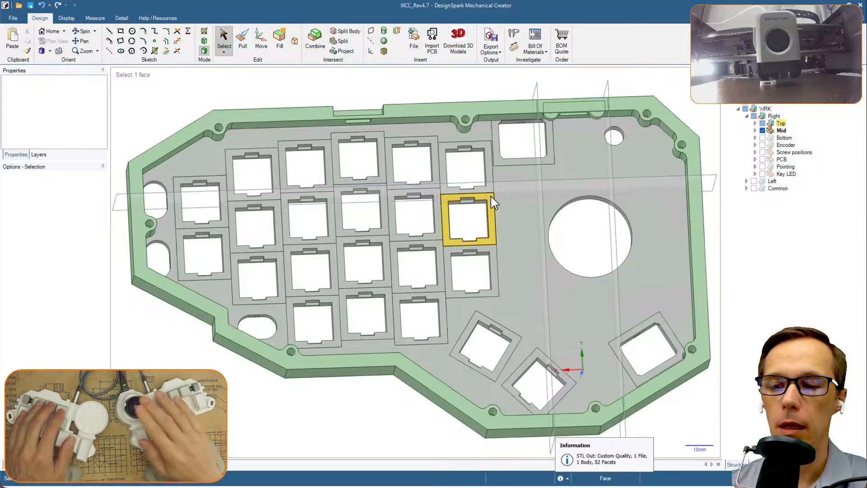
left_click(556, 194)
key("Escape")
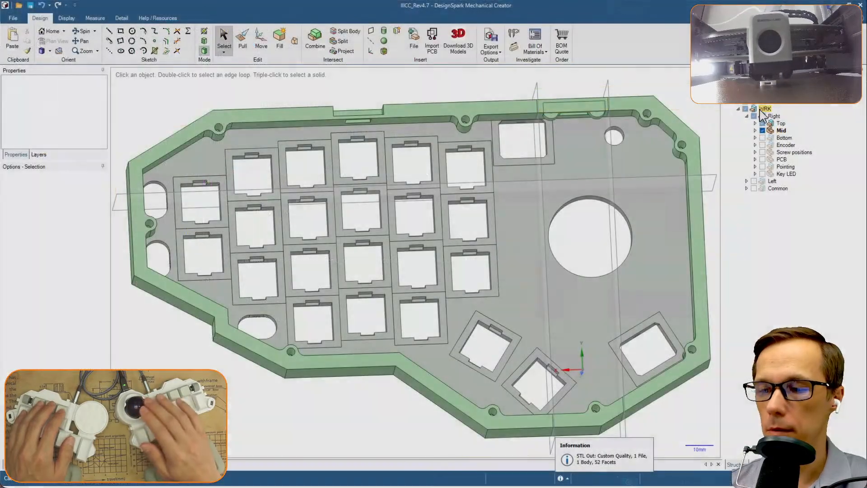
Show the Seed Xiao component and check its placement between the thumb key openings and the large round opening.
scroll(742, 109, "up", 2)
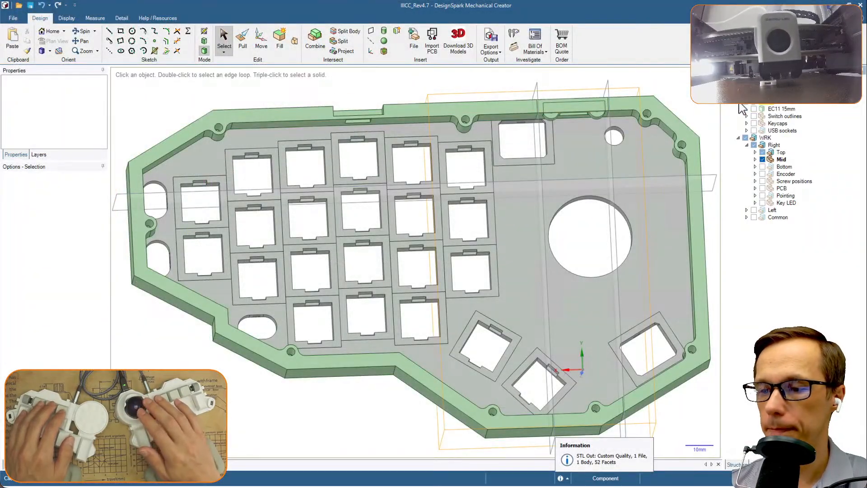
scroll(750, 136, "up", 10)
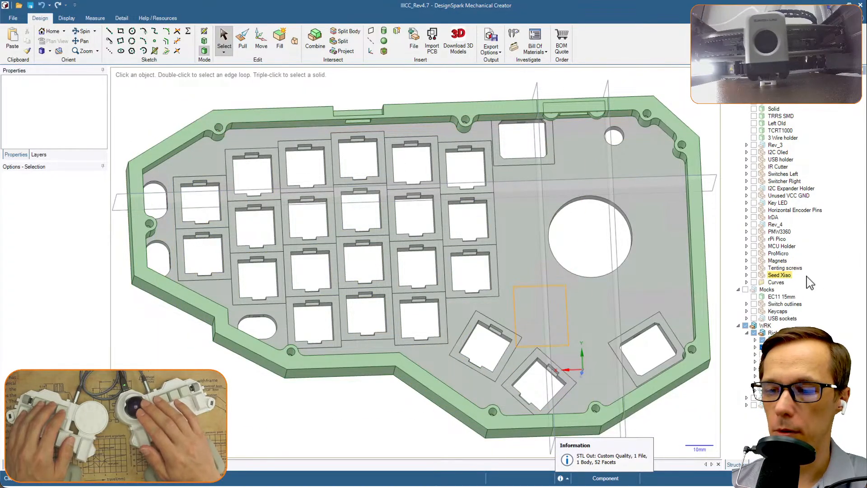
left_click(754, 275)
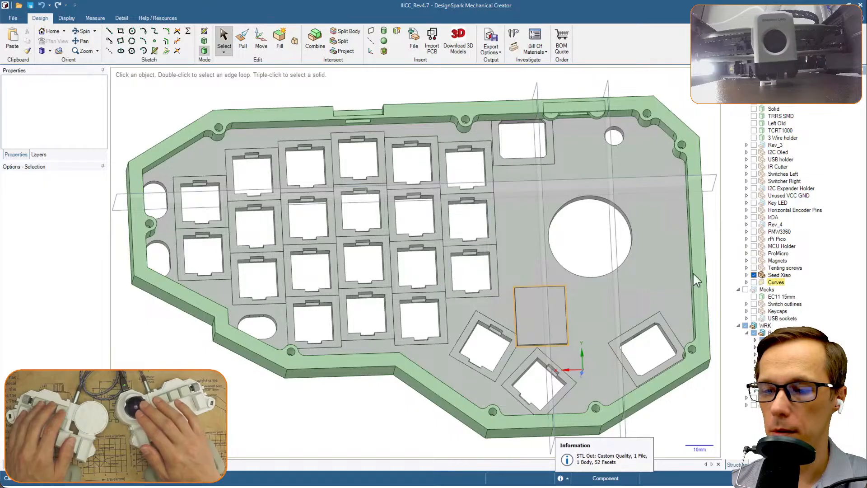
scroll(560, 314, "up", 3)
scroll(562, 314, "down", 2)
middle_click_drag(587, 314, 543, 310, "shift")
scroll(532, 258, "down", 1)
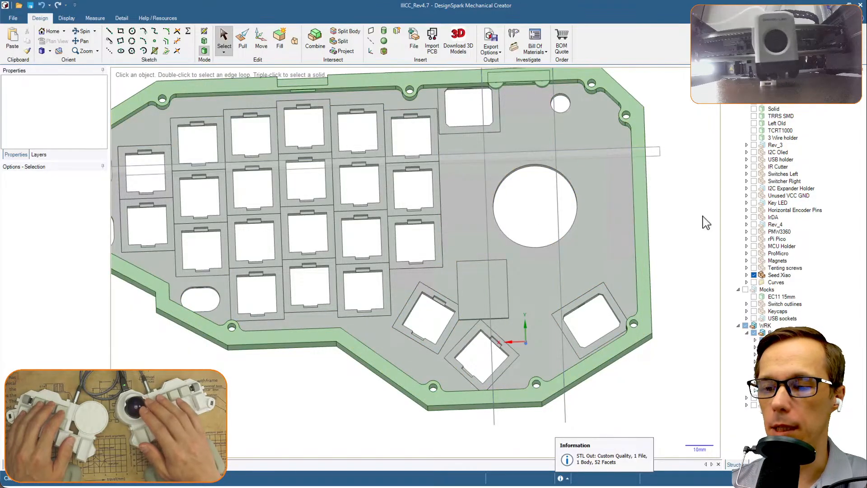
Show the left half's Top part together with the Seed Xiao block and hide the whole right half.
scroll(742, 108, "down", 8)
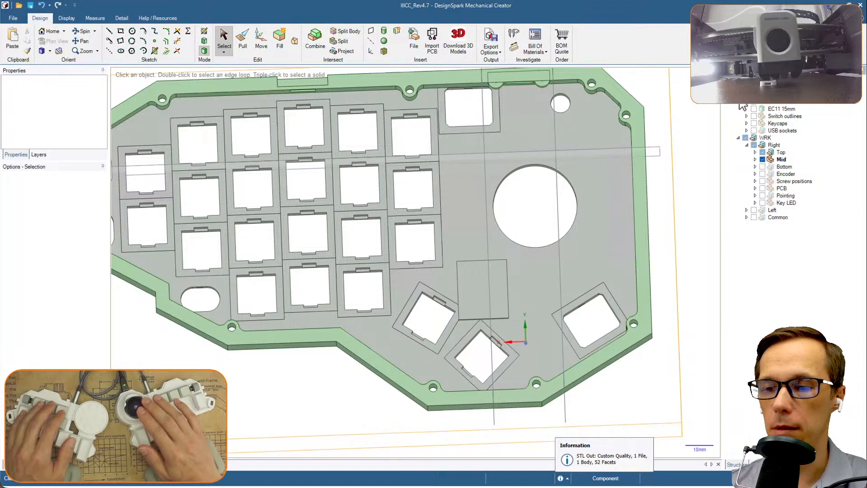
scroll(552, 203, "down", 2)
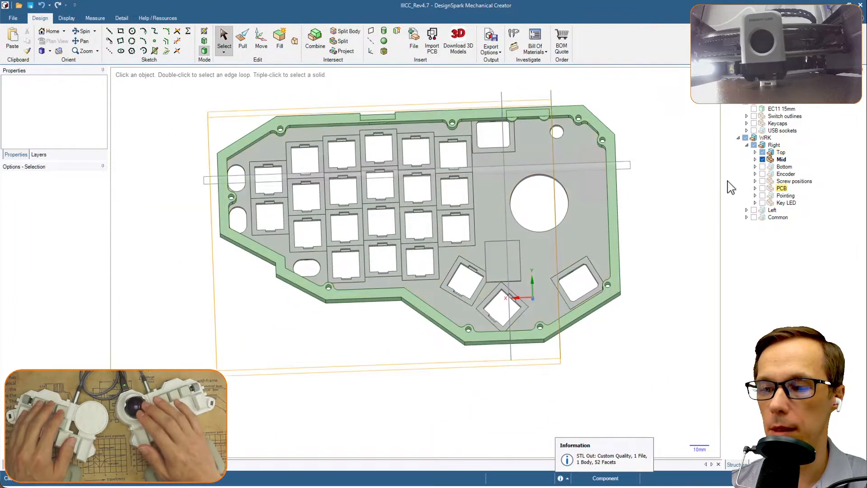
left_click(747, 210)
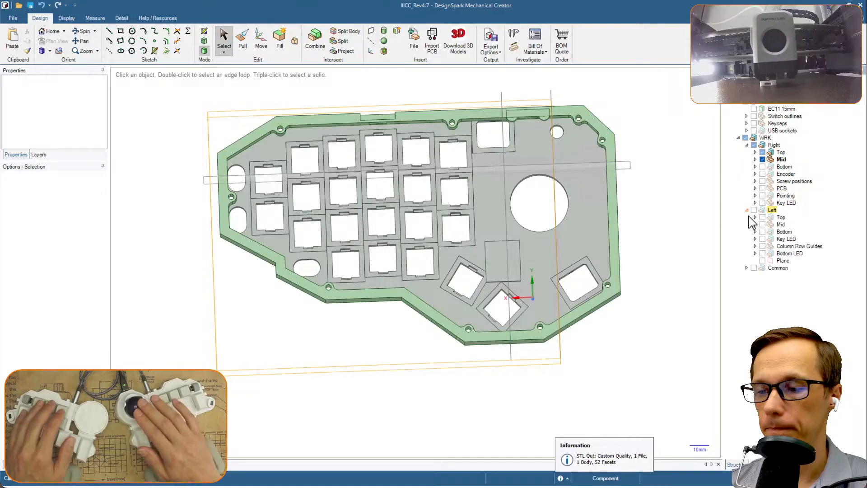
left_click(762, 217)
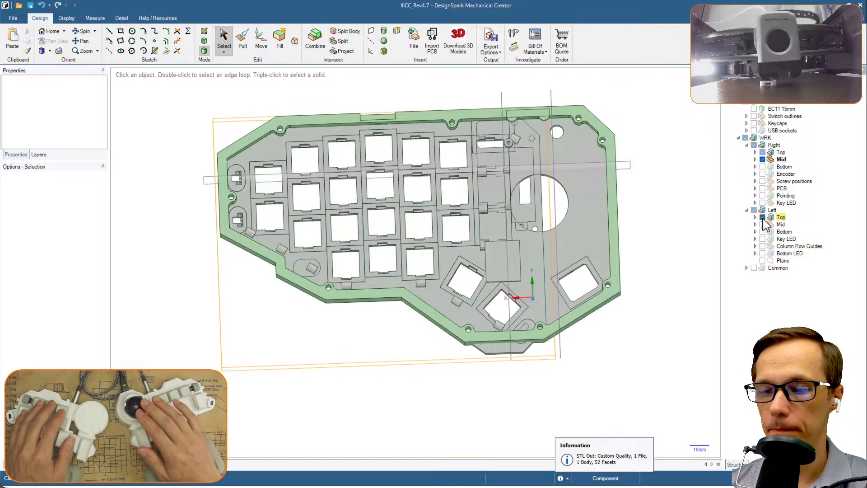
left_click(754, 145)
scroll(486, 260, "up", 2)
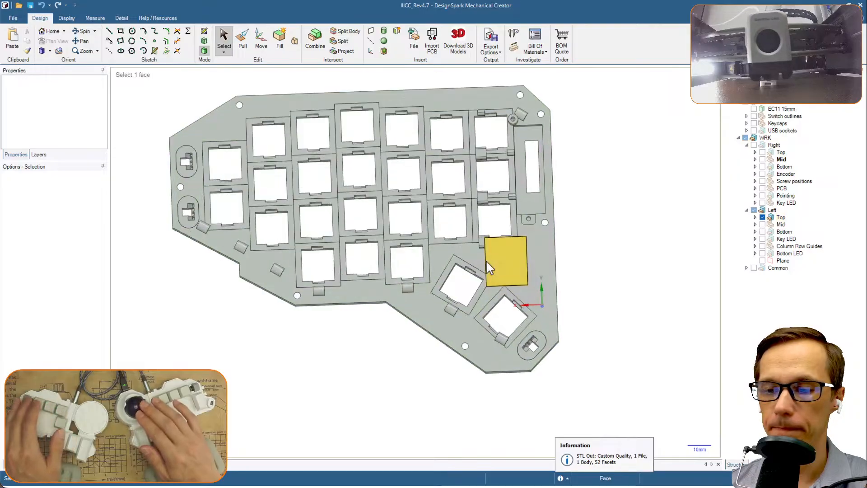
Rotate the Seed Xiao block 270° in the plane of the left plate with the Move tool.
left_click(541, 298)
scroll(542, 300, "up", 2)
scroll(543, 302, "down", 2)
left_click(516, 274)
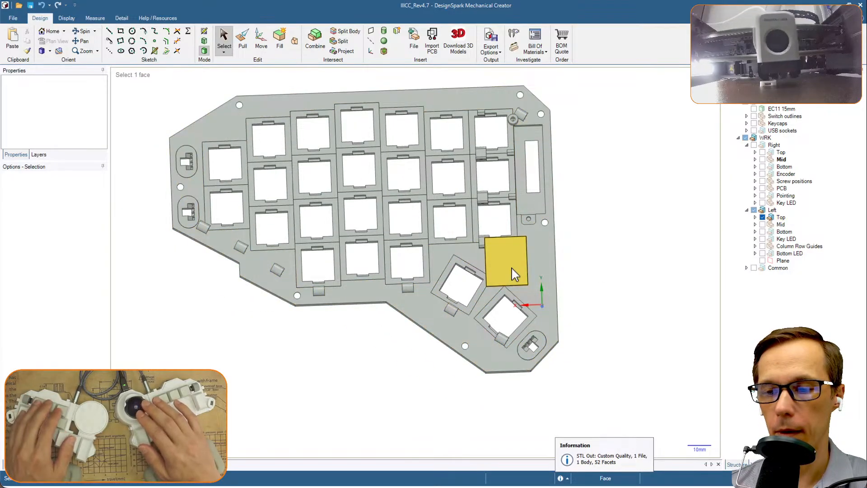
left_click(513, 269)
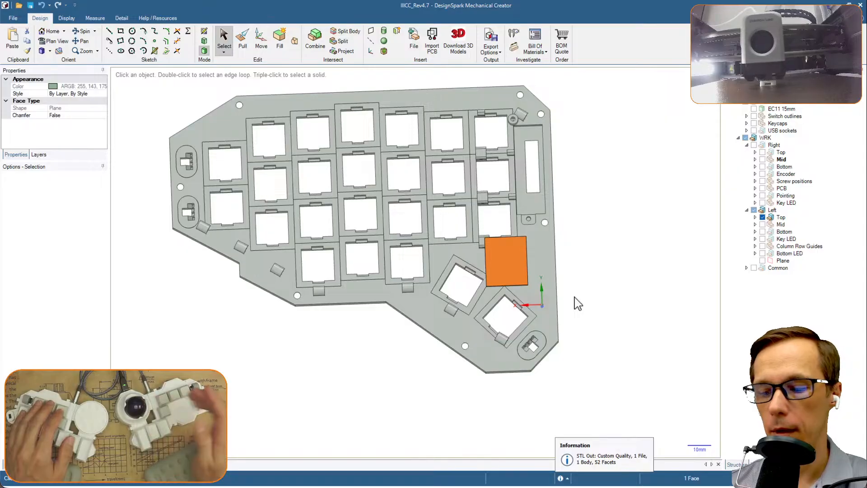
key("m")
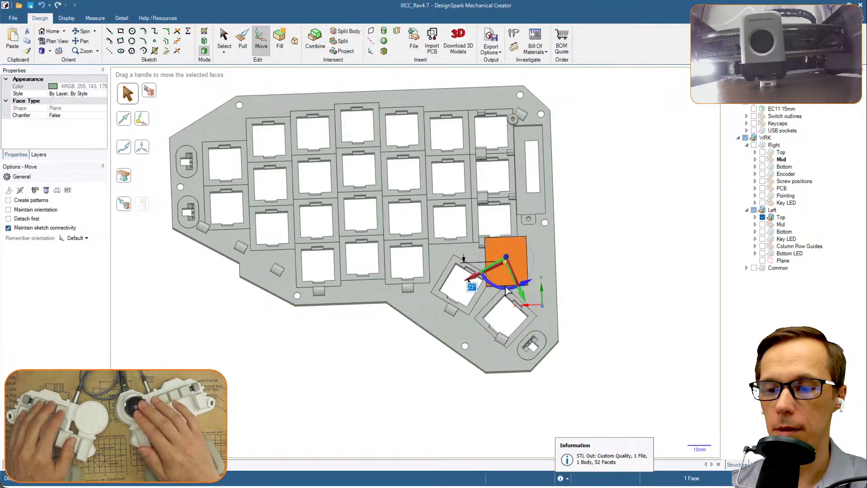
left_click(581, 287)
scroll(542, 291, "up", 3)
left_click(490, 245)
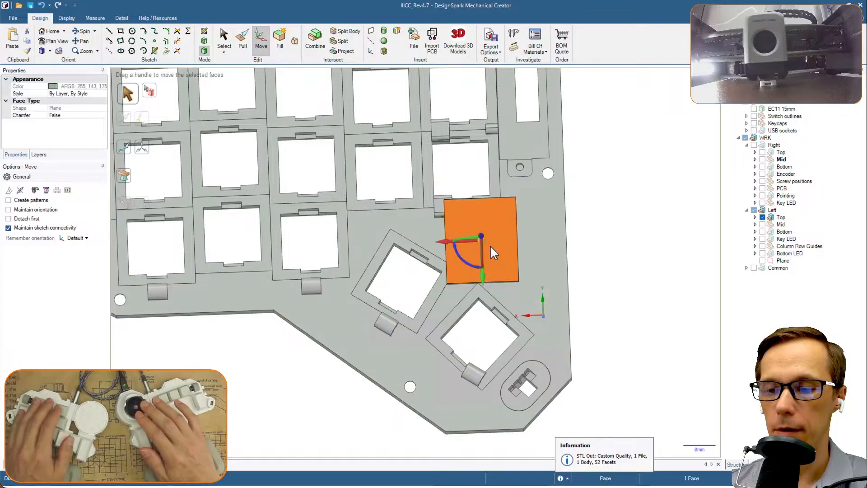
left_click_drag(454, 229, 450, 283)
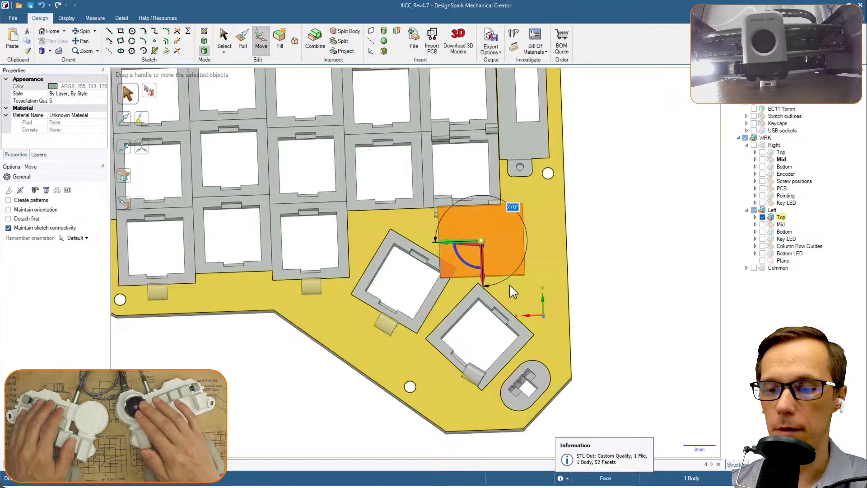
Move the Seed Xiao block about 6 mm toward the plate's straight outer edge and about 2 mm toward the thumb keys.
left_click_drag(446, 240, 477, 245)
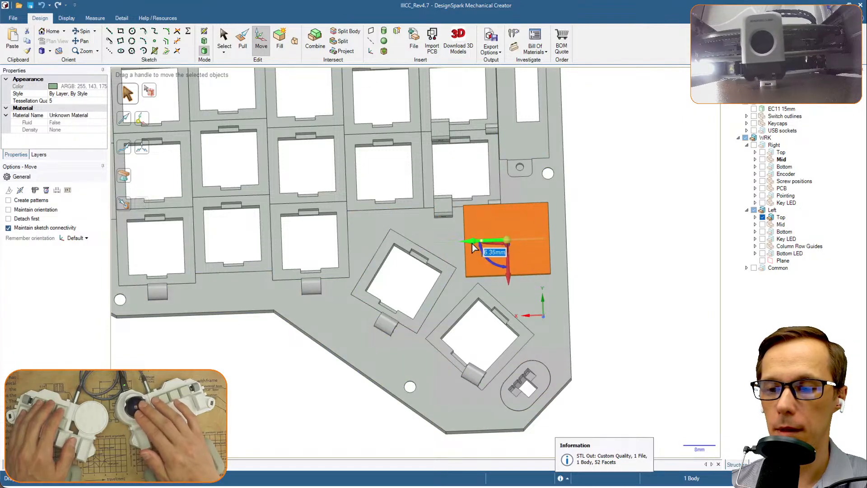
mouse_move(509, 274)
left_mouse_down()
mouse_move(507, 338)
mouse_move(505, 286)
left_mouse_up()
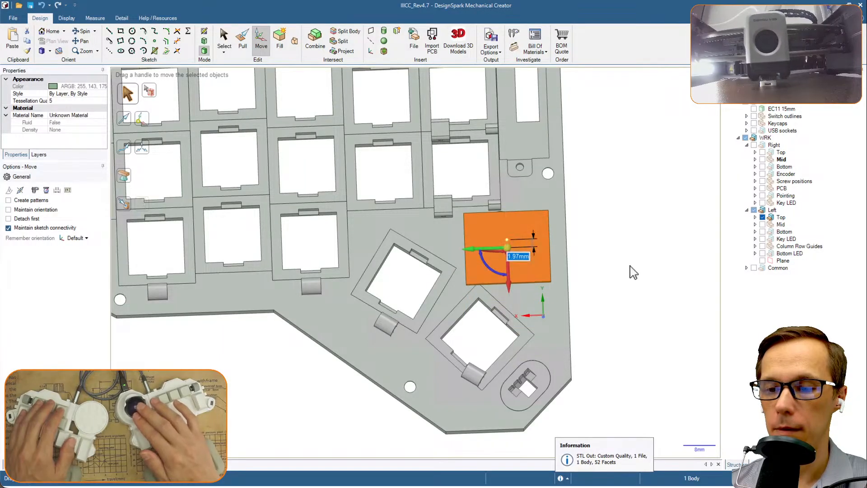
left_click(619, 271)
scroll(620, 271, "down", 3)
scroll(621, 271, "down", 2)
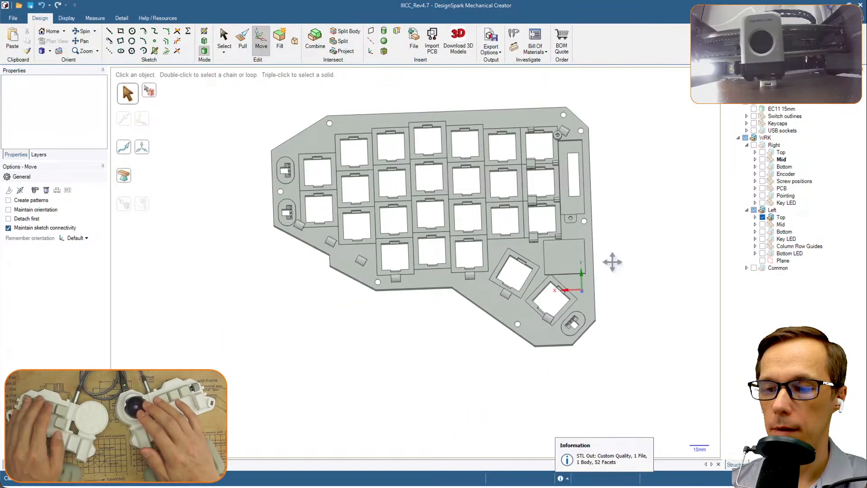
Show the left half's Mid part and check the Seed Xiao block's clearance to the wall.
left_click(763, 224)
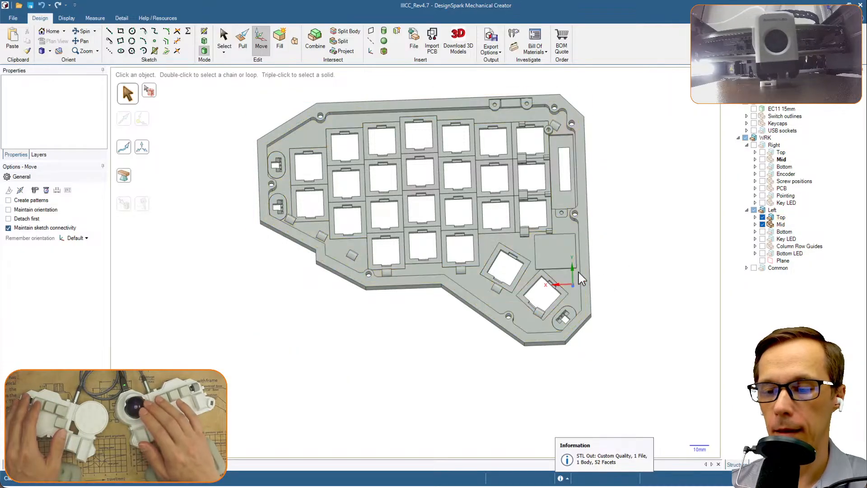
scroll(601, 272, "up", 3)
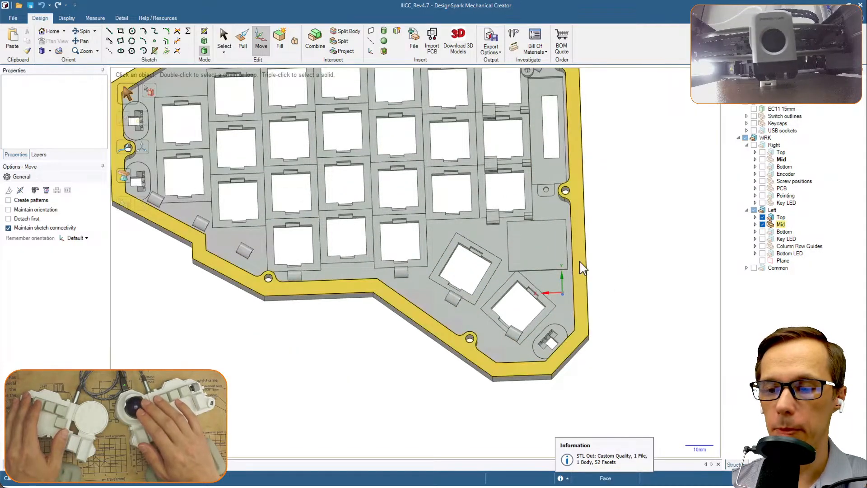
scroll(587, 267, "down", 1)
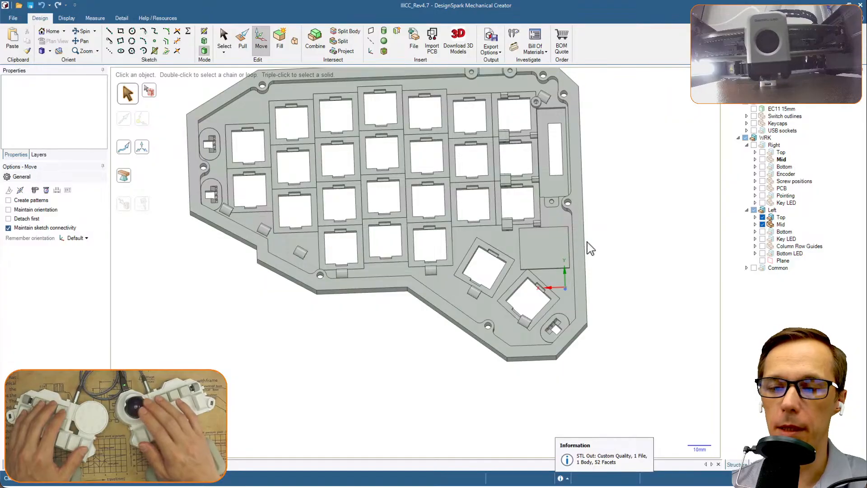
Turn the view straight onto the left plate's inner face, with the thumb key openings and Seed Xiao block in the lower part.
left_click(545, 248)
middle_click_drag(545, 248, 615, 163)
key("v")
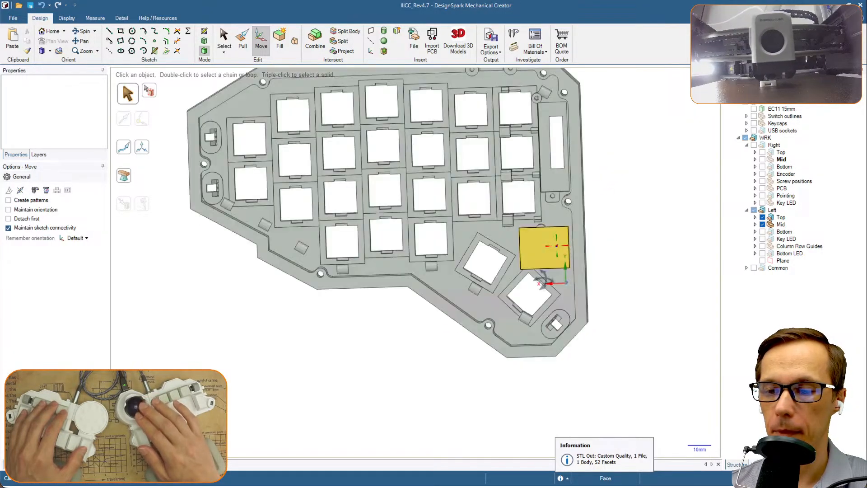
left_click(502, 224)
key("v")
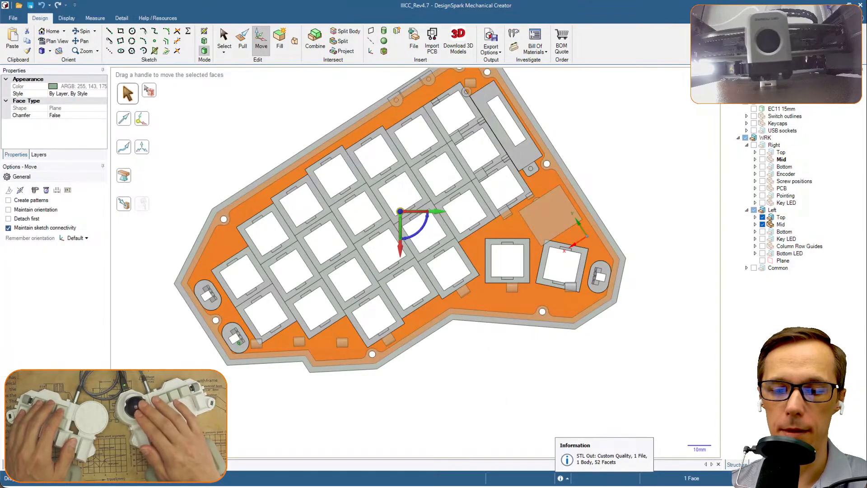
key("v")
key("v")
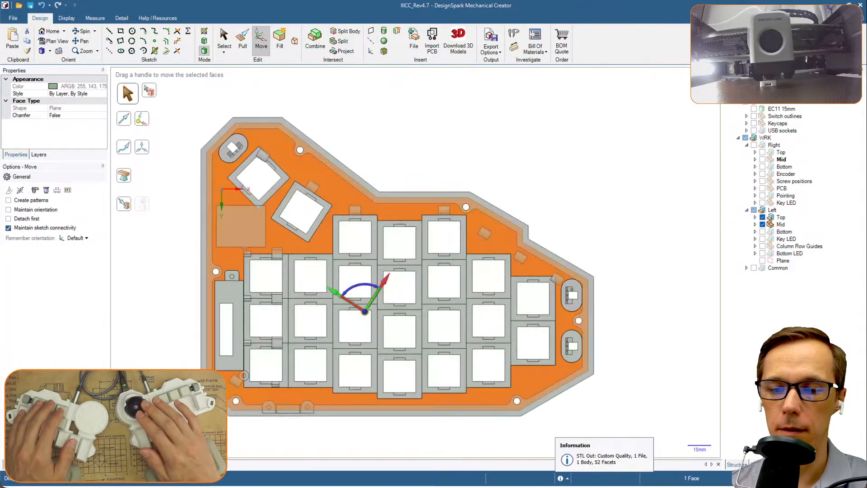
key("v")
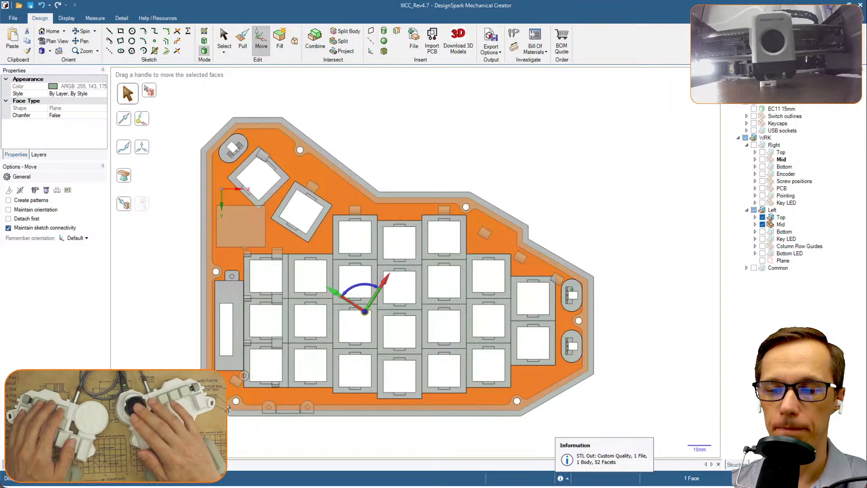
middle_click_drag(397, 267, 352, 377)
left_click(651, 268)
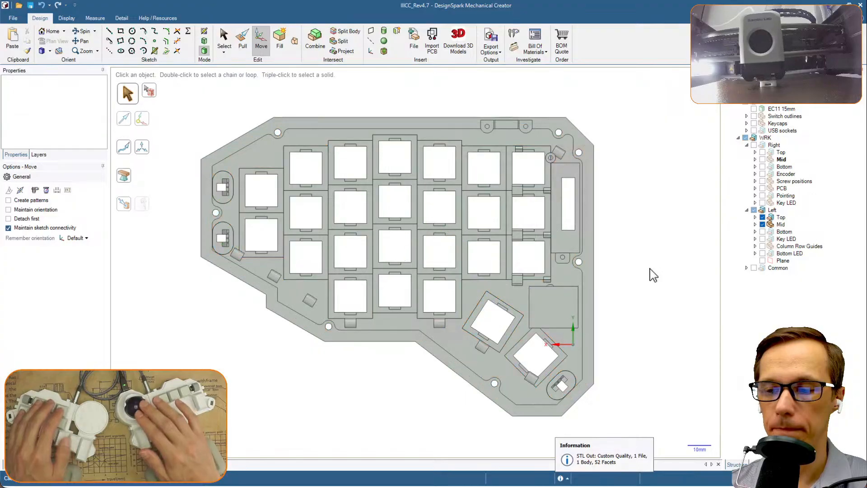
Trace two possible wire routes over the left plate between its edge connector mount and the Seed Xiao block, and clear the markings.
middle_click_drag(650, 269, 653, 249, "shift")
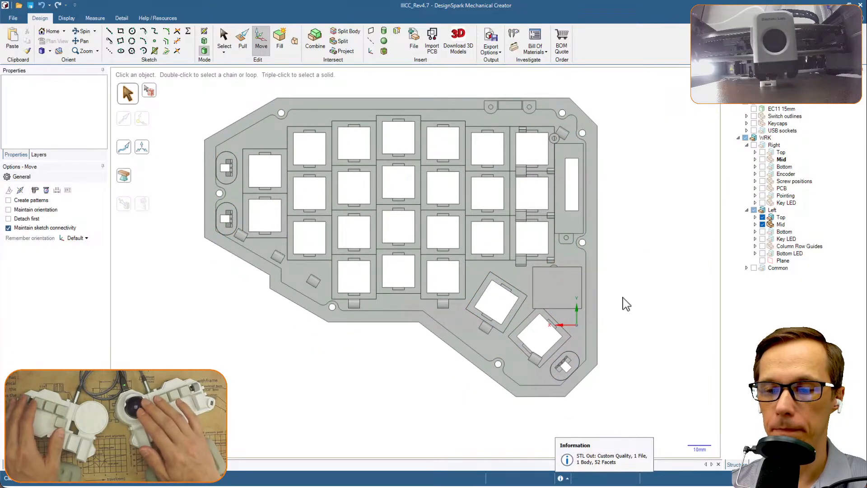
scroll(626, 304, "up", 3)
scroll(626, 304, "down", 4)
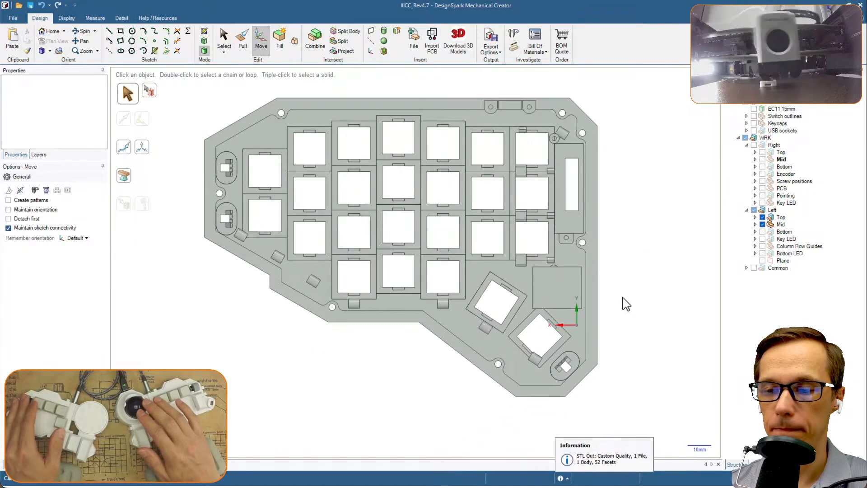
scroll(573, 298, "up", 2)
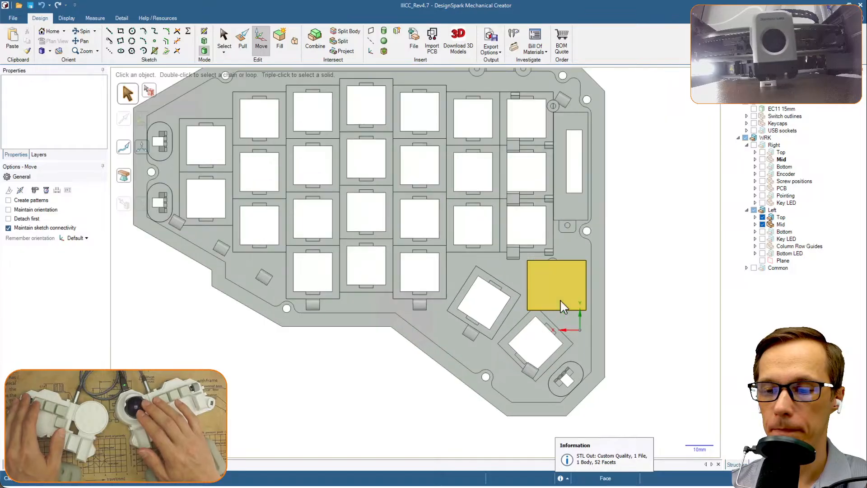
mouse_move(526, 325)
middle_mouse_down()
mouse_move(556, 301)
mouse_move(525, 338)
middle_mouse_up()
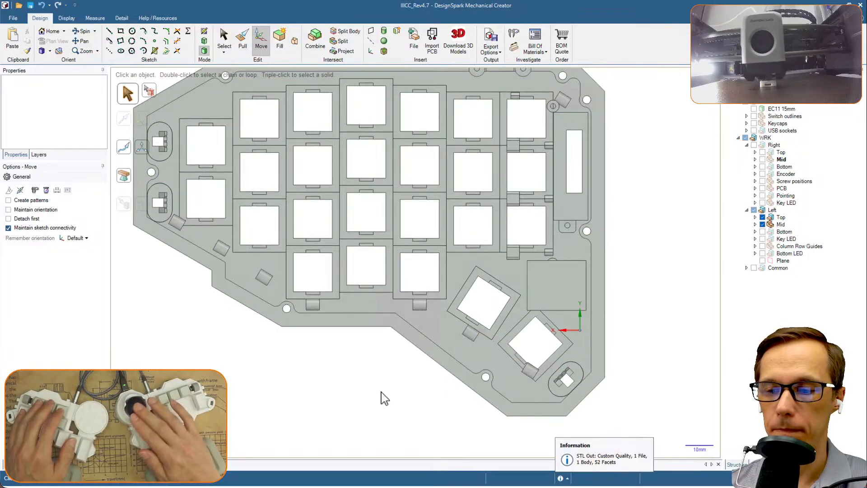
scroll(638, 293, "down", 1)
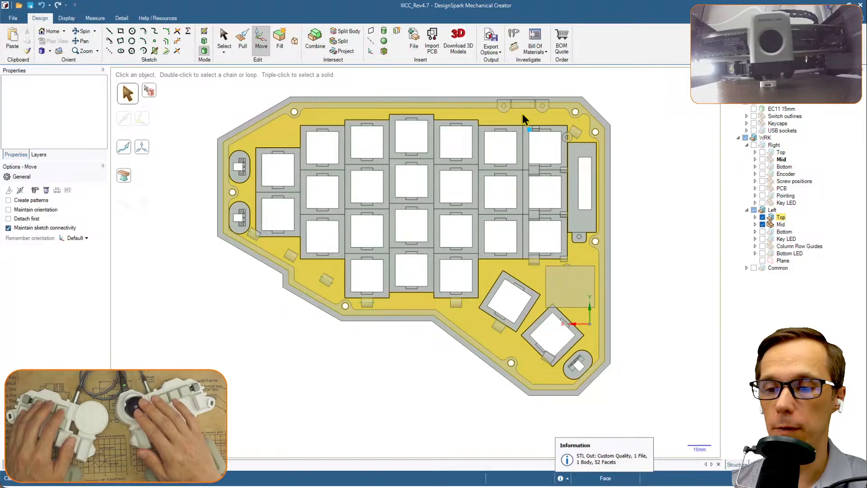
left_click_drag(522, 113, 583, 158)
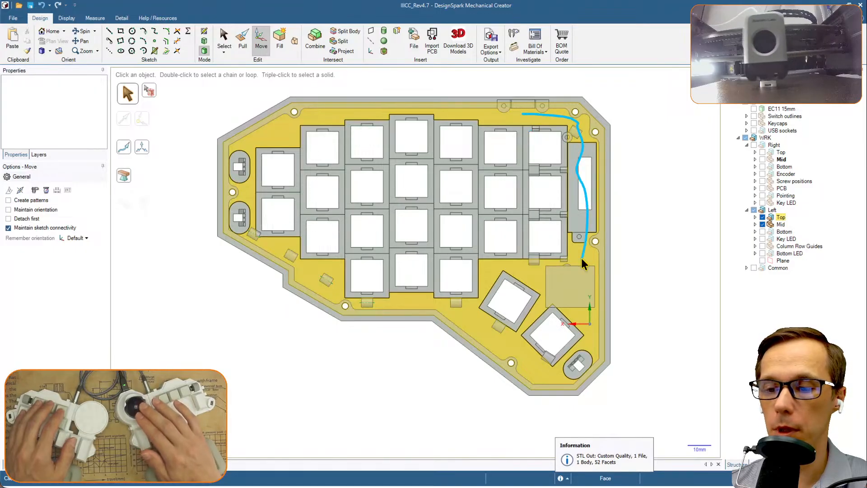
left_click(588, 178)
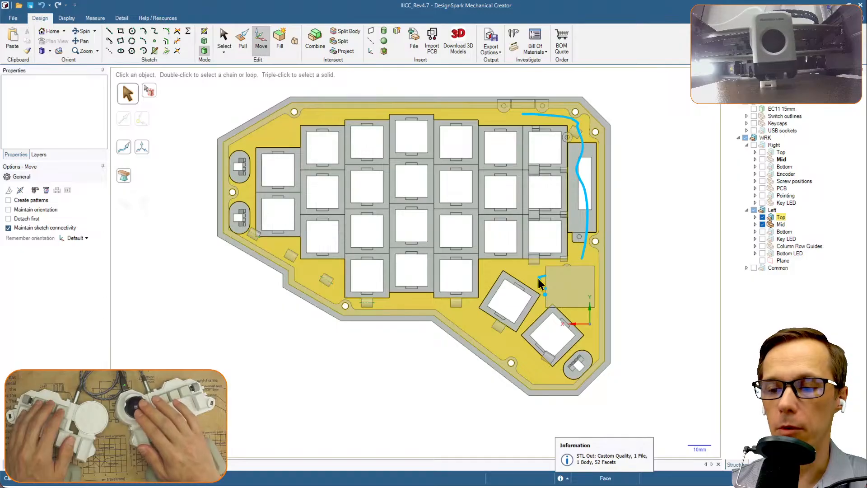
mouse_move(539, 283)
left_mouse_down()
mouse_move(563, 231)
mouse_move(560, 175)
mouse_move(464, 106)
left_mouse_up()
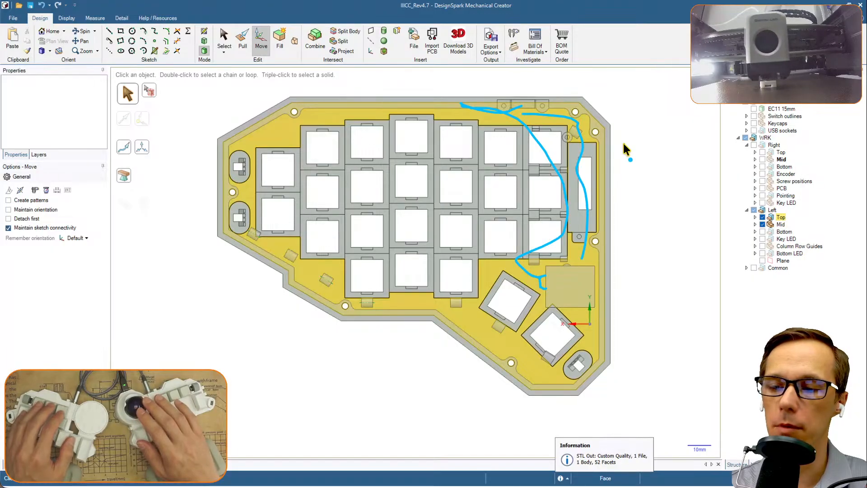
key("Escape")
Tilt the left case to inspect its walls, and turn the view straight onto the rim face of its Mid part.
mouse_move(579, 165)
middle_mouse_down()
mouse_move(585, 187)
mouse_move(426, 137)
mouse_move(458, 199)
mouse_move(453, 140)
mouse_move(458, 149)
middle_mouse_up()
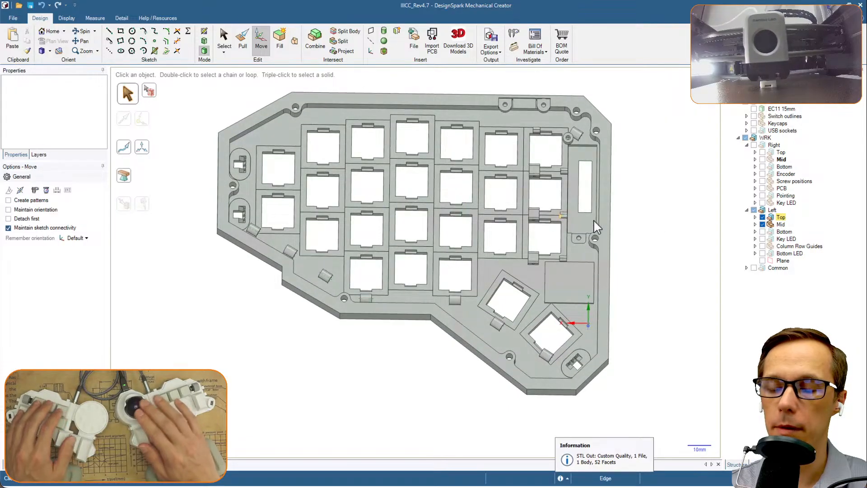
middle_click_drag(630, 238, 636, 212)
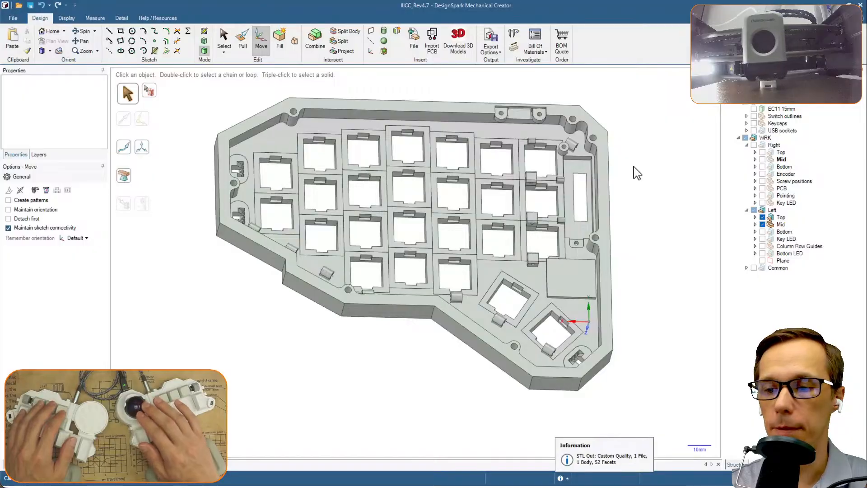
left_click(603, 237)
left_click(601, 231)
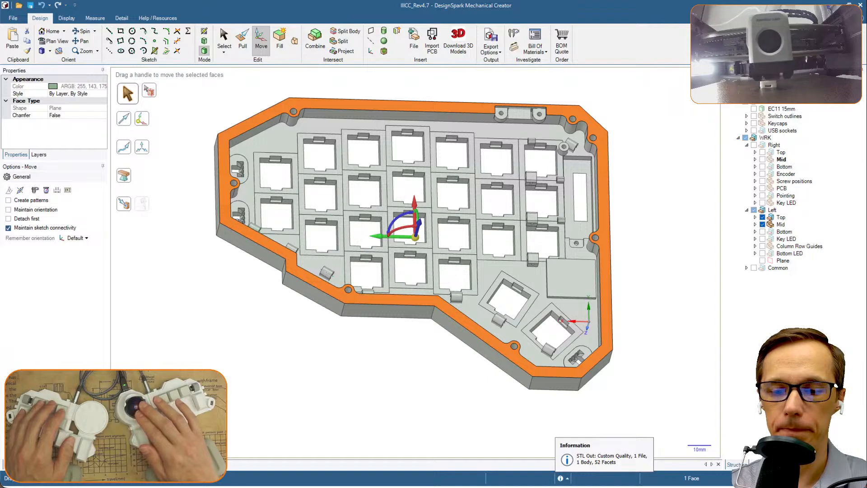
key("v")
left_click(707, 265)
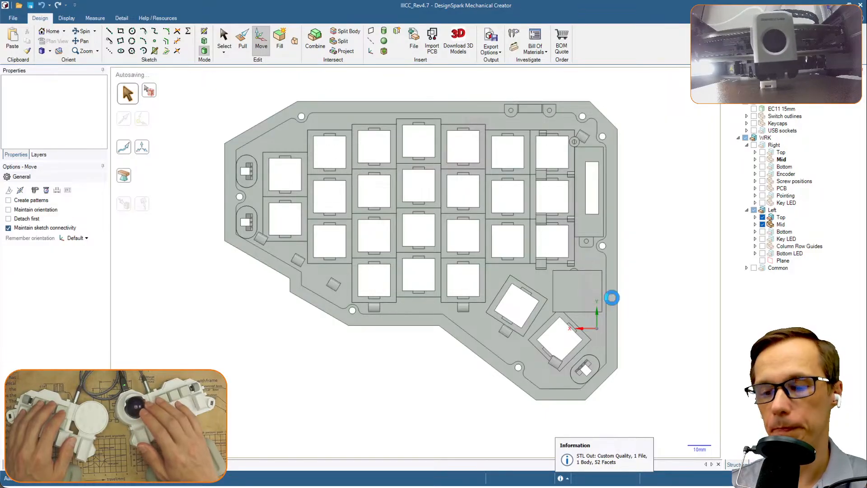
Move the Seed Xiao block about 2 mm away from the thumb keys, toward the rectangular slot cutout.
left_click(587, 289)
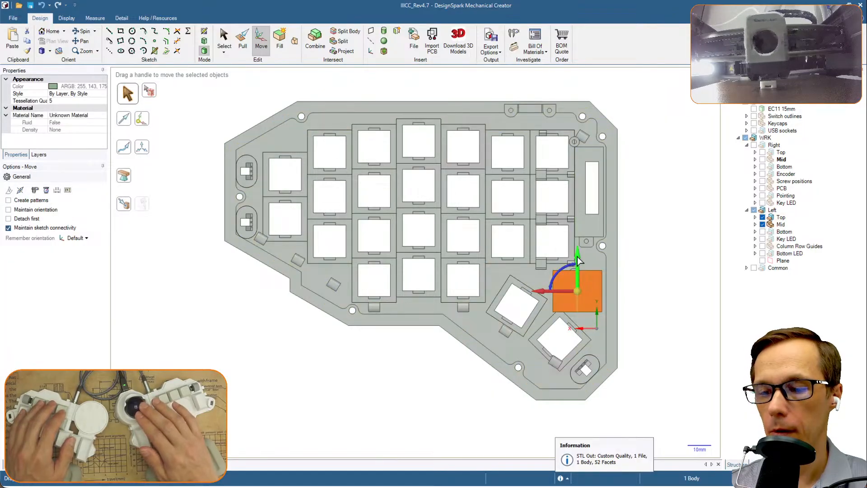
left_click_drag(577, 256, 579, 252)
left_click(633, 282)
scroll(616, 294, "up", 2)
scroll(617, 294, "down", 3)
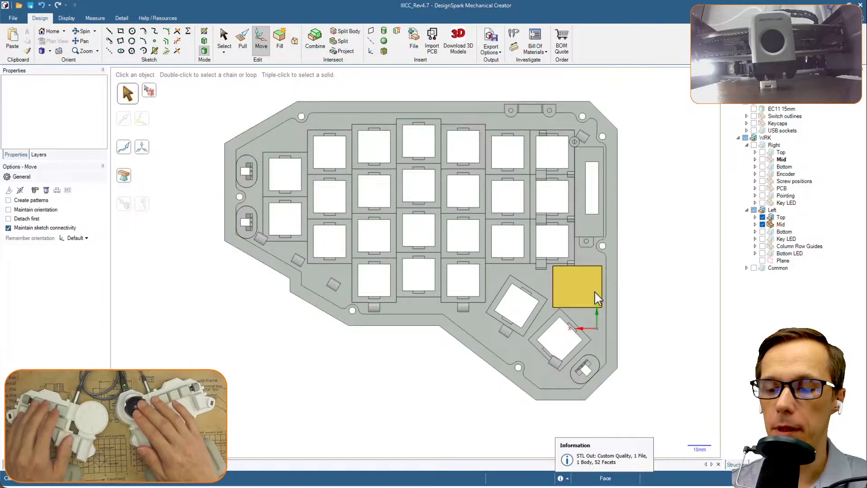
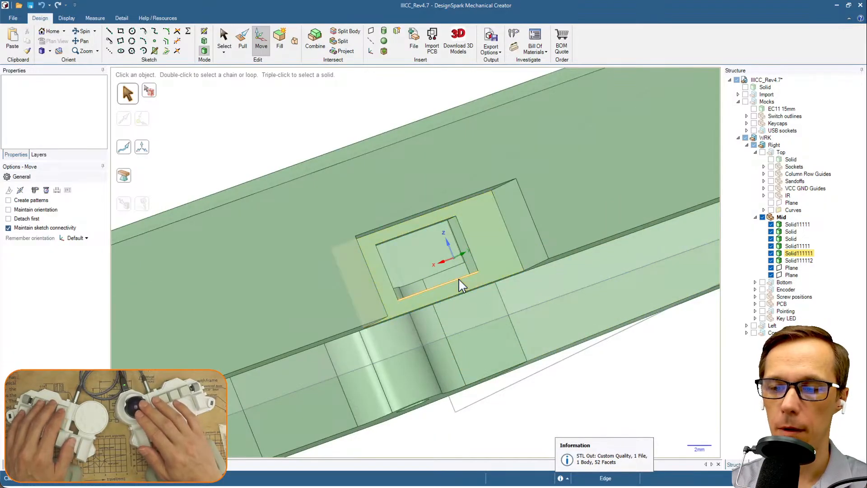
Measure from the connector opening's lower and upper edges to the surrounding recess in the right half's Mid part.
left_click(459, 278)
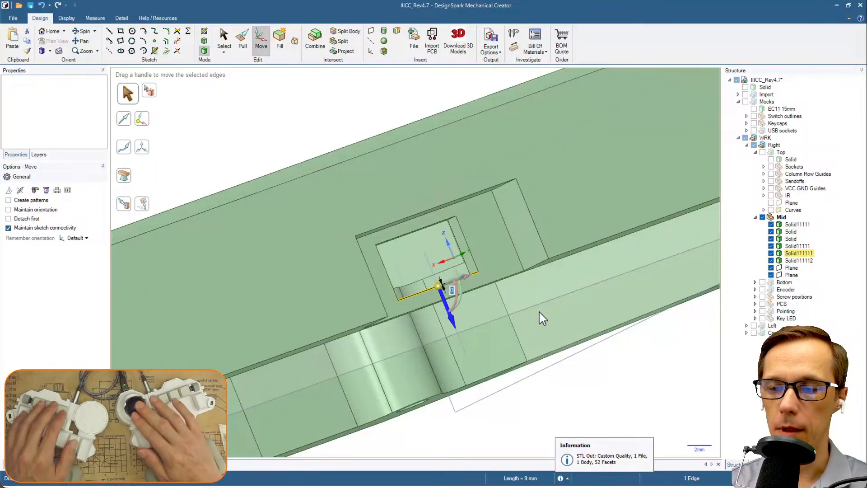
middle_click_drag(538, 311, 526, 299)
middle_click_drag(440, 263, 451, 279)
middle_click_drag(426, 237, 419, 261)
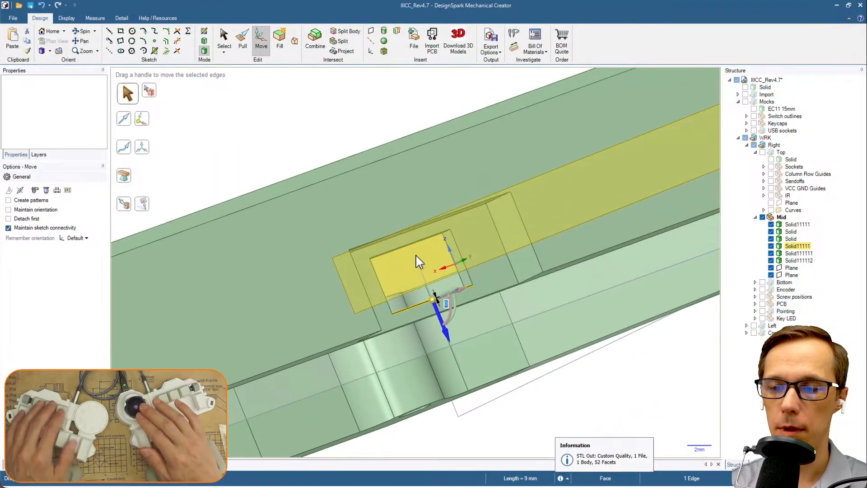
left_click(413, 244)
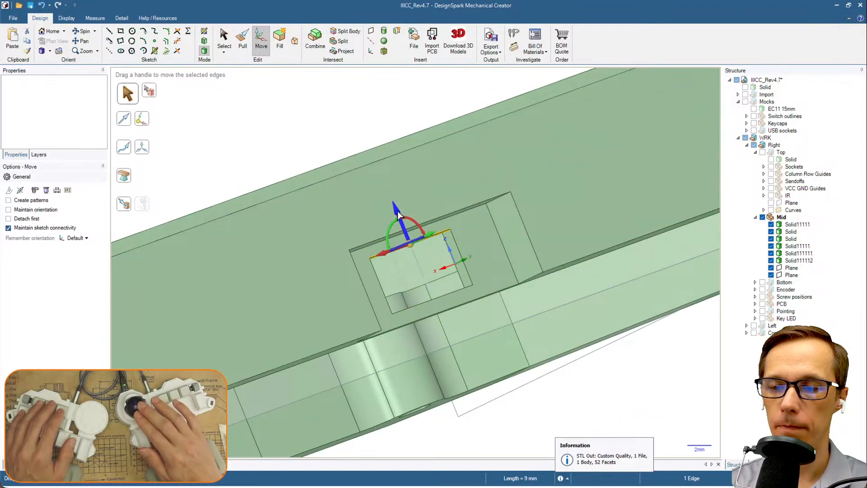
left_click(414, 186)
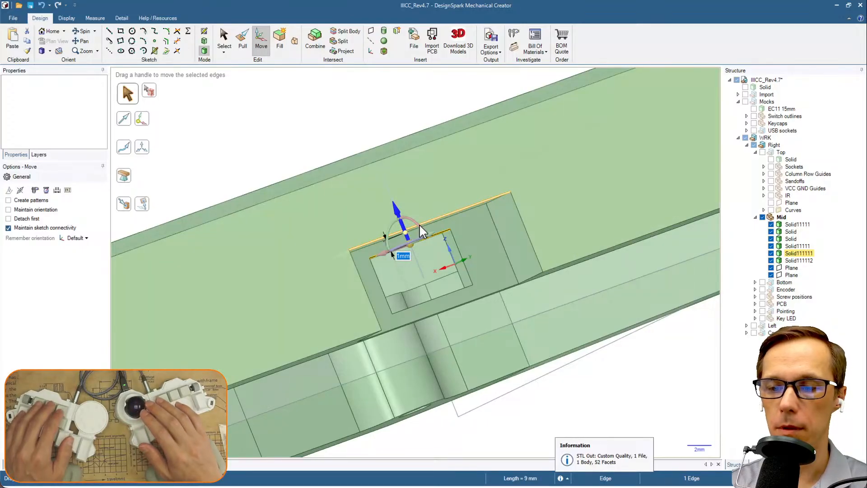
left_click(333, 129)
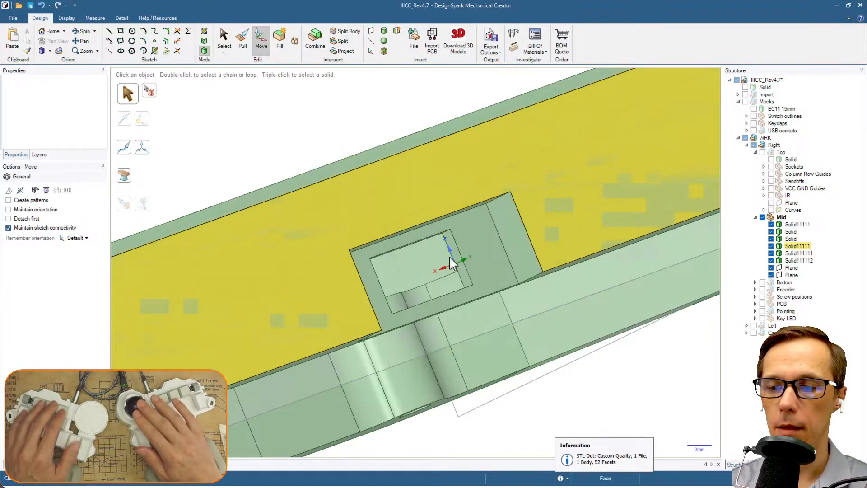
Move the upper face of the recess around the connector opening 0.2 mm away from the opening.
middle_click_drag(441, 247, 445, 248)
middle_click_drag(397, 182, 471, 224, "shift")
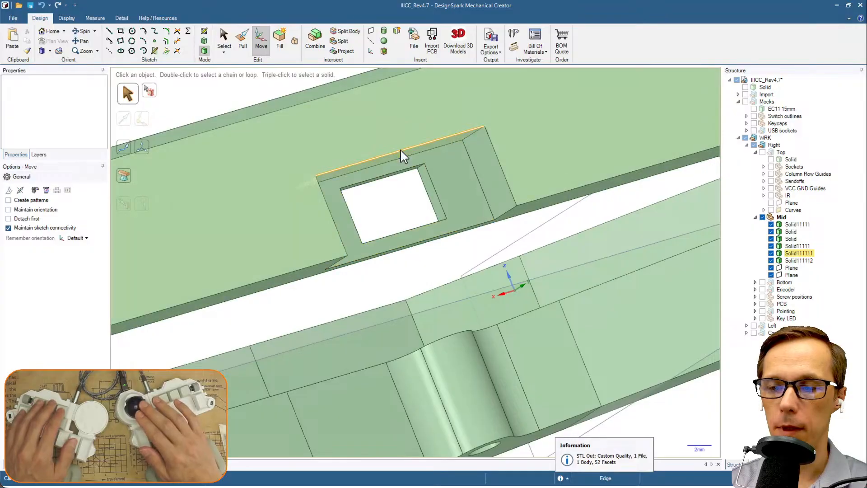
left_click(402, 152)
left_click(402, 190)
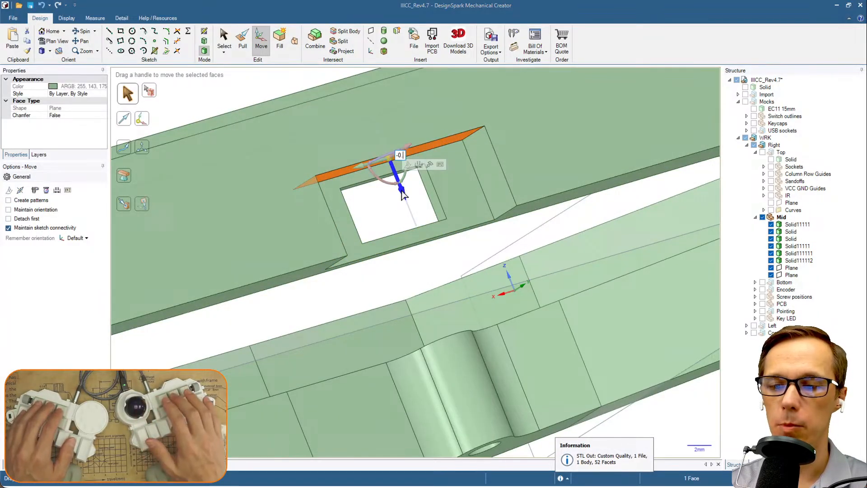
key("Return")
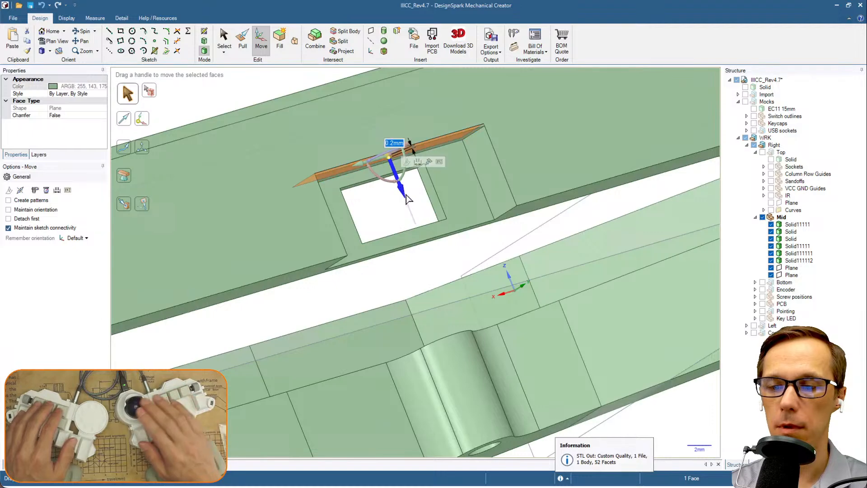
left_click(493, 246)
middle_click_drag(391, 175, 422, 184)
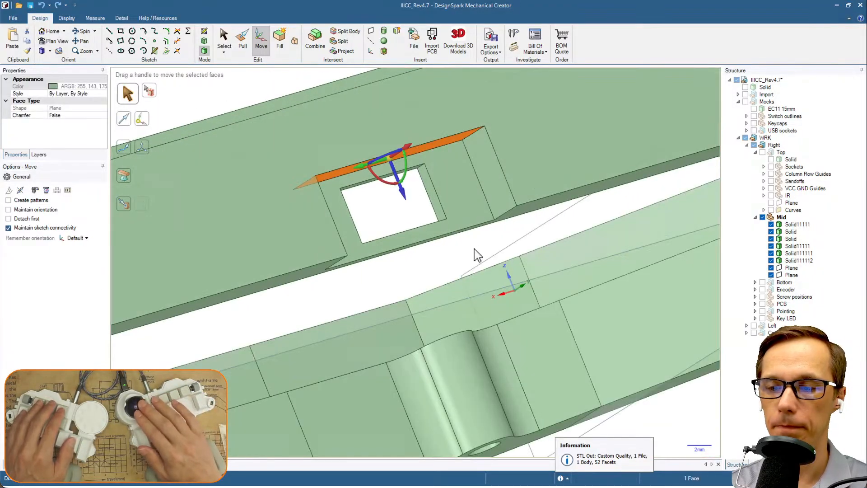
left_click(476, 254)
Examine the recess's upper face and both wall openings from the outside of the right half's Mid part.
middle_click_drag(464, 231, 409, 179)
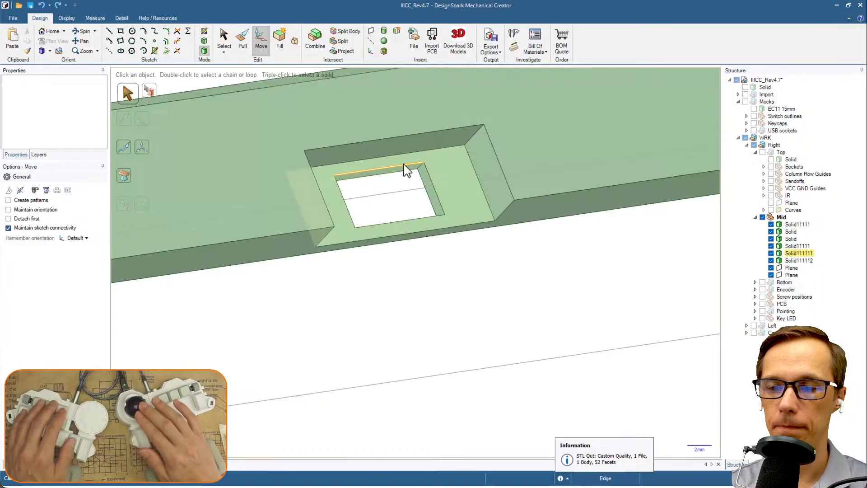
left_click(401, 144)
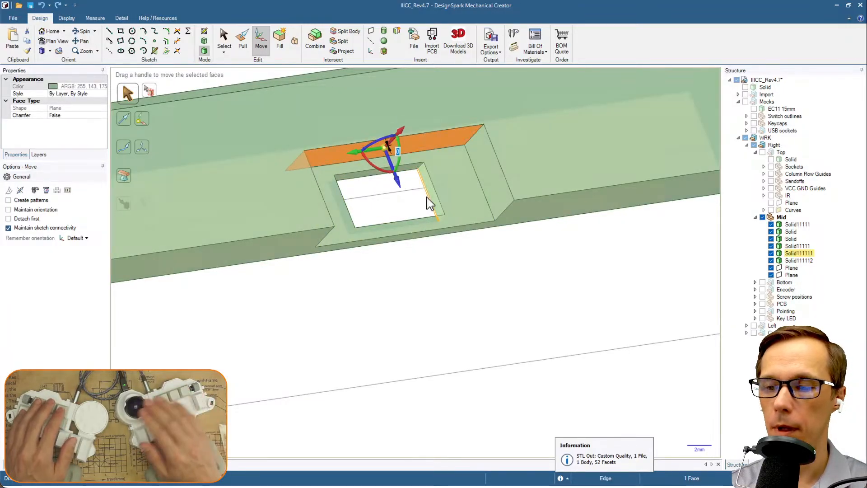
left_click(578, 245)
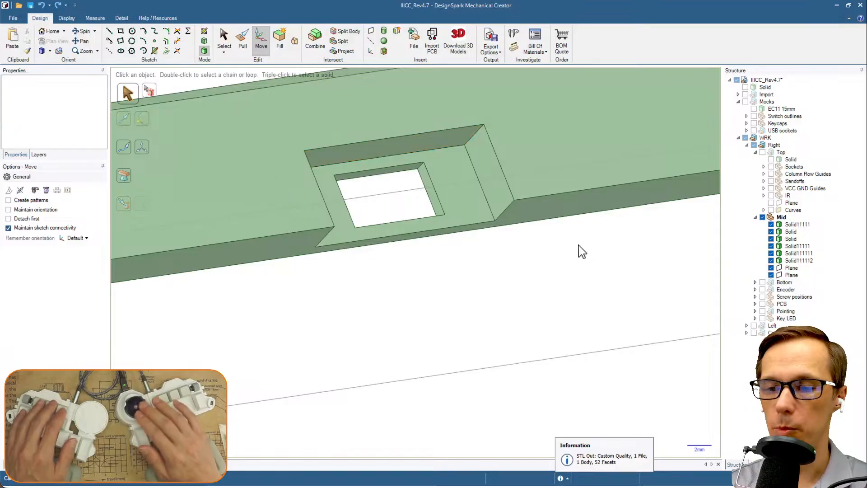
middle_click_drag(539, 254, 424, 240)
scroll(542, 264, "down", 5)
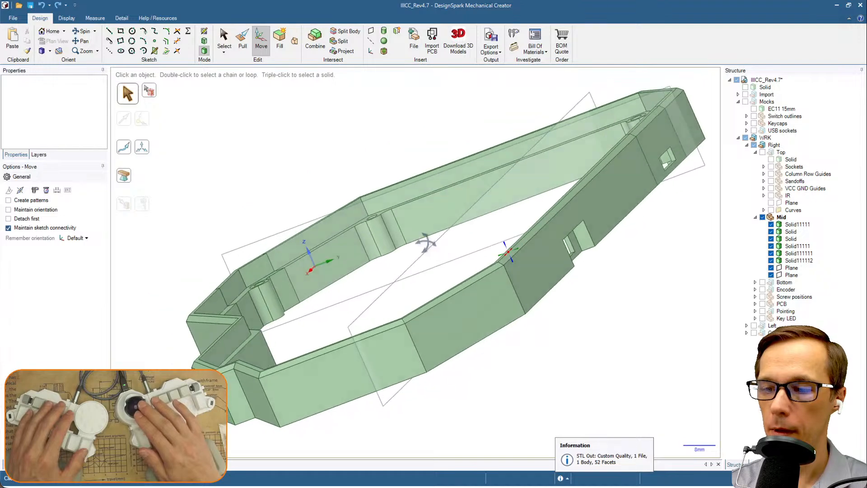
middle_click_drag(674, 246, 573, 253)
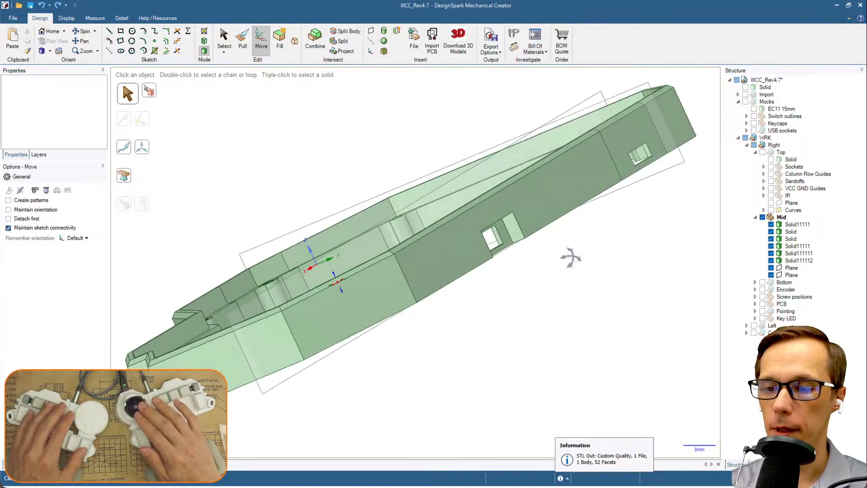
triple_click(573, 186)
left_click(640, 261)
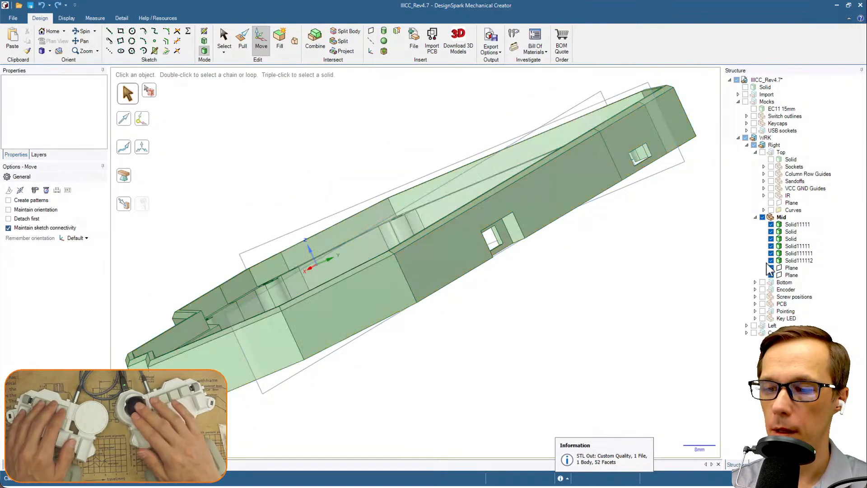
Hide the right half's Mid part and delete its two construction planes.
left_click(763, 218)
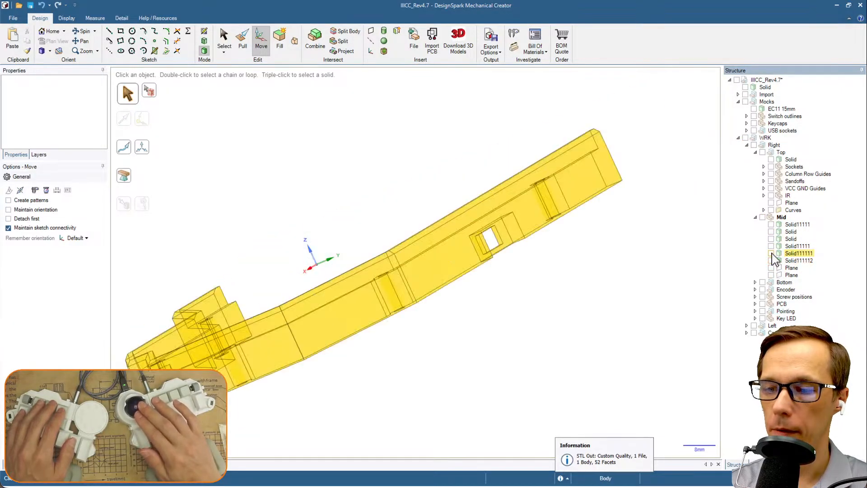
left_click(790, 269)
key("Delete")
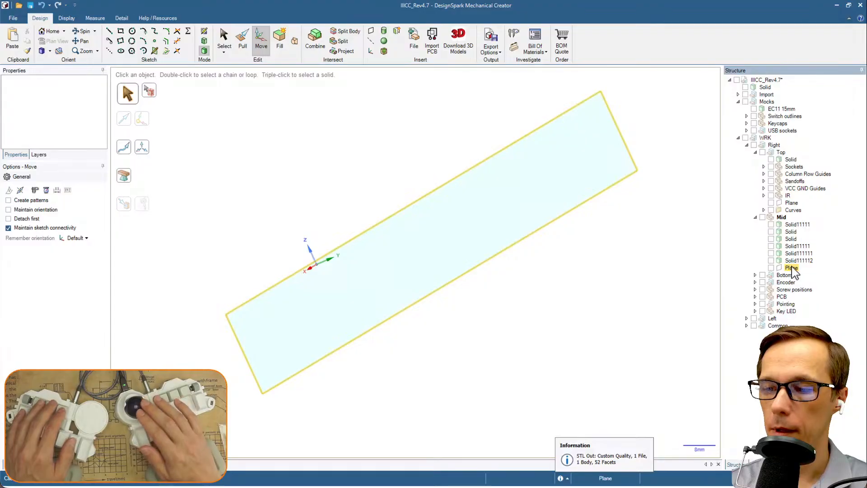
left_click(791, 268)
key("Delete")
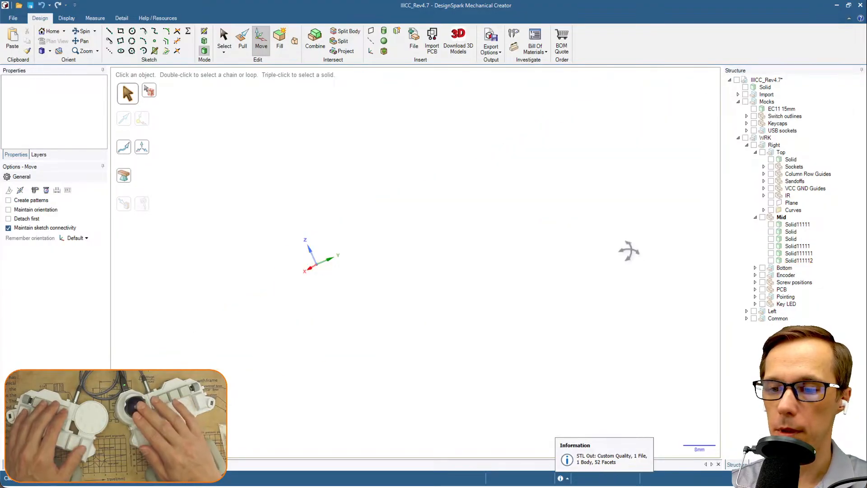
Show only the complete wall frame body, the second Solid11111, of the right half's Mid part and view it from all around.
scroll(611, 257, "down", 1)
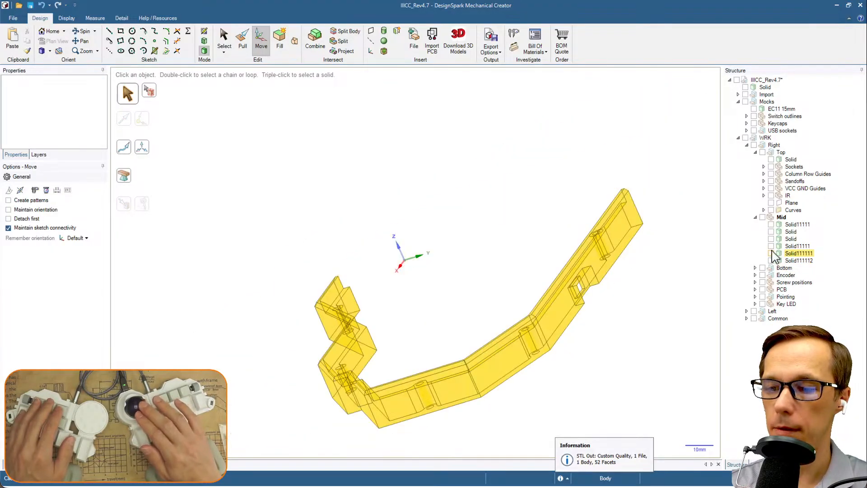
left_click(772, 246)
left_click(588, 284)
middle_click_drag(599, 282, 655, 256)
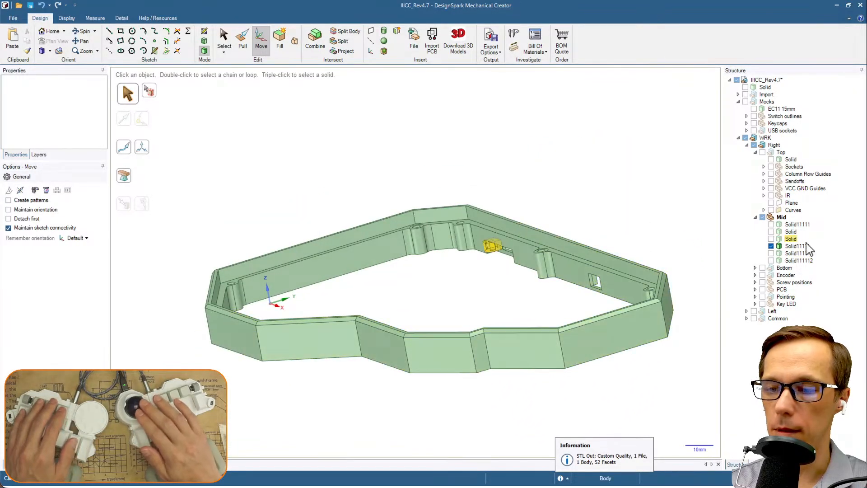
Delete the three surplus bodies from the right half's Mid part: the first and third Solid11111 and Solid111112.
left_click(796, 253)
key("Delete")
left_click(797, 224)
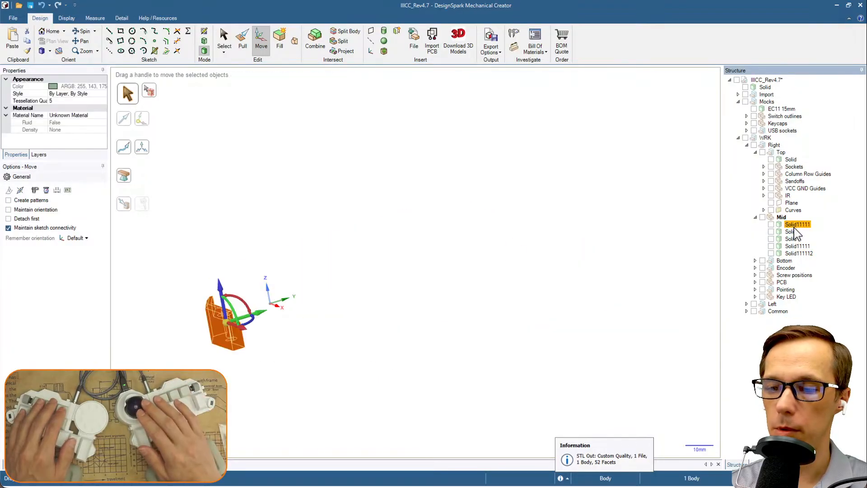
key("Delete")
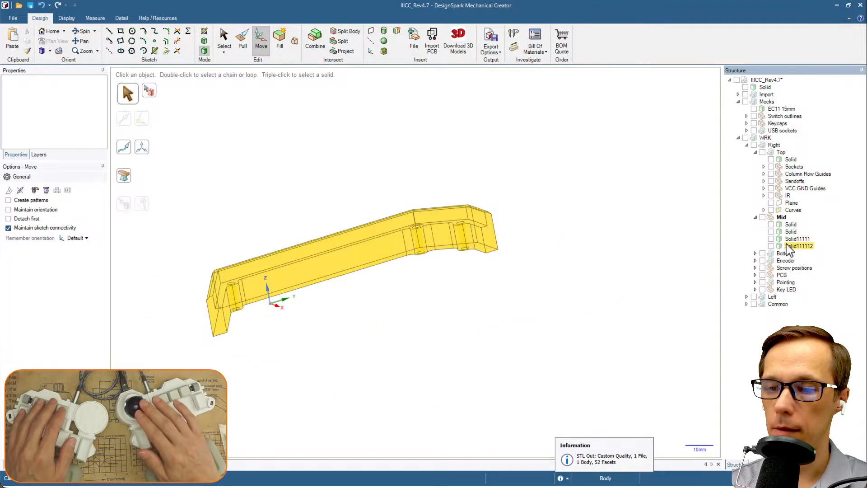
left_click(799, 247)
key("Delete")
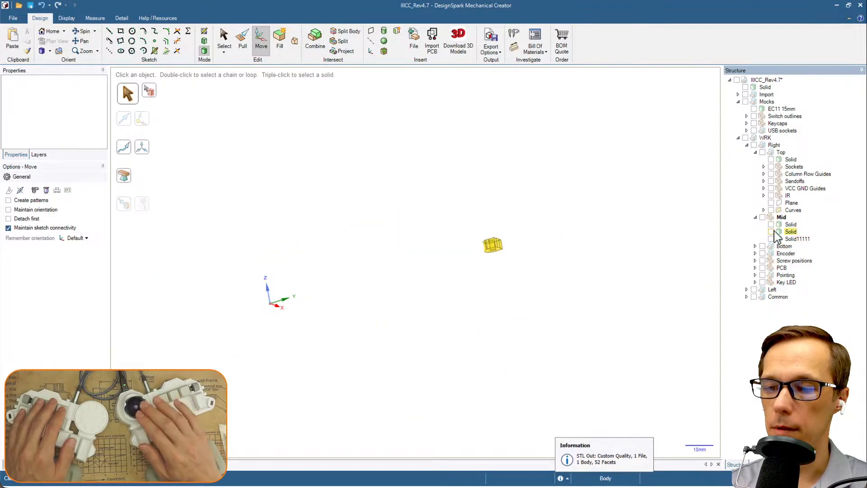
Show the right half's Mid part and move the upper face of the recess around the connector opening a further 0.2 mm away from the opening.
left_click(763, 217)
middle_click_drag(445, 265, 333, 251)
middle_click_drag(483, 265, 558, 277)
middle_click_drag(628, 305, 579, 273)
scroll(579, 273, "up", 5)
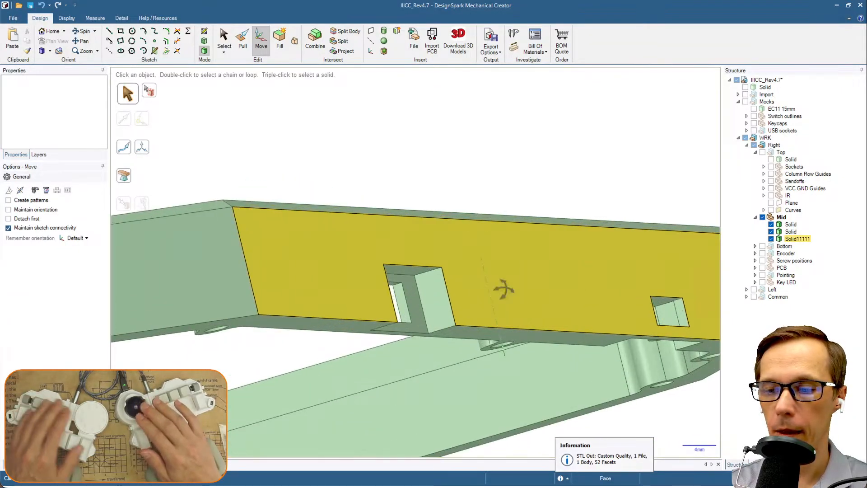
left_click(345, 231)
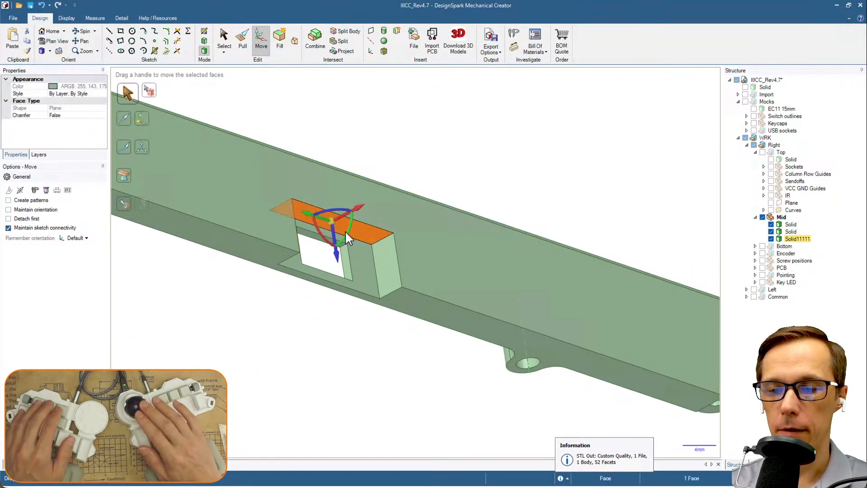
left_click(337, 254)
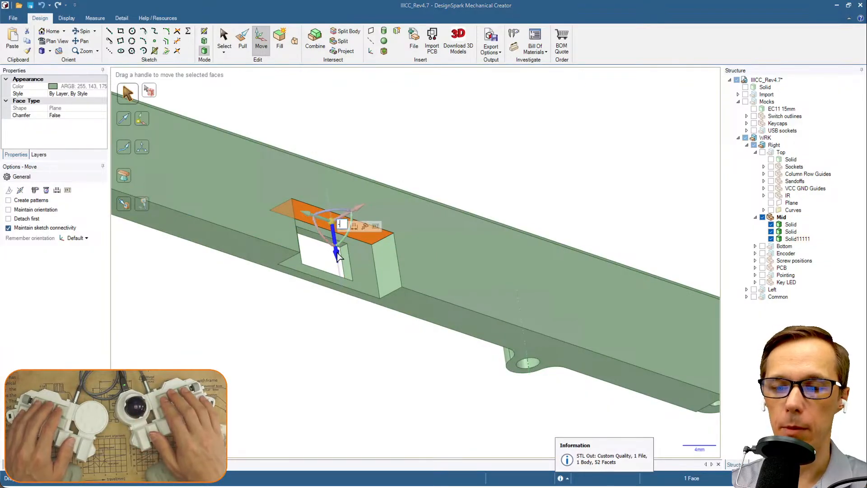
key("Return")
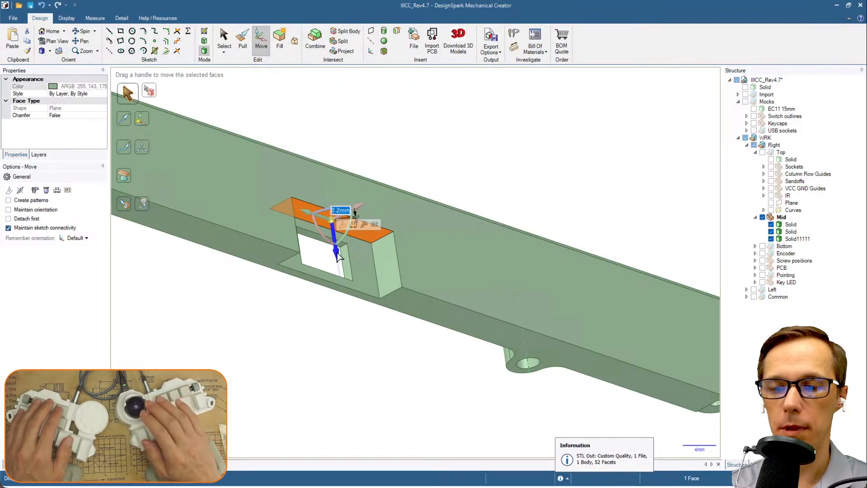
left_click(413, 165)
Check the gap between the connector opening's upper edge and the recess's upper face on the right half's Mid part.
scroll(400, 229, "down", 1)
middle_click_drag(404, 258, 356, 304)
scroll(357, 304, "up", 3)
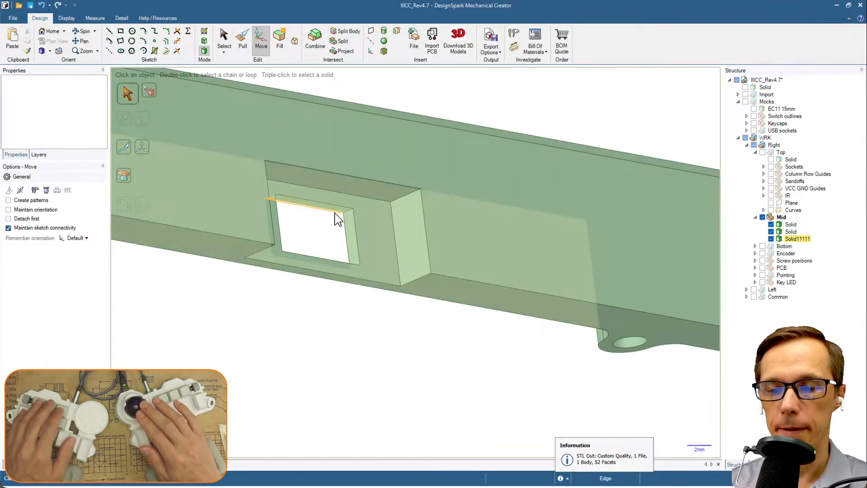
left_click(337, 212)
left_click(309, 165)
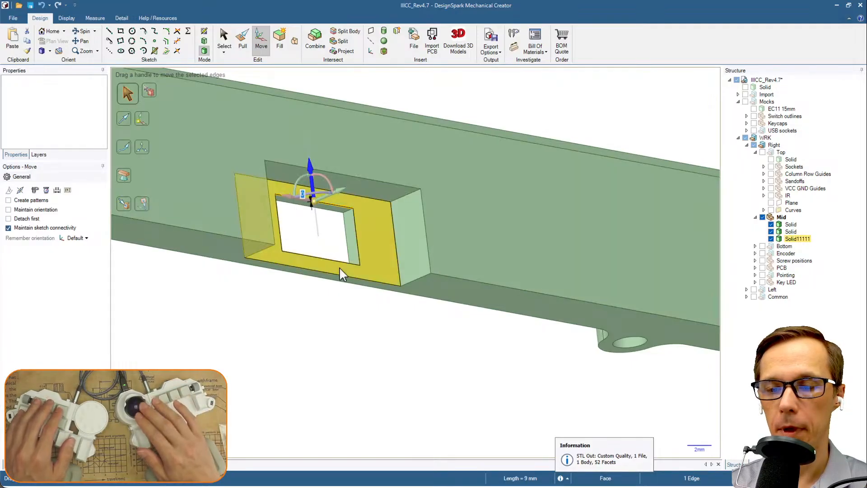
left_click(323, 293)
middle_click_drag(338, 218, 338, 186)
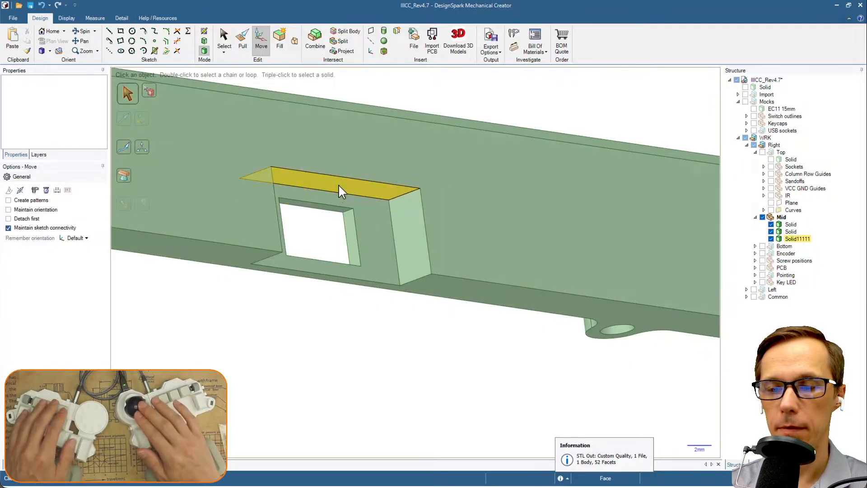
Examine the recess's upper face against the surrounding wall, from above and from the outside of the Mid frame.
left_click(338, 182)
scroll(338, 182, "down", 2)
middle_click_drag(309, 228, 309, 255)
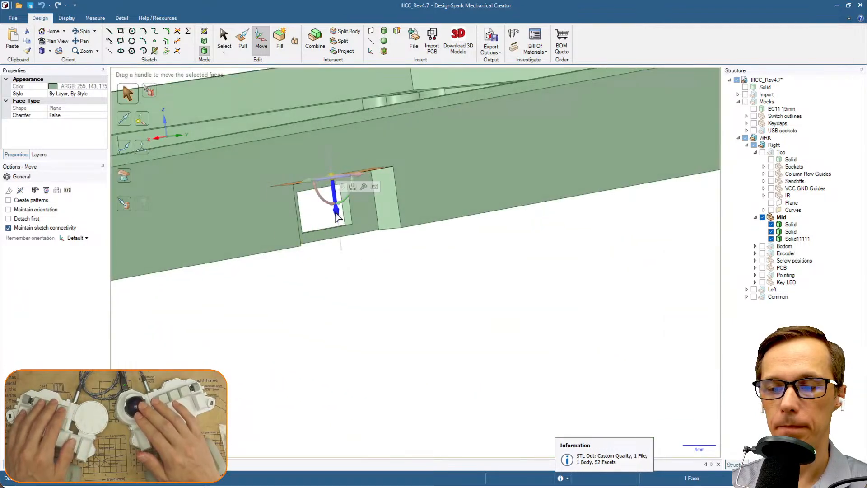
middle_click_drag(337, 212, 372, 227)
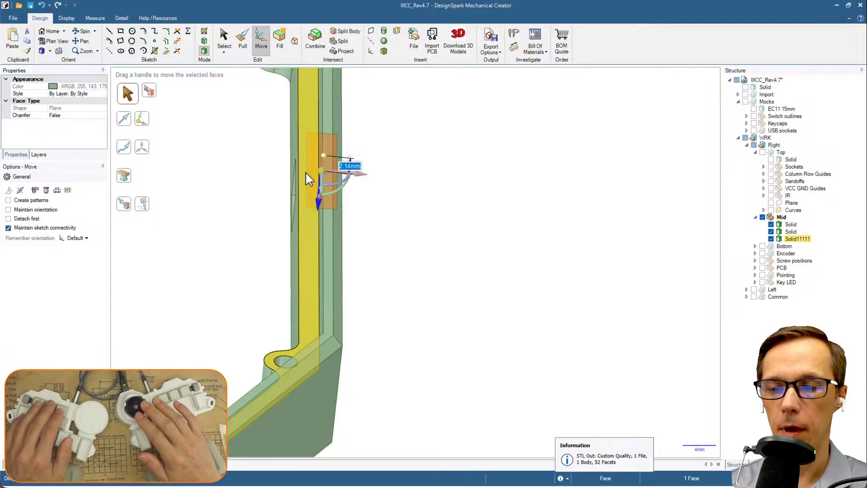
scroll(385, 201, "down", 3)
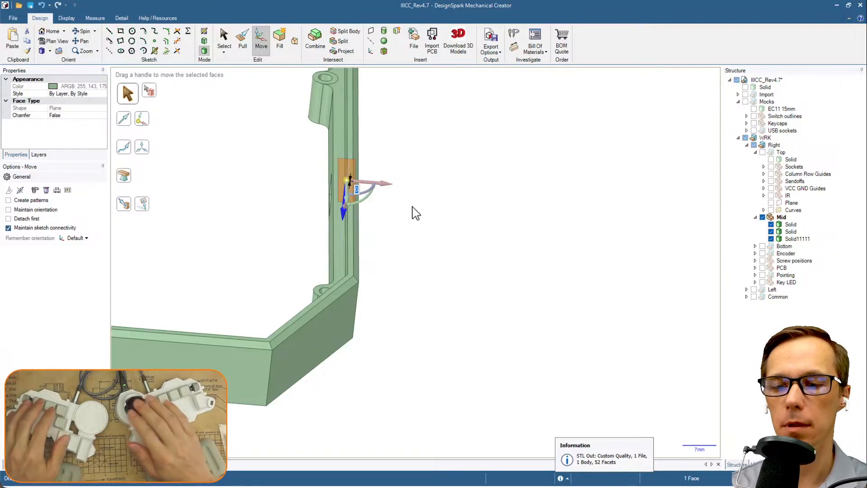
left_click(401, 220)
scroll(402, 213, "down", 2)
mouse_move(411, 212)
middle_mouse_down("shift")
mouse_move(476, 234)
mouse_move(382, 224)
mouse_move(468, 213)
mouse_move(478, 177)
mouse_move(379, 217)
mouse_move(322, 206)
mouse_move(389, 229)
mouse_move(409, 205)
mouse_move(400, 224)
middle_mouse_up("shift")
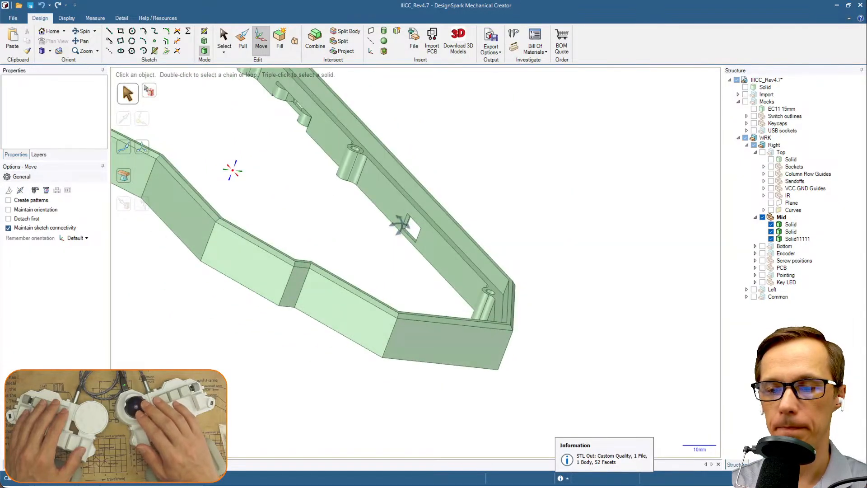
middle_click_drag(401, 224, 258, 184)
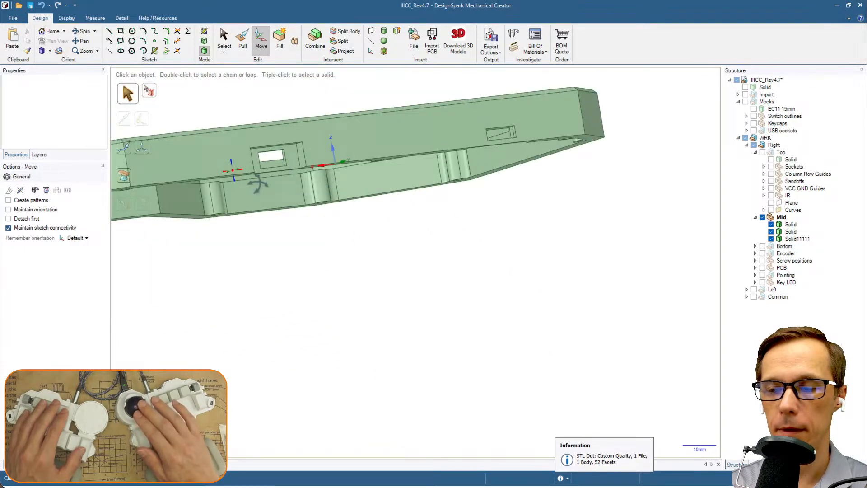
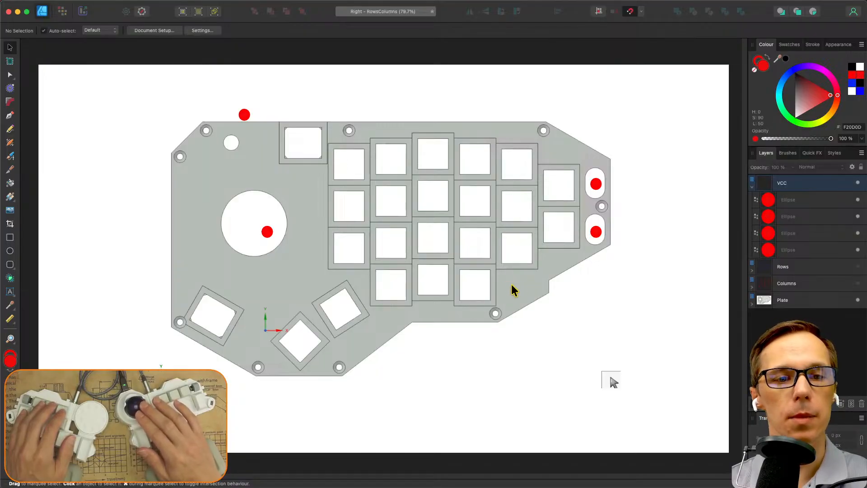
In Affinity Designer, duplicate the lower red VCC dot at the plate's outer end and place the copy below the adjacent three-key column.
left_click(596, 232)
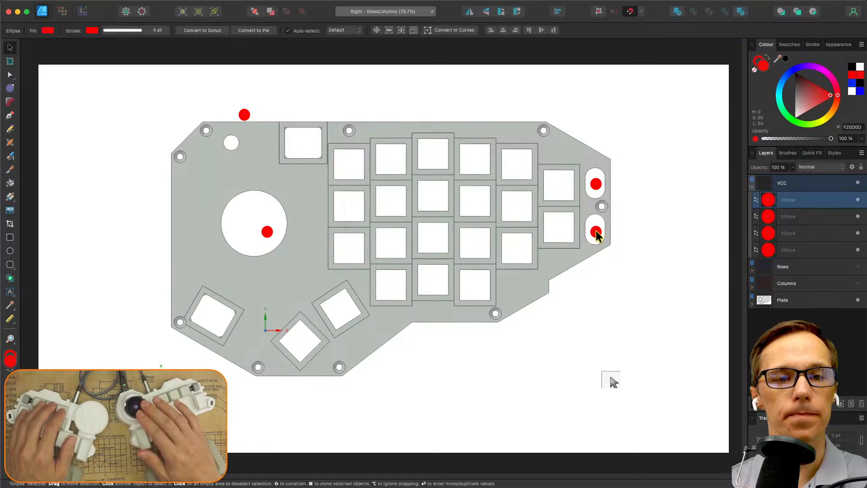
key("super+j")
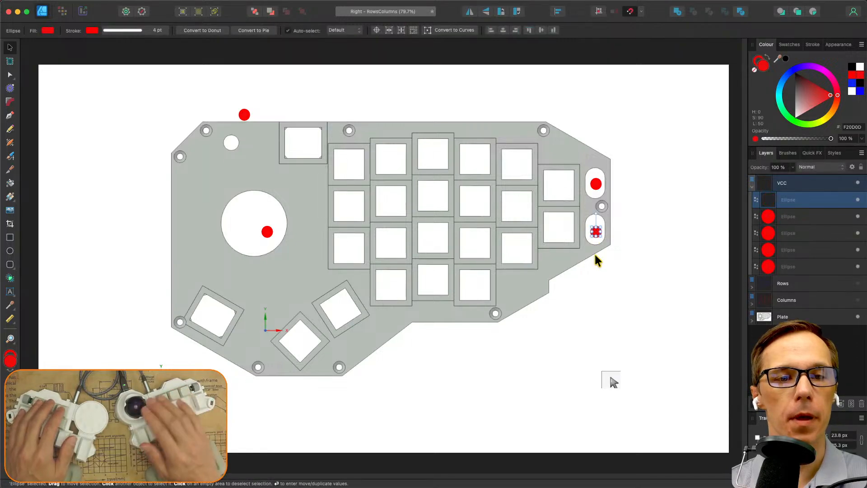
left_click_drag(596, 235, 518, 292)
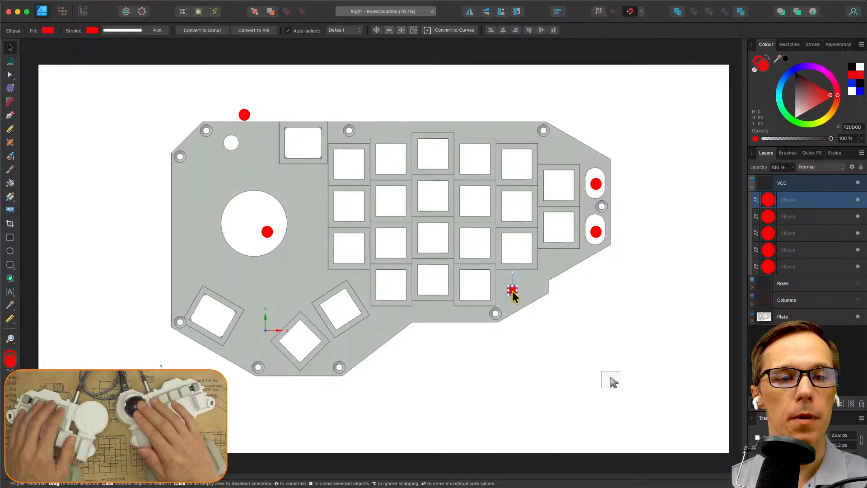
left_click(572, 323)
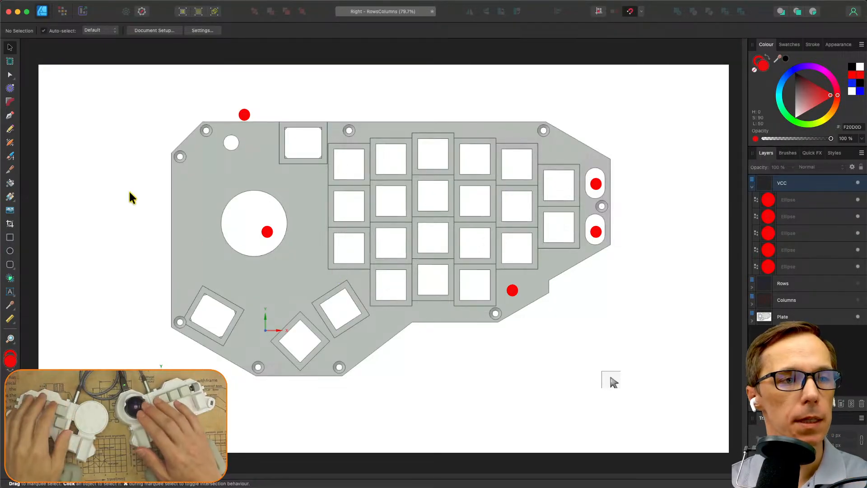
Draw a red VCC line with the Pen tool from the plate's upper edge, around the outer corner screw hole, to the upper slot's dot.
left_click(10, 115)
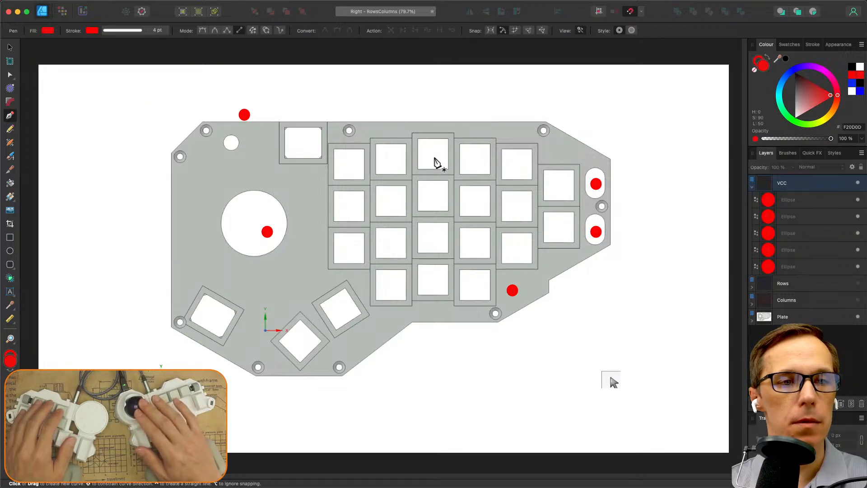
left_click(444, 128)
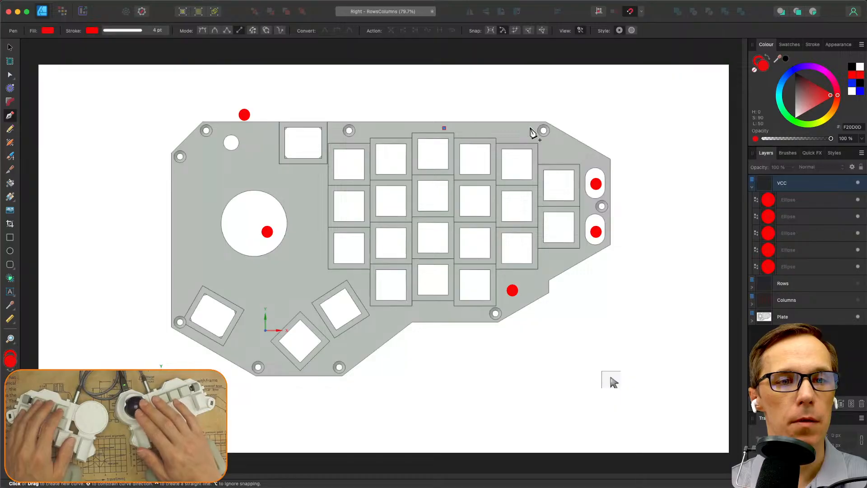
left_click(532, 128)
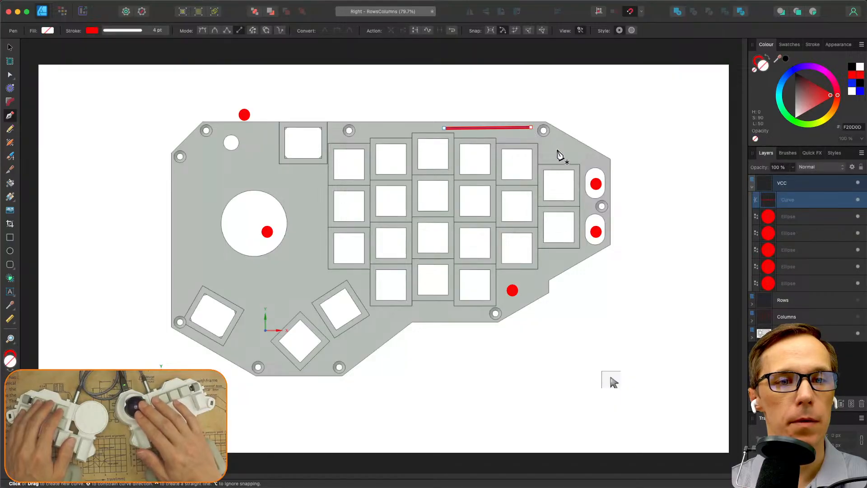
left_click(558, 149)
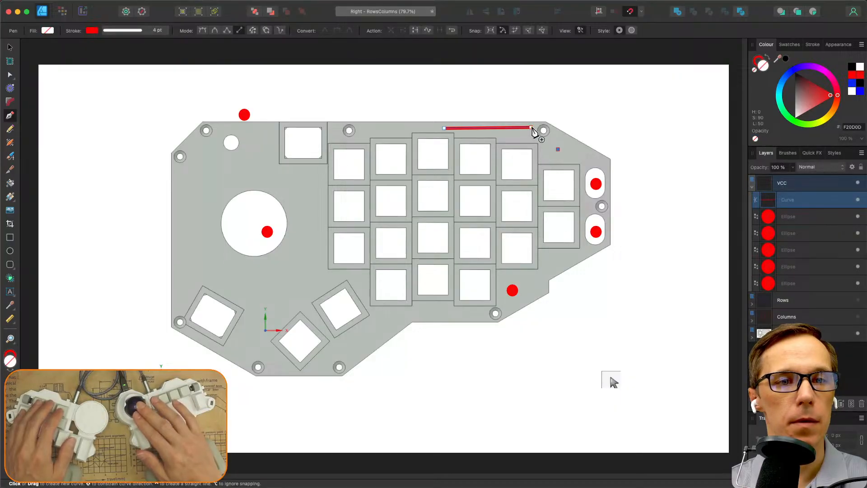
left_click(532, 129)
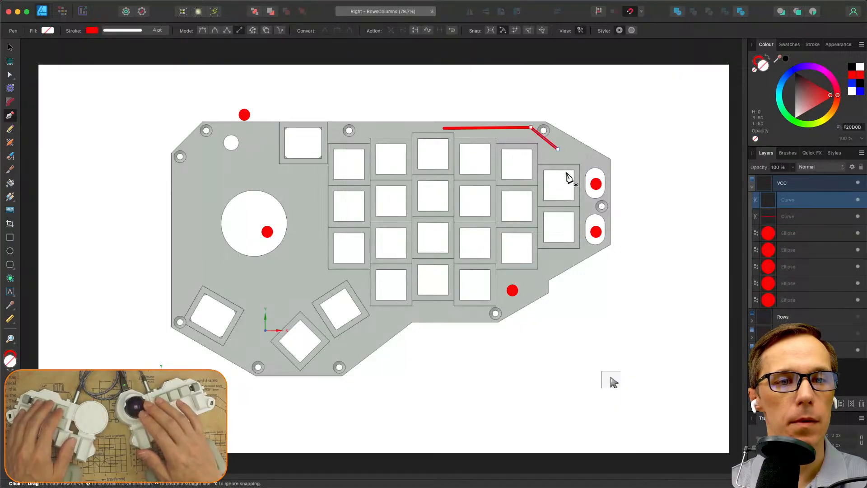
left_click(559, 150)
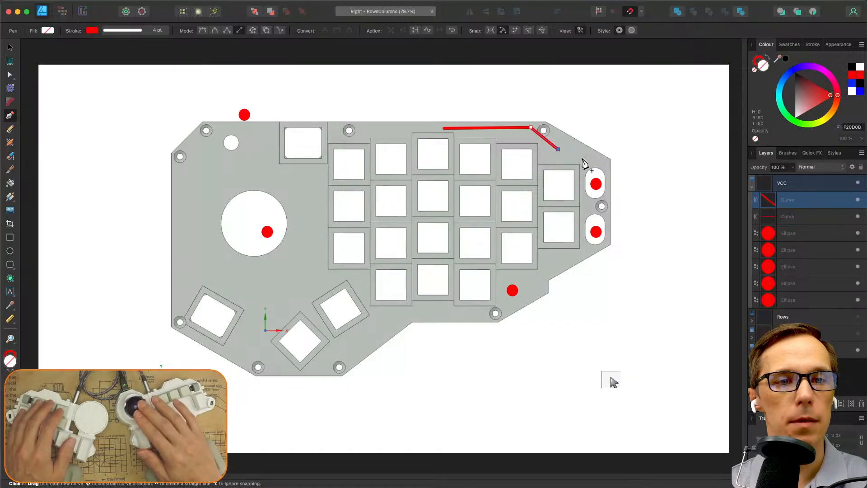
left_click(593, 160)
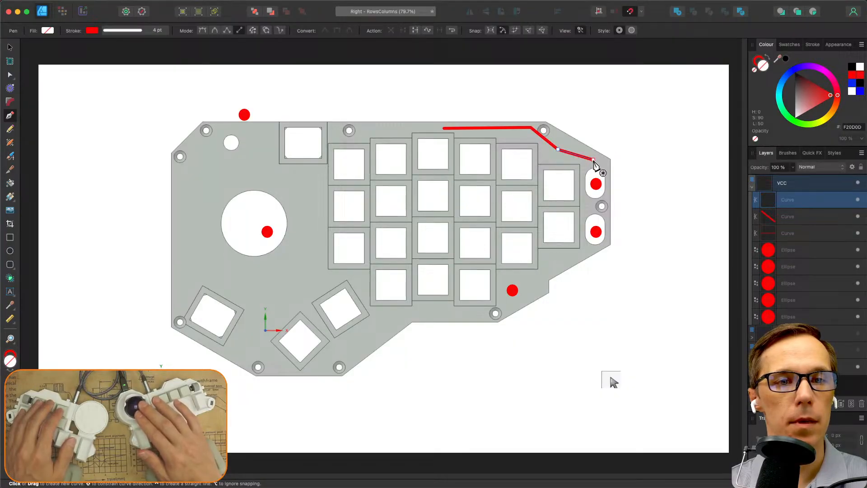
left_click(597, 185)
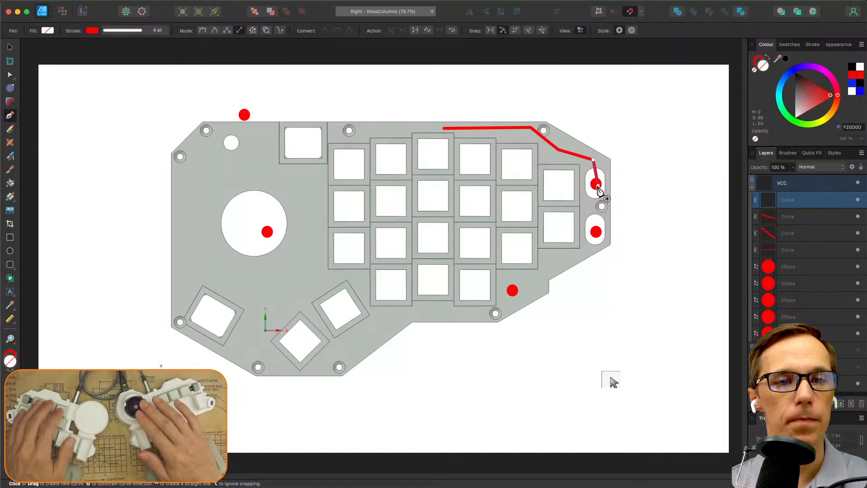
Continue the red VCC line from the upper slot's dot through the lower slot's dot to the duplicated dot below the keys.
left_click(597, 185)
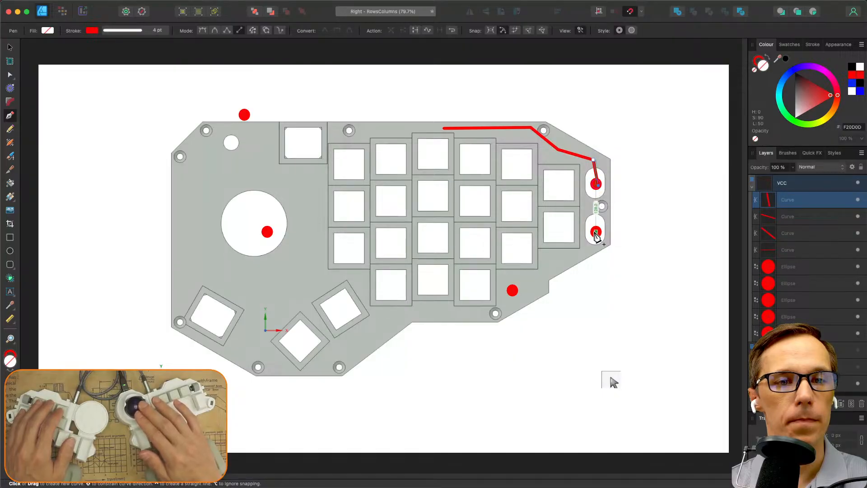
left_click(596, 231)
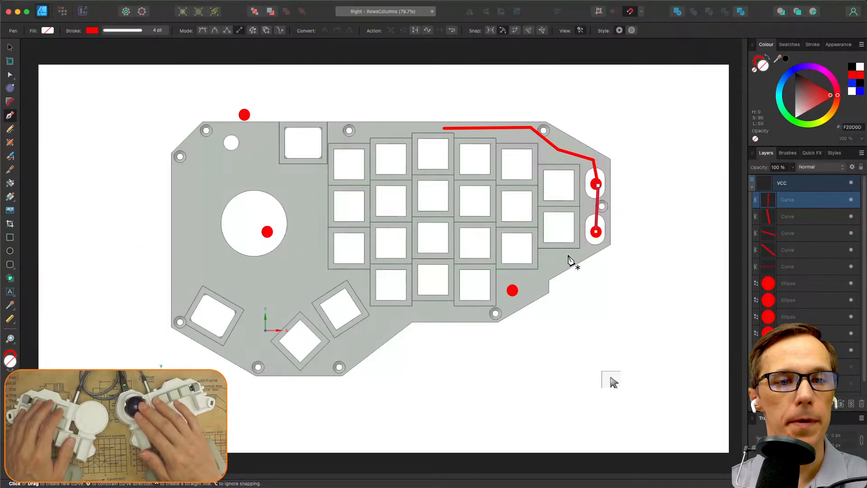
left_click(514, 291)
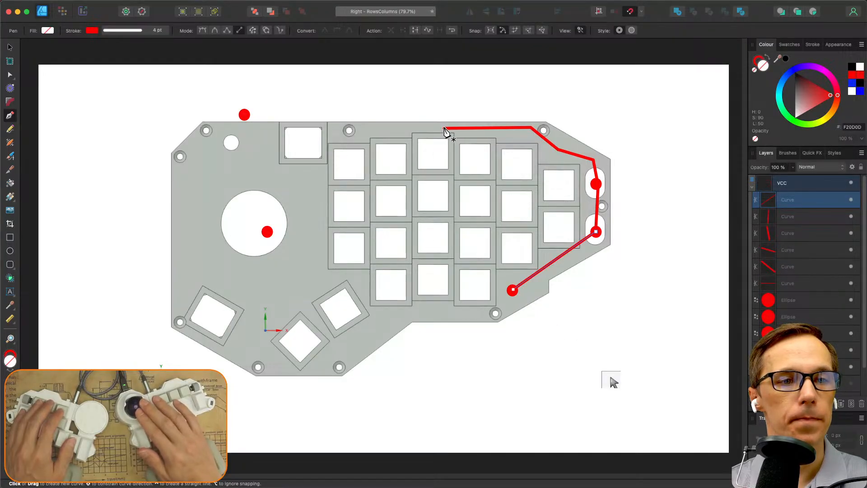
Extend the VCC line along the plate's upper edge to the dot above the plate and branch it to the dot in the large round hole.
left_click(250, 130)
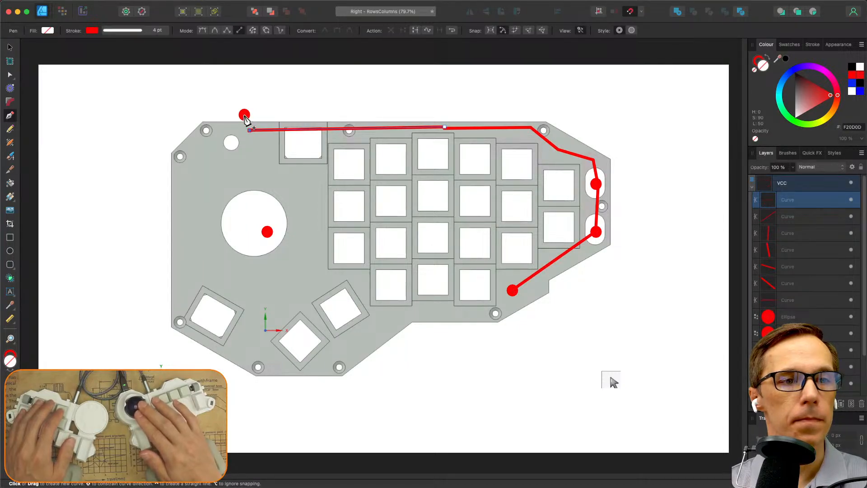
left_click(245, 115)
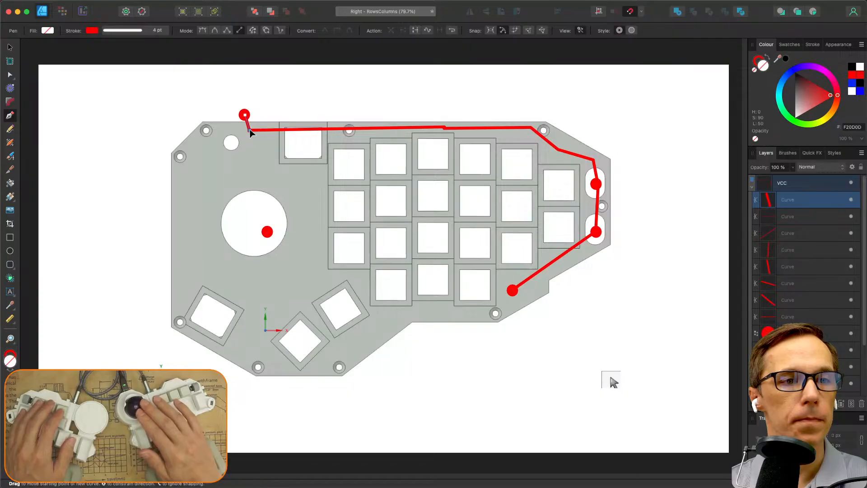
left_click(268, 232)
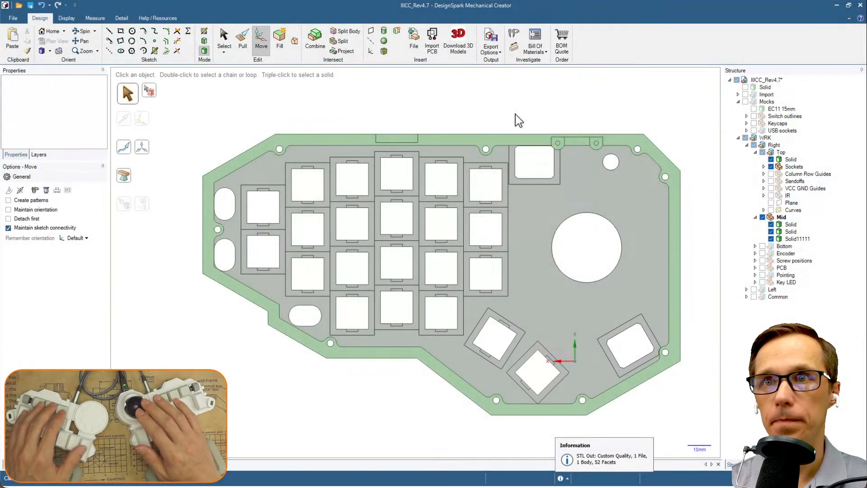
middle_click_drag(513, 114, 507, 72)
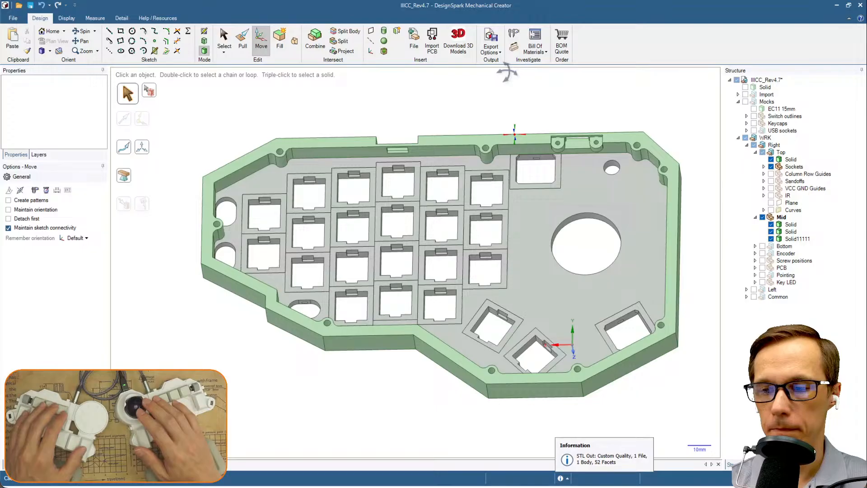
middle_click_drag(507, 72, 519, 120)
middle_click_drag(284, 231, 602, 246)
middle_click_drag(517, 271, 480, 278)
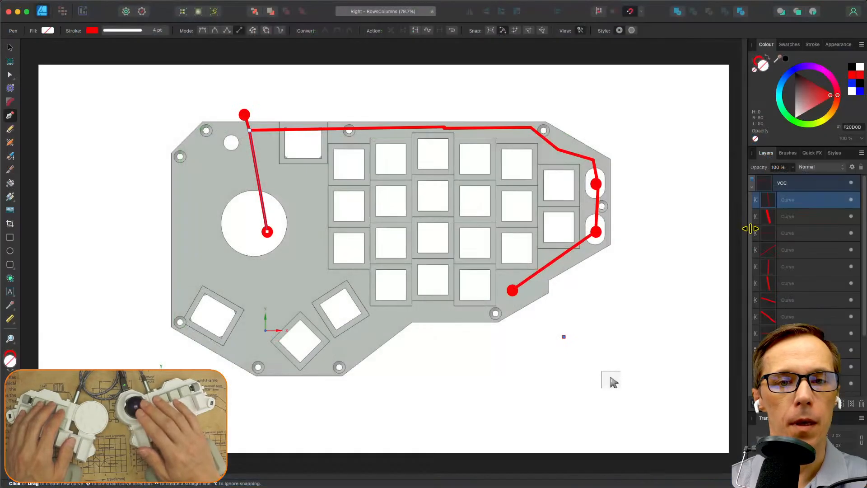
In Affinity Designer, collapse the VCC layer, add a new layer above it and name it GND.
left_click(752, 187)
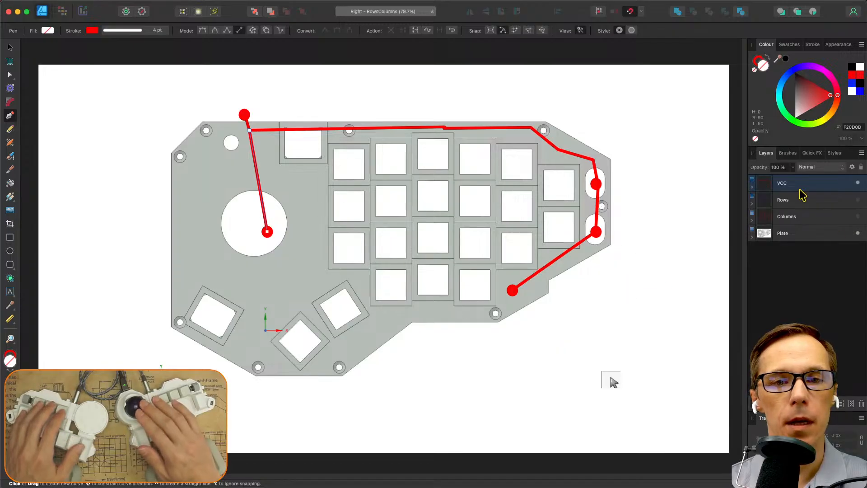
left_click(841, 405)
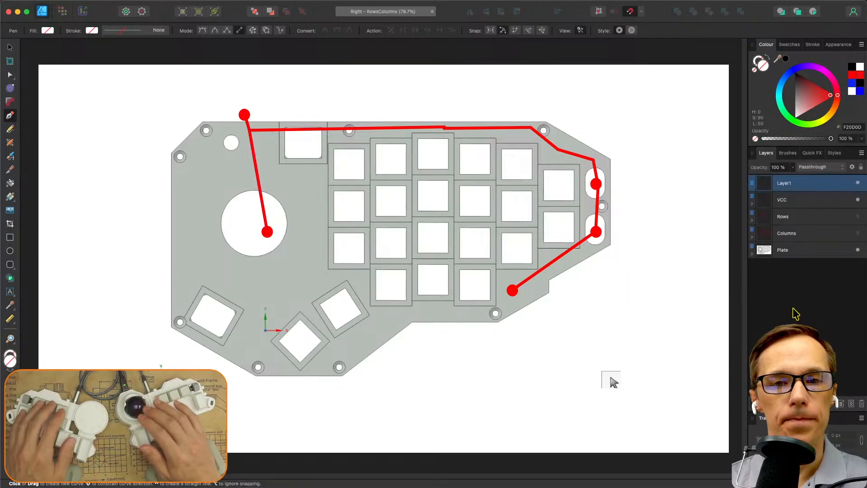
double_click(793, 183)
type("G")
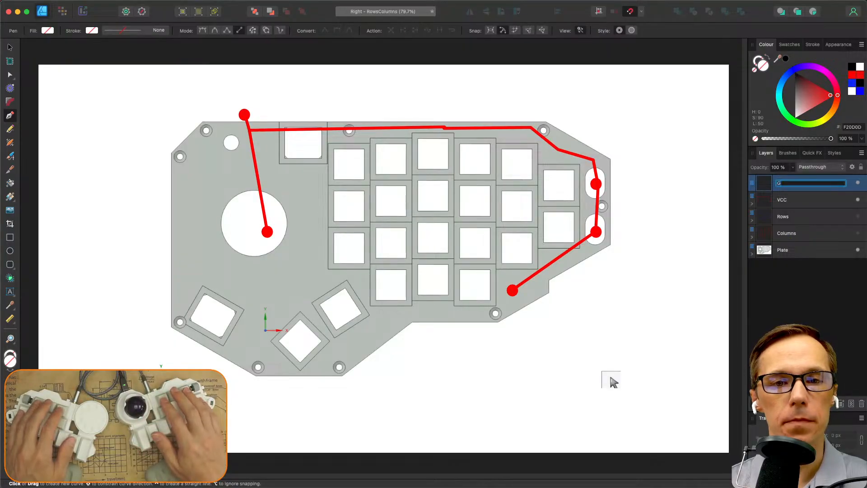
type("ND")
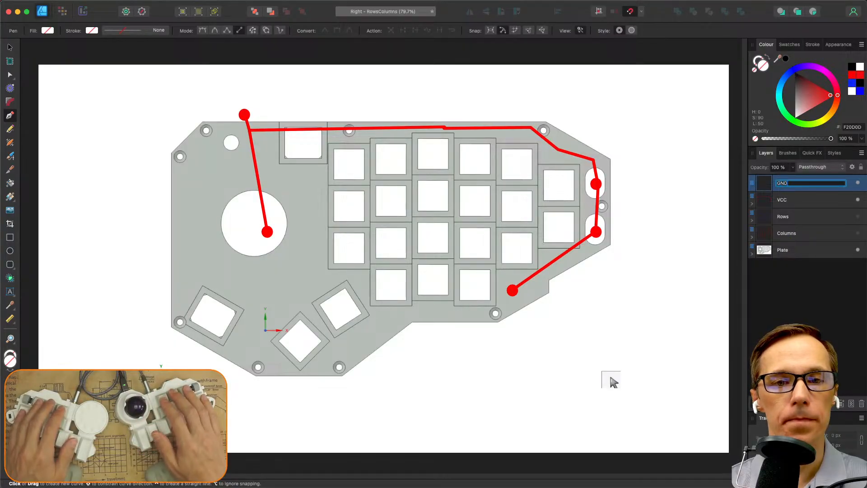
key("Return")
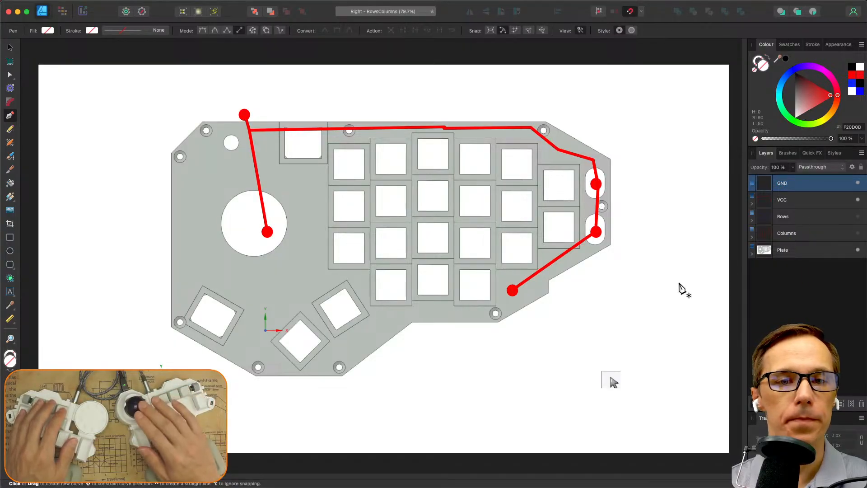
Copy the red dot in the plate's upper outer slot from the VCC layer into the GND layer, and hide the VCC layer.
left_click(857, 200)
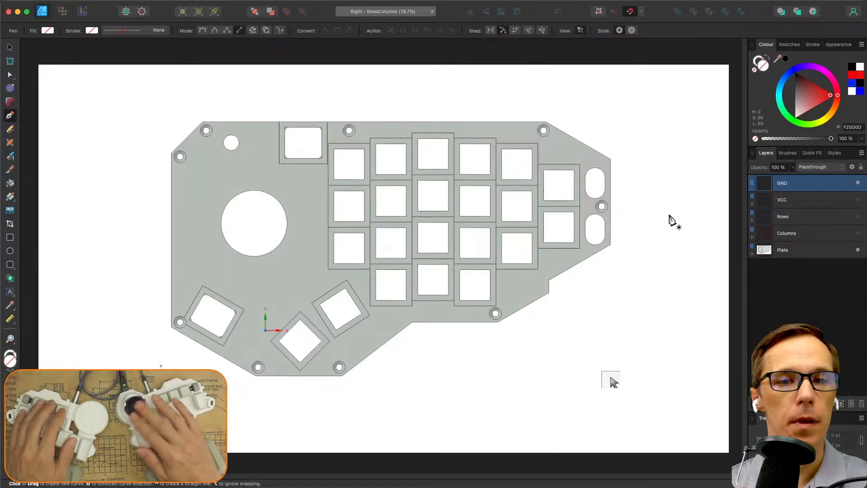
left_click(858, 200)
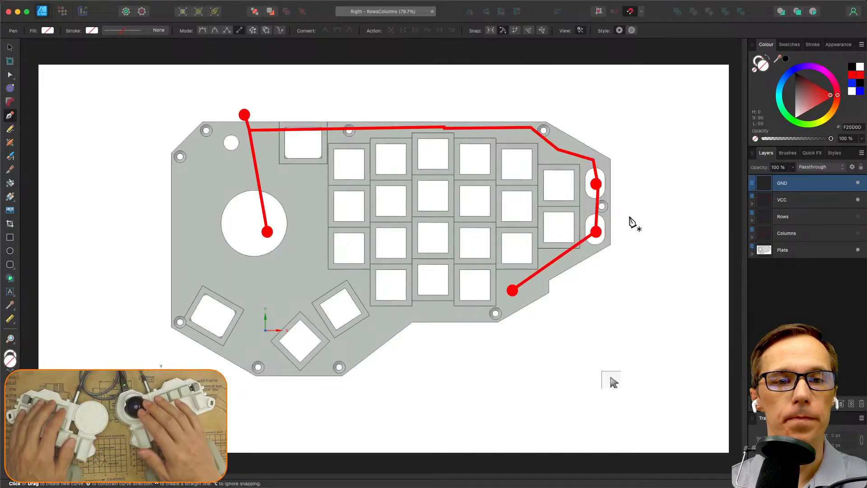
key("v")
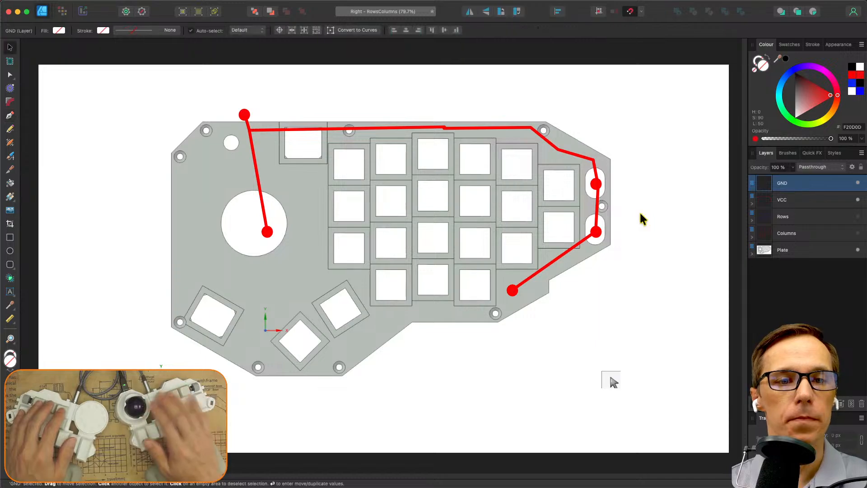
left_click(596, 184)
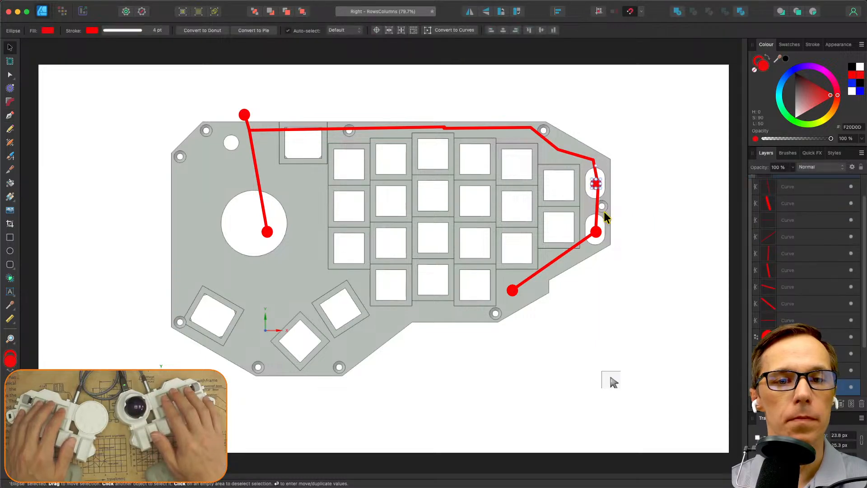
scroll(795, 235, "up", 2)
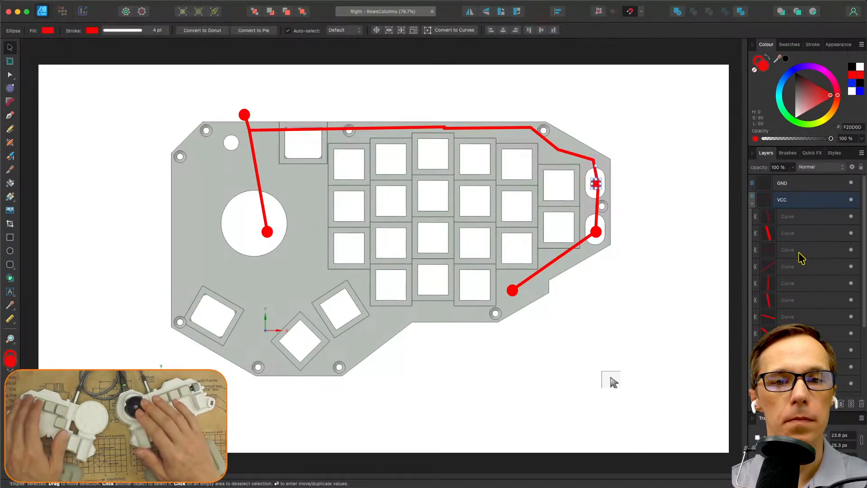
left_click(800, 186)
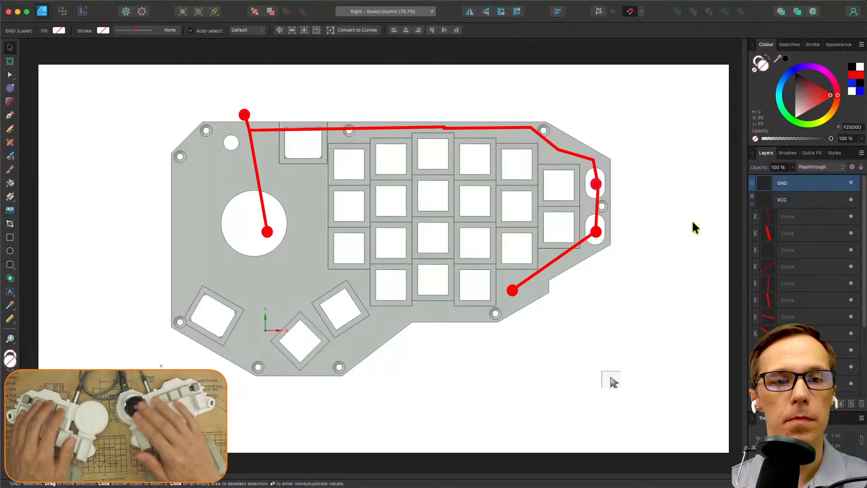
key("super+v")
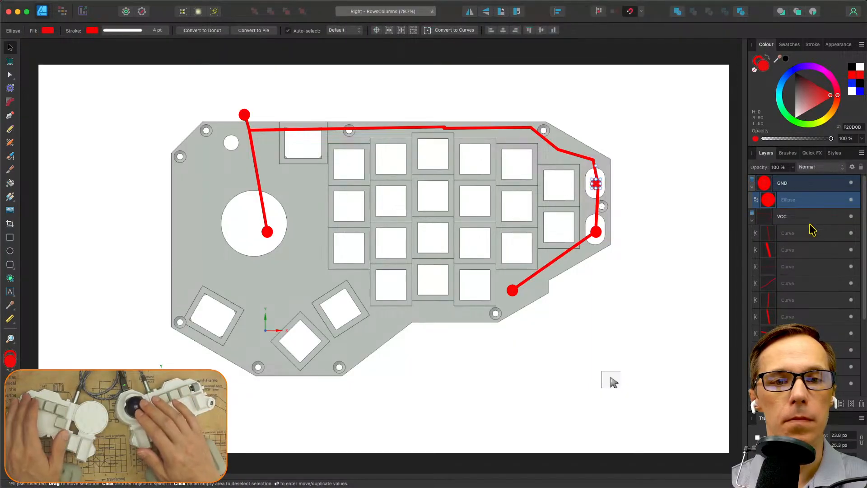
left_click(851, 217)
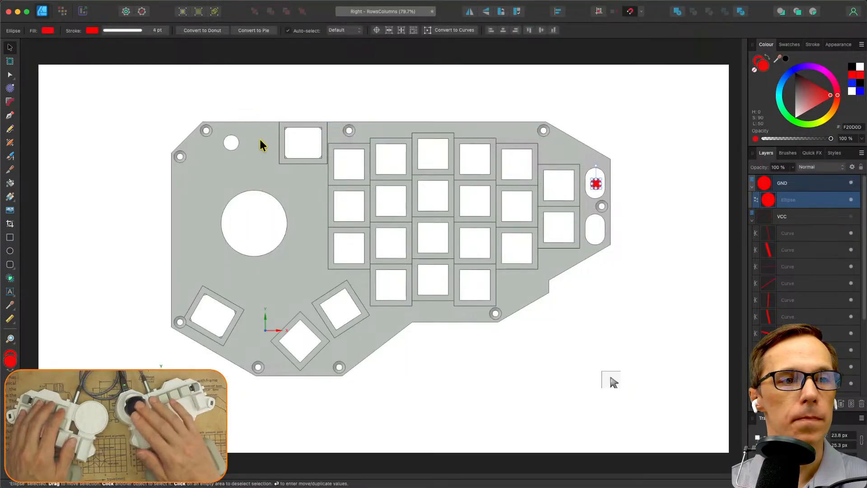
Try a black stroke on the copied dot in the GND layer and undo the colour change.
left_click(91, 31)
left_click_drag(149, 94, 132, 82)
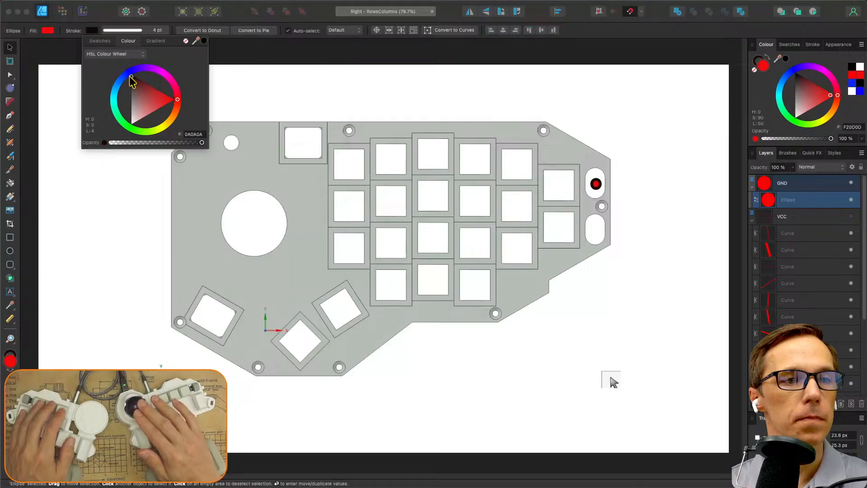
left_click(265, 97)
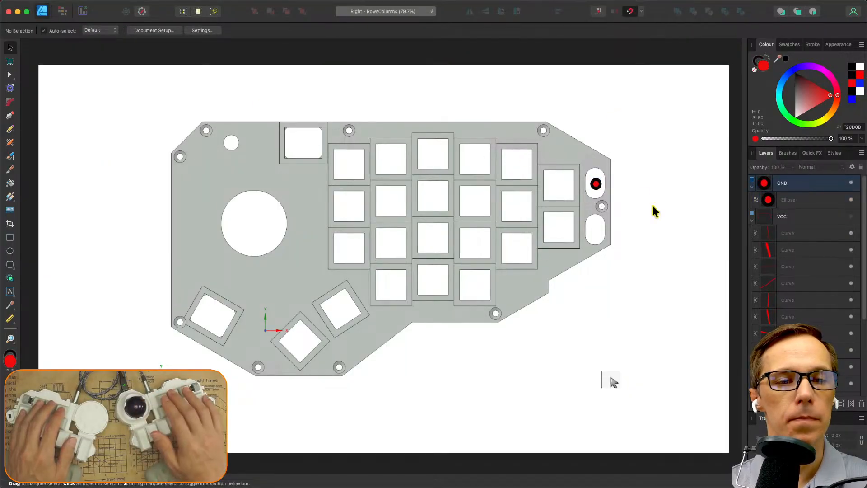
key("super+a")
left_click(625, 195)
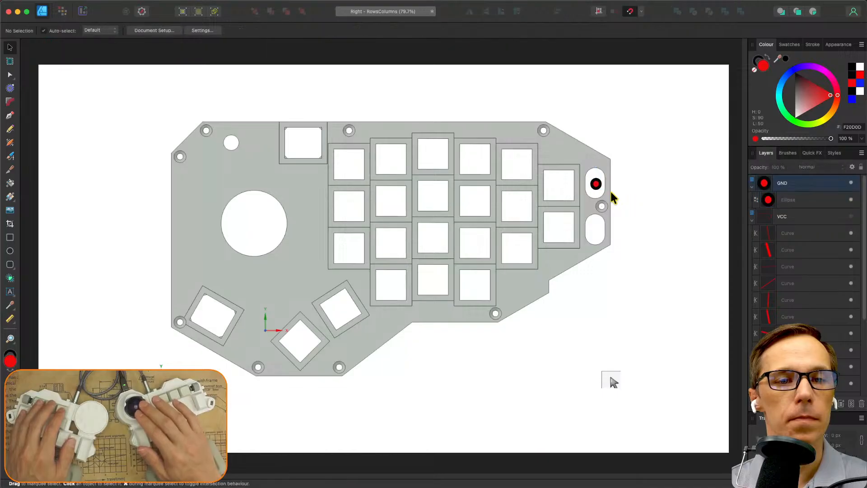
key("super+a")
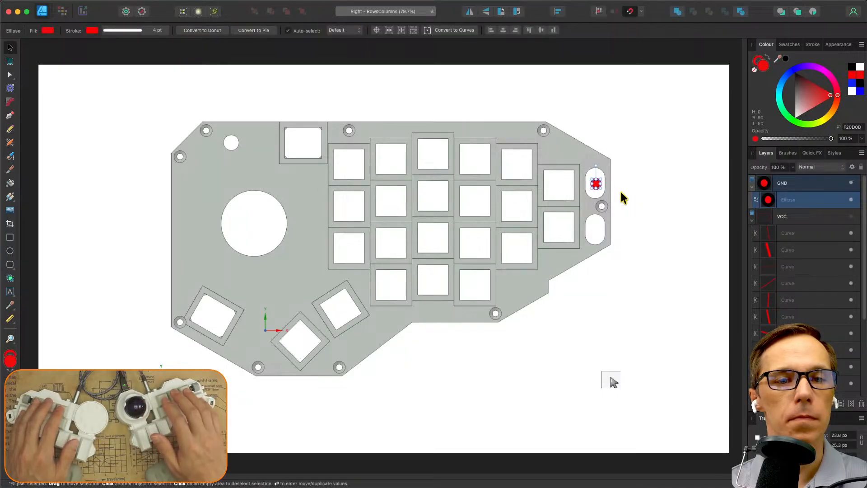
Change both the fill and the stroke of the red dot in the upper oval slot to black.
left_click(636, 200)
left_click(601, 188)
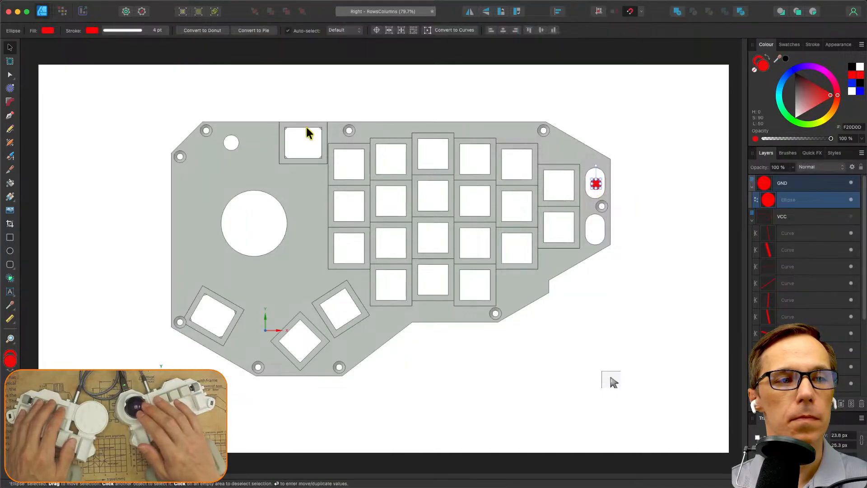
left_click(47, 31)
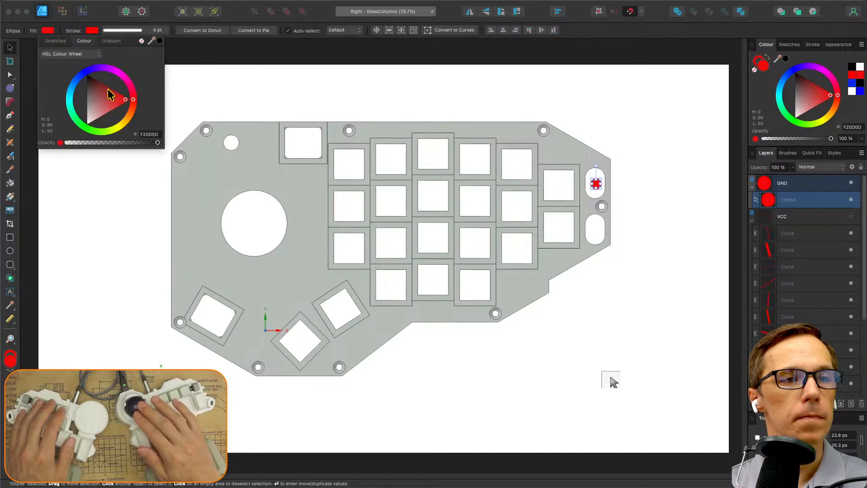
left_click_drag(104, 89, 87, 74)
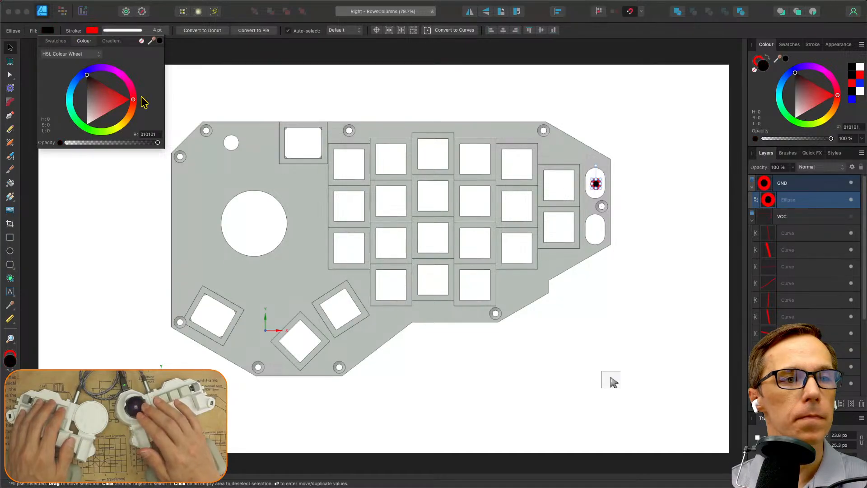
left_click(94, 31)
left_click_drag(150, 110, 137, 83)
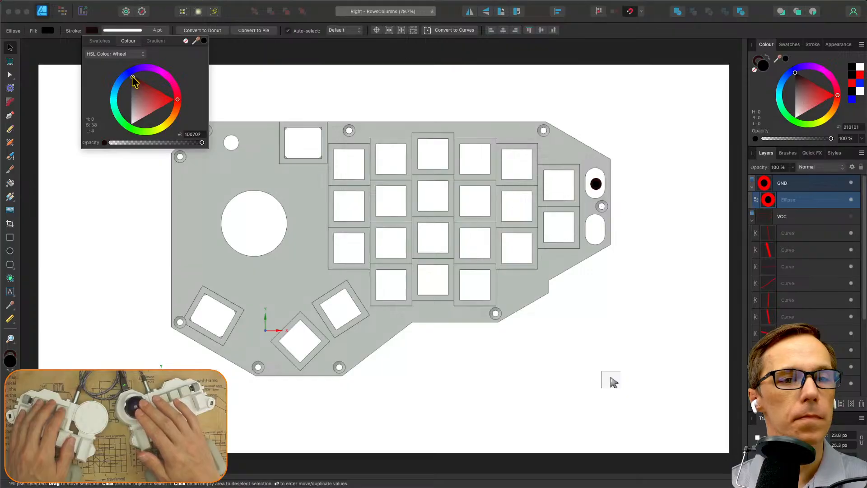
left_click(594, 115)
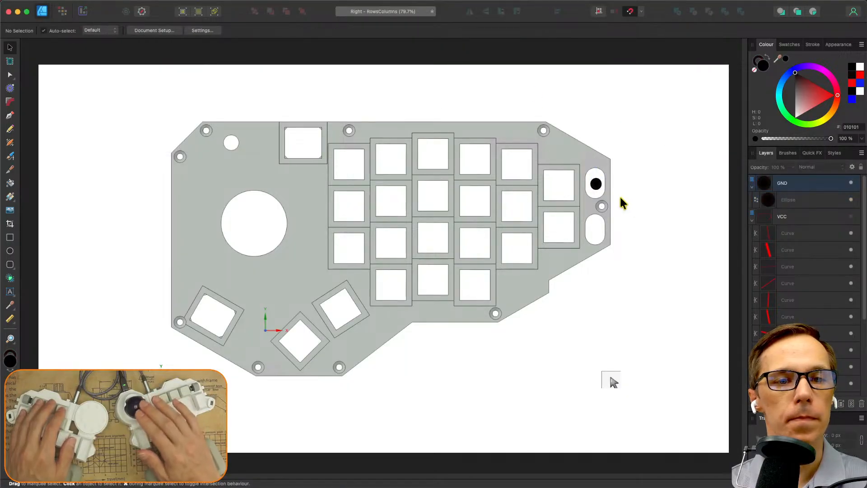
Duplicate the black dot from the upper oval slot into the oval slot directly below it.
left_click(596, 185)
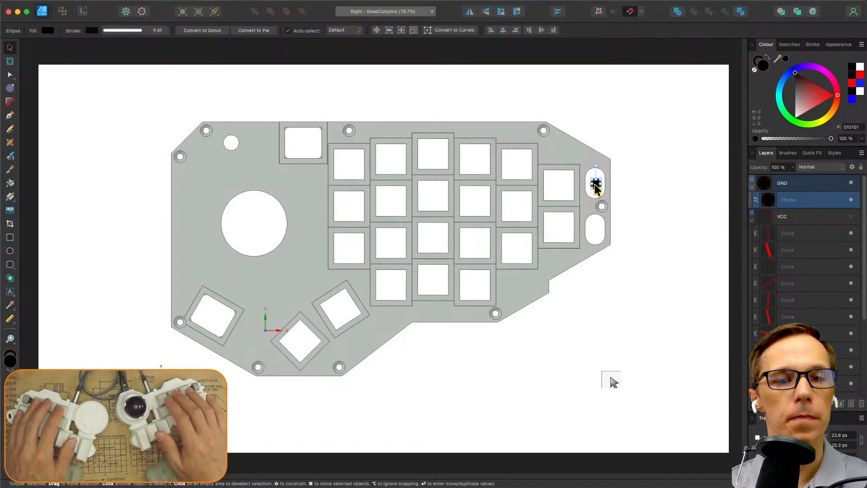
left_click_drag(596, 185, 599, 233, "super")
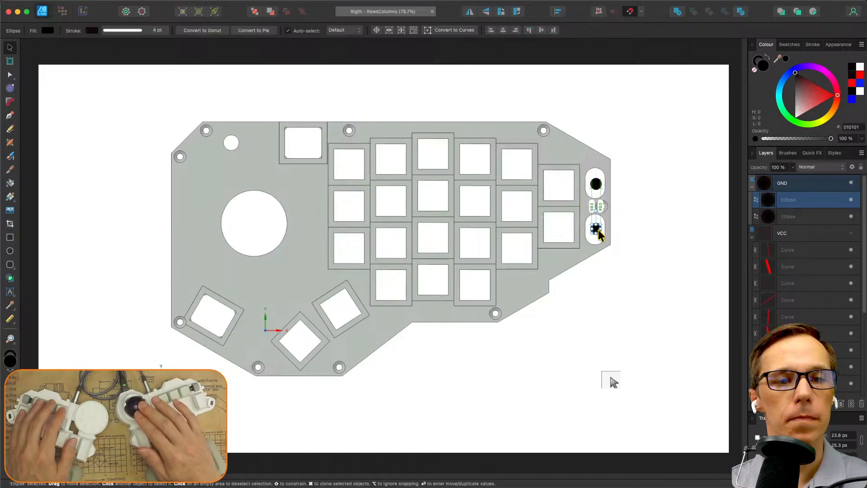
left_click(620, 283)
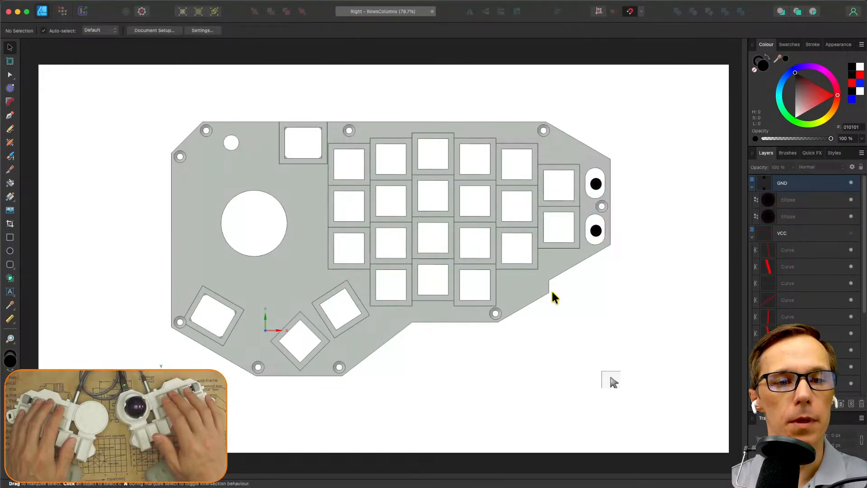
Place copies of the black dot inside the large round opening and just above the plate's upper-left edge.
left_click(597, 186)
left_click_drag(598, 183, 271, 223)
key("super+v")
left_click(515, 292)
key("super+v")
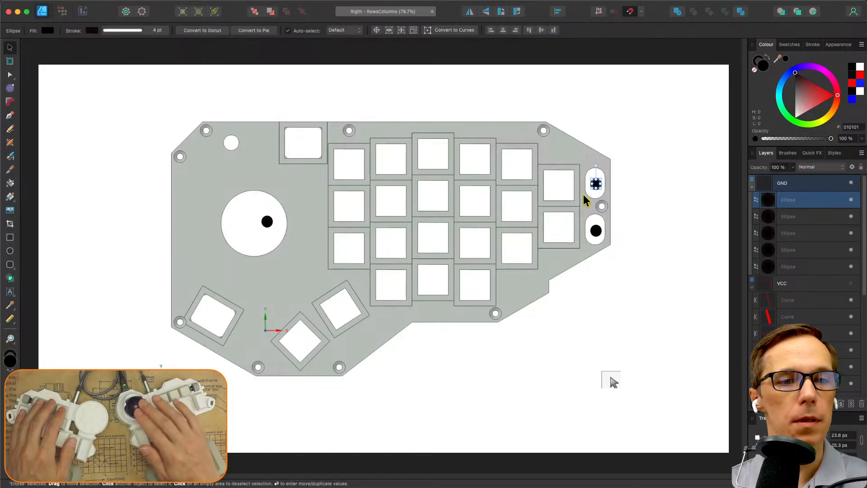
left_click_drag(597, 187, 243, 114, "super")
left_click(310, 93)
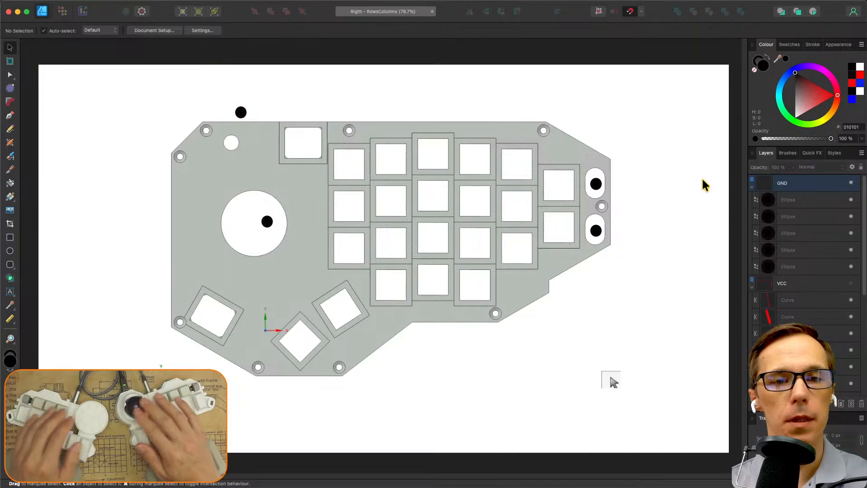
Place another black dot near the plate's lower-right corner, checking the dot positions against the VCC layer.
left_click(851, 284)
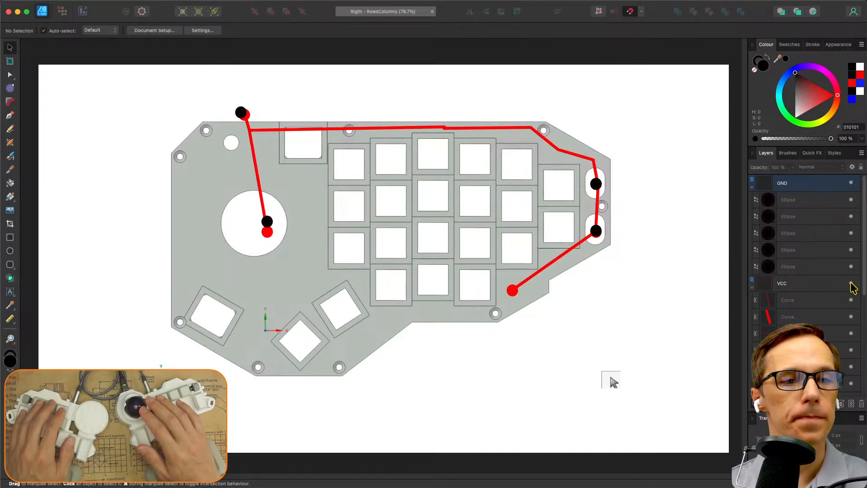
left_click(851, 284)
left_click(852, 283)
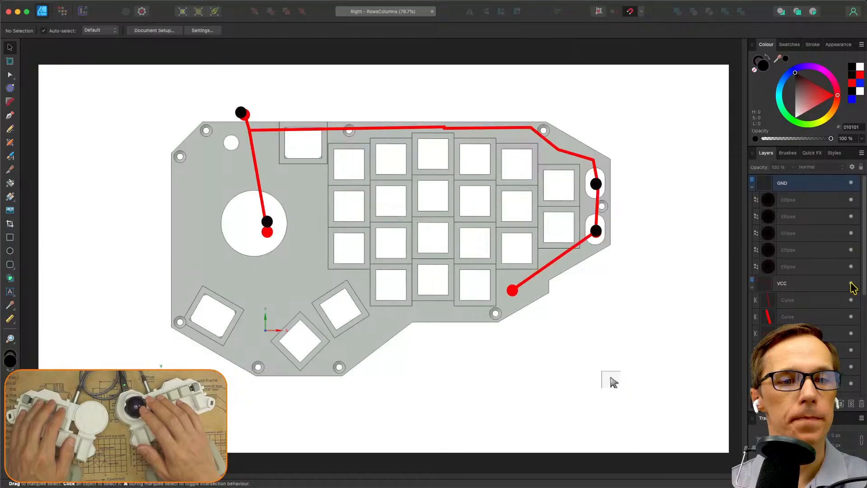
left_click(851, 284)
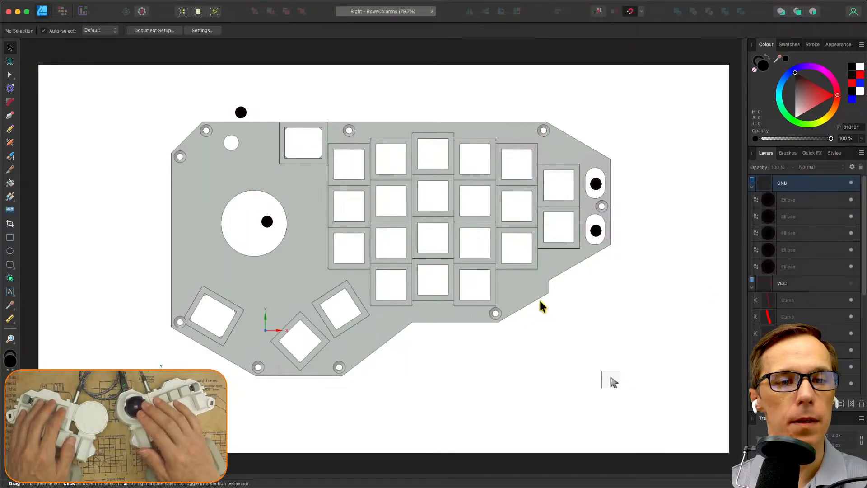
key("super+v")
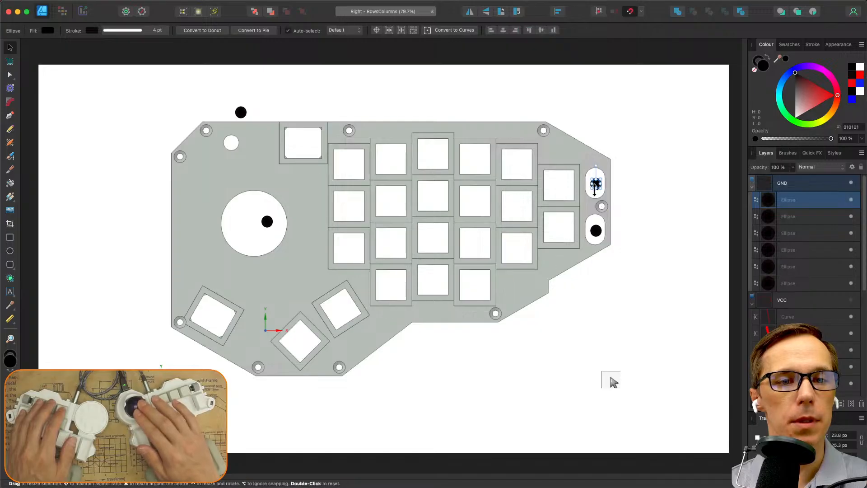
left_click_drag(596, 184, 516, 290)
left_click(586, 334)
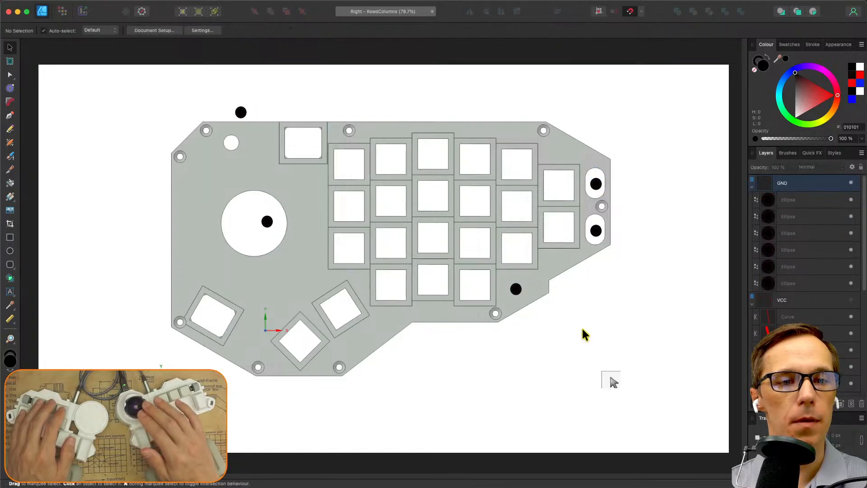
left_click(852, 300)
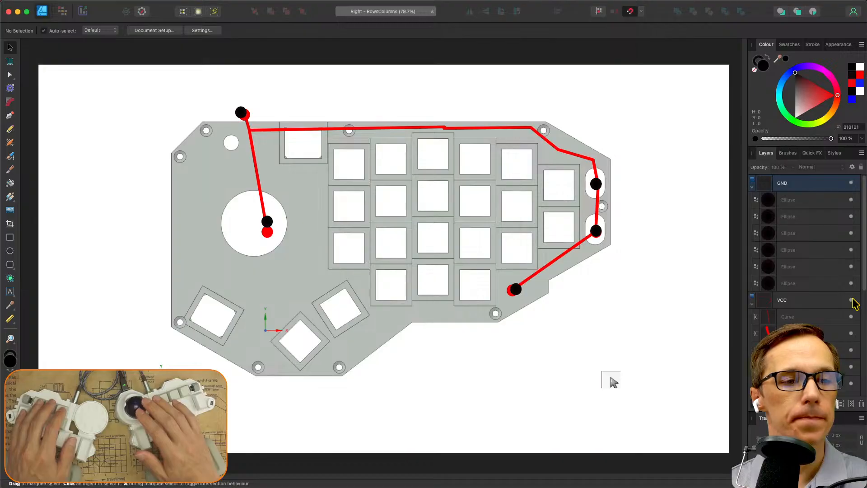
left_click(852, 300)
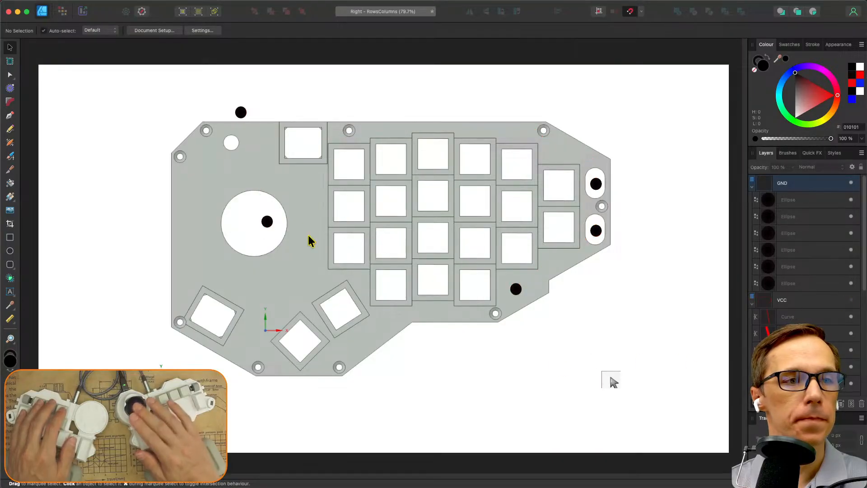
With the Pen tool, draw black line segments from the plate's top-edge middle through both oval-slot dots to the lower-right dot.
left_click(10, 117)
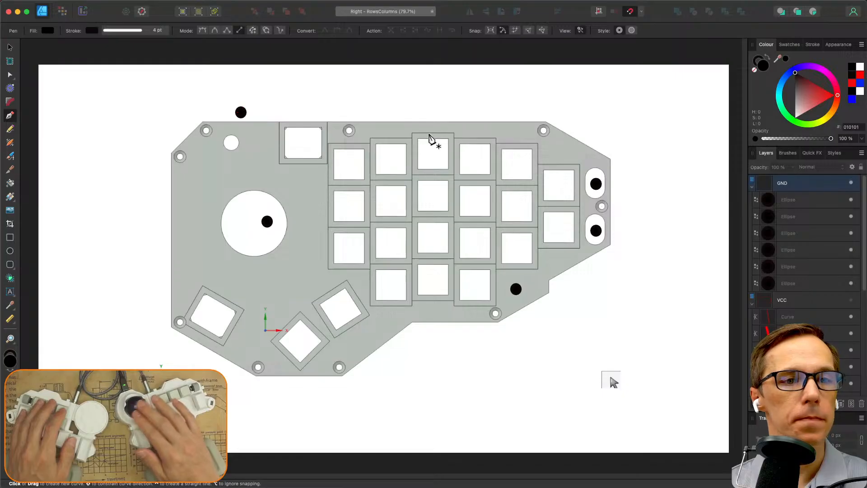
left_click(434, 124)
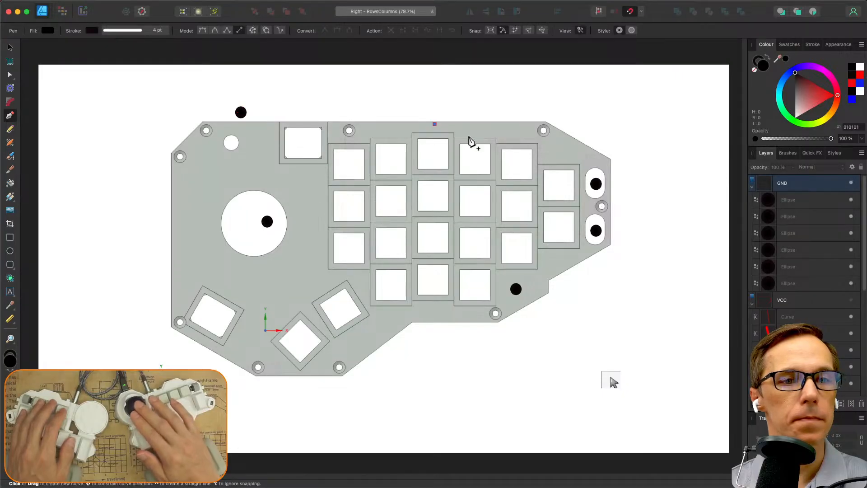
left_click(529, 129)
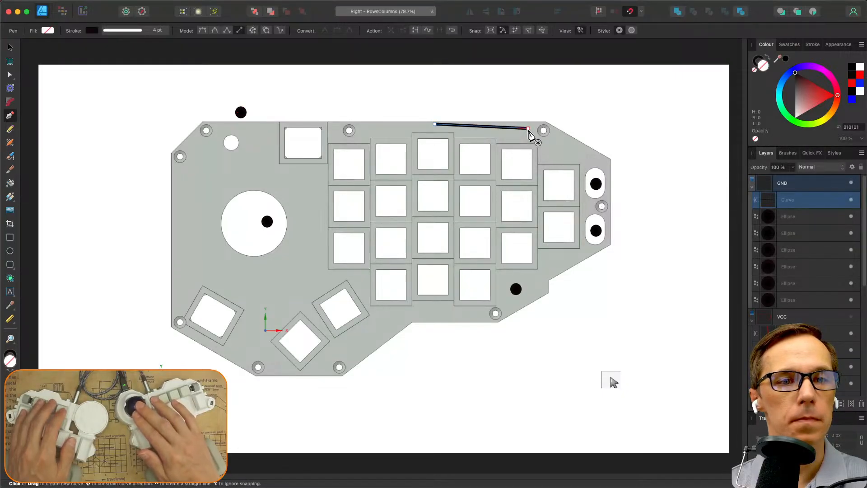
left_click(596, 164)
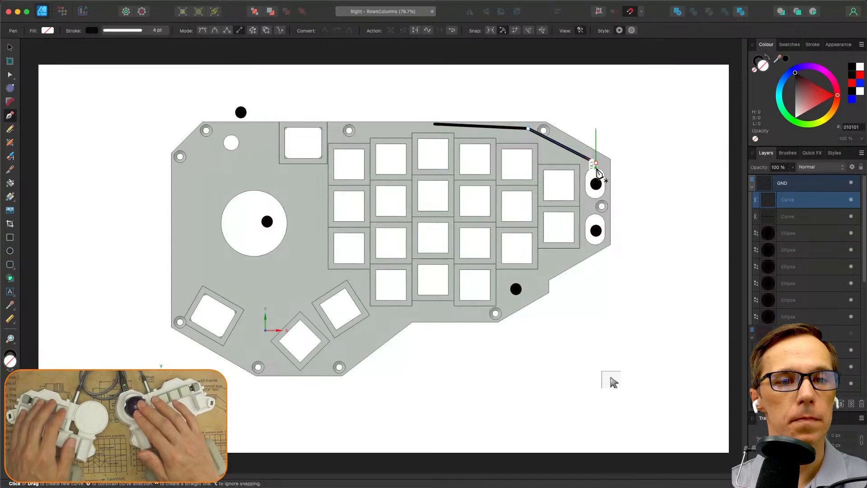
left_click(596, 184)
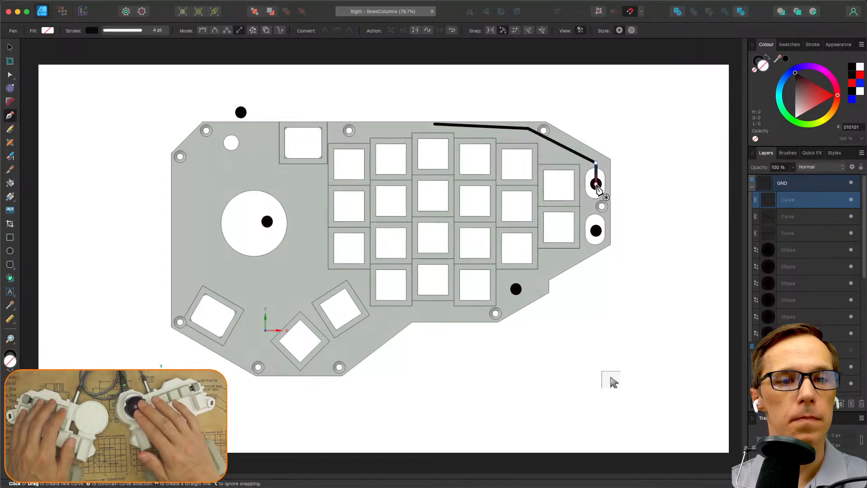
left_click(596, 231)
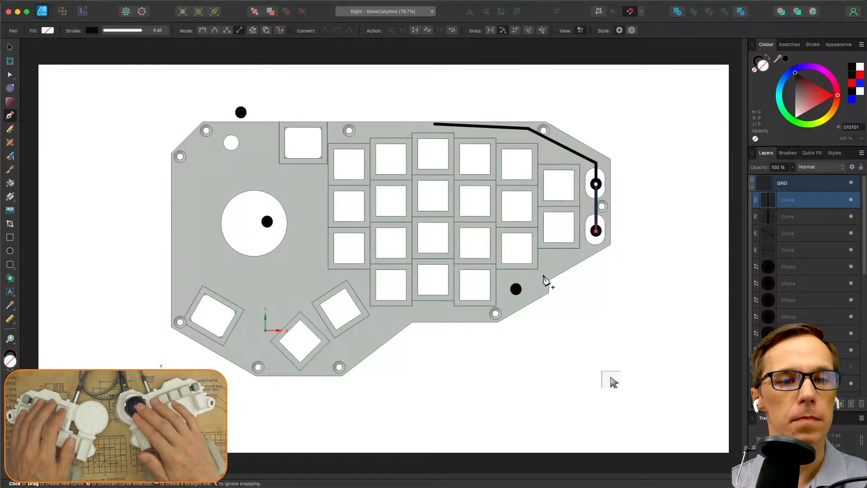
left_click(516, 289)
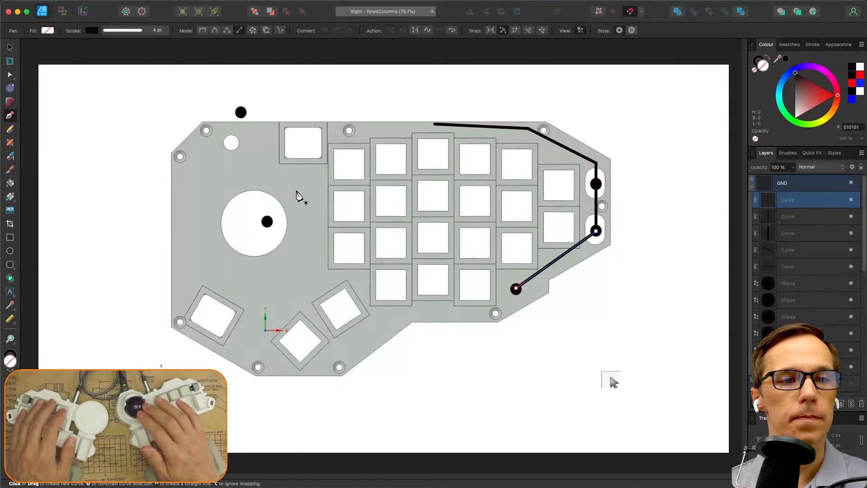
Extend the black line from the top-edge middle to the upper-left dot, branch it to the round opening's dot, and collapse the GND layer.
left_click(435, 124)
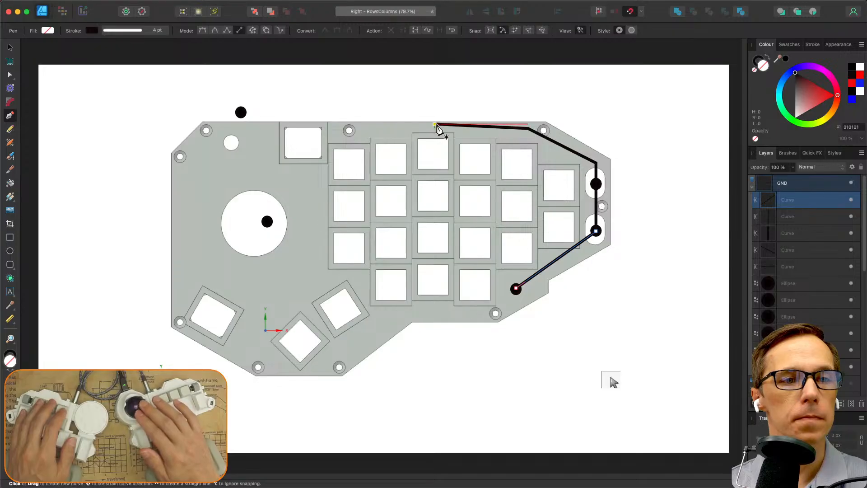
left_click(243, 126)
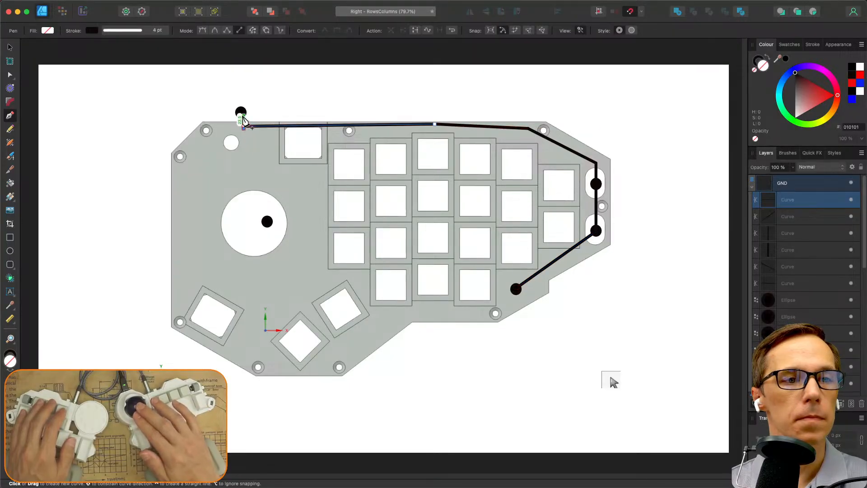
left_click(244, 126)
left_click(267, 222)
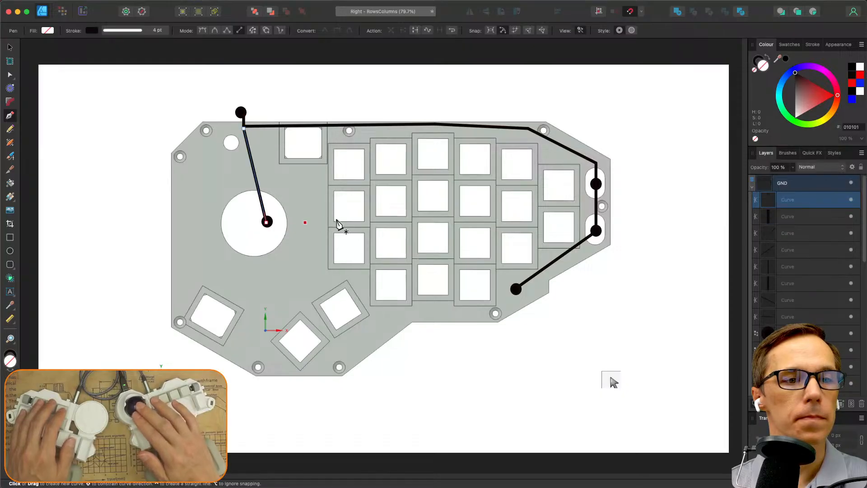
key("Escape")
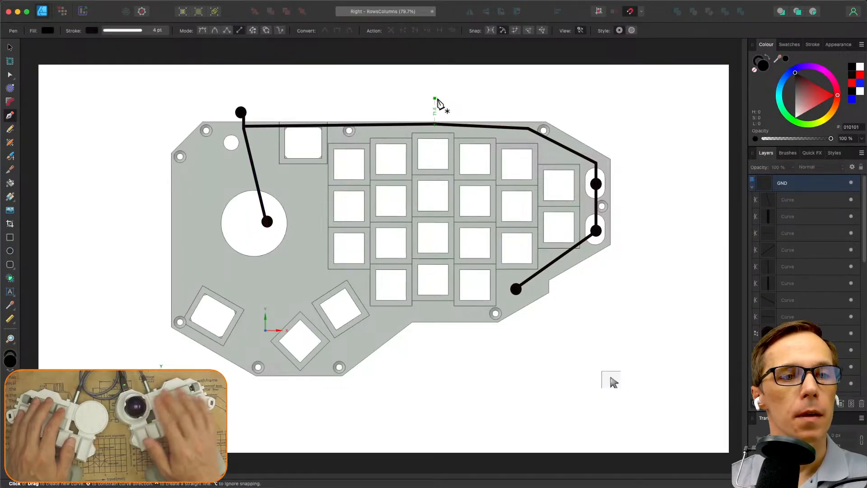
key("v")
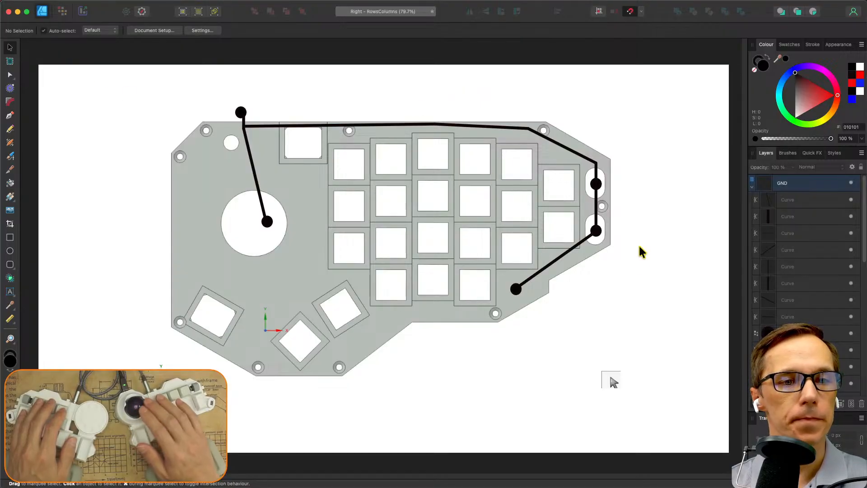
left_click(752, 187)
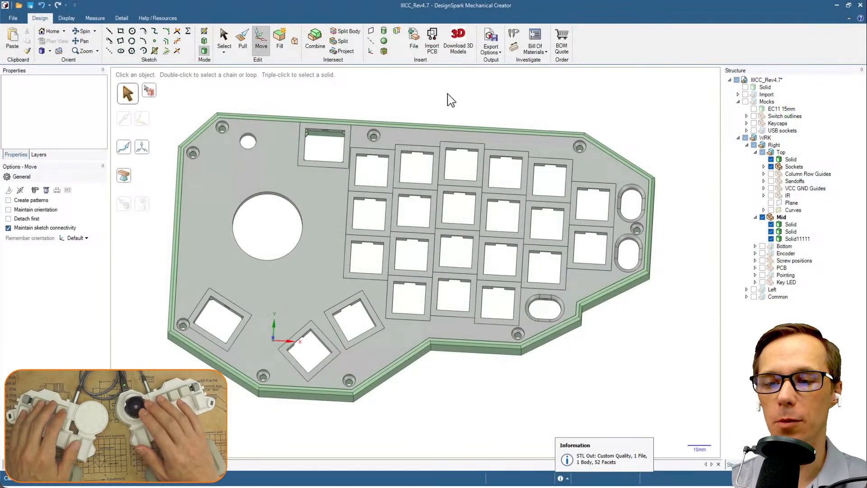
Switch to DesignSpark Mechanical and examine the underside of the right half's top plate.
triple_click(273, 170)
middle_click_drag(272, 170, 413, 226)
left_click(324, 206)
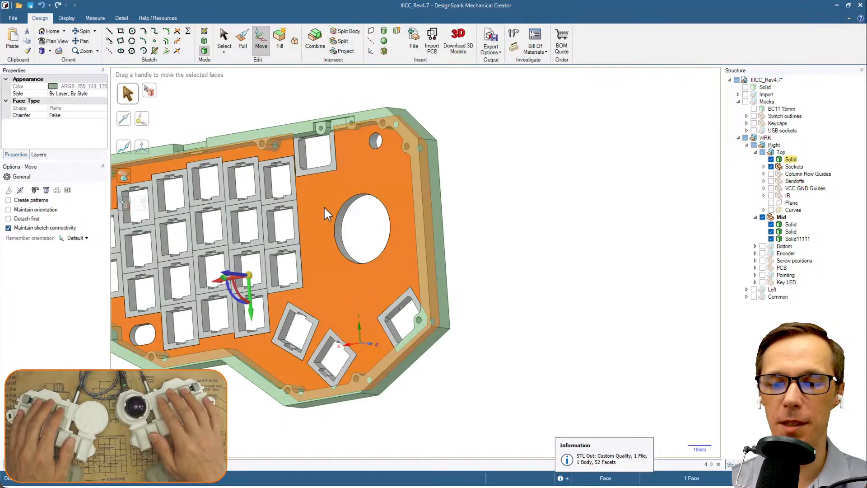
key("v")
left_click(541, 249)
middle_click_drag(524, 248, 673, 237, "shift")
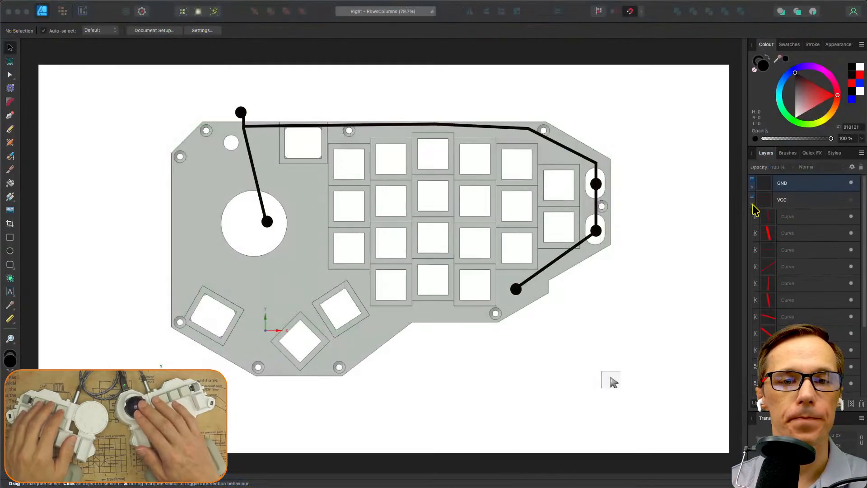
Back in Affinity Designer, collapse the VCC layer, show the Rows and Columns layers, and hide the GND layer.
left_click(752, 203)
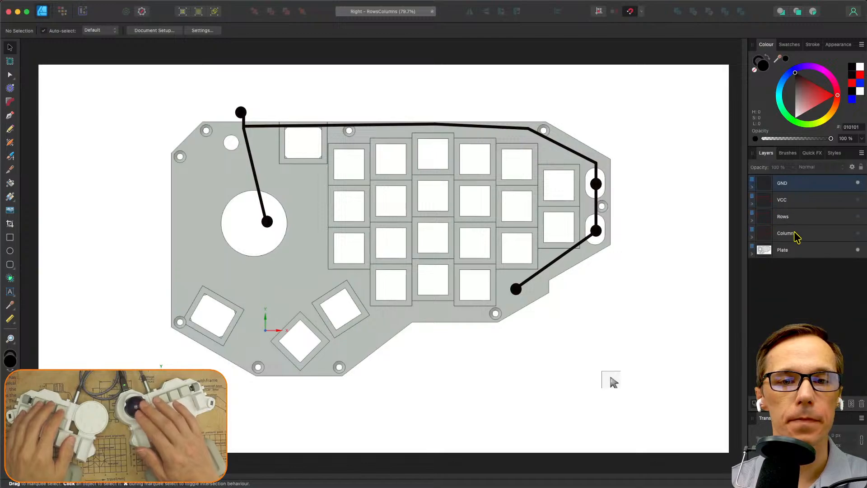
left_click(858, 217)
left_click(858, 233)
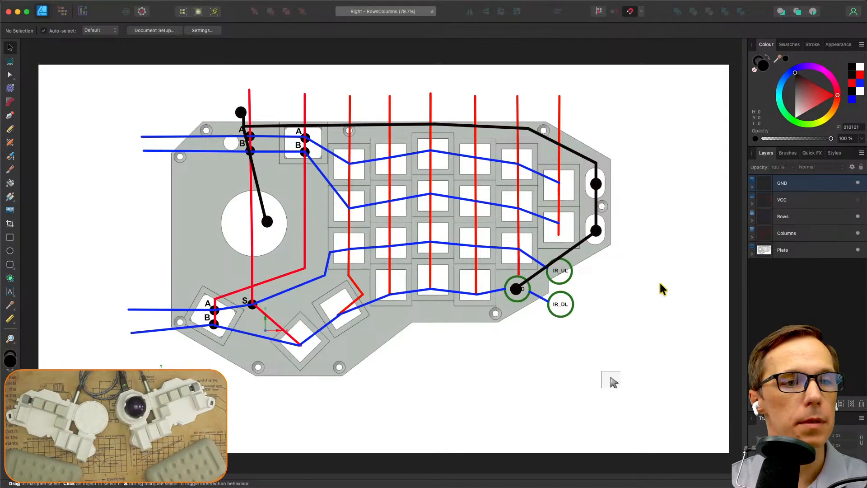
left_click(858, 183)
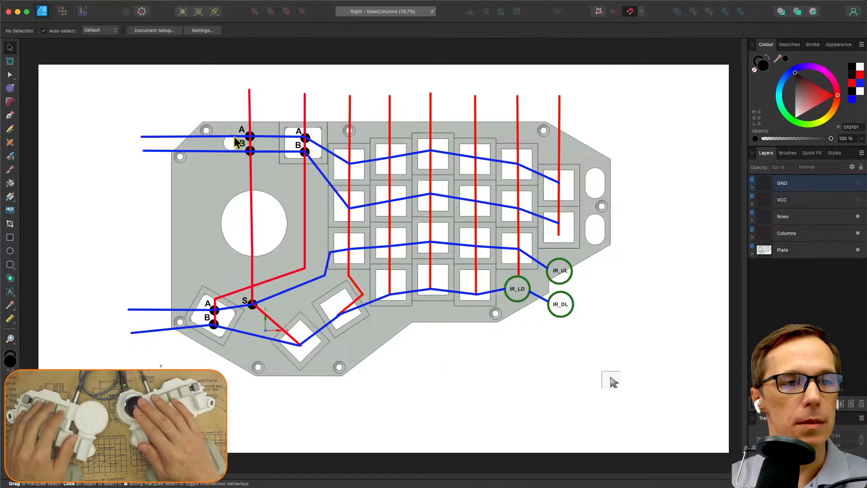
left_click(147, 136)
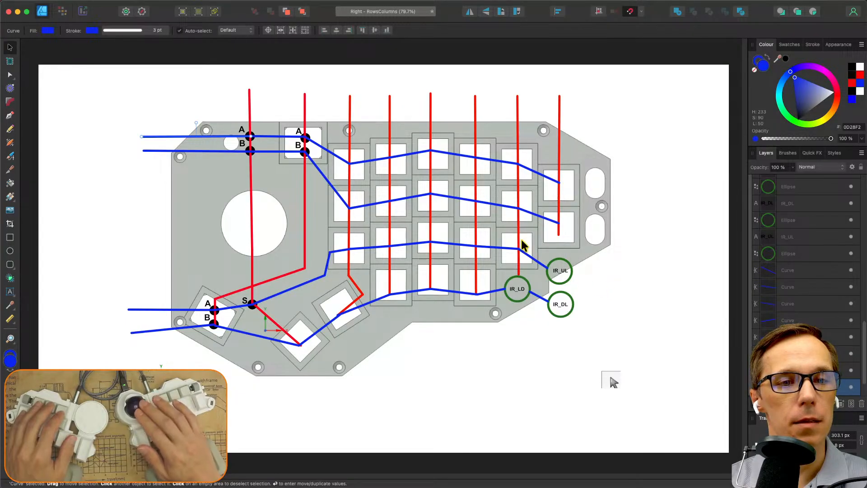
left_click(559, 233)
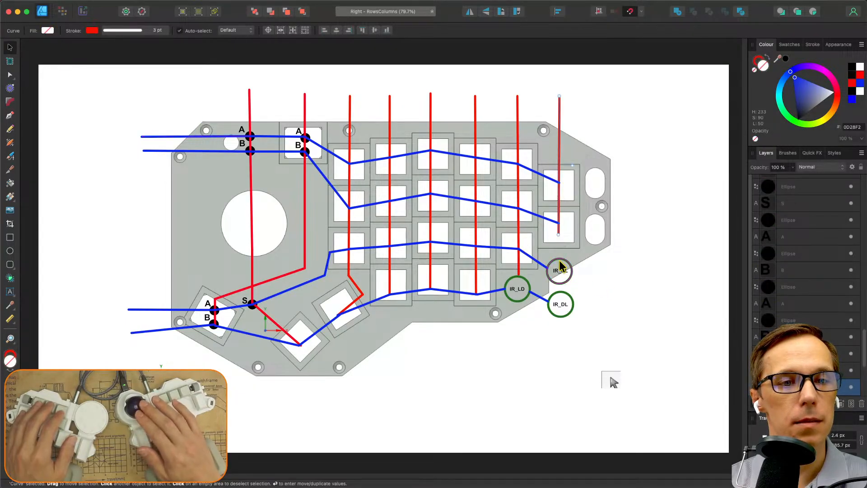
left_click(615, 284)
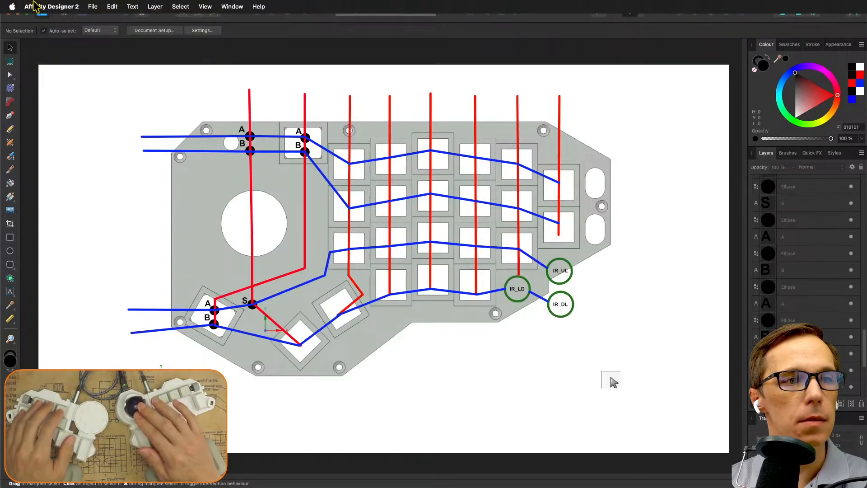
Open the recent file Left - RowsColumns.afdesign.
left_click(39, 7)
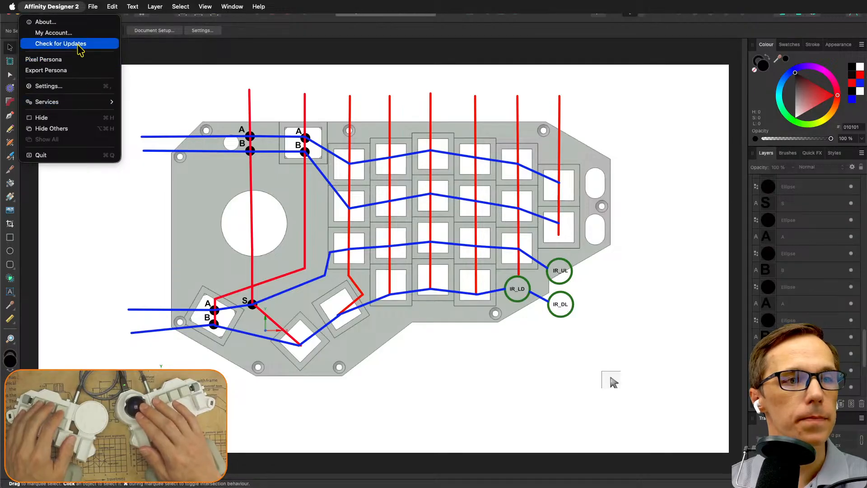
mouse_move(92, 7)
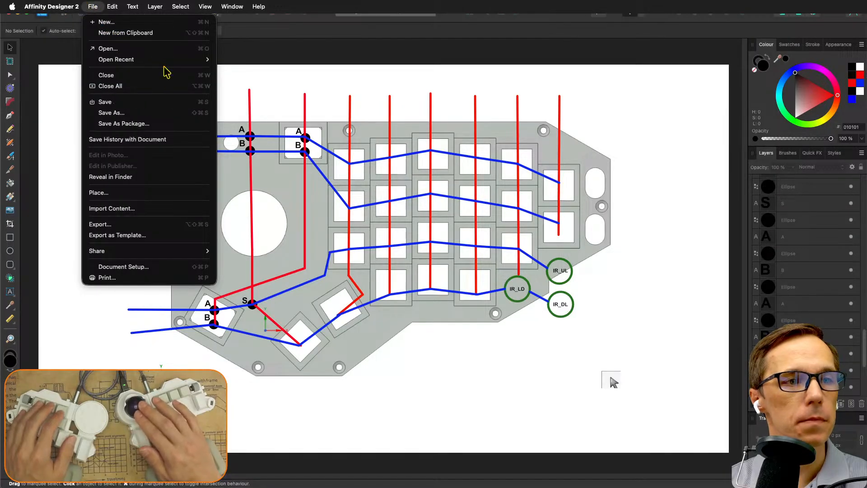
mouse_move(167, 64)
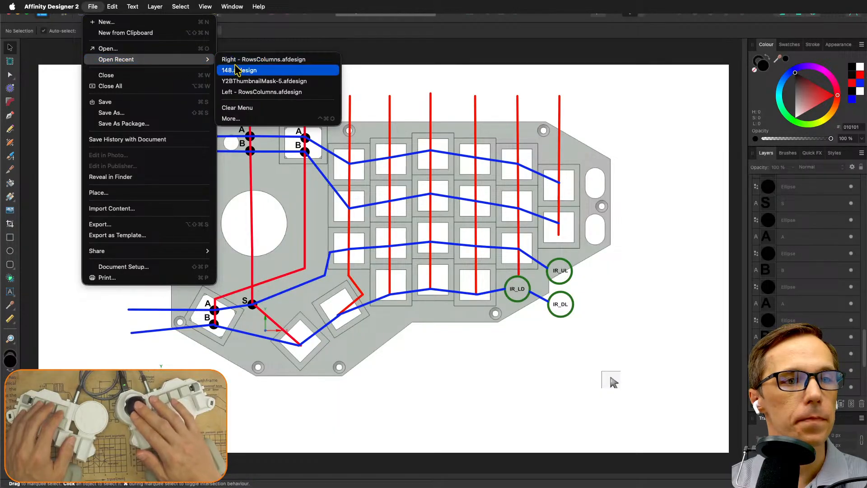
left_click(248, 92)
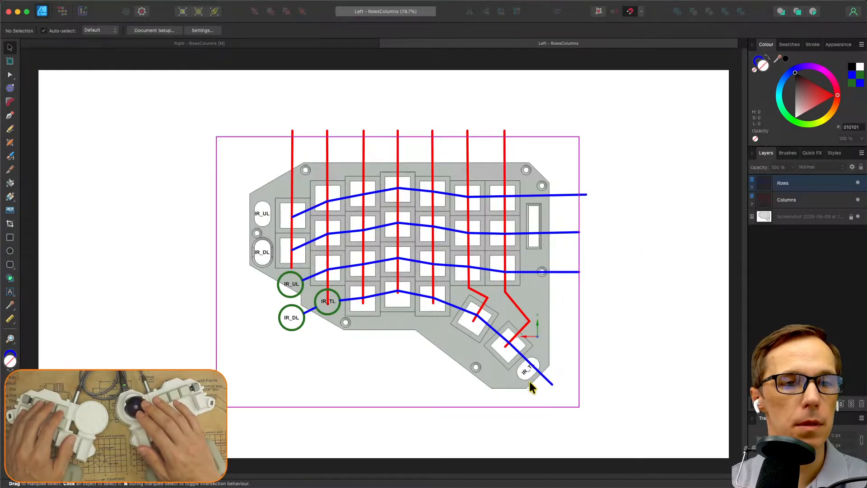
Add a new layer above Rows and name it VCC.
left_click(843, 404)
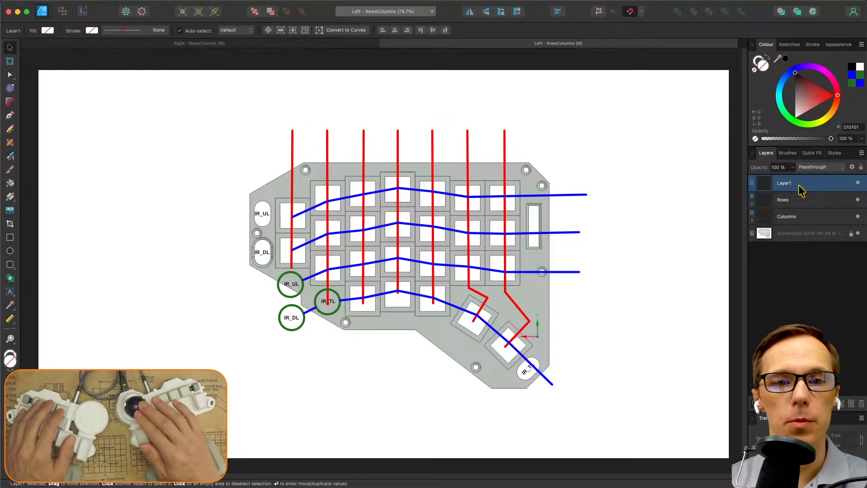
double_click(798, 183)
type("VCC")
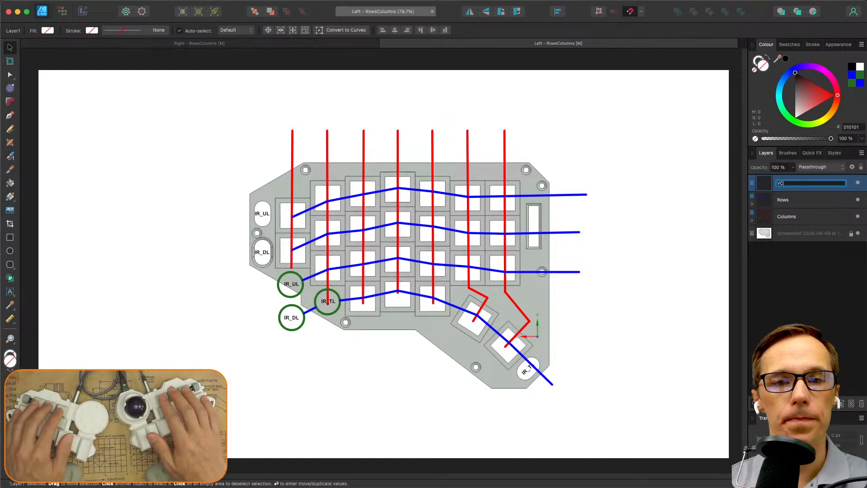
left_click(645, 283)
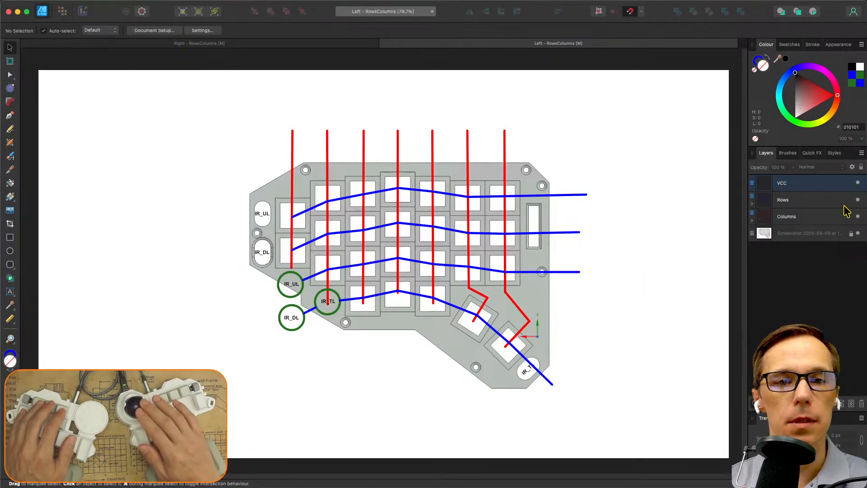
Hide the Rows layer and keep the Columns layer shown.
left_click(857, 200)
left_click(858, 200)
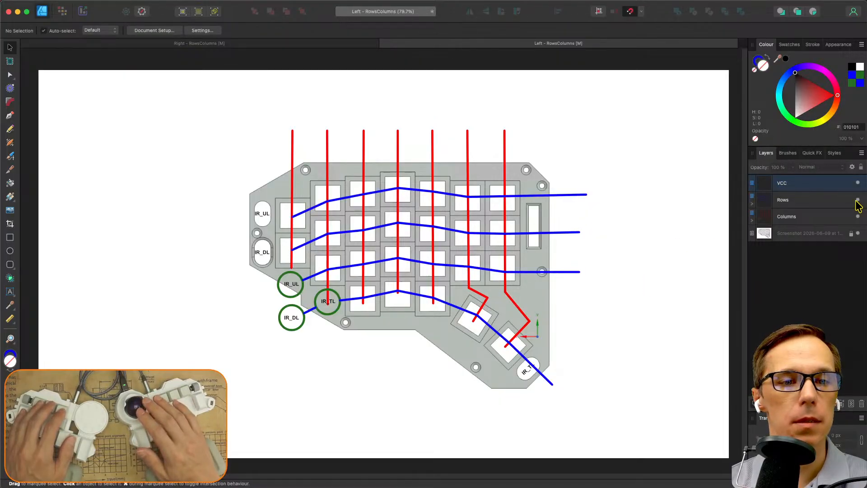
left_click(857, 201)
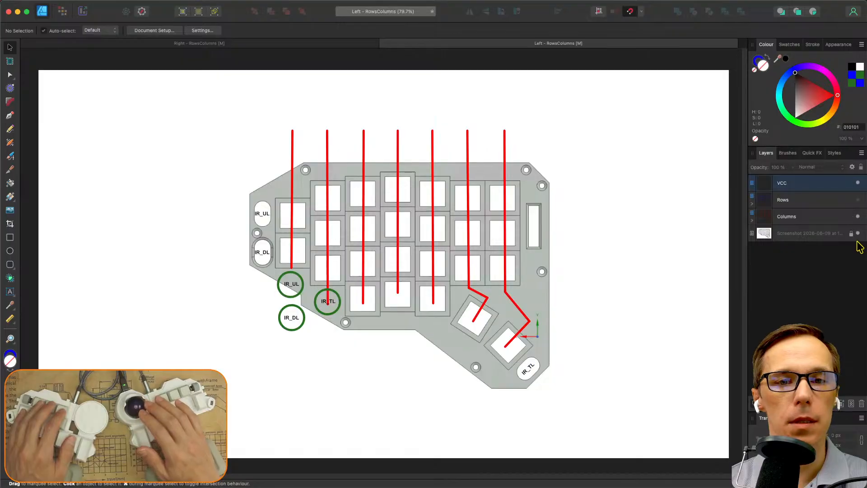
left_click(858, 217)
left_click(858, 217)
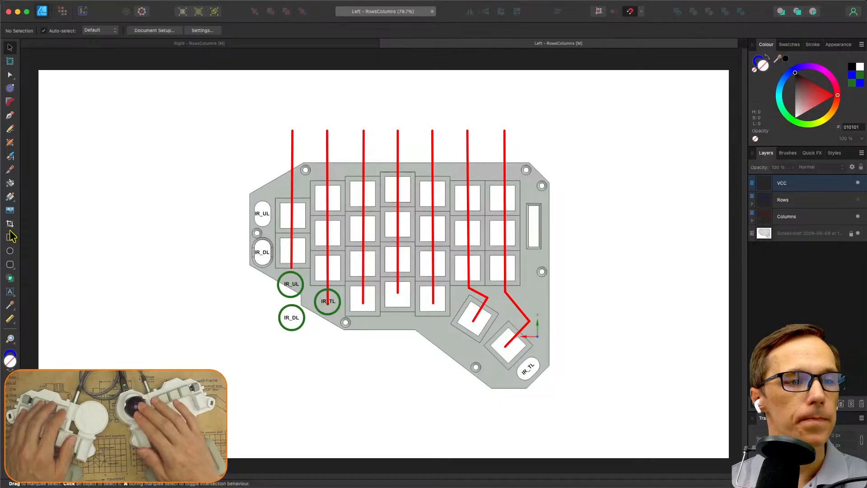
Draw a circle about 21 px wide outside the plate on the VCC layer, with red stroke and red fill.
left_click(10, 251)
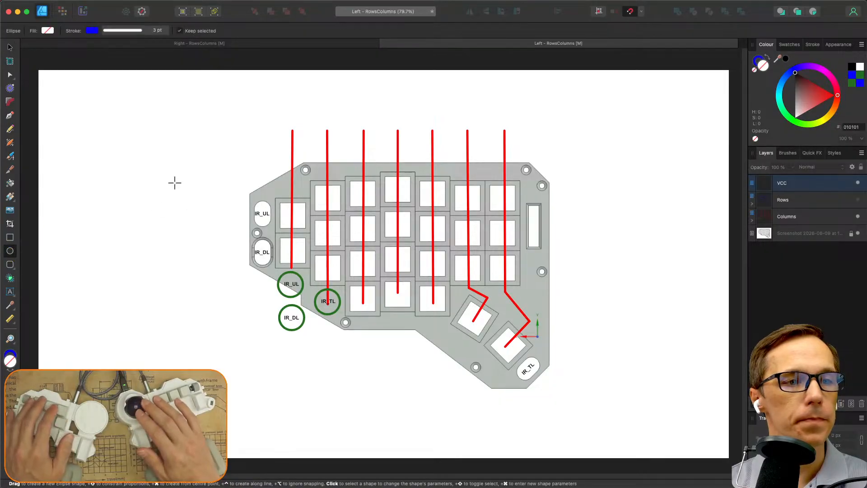
left_click_drag(166, 178, 174, 186)
key("v")
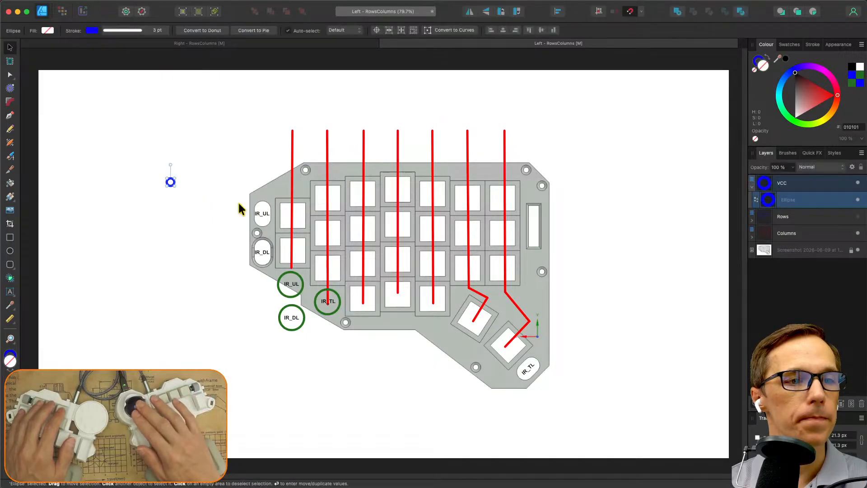
left_click(93, 31)
mouse_move(161, 98)
left_mouse_down()
mouse_move(131, 130)
mouse_move(172, 94)
mouse_move(179, 99)
left_mouse_up()
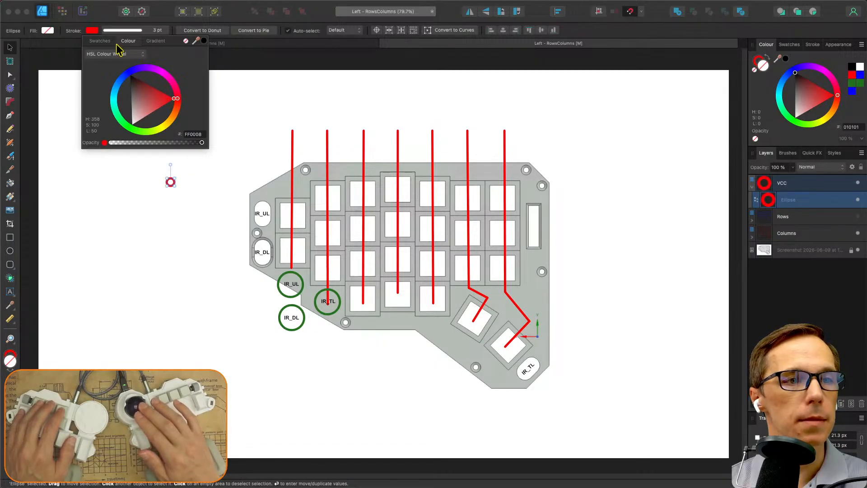
left_click(47, 30)
left_click_drag(103, 102, 131, 101)
left_click(211, 175)
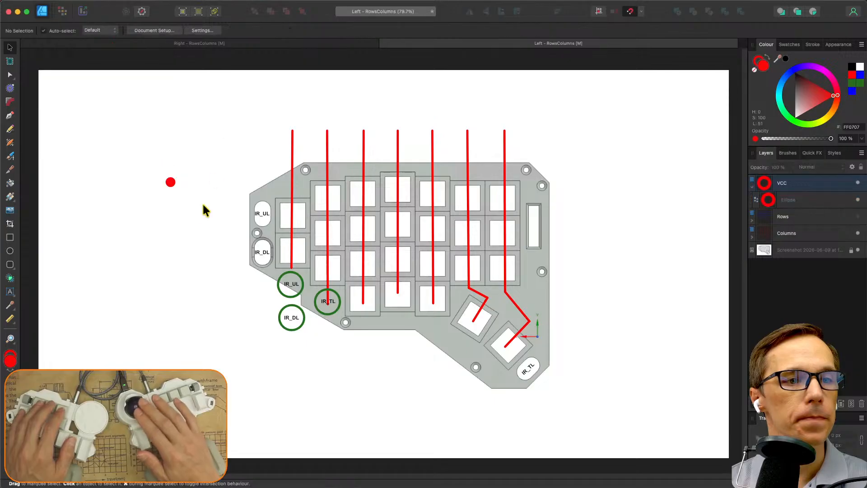
Move the red dot into the upper end of the plate's narrow rectangular slot.
left_click(172, 185)
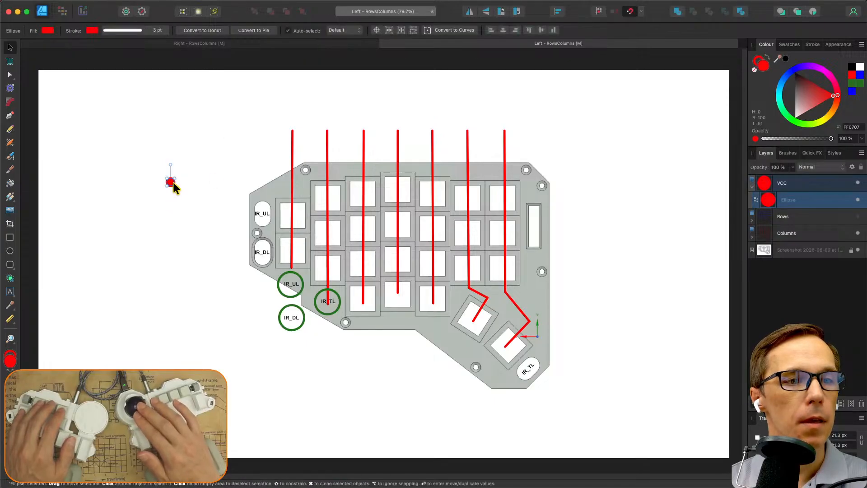
left_click_drag(172, 185, 278, 274)
left_click_drag(382, 281, 539, 215)
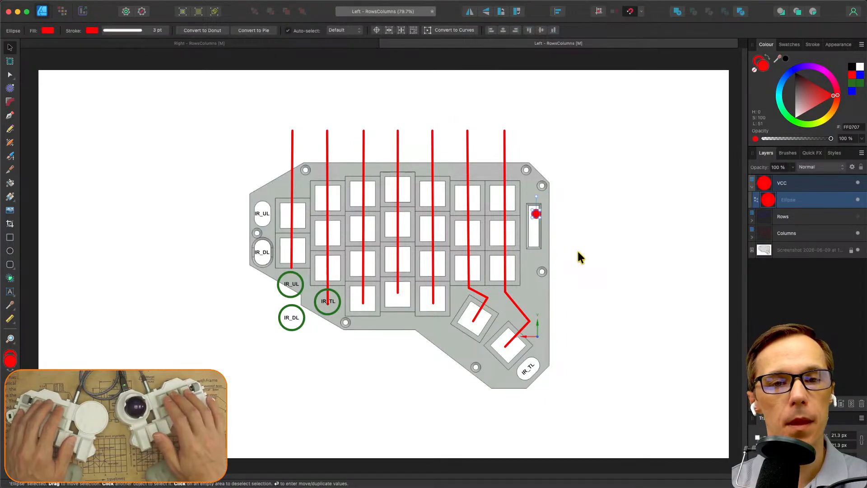
Place copies of the red dot in the IR_TL oval slot and in the green IR_TL circle.
left_click_drag(536, 213, 533, 366, "alt")
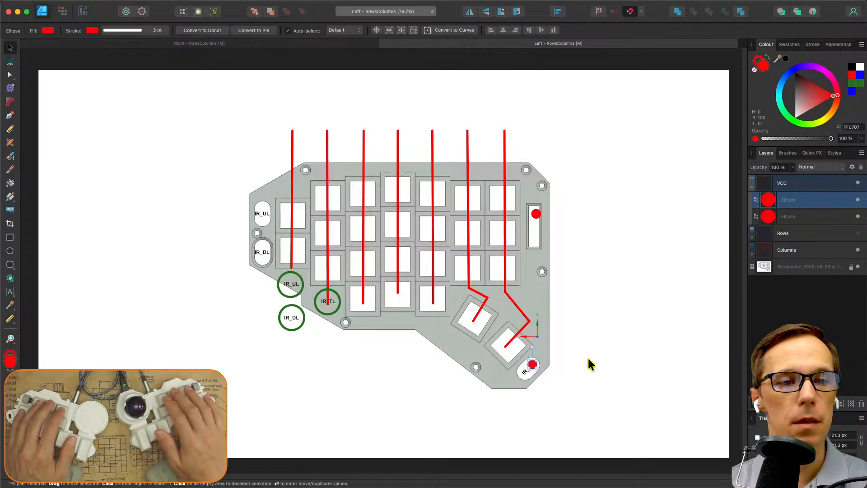
key("super+v")
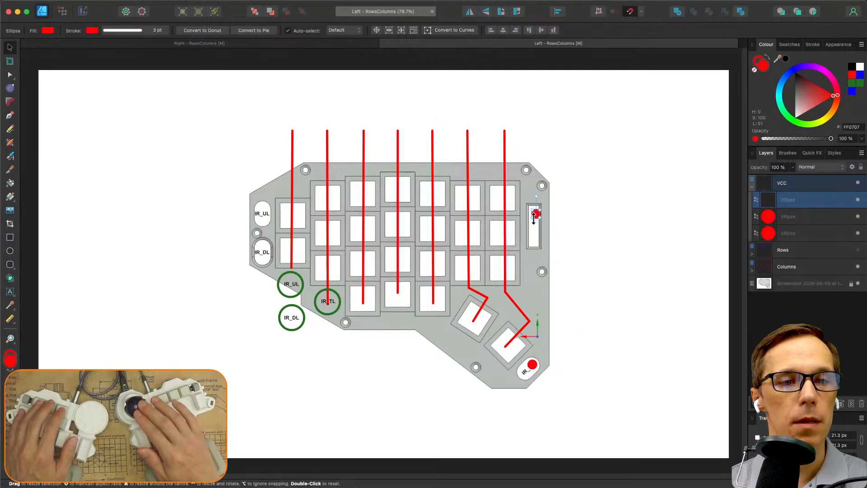
left_click_drag(537, 219, 327, 301)
Place copies of the red dot in the IR_UL and IR_DL oval slots.
key("super+v")
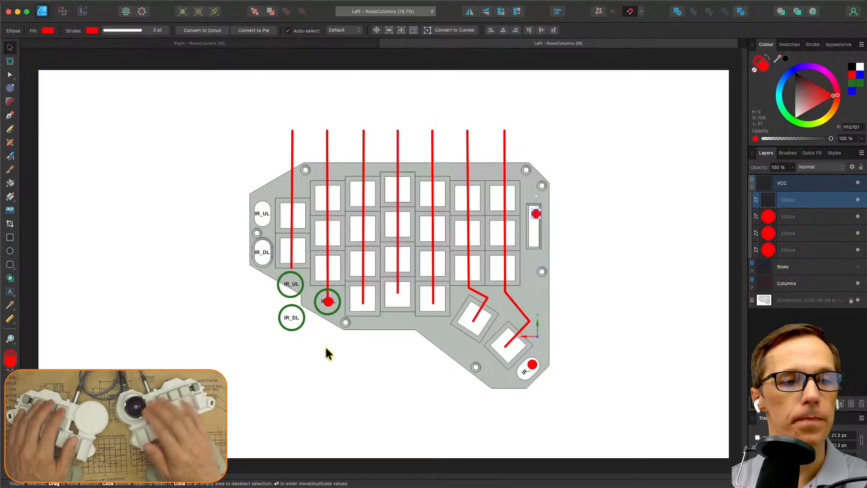
left_click_drag(536, 218, 264, 219)
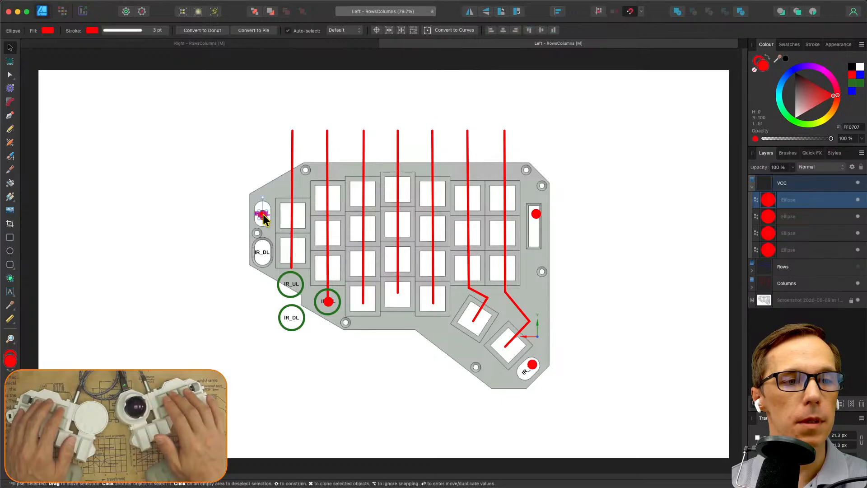
left_click(537, 216)
mouse_move(538, 216)
left_mouse_down("super")
mouse_move(338, 287)
mouse_move(264, 255)
left_mouse_up("super")
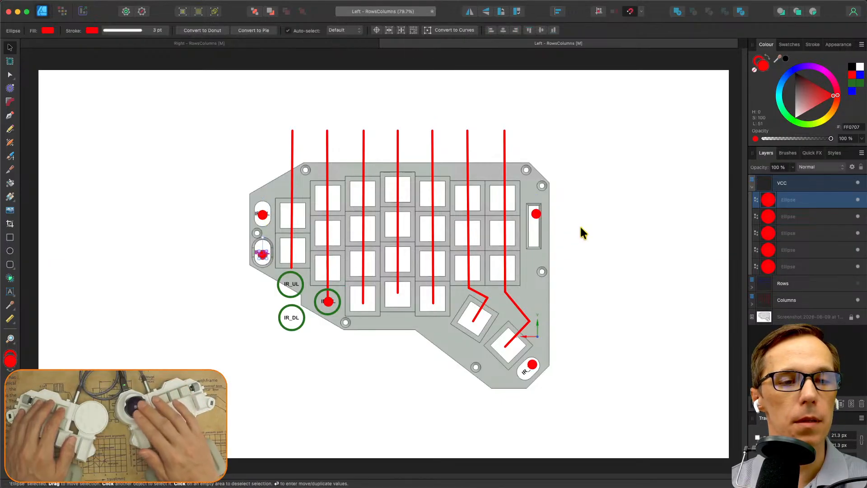
Place two more copies of the red dot along the plate's upper edge, one near each end.
key("super+v")
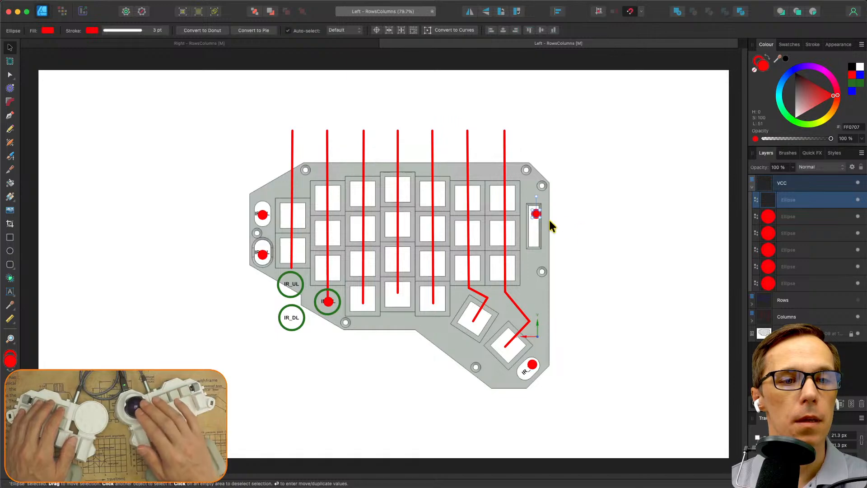
left_click_drag(536, 215, 517, 161)
left_click(564, 153)
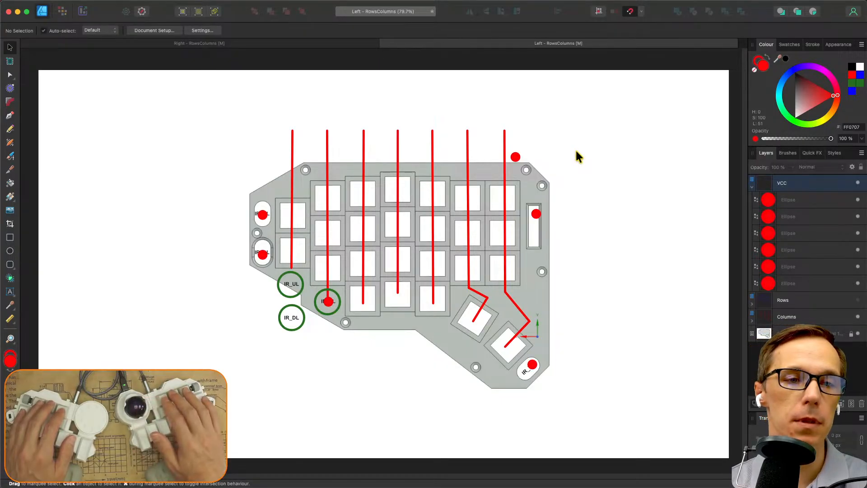
key("super+v")
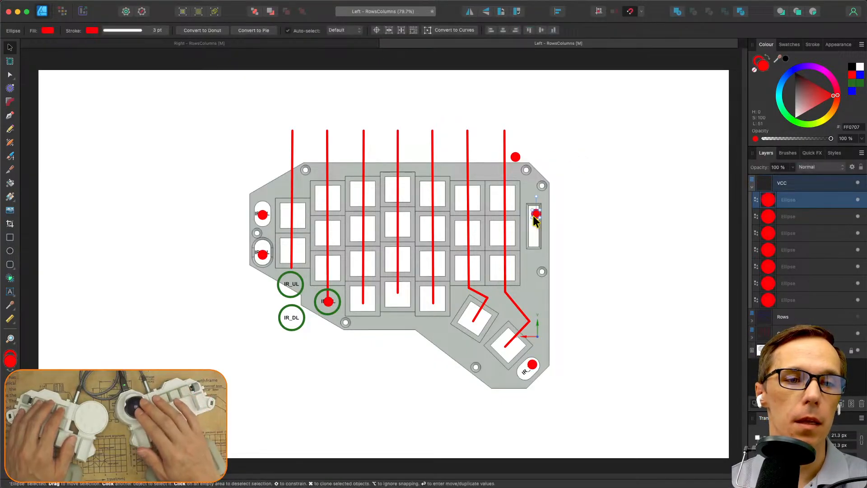
left_click_drag(535, 215, 339, 161)
left_click(382, 128)
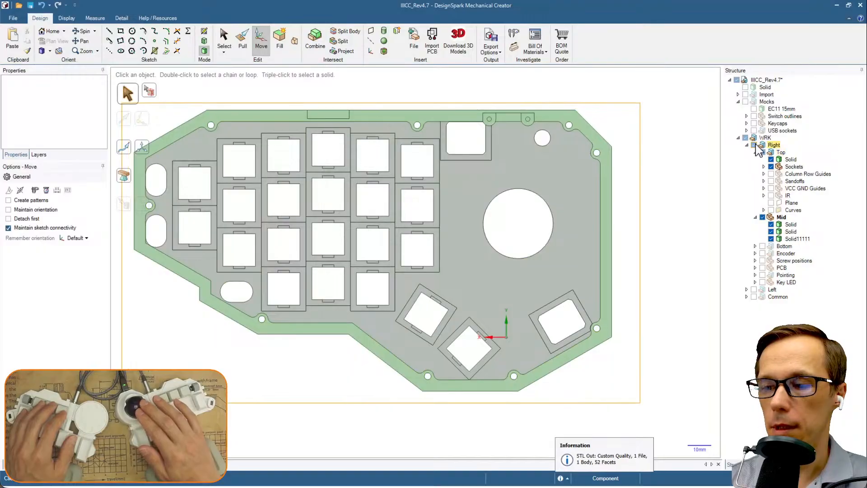
Switch to DesignSpark Mechanical, hide the Right component, and show the Left component's top plate solid with its IR parts.
left_click(754, 146)
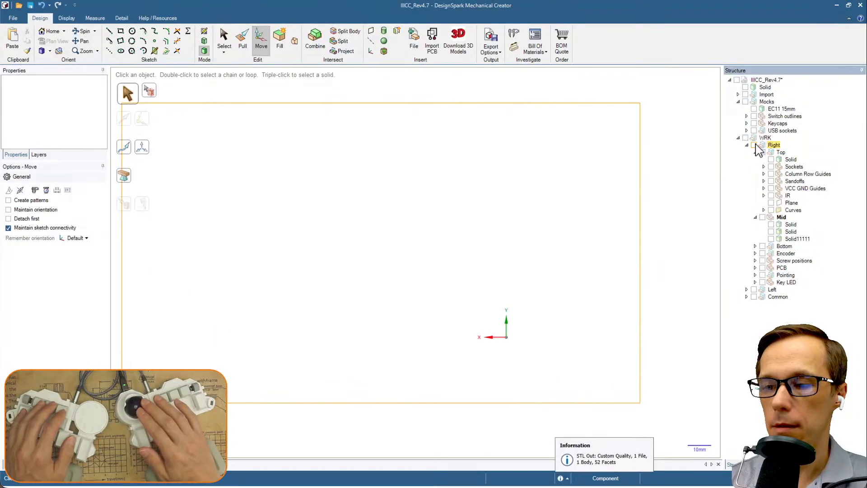
left_click(747, 289)
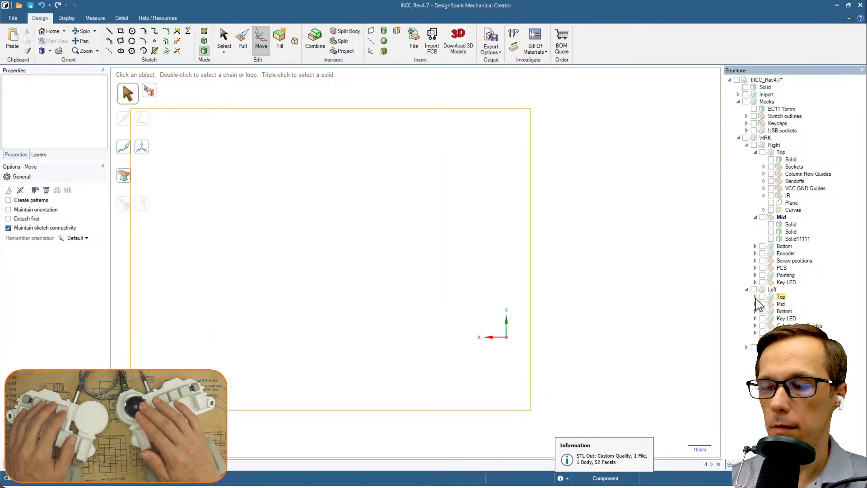
left_click(763, 297)
left_click(755, 297)
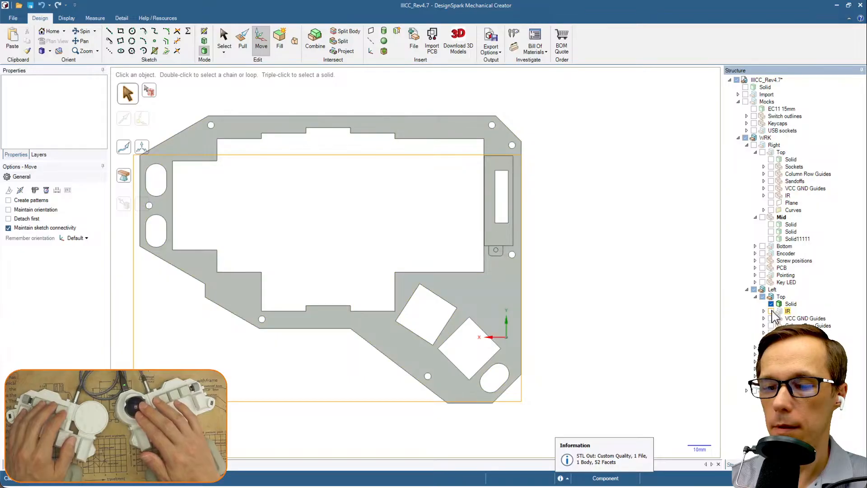
left_click(771, 311)
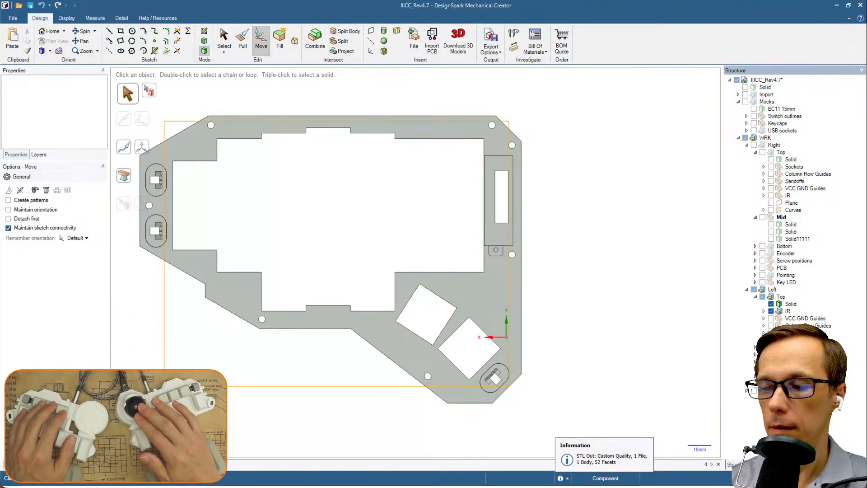
Show the Sockets component of the left top plate and examine the plate at an angle.
scroll(790, 226, "down", 3)
left_click(765, 276)
left_click(772, 275)
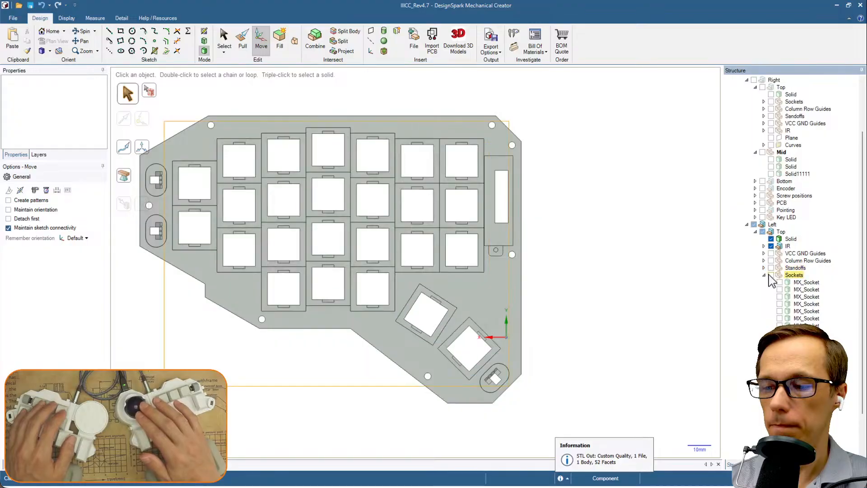
left_click(495, 249)
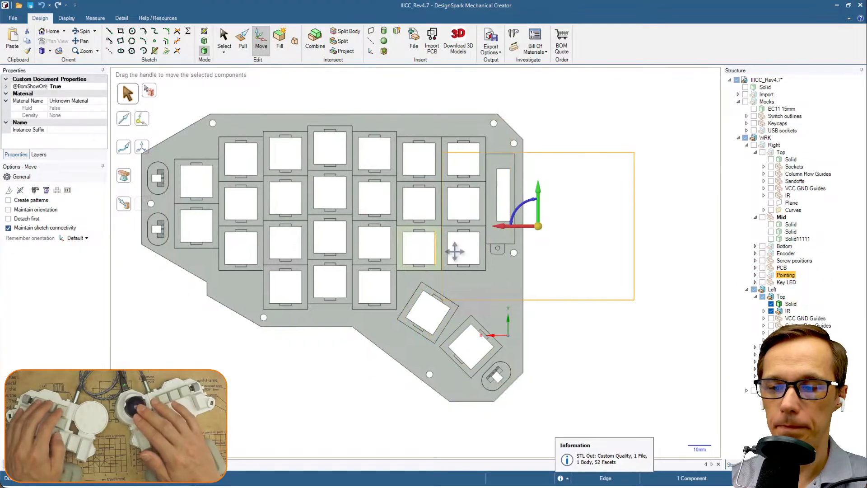
middle_click_drag(321, 280, 339, 296)
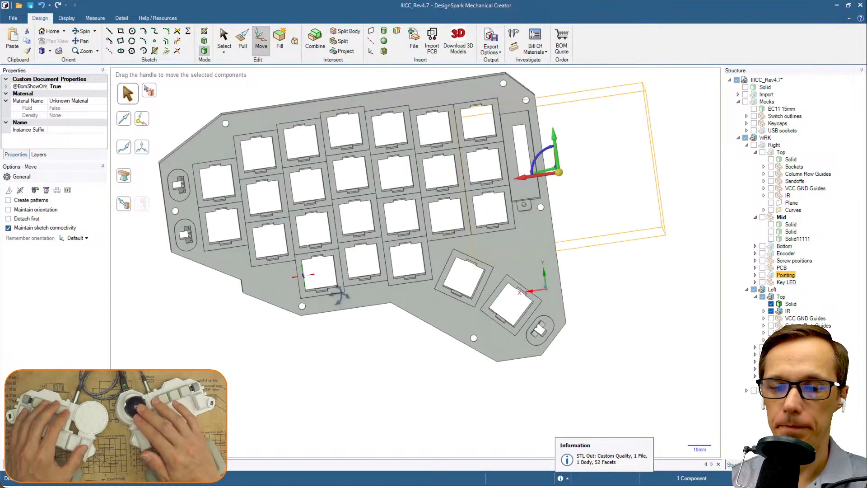
Face the left top plate squarely and show the imported I2C Expander Holder's Expander component over it to examine the placement.
key("v")
left_click(325, 372)
middle_click_drag(340, 350, 362, 374, "shift")
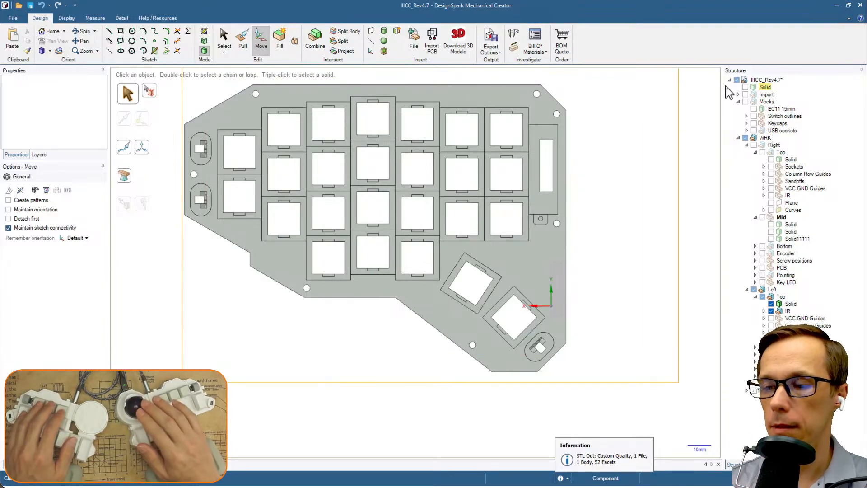
left_click(739, 94)
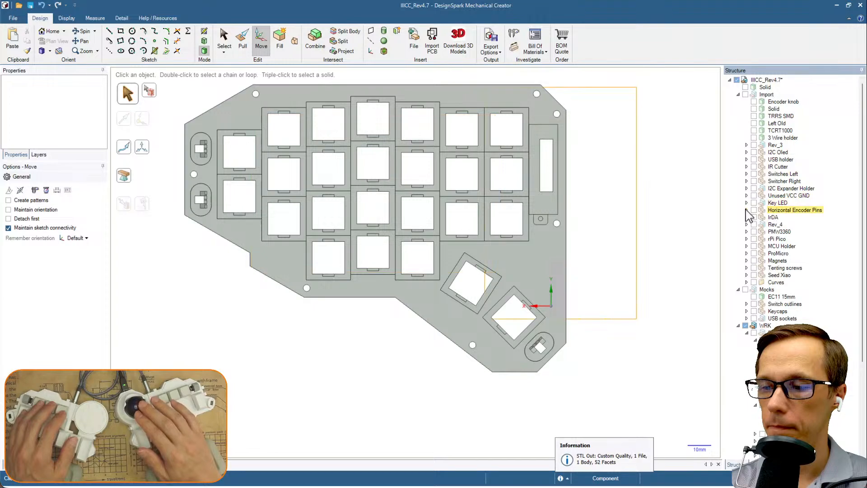
left_click(747, 188)
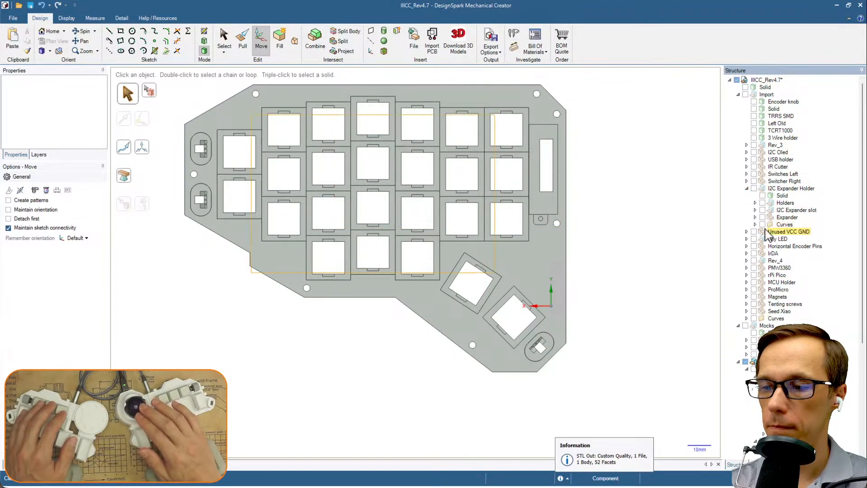
left_click(756, 217)
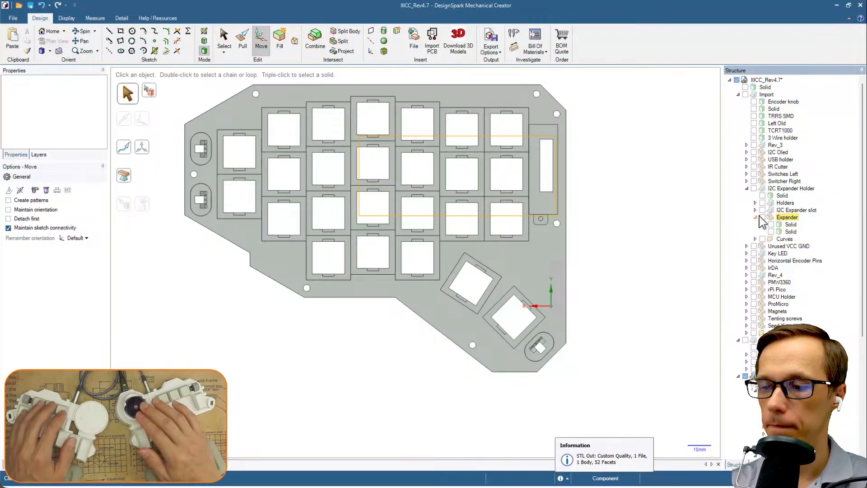
left_click(762, 217)
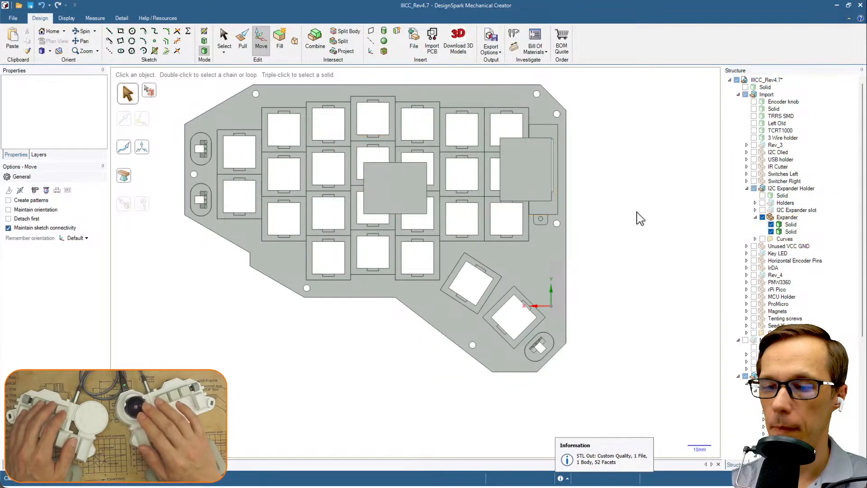
scroll(518, 215, "up", 1)
scroll(519, 215, "down", 1)
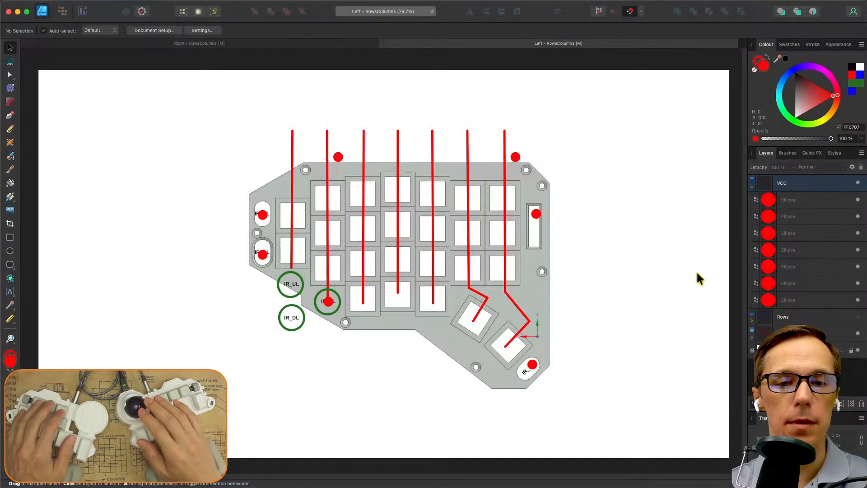
Switch to Affinity Designer and rename the VCC layer of the left diagram as VCC TOP, collapsing its contents.
double_click(797, 190)
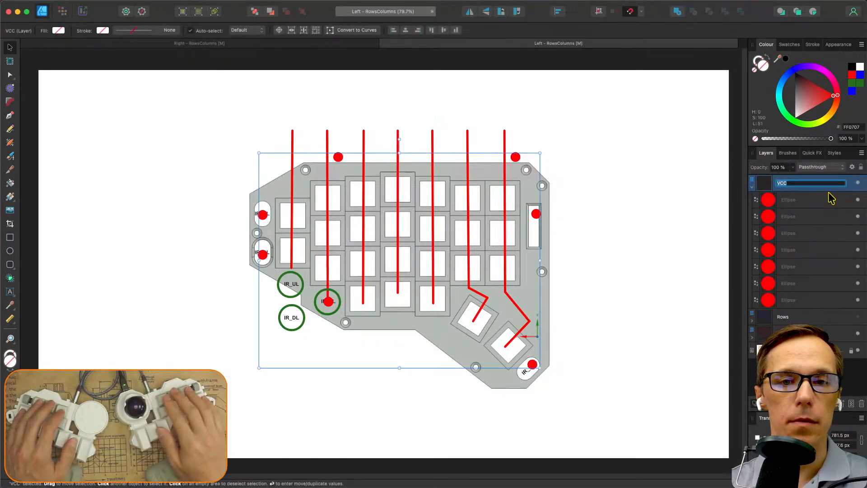
type("TOP")
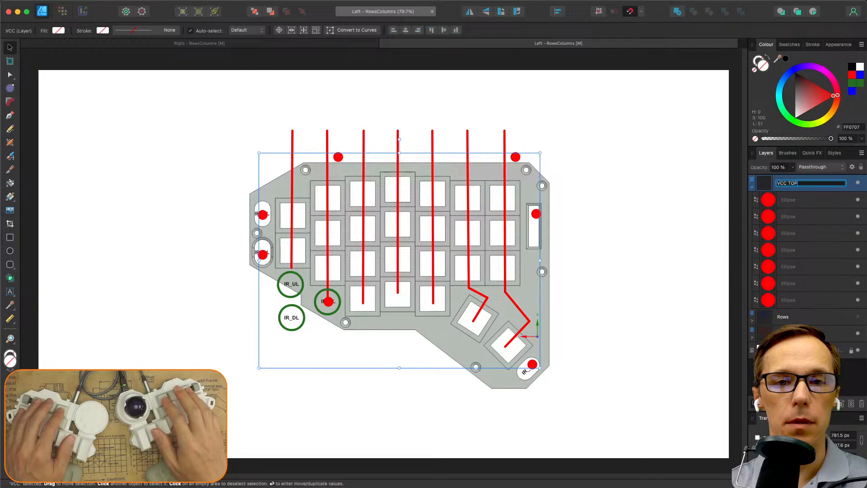
key("Return")
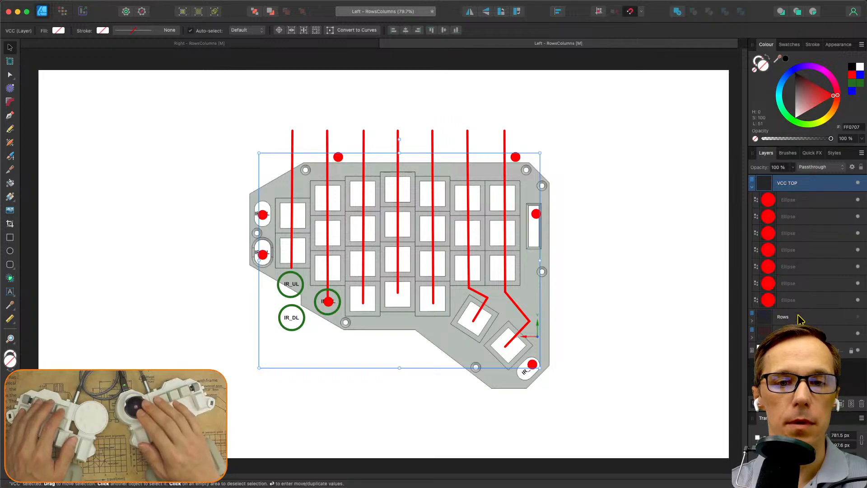
left_click(753, 186)
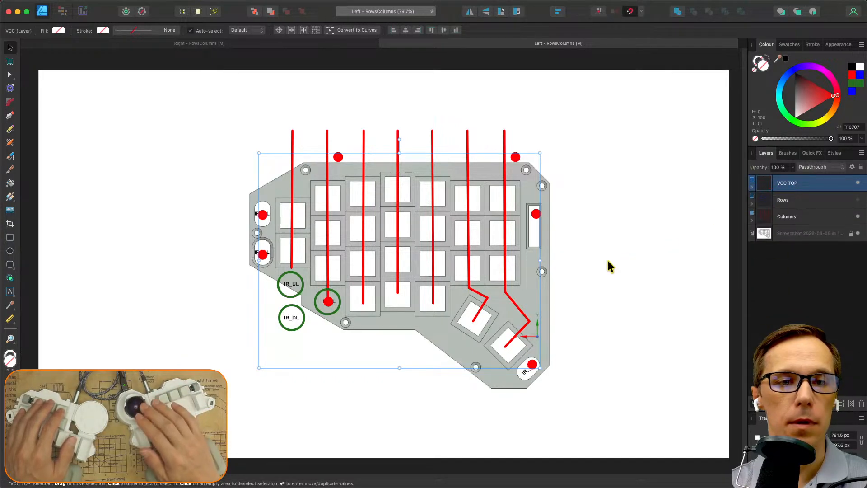
Delete the two red dots along the plate's upper edge and make the Rows layer visible.
double_click(337, 159)
key("Delete")
left_click(515, 157)
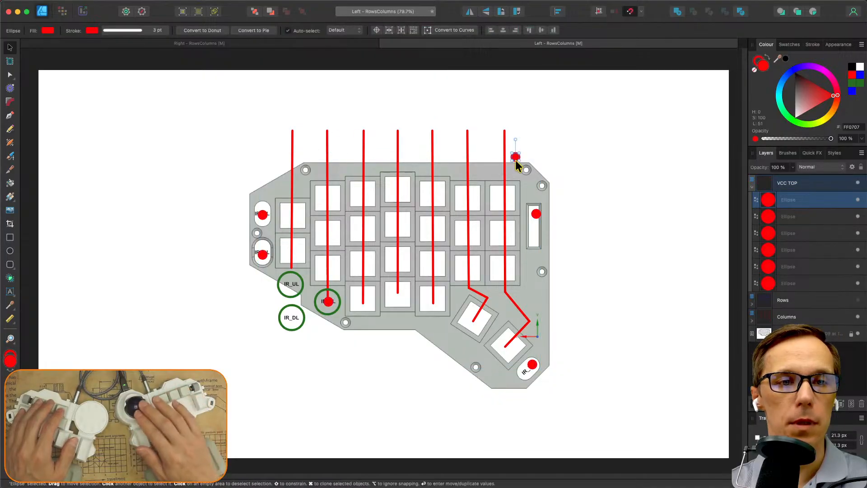
key("Delete")
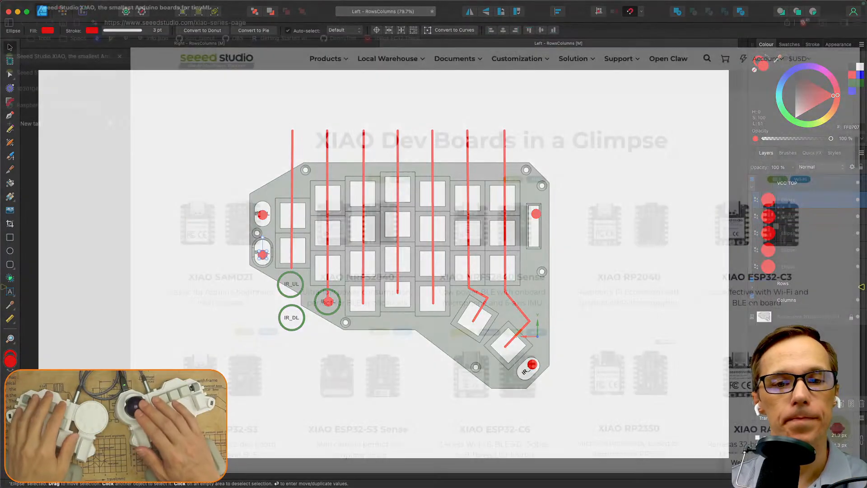
left_click(859, 284)
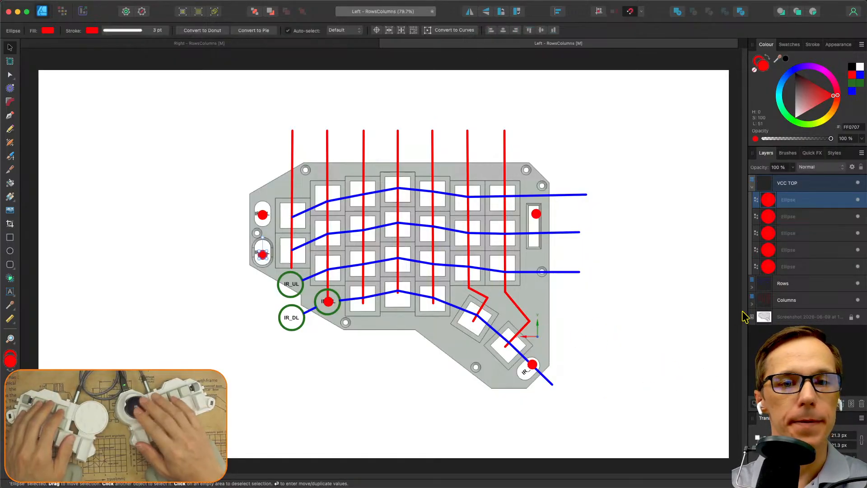
left_click(752, 186)
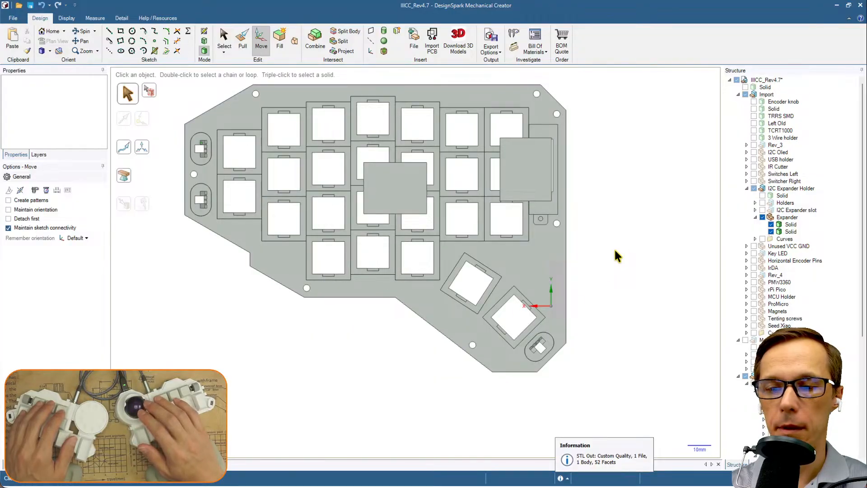
Switch to DesignSpark Mechanical and hide the imported I2C Expander Holder component, collapsing its branch.
left_click(754, 190)
left_click(747, 189)
middle_click_drag(575, 163, 581, 184, "shift")
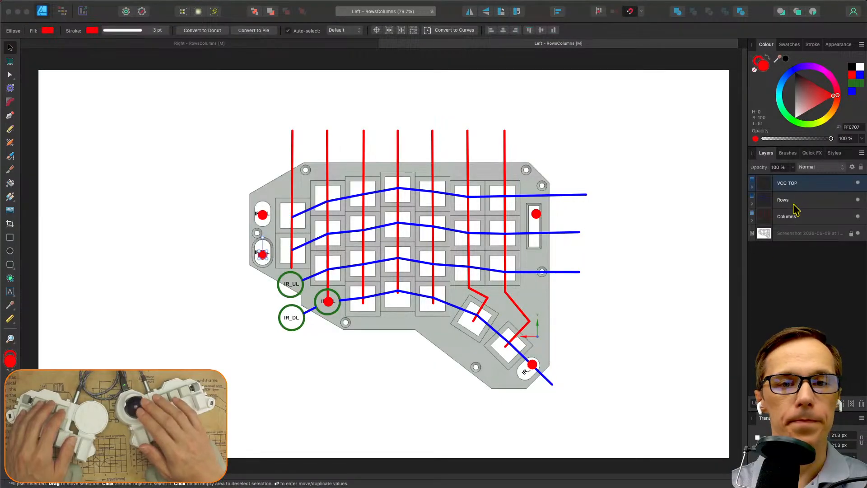
Switch to Affinity Designer and add a new layer named GND TOP above VCC TOP in the left diagram.
left_click(841, 403)
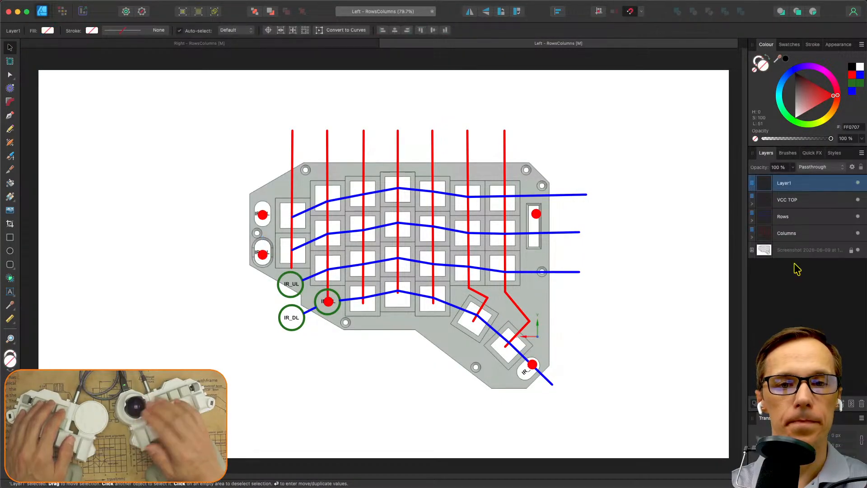
double_click(805, 182)
type("G")
type("d")
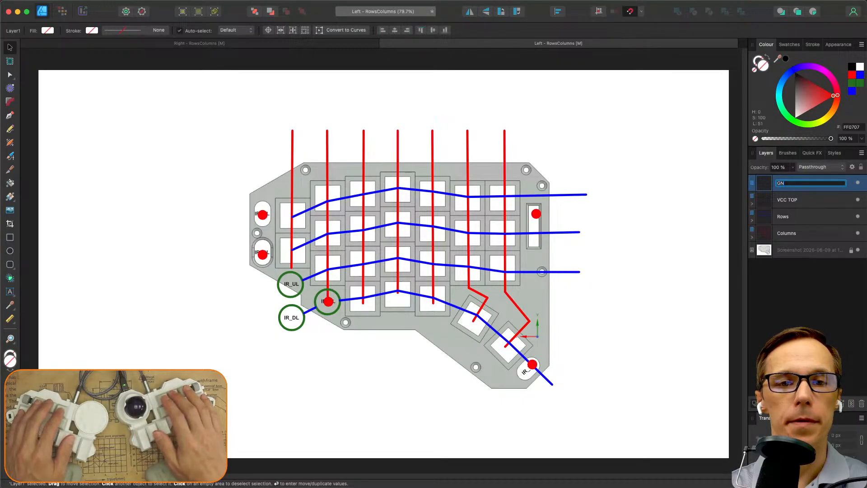
type(" TOpo")
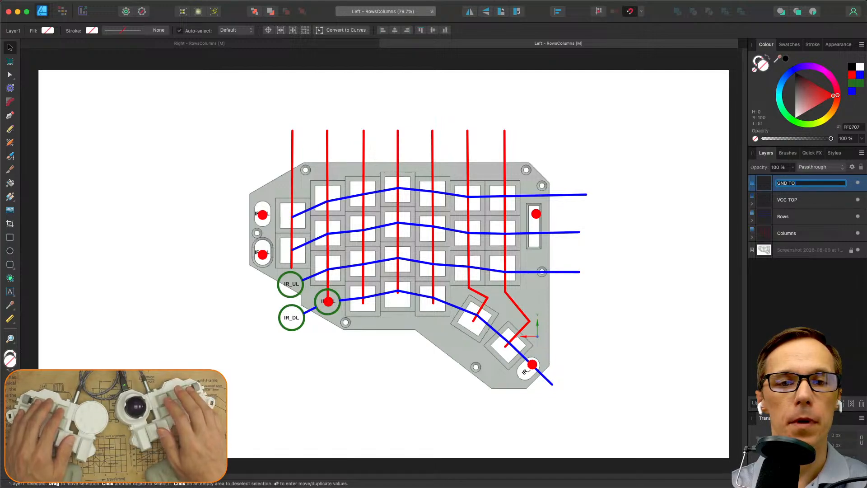
key("Return")
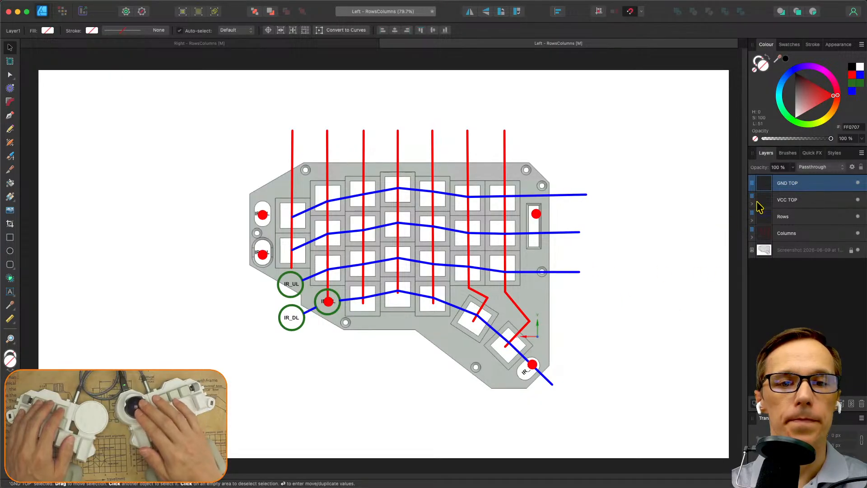
Copy the red dot from the plate's narrow rectangular slot into the GND TOP layer and hide the VCC TOP layer.
left_click(533, 216)
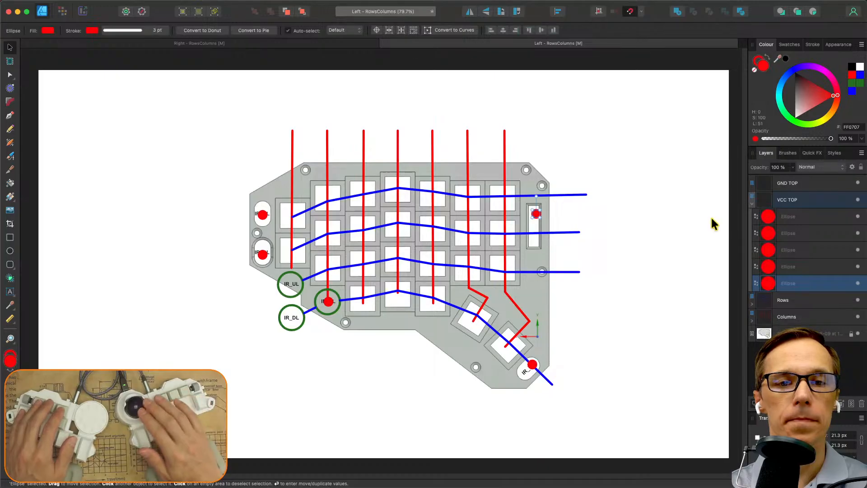
left_click_drag(783, 199, 786, 193)
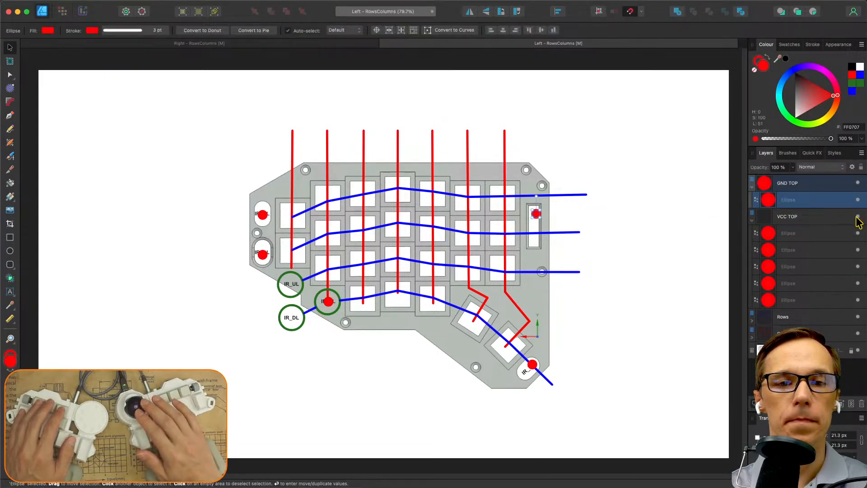
left_click(592, 233)
left_click(537, 216)
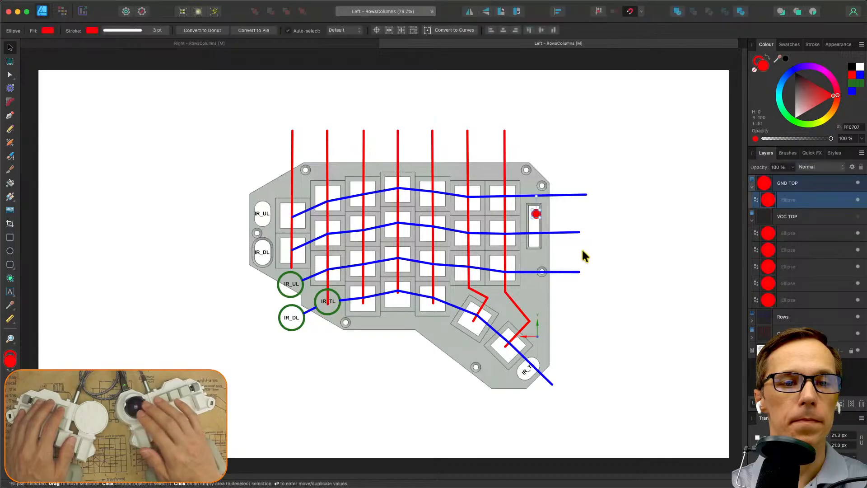
Set both the fill and the stroke of the copied dot in the rectangular slot to black.
left_click(47, 31)
left_click_drag(94, 89, 87, 76)
left_click(93, 31)
left_click_drag(134, 91, 131, 79)
left_click(285, 98)
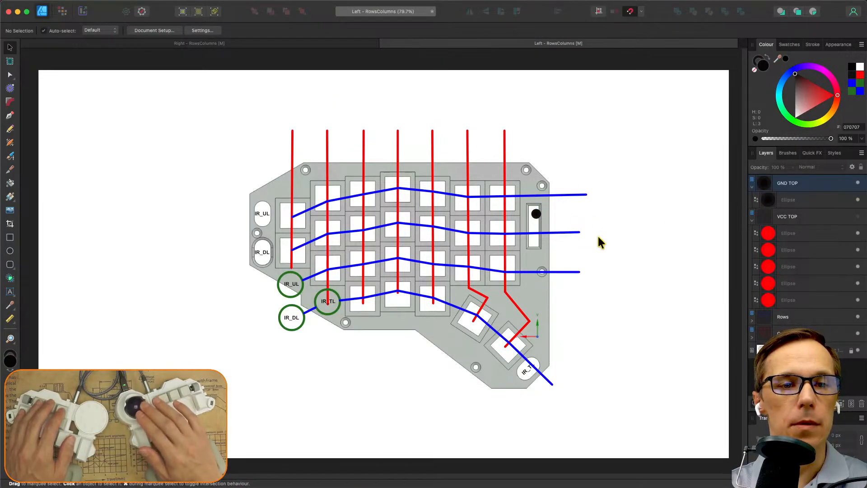
Place copies of the black dot in the oval slot at the plate's lower right corner and in the IR_TL circle.
left_click(536, 214)
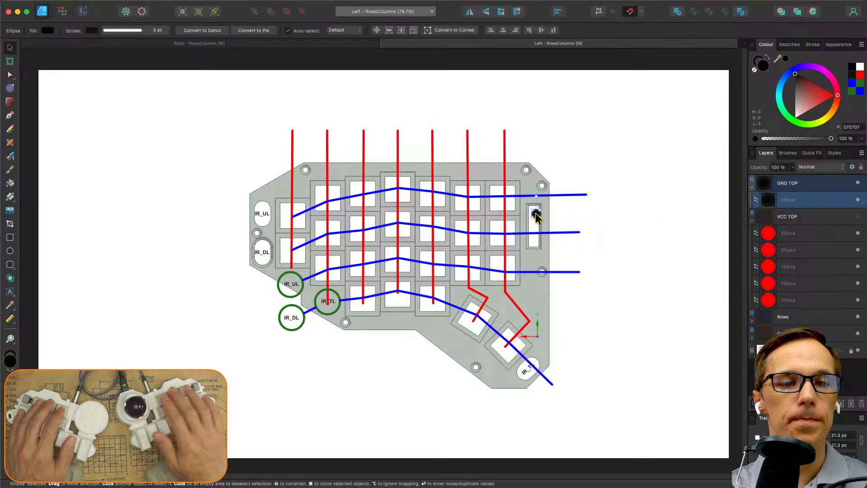
key("super+c")
key("super+v")
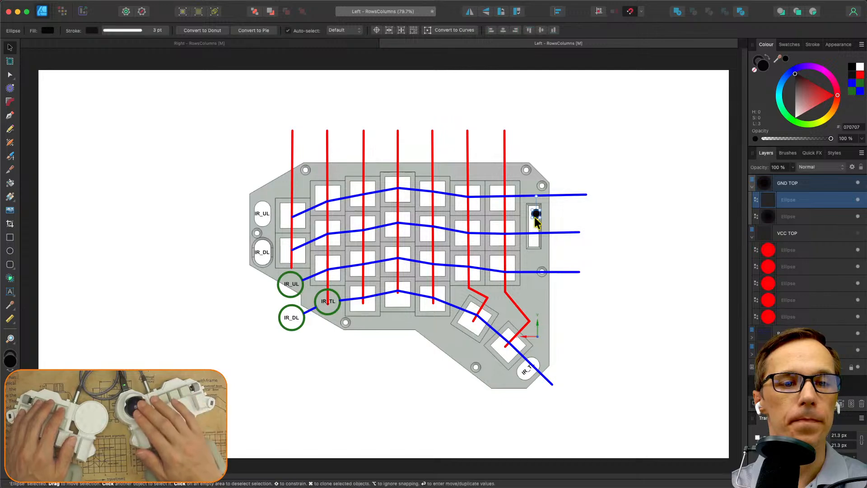
left_click_drag(536, 218, 527, 379)
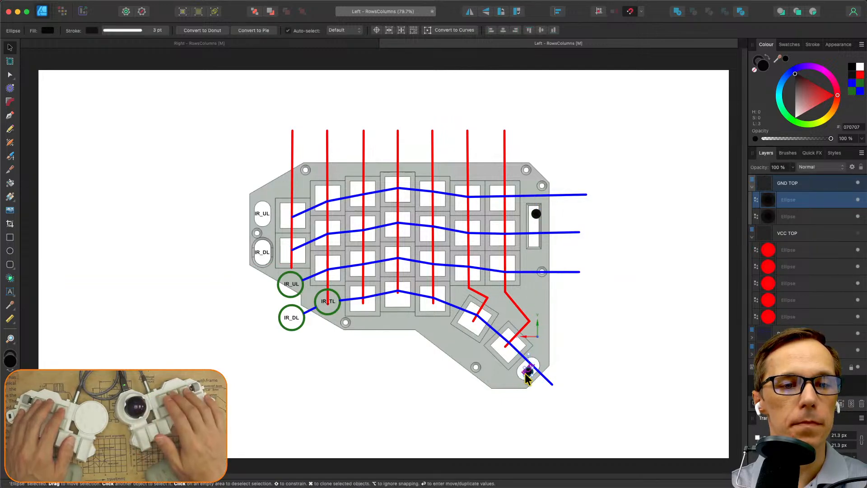
key("super+v")
left_click_drag(536, 216, 328, 302)
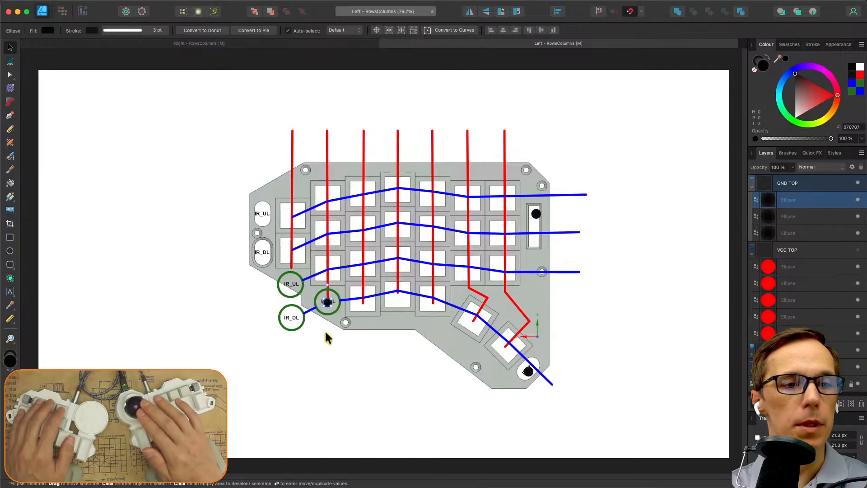
Place two more copies of the black dot in the IR_UL and IR_DL oval slots.
key("super+v")
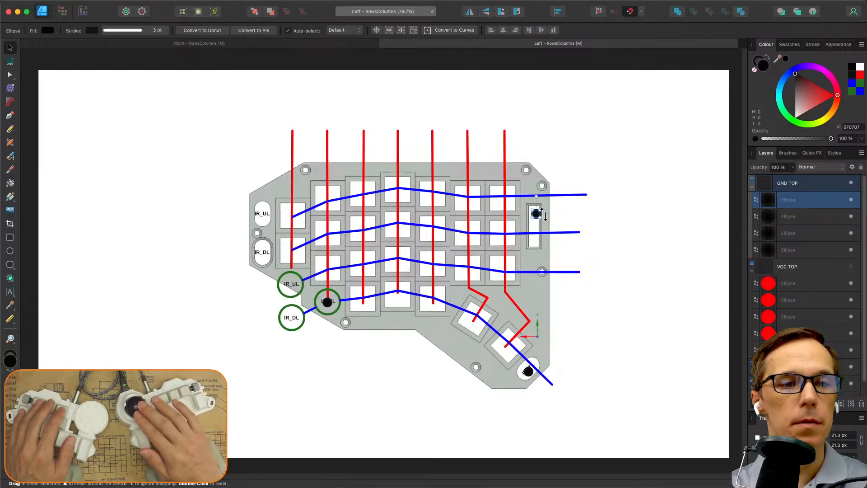
left_click_drag(536, 214, 263, 218)
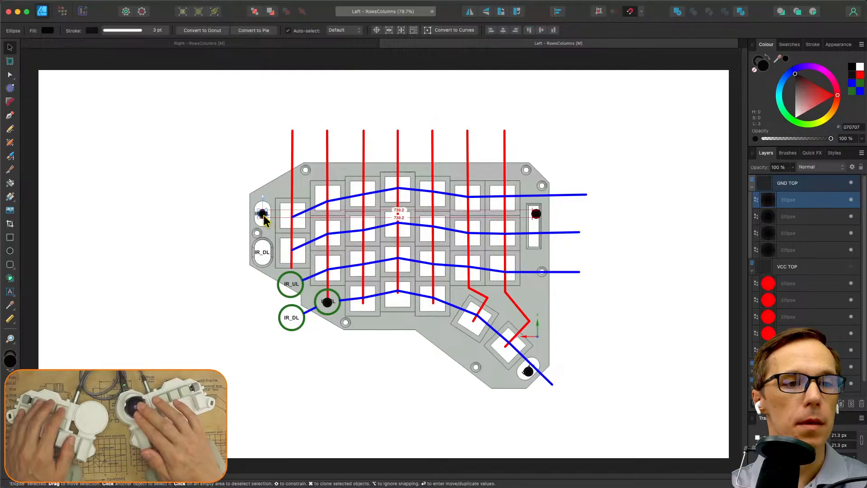
key("super+v")
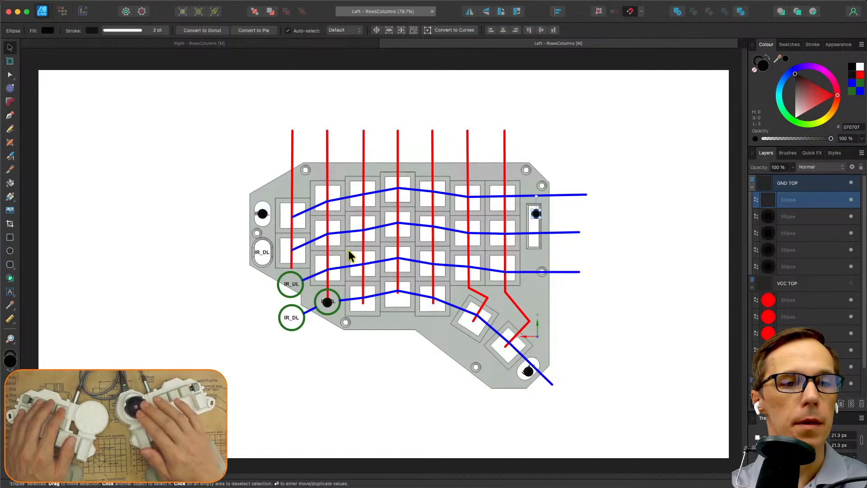
left_click_drag(537, 215, 264, 254)
left_click(613, 255)
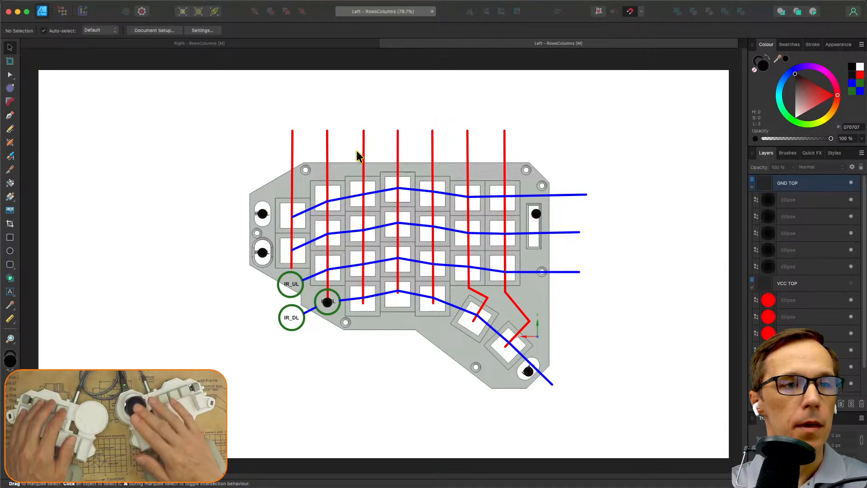
Activate the Pen tool, collapse the VCC TOP layer, and hide the Rows and Columns layers.
left_click(9, 116)
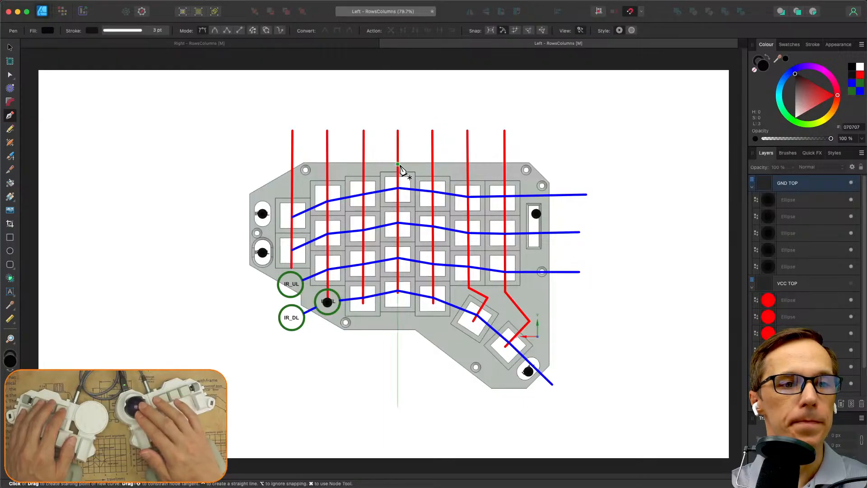
left_click(753, 287)
left_click(859, 301)
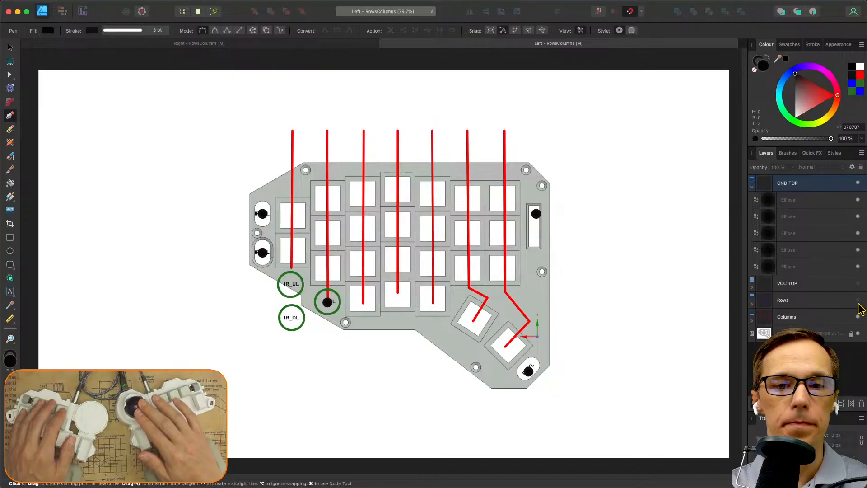
left_click(858, 317)
Draw a black GND line from the middle of the plate's top edge around the upper right corner, through the rectangular-slot dot to the lower-right oval-slot dot.
left_click(406, 168)
left_click(515, 170)
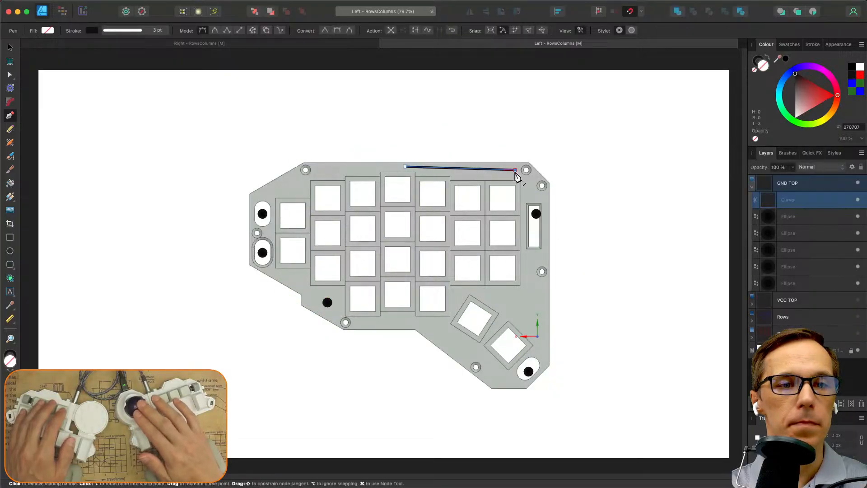
left_click(536, 195)
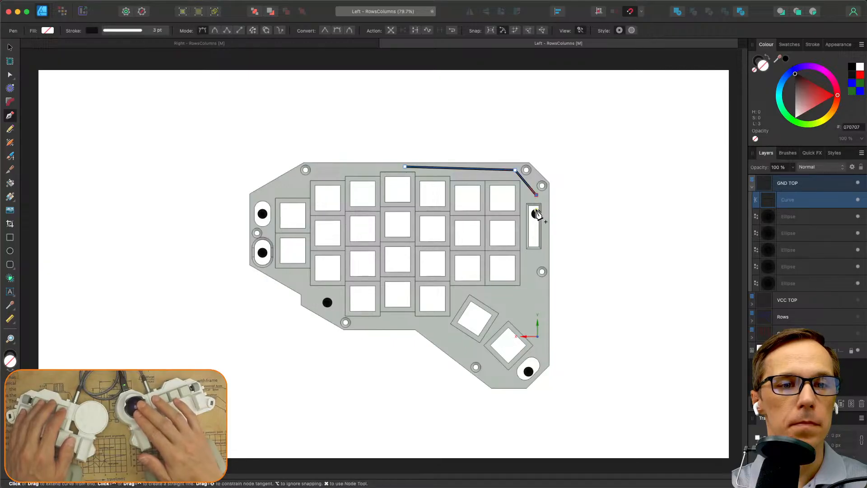
left_click(536, 214)
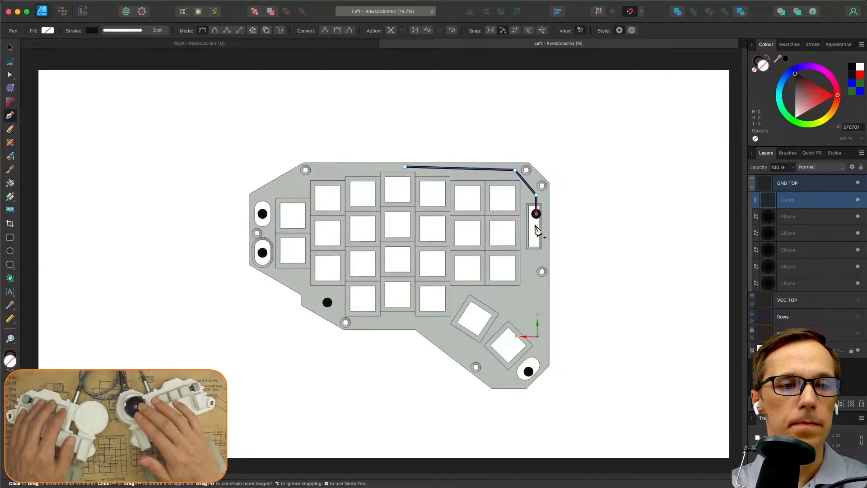
left_click(536, 354)
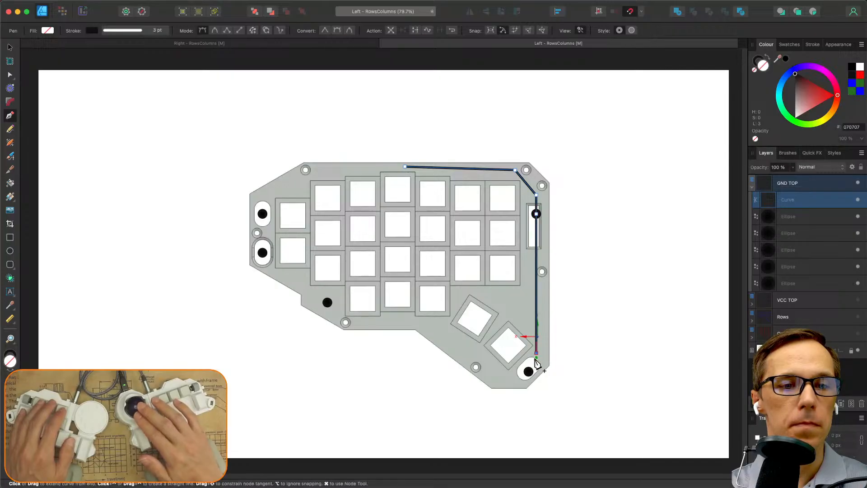
left_click(529, 372)
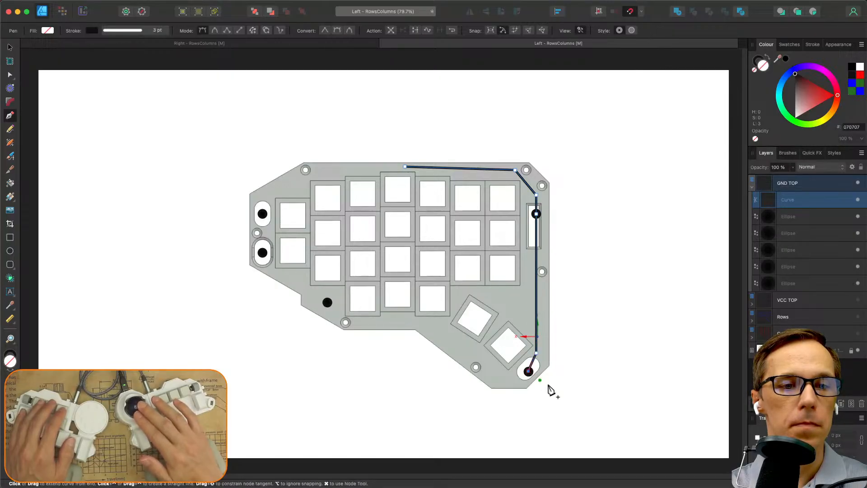
left_click(405, 167)
key("super+z")
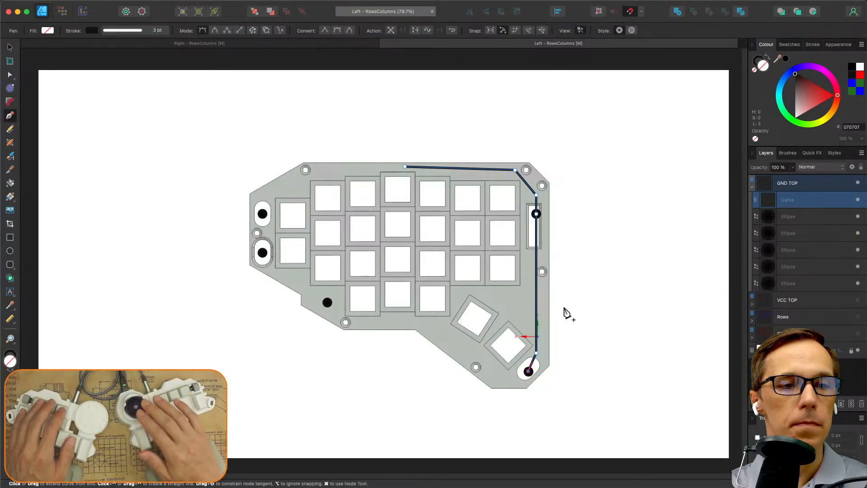
key("Escape")
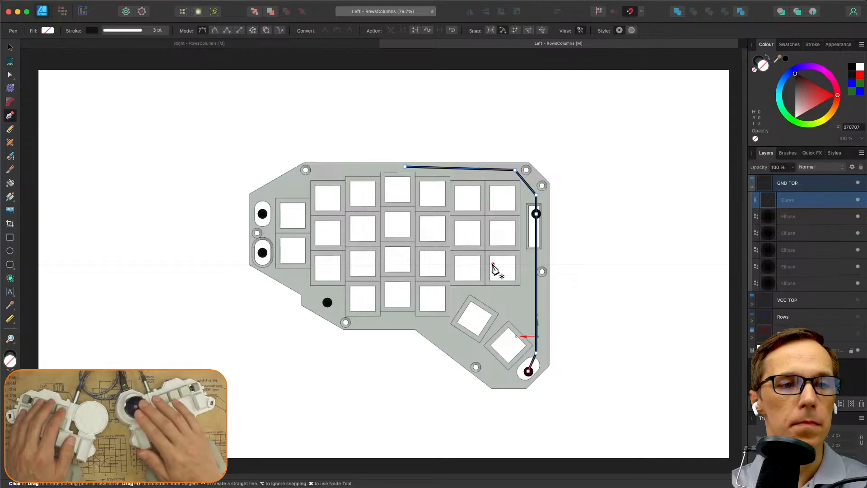
Draw a second GND line from the first one's top-edge start around the upper left corner, through both oval-slot dots to the lower-left dot.
left_click(404, 167)
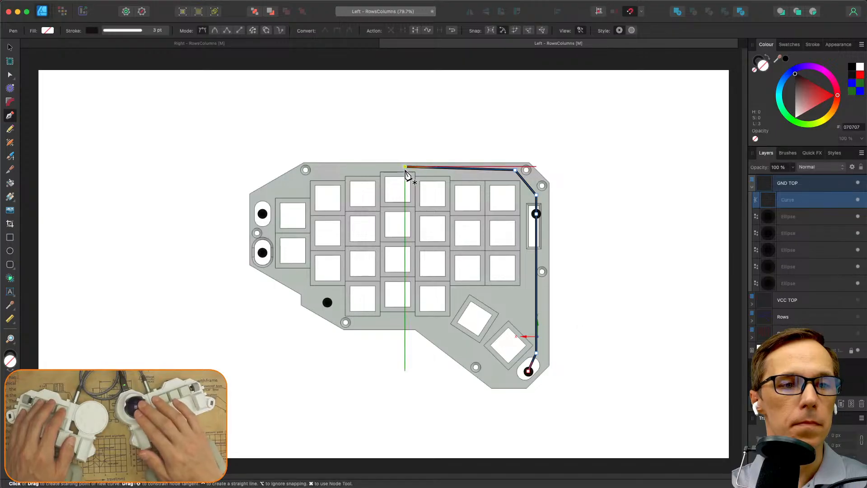
left_click(323, 167)
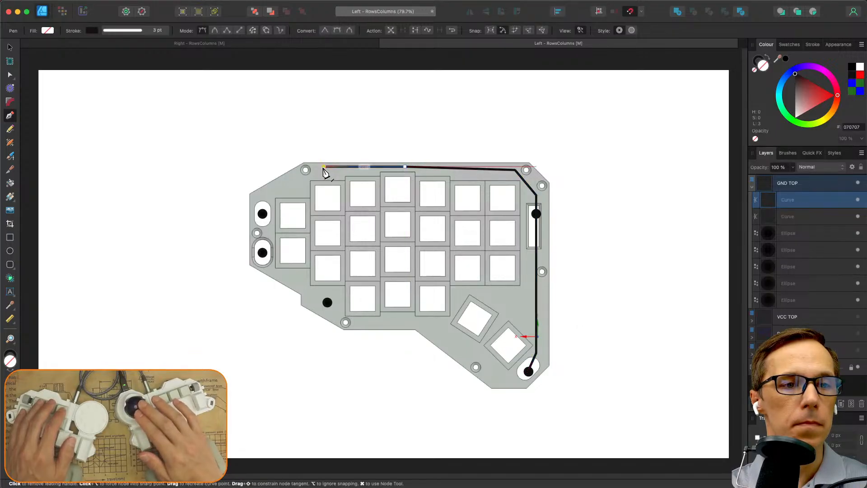
left_click(266, 193)
left_click(262, 213)
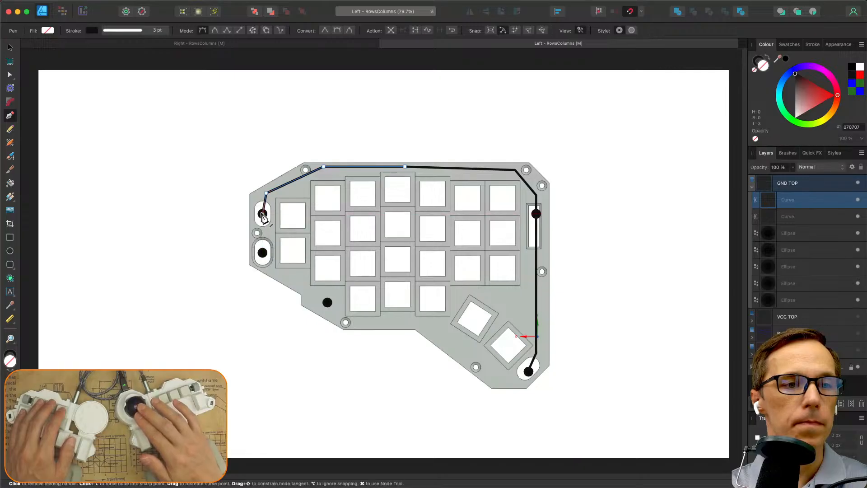
left_click(262, 253)
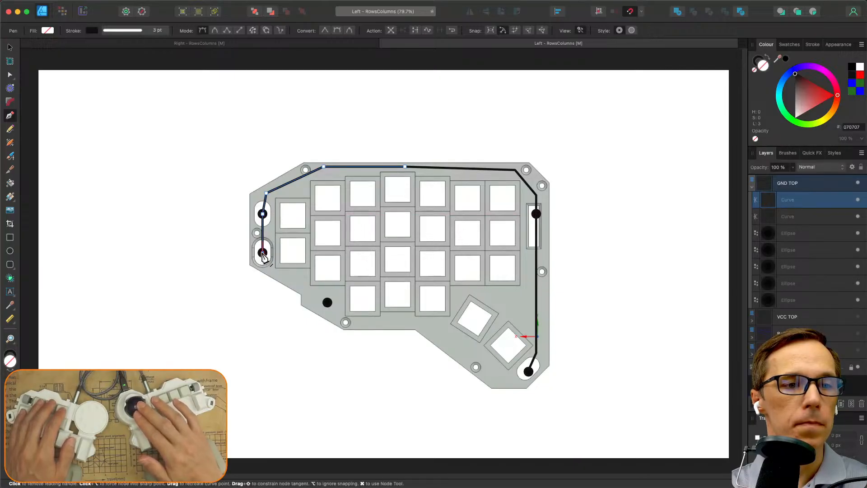
left_click(327, 303)
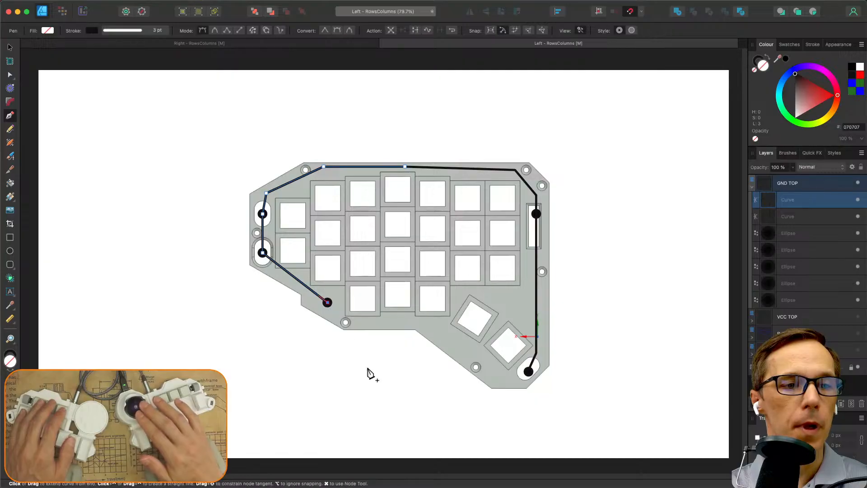
key("Escape")
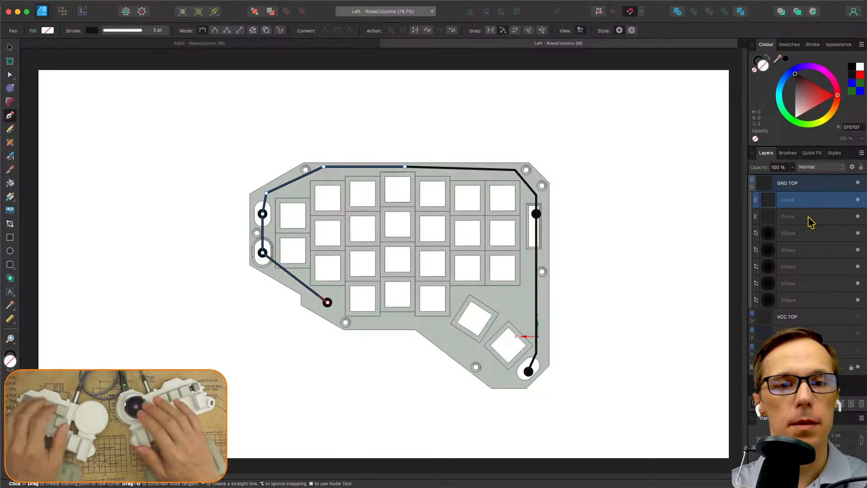
Collapse and hide the GND TOP layer, and show the VCC TOP layer.
left_click(752, 187)
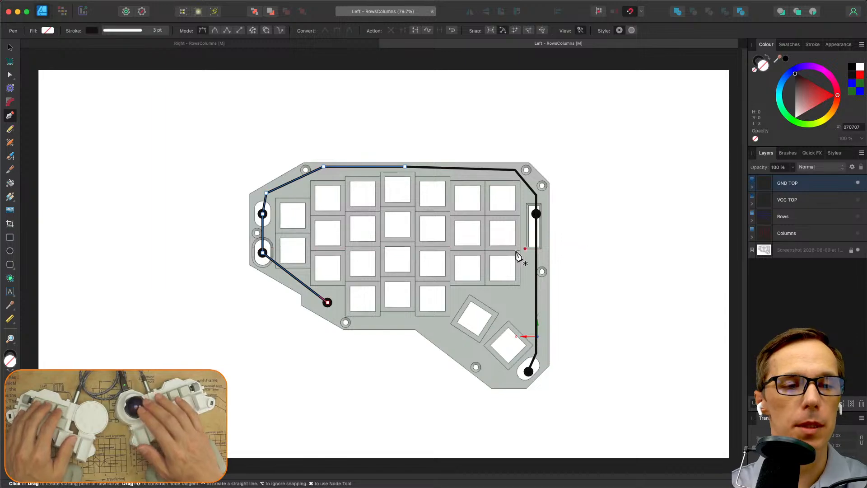
key("Escape")
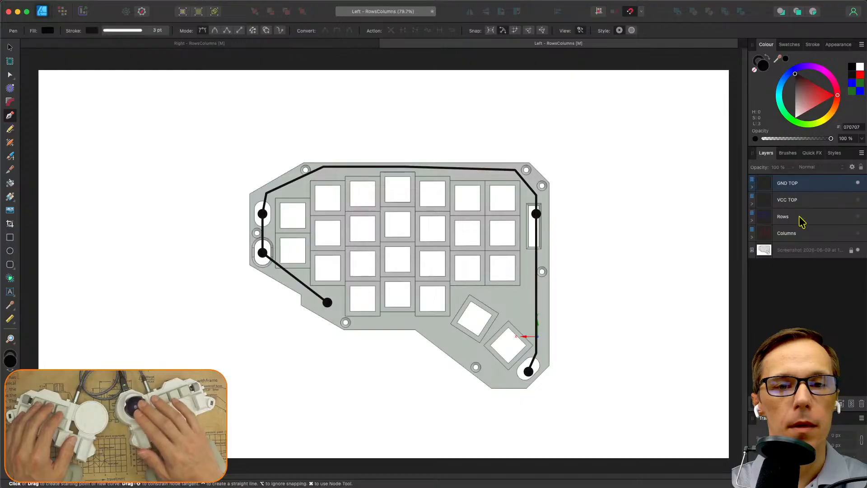
left_click(858, 182)
left_click(858, 200)
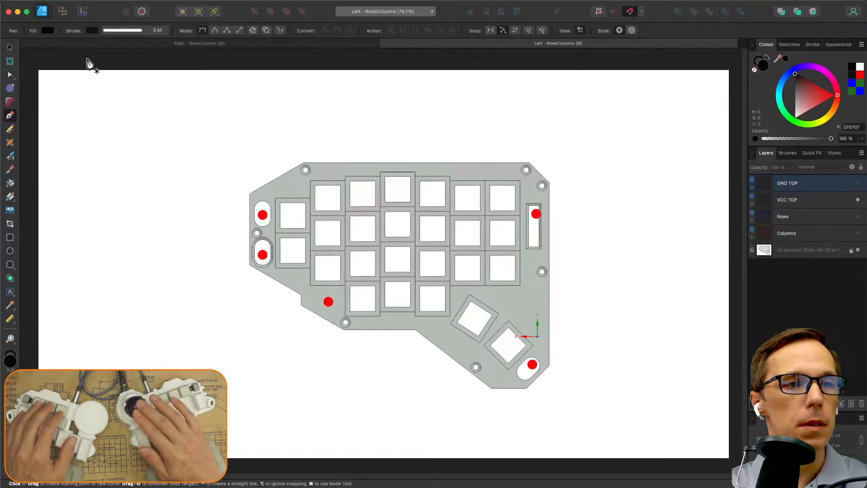
Set both the stroke and the fill to the red sampled from the VCC dot in the rectangular slot.
left_click(92, 32)
mouse_move(196, 41)
left_mouse_down()
mouse_move(552, 208)
mouse_move(535, 215)
left_mouse_up()
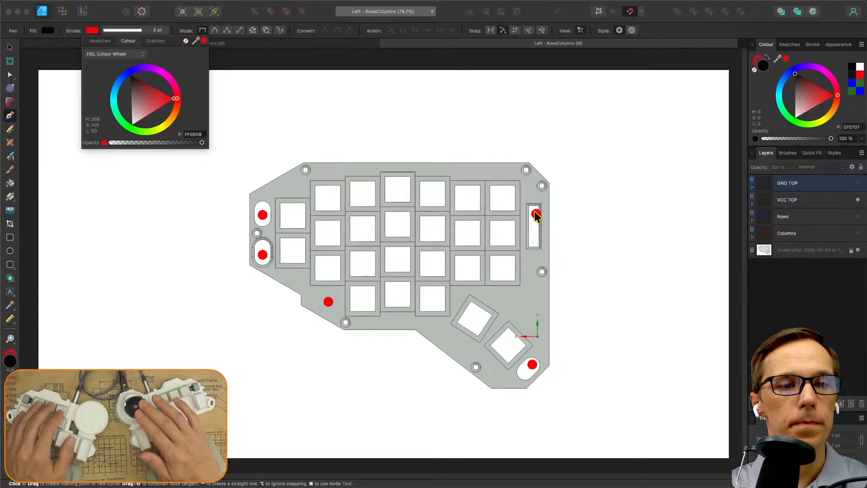
left_click(47, 31)
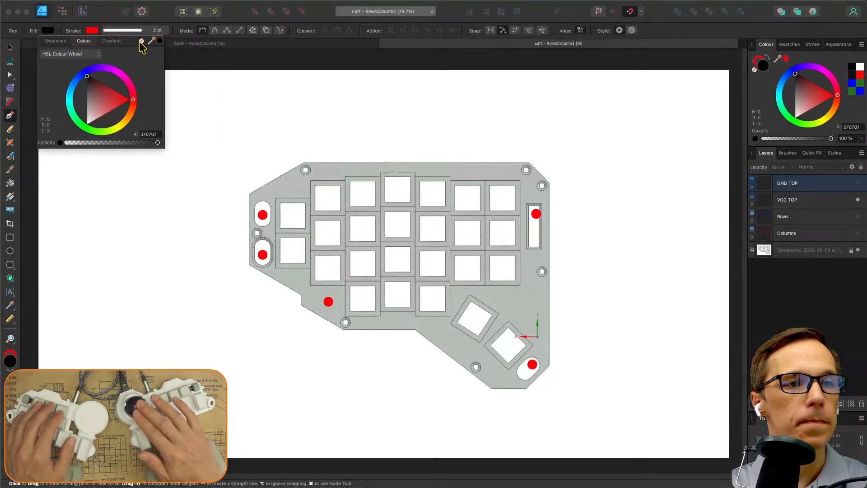
left_click_drag(152, 41, 536, 213)
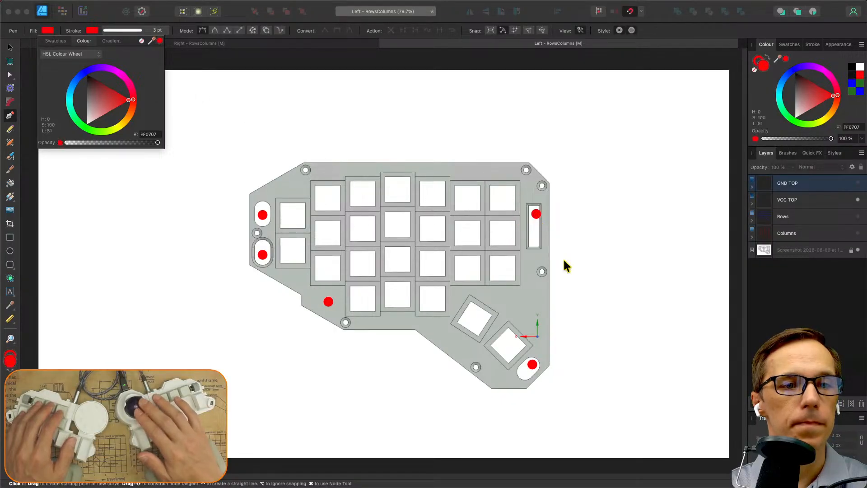
left_click(283, 126)
left_click(283, 126)
key("Escape")
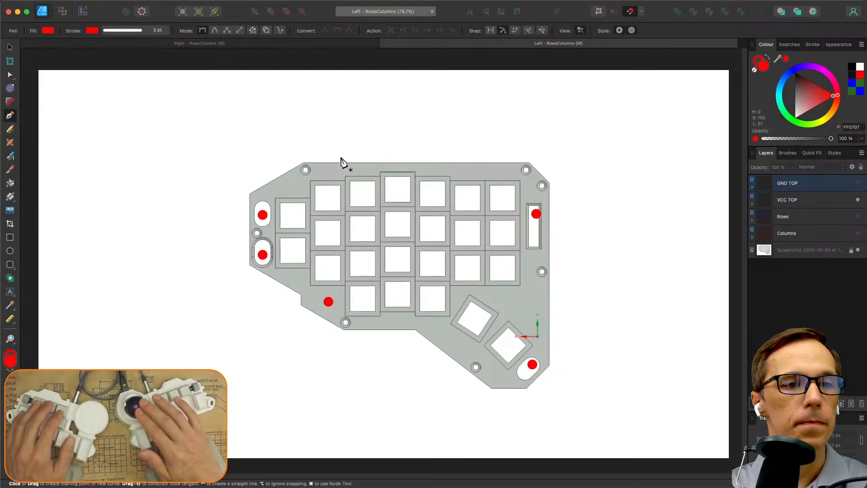
left_click(414, 165)
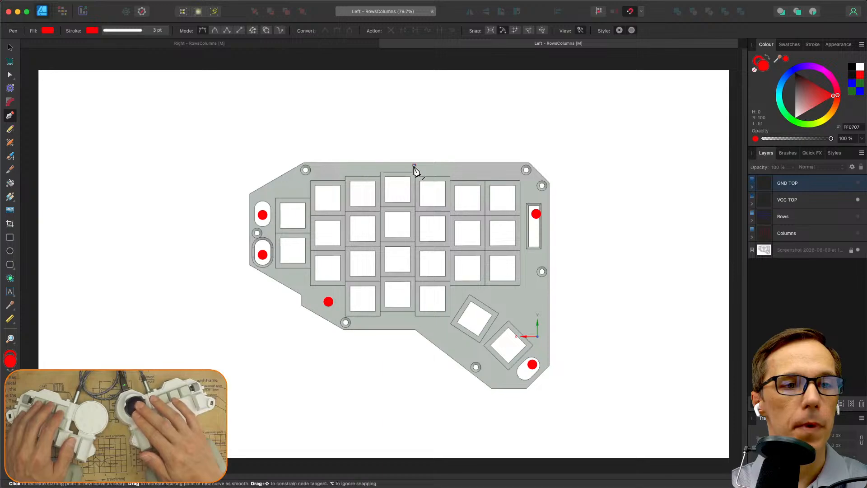
left_click(512, 167)
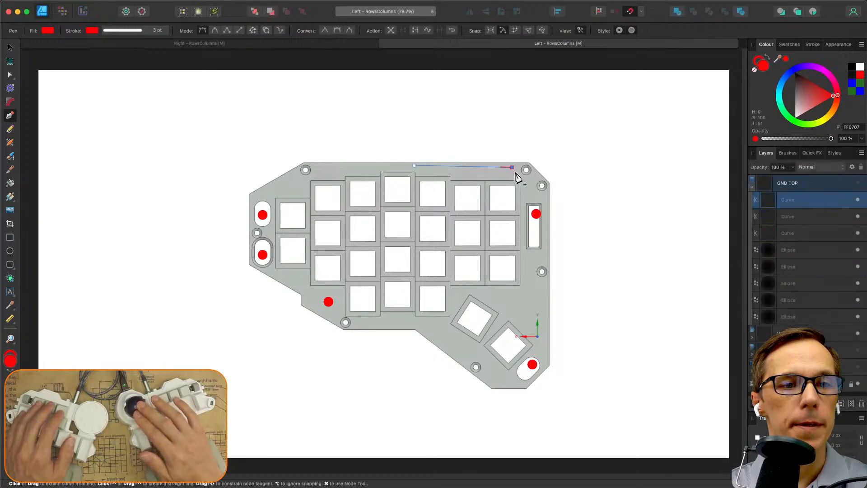
key("super+z")
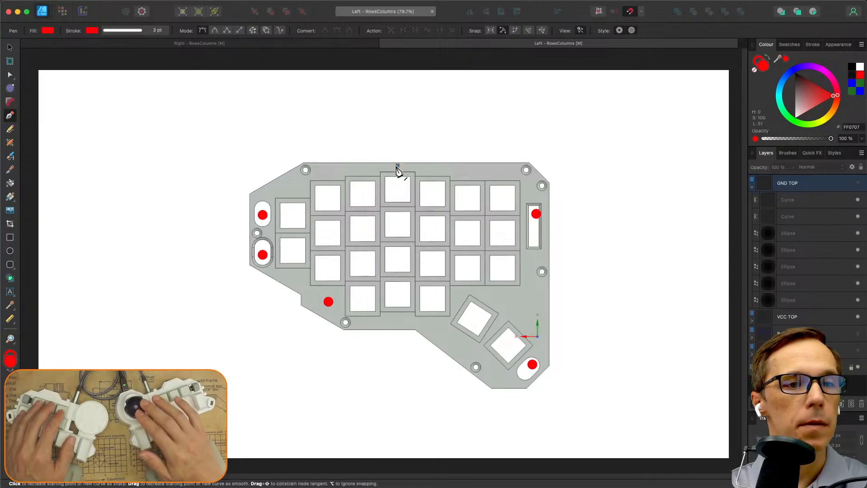
left_click(502, 167)
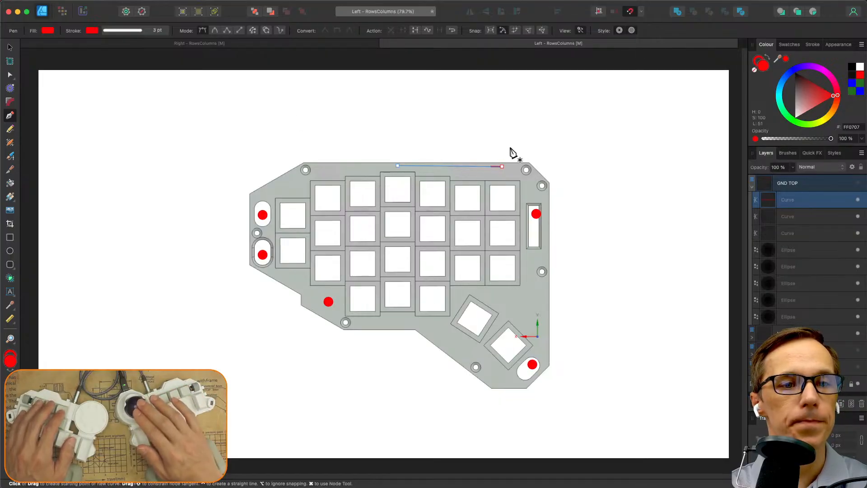
key("Delete")
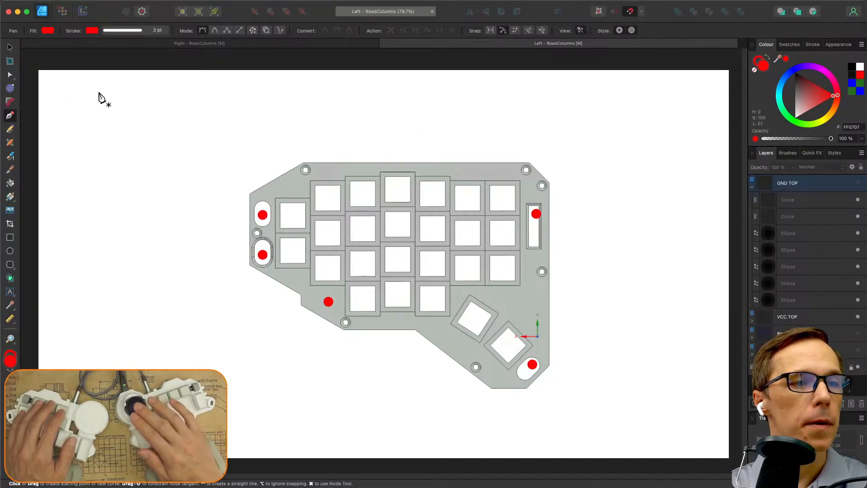
Switch the Pen tool to Line mode, try a straight segment along the plate's top edge, and undo it.
left_click(240, 31)
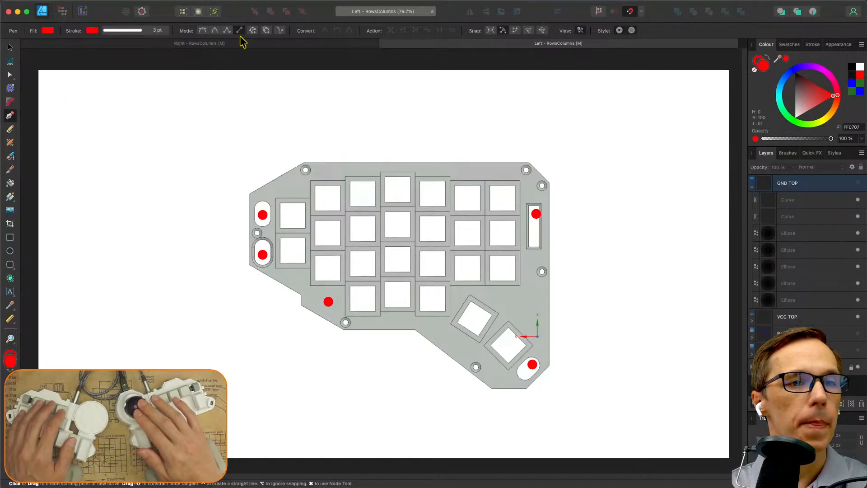
left_click(403, 166)
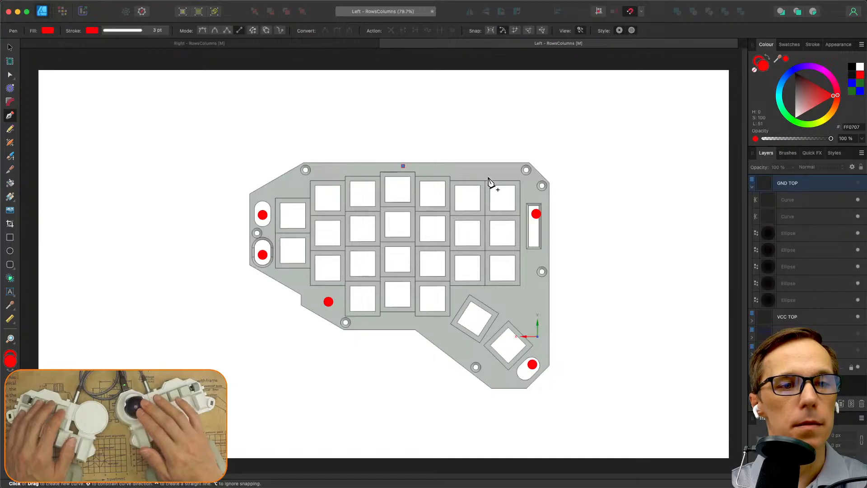
left_click(514, 166)
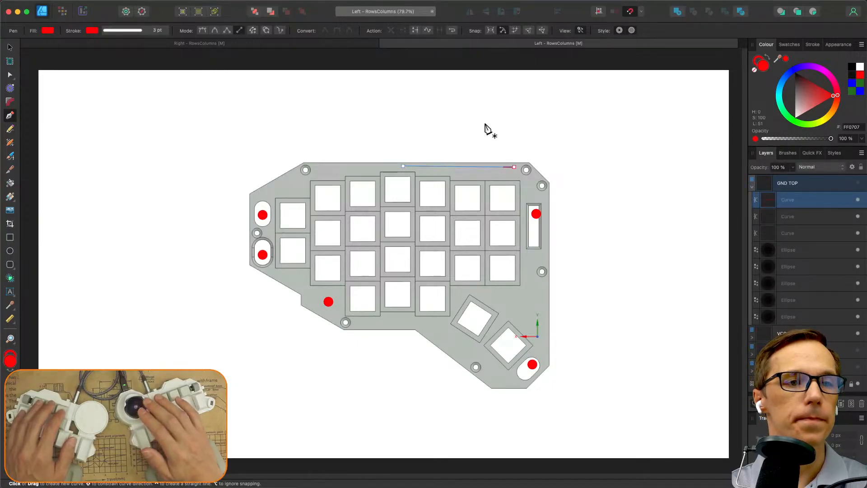
key("super+z")
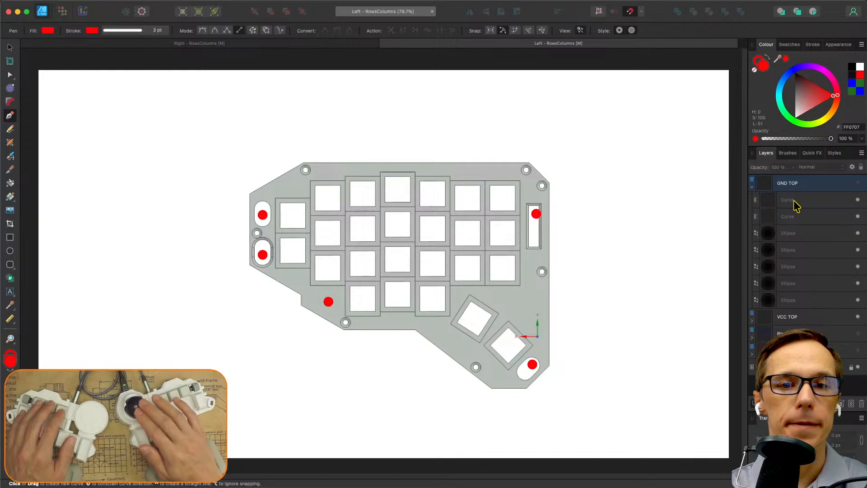
Make VCC TOP the active layer, with the GND TOP layer collapsed and hidden.
left_click(858, 184)
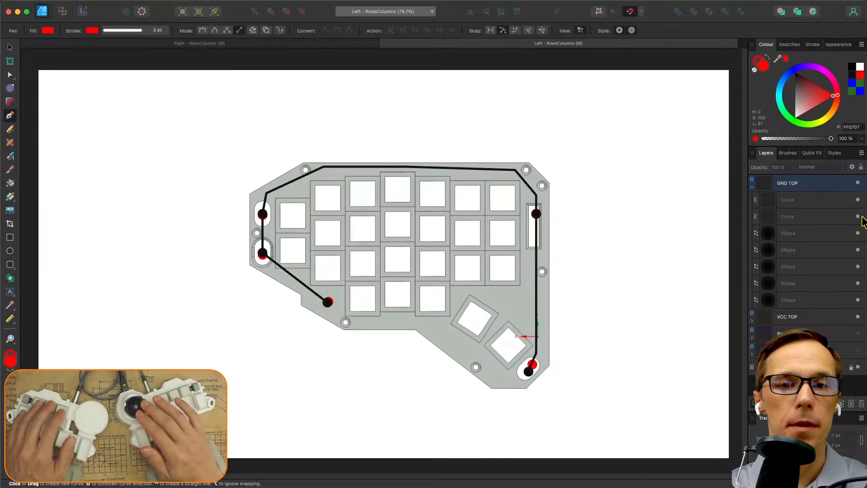
left_click(859, 184)
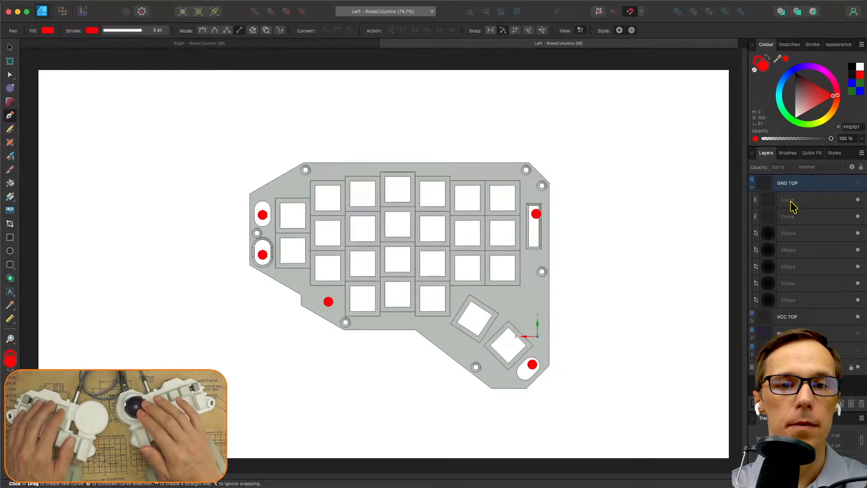
left_click(752, 187)
left_click(859, 184)
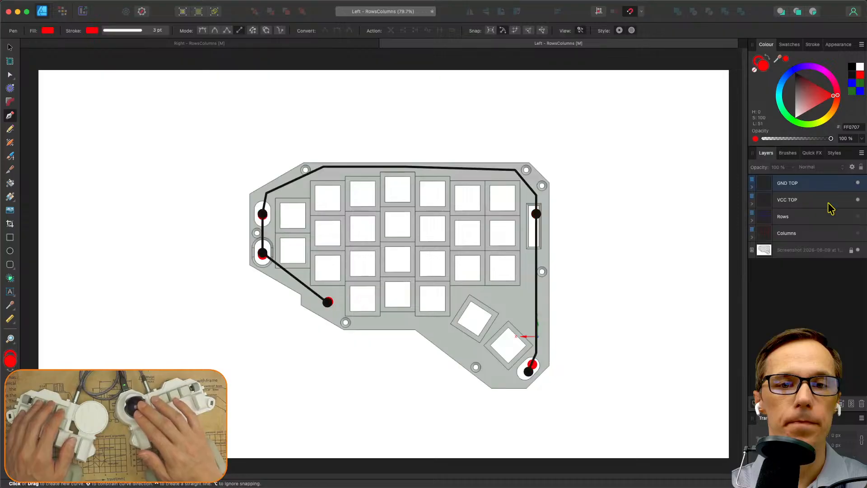
left_click(831, 204)
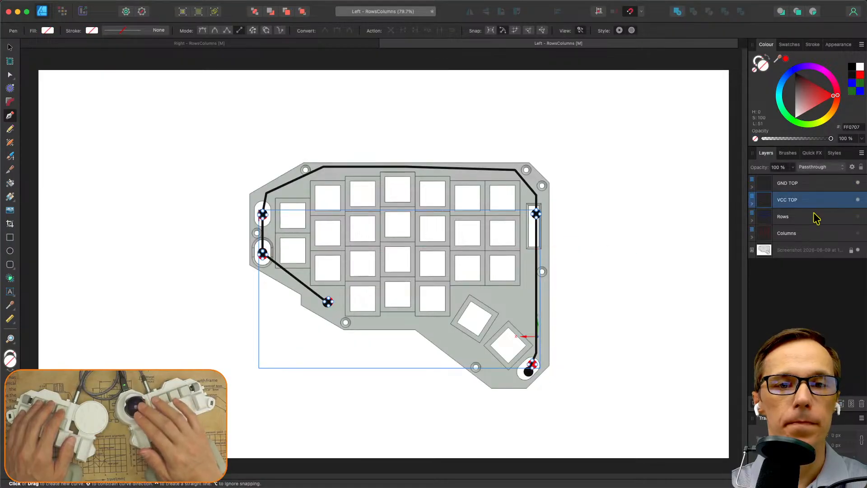
left_click(858, 183)
Draw a short diagonal red test line in the empty area to the right of the plate.
left_click(583, 210)
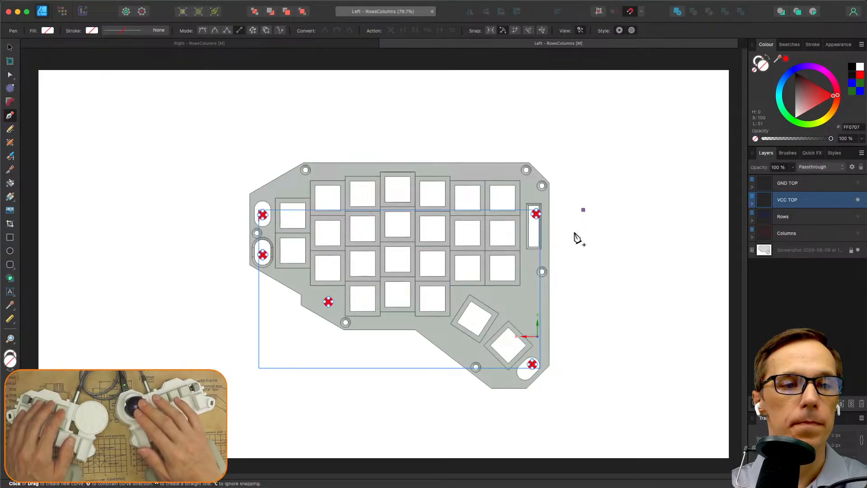
left_click(601, 239)
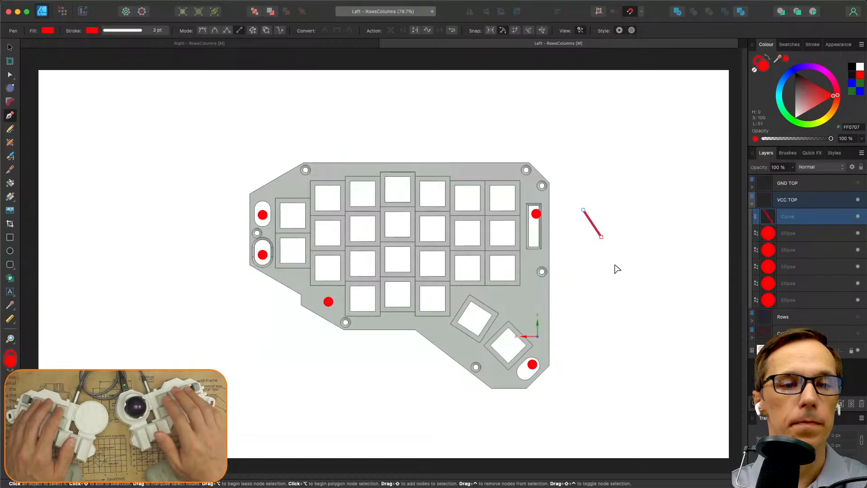
Undo the test line and draw the VCC wire from the top edge's middle to the rectangular slot's dot, ending at the thumb dot.
key("super+z")
left_click(400, 165)
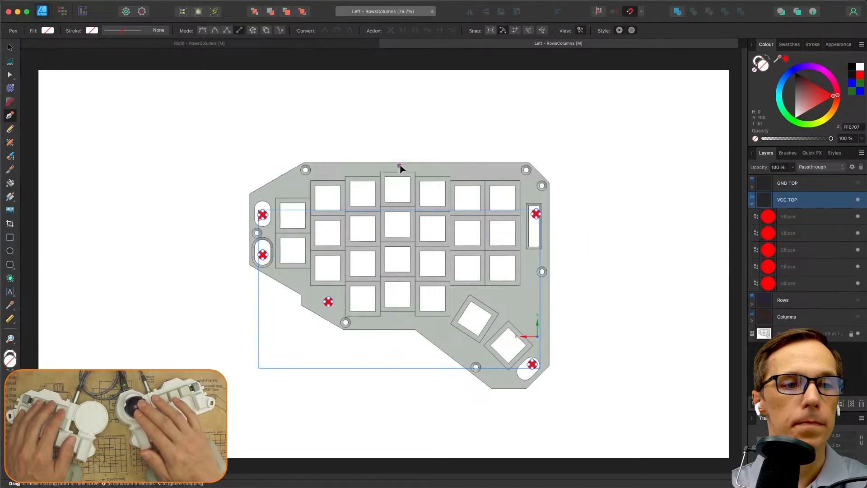
left_click(514, 167)
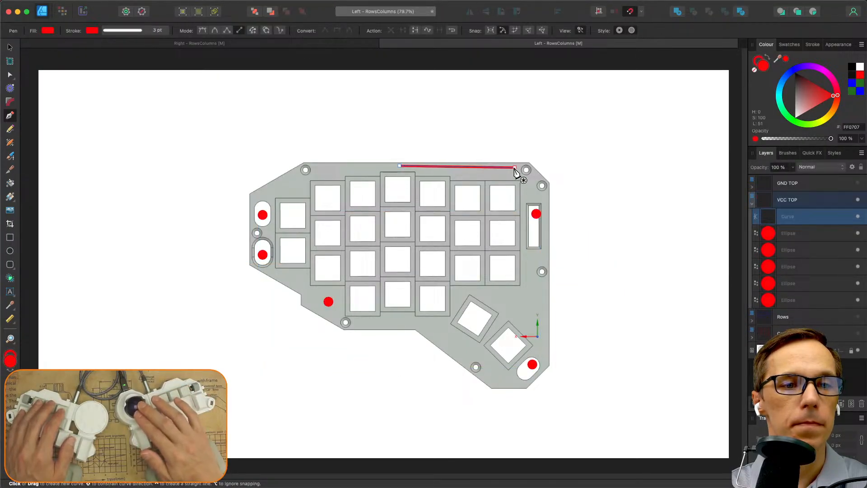
left_click(535, 214)
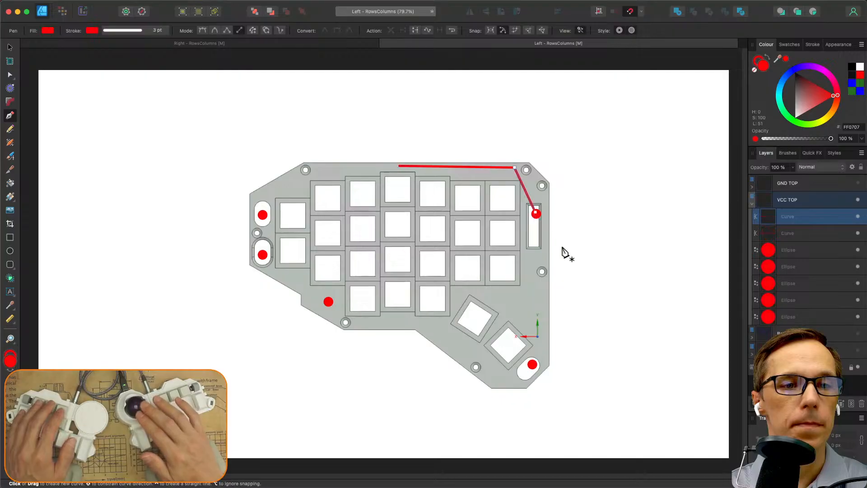
left_click(536, 213)
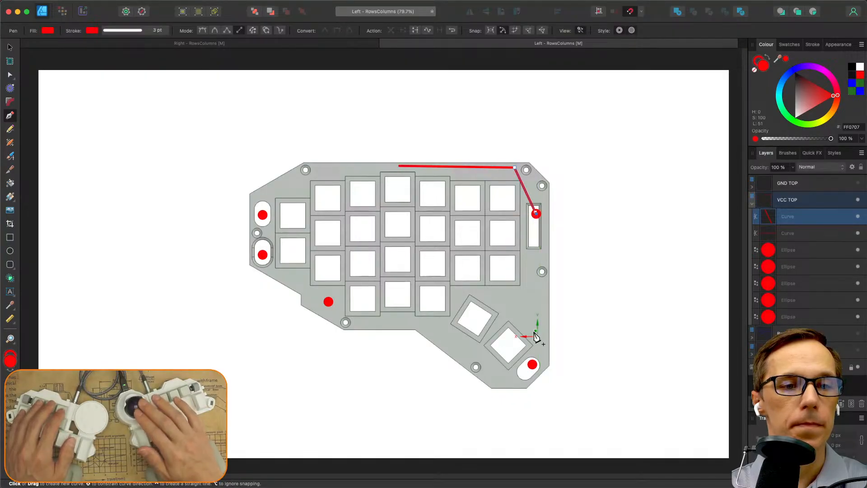
left_click(533, 364)
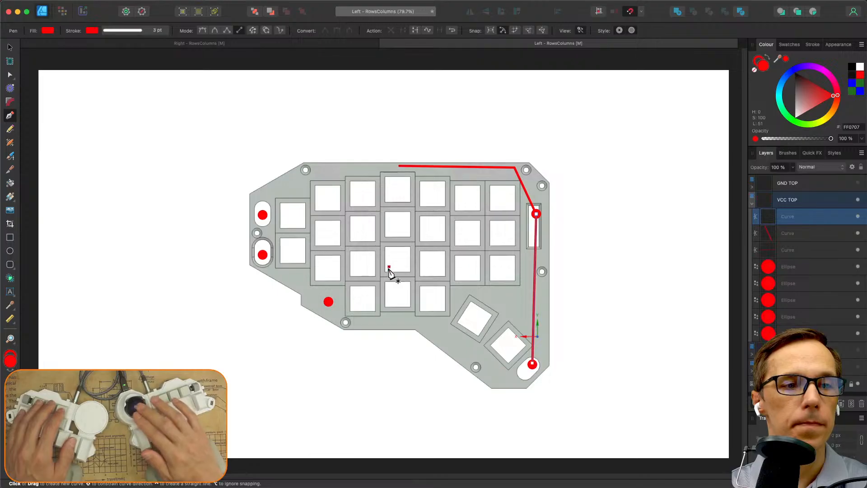
Extend the VCC wire from the top edge's middle leftward through both side-slot dots to the dot near the plate's lower-left edge.
left_click(399, 166)
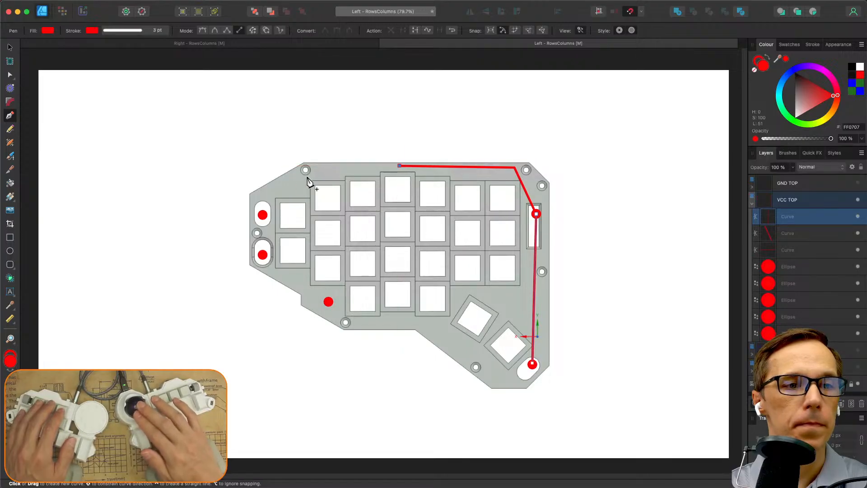
left_click(320, 168)
left_click(321, 168)
left_click(262, 210)
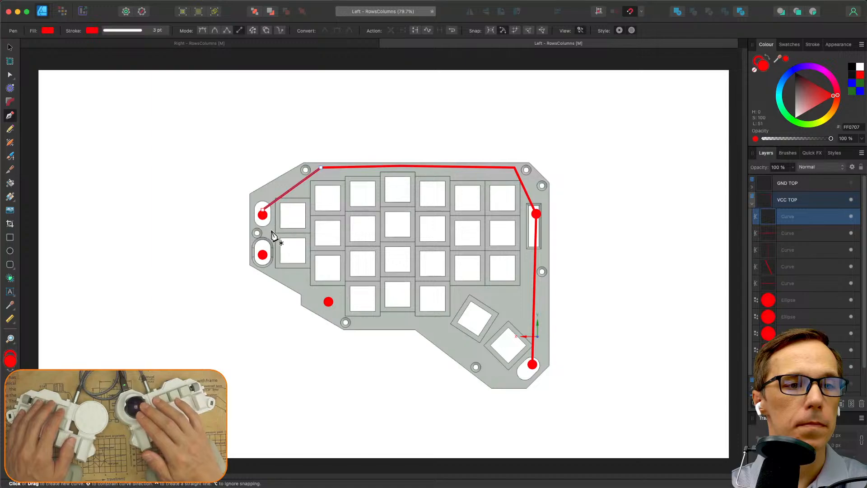
left_click(262, 211)
left_click(263, 255)
left_click(328, 301)
key("Escape")
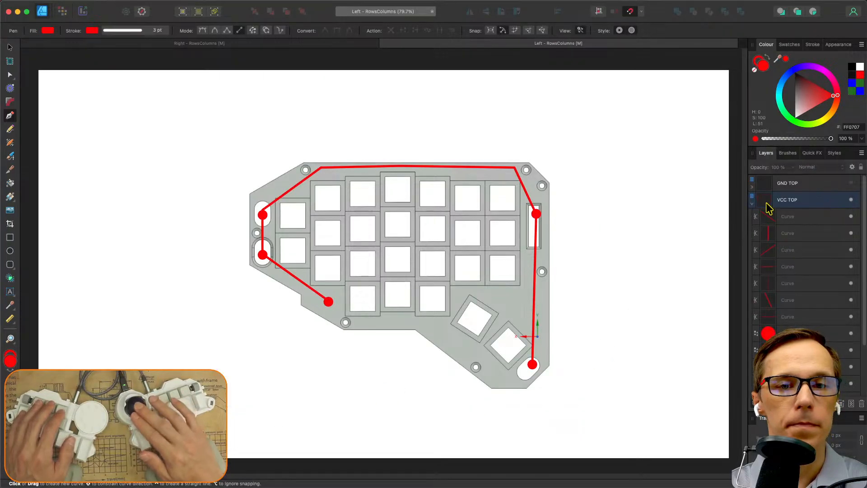
Collapse the VCC TOP layer and show the Rows, Columns and GND TOP layers.
left_click(753, 205)
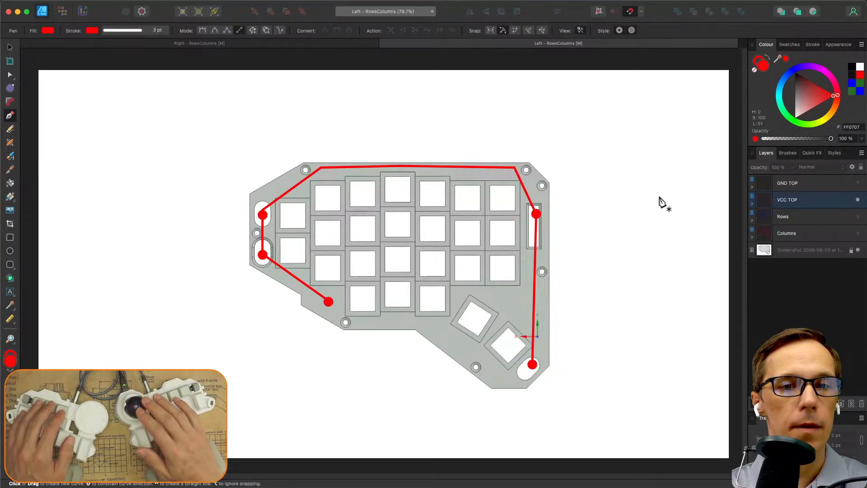
left_click(858, 216)
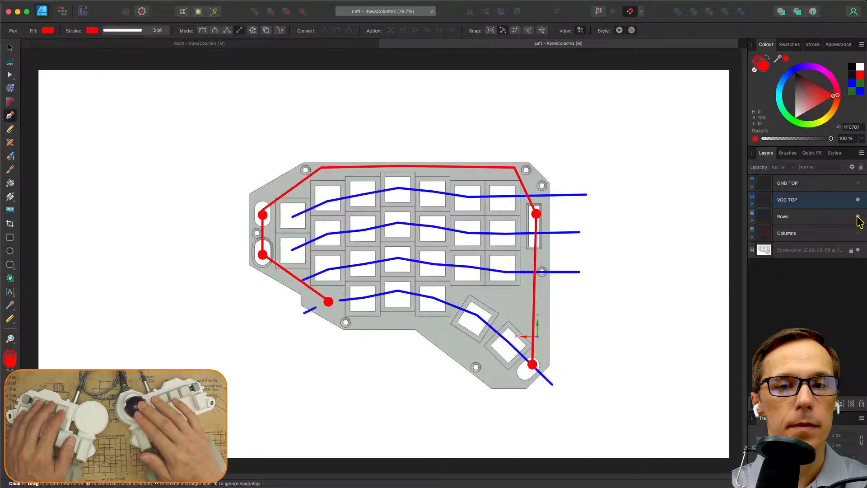
left_click(858, 233)
left_click(858, 183)
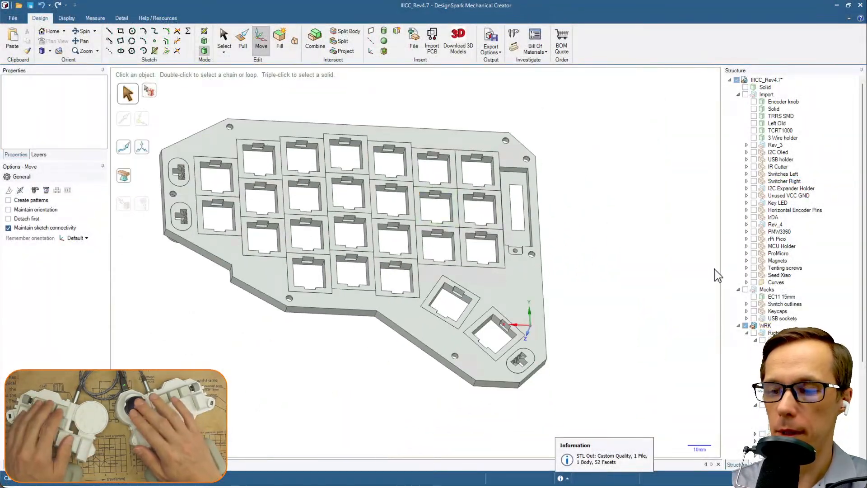
Switch to DesignSpark Mechanical, collapse the Import component, and show the Column Row Guides of the left side's Top component.
scroll(829, 271, "down", 2)
scroll(829, 271, "up", 2)
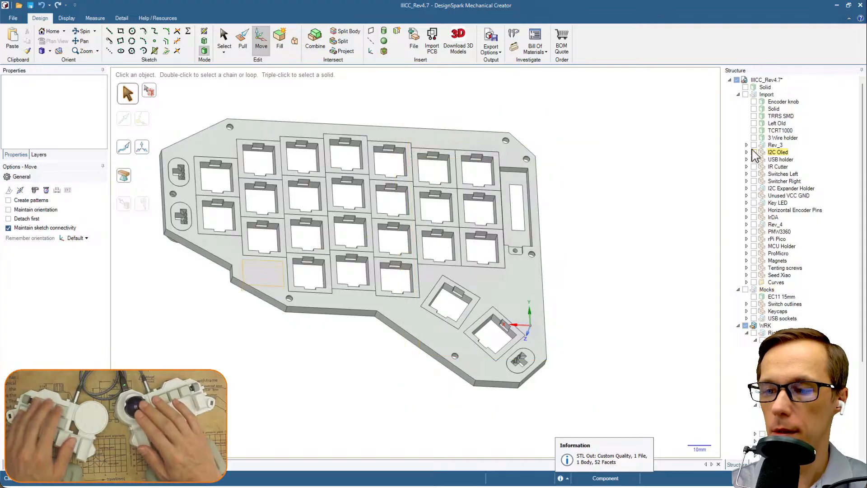
left_click(739, 94)
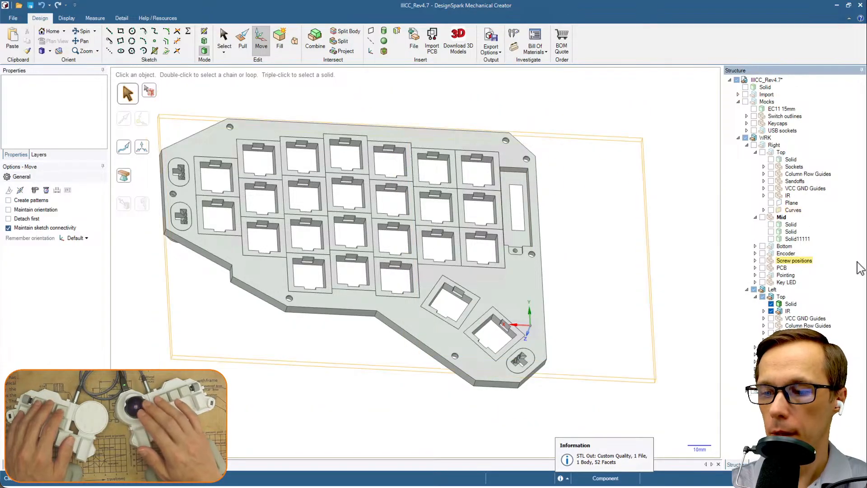
left_click(771, 325)
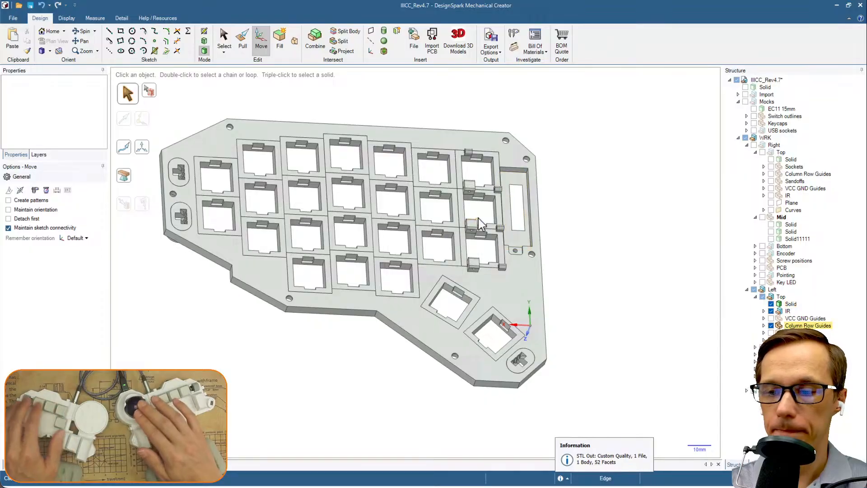
Examine the wire holes in the column and row guides beside the plate's rectangular slot, both up close and across the plate.
scroll(481, 225, "up", 5)
left_click(488, 277)
middle_click_drag(488, 277, 547, 269)
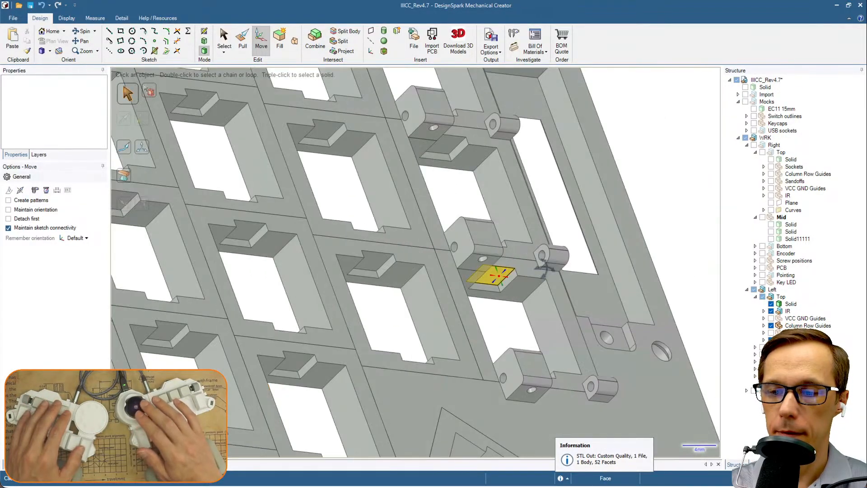
scroll(547, 253, "up", 5)
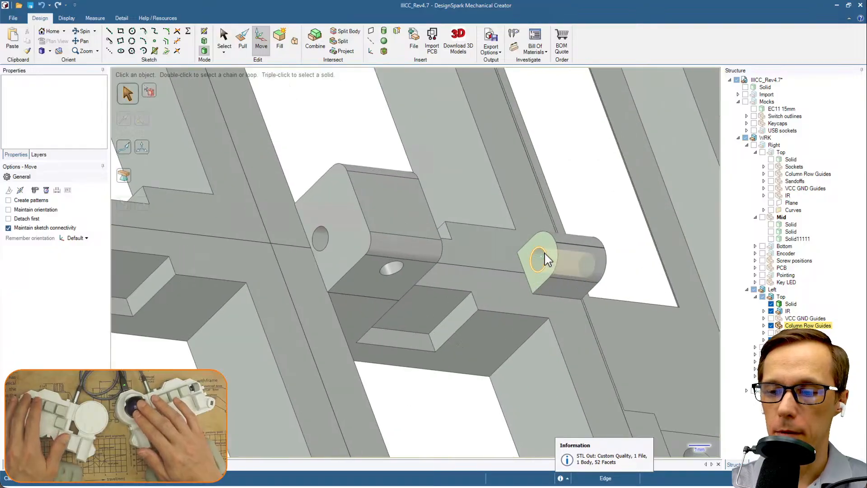
left_click(547, 254)
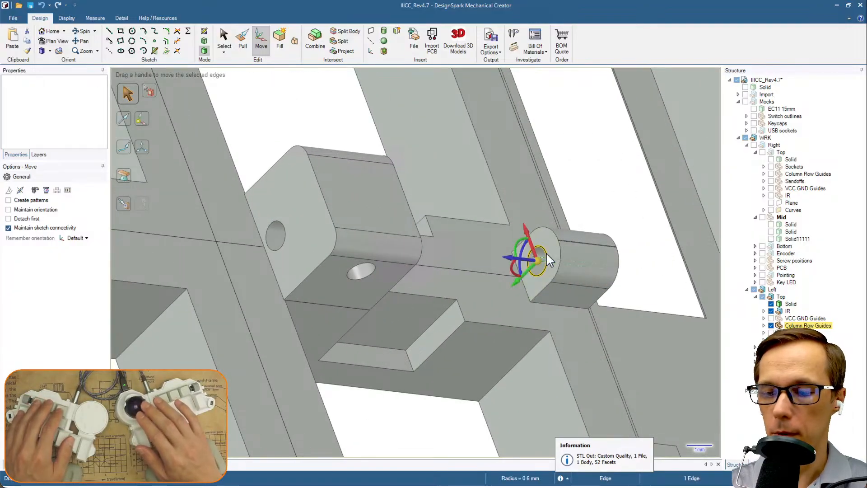
scroll(550, 252, "down", 4)
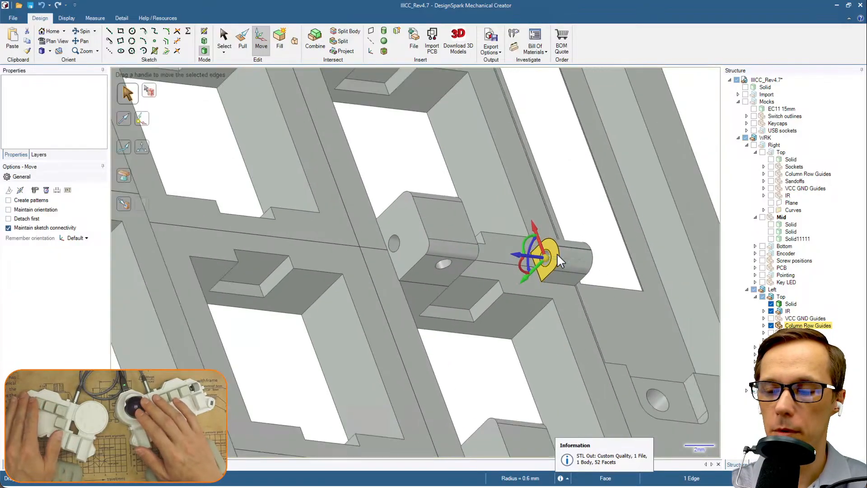
scroll(558, 255, "down", 2)
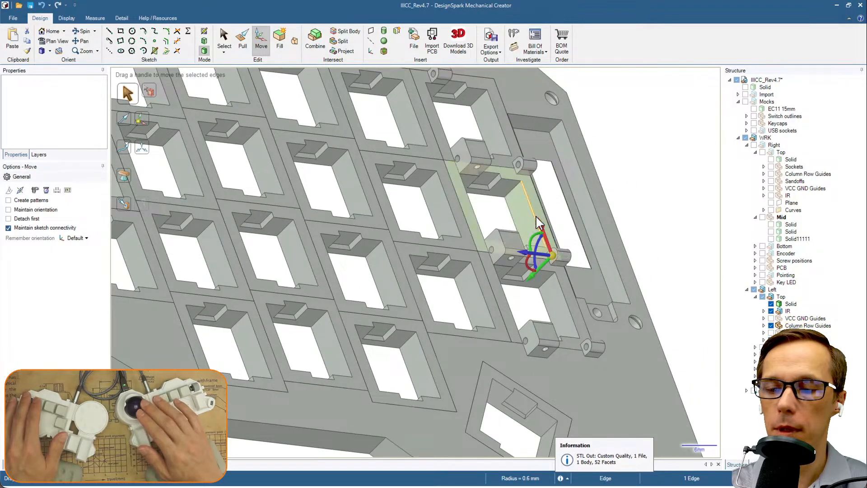
scroll(508, 204, "down", 3)
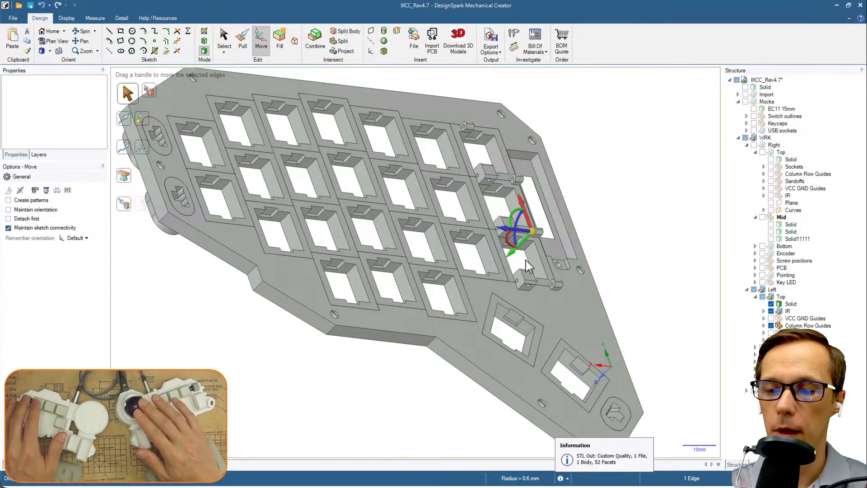
scroll(530, 263, "up", 5)
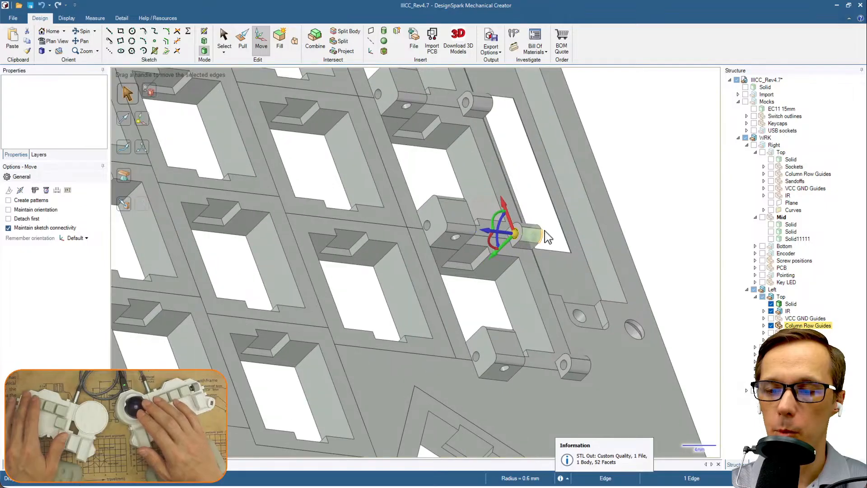
scroll(544, 247, "down", 3)
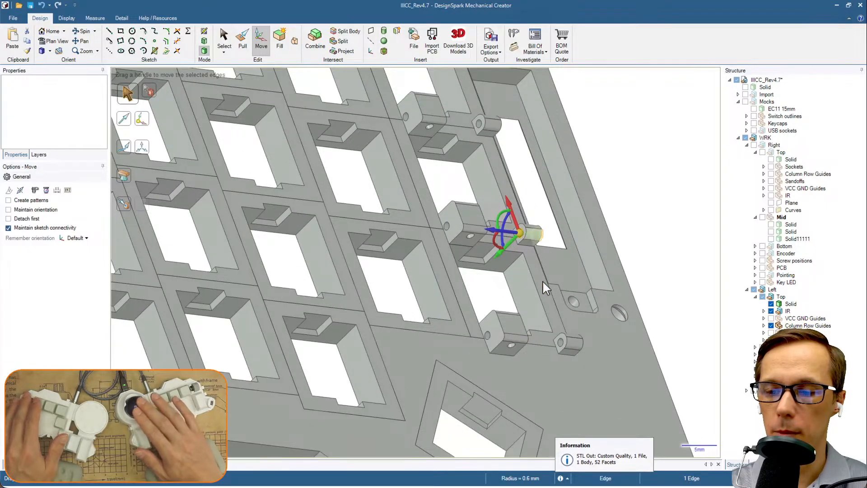
scroll(535, 292, "down", 3)
scroll(535, 292, "down", 3)
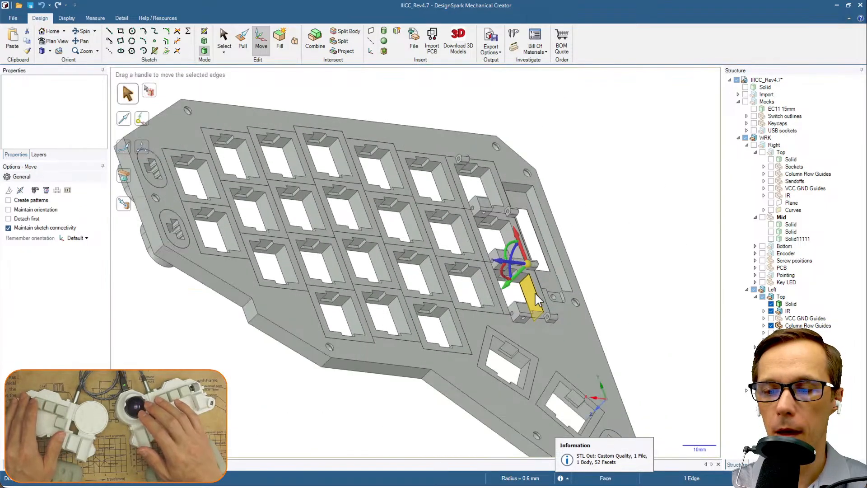
View the left plate face-on from the guide side, with its top edge roughly horizontal and the whole outline in view.
key("v")
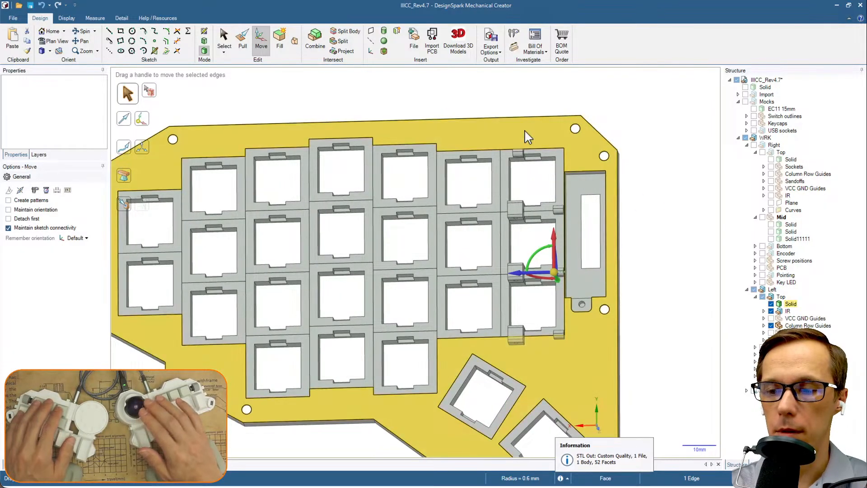
left_click(525, 129)
key("v")
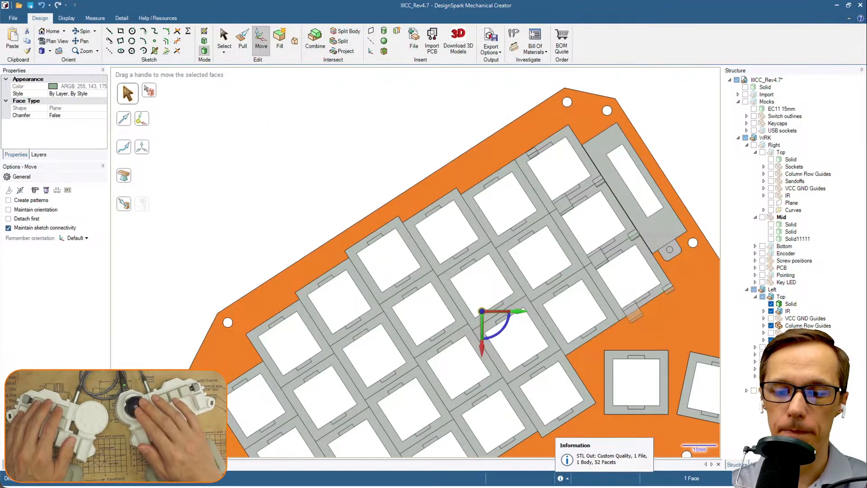
middle_click_drag(253, 384, 304, 273)
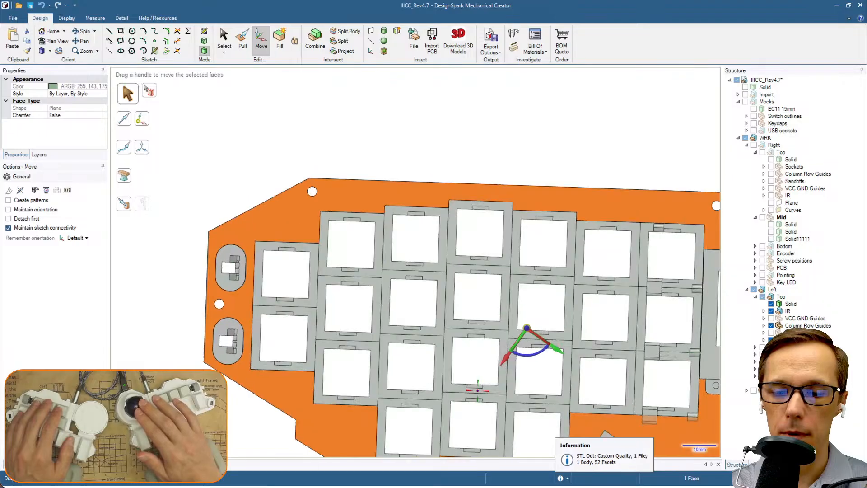
mouse_move(212, 293)
middle_mouse_down()
mouse_move(199, 341)
mouse_move(212, 294)
middle_mouse_up()
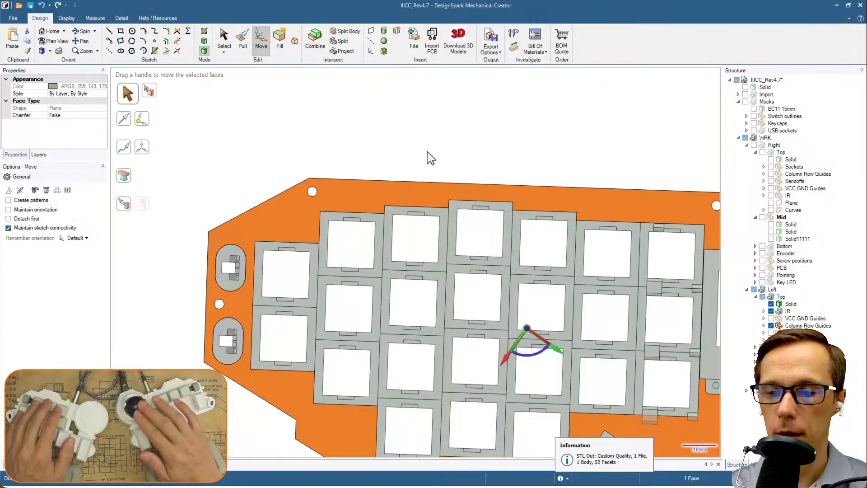
left_click(475, 157)
middle_click_drag(474, 157, 384, 92, "shift")
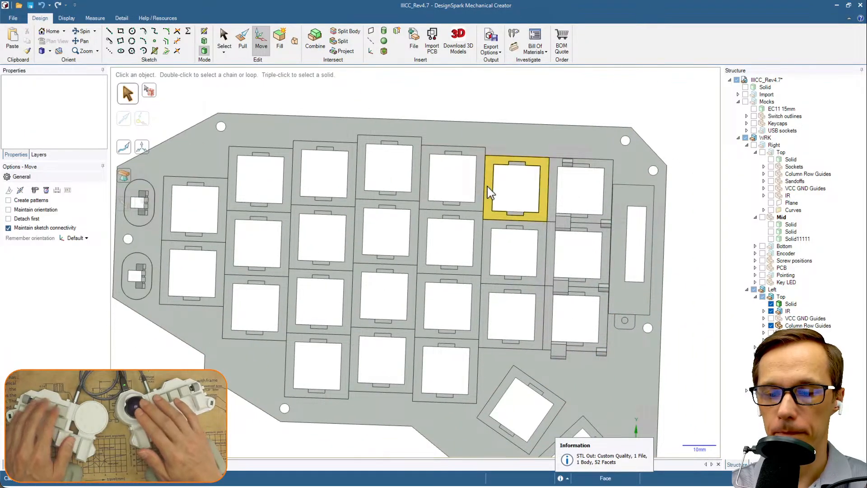
scroll(511, 188, "down", 3)
scroll(644, 260, "up", 1)
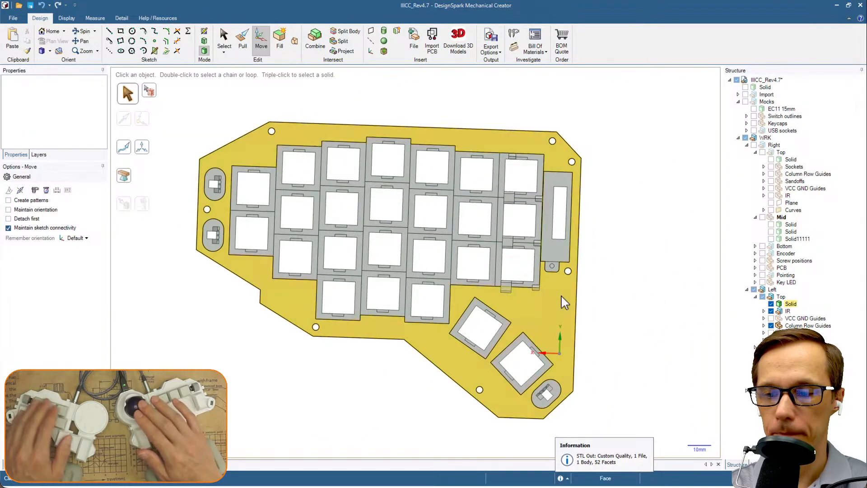
Align the view squarely to the plate's guide-side face, clear the selection, and show the left case part that surrounds the plate.
left_click(543, 299)
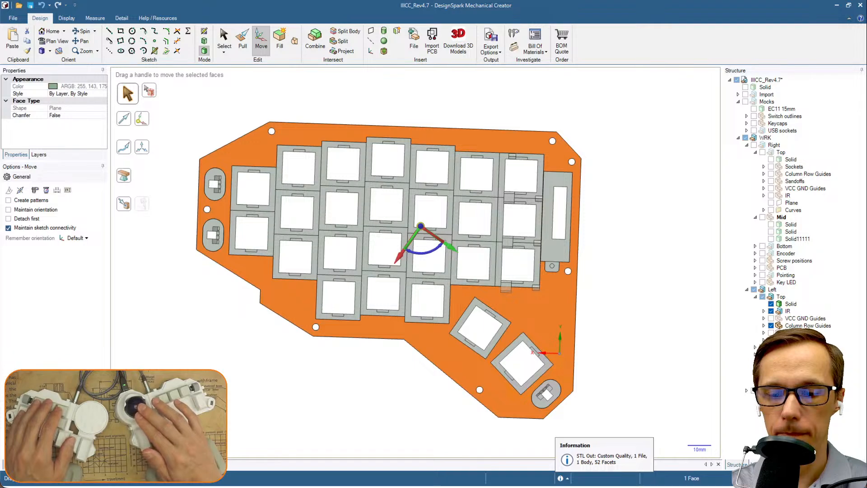
key("v")
key("v")
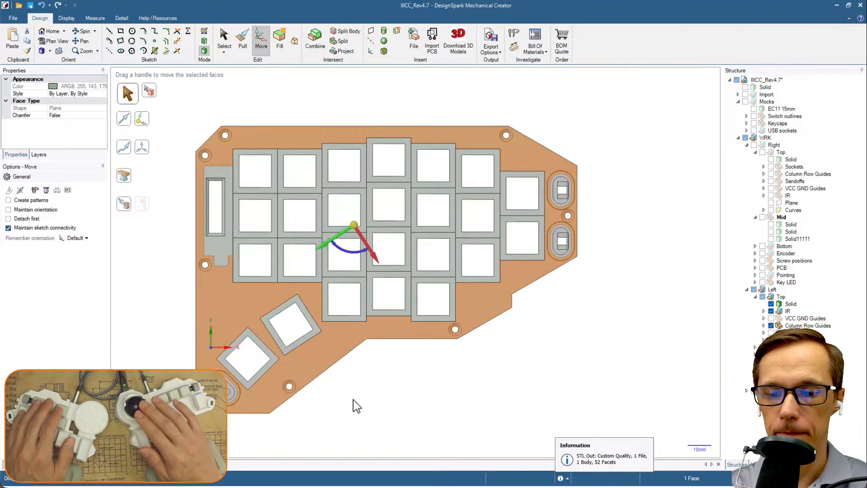
middle_click_drag(170, 358, 360, 354)
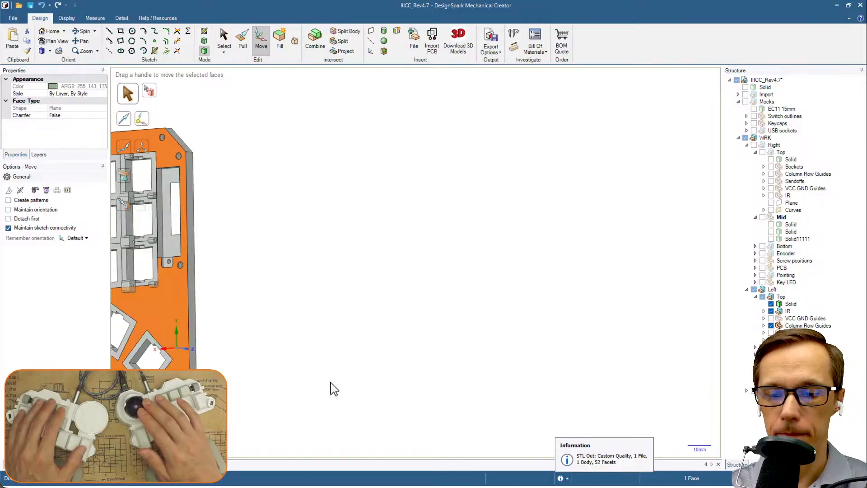
key("v")
middle_click_drag(374, 305, 737, 307, "shift")
left_click(645, 278)
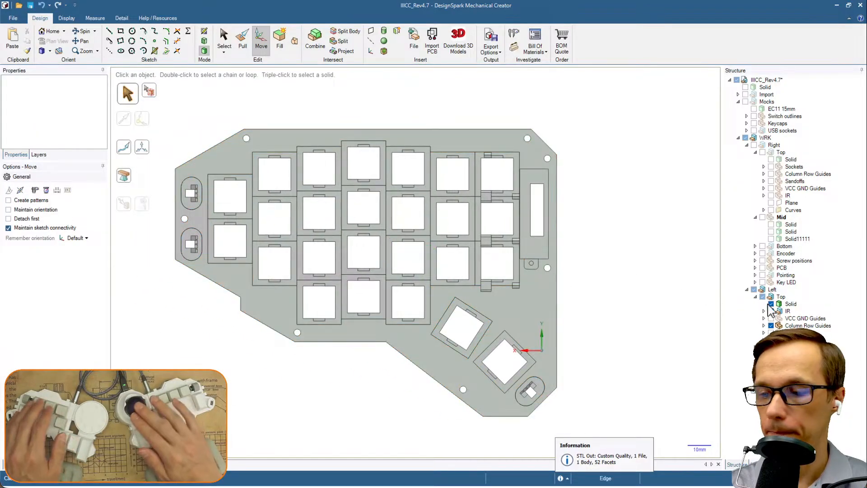
left_click(763, 347)
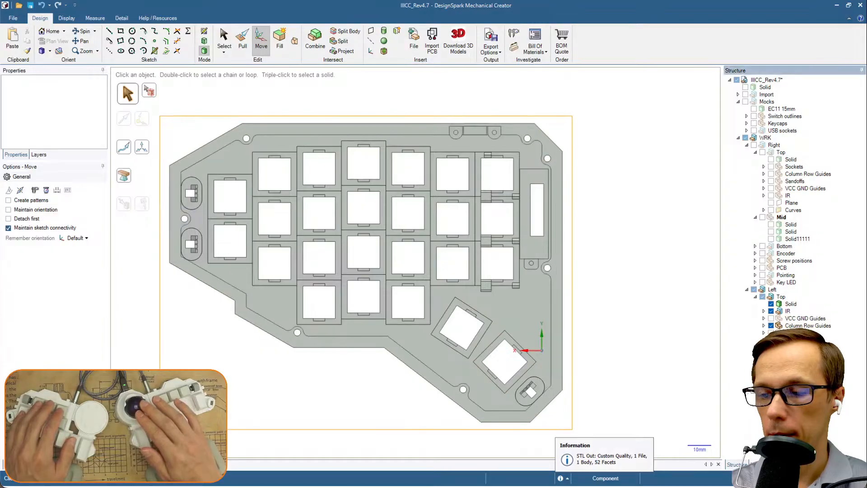
scroll(470, 222, "up", 3)
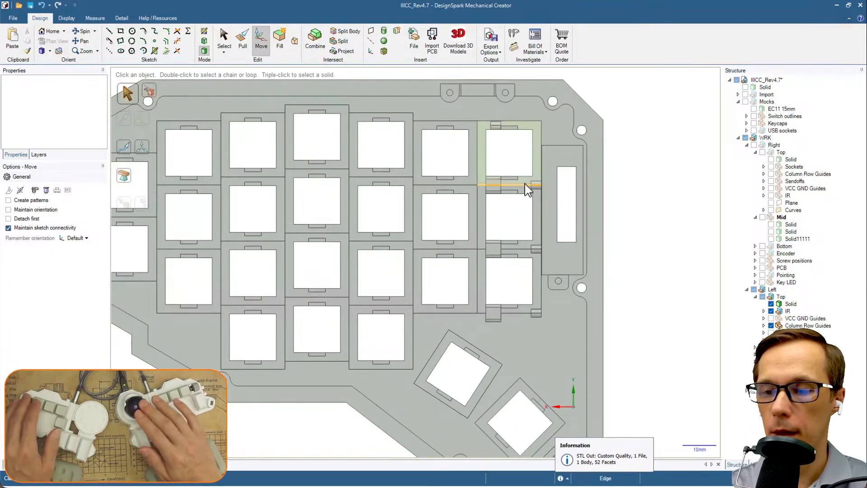
Make the Column Row Guides component of the left side's Top component the active one.
left_click(807, 326)
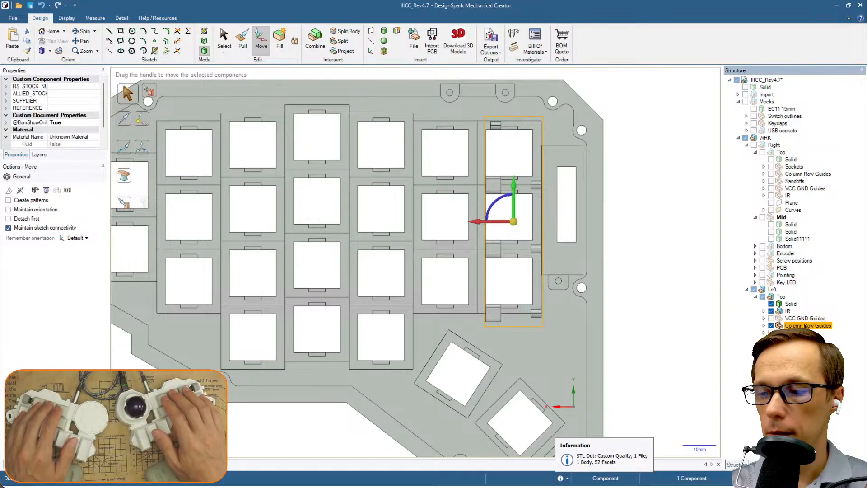
double_click(806, 327)
left_click(620, 138)
middle_click_drag(546, 153, 607, 171, "shift")
scroll(598, 196, "up", 2)
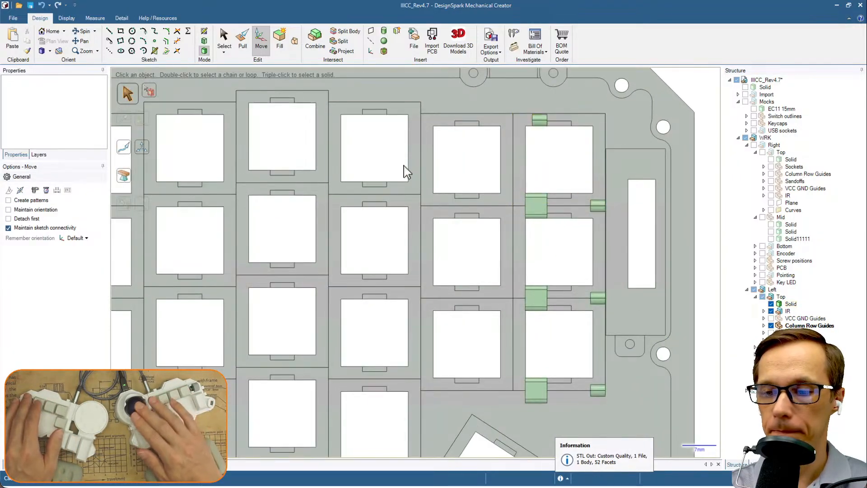
middle_click_drag(579, 212, 562, 214, "shift")
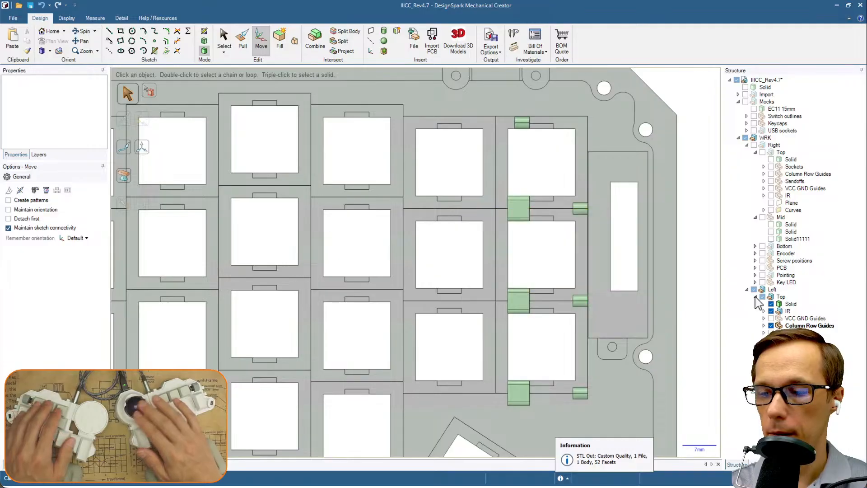
left_click(764, 325)
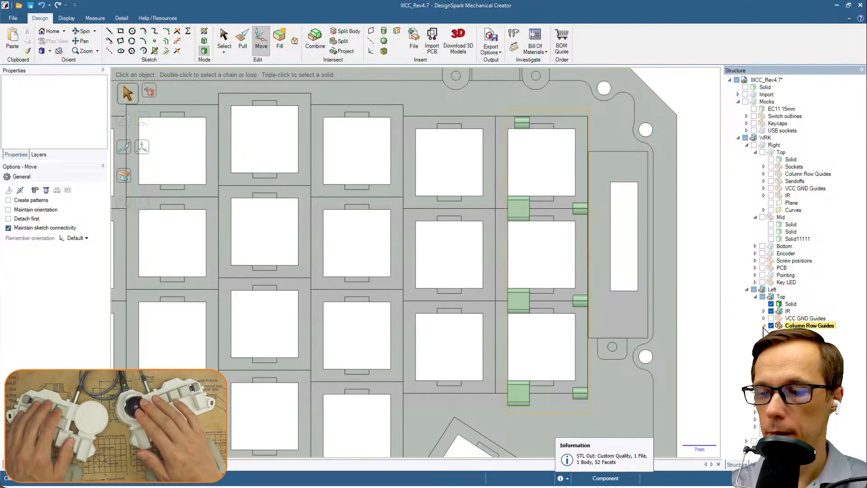
Copy the single round guide from the column beside the rectangular slot to above the plate's highest switch frame.
middle_click_drag(575, 271, 623, 298, "shift")
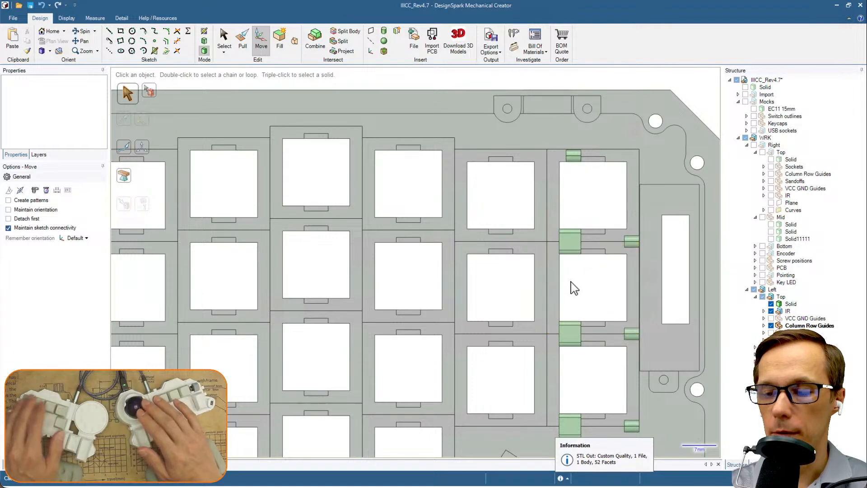
scroll(574, 288, "down", 2)
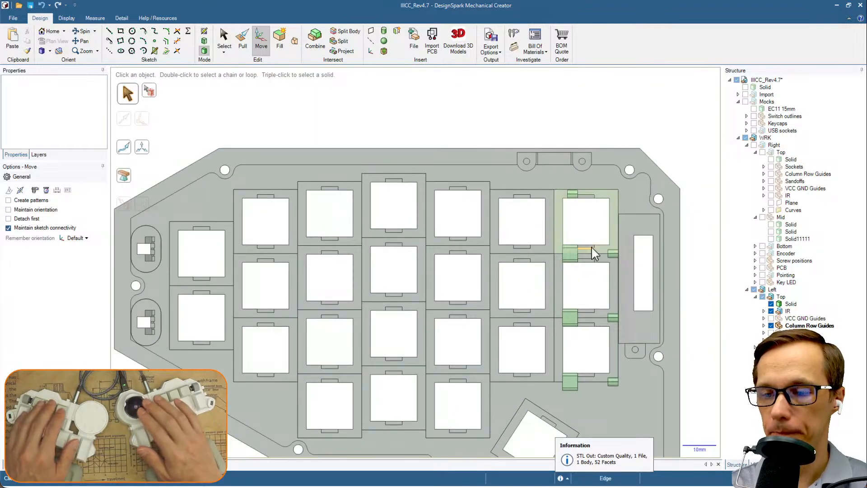
scroll(448, 194, "up", 3)
middle_click_drag(408, 191, 379, 151)
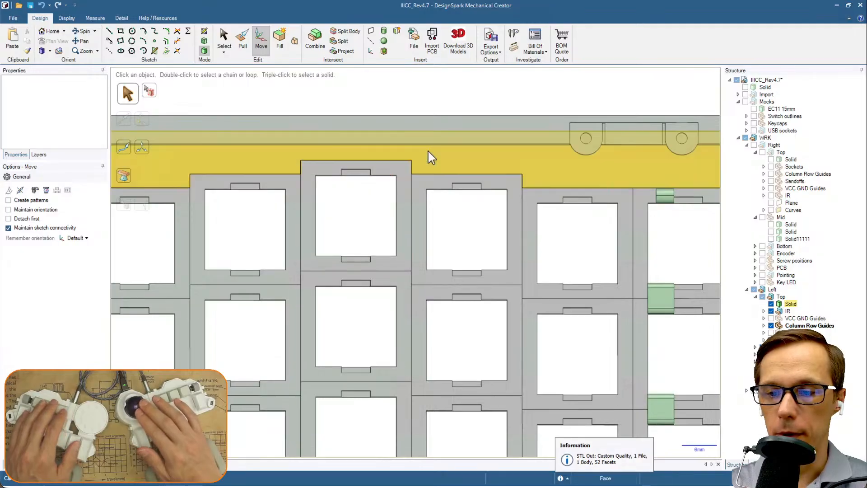
middle_click_drag(519, 211, 452, 192, "shift")
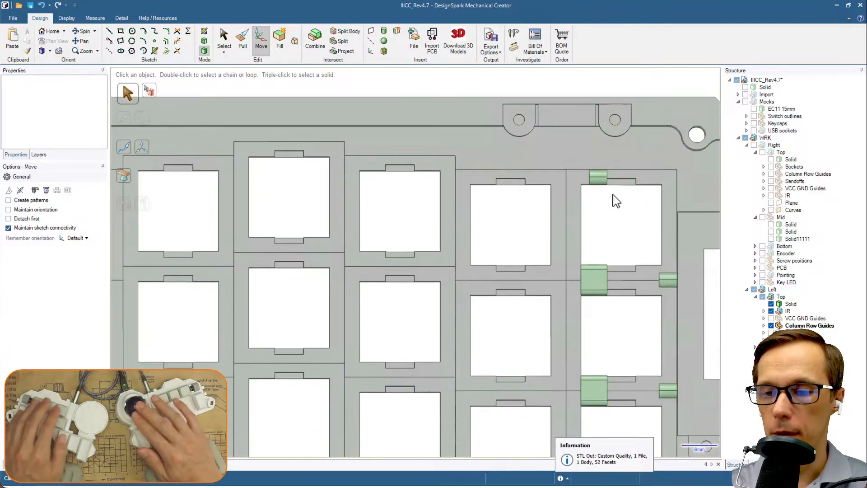
left_click(602, 172)
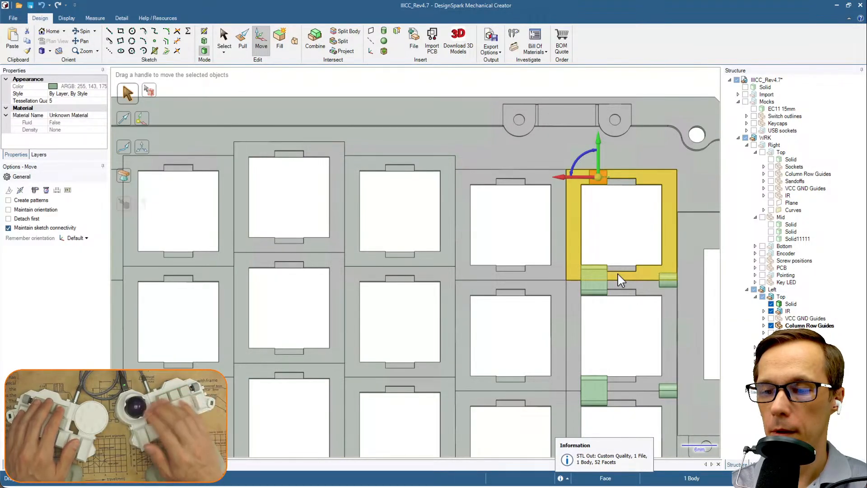
left_click_drag(561, 177, 277, 96)
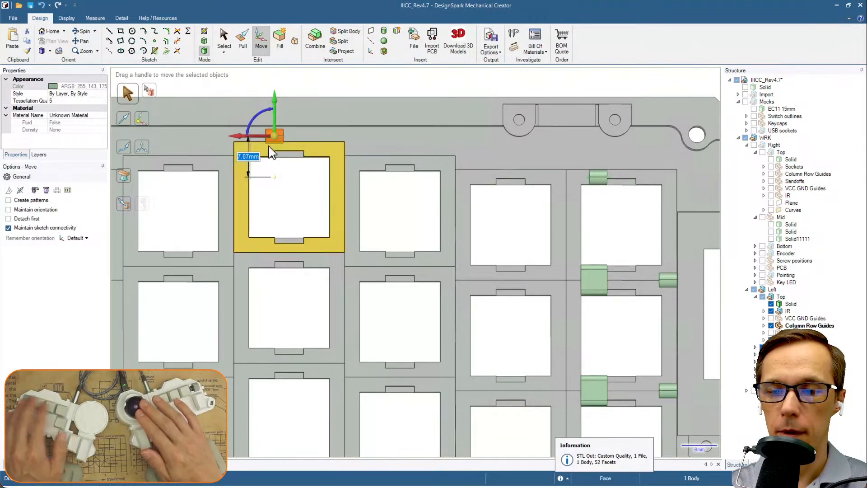
Re-anchor the Move handle on the copied guide's end edge and move the guide 0.4 mm toward the plate's outer wall.
scroll(271, 149, "up", 3)
middle_click_drag(271, 152, 350, 175)
left_click(292, 92)
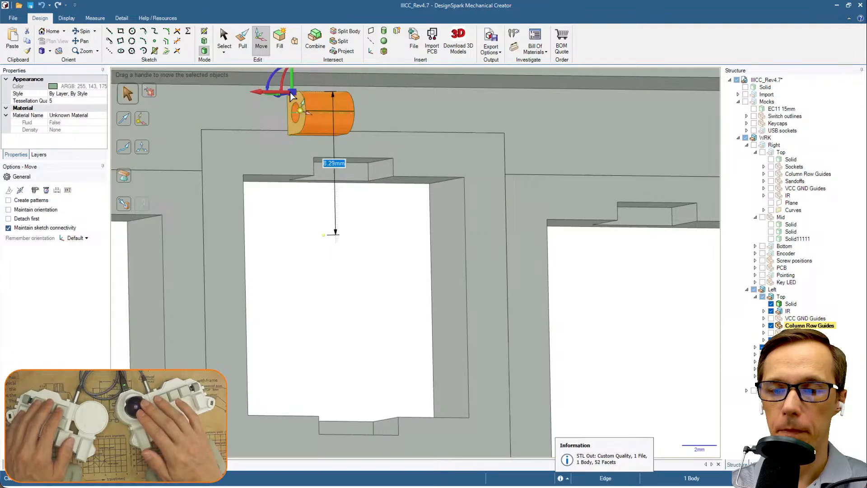
middle_click_drag(316, 90, 319, 120, "shift")
left_click(295, 83)
left_click(311, 57)
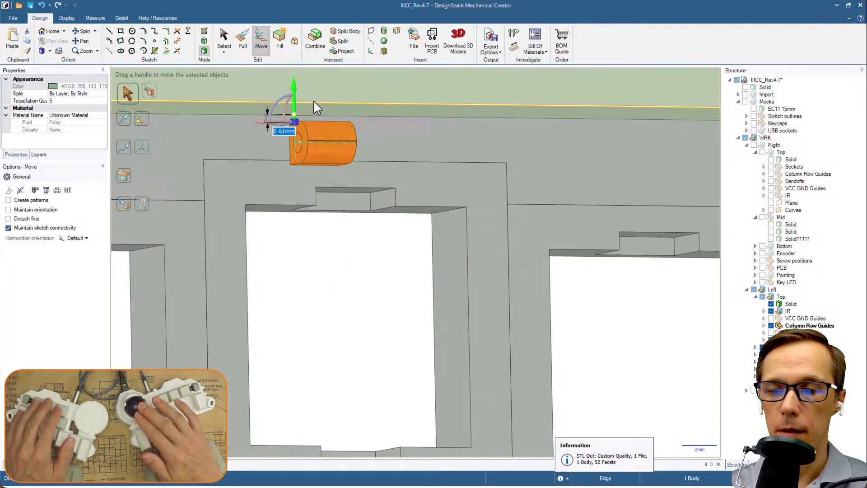
type("0.")
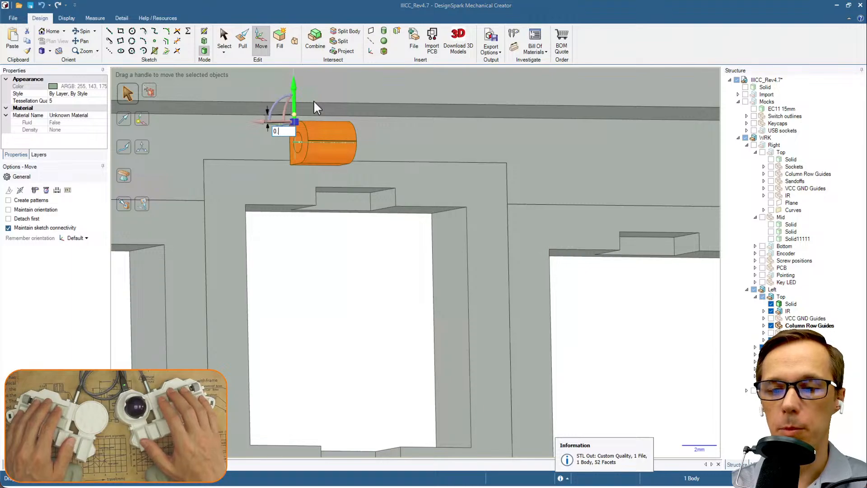
type("4")
key("Return")
key("Escape")
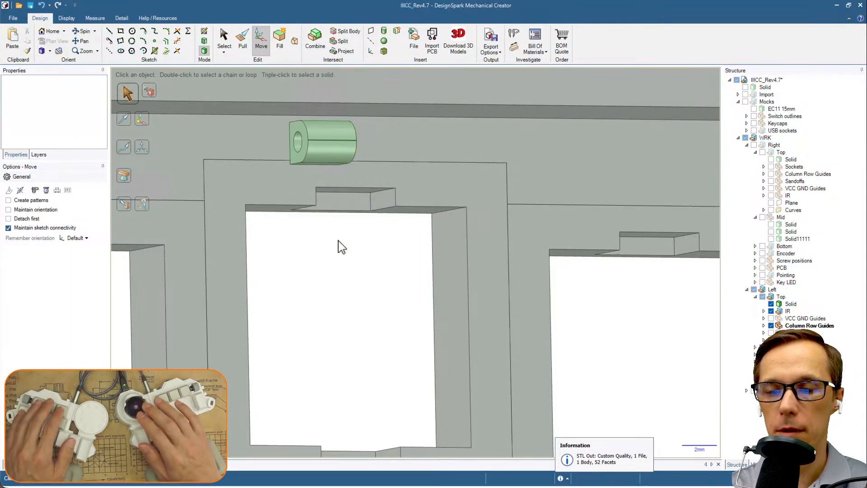
Copy this guide toward the switch opening and move the copy up to the first guide's lower edge so both touch.
left_click(323, 158)
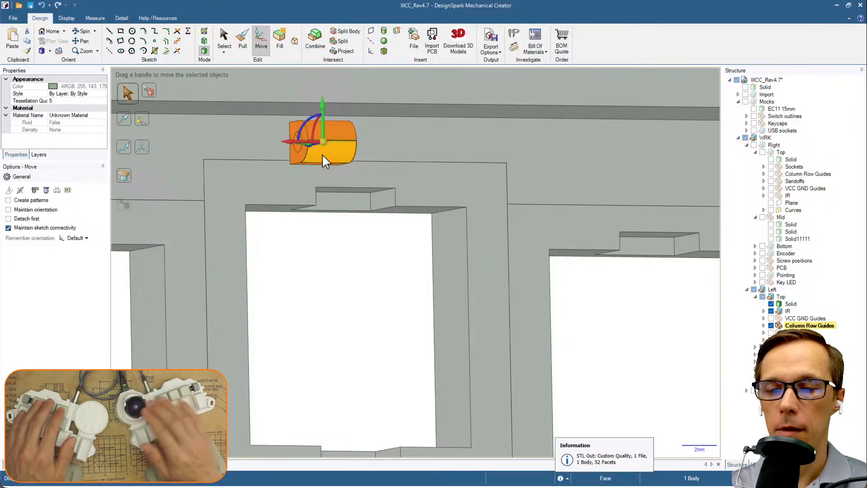
left_click_drag(324, 137, 321, 156)
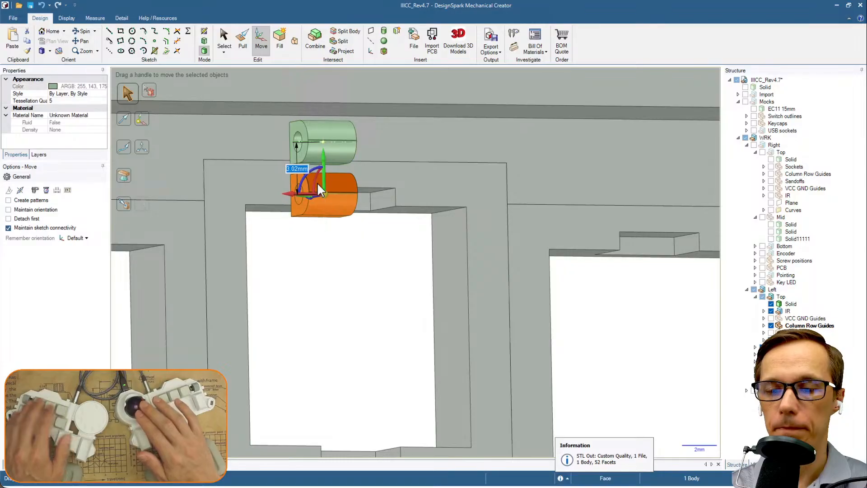
scroll(318, 183, "up", 3)
left_click_drag(329, 197, 327, 149)
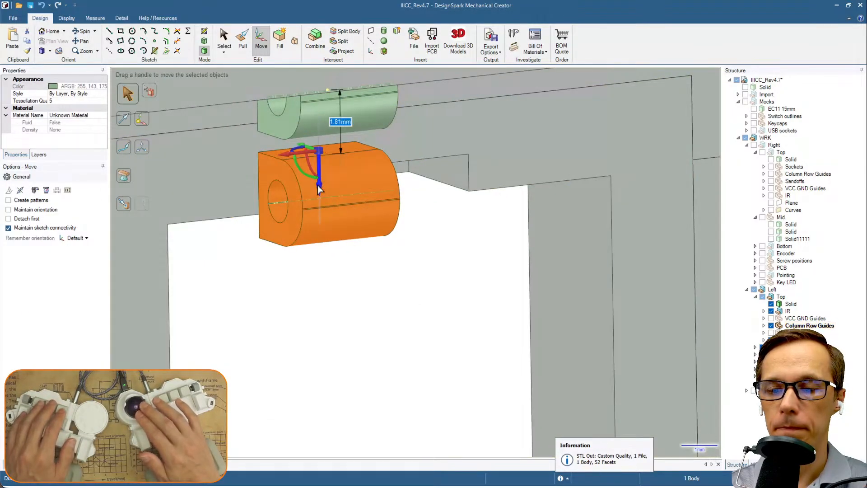
left_click(319, 186)
left_click(345, 159)
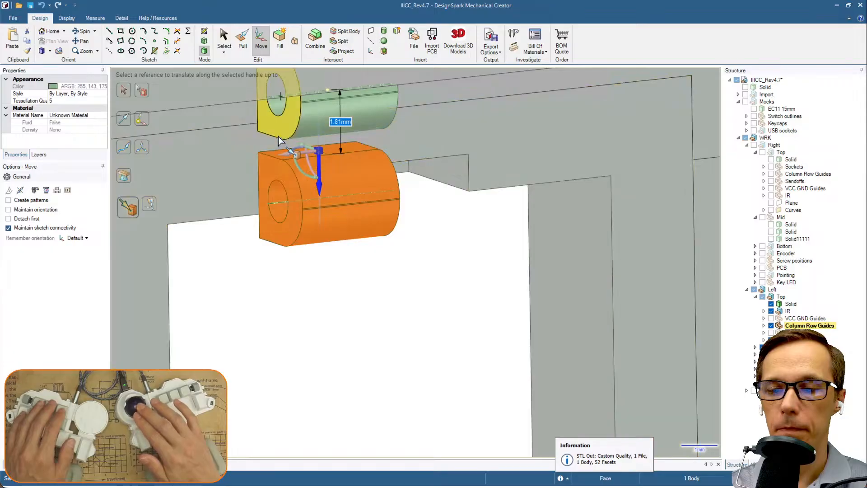
left_click(276, 138)
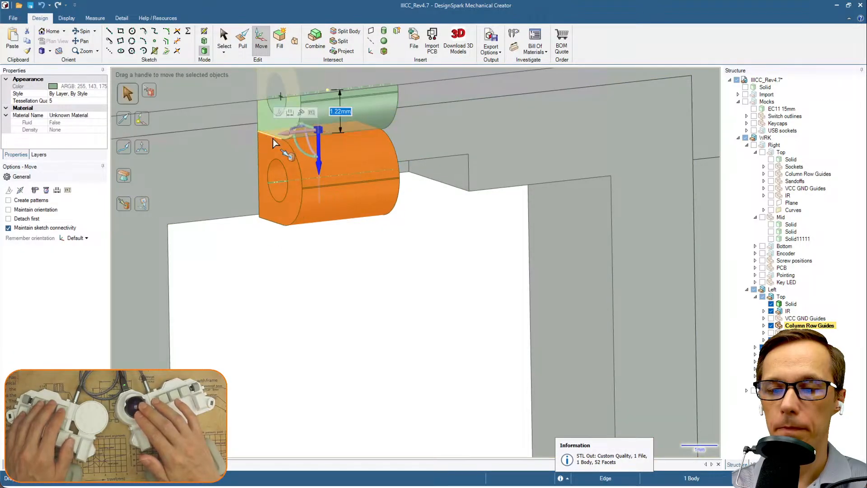
scroll(401, 185, "down", 5)
left_click(400, 255)
Examine the stacked guide pair from several angles, relative to the case wall, the neighbouring switch openings and the other guides.
middle_click_drag(388, 275, 422, 248)
scroll(407, 280, "down", 3)
scroll(424, 264, "down", 2)
scroll(425, 253, "up", 3)
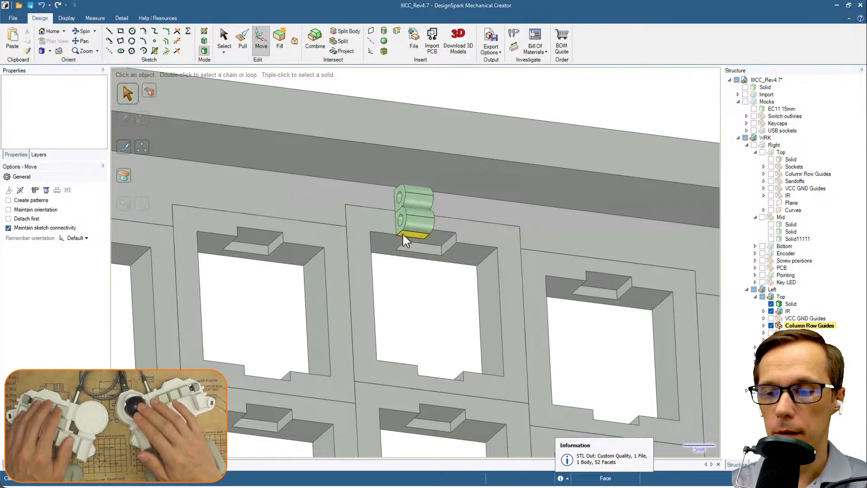
scroll(403, 232, "down", 4)
middle_click_drag(387, 274, 419, 242)
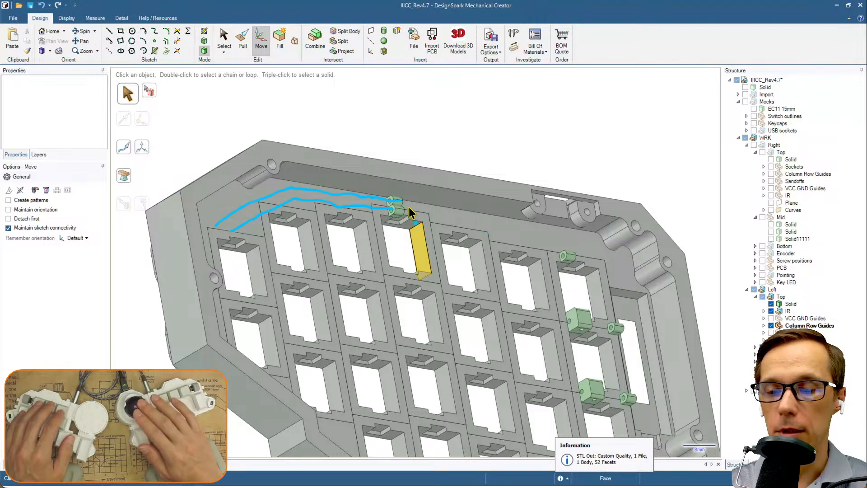
middle_click_drag(430, 211, 431, 143, "ctrl")
middle_click_drag(394, 172, 415, 145)
scroll(389, 154, "up", 6)
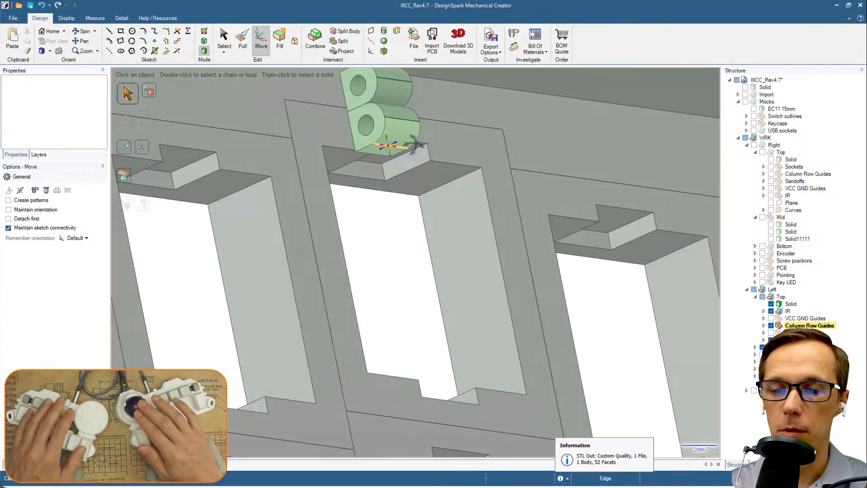
Set the radius of the lower guide's wire hole to 0.2 mm with the Pull tool.
left_click(367, 121)
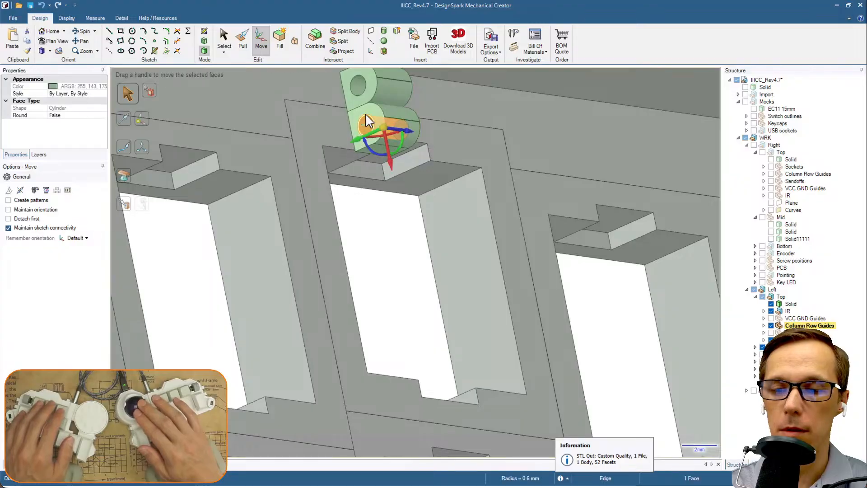
left_click(373, 131)
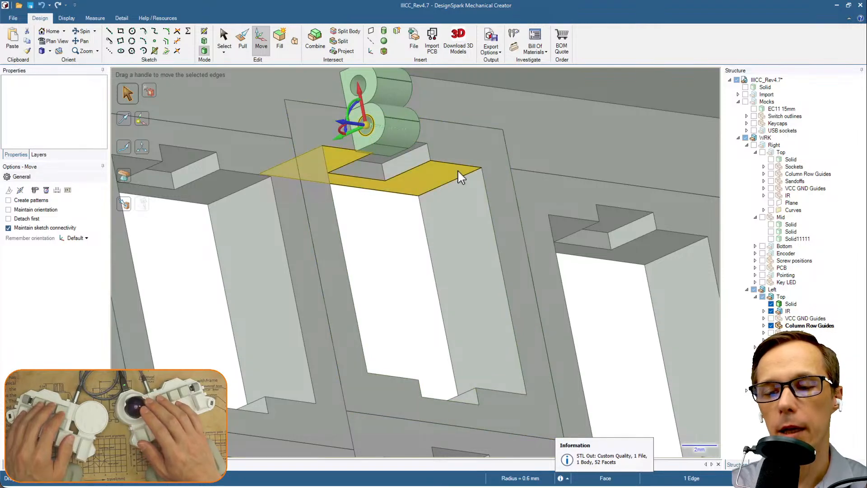
middle_click_drag(399, 183, 416, 175)
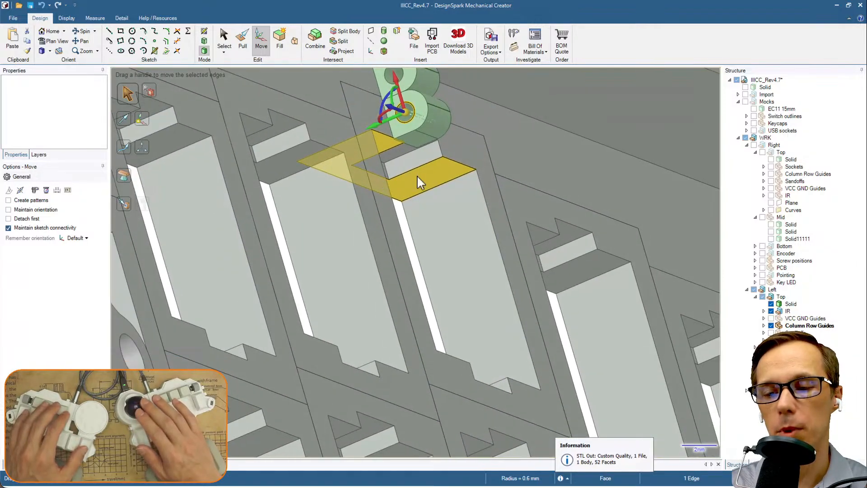
scroll(423, 131, "up", 1)
scroll(423, 129, "up", 2)
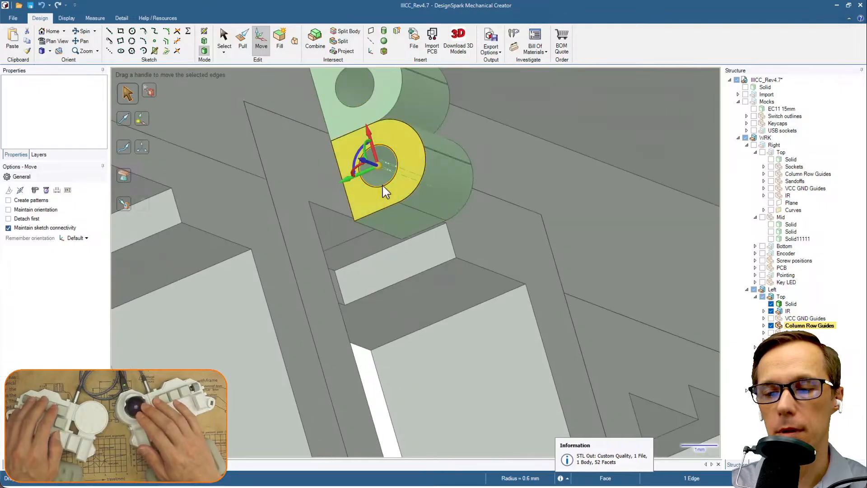
left_click(384, 155)
key("p")
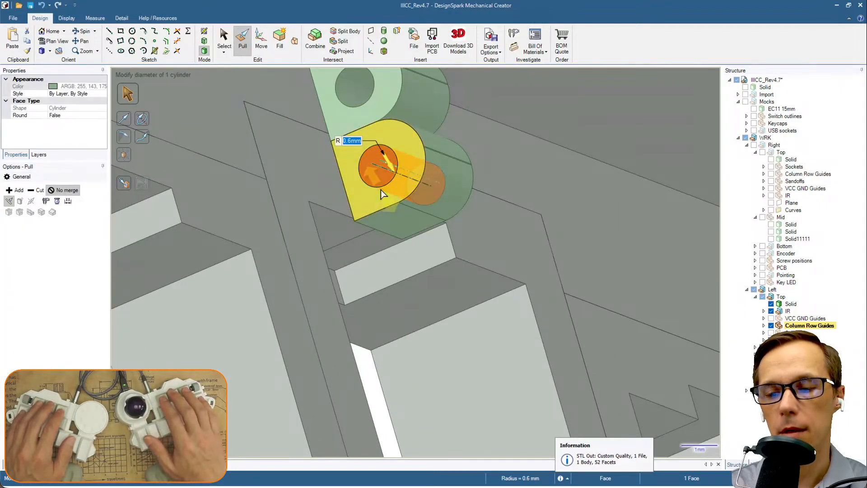
type("0.")
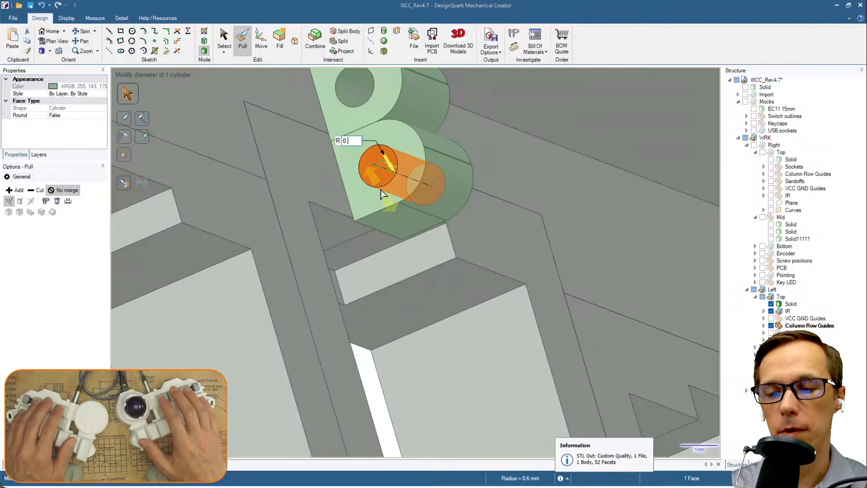
type("2")
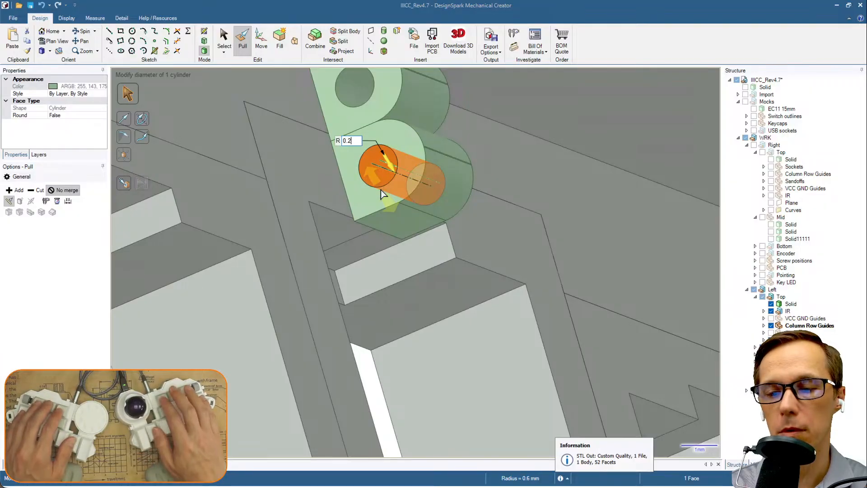
key("Return")
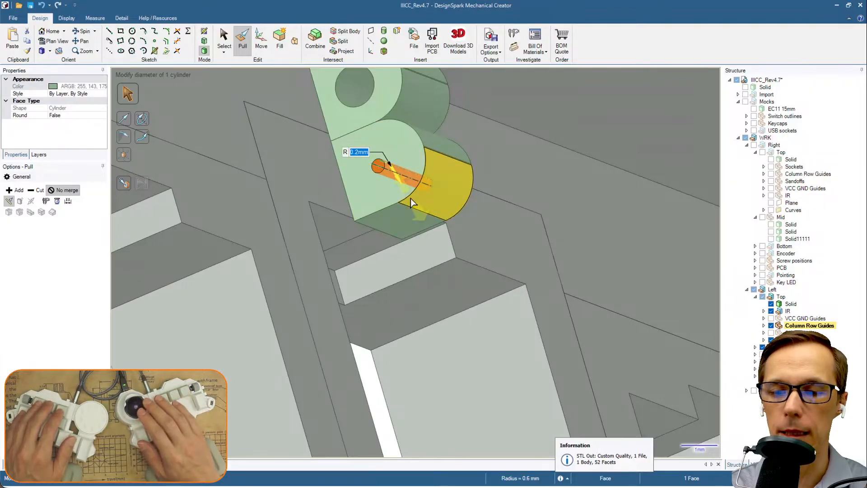
key("Escape")
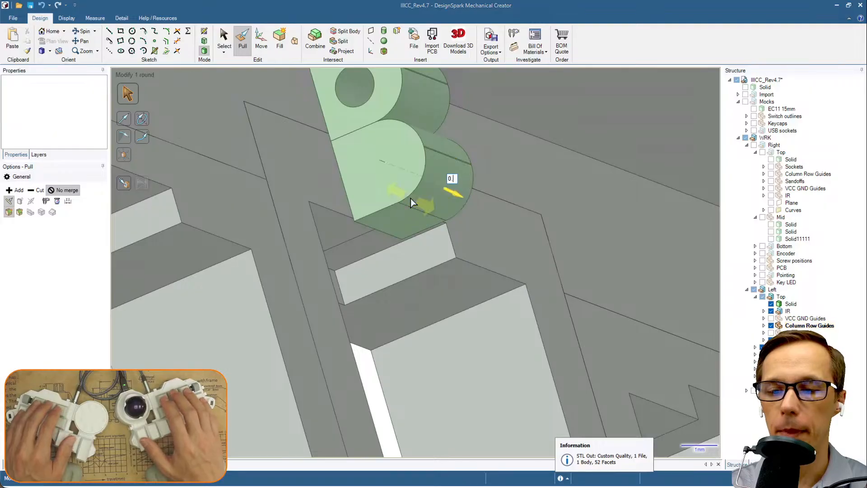
Set the radius of the lower guide's wire hole to 0.3 mm.
left_click(393, 183)
type("0.3")
key("Return")
scroll(449, 260, "down", 5)
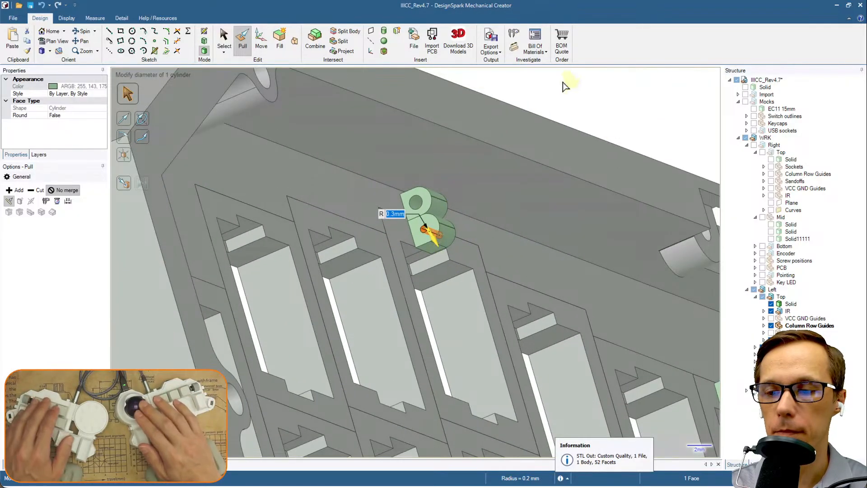
key("Escape")
scroll(451, 199, "down", 5)
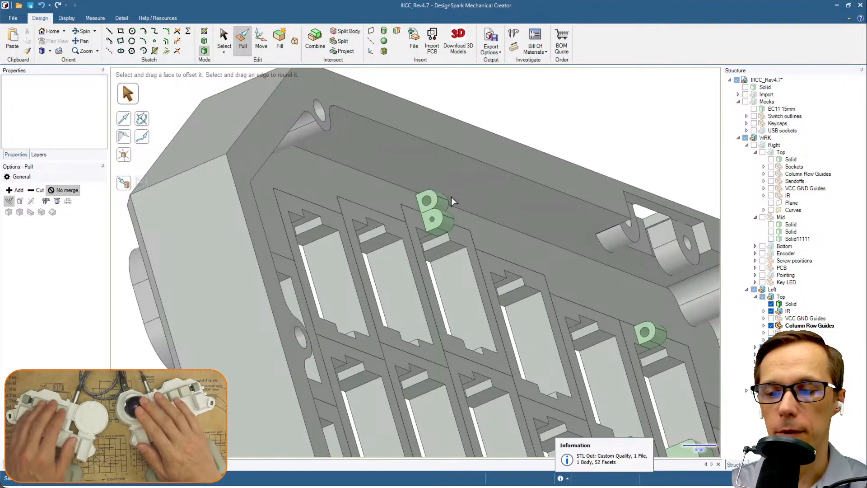
scroll(505, 183, "down", 5)
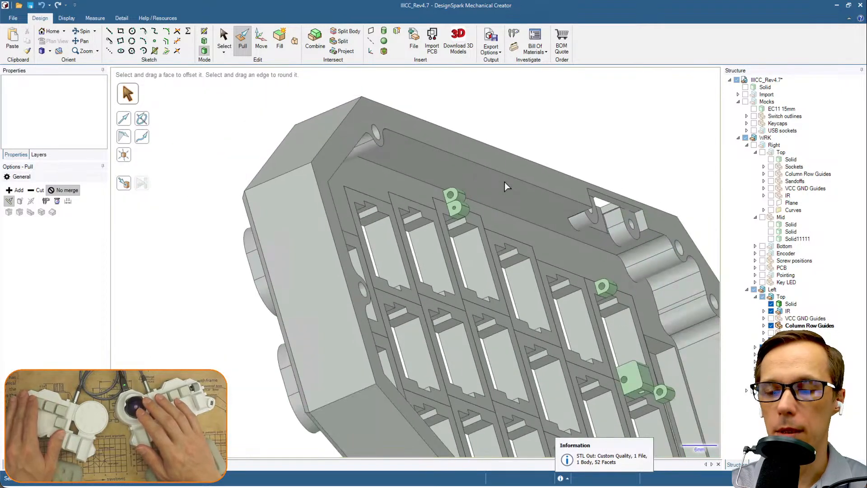
scroll(446, 201, "up", 10)
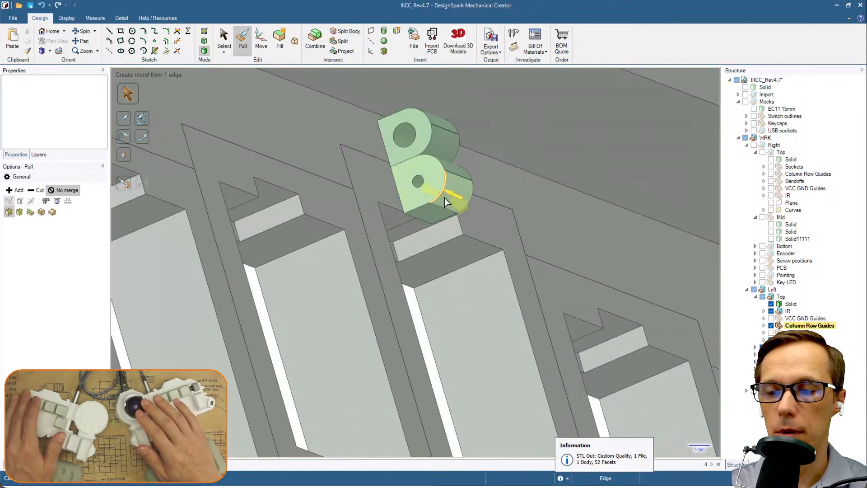
Hide the plate solid and the switch socket structure in the left Top component.
scroll(430, 191, "up", 5)
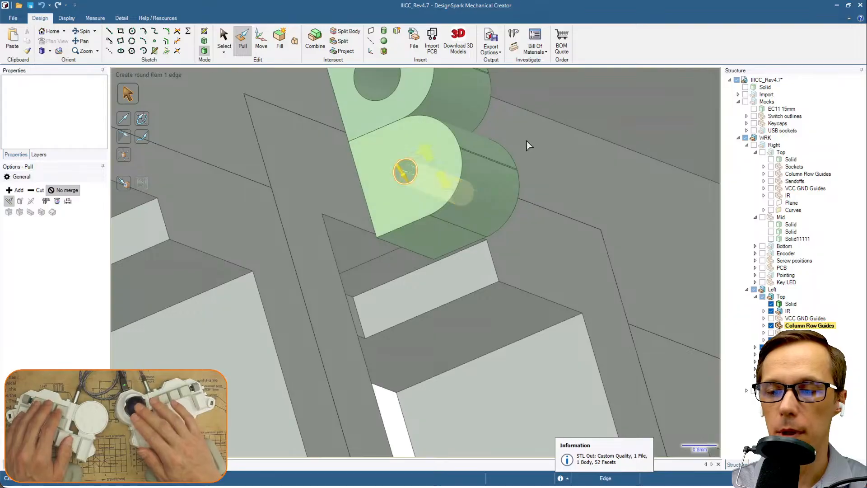
scroll(510, 145, "down", 10)
scroll(655, 208, "up", 3)
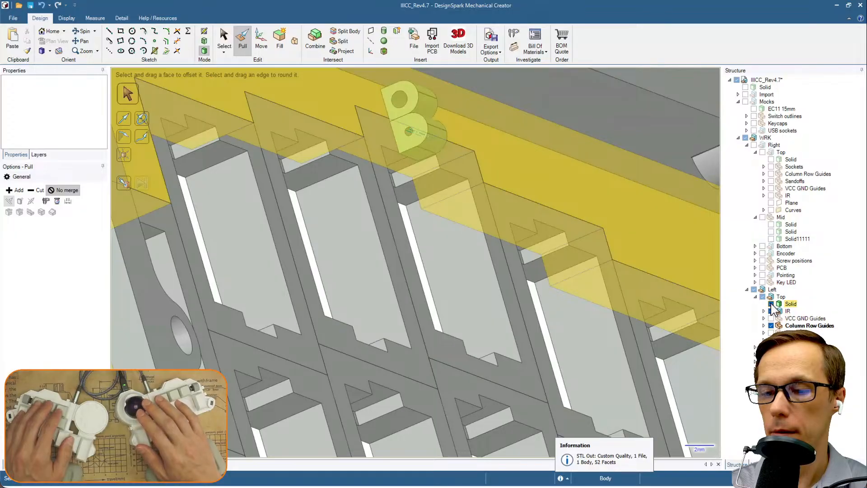
left_click(771, 303)
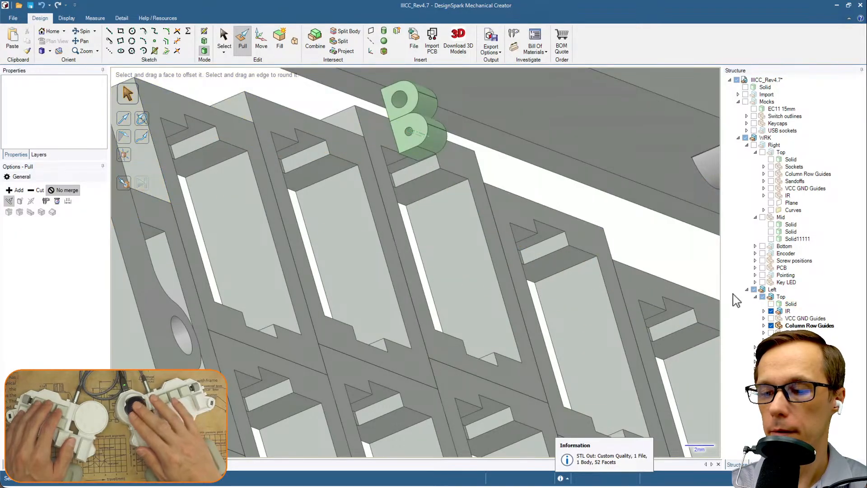
left_click(771, 340)
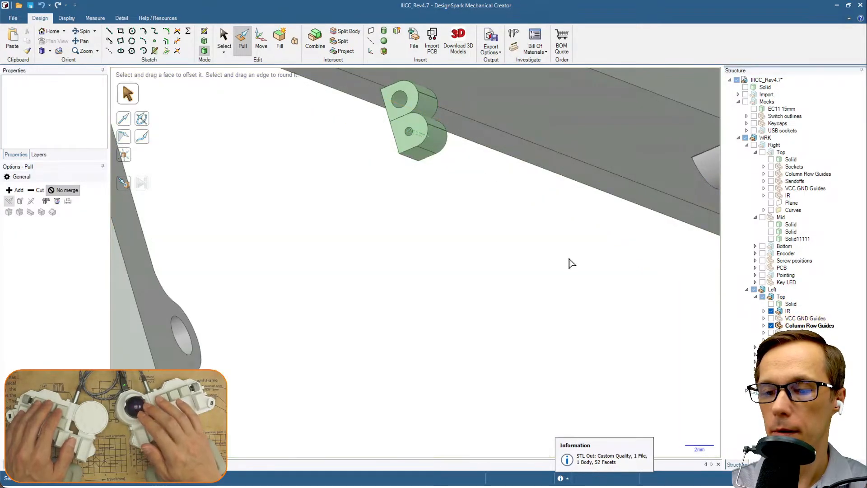
Hide the remaining case parts and the IR component so that only the Column Row Guides are displayed.
left_click(764, 325)
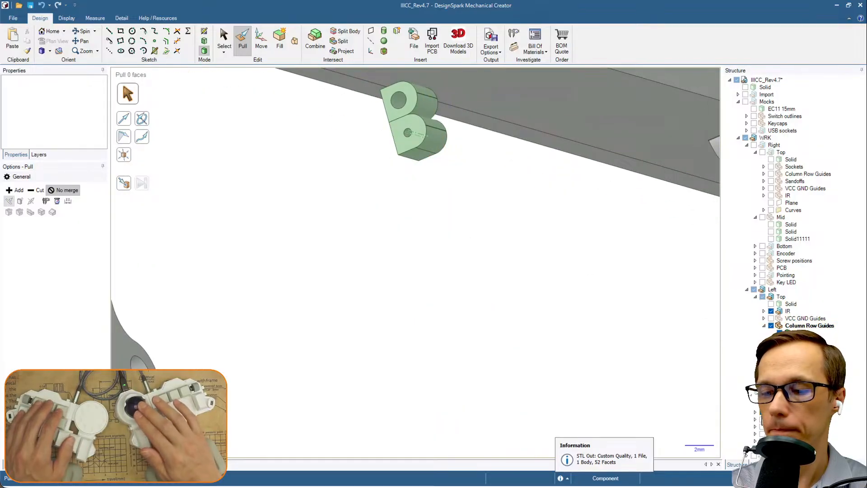
left_click(763, 412)
scroll(560, 277, "down", 1)
middle_click_drag(428, 248, 451, 254)
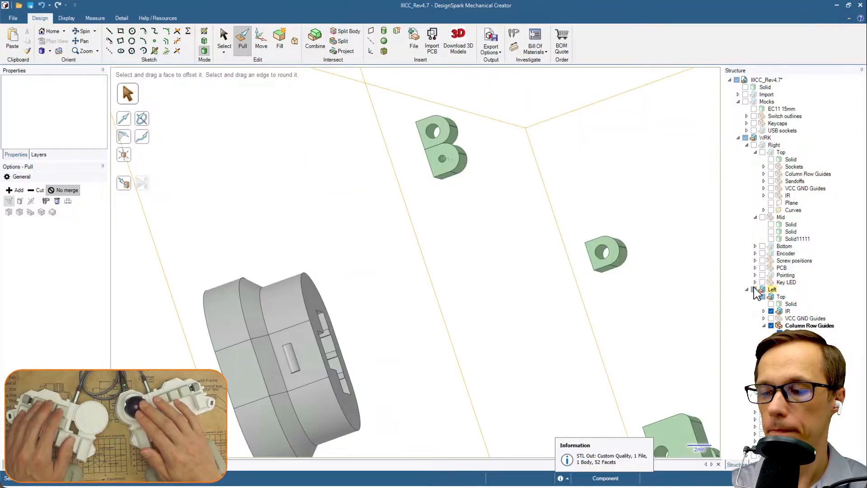
left_click(771, 312)
scroll(624, 275, "down", 5)
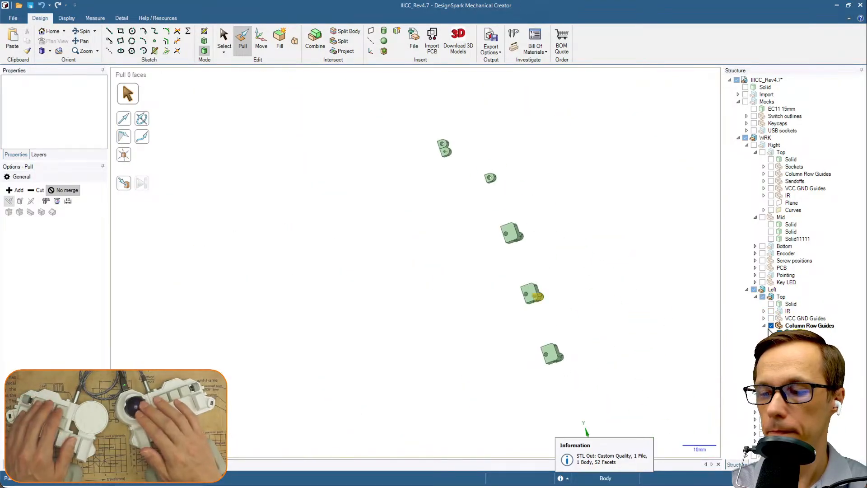
left_click(444, 151)
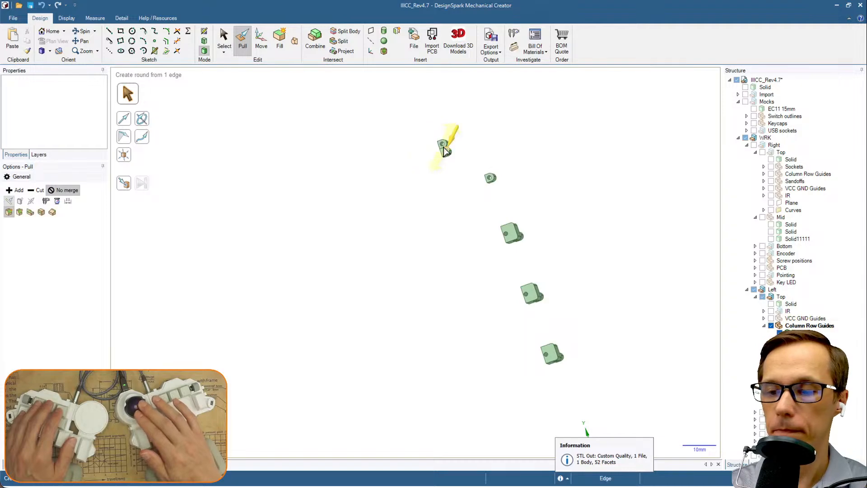
key("Escape")
left_click(522, 239)
scroll(522, 240, "up", 5)
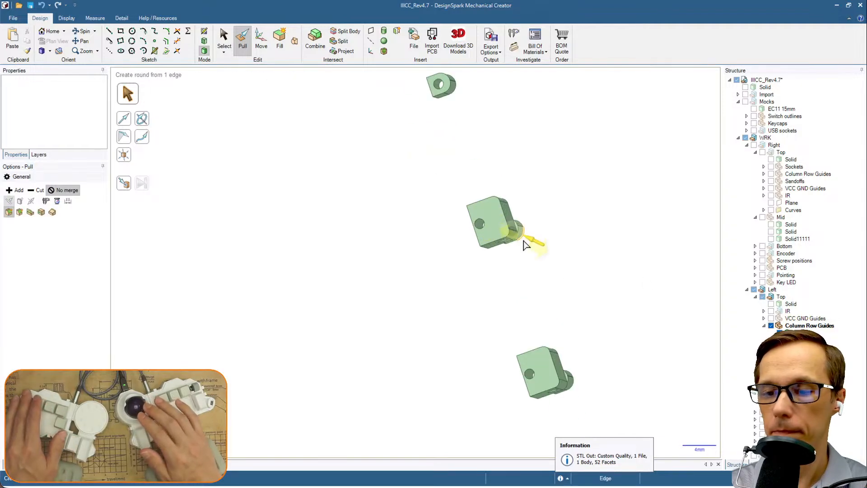
key("Escape")
scroll(522, 239, "down", 2)
middle_click_drag(434, 182, 446, 223, "ctrl")
Put the stacked guide pair into a new component inside Column Row Guides and hide the other guides.
key("s")
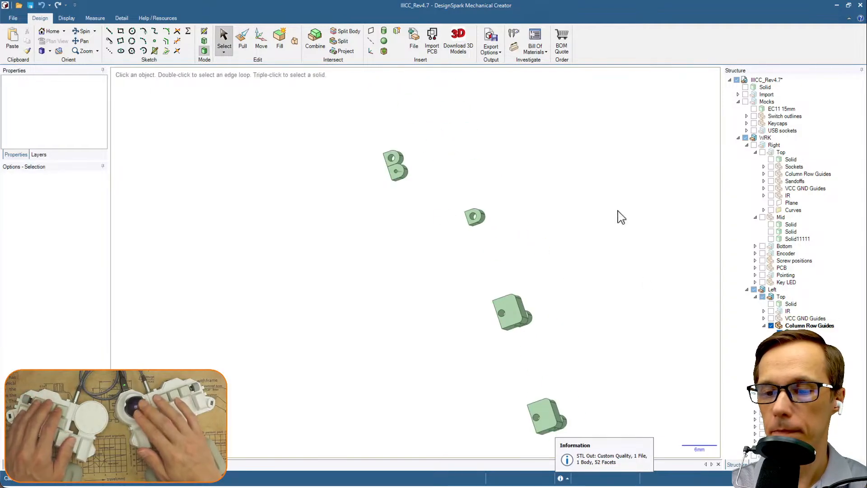
left_click(807, 325)
right_click(807, 325)
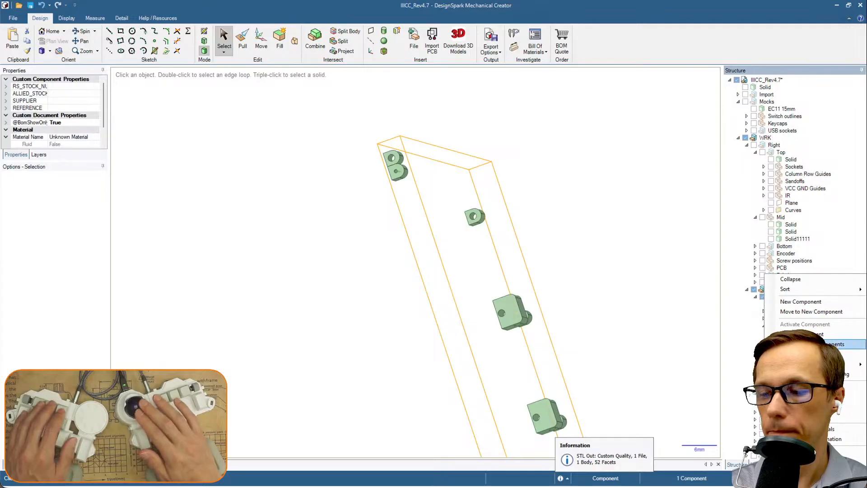
left_click(802, 311)
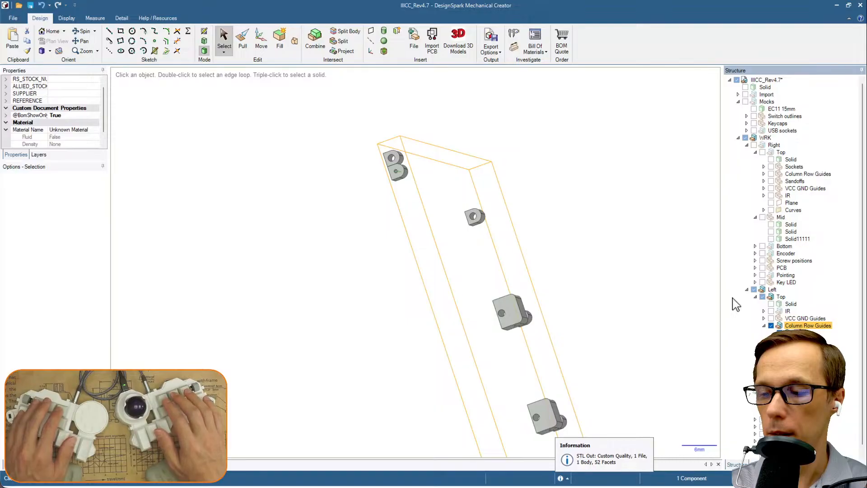
left_click(588, 241)
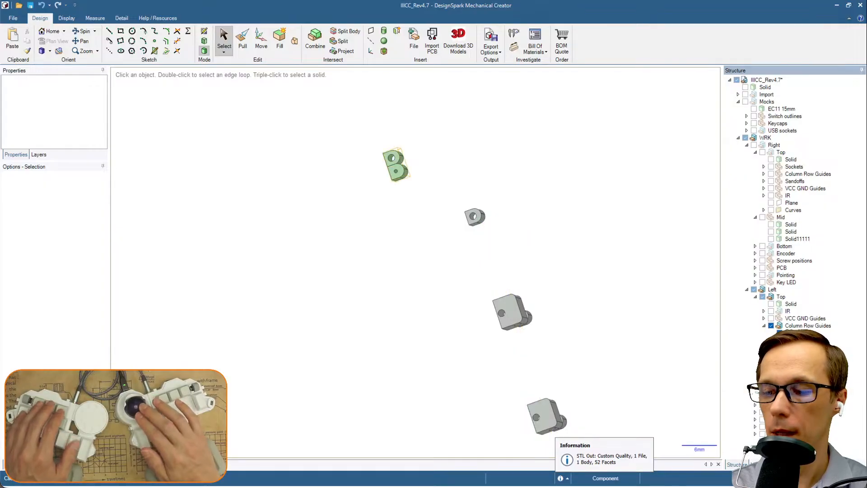
right_click(772, 289)
left_click(811, 452)
scroll(393, 159, "up", 8)
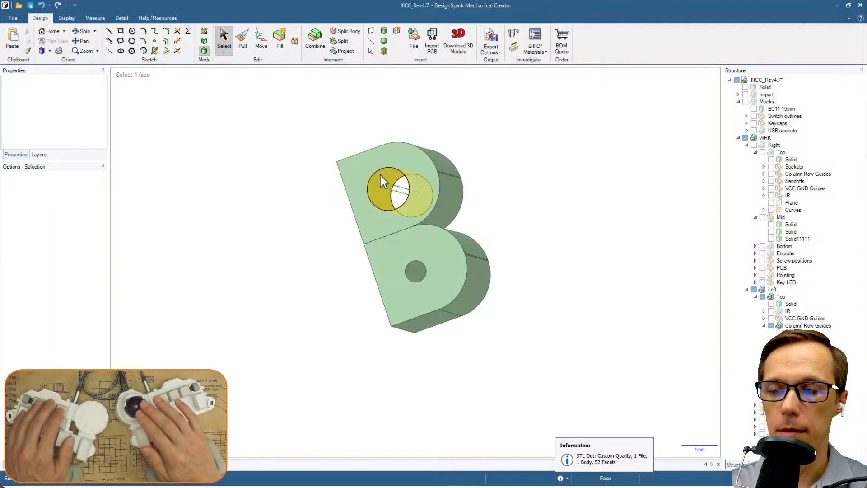
Check the radius of the wire hole in each guide of the stacked pair.
left_click(380, 175)
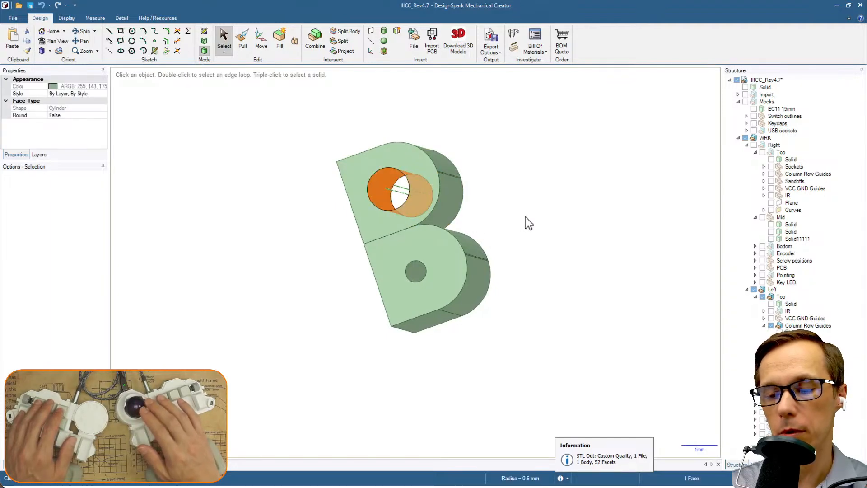
left_click(415, 271)
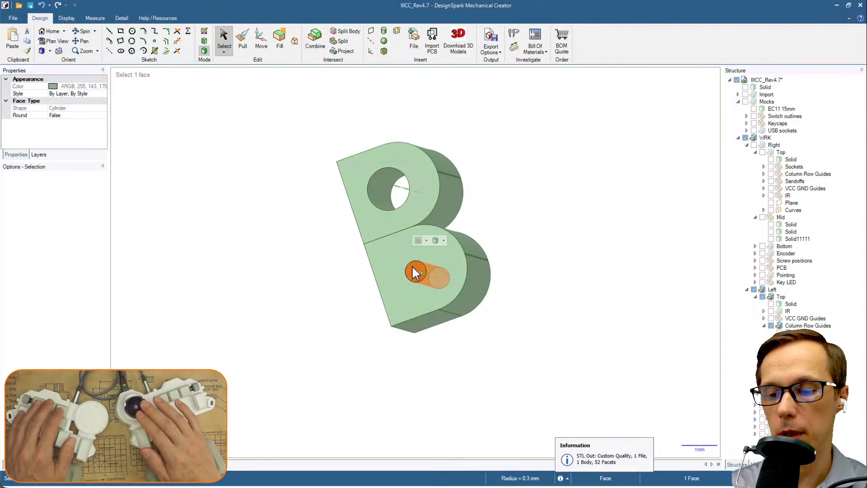
left_click(530, 216)
scroll(530, 216, "down", 4)
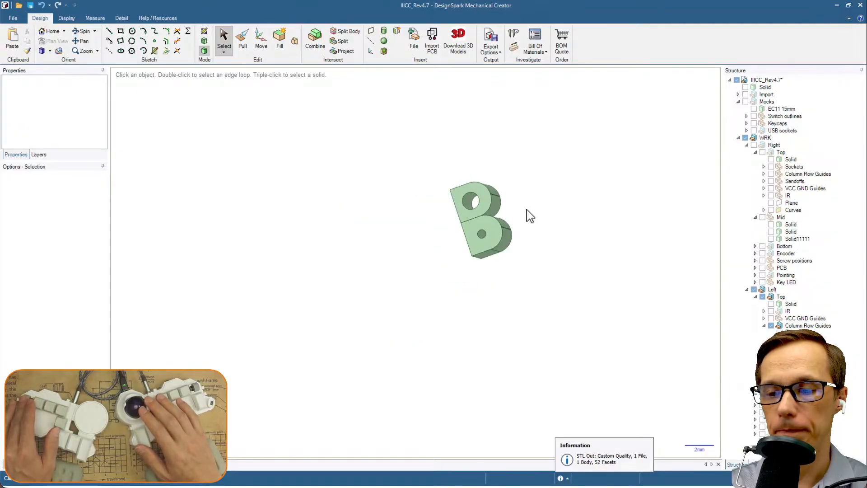
scroll(530, 216, "up", 4)
scroll(530, 216, "down", 4)
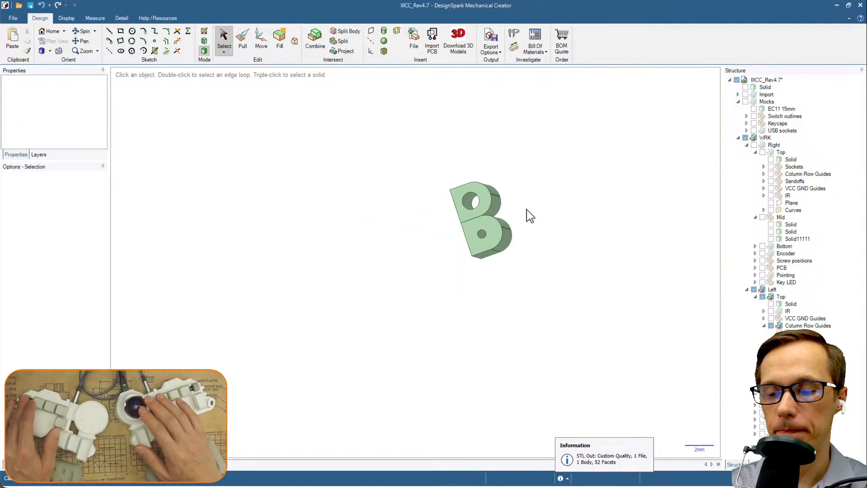
Copy the stacked guide pair along its hole axis and set the gap between original and copy to 20 mm.
scroll(540, 219, "down", 2)
middle_click_drag(588, 277, 556, 266)
left_click_drag(453, 164, 533, 267)
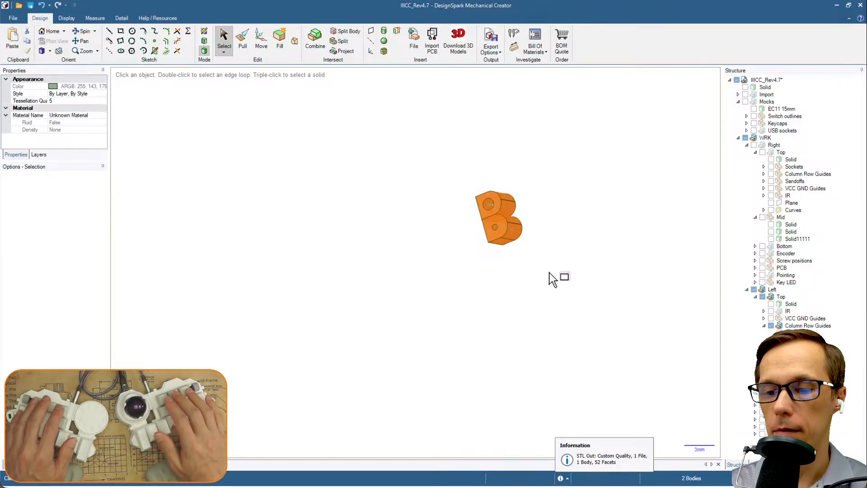
key("m")
middle_click_drag(479, 268, 420, 269)
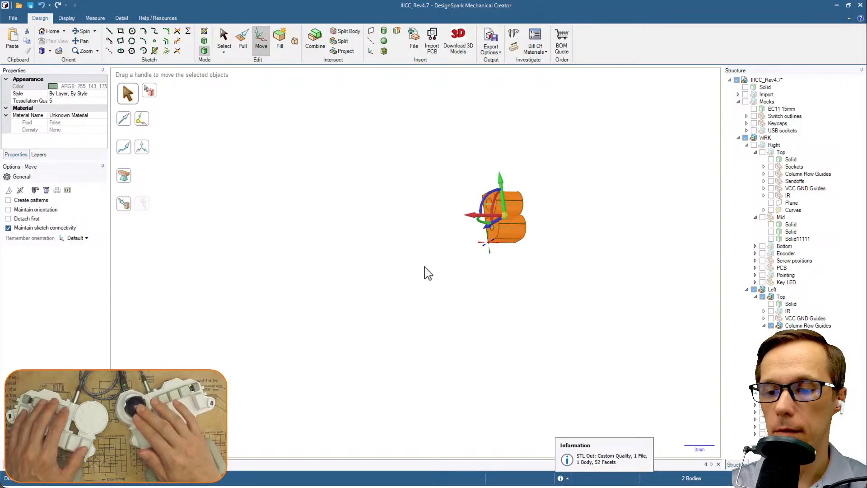
left_click_drag(475, 221, 310, 227)
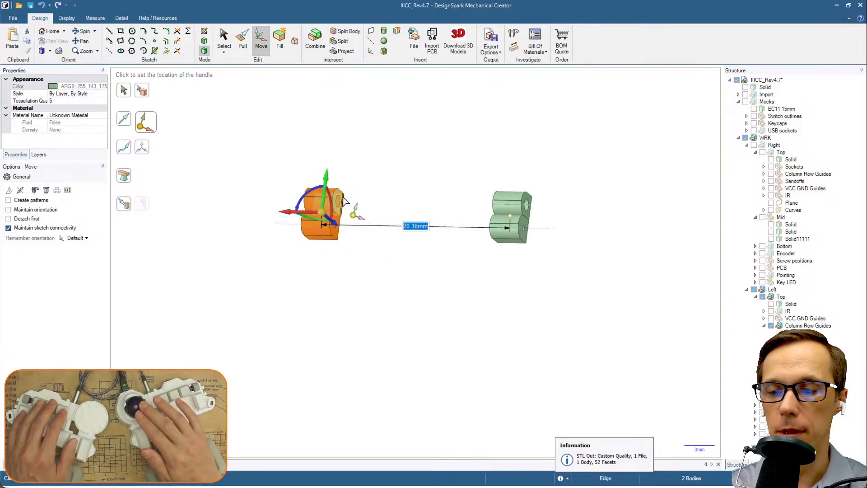
left_click(339, 208, "alt")
left_click(299, 203)
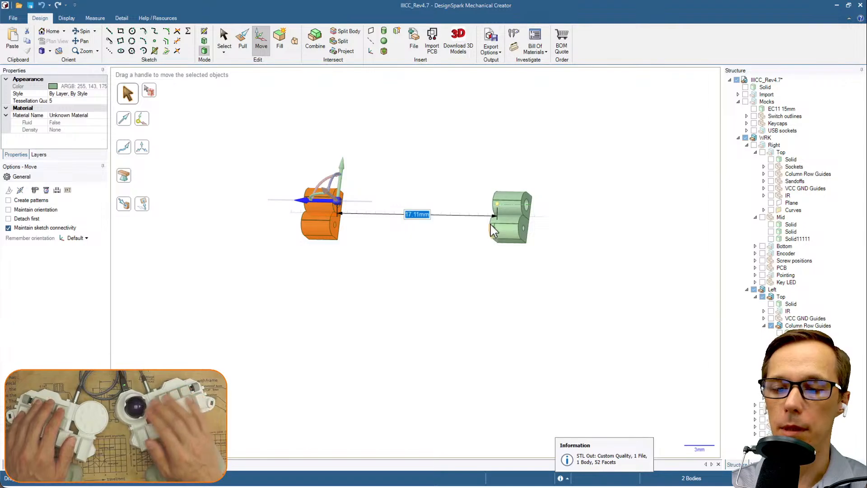
type("20")
key("Return")
left_click(412, 285)
Add a new component for a base and sketch a 29 by 8 mm rectangle around both pairs on their flat face.
middle_click_drag(420, 279, 419, 159)
right_click(804, 355)
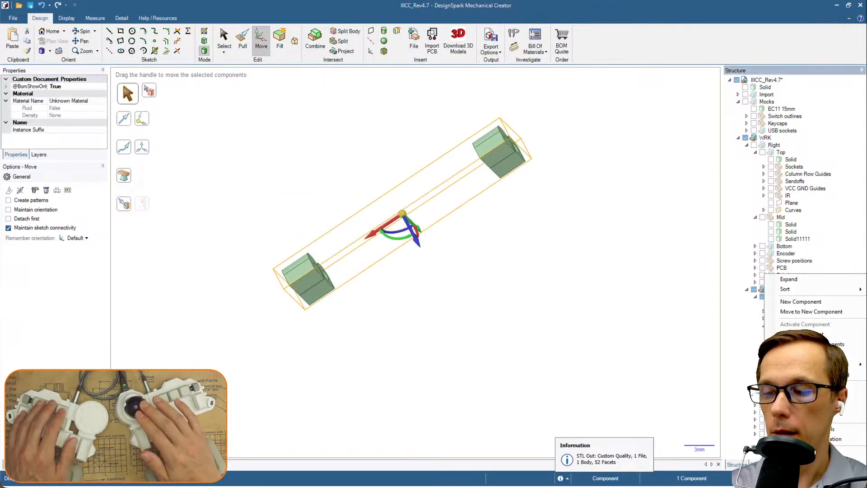
left_click(799, 302)
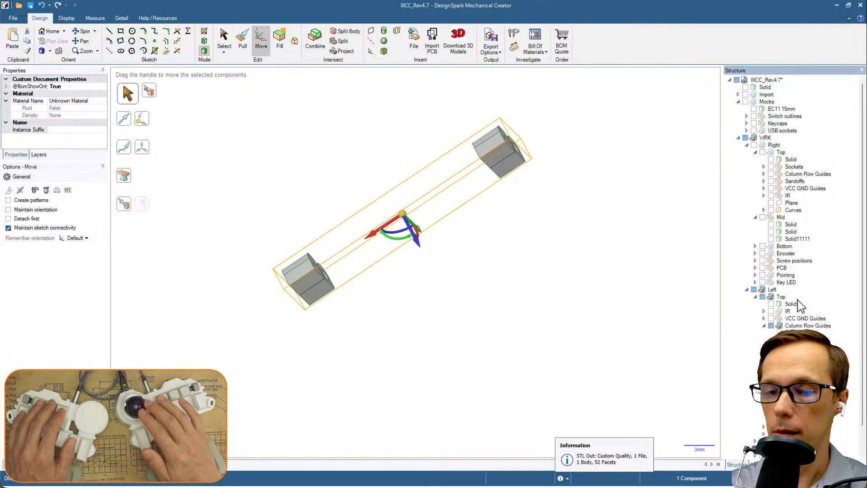
left_click(514, 175)
key("r")
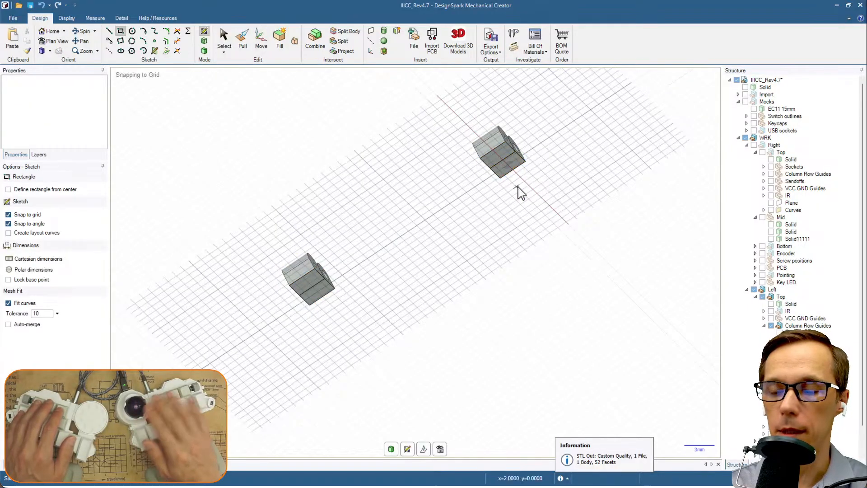
key("v")
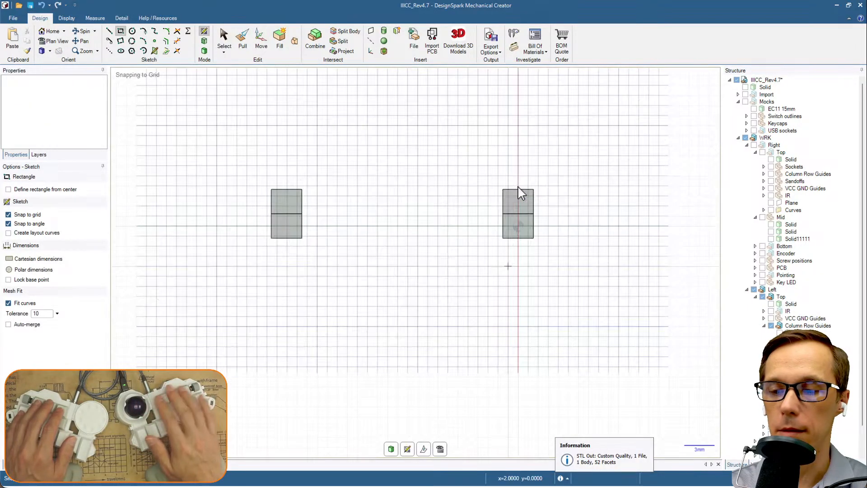
left_click(257, 176)
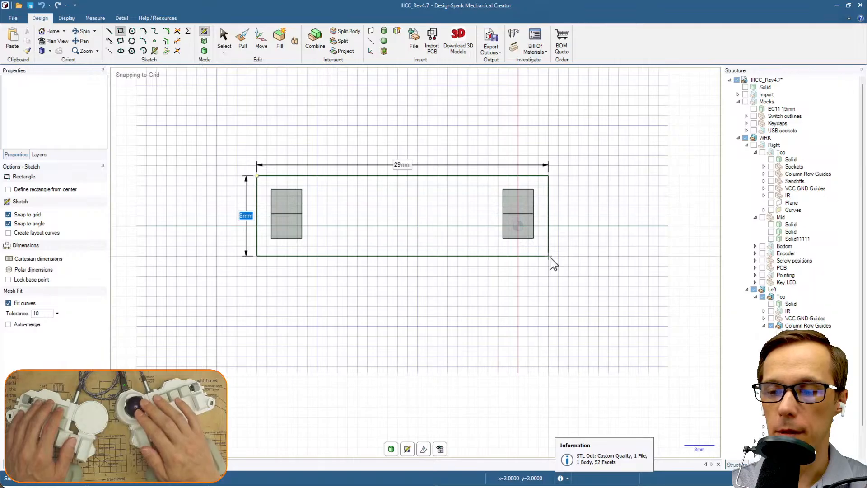
key("Tab")
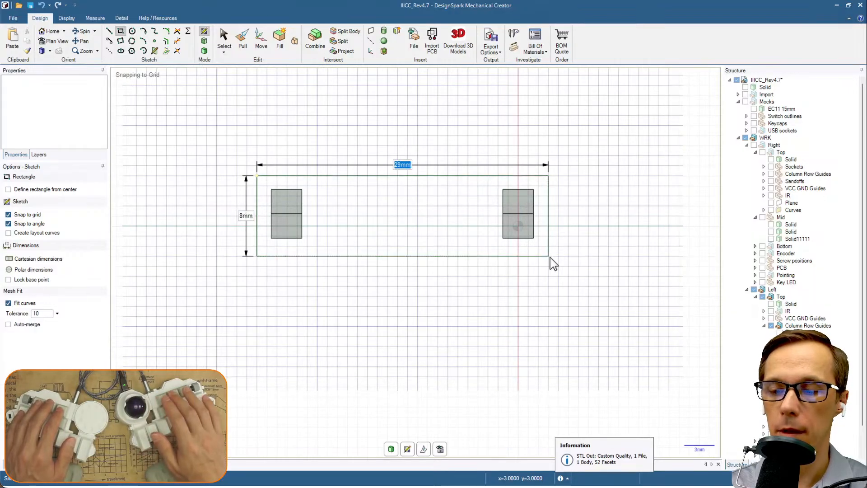
key("Return")
Pull the rectangle into a base plate 0.8 mm thick under both guide pairs.
key("p")
mouse_move(577, 230)
middle_mouse_down()
mouse_move(619, 269)
mouse_move(444, 262)
middle_mouse_up()
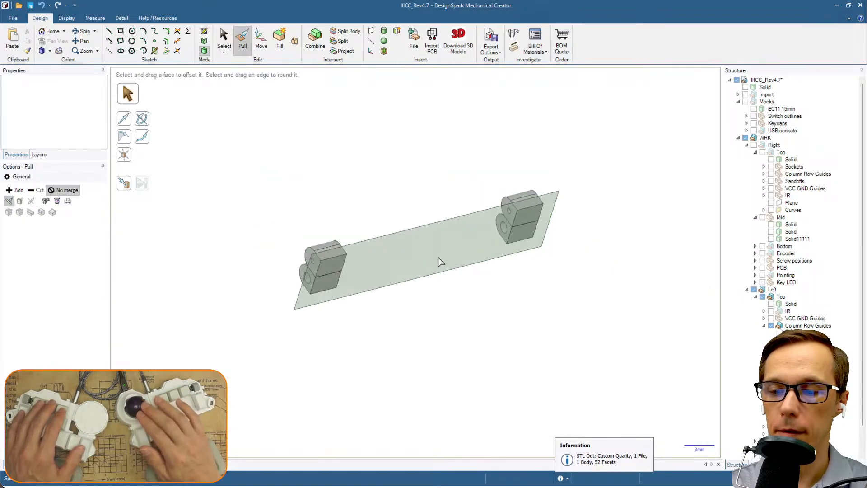
left_click(440, 259)
key("Delete")
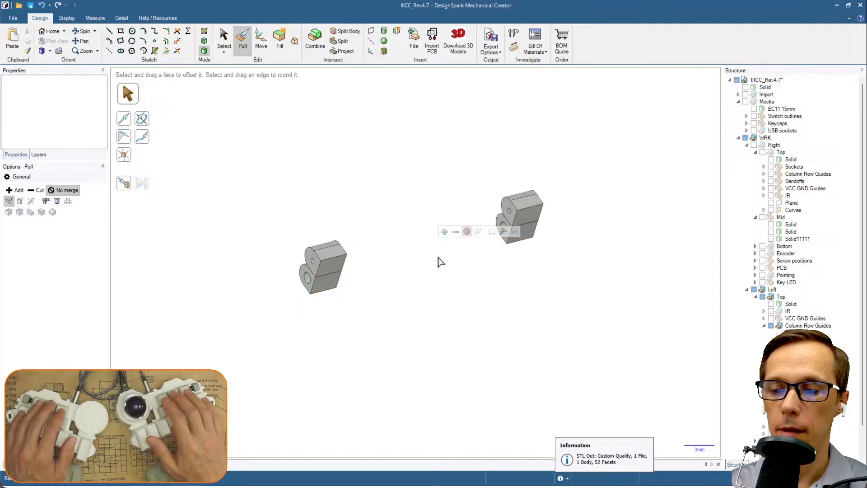
key("ctrl+z")
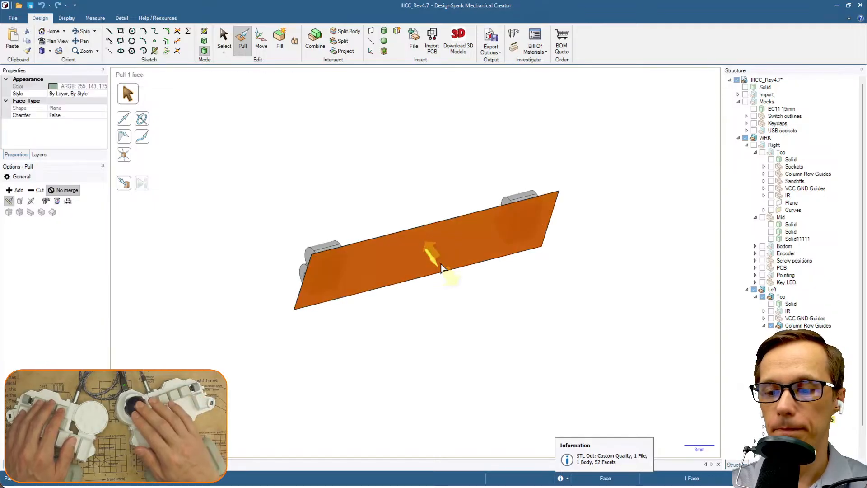
key("space")
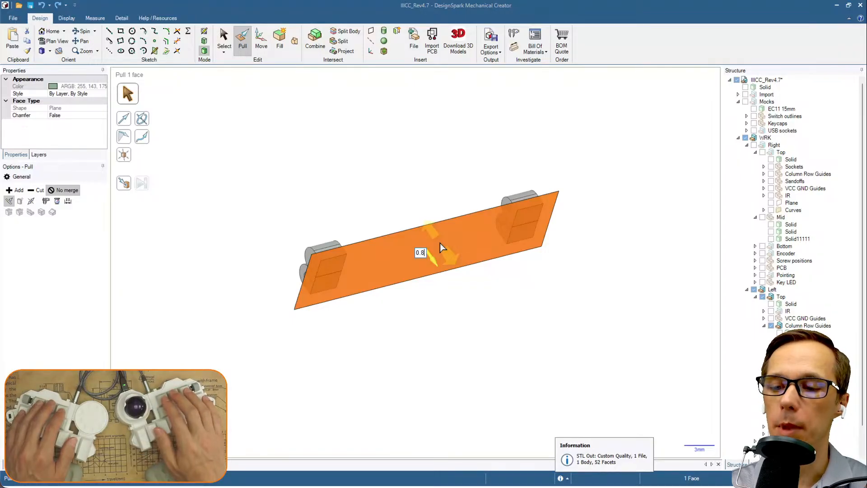
key("Return")
left_click(402, 170)
middle_click_drag(414, 193, 554, 201)
left_click(428, 199)
left_click(351, 172)
Export the guide test piece with its base plate as a 3D-print STL file named wire_guide_test.
middle_click_drag(502, 230, 448, 231)
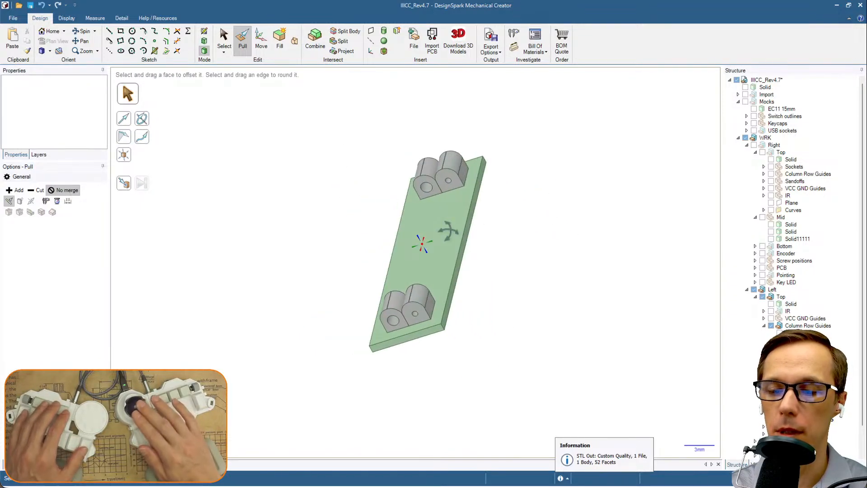
left_click(449, 231)
left_click(403, 159)
left_click(492, 50)
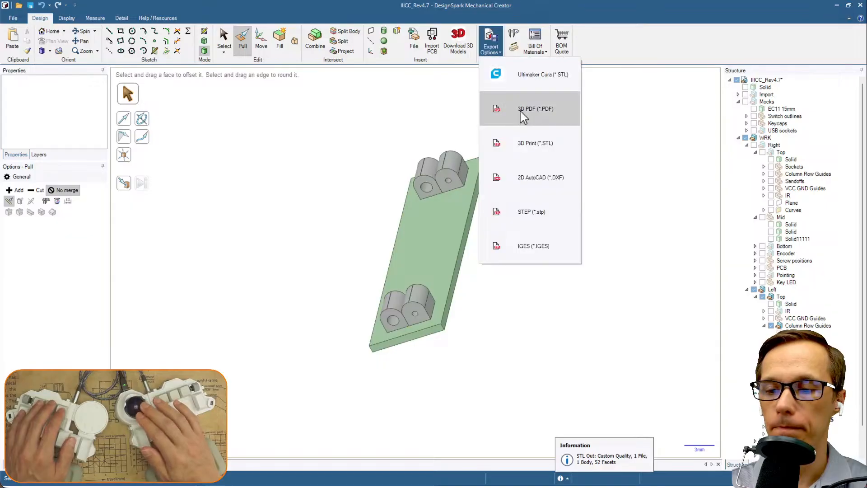
left_click(527, 141)
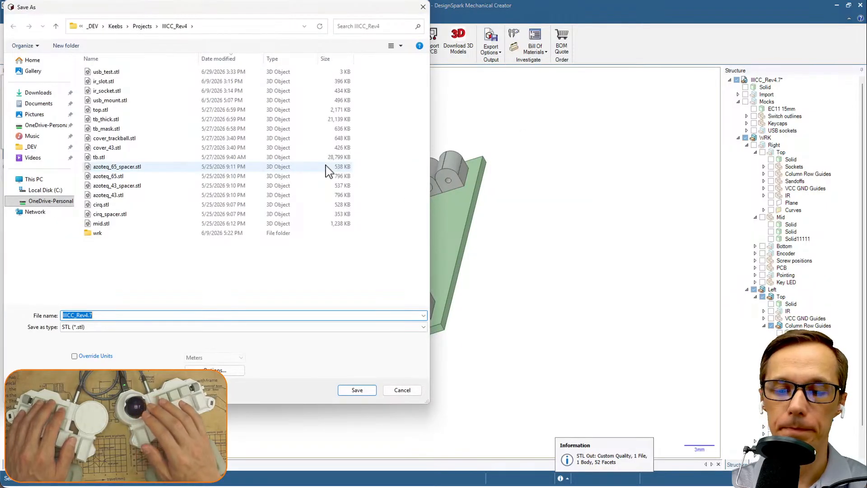
type("wire_guide_test")
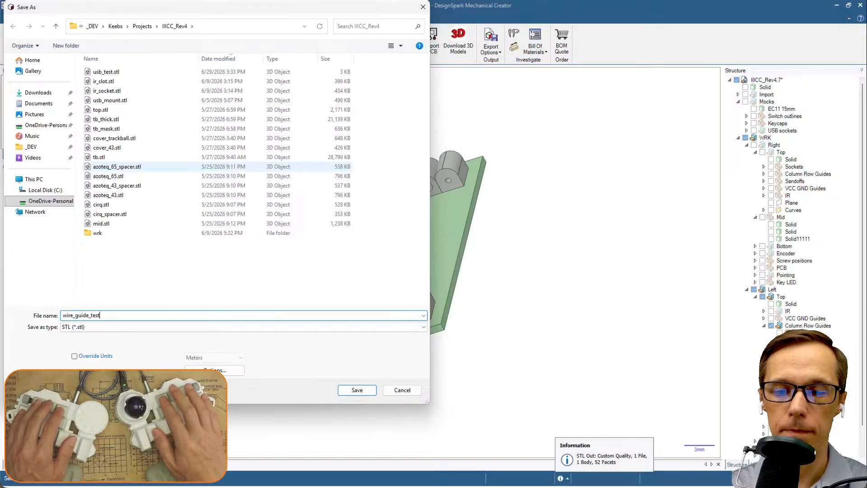
key("Return")
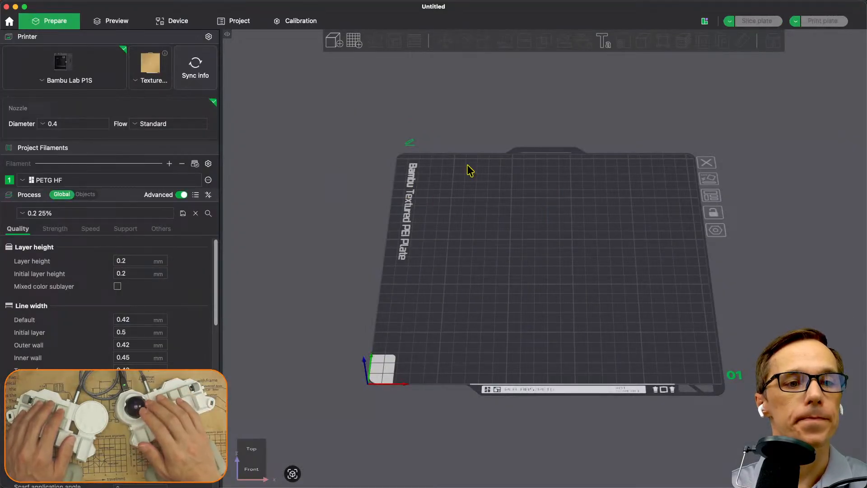
Switch to Bambu Studio and import wire_guide_test.stl onto the empty build plate.
left_click(333, 40)
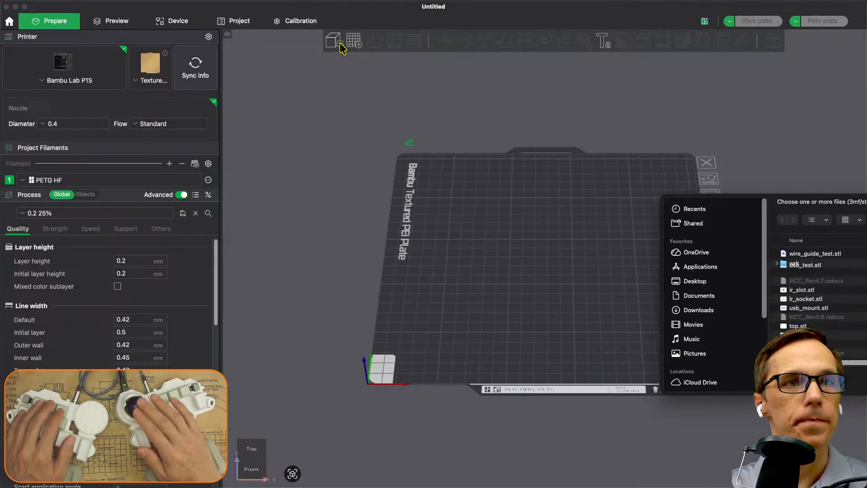
double_click(815, 256)
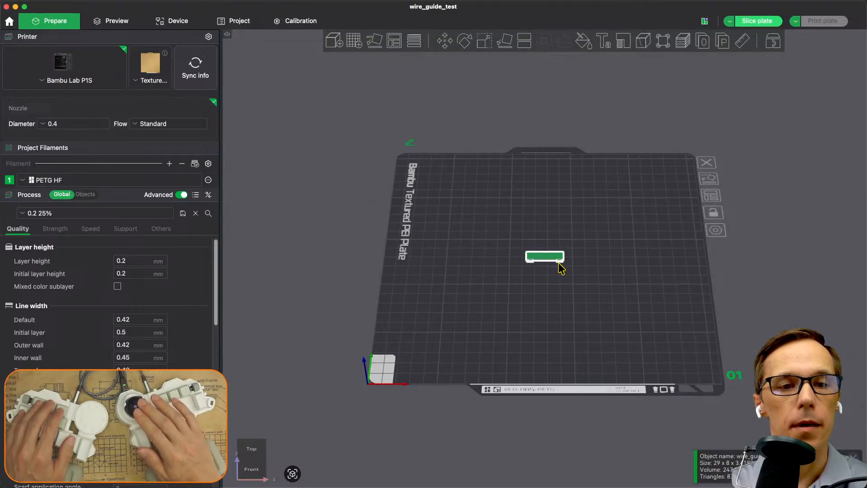
scroll(559, 263, "up", 10)
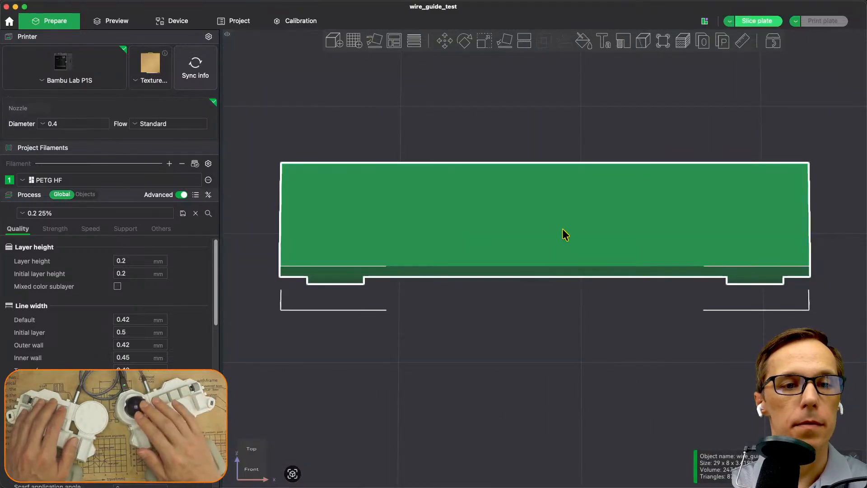
scroll(583, 235, "down", 5)
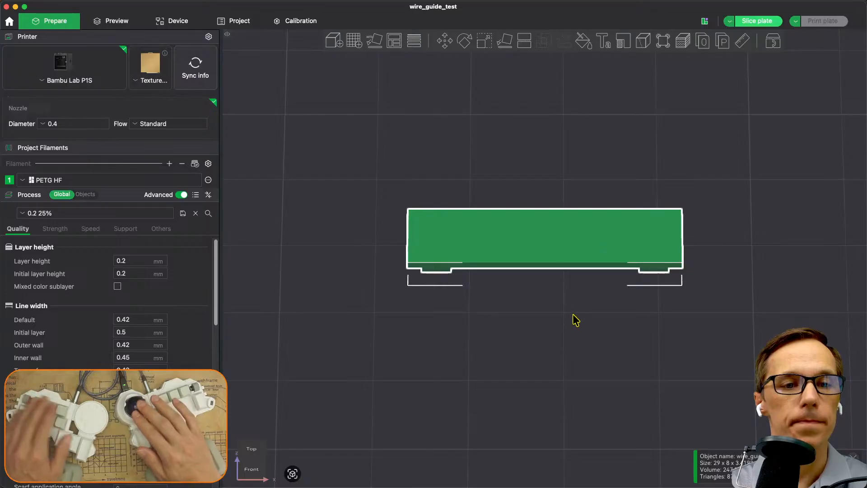
Lay the test piece on the flat underside of its base plate so the guides face up, and slice the plate.
key("f")
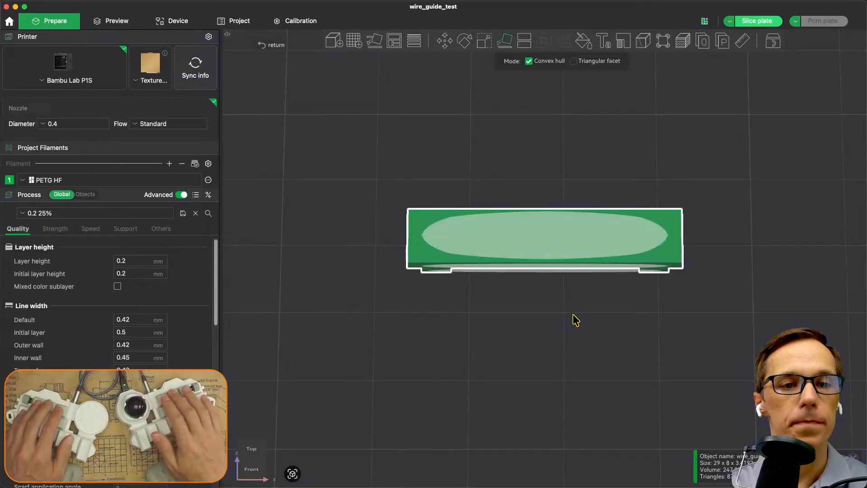
left_click(576, 258)
left_click(613, 190)
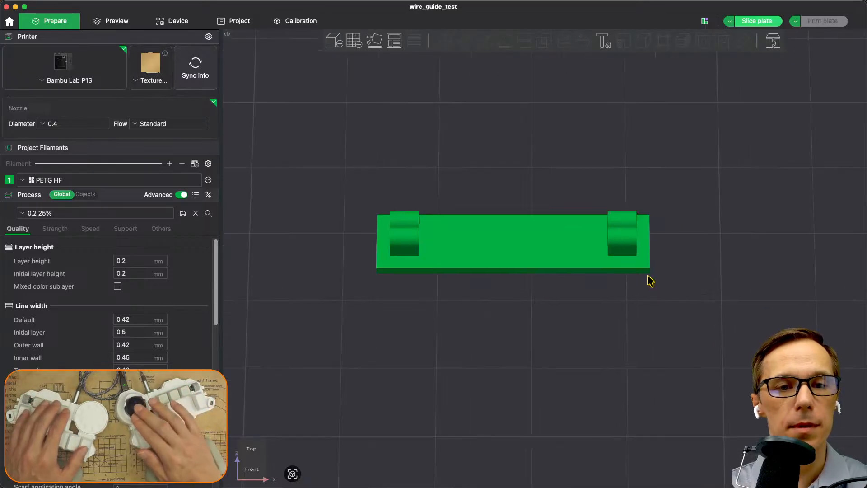
left_click(768, 22)
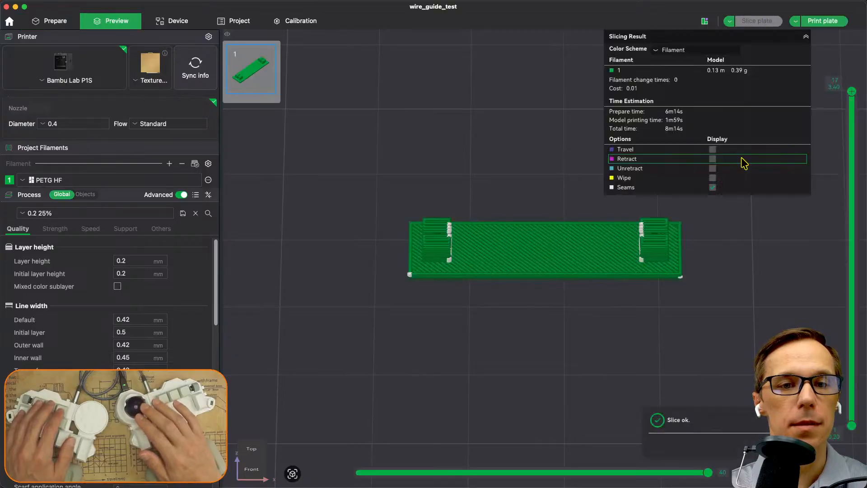
left_click_drag(673, 330, 616, 330)
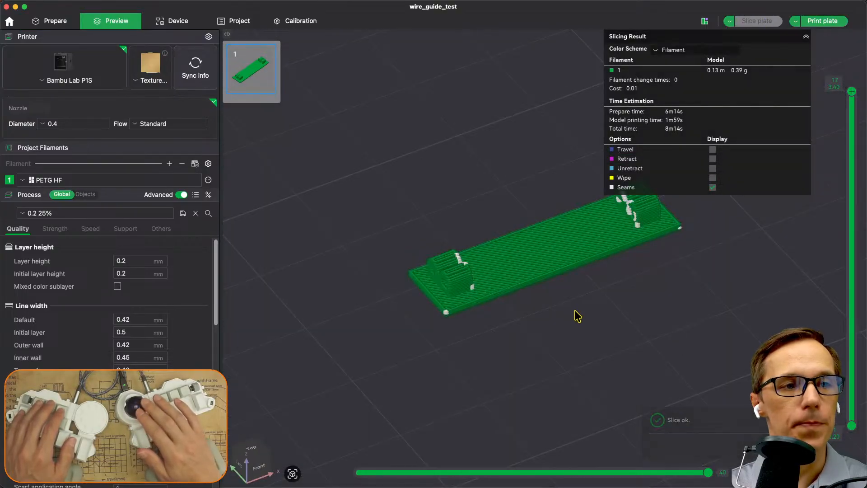
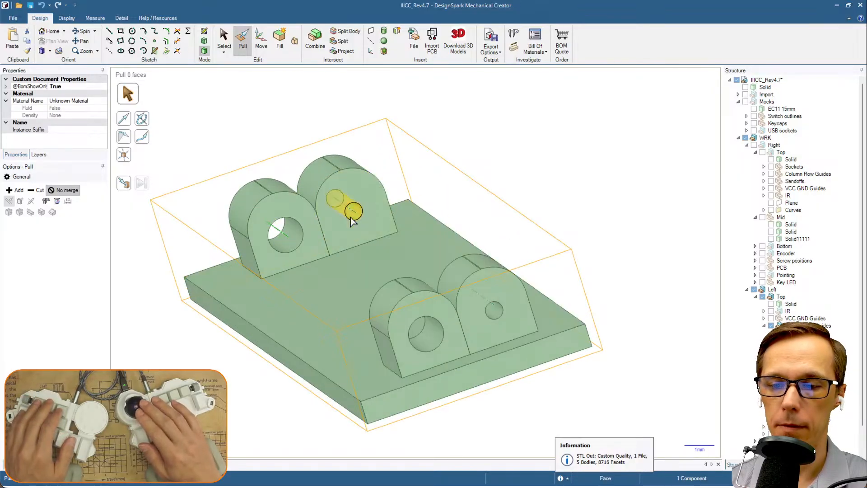
In DesignSpark Mechanical, set the radius of the small wire hole in the rear guide pair to 0.4 mm.
left_click(351, 218)
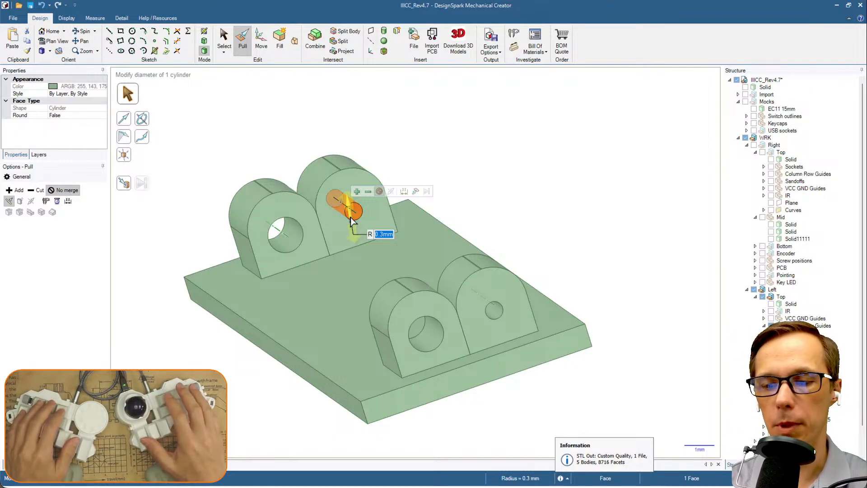
type("0.4")
key("Return")
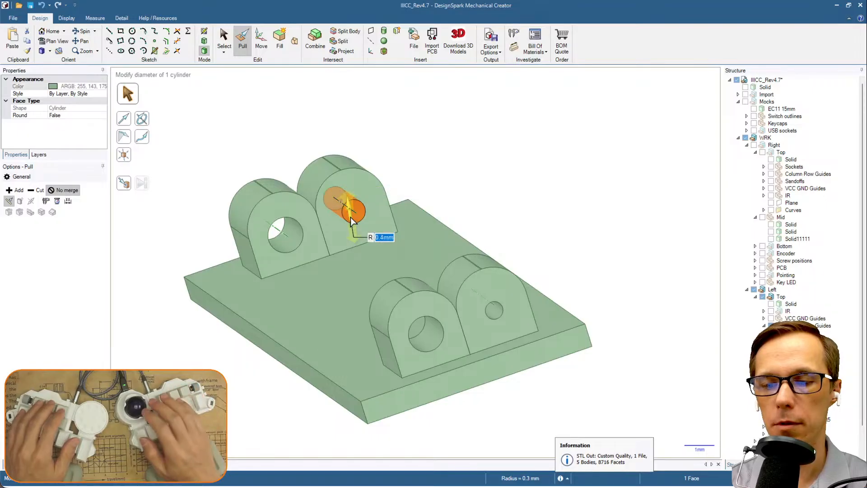
left_click(440, 199)
On that guide's front face, sketch two vertical lines from either side of the small hole up past the rounded top.
mouse_move(440, 199)
middle_mouse_down()
mouse_move(422, 180)
mouse_move(438, 199)
middle_mouse_up()
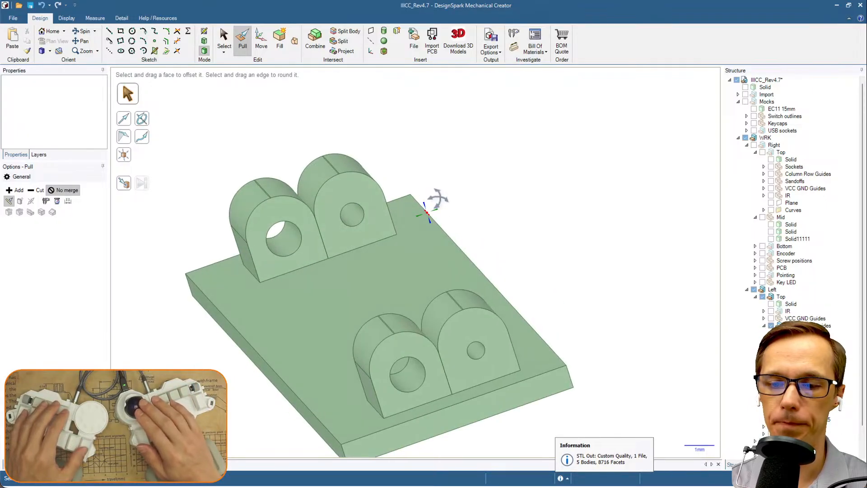
left_click(362, 202)
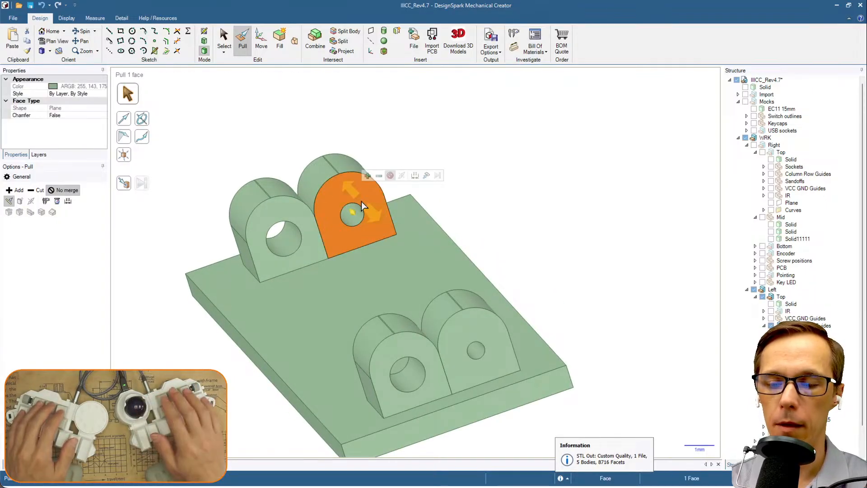
left_click(205, 33)
key("v")
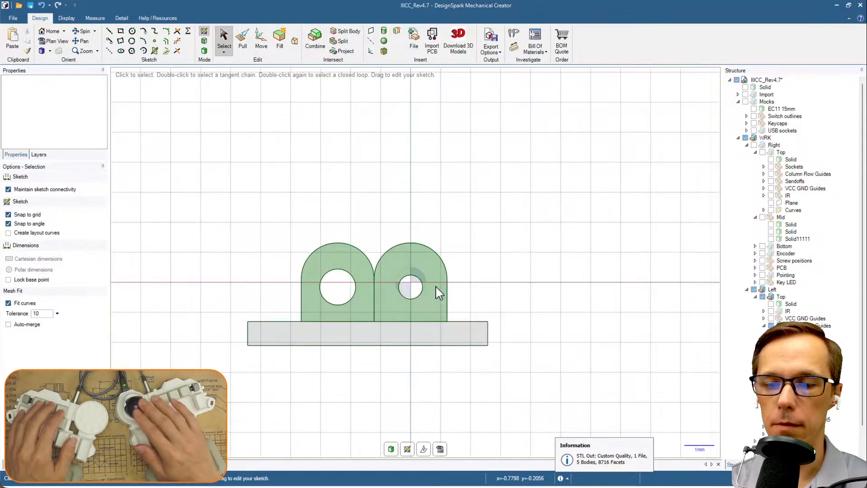
scroll(438, 298, "up", 4)
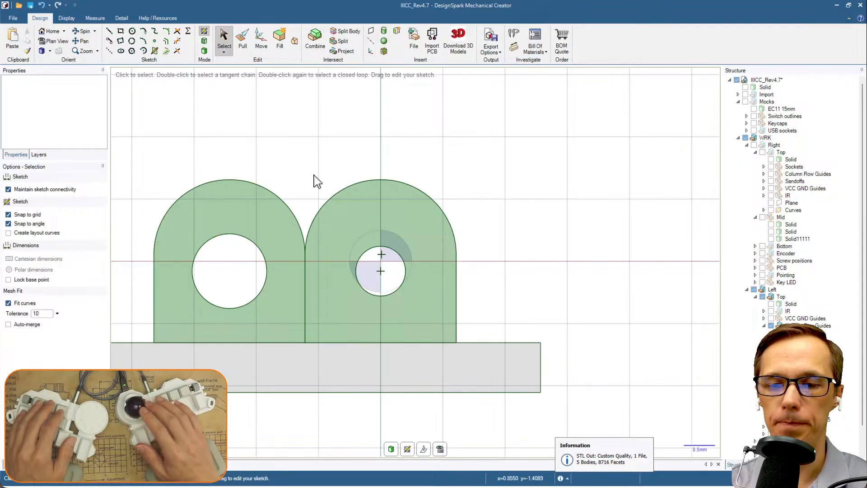
left_click(108, 30)
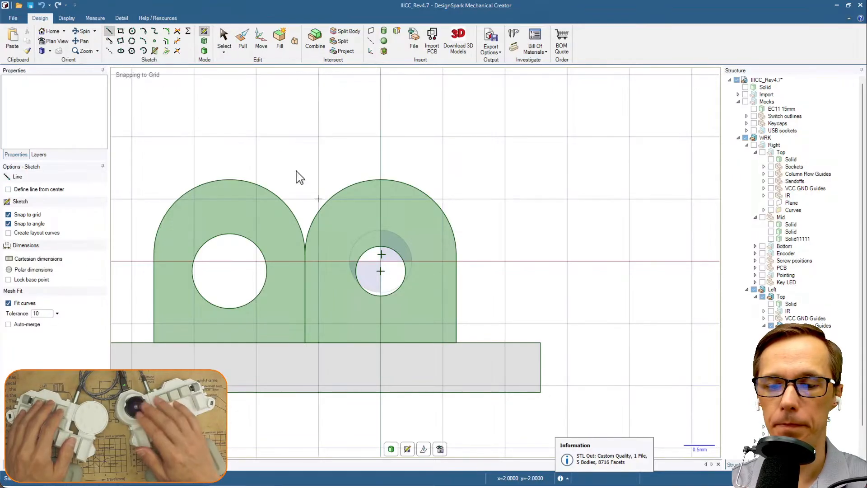
left_click(356, 271)
double_click(363, 150)
left_click(405, 271)
double_click(436, 140)
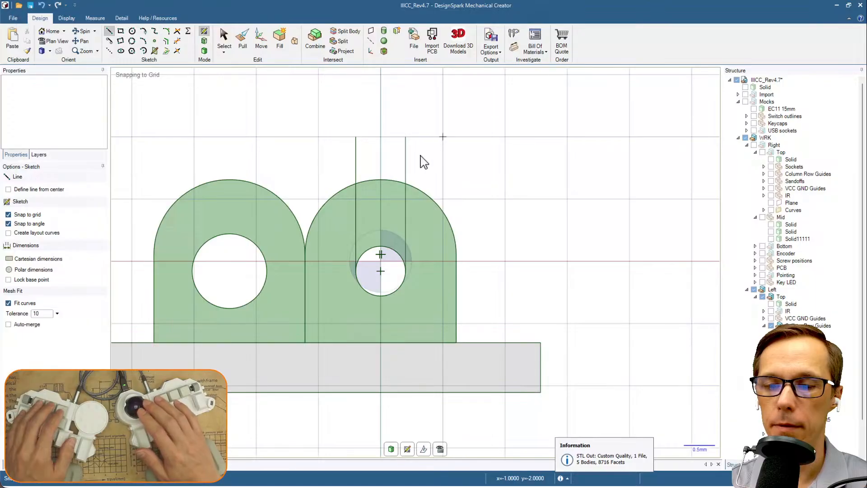
Trim the two line ends that stick out above the guide's rounded outline.
left_click(167, 51)
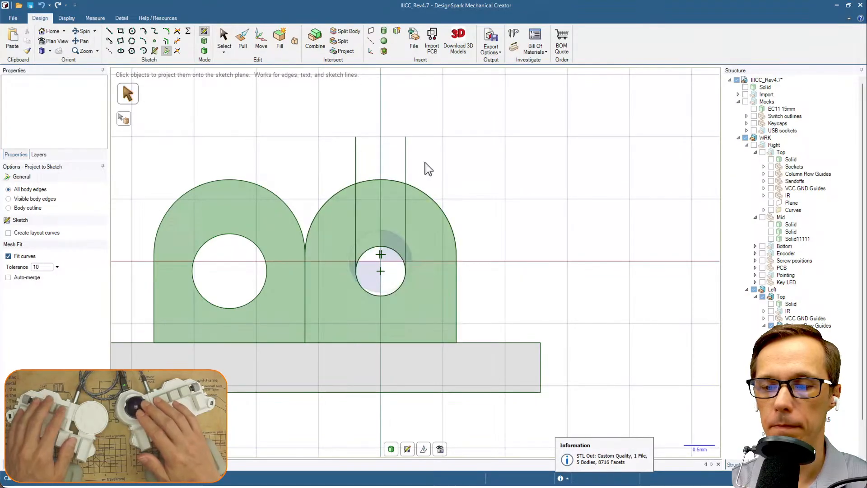
key("t")
left_click(407, 163)
left_click(356, 163)
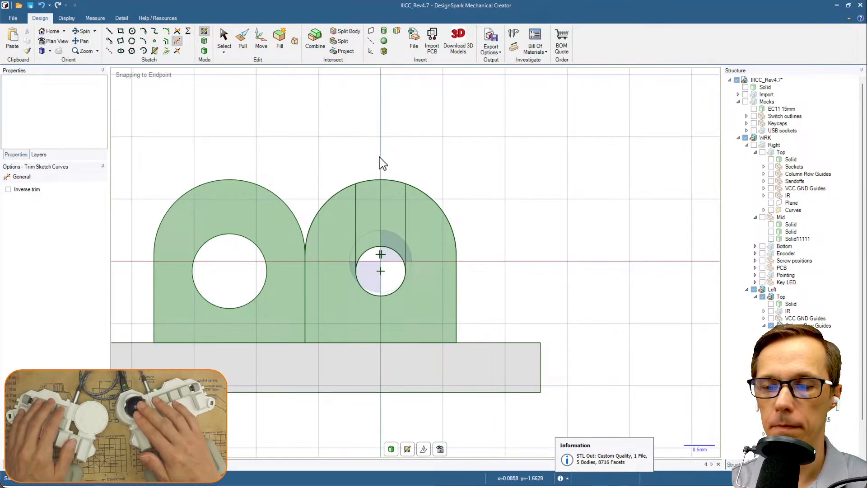
Return to 3D mode and pull the strip between the lines back through the guide, cutting an open slot above the hole.
key("d")
middle_click_drag(467, 196, 448, 210)
middle_click_drag(537, 171, 392, 285, "shift")
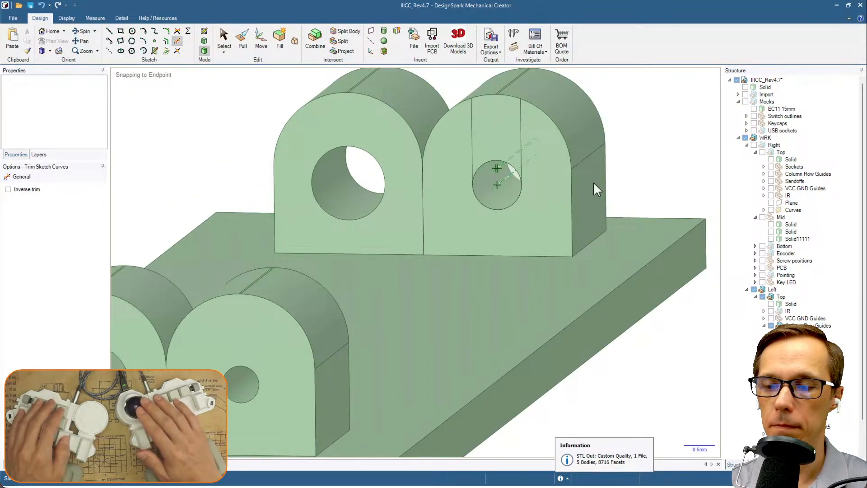
middle_click_drag(640, 143, 643, 155, "shift")
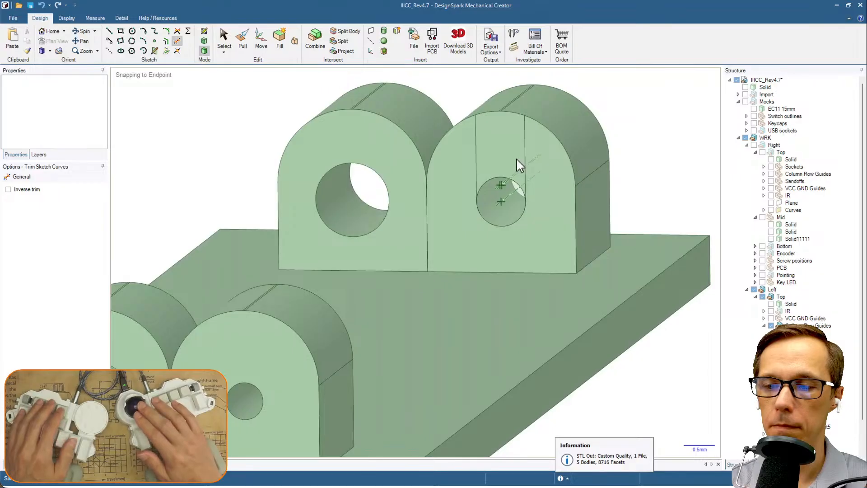
key("Escape")
left_click(503, 146)
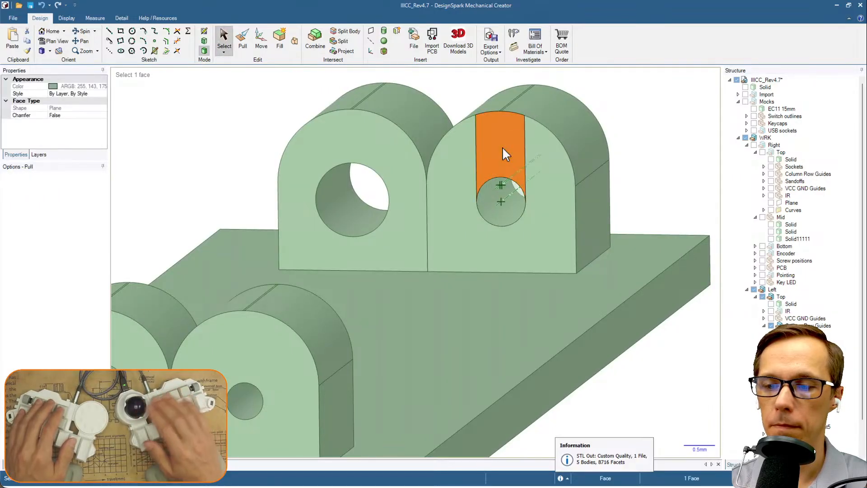
key("p")
left_click_drag(502, 146, 555, 94)
left_click(558, 212)
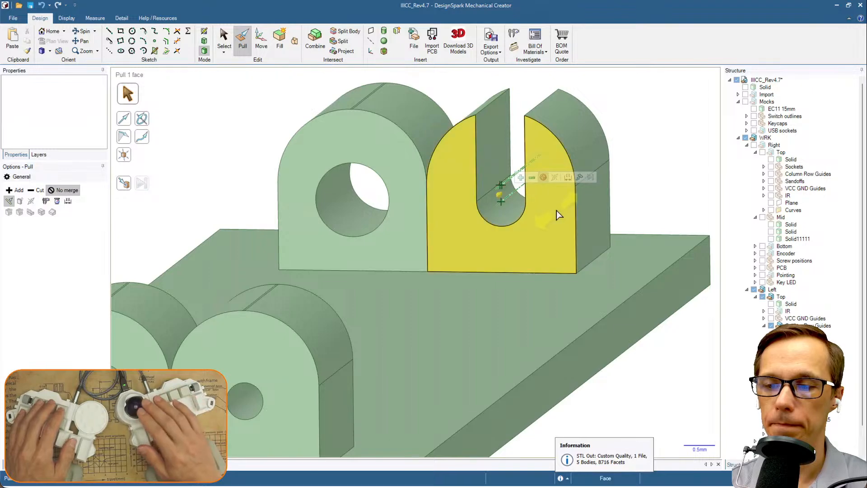
Start a sketch on the front face of the slotted rear guide.
scroll(557, 211, "down", 2)
left_click(562, 155)
middle_click_drag(562, 156, 584, 146)
scroll(548, 174, "up", 2)
left_click(548, 174)
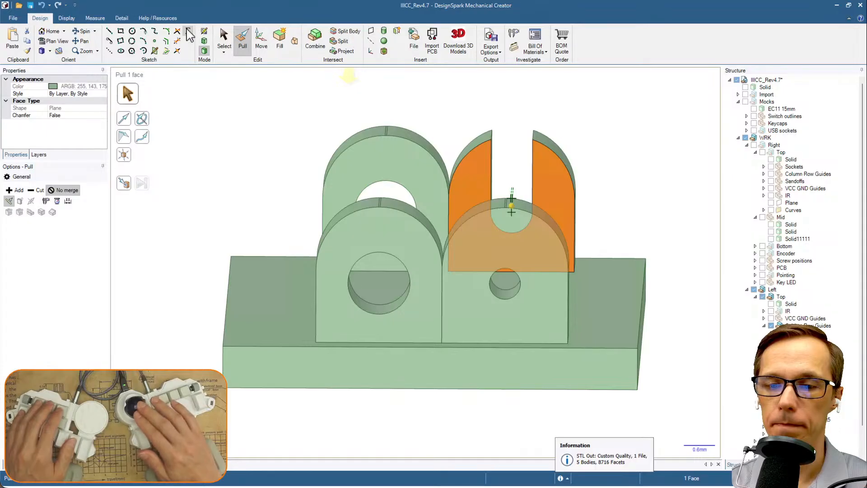
left_click(204, 32)
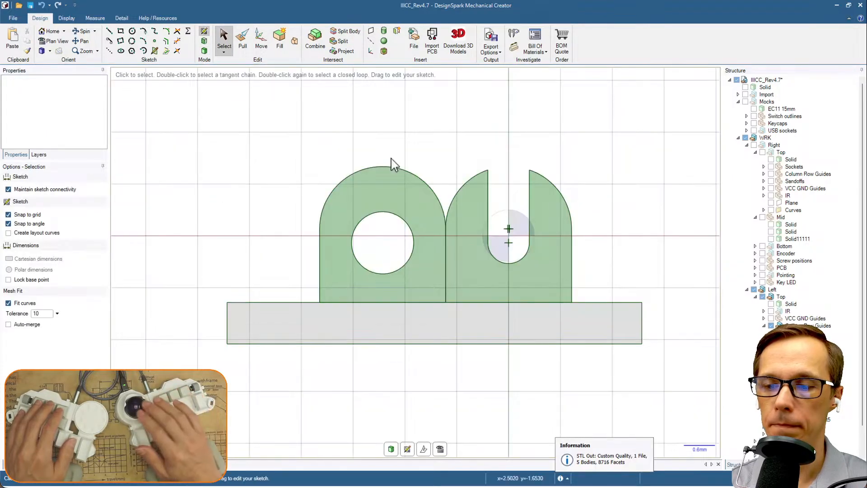
scroll(530, 214, "up", 2)
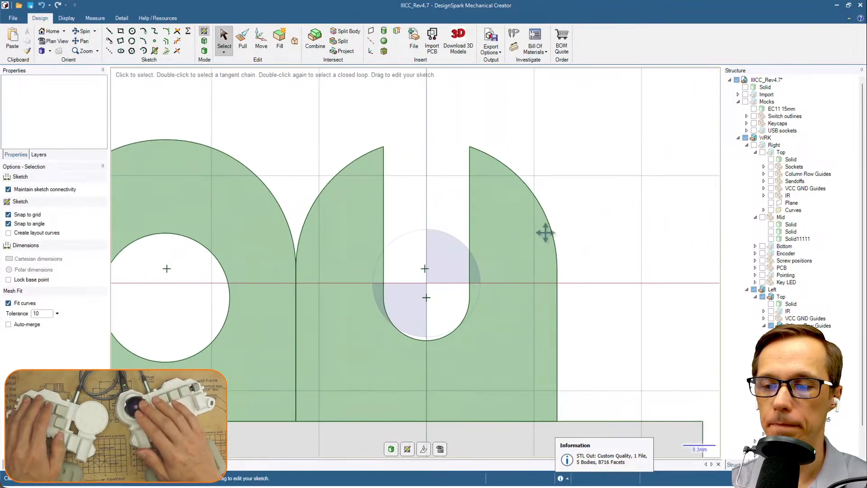
left_click(131, 41)
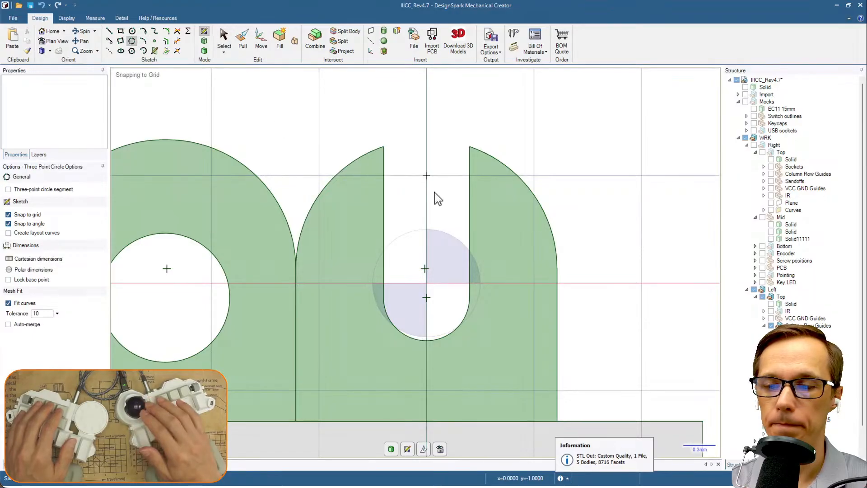
left_click(476, 148)
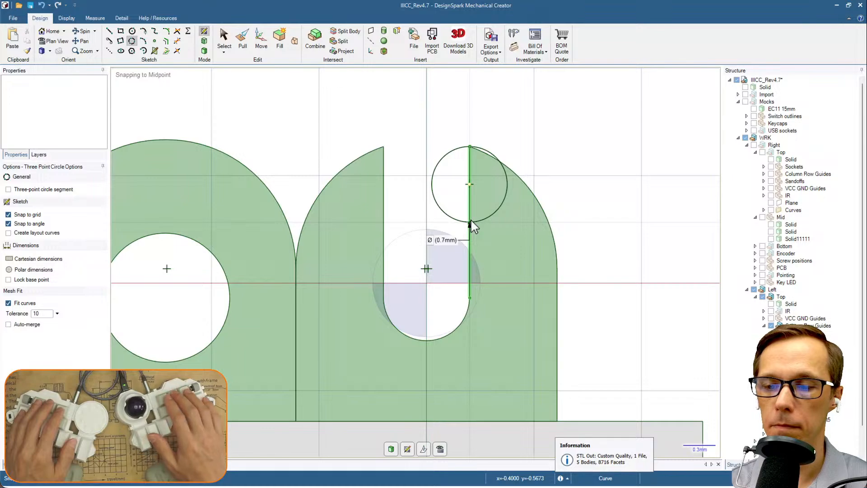
key("Escape")
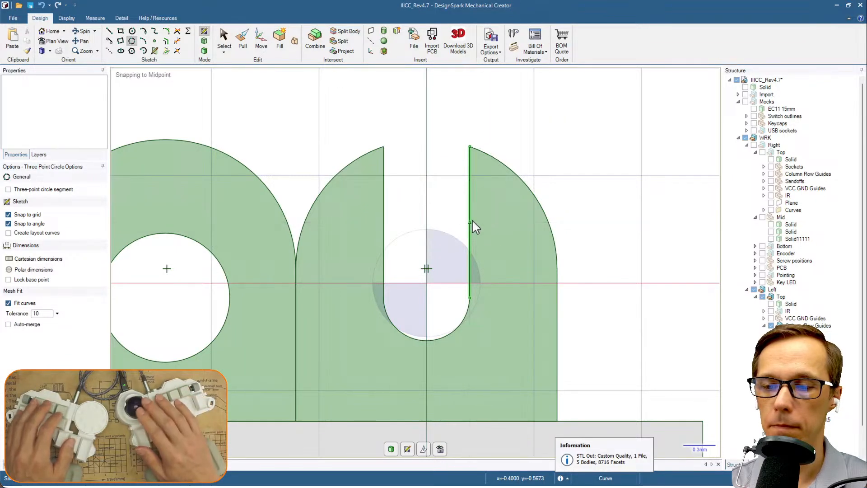
left_click(470, 147)
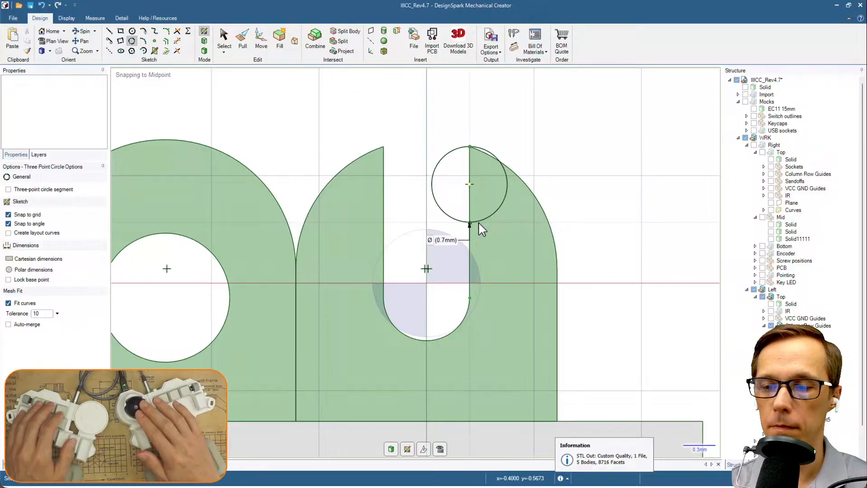
left_click(453, 243)
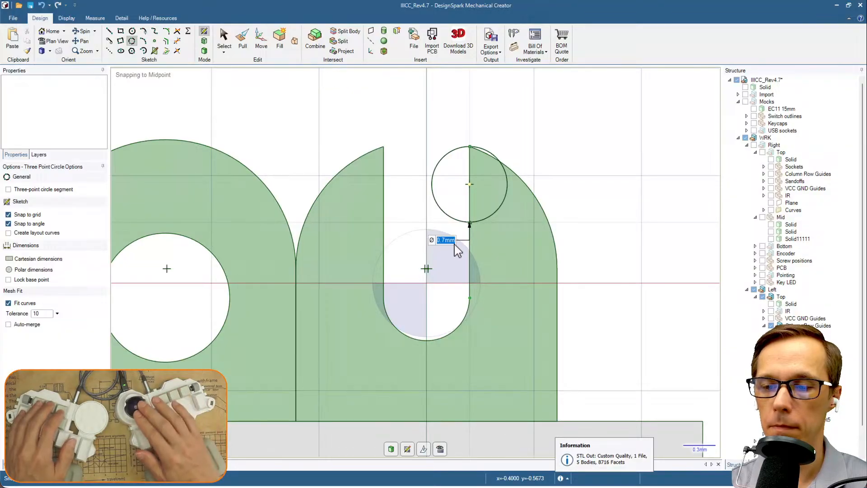
type("0.")
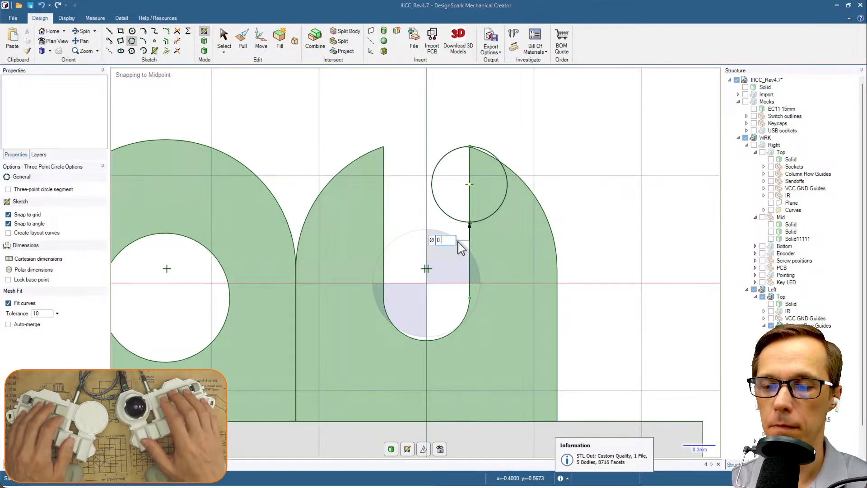
type("7")
key("Return")
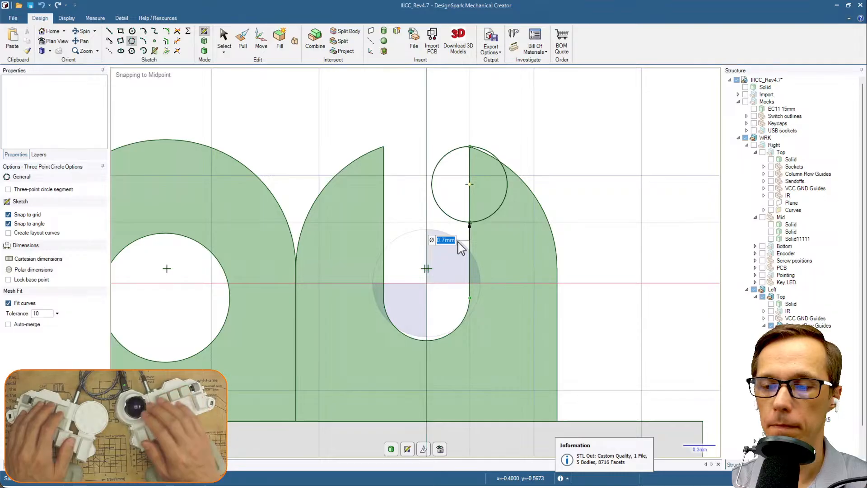
key("Escape")
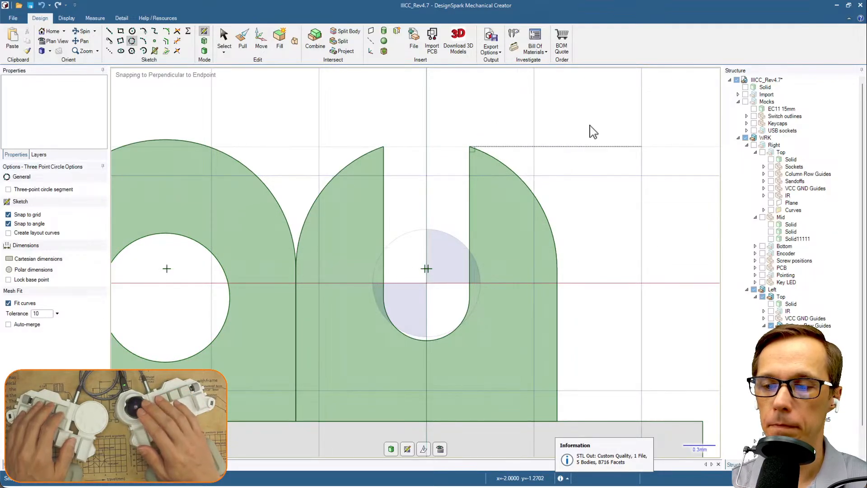
scroll(616, 128, "down", 2)
middle_click_drag(606, 114, 573, 142, "shift")
left_click(554, 122)
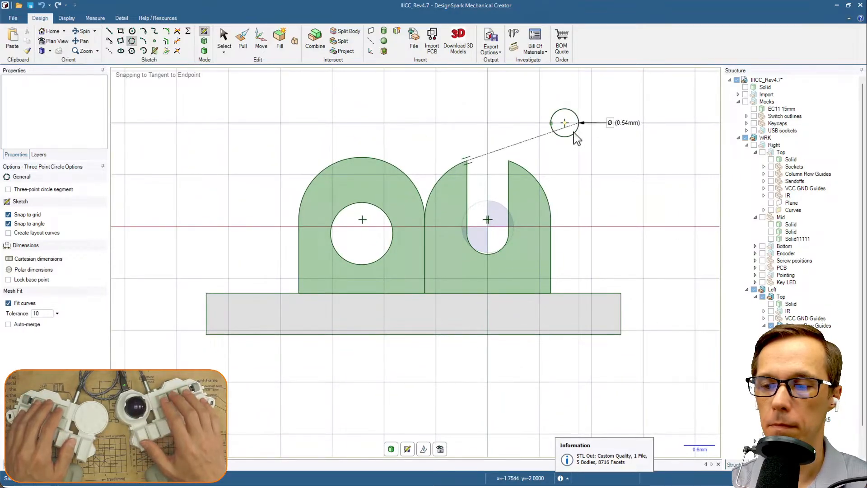
key("Escape")
Sketch a 0.5 mm diameter circle centred on the upper tip of the slot's right-hand edge.
left_click(132, 31)
scroll(533, 176, "up", 2)
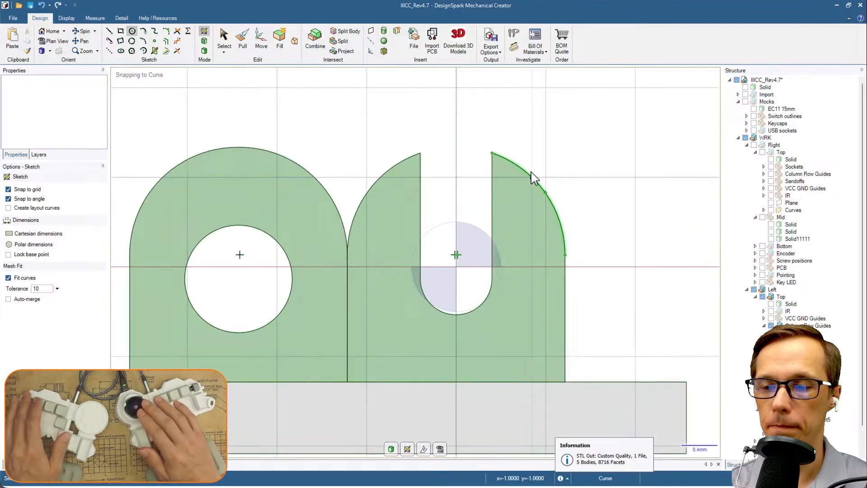
left_click(492, 153)
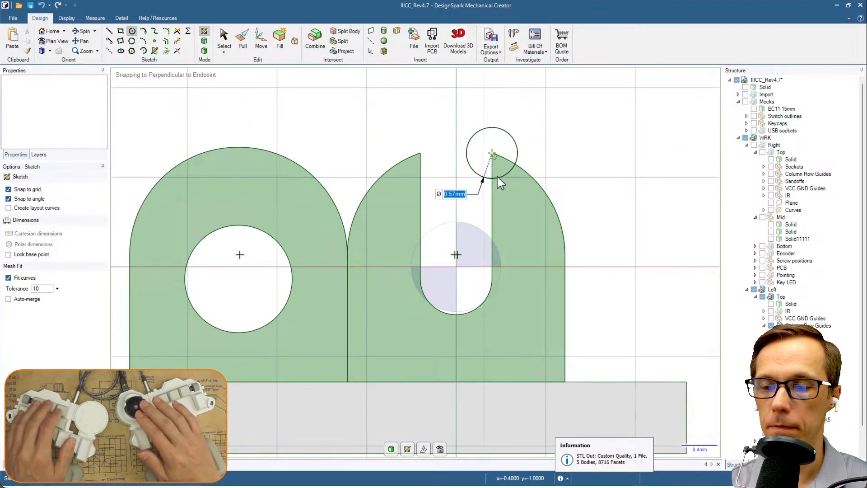
type("0.5")
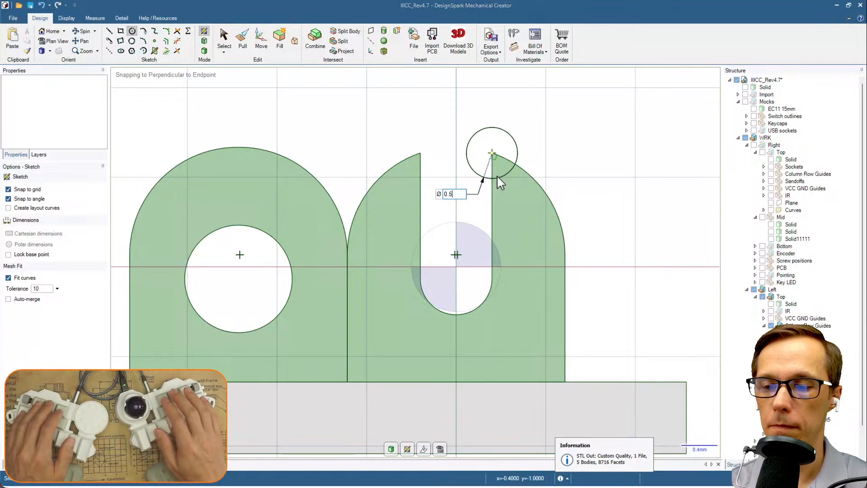
key("Return")
Move the circle 0.25 mm straight down along the slot edge so its top meets the guide's tip.
key("m")
left_click(506, 169)
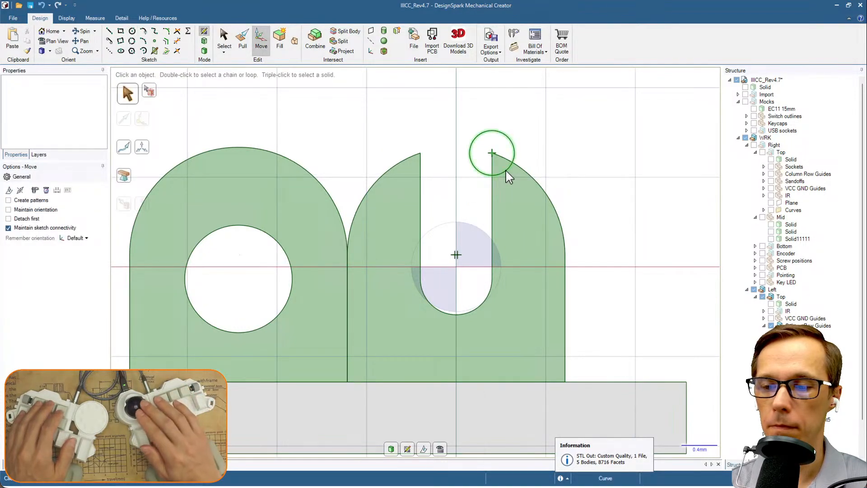
left_click_drag(495, 194, 497, 213)
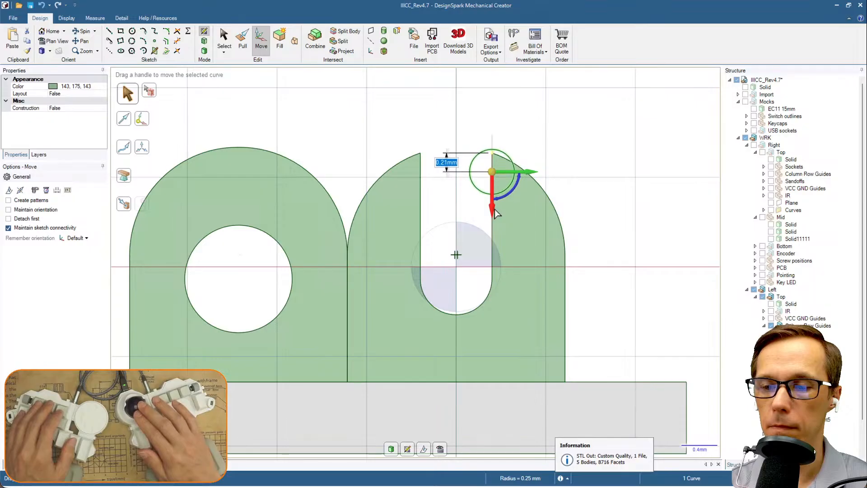
scroll(500, 184, "up", 2)
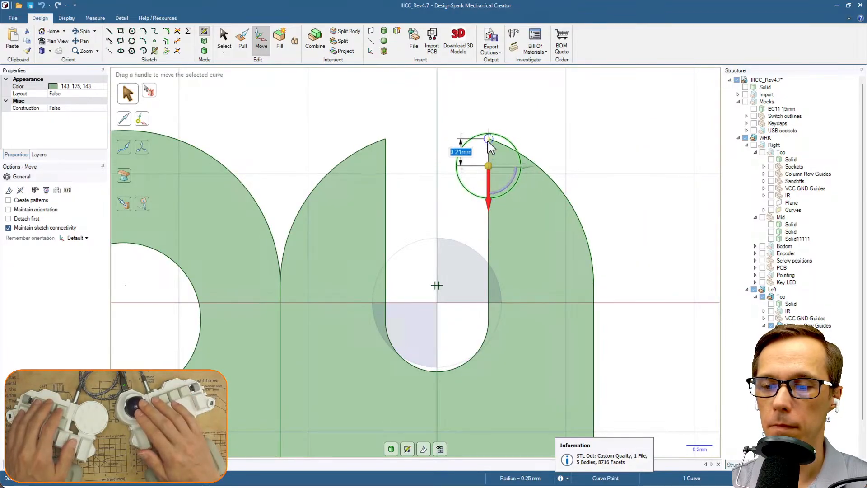
type("0.25")
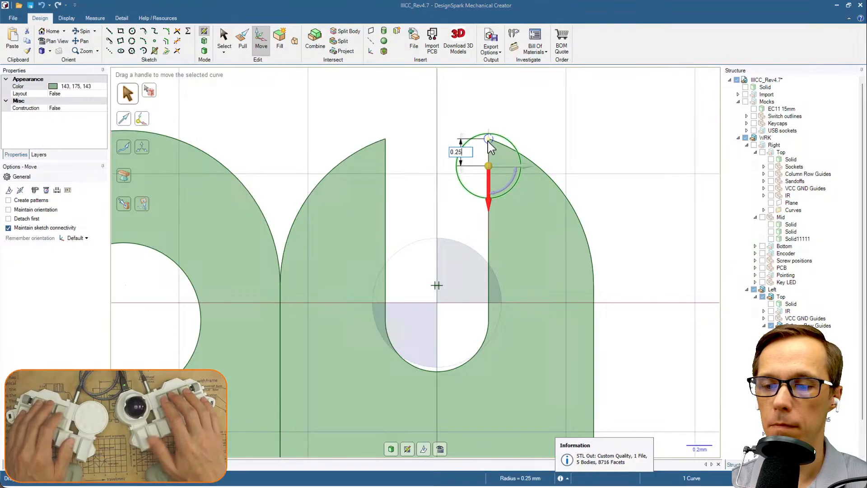
key("Return")
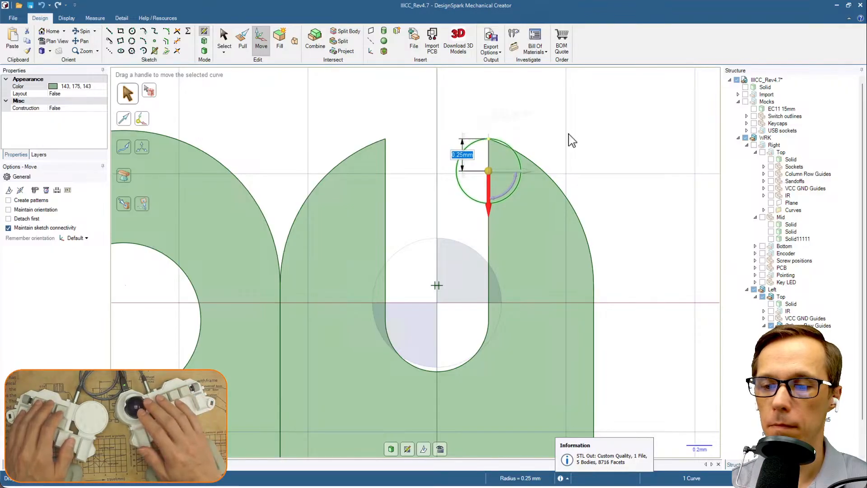
key("Escape")
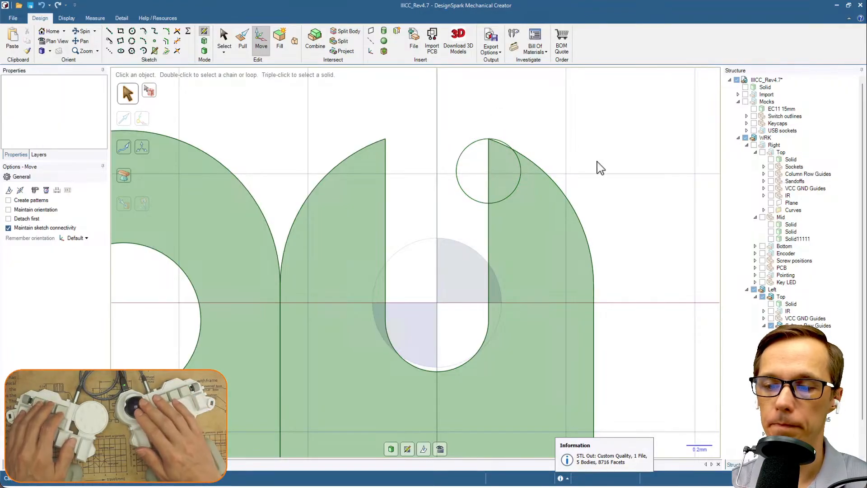
Trim away the circle's half inside the guide and project the slot's straight edge to close the remaining half circle.
key("t")
left_click(514, 191)
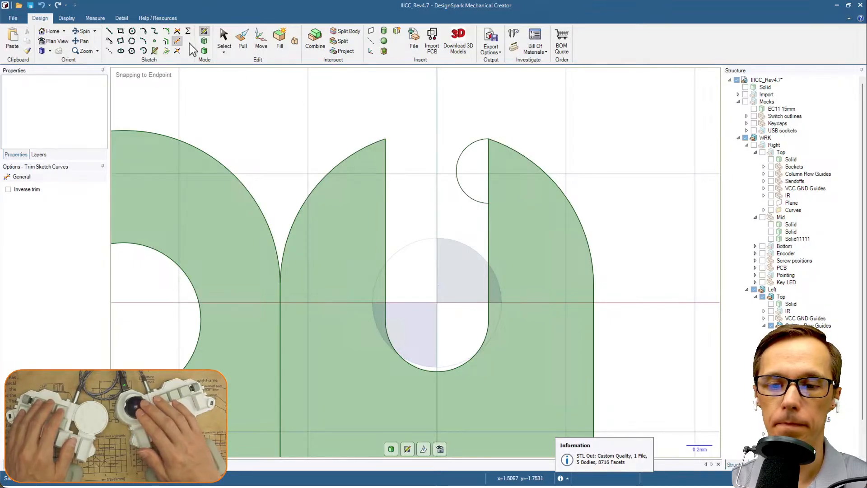
left_click(166, 50)
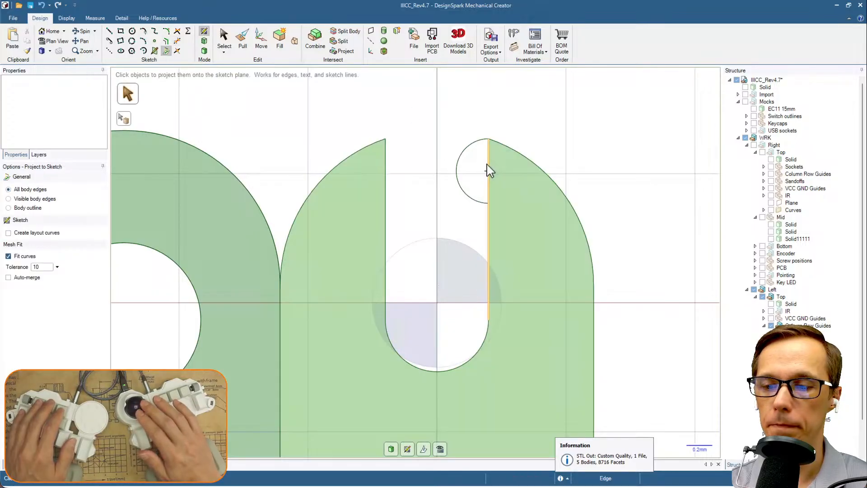
left_click(488, 166)
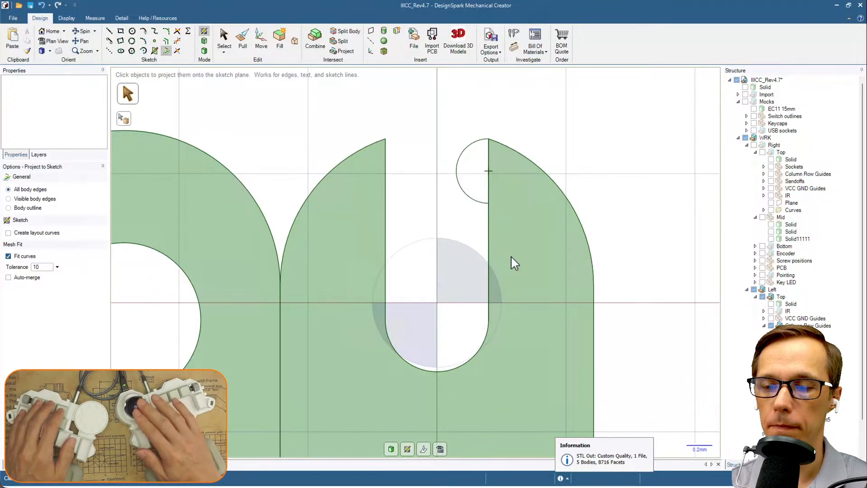
key("c")
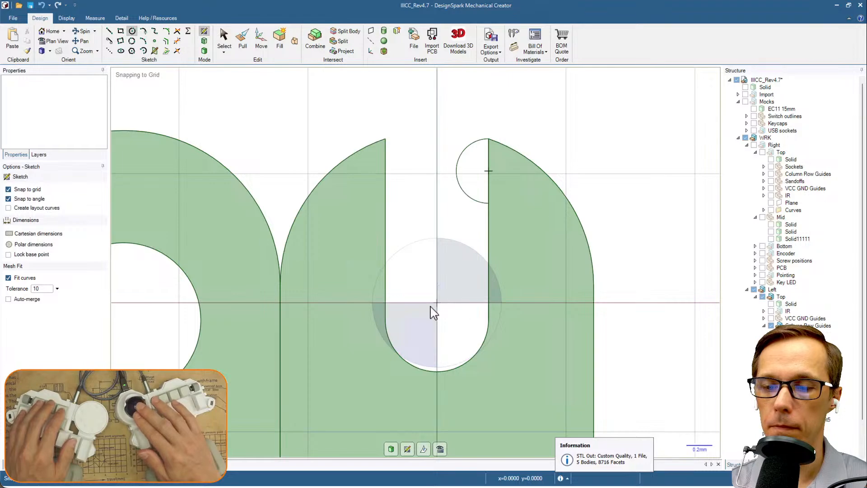
left_click(437, 303)
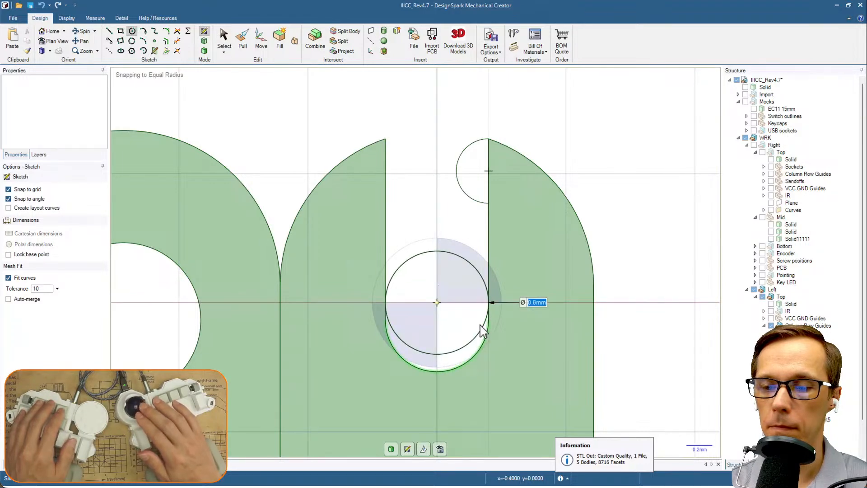
left_click(489, 302)
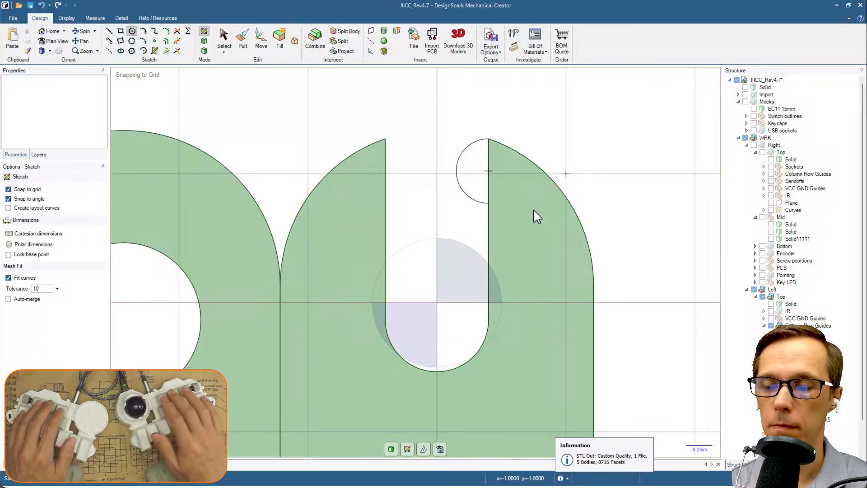
Return to 3D mode and pull the half circle, without merging, up to the guide's rear tip along the slot wall.
key("p")
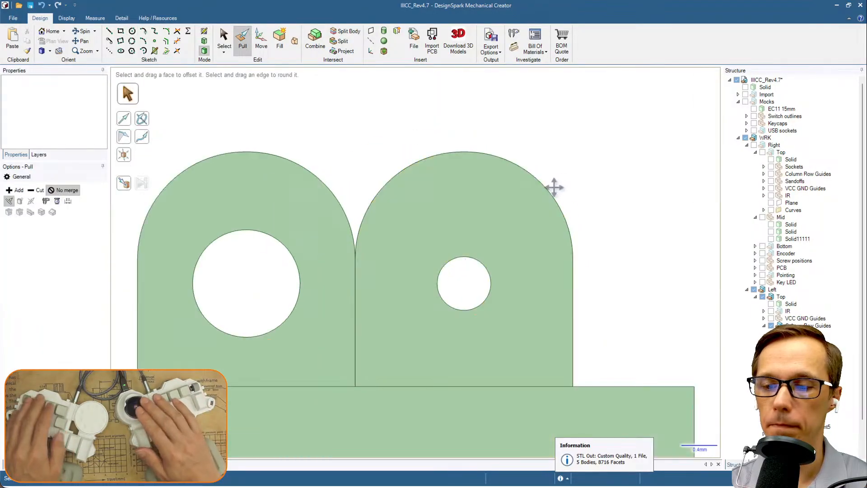
middle_click_drag(487, 220, 460, 235)
middle_click_drag(544, 176, 398, 273, "shift")
scroll(518, 201, "down", 4)
middle_click_drag(550, 177, 462, 287, "shift")
scroll(492, 213, "up", 5)
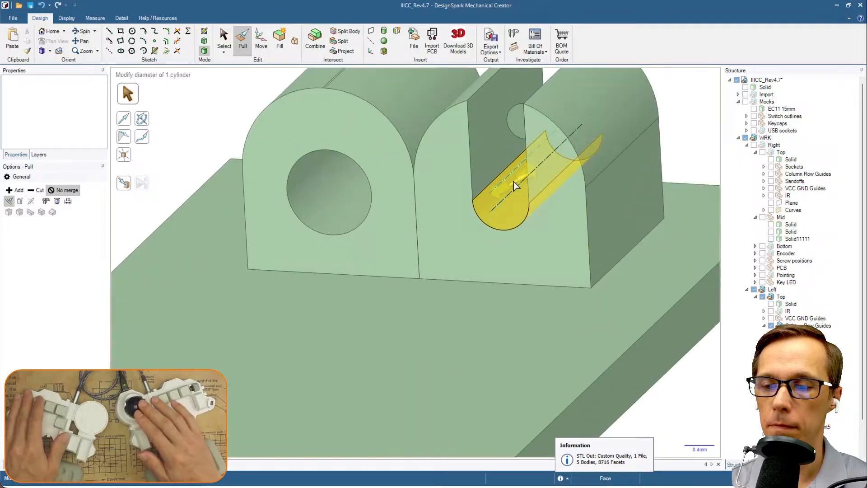
scroll(493, 239, "up", 3)
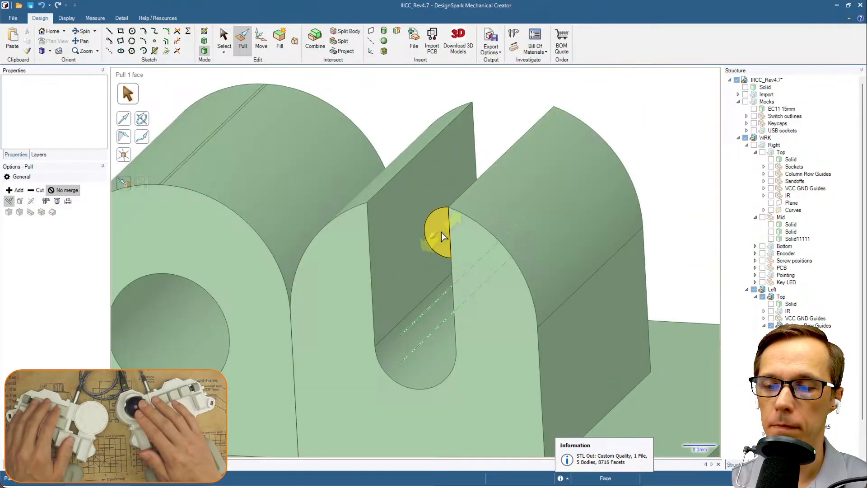
left_click(441, 232)
left_click(495, 206)
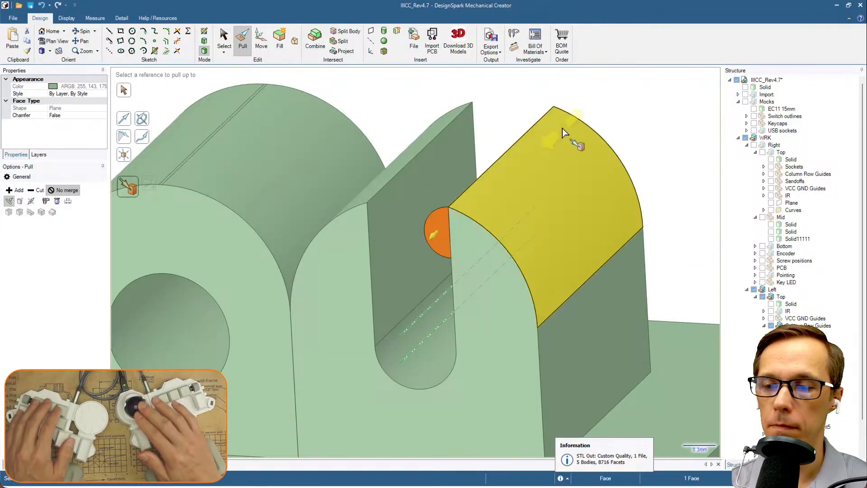
left_click(554, 107)
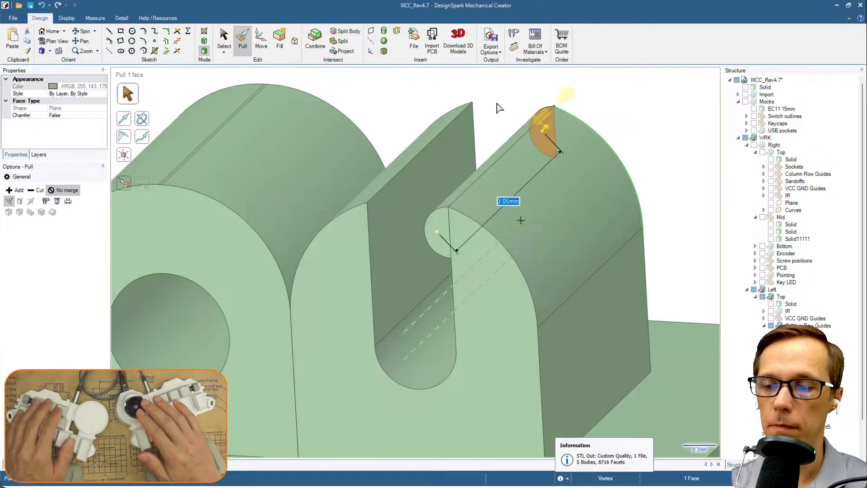
Rotate the new half-round strip body by 180° about its lengthwise axis.
key("s")
left_click(443, 226)
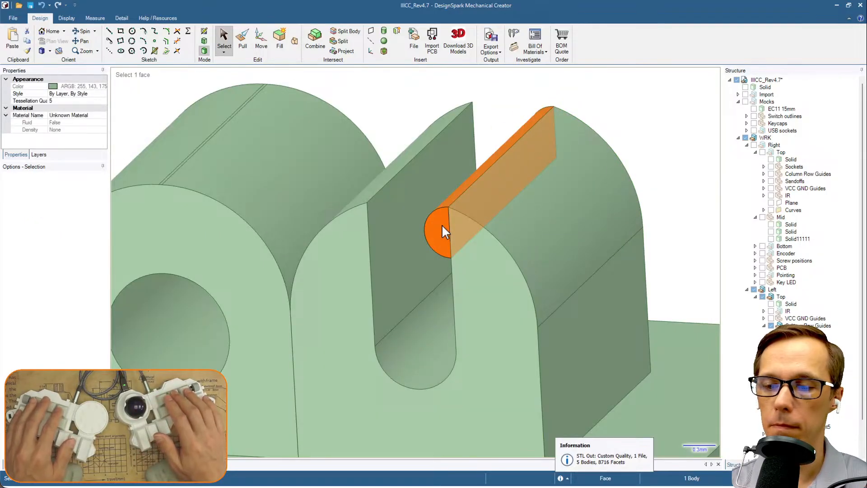
key("m")
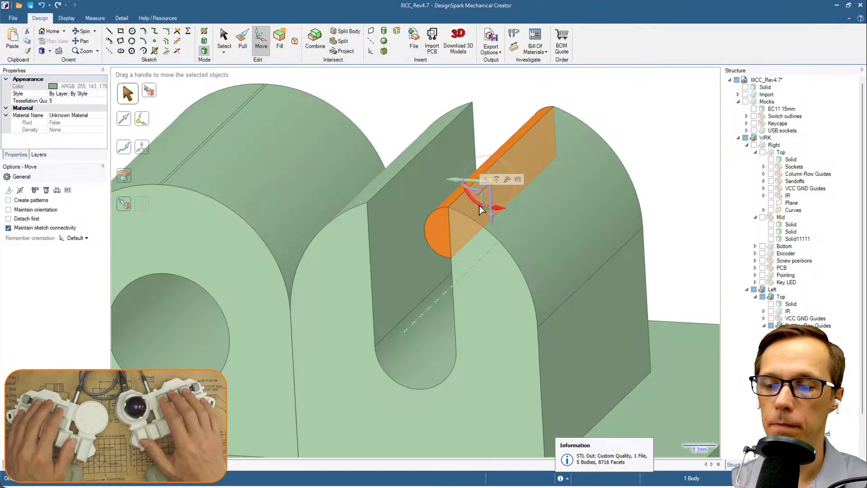
left_click(480, 206)
type("180")
key("Return")
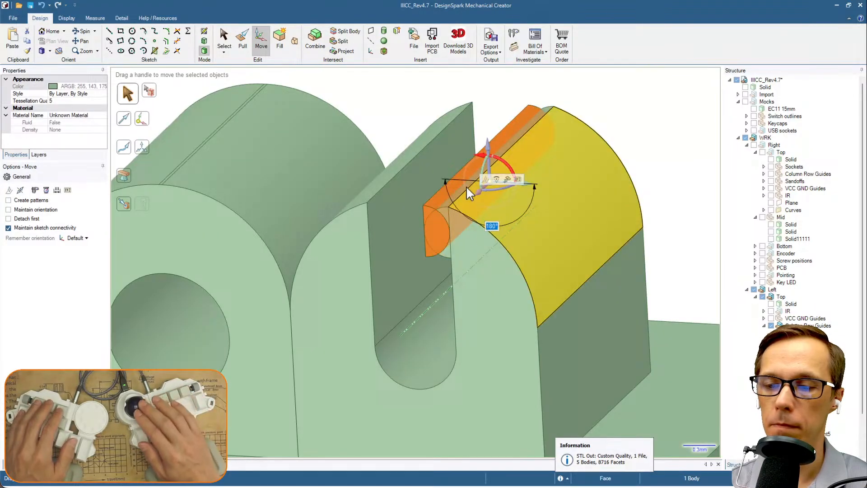
Move the rotated half-round strip by its flat side sideways up to the opposite slot wall.
middle_click_drag(411, 254, 463, 263)
key("alt")
left_click(468, 212)
scroll(486, 191, "up", 3)
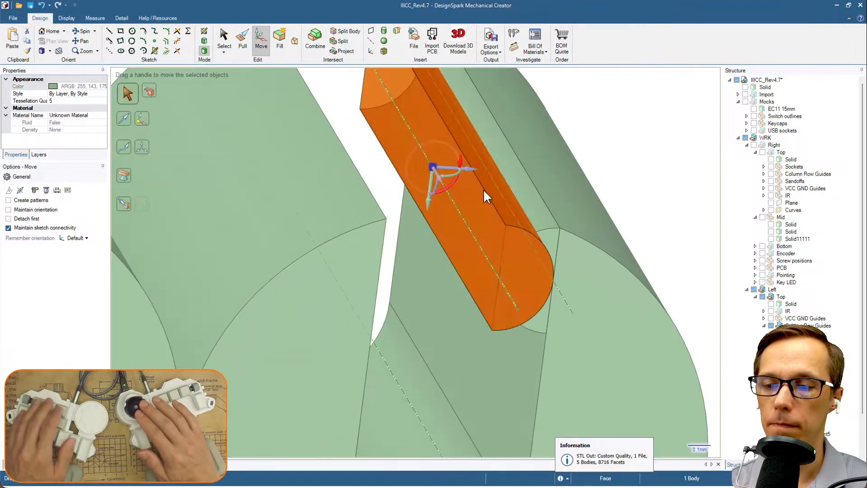
left_click(470, 169)
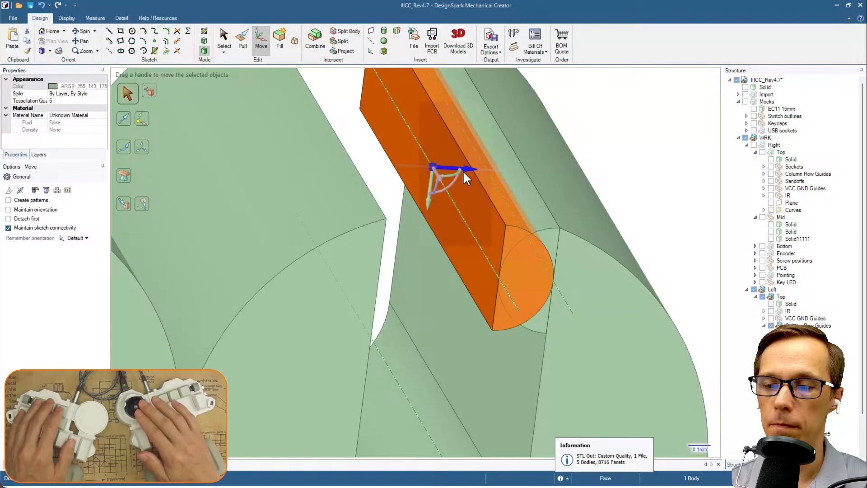
left_click(494, 143)
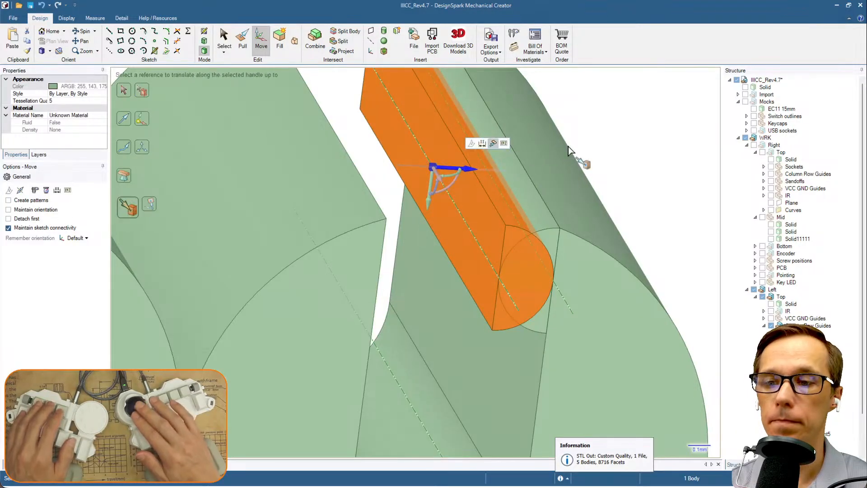
mouse_move(470, 249)
middle_mouse_down()
mouse_move(407, 236)
mouse_move(339, 198)
middle_mouse_up()
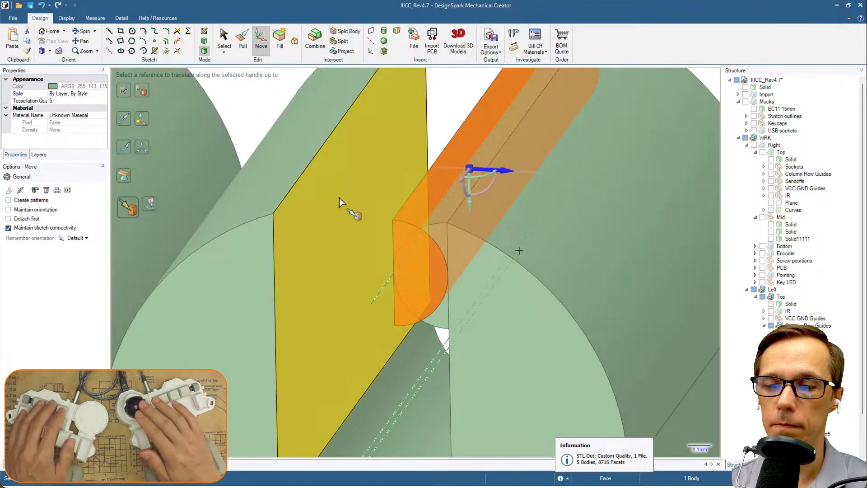
left_click(340, 198)
left_click(462, 151)
scroll(462, 151, "down", 4)
middle_click_drag(488, 302, 562, 287)
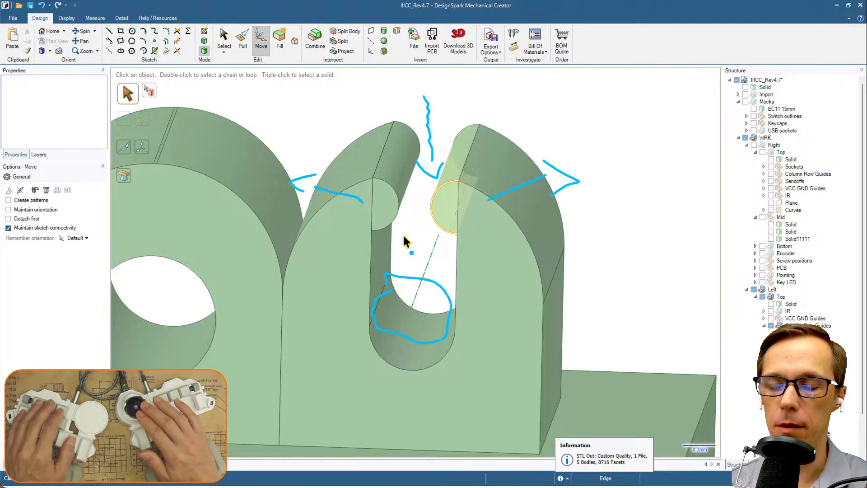
left_click_drag(411, 251, 417, 144)
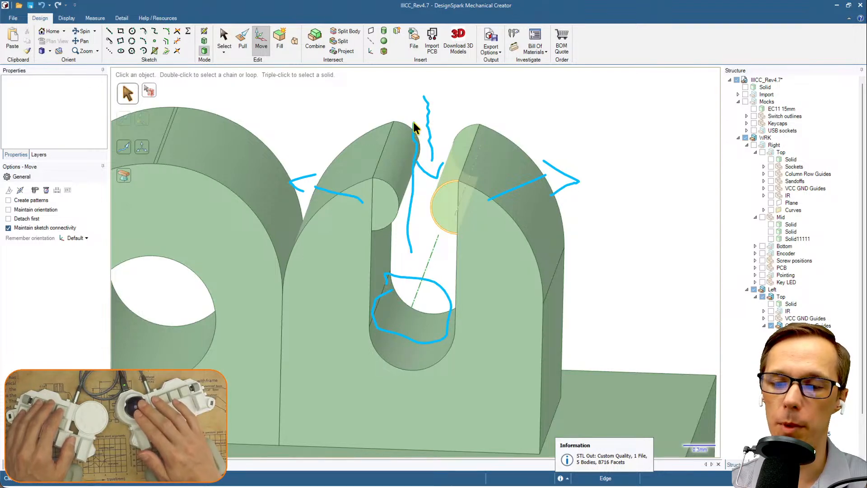
key("Escape")
Open a circle sketch on the slotted guide's front face and view the sketch plane head-on.
key("c")
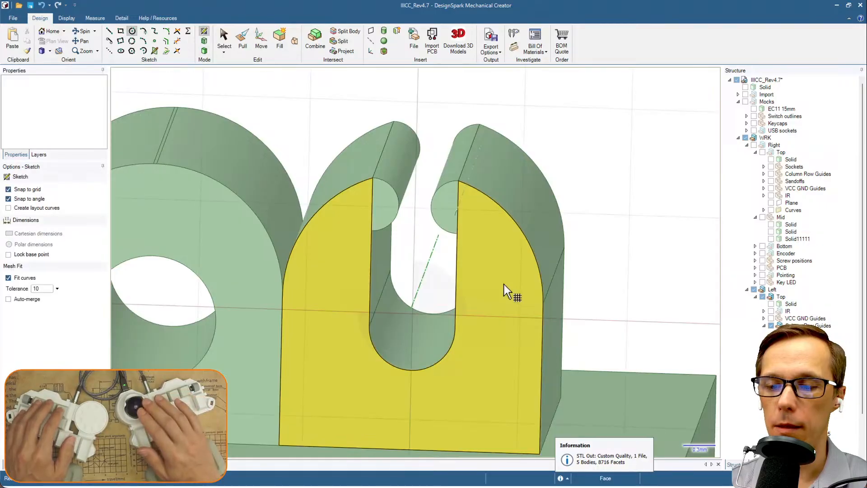
left_click(505, 284)
key("v")
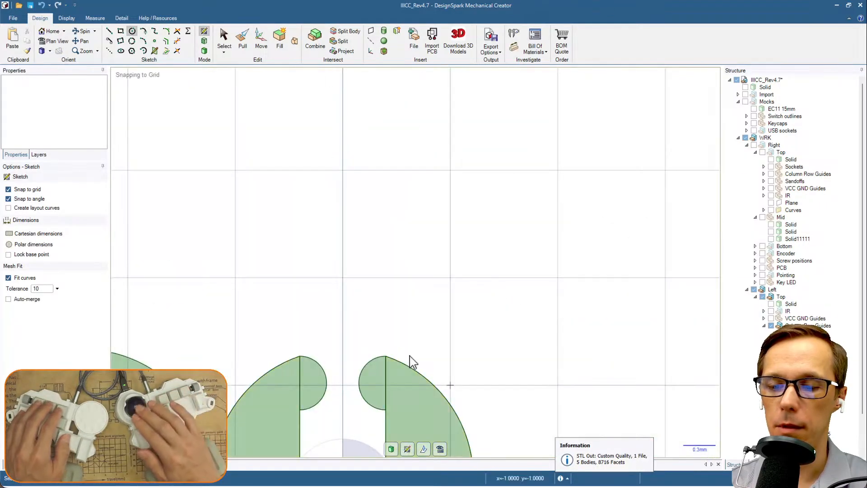
scroll(381, 402, "up", 2)
middle_click_drag(381, 401, 449, 276, "shift")
left_click(393, 254)
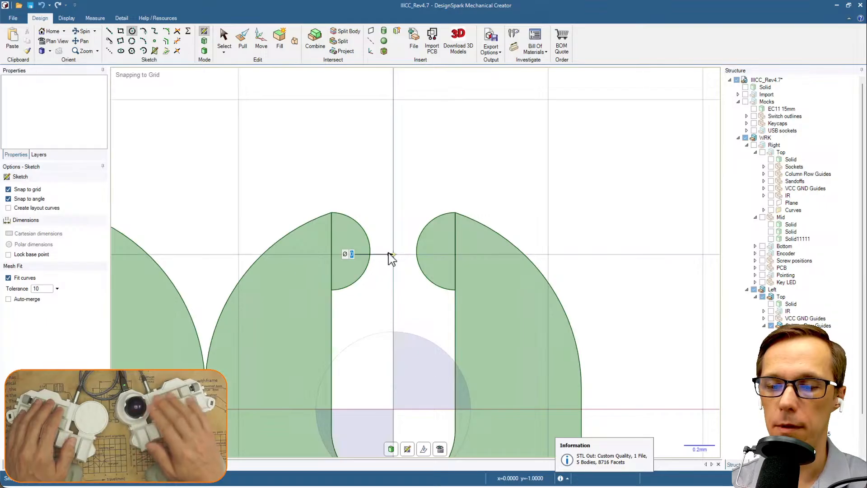
type("0.5")
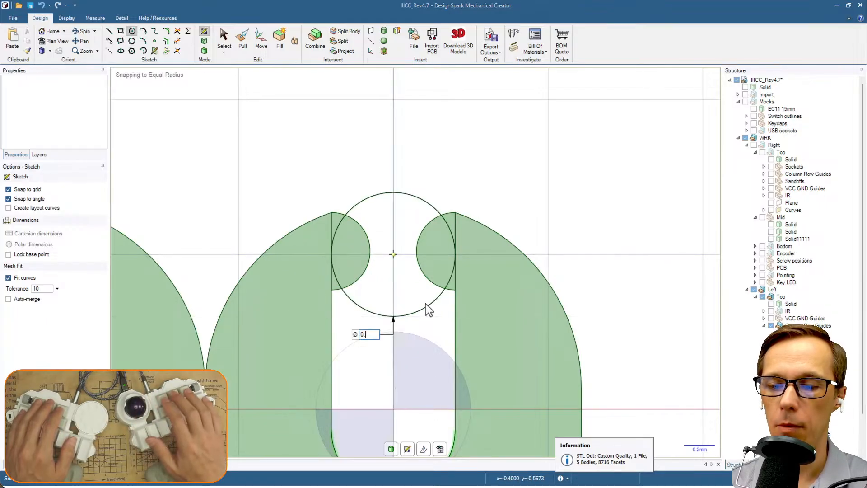
key("Tab")
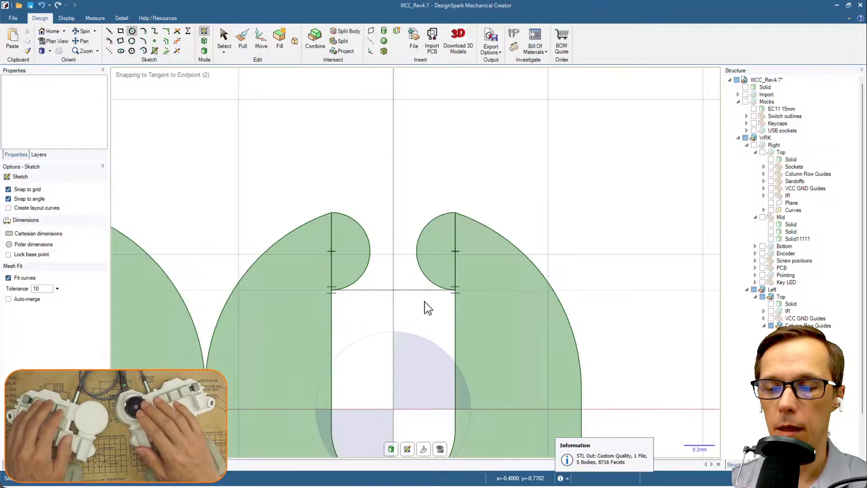
Sketch a 0.5 mm diameter circle centred on the sketch origin inside the slot.
middle_click_drag(410, 344, 423, 283, "shift")
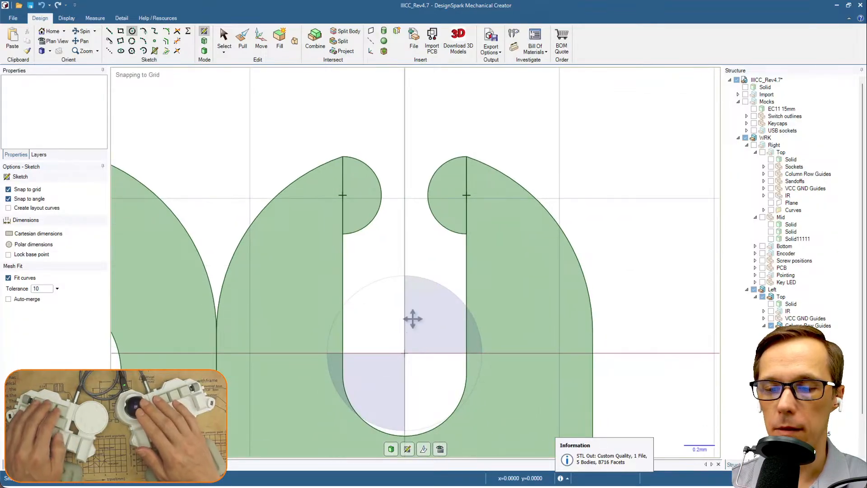
middle_click_drag(413, 319, 417, 298, "shift")
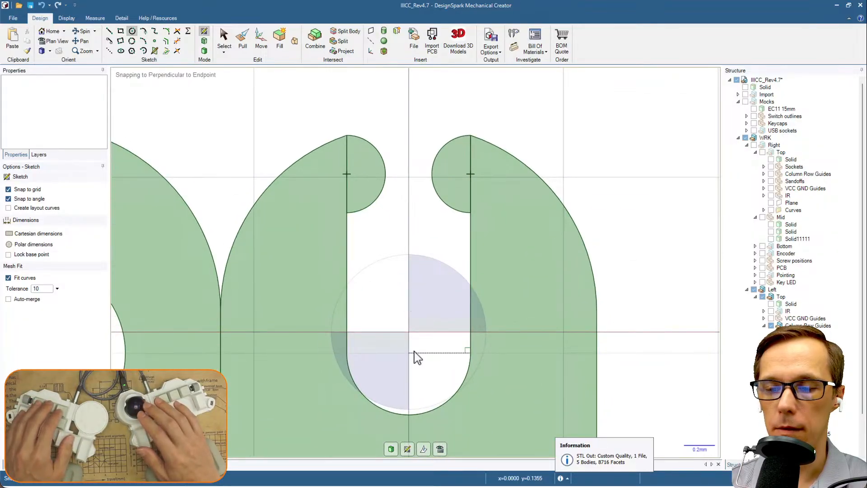
left_click(409, 334)
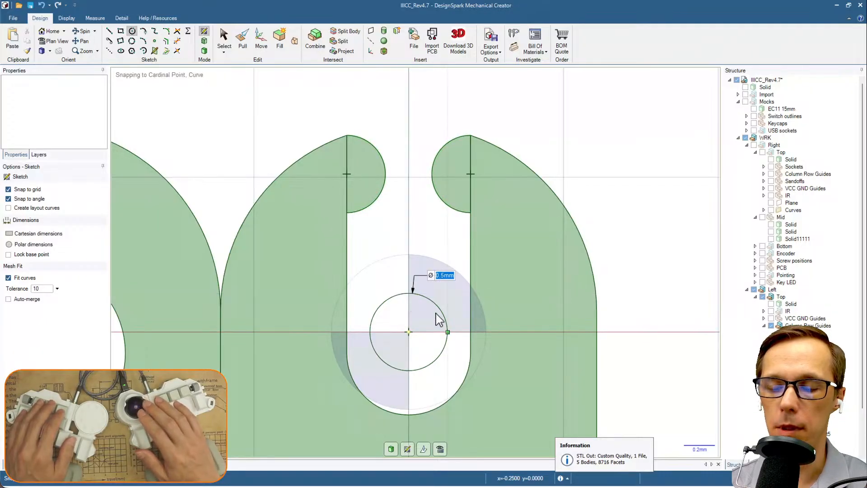
key("Tab")
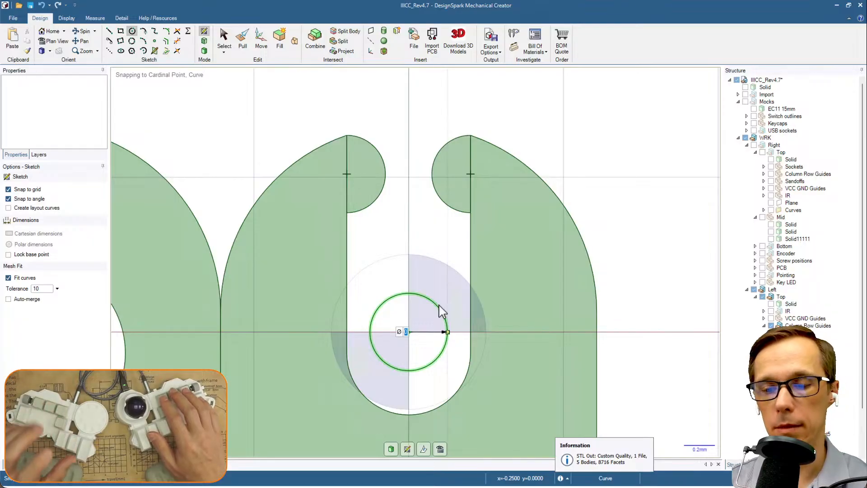
key("Escape")
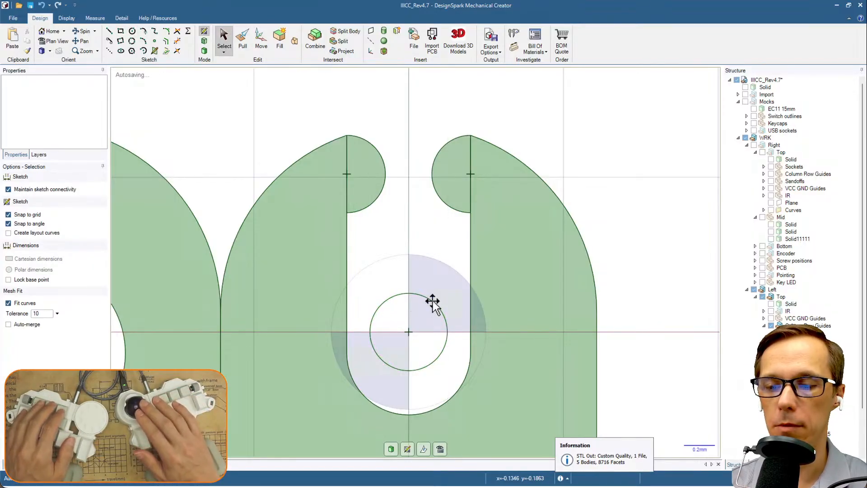
Make the circle construction geometry and move it straight down until its centre is 0.25 mm above the slot's bottom.
left_click(434, 302)
left_click(455, 276)
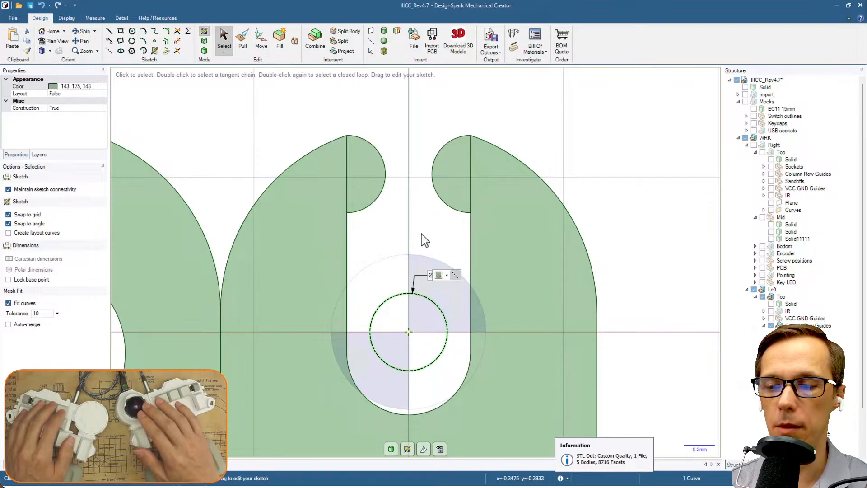
left_click(421, 369)
key("m")
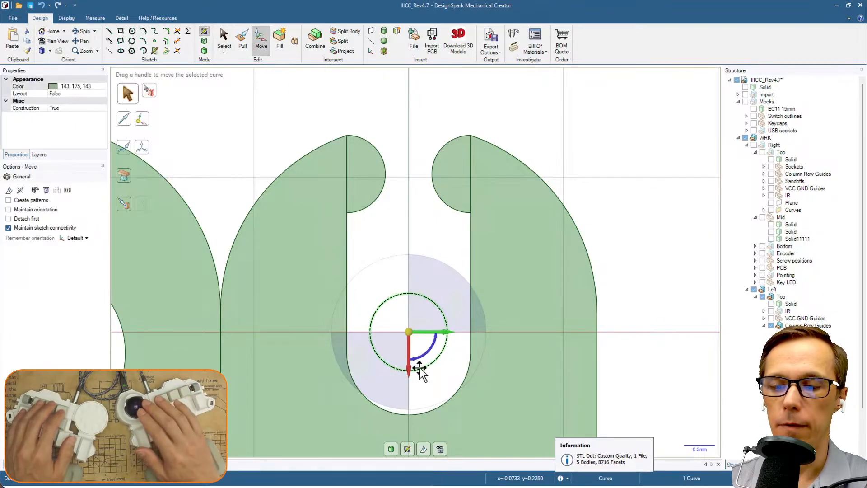
left_click(408, 368)
key("space")
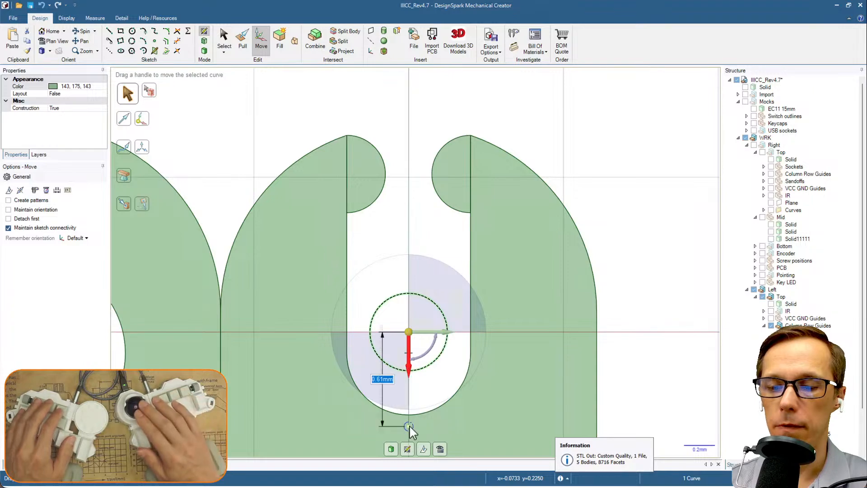
type("0.")
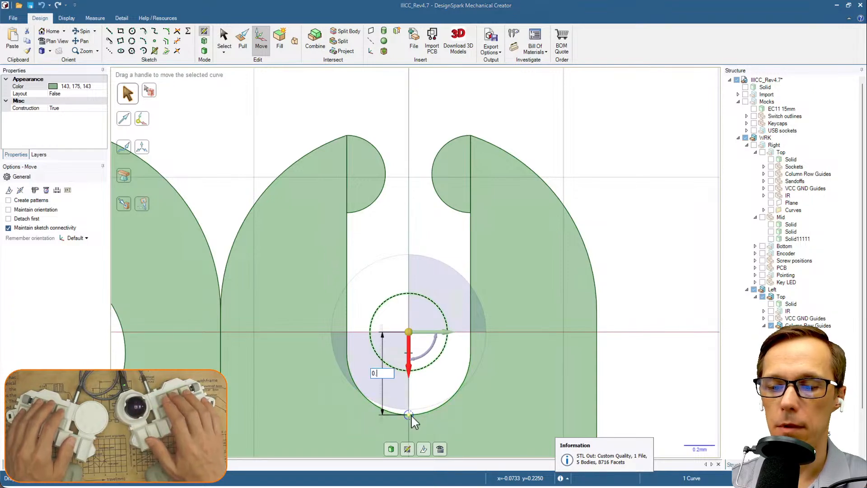
type("25")
key("Return")
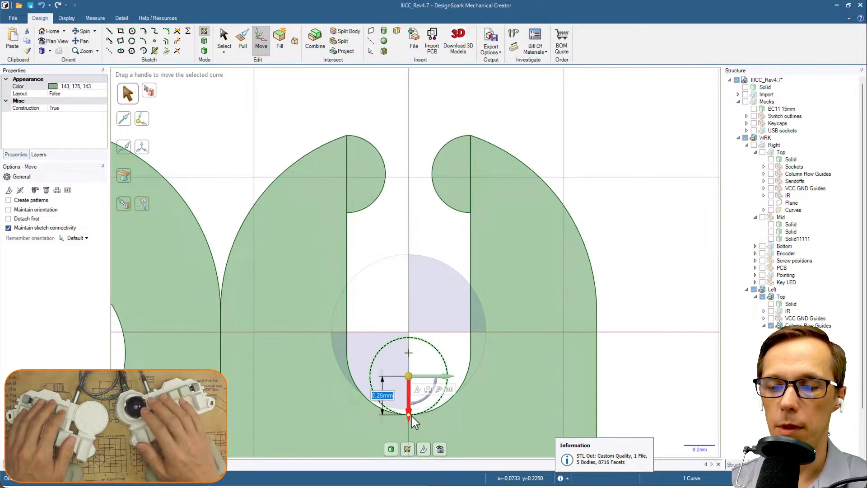
left_click(637, 212)
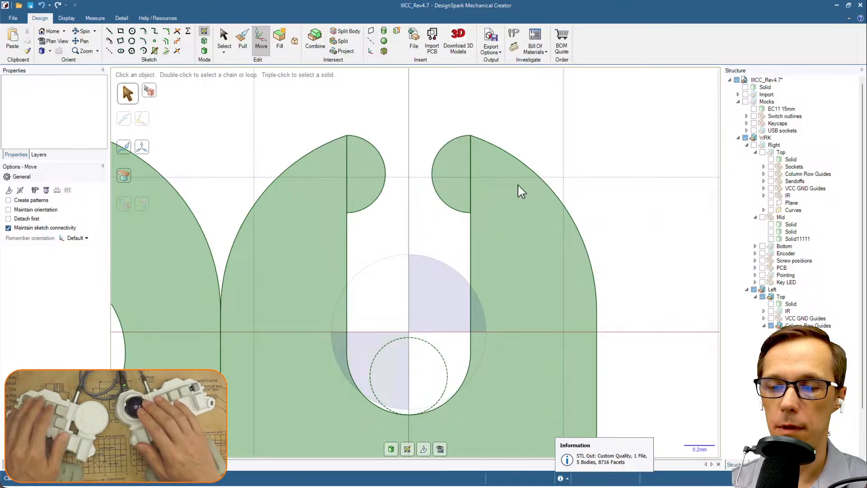
Return to 3D mode and remove the rounded outer top faces from both arms of the slotted guide with Fill.
key("d")
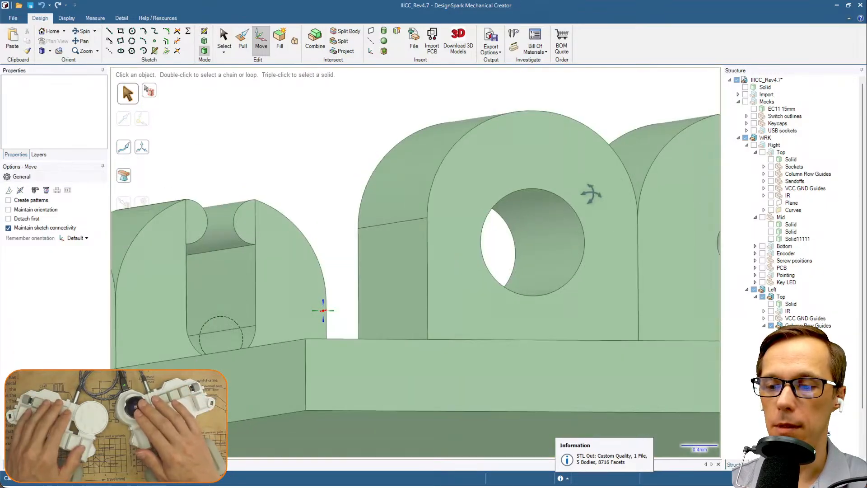
scroll(593, 193, "down", 3)
middle_click_drag(592, 193, 449, 273)
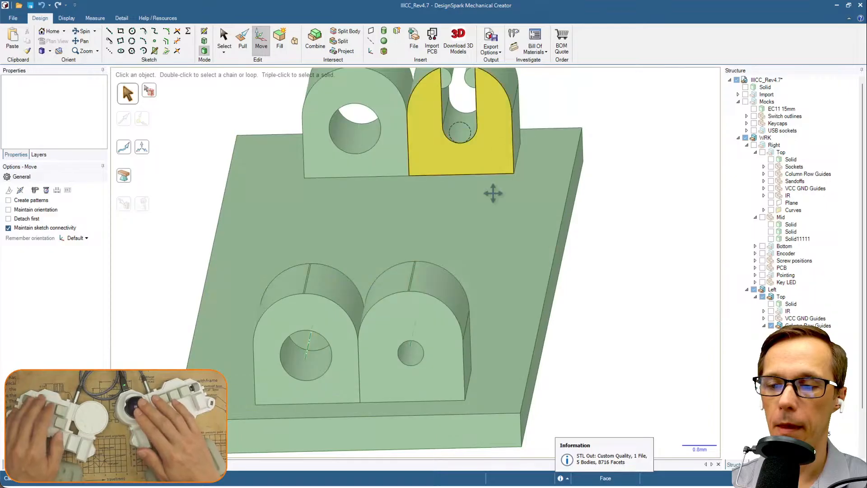
middle_click_drag(506, 163, 464, 240, "shift")
scroll(460, 158, "up", 3)
middle_click_drag(459, 172, 514, 187, "shift")
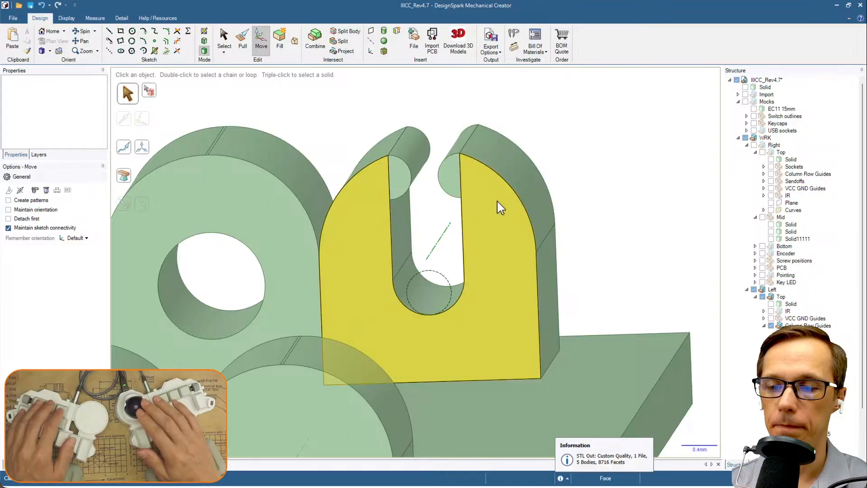
left_click(468, 141)
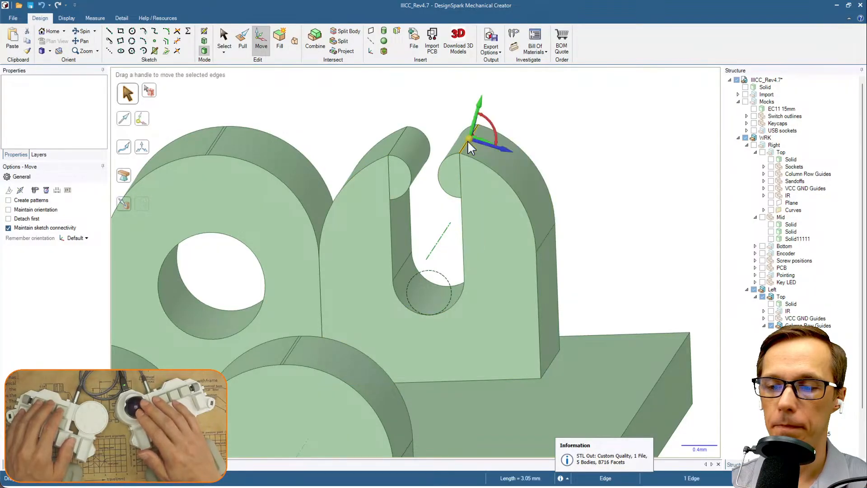
key("f")
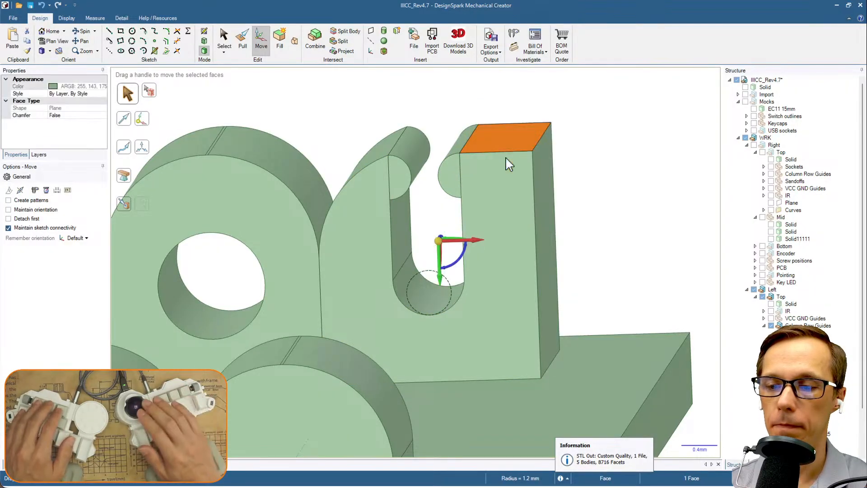
left_click(389, 154)
key("f")
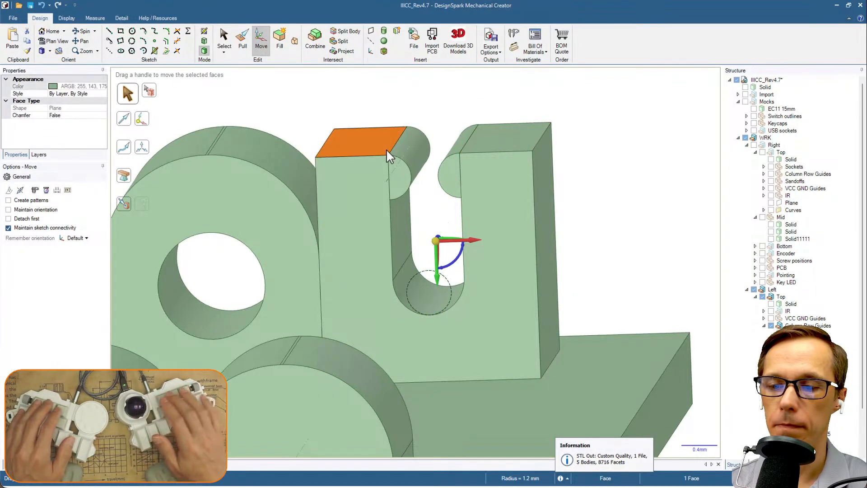
left_click(455, 117)
Lower the right arm's flat top face to 0.5 mm above the construction circle's centre.
left_click(516, 142)
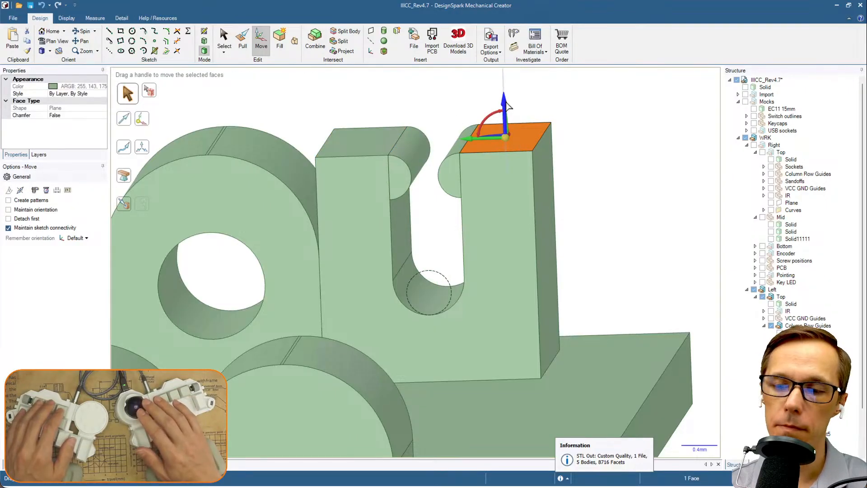
left_click(441, 186)
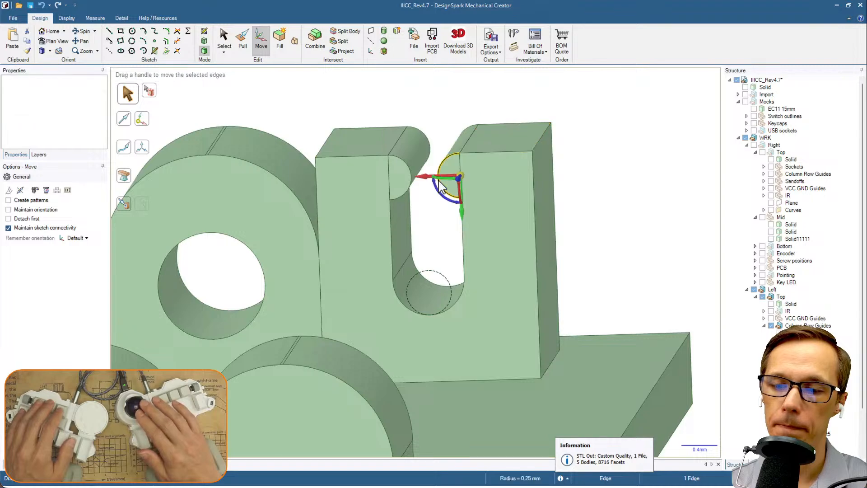
left_click(517, 126)
key("shift")
type("0.5")
key("Return")
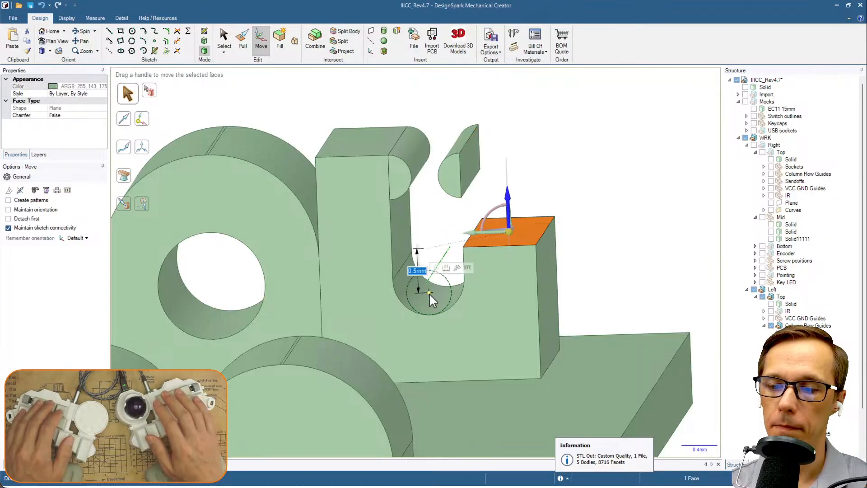
left_click(551, 191)
Move the right half-round lip body down until its top edge meets the inner edge of the right arm's top face.
triple_click(478, 164)
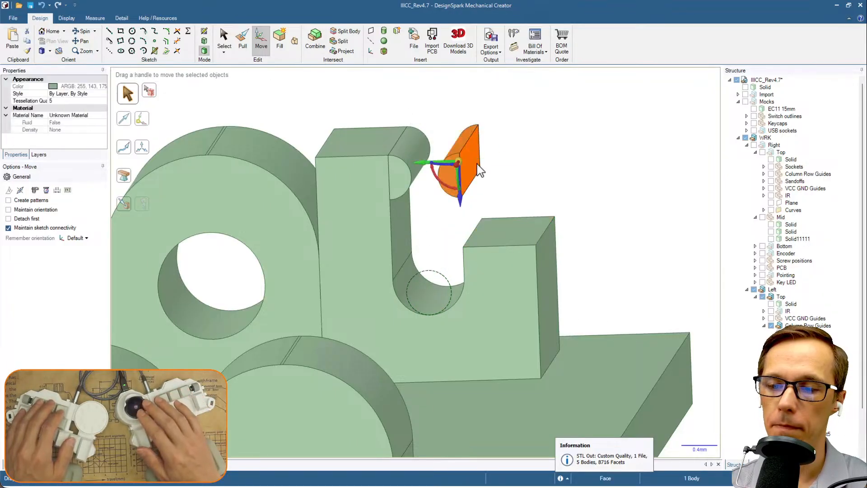
key("shift")
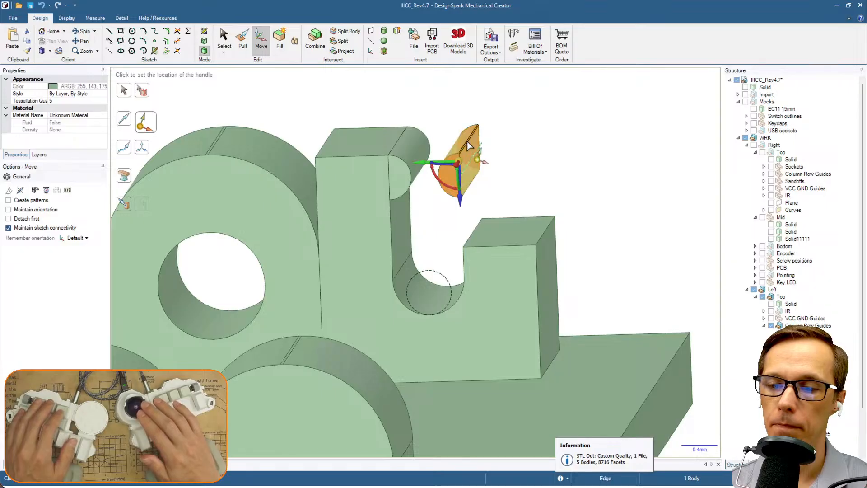
left_click(468, 140)
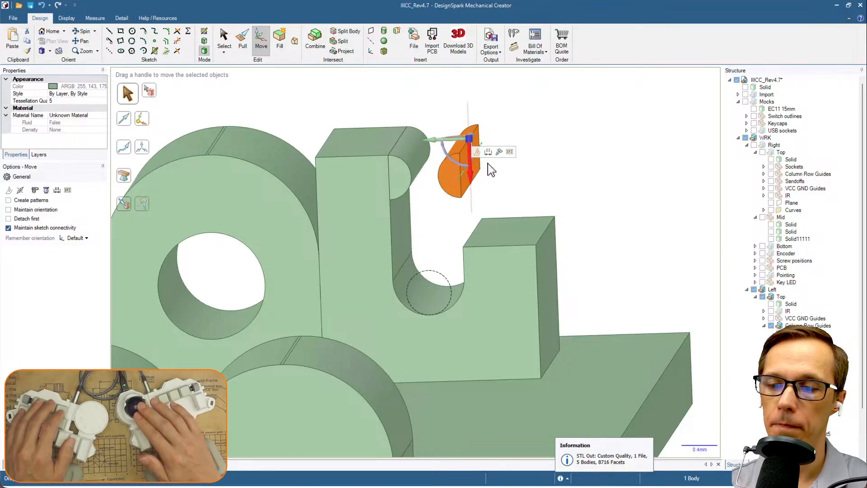
left_click(499, 152)
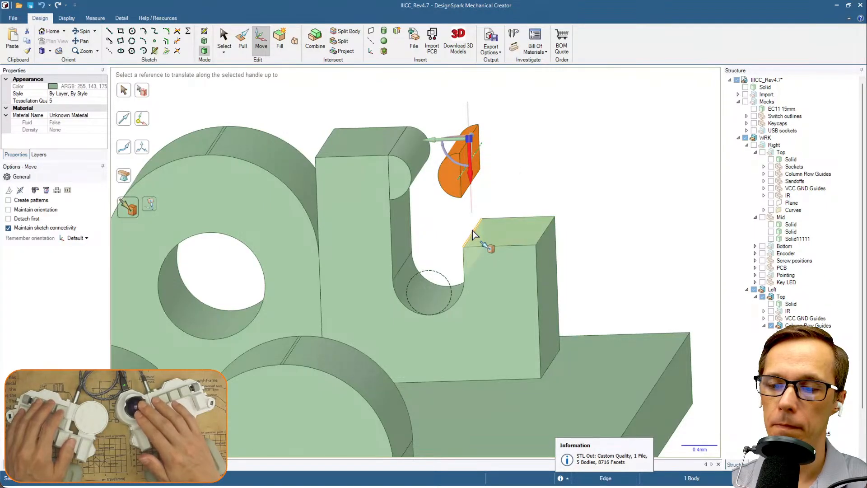
left_click(472, 230)
left_click(519, 180)
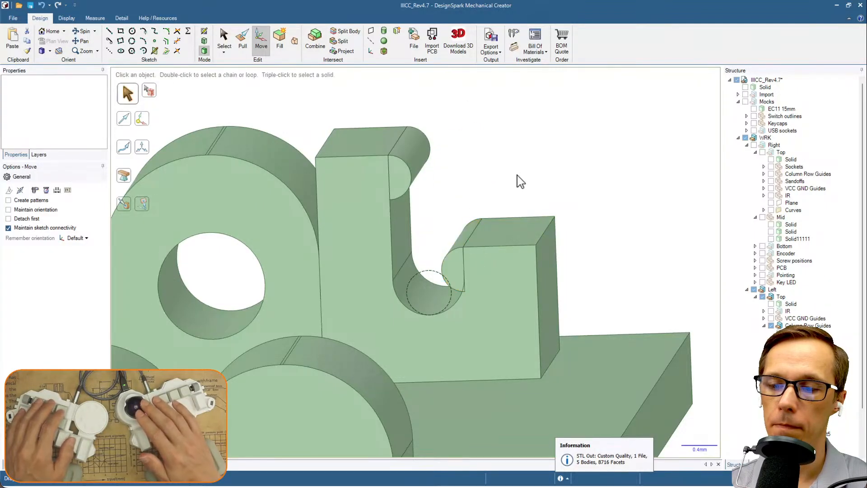
Lower the left arm's flat top face up to the level of the right arm's top edge.
triple_click(399, 174)
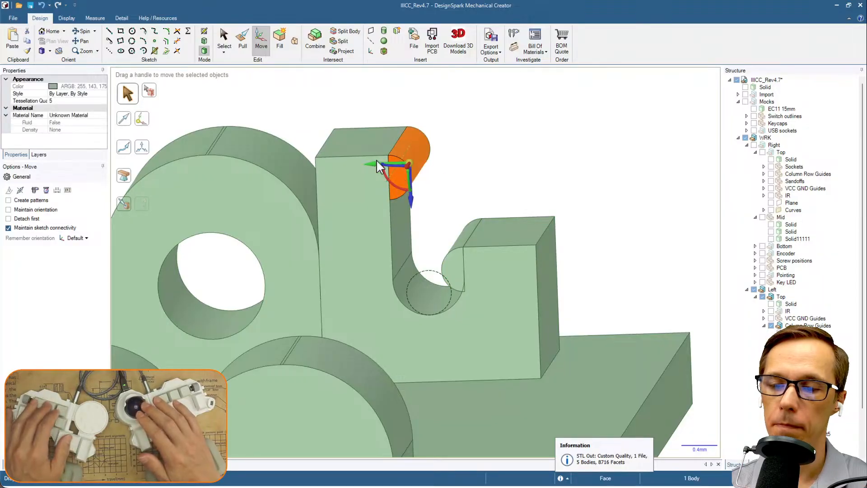
left_click(365, 149)
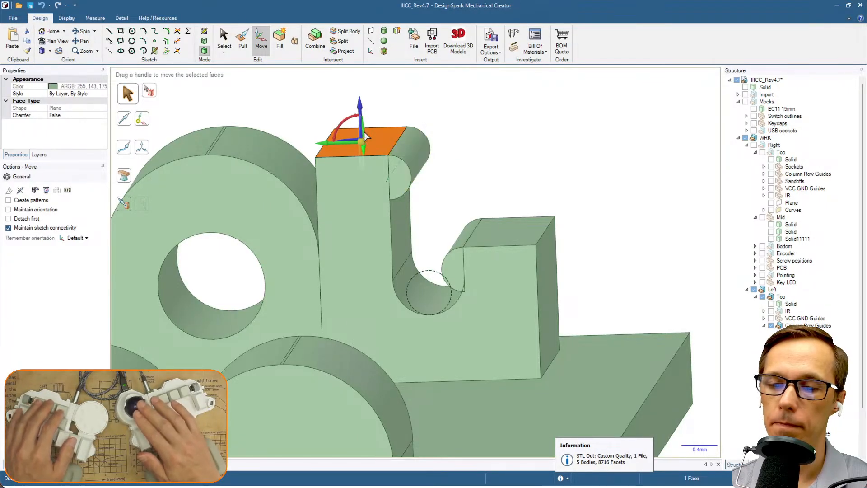
left_click(360, 110)
key("u")
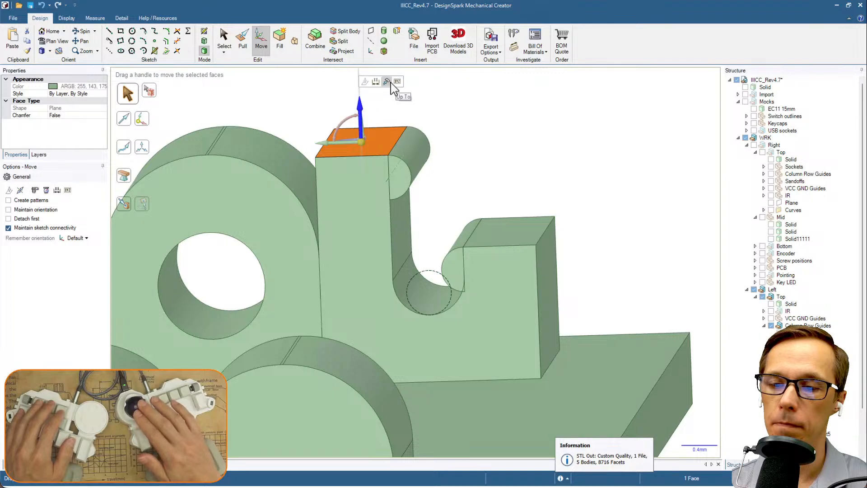
left_click(473, 240)
left_click(464, 163)
Move the left half-round lip body down to the same height as the right lip.
triple_click(404, 179)
left_click(411, 201)
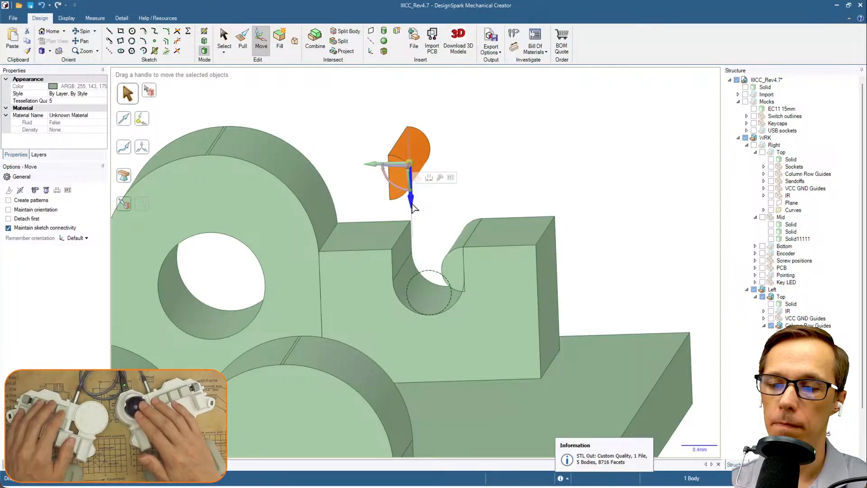
left_click(440, 178)
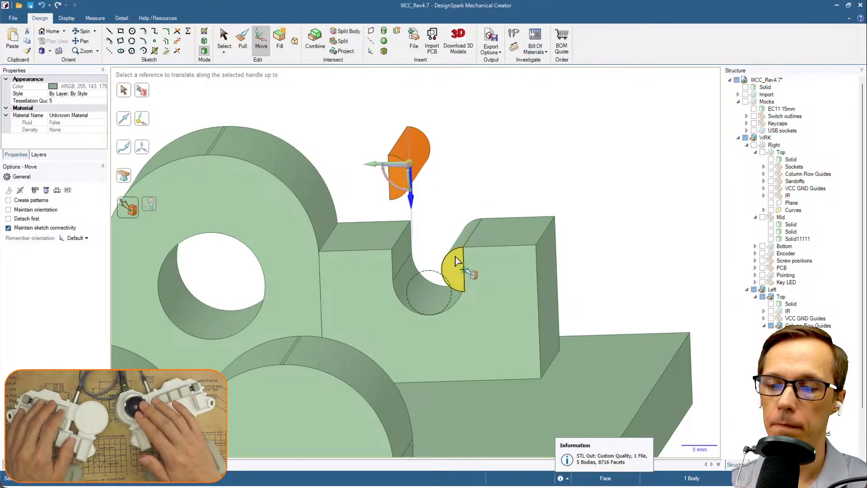
left_click(456, 257)
left_click(482, 169)
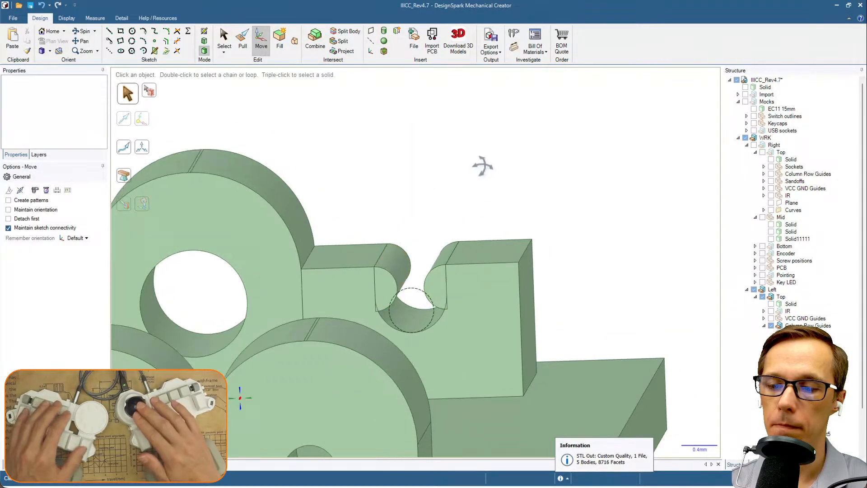
Examine from the front and at an angle how the half-round lips sit against the construction circle and the slot's walls.
left_click(486, 298)
key("v")
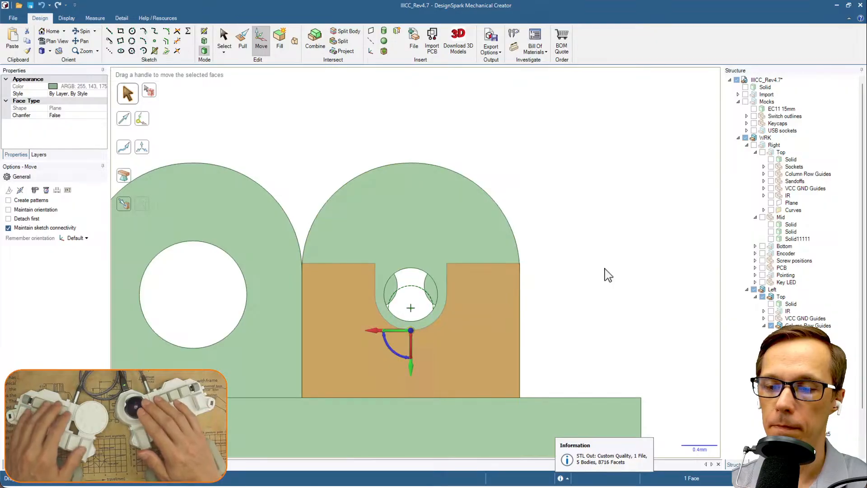
scroll(495, 310, "up", 1)
scroll(492, 305, "up", 2)
middle_click_drag(491, 305, 509, 277)
middle_click_drag(574, 232, 536, 311, "shift")
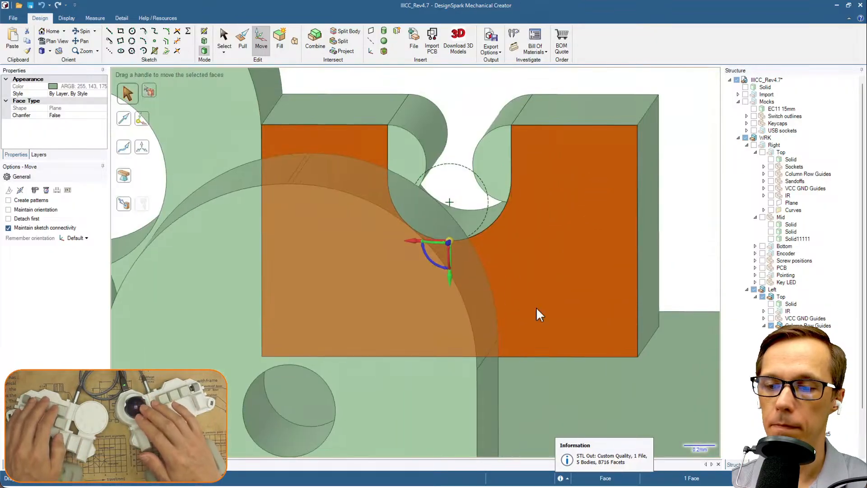
scroll(519, 211, "up", 1)
middle_click_drag(516, 229, 509, 242, "shift")
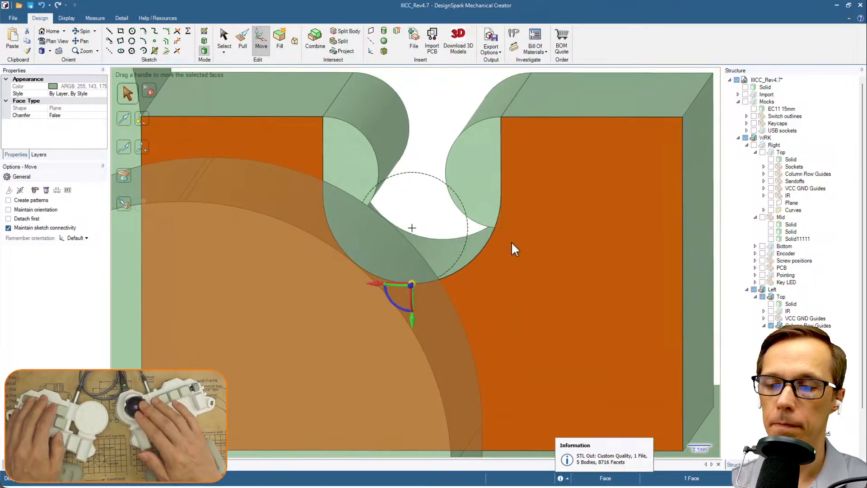
scroll(500, 188, "down", 1)
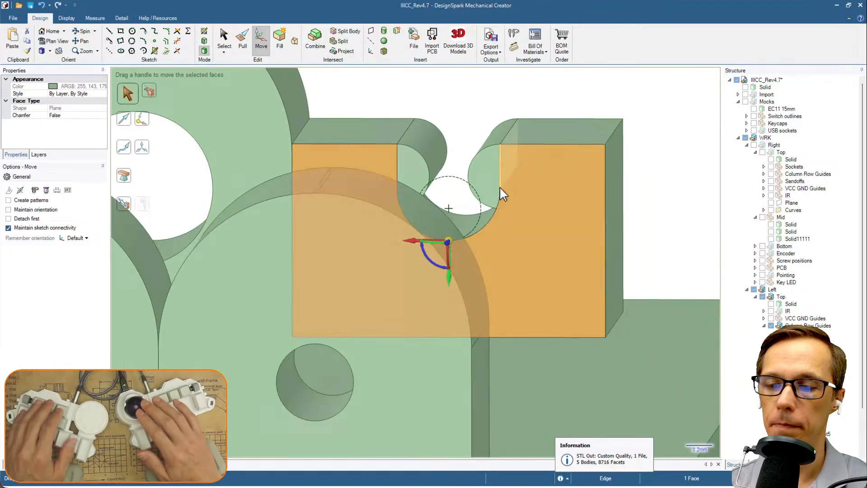
middle_click_drag(500, 186, 504, 183)
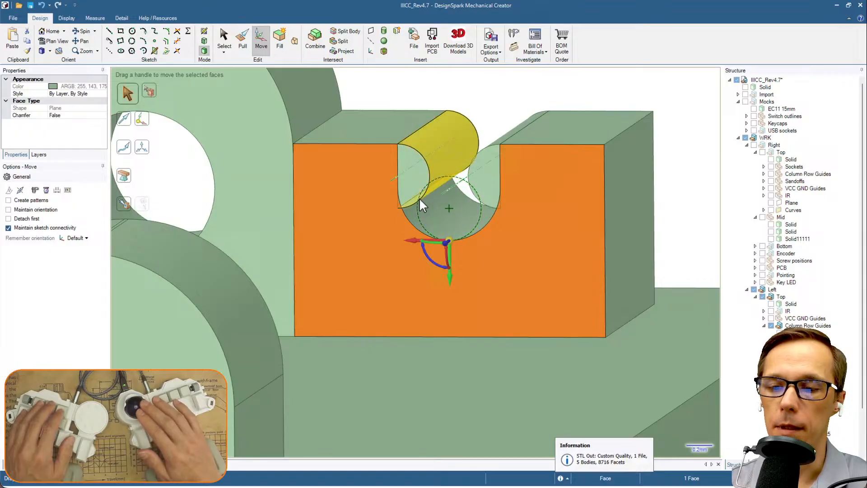
scroll(459, 199, "up", 1)
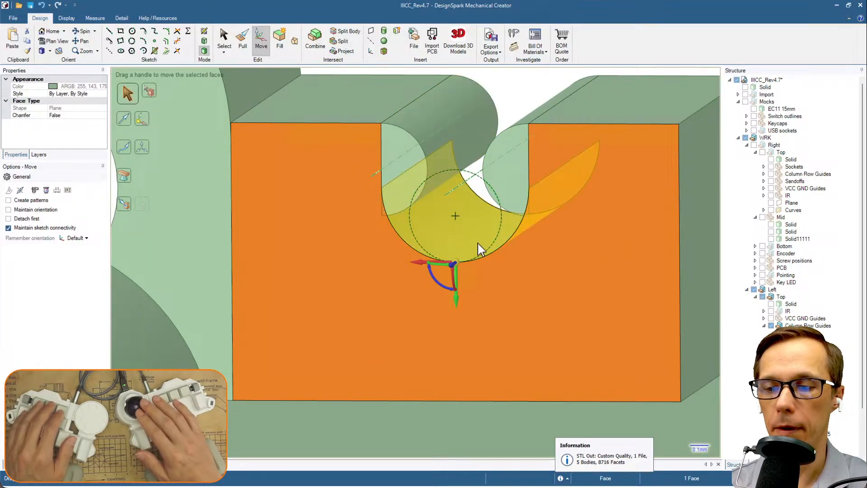
middle_click_drag(524, 216, 530, 220)
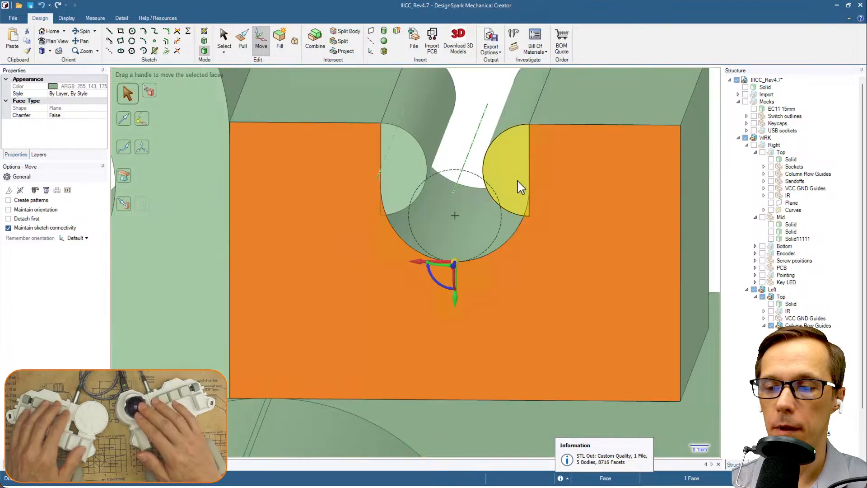
Raise the right half-round lip slightly above the arm's top, and bring the left lip to the same height.
left_click(518, 182)
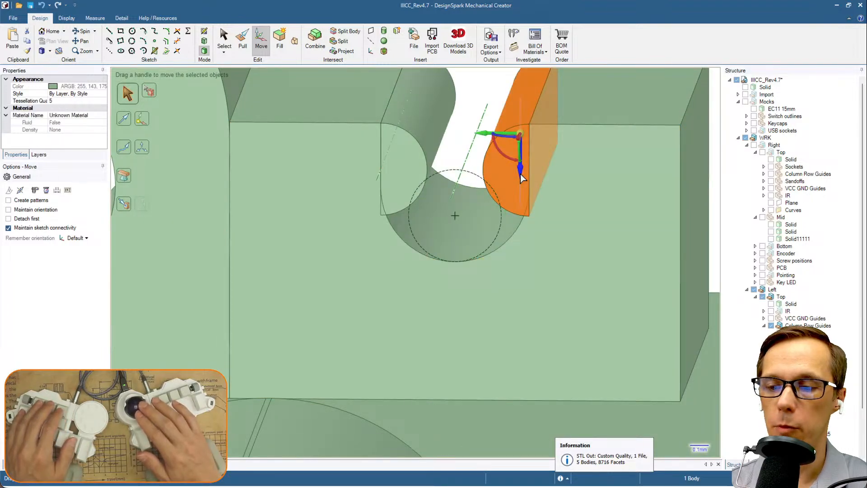
left_click_drag(521, 174, 526, 155)
left_click(408, 163)
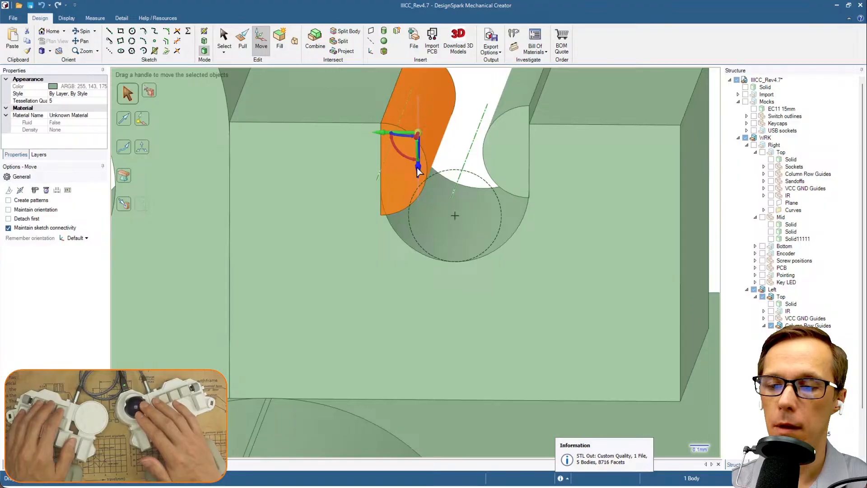
left_click(416, 167)
left_click(445, 144)
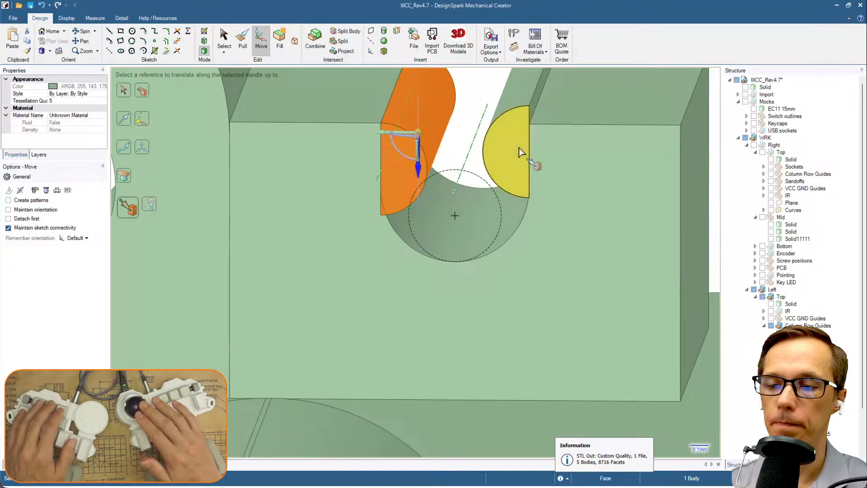
left_click(519, 148)
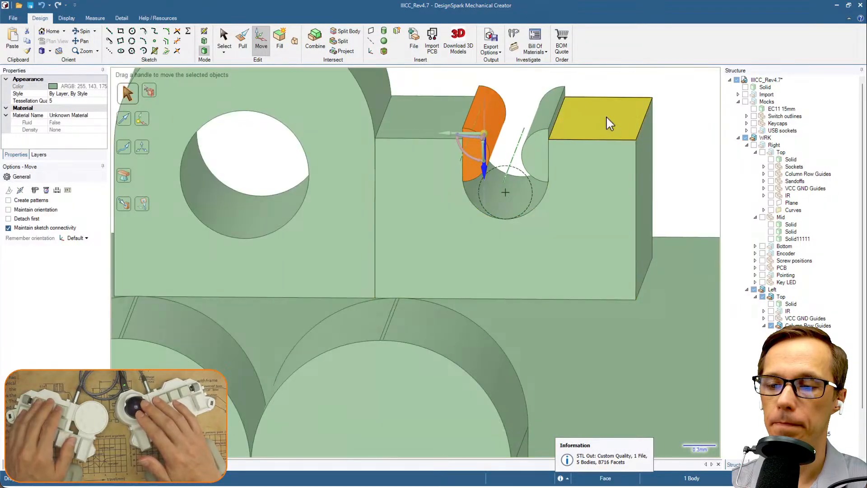
Raise the flat top faces of the right and left arms up to the top edges of their half-round lips.
left_click(606, 116)
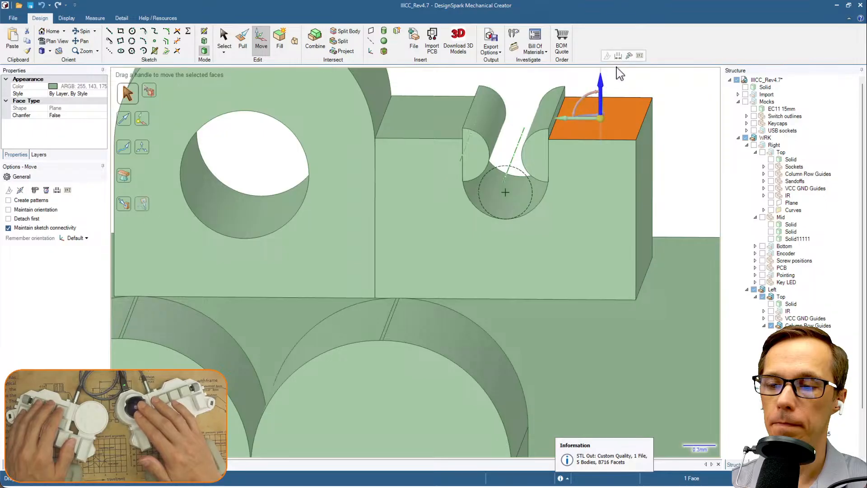
key("u")
left_click(565, 99)
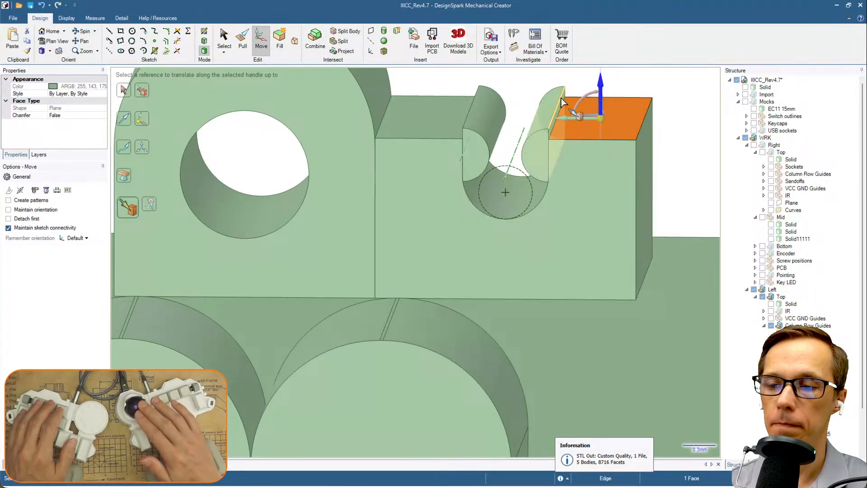
left_click(451, 105)
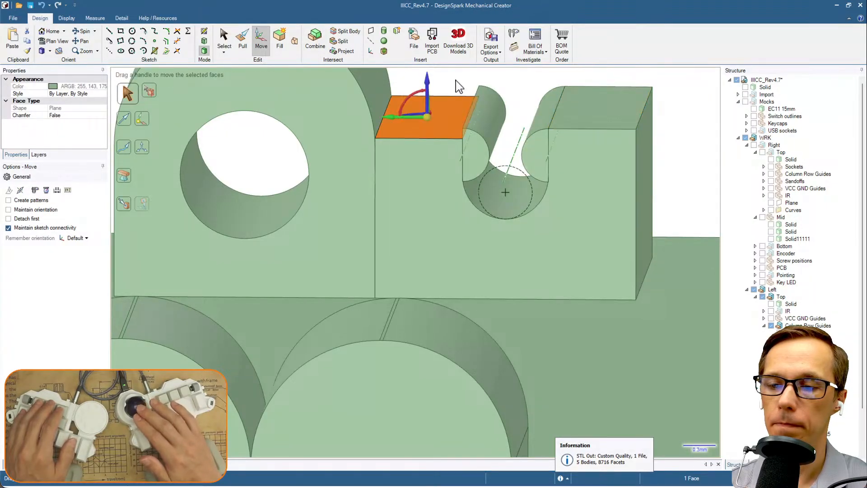
left_click(428, 81)
key("u")
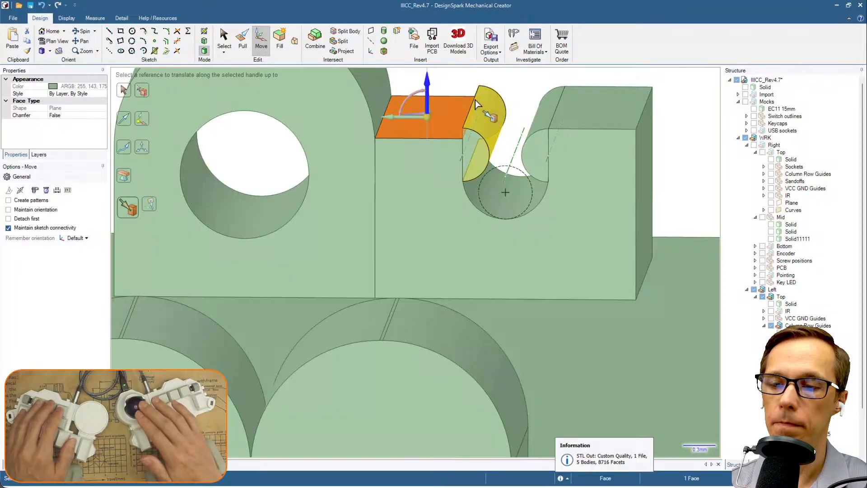
left_click(473, 98)
left_click(541, 78)
Delete the closed guide body with the small hole from the front row of the base plate.
scroll(541, 79, "down", 3)
mouse_move(581, 109)
middle_mouse_down("shift")
mouse_move(574, 174)
mouse_move(532, 175)
mouse_move(550, 180)
middle_mouse_up("shift")
scroll(551, 184, "down", 4)
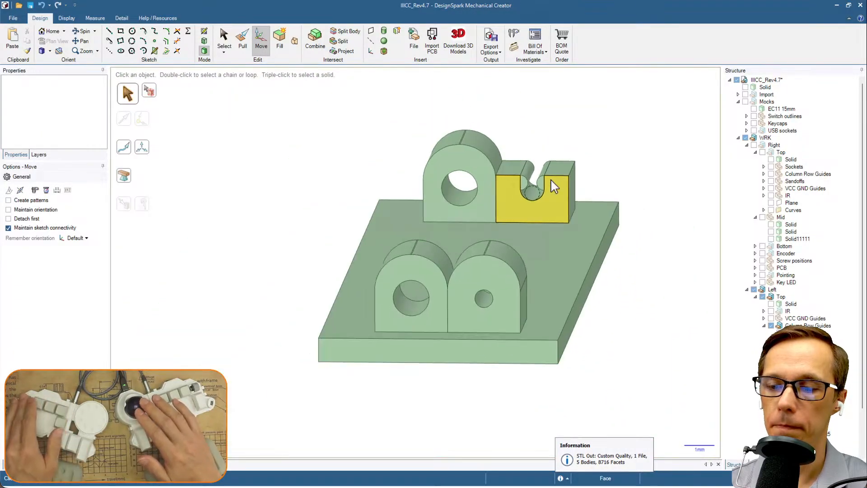
triple_click(514, 289)
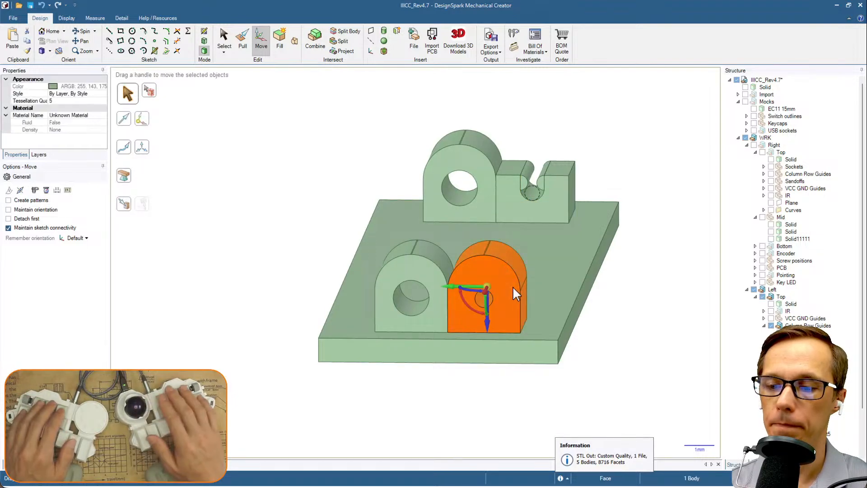
key("Escape")
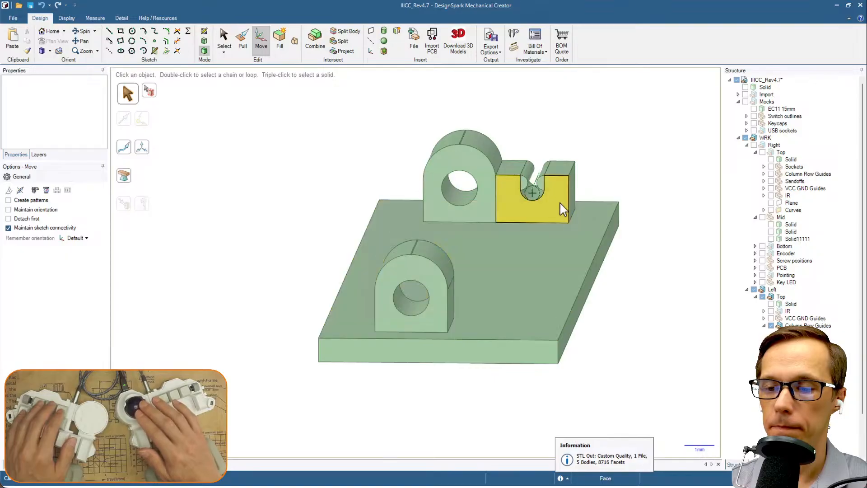
Check which bodies make up the slotted guide by selecting its main block and both half-round lips.
triple_click(560, 202)
left_click(607, 154)
left_click_drag(514, 234, 507, 225)
left_click(656, 142)
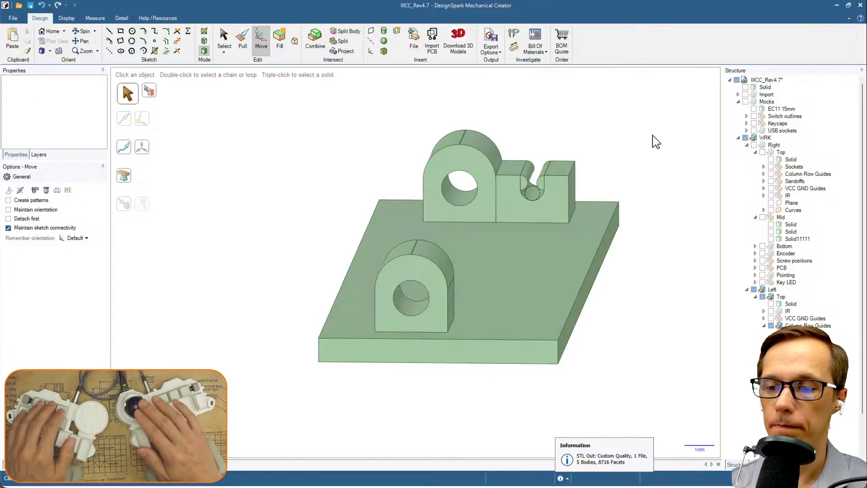
triple_click(533, 193)
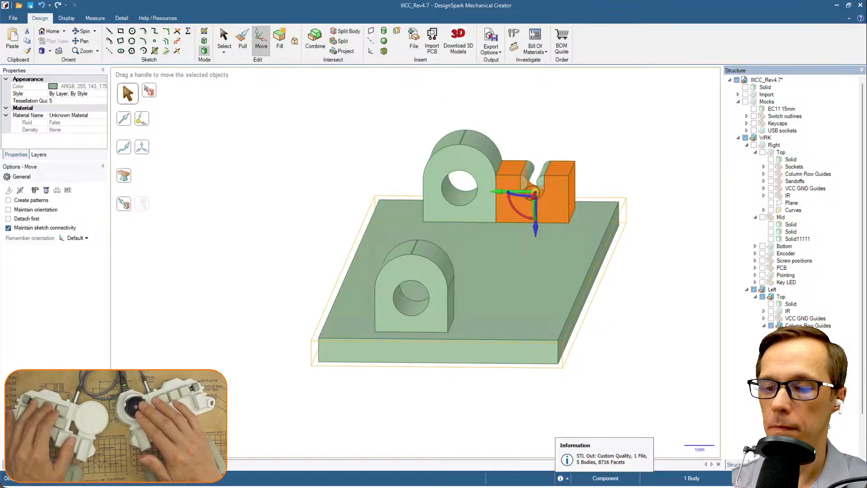
left_click(527, 174)
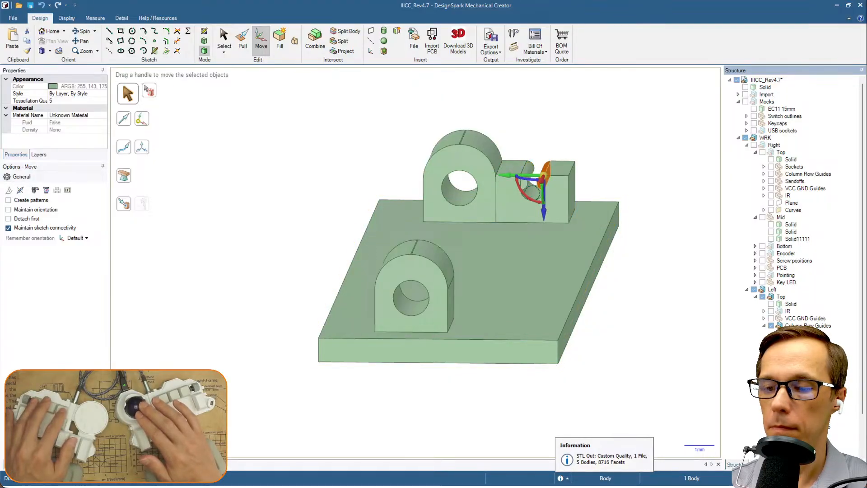
left_click(544, 176, "ctrl")
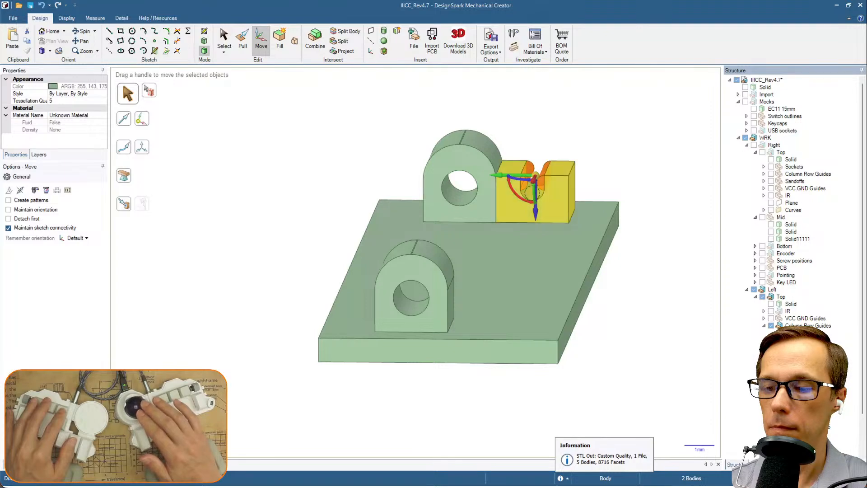
left_click(800, 355, "shift")
left_click(675, 315)
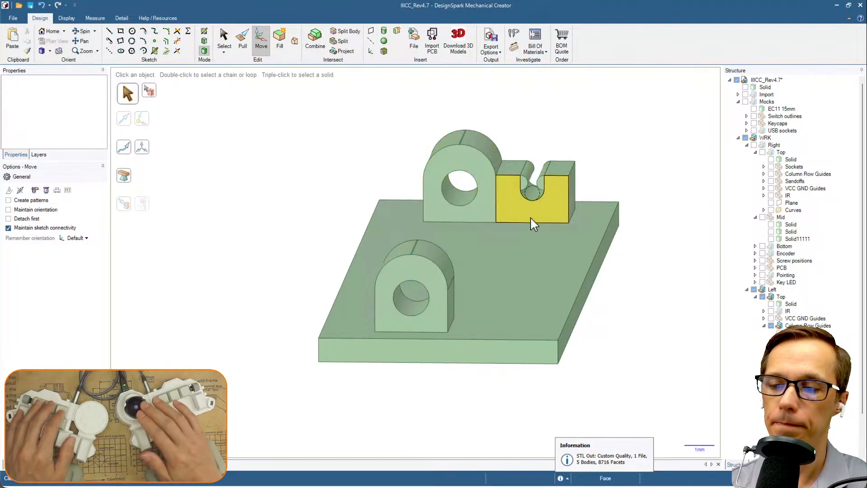
scroll(550, 165, "up", 3)
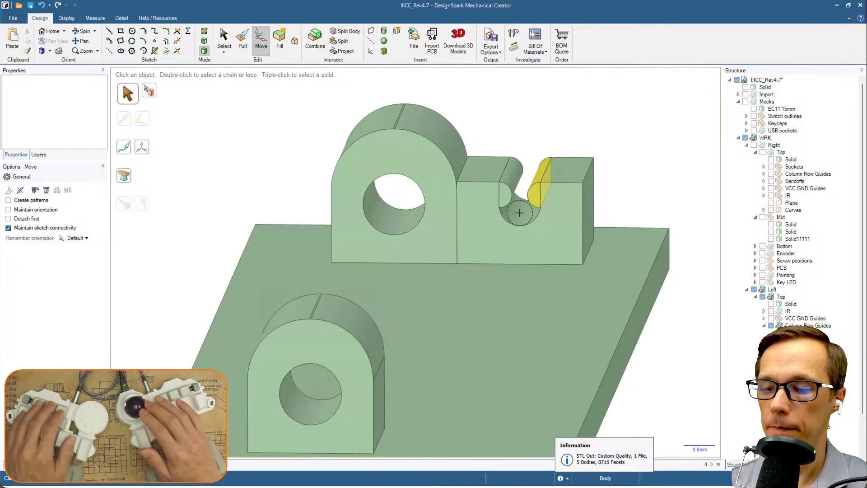
scroll(588, 243, "down", 3)
triple_click(580, 242)
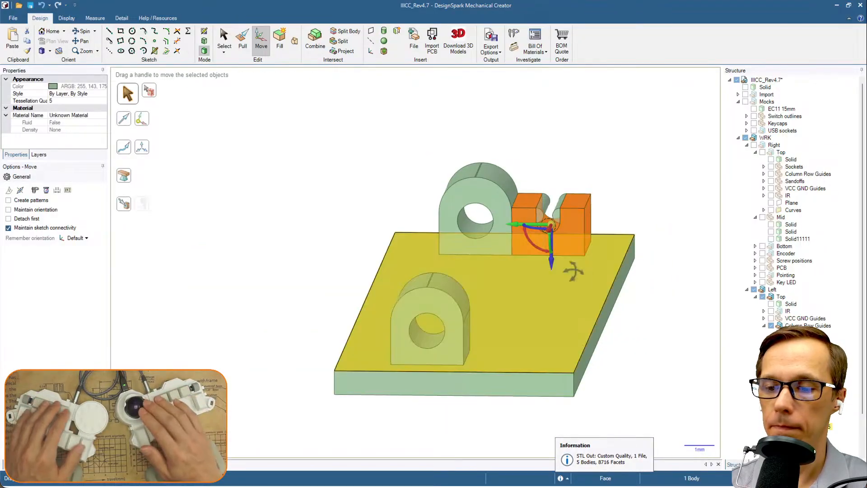
middle_click_drag(578, 267, 559, 277)
left_click(564, 224)
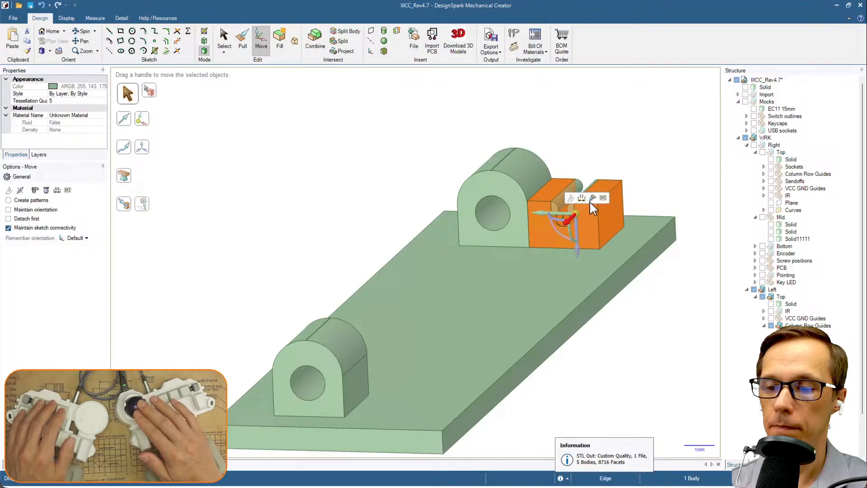
left_click(592, 197)
left_click(359, 376)
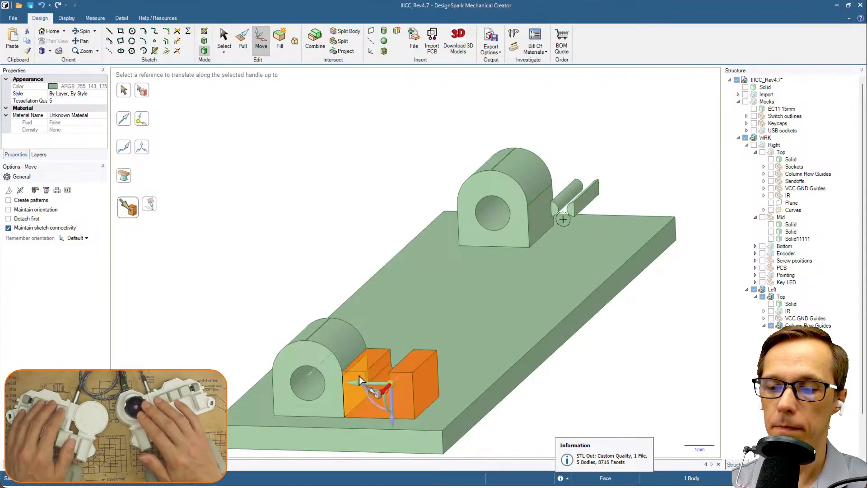
left_click(644, 145)
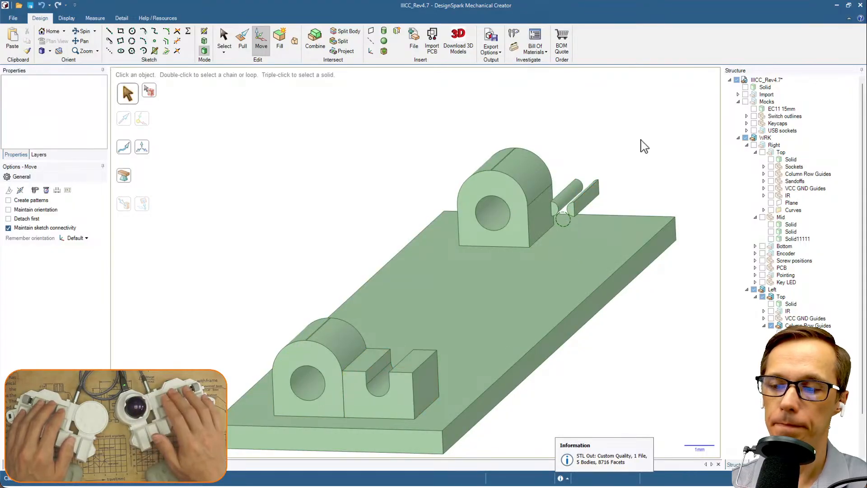
key("ctrl+z")
left_click(645, 129)
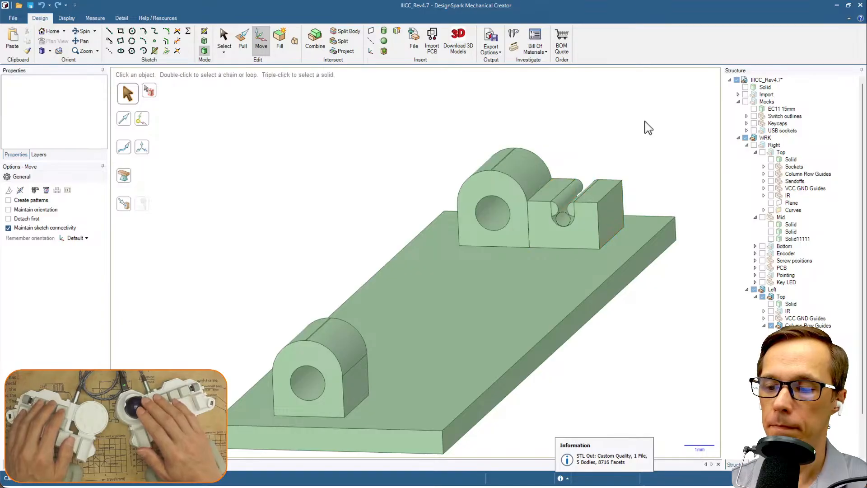
Copy the rear slotted guide's main block along the plate's length up to the side face of the front large-hole guide.
triple_click(584, 235)
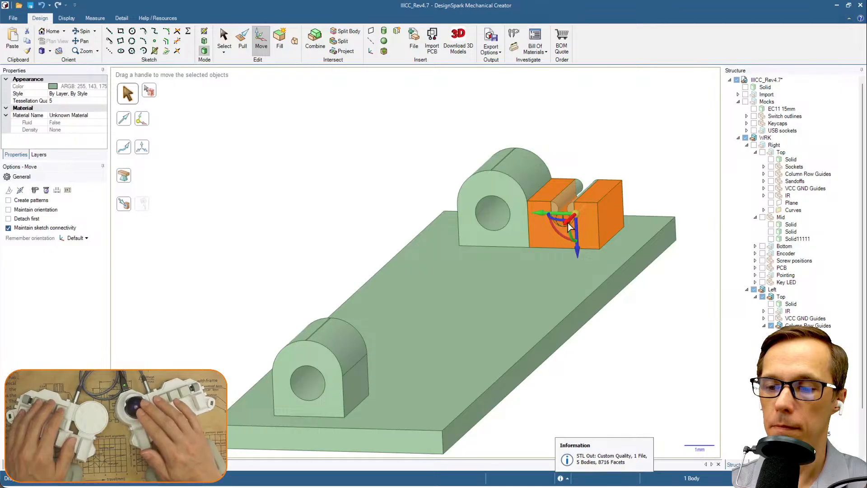
left_click(571, 219)
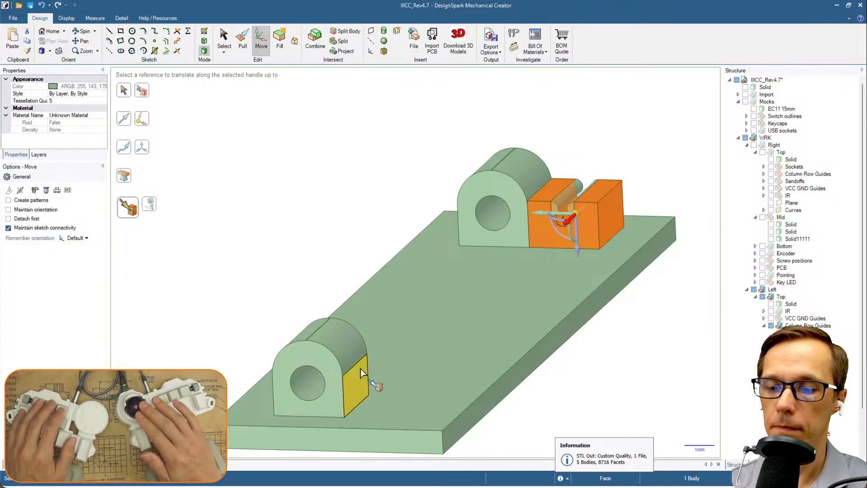
left_click(360, 369)
key("Escape")
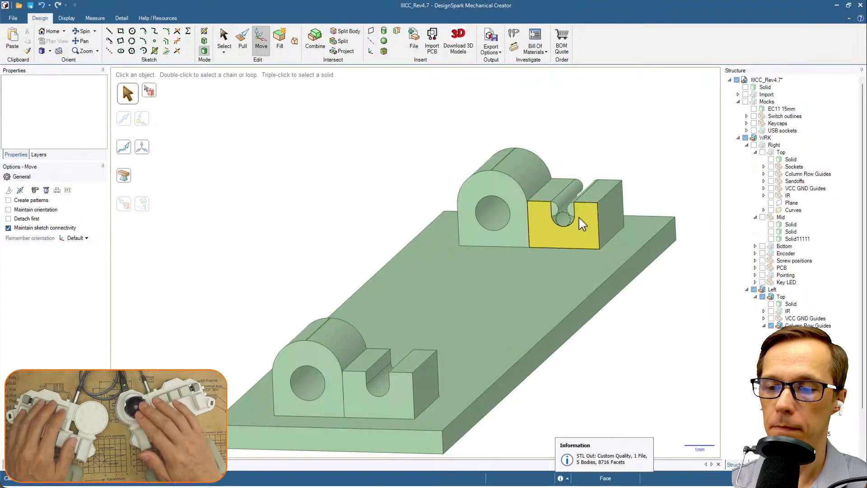
Copy the rear guide's left half-round lip along the plate's length into the front slotted block.
left_click(555, 206)
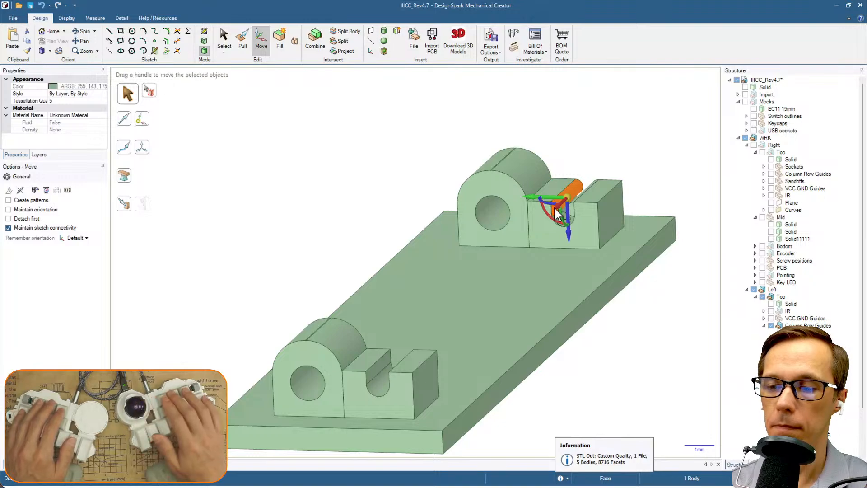
triple_click(554, 207)
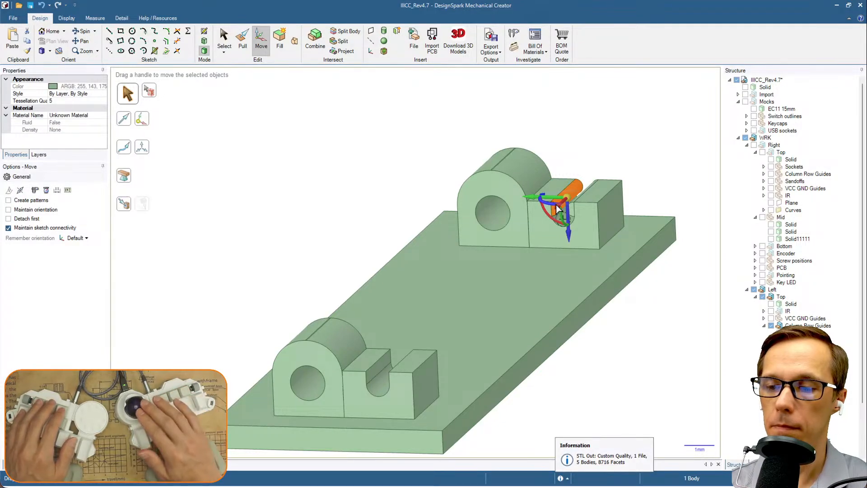
left_click(559, 206)
key("u")
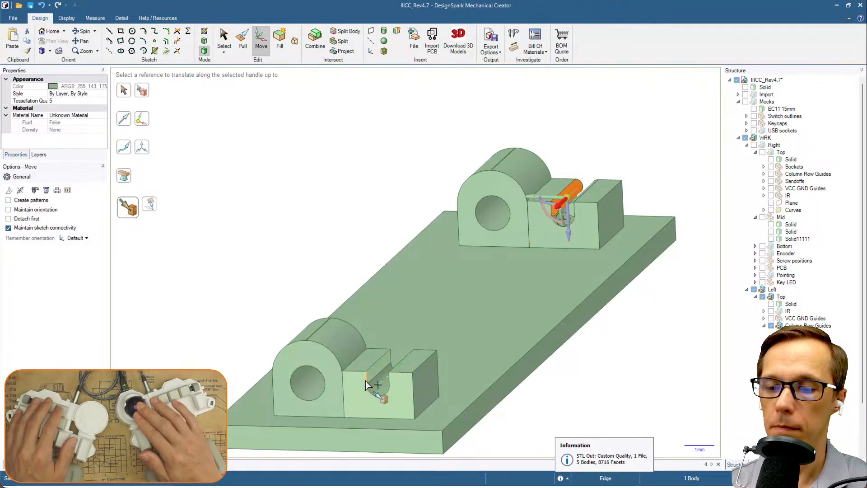
left_click(372, 374)
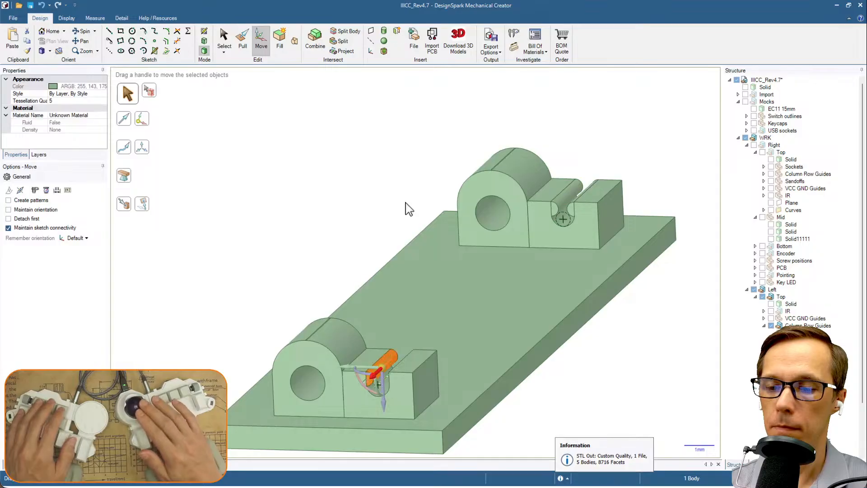
Copy the rear guide's right half-round lip along the plate's length into the front slotted block.
left_click(571, 208)
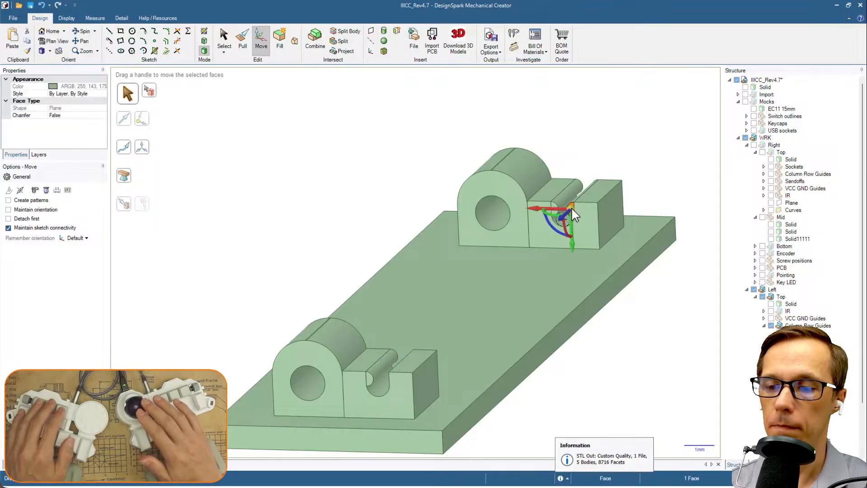
triple_click(572, 208)
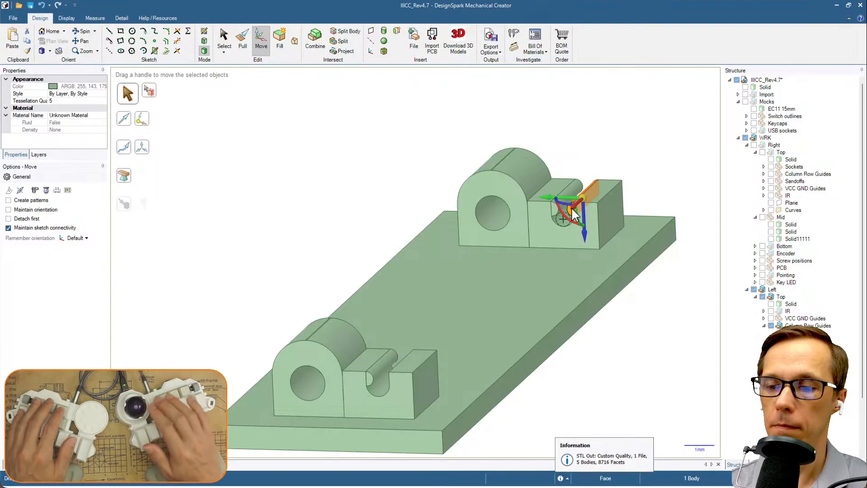
left_click(572, 209)
key("u")
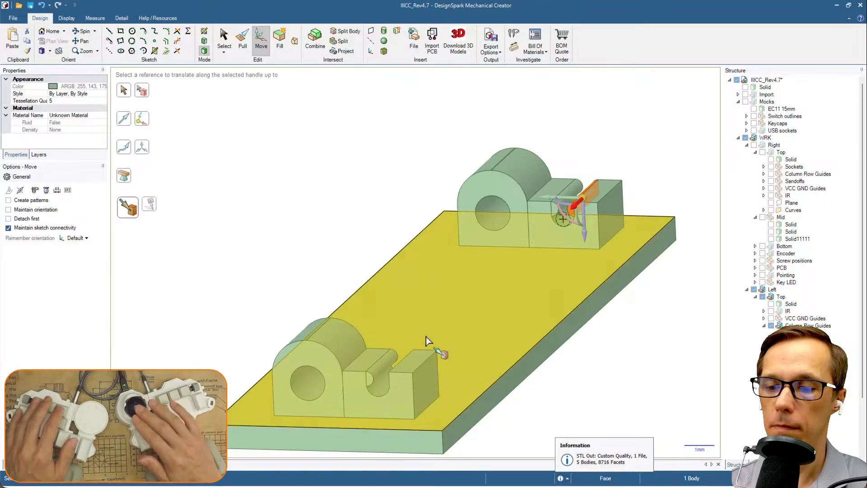
left_click(409, 363)
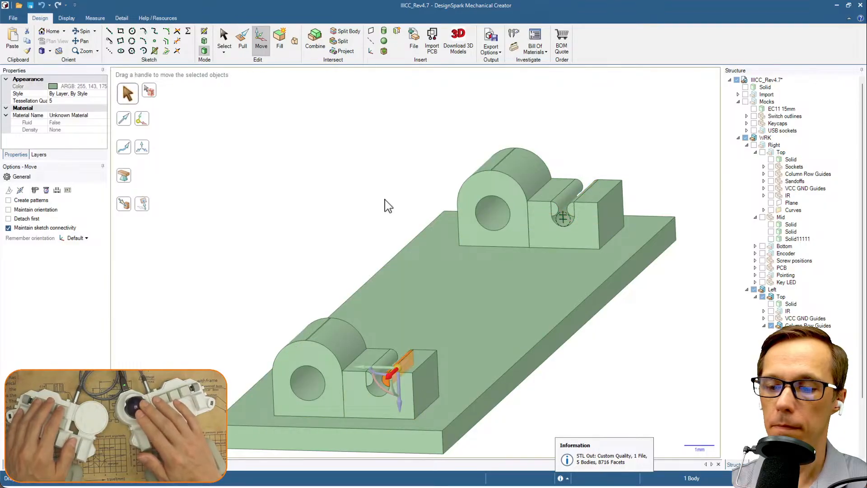
left_click(490, 296)
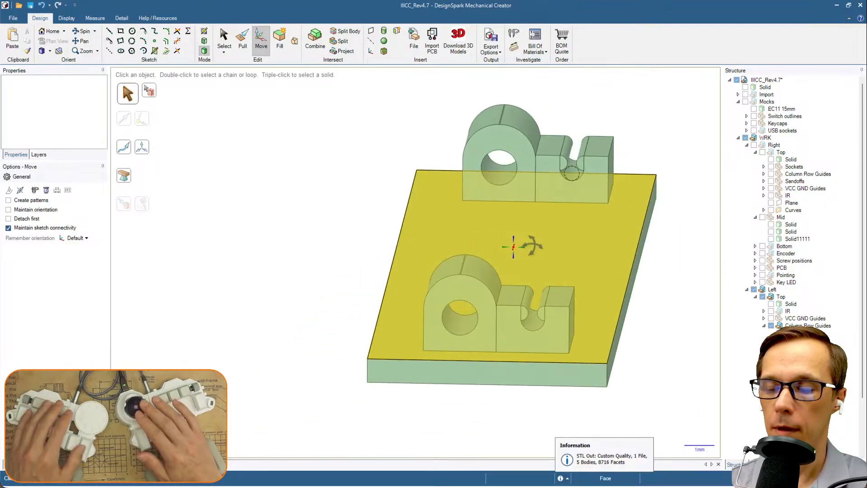
Delete the rear and front large-hole guide bodies from the base plate, keeping only the slotted guides.
left_click(515, 122)
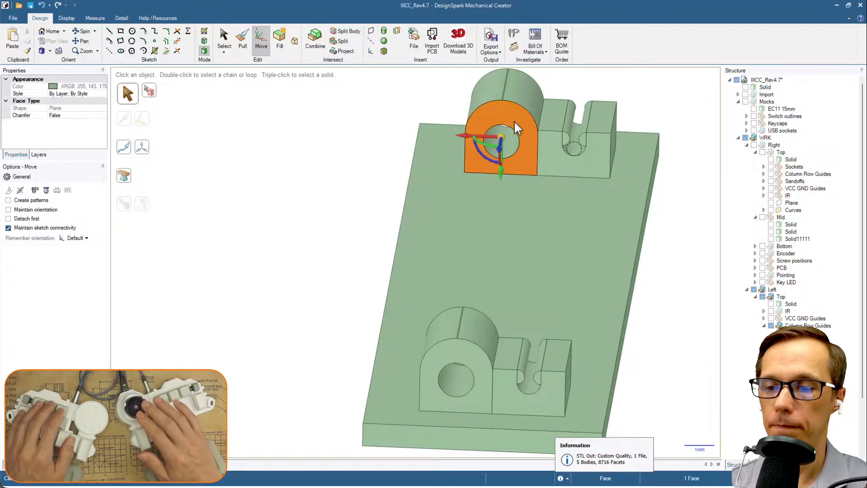
triple_click(514, 120)
key("Delete")
left_click(485, 330)
triple_click(484, 330)
key("Delete")
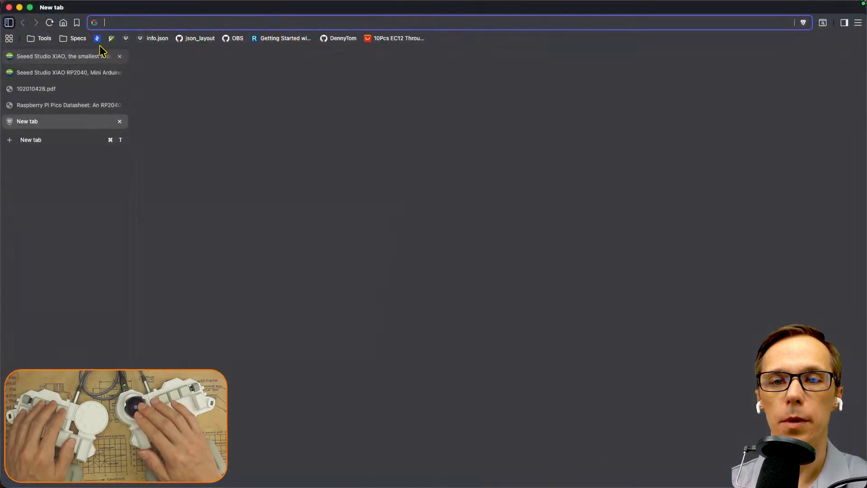
Switch to the browser, open Toptal's JavaScript Key Code tool and test the keyboard's Alt, Meta, Shift and Ctrl modifiers.
left_click(98, 39)
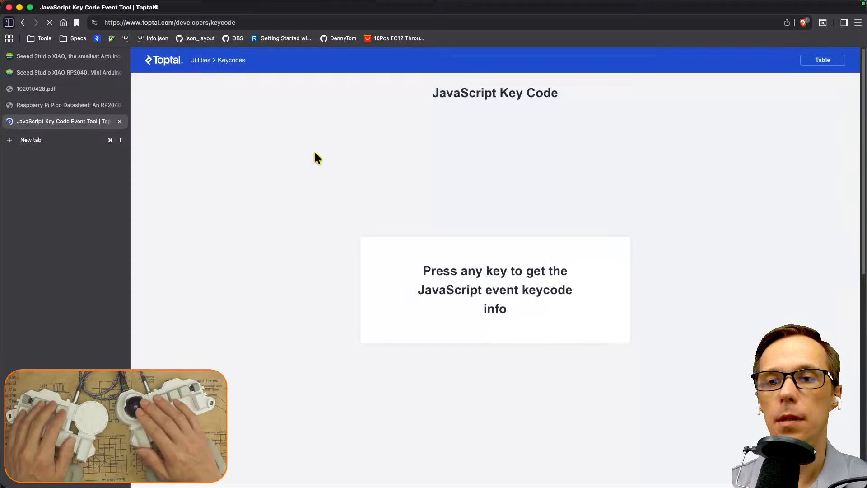
key("alt")
key("super")
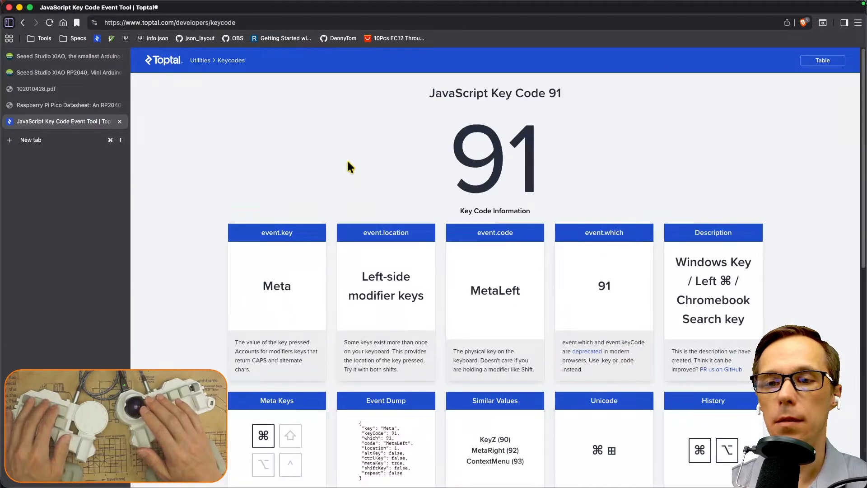
key("shift")
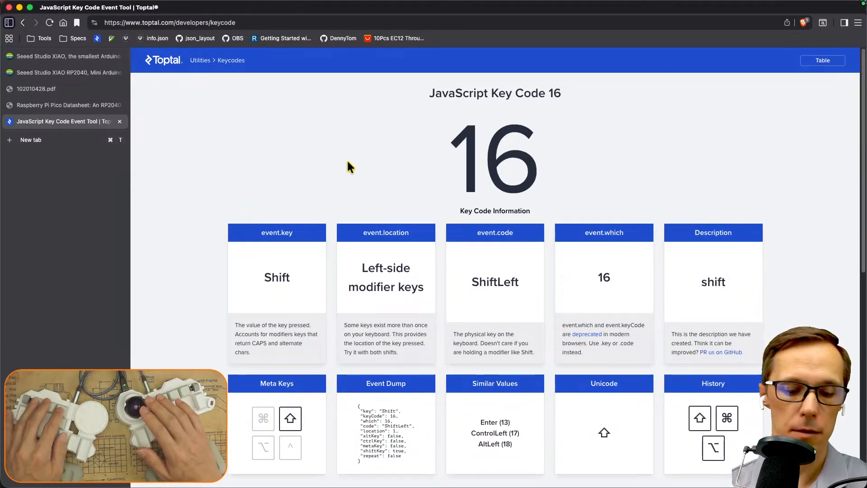
key("ctrl")
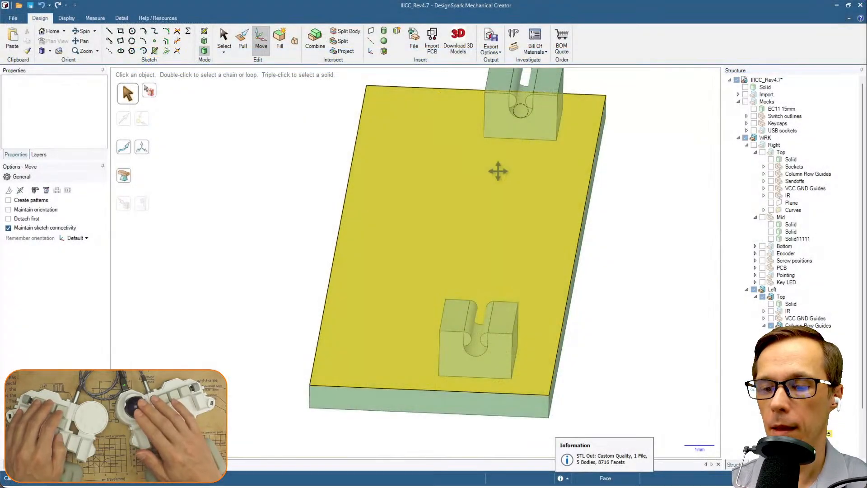
Back in DesignSpark Mechanical, copy the front slotted guide's block and both lips about 3.29 mm to the left along the front row.
middle_click_drag(499, 171, 514, 195, "shift")
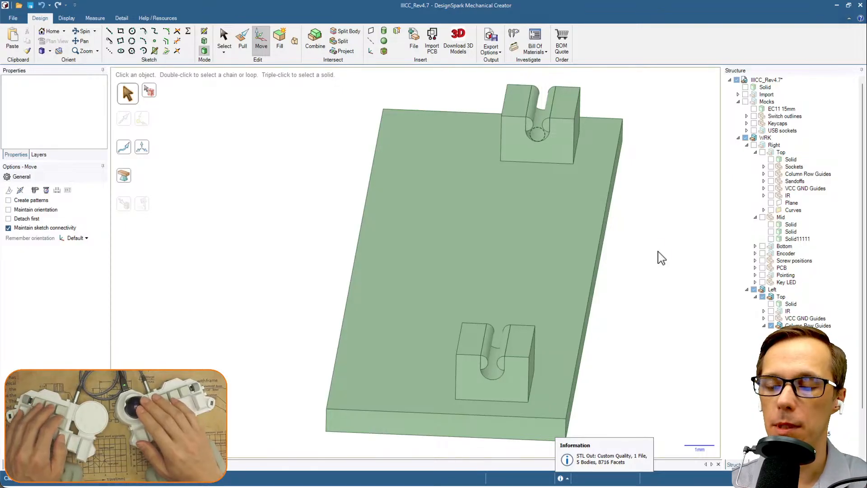
middle_click_drag(658, 252, 655, 254, "shift")
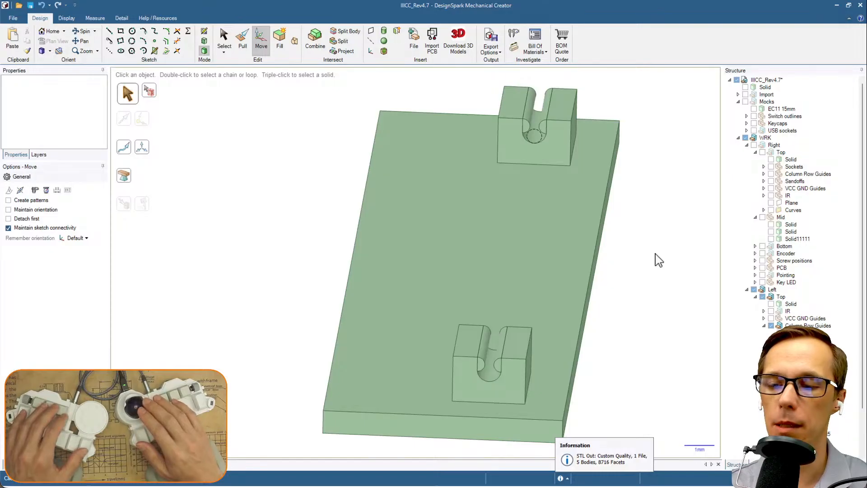
middle_click_drag(659, 260, 649, 252)
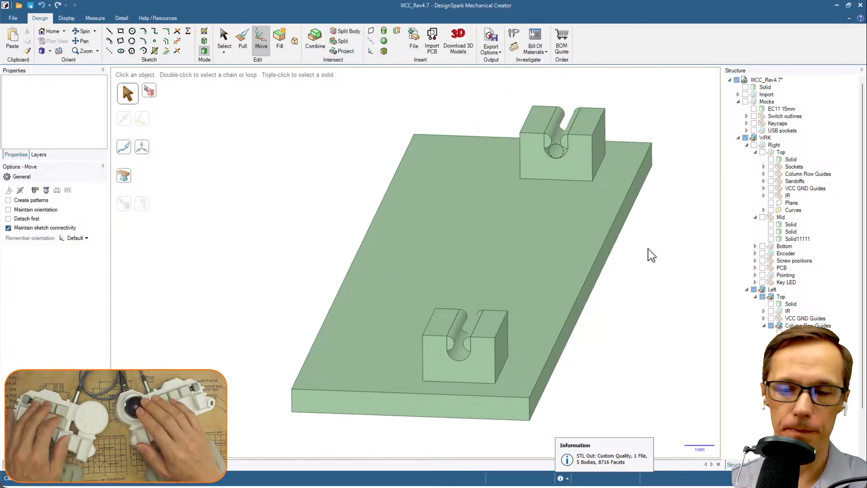
triple_click(481, 352)
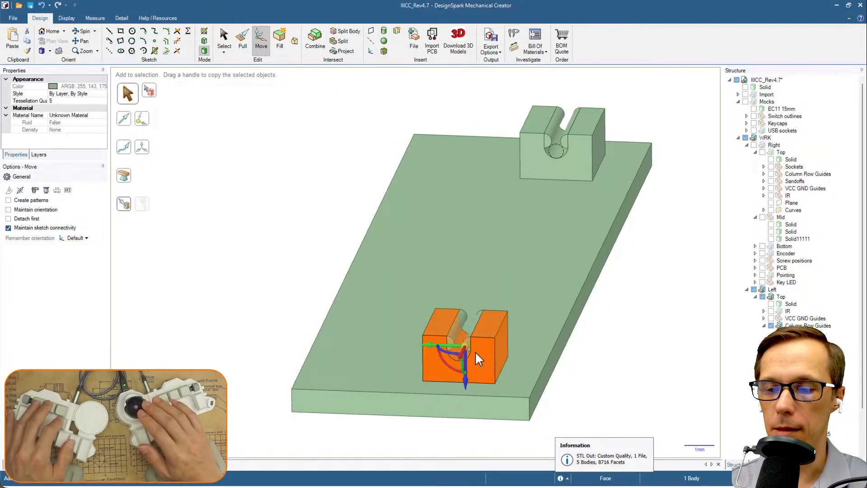
left_click(459, 327, "ctrl")
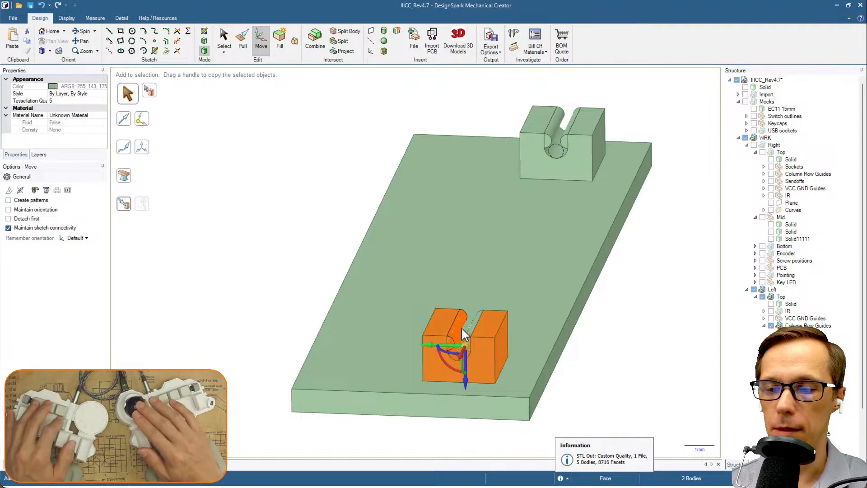
left_click(473, 322, "ctrl")
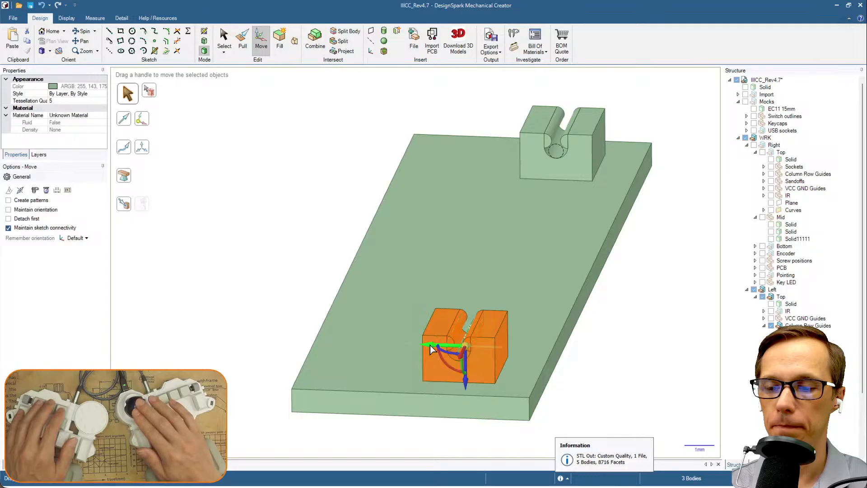
left_click_drag(430, 346, 333, 338)
left_click(368, 342)
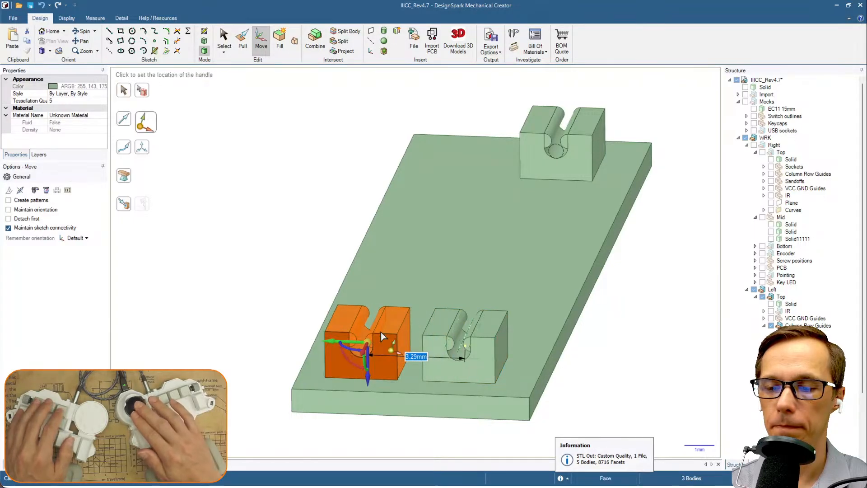
Move the selected wire guide block sideways, from its inner side face up to the neighbouring block, so the two sit flush.
left_click(405, 342)
left_click(370, 340)
key("u")
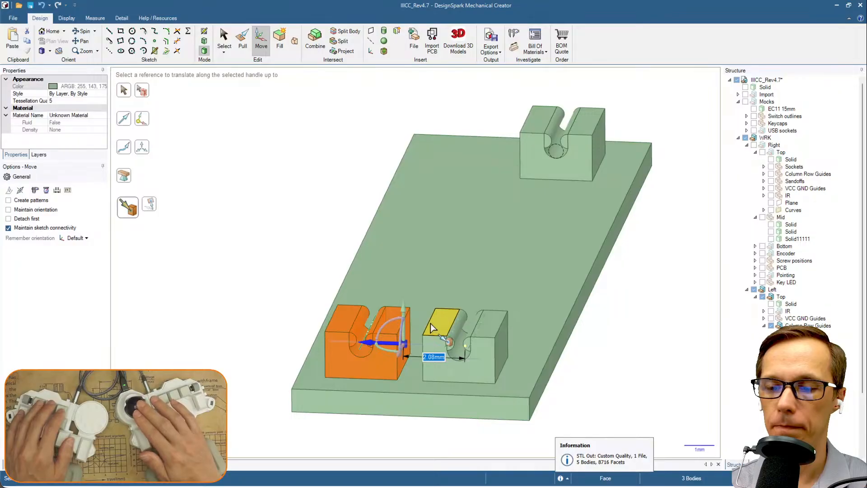
left_click(432, 326)
left_click(347, 177)
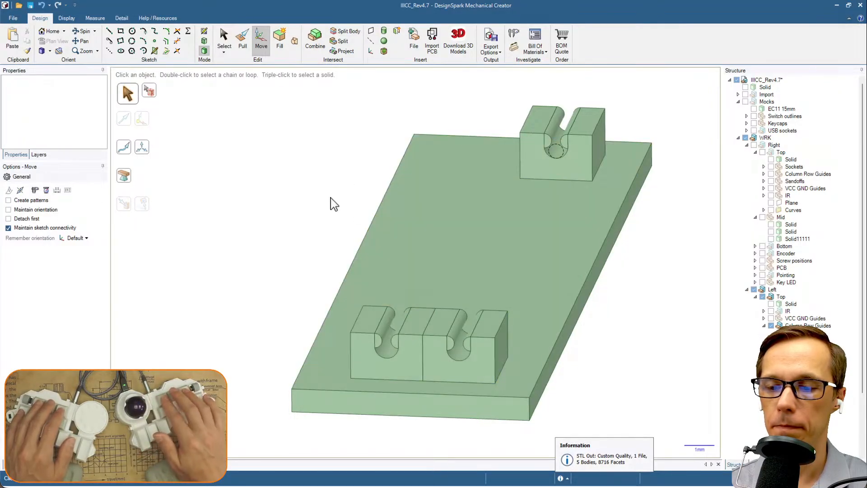
Paste another copy of the wire guide block and move it sideways up to the front-left block.
key("ctrl+v")
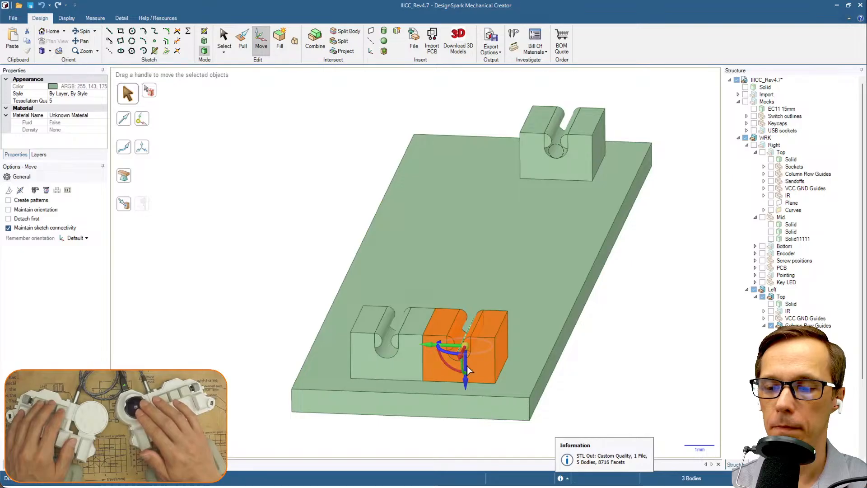
left_click(444, 344)
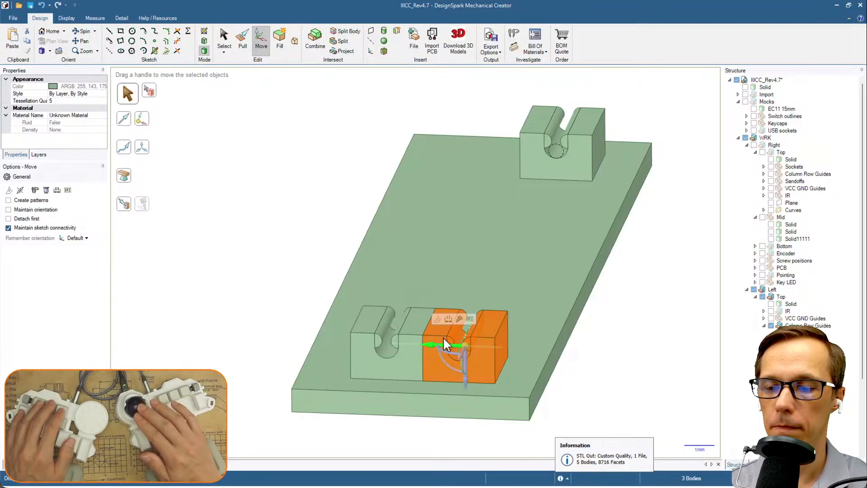
left_click(463, 319)
left_click(403, 368)
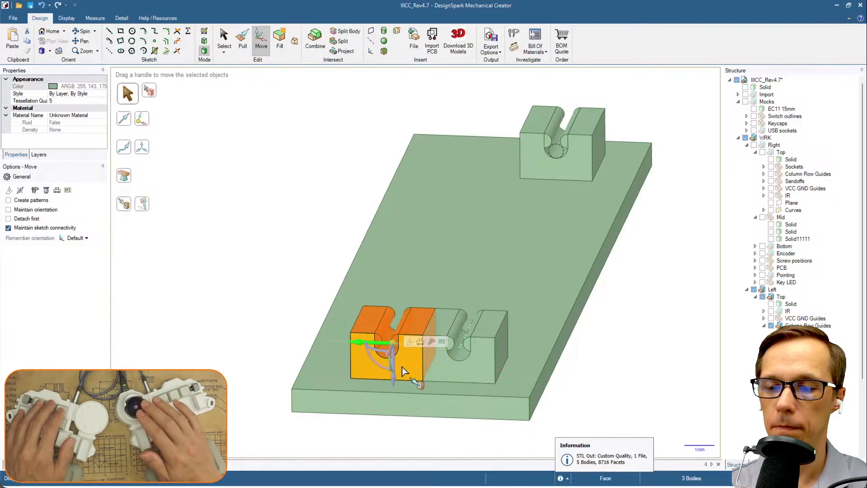
Move the pasted block along the plate's length up to the rear guide block so the two sit side by side.
left_click(389, 353)
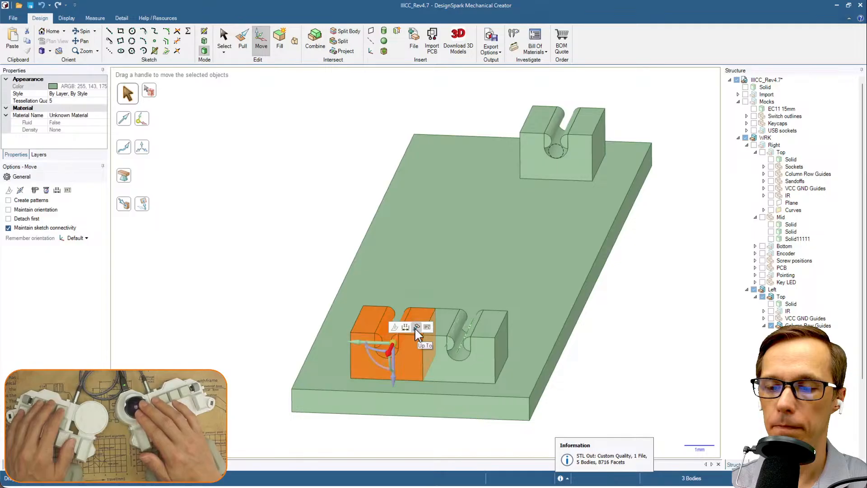
left_click(416, 327)
left_click(600, 151)
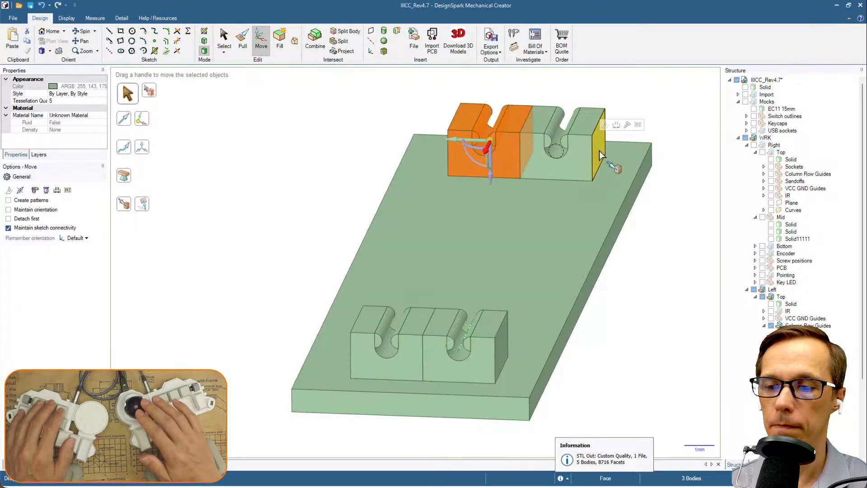
left_click(484, 96)
Export the plate with its four wire guides as a 3D Print STL, overwriting wire_guide_test.stl.
scroll(577, 100, "down", 2)
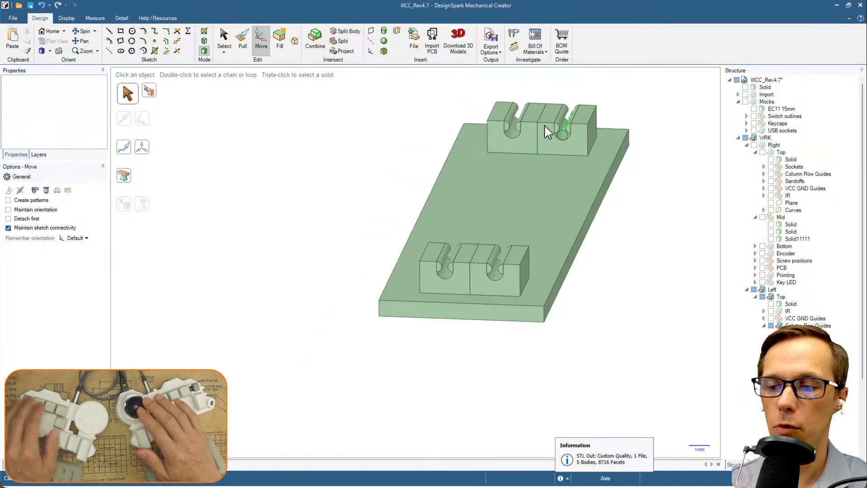
scroll(537, 126, "up", 3)
scroll(556, 144, "up", 1)
mouse_move(638, 120)
middle_mouse_down()
mouse_move(673, 113)
mouse_move(642, 119)
middle_mouse_up()
scroll(656, 170, "down", 3)
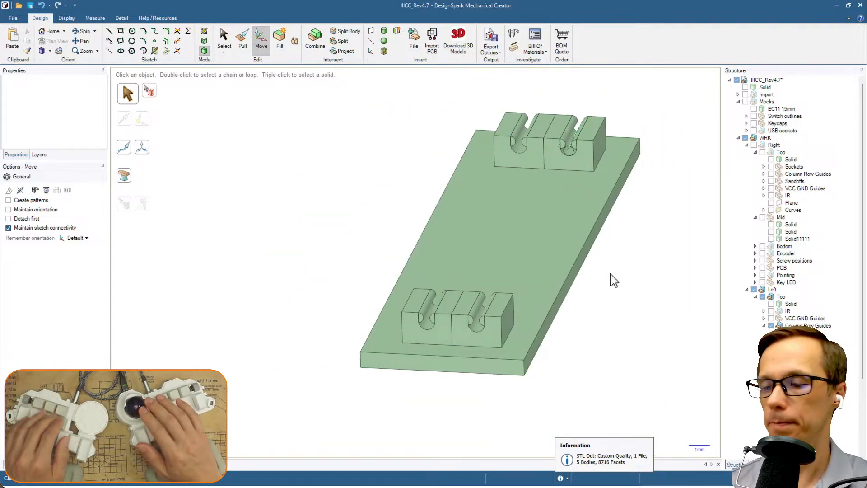
middle_click_drag(613, 275, 594, 277, "shift")
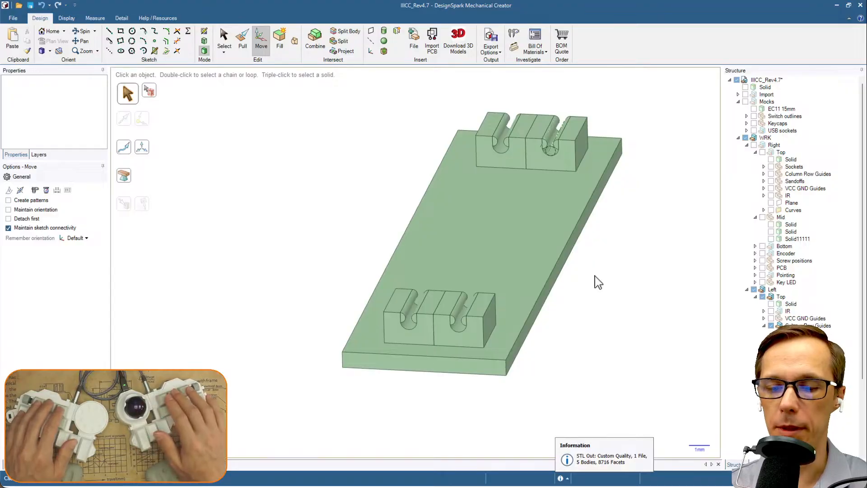
left_click(494, 53)
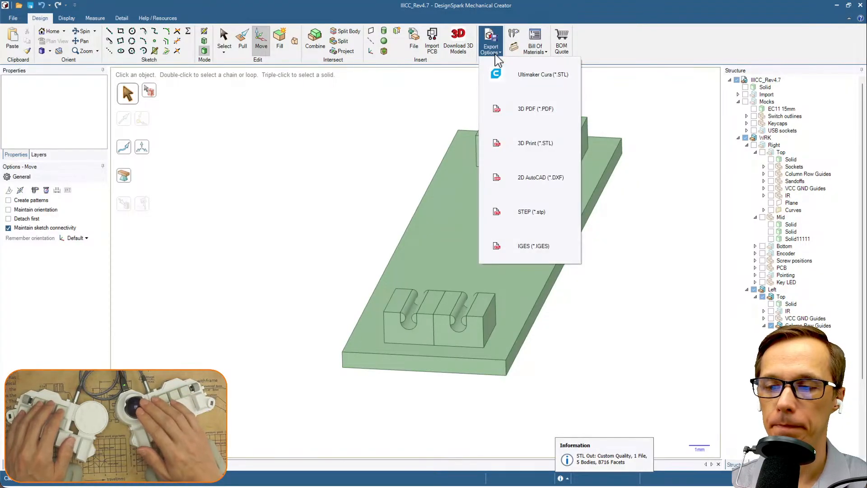
left_click(544, 144)
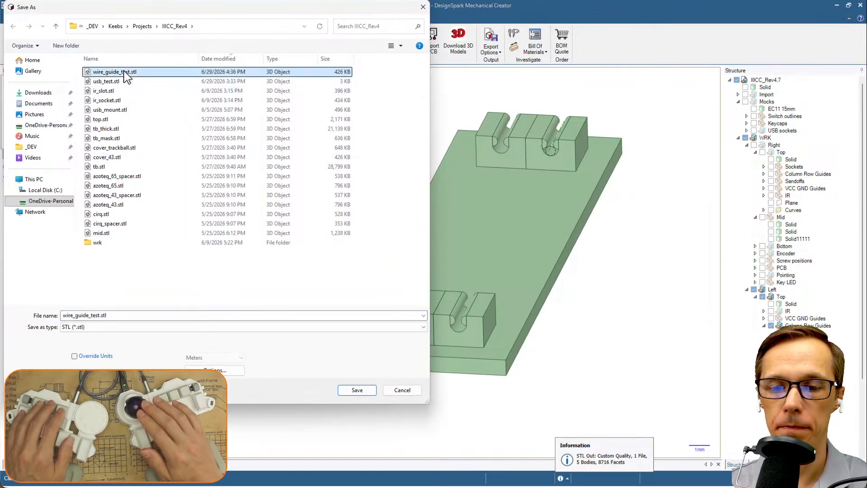
double_click(128, 72)
key("Return")
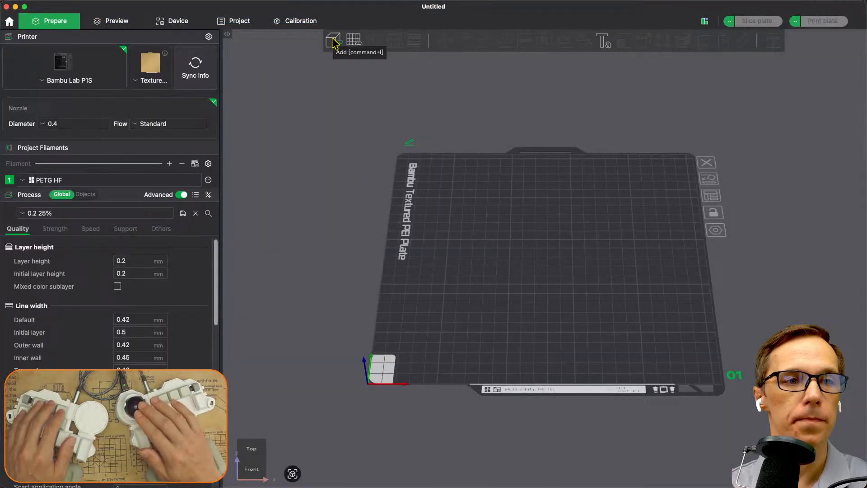
Switch to Bambu Studio and add wire_guide_test.stl from the IIICC_Rev4 folder to the build plate.
left_click(333, 41)
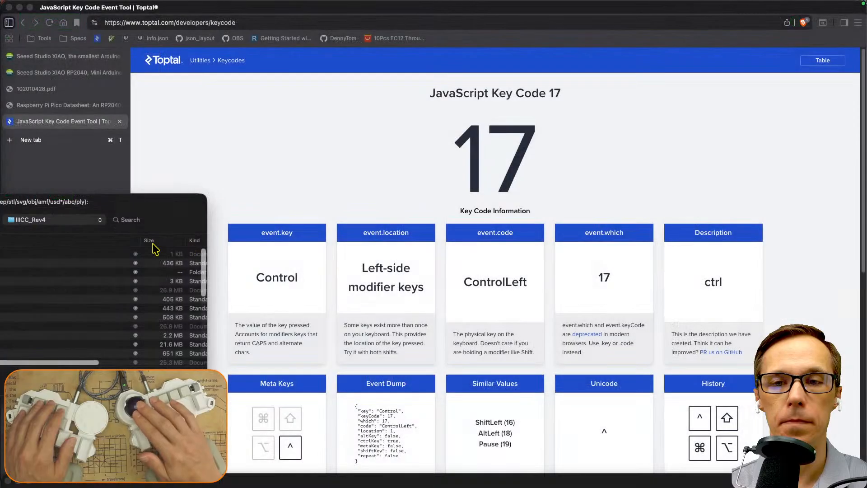
scroll(172, 247, "right", 5)
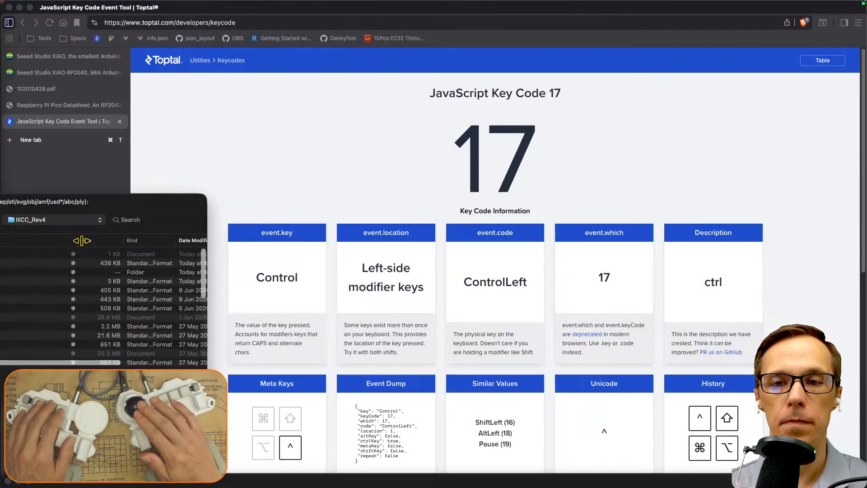
left_click(189, 241)
left_click(193, 241)
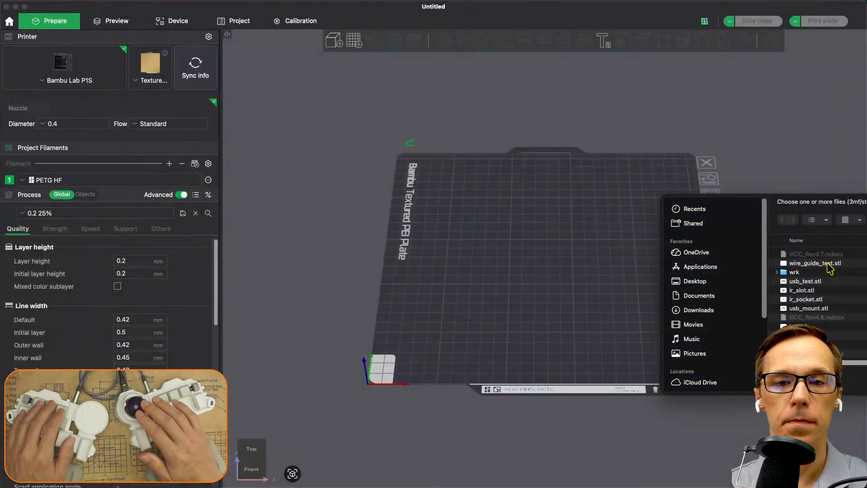
double_click(832, 259)
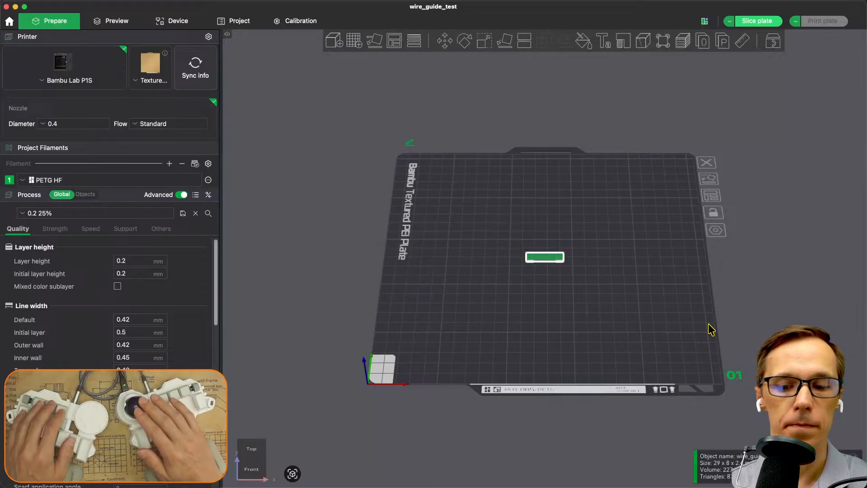
Lay the part on its flat plate face so the wire guides point upward.
key("z")
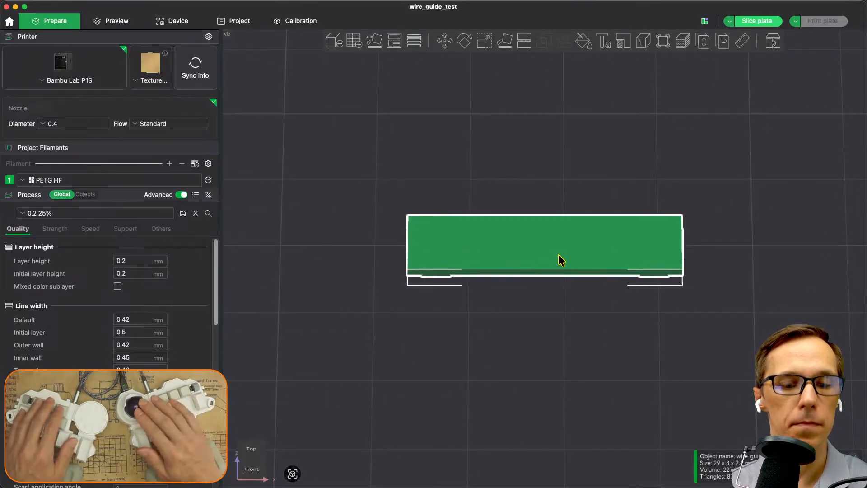
key("f")
left_click(611, 201)
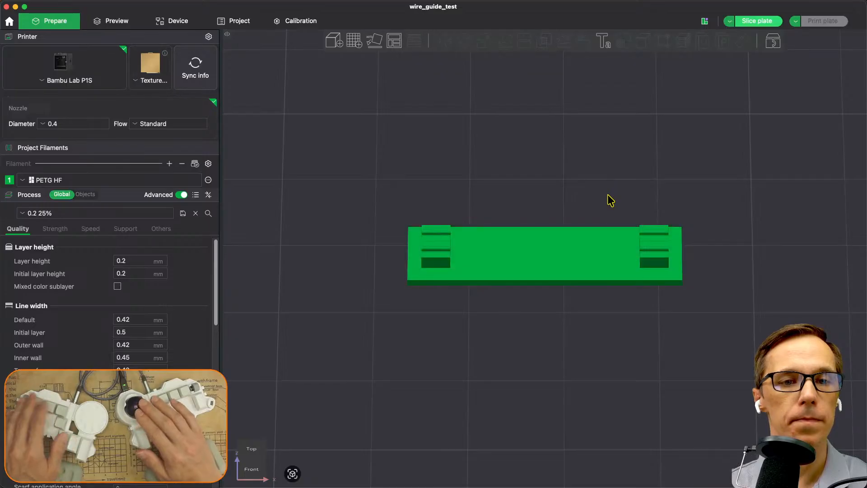
key("0")
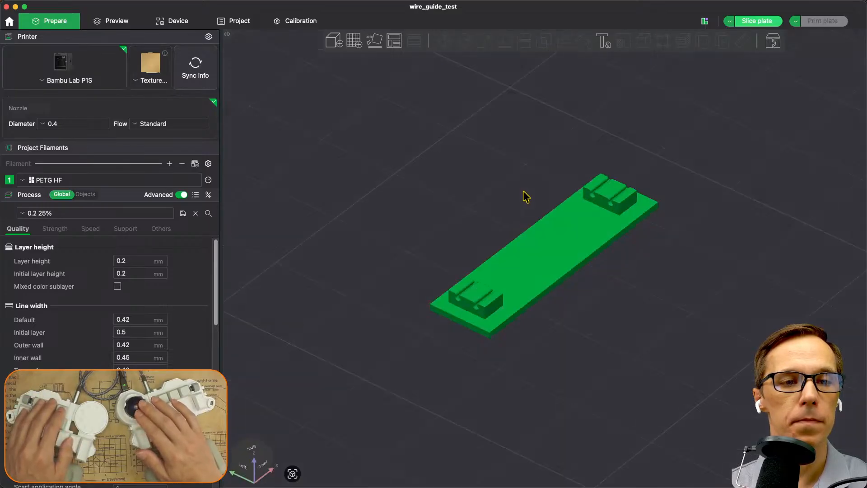
Slice the plate and examine the sliced layers around the wire guides.
left_click(757, 20)
scroll(519, 228, "up", 5)
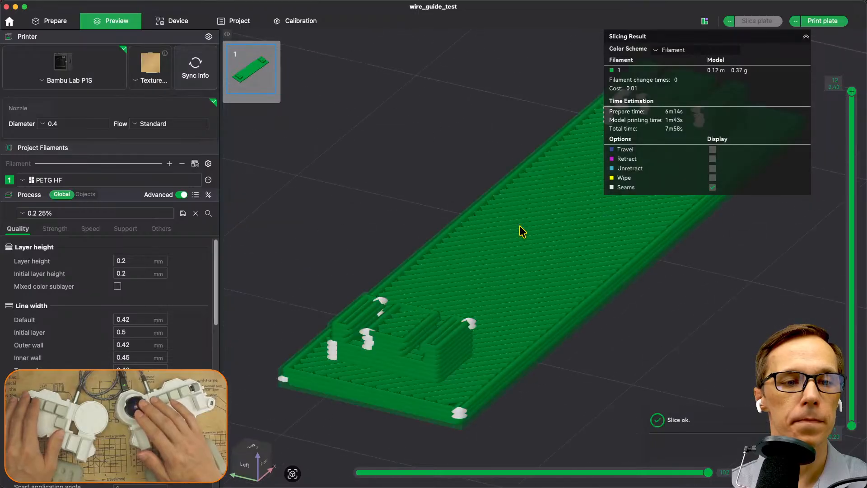
scroll(579, 381, "down", 5)
mouse_move(580, 376)
left_mouse_down()
mouse_move(586, 371)
mouse_move(586, 379)
left_mouse_up()
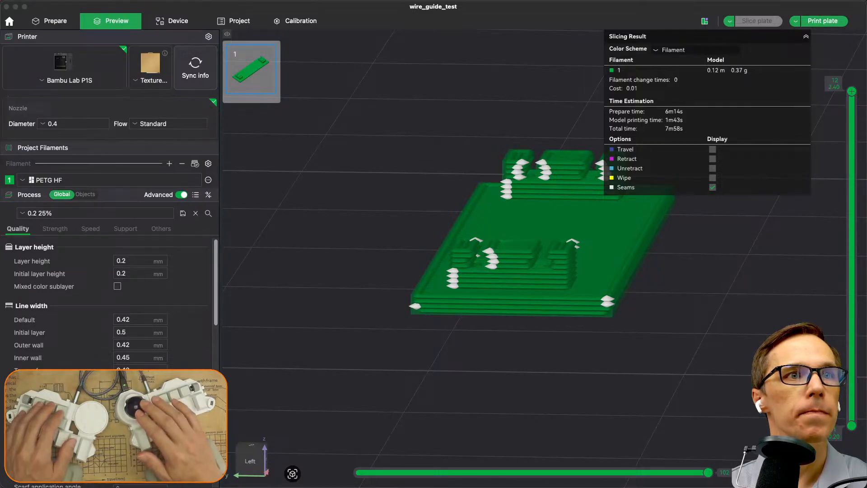
Send the wire_guide_test print job to the P1S printer and start its camera feed.
left_click(822, 22)
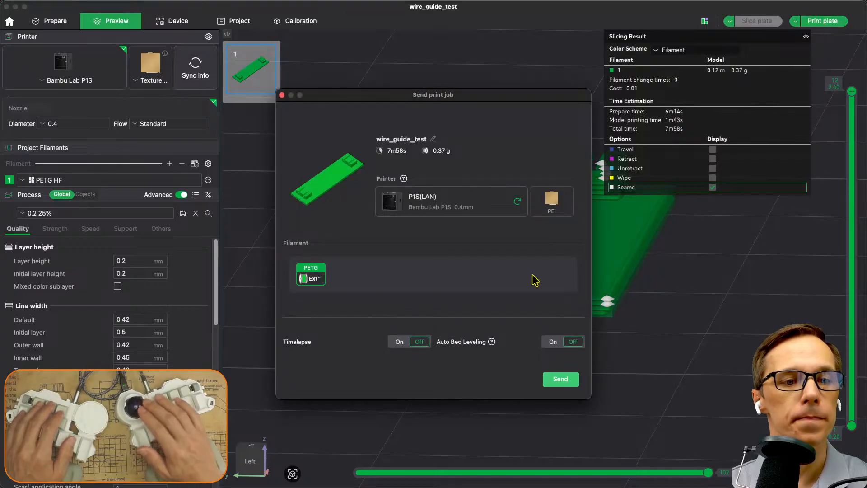
left_click(572, 378)
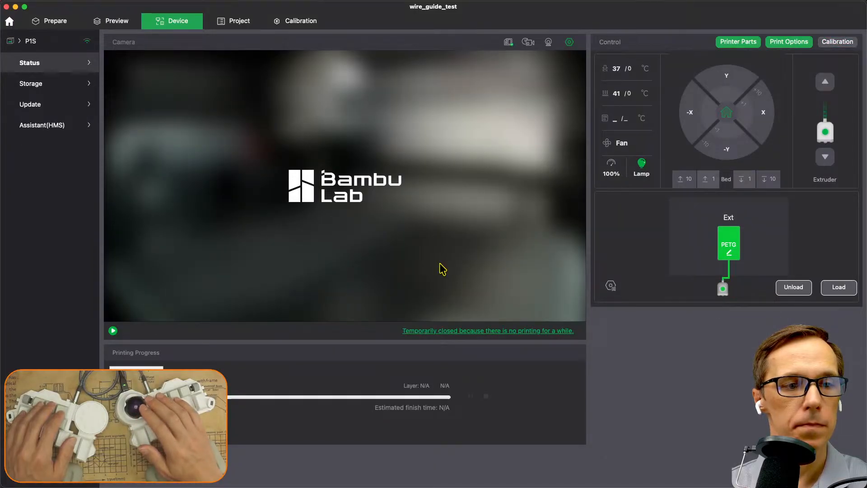
left_click(113, 330)
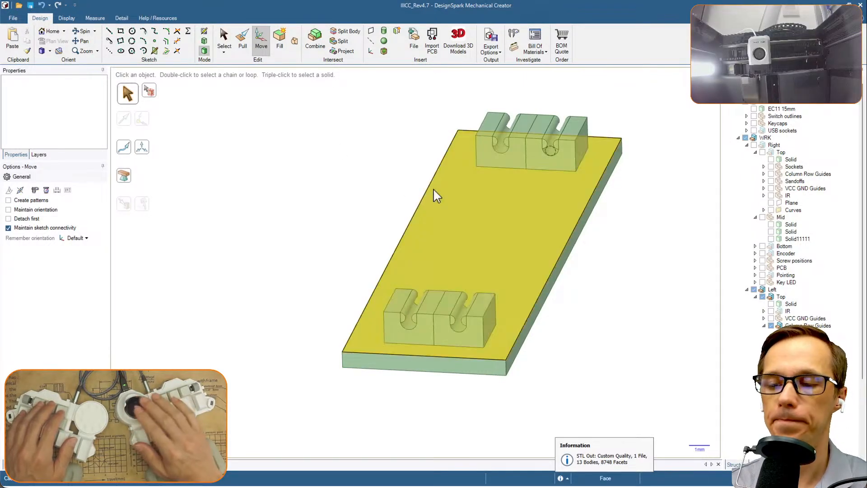
Switch to the Affinity wiring drawings and examine the row, column, VCC and GND routes in the Right and Left RowsColumns documents.
scroll(406, 179, "down", 4)
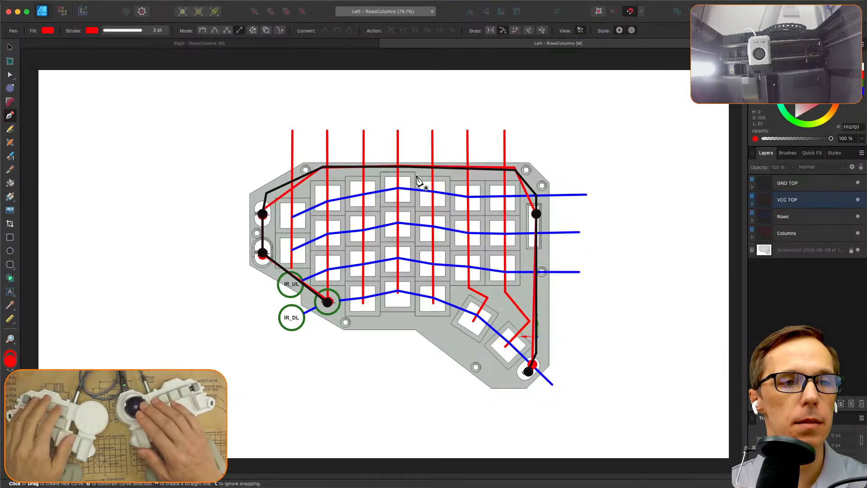
left_click(290, 45)
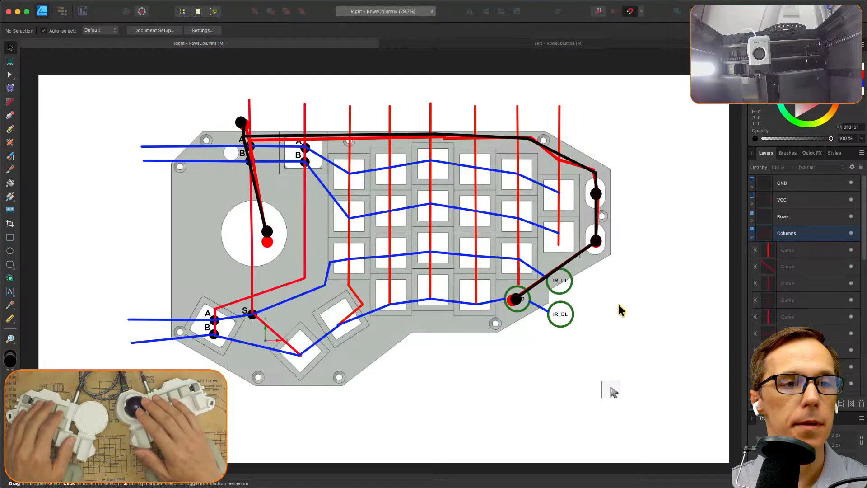
left_click(562, 44)
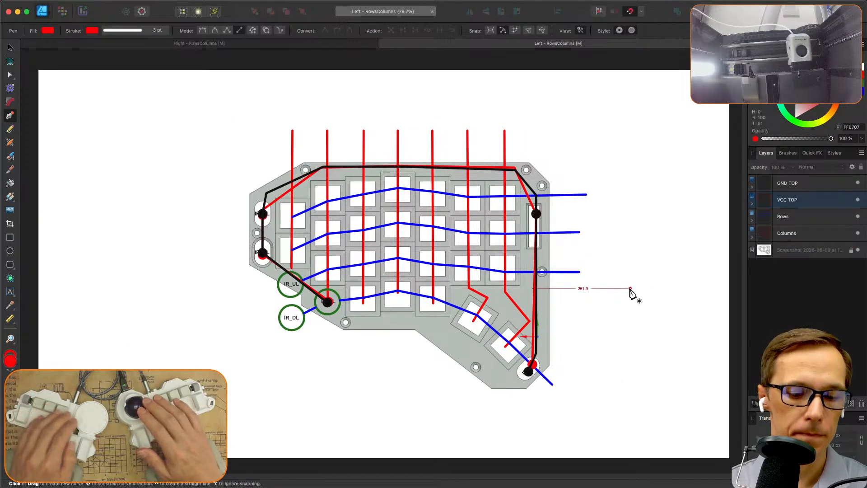
key("super+1")
key("super+equal")
key("super+minus")
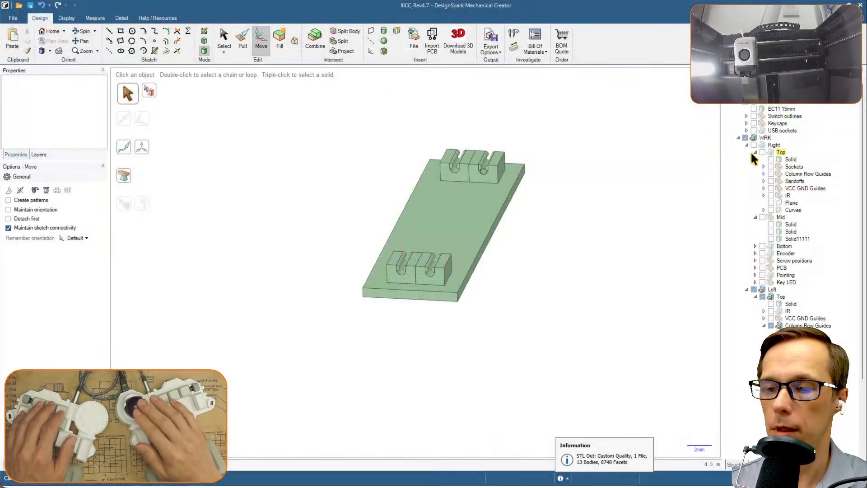
Back in DesignSpark Mechanical, collapse and hide the Left component and show the Bottom component of the Right half.
left_click(748, 290)
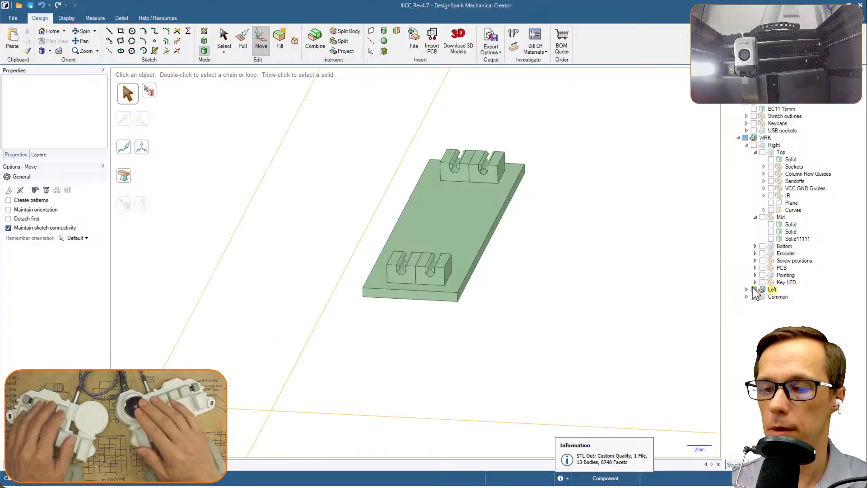
left_click(754, 289)
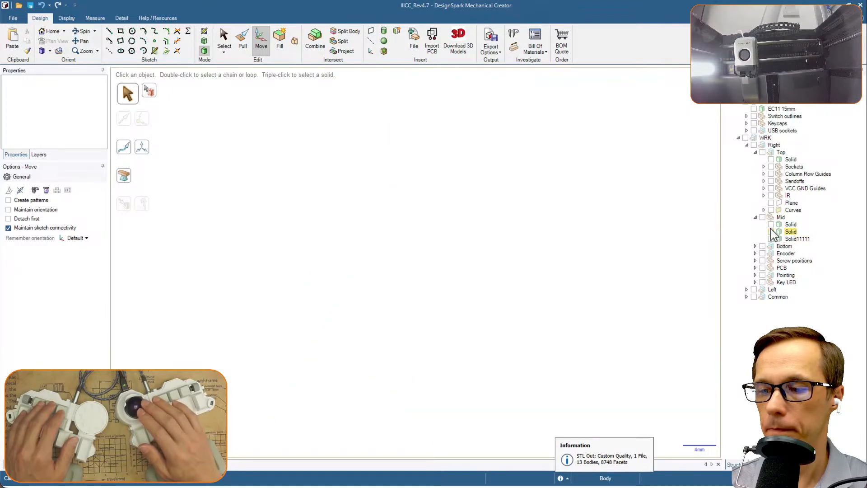
left_click(755, 246)
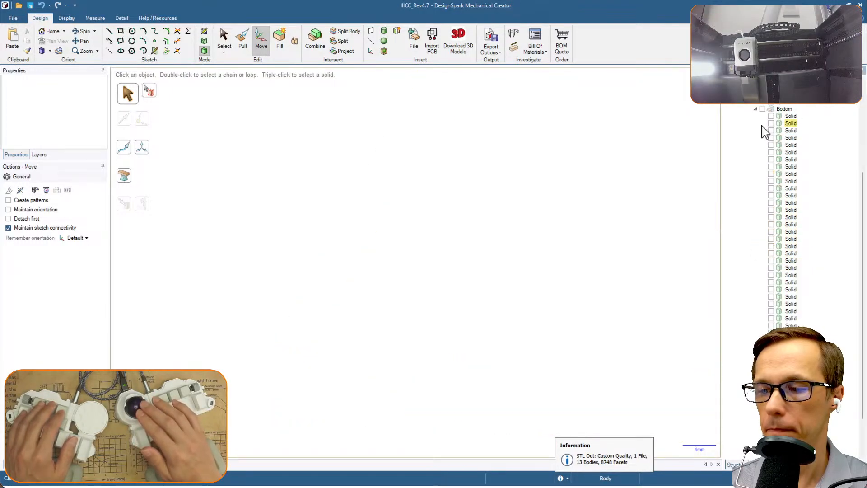
left_click(762, 109)
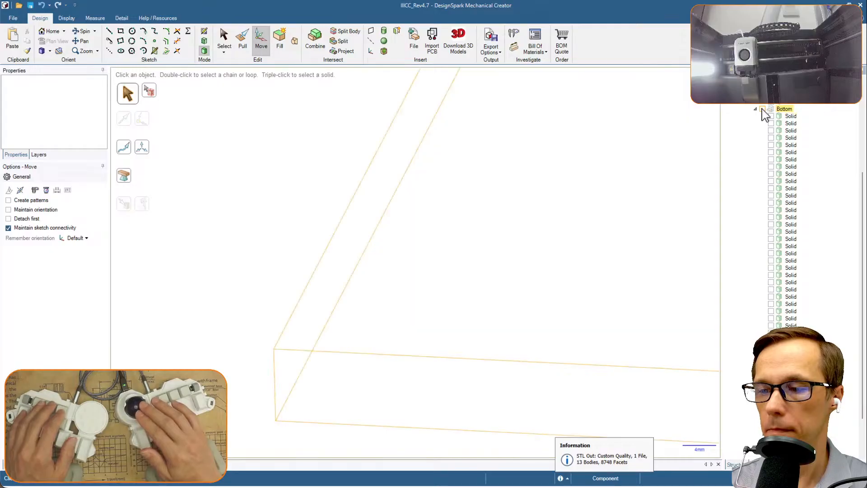
Examine the right half's bottom plate in a view straight onto its large flat face.
middle_click_drag(541, 175, 370, 280, "shift")
middle_click_drag(561, 225, 552, 250)
left_click(572, 153)
key("v")
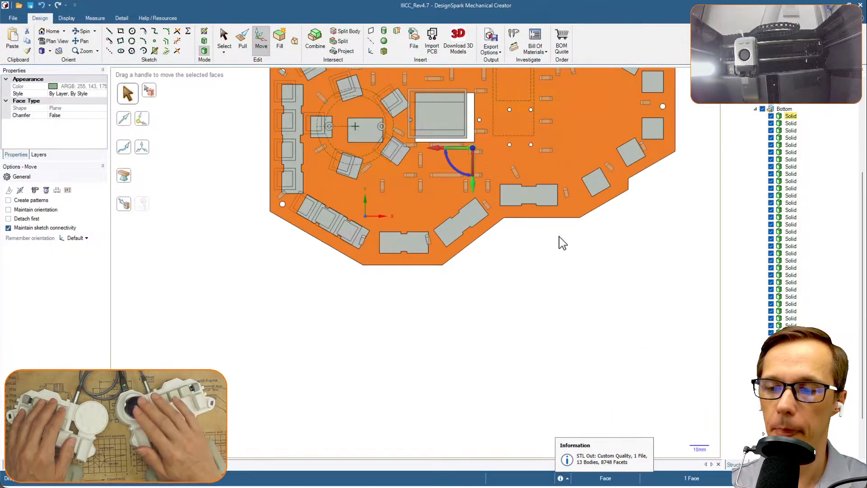
left_click(539, 220)
middle_click_drag(505, 200, 547, 279, "shift")
scroll(477, 245, "up", 2)
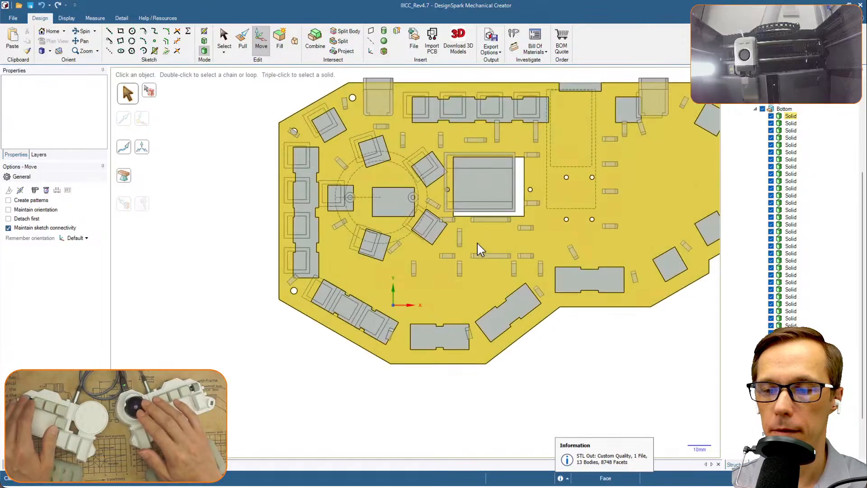
Examine the wire guides spread across the right half's bottom plate in straight-on and tilted views.
middle_click_drag(580, 207, 579, 258, "shift")
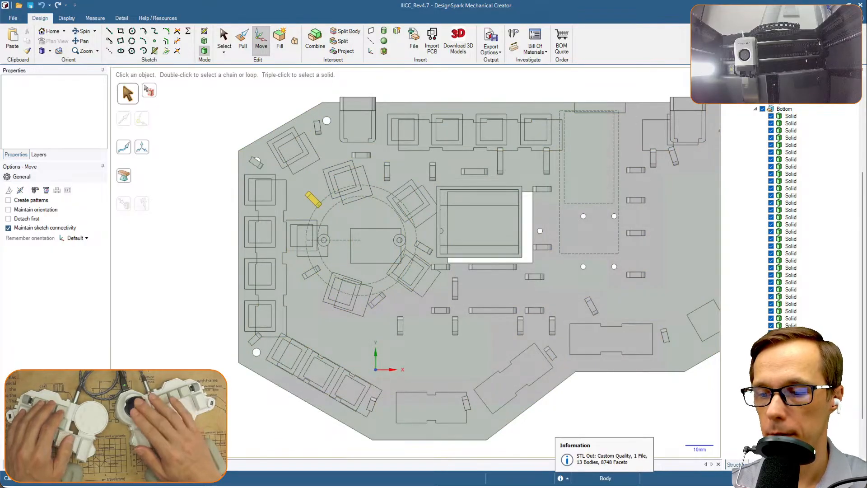
middle_click_drag(664, 404, 650, 398, "shift")
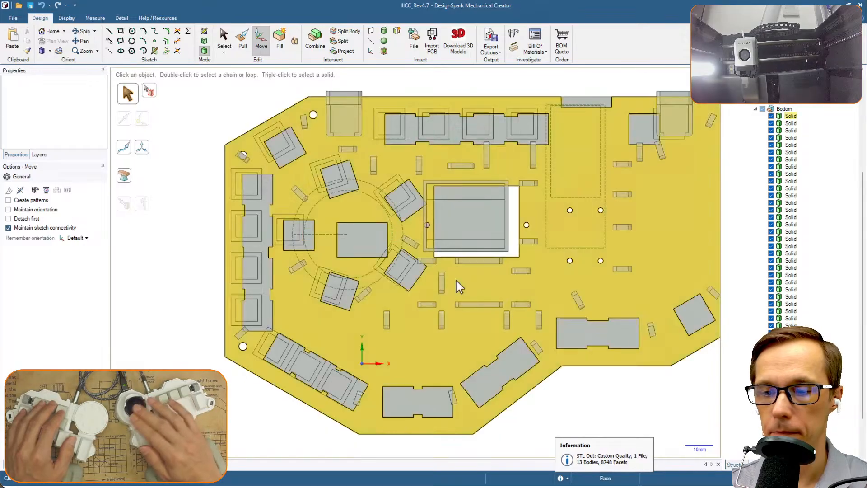
middle_click_drag(646, 365, 607, 347, "ctrl")
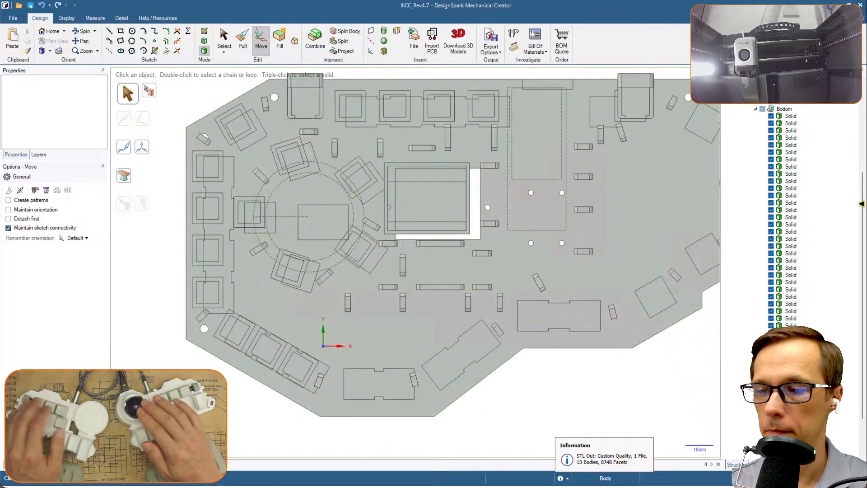
scroll(791, 229, "up", 6)
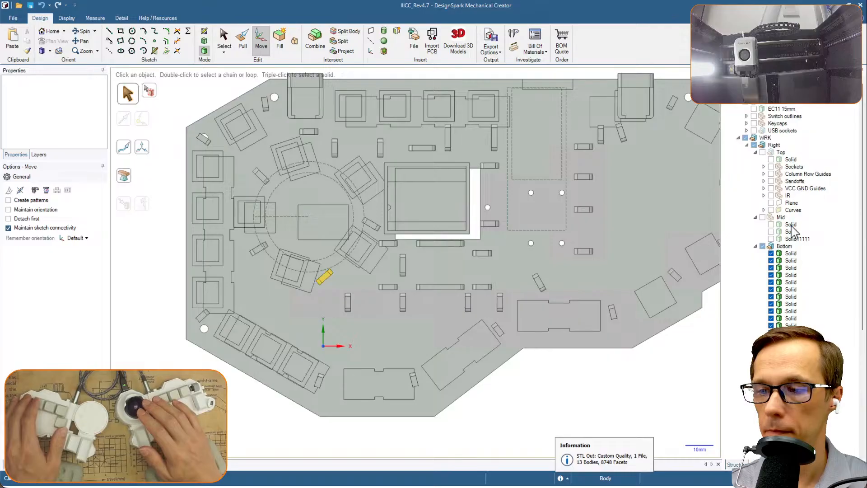
scroll(737, 132, "down", 1)
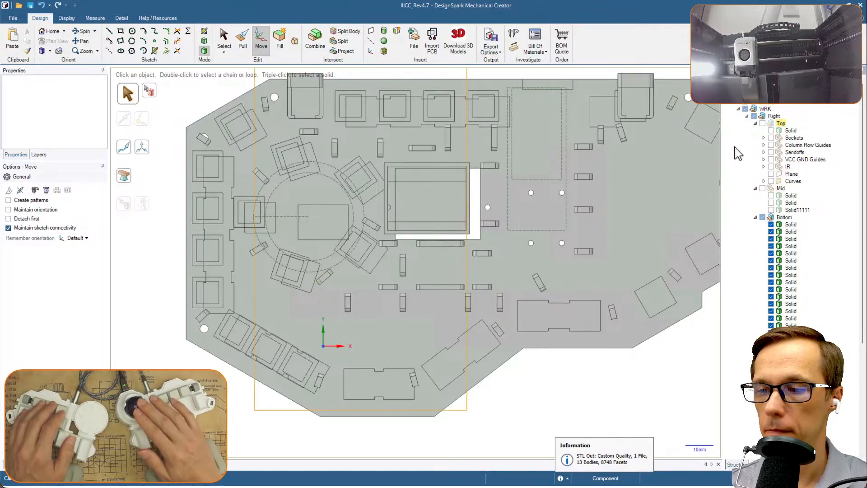
scroll(803, 207, "down", 5)
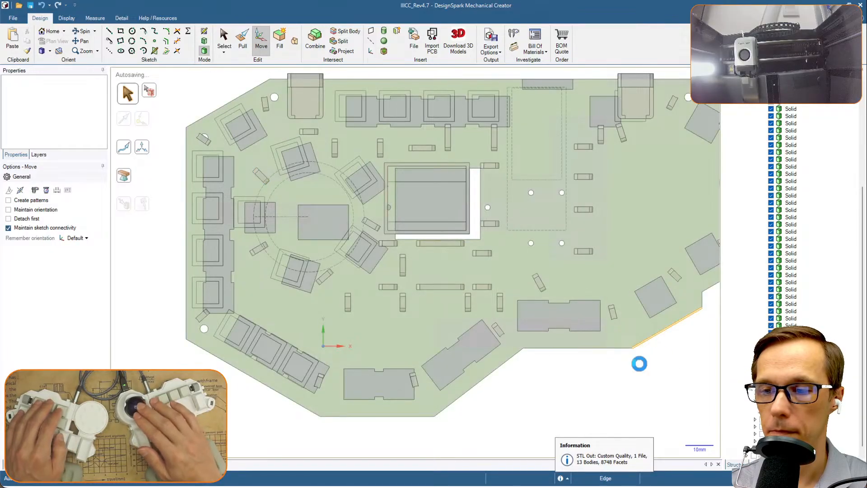
middle_click_drag(658, 345, 665, 295)
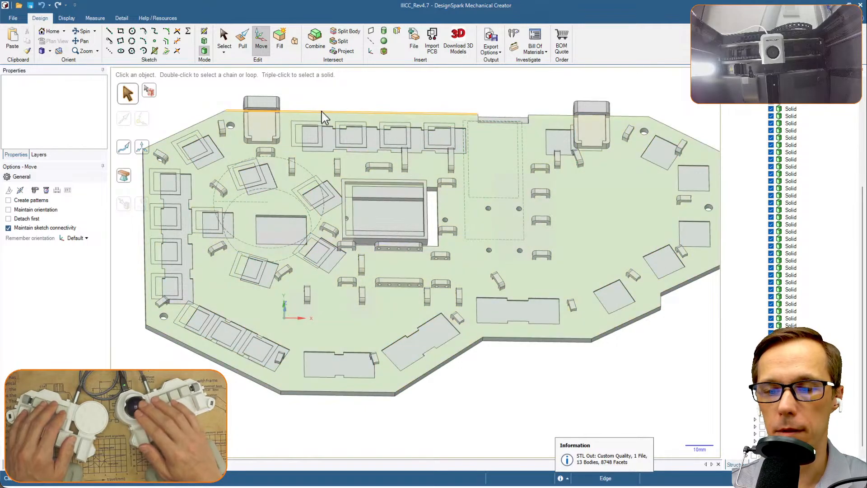
scroll(259, 125, "up", 5)
scroll(265, 123, "down", 5)
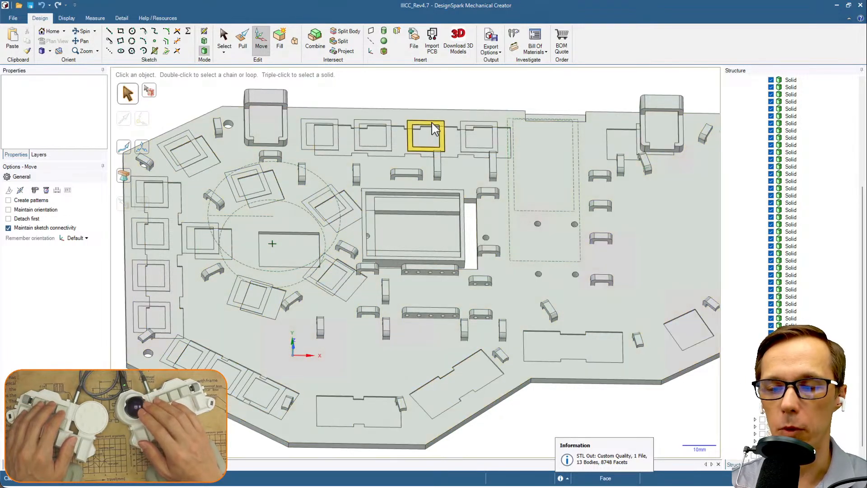
mouse_move(482, 97)
middle_mouse_down()
mouse_move(507, 98)
mouse_move(466, 175)
middle_mouse_up()
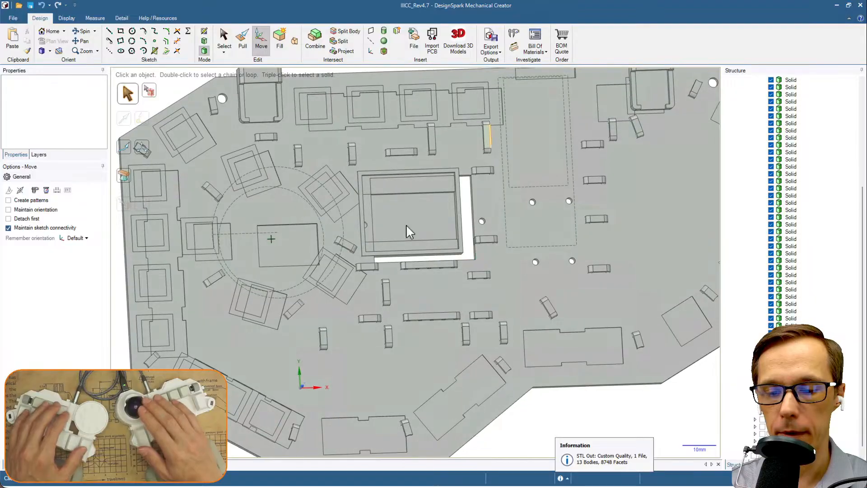
Hide the square switch outlines over the bottom plate and view the whole plate straight onto its large face.
left_click(287, 415)
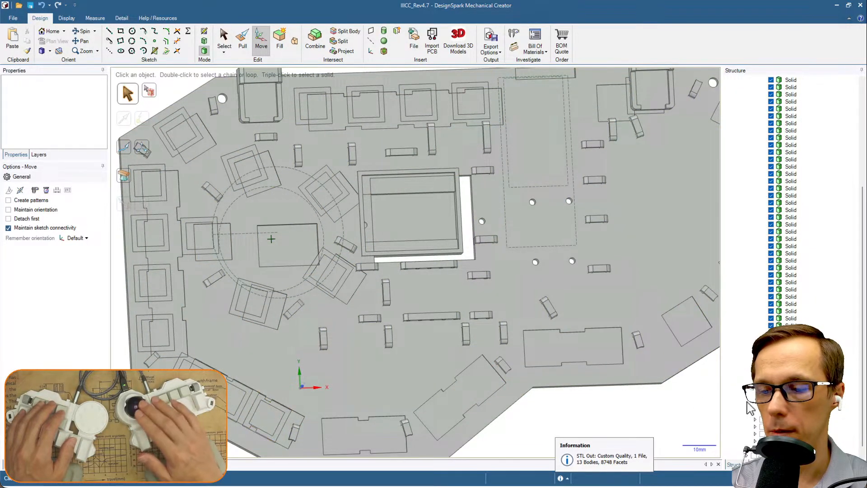
left_click(763, 412)
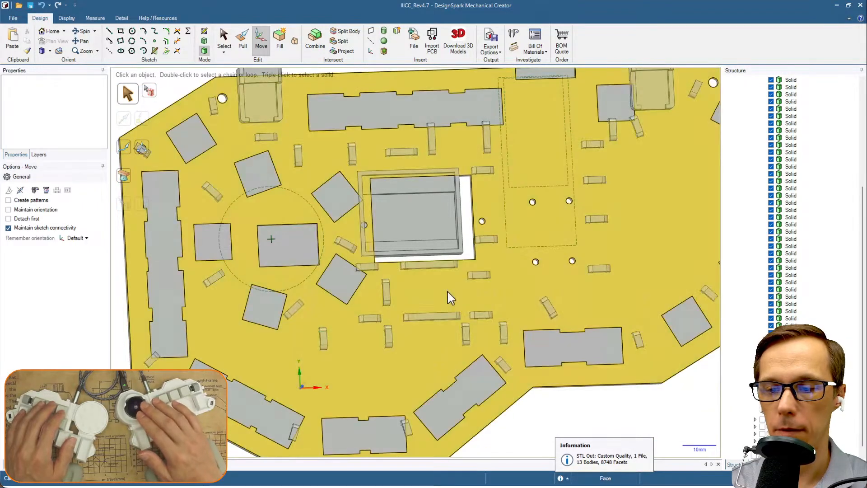
left_click(449, 296)
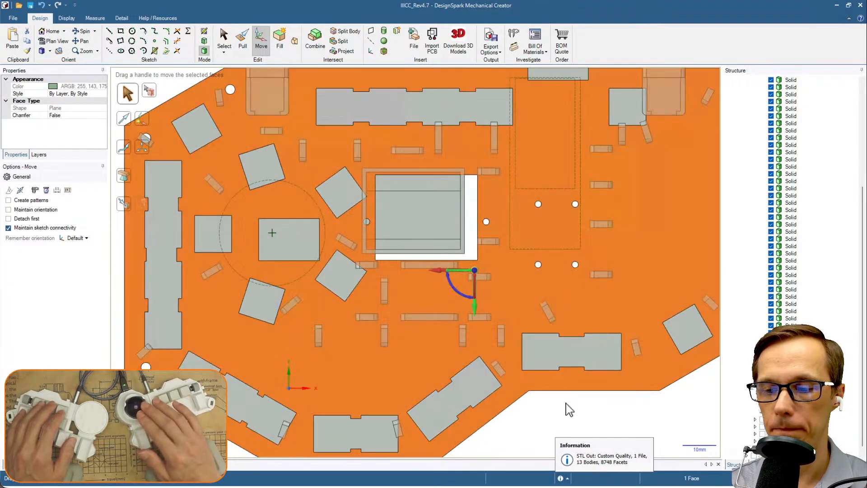
left_click(569, 408)
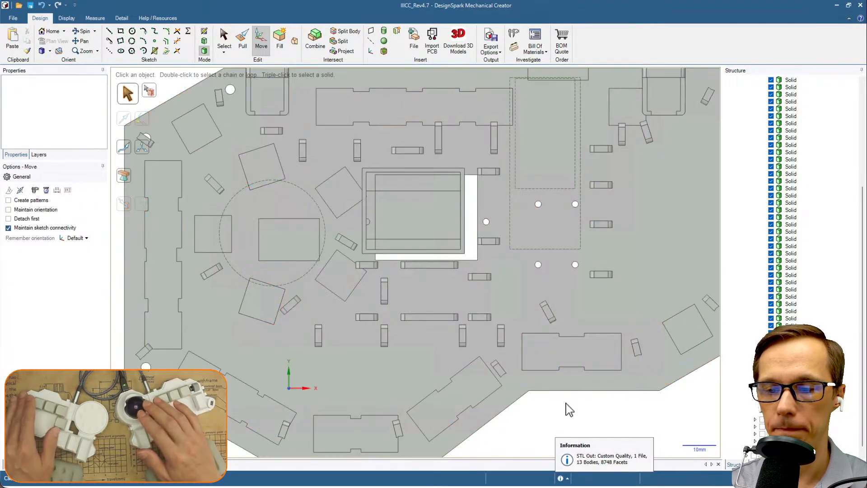
scroll(569, 410, "down", 2)
middle_click_drag(589, 413, 529, 387, "shift")
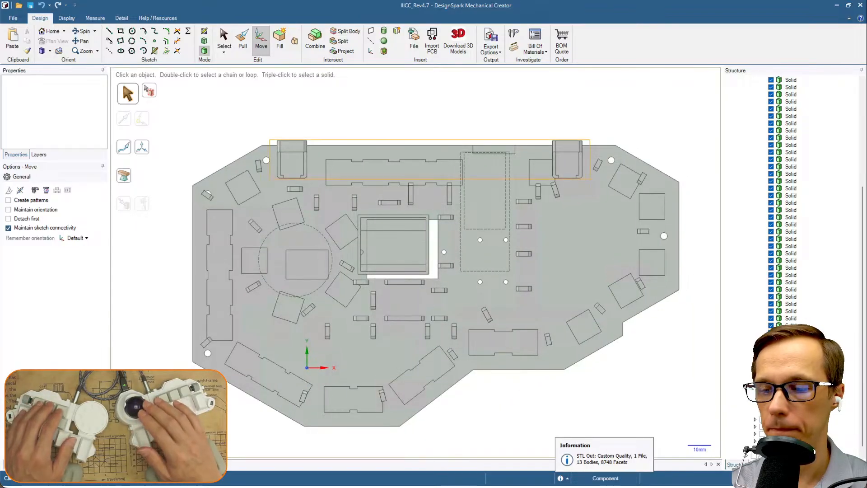
scroll(789, 271, "up", 3)
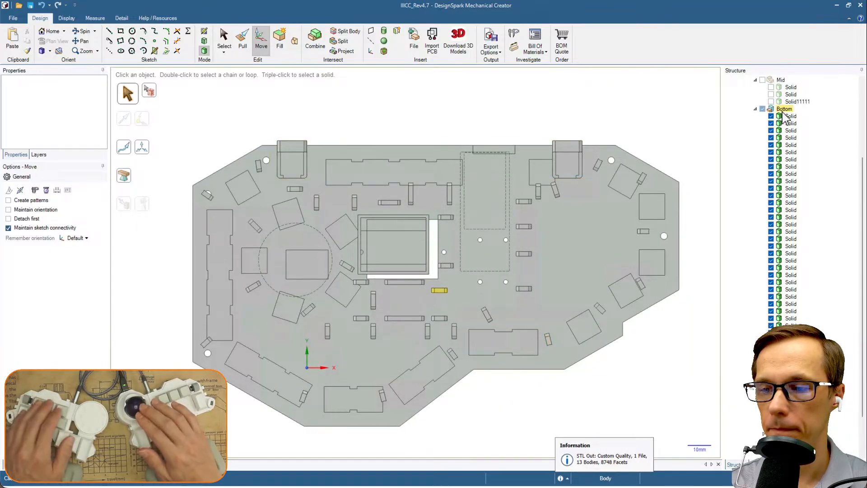
right_click(781, 110)
left_click(812, 148)
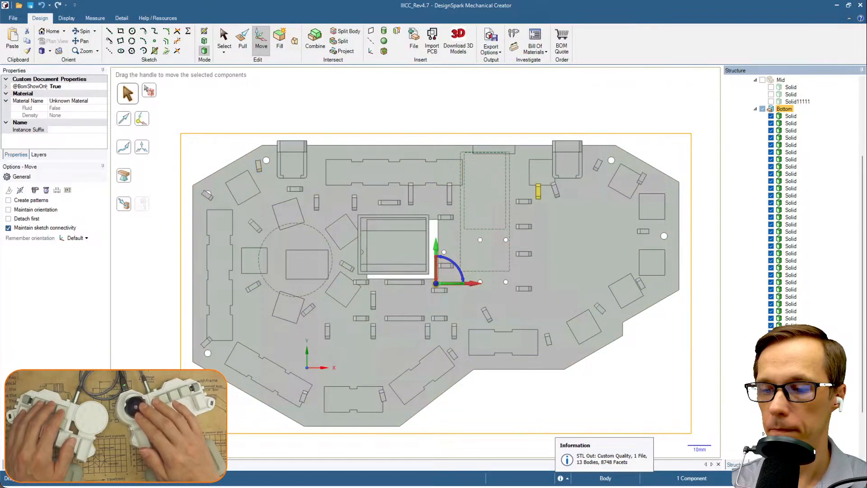
left_click(792, 116)
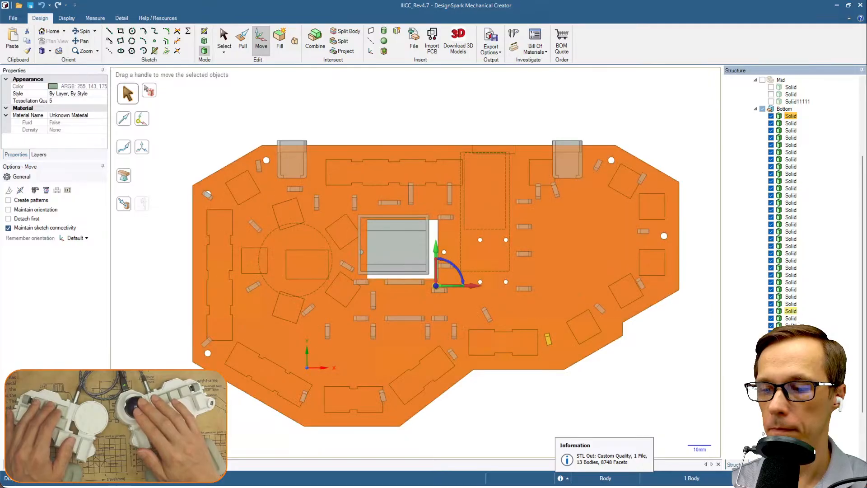
left_click(791, 427, "shift")
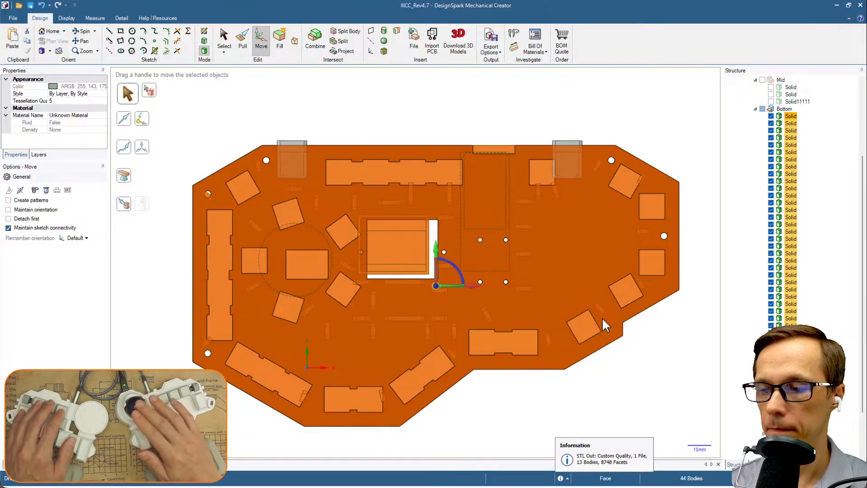
left_click(701, 369)
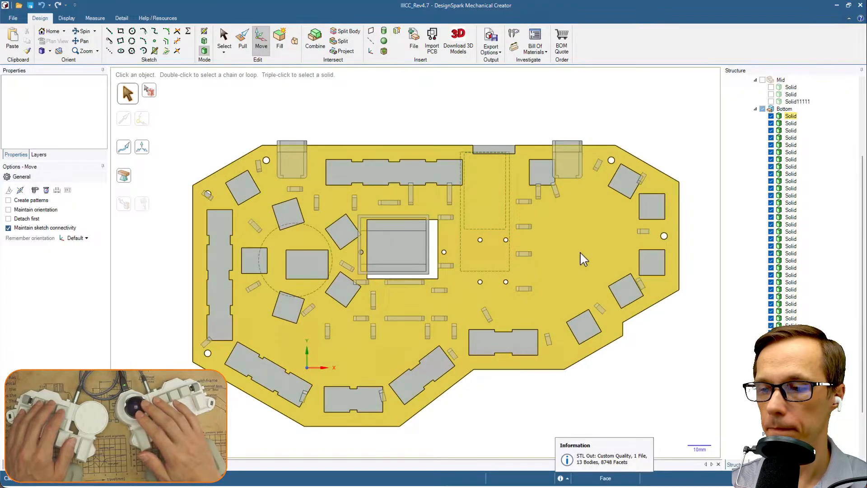
Hide the Bottom component's main plate solid and the rectangular frame solid near its centre.
left_click(771, 116)
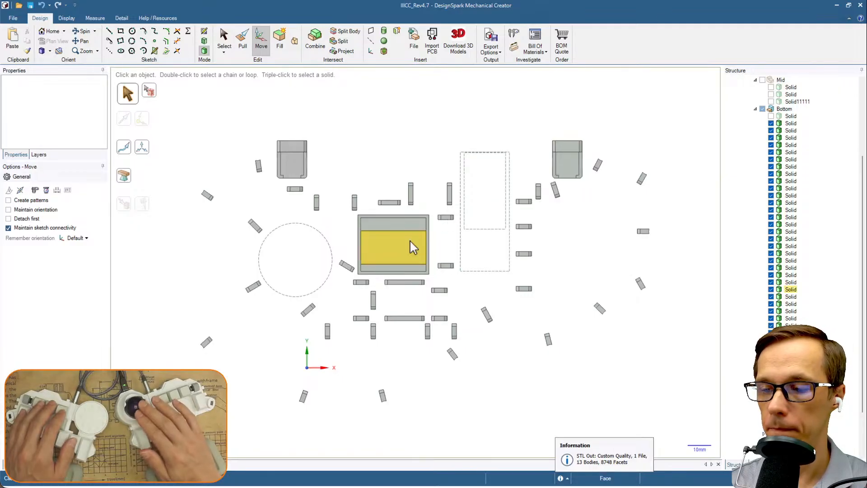
left_click(771, 290)
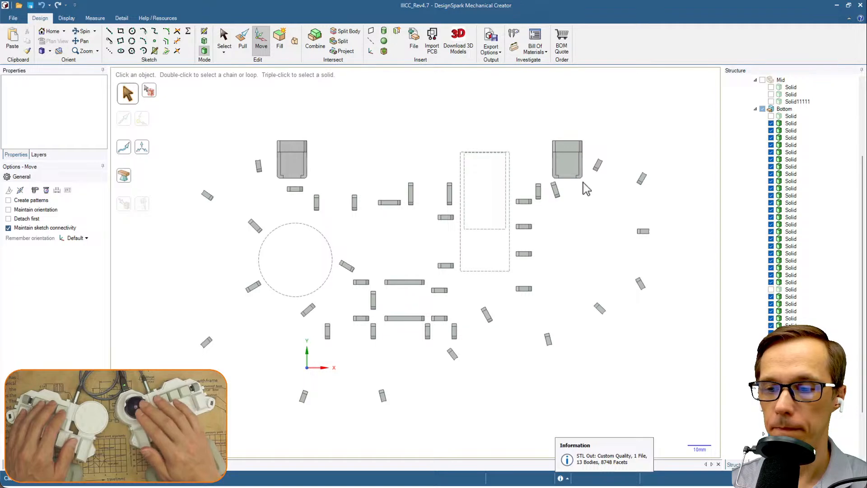
Delete the two USB holder bodies at the plate's upper edge.
left_click(566, 166)
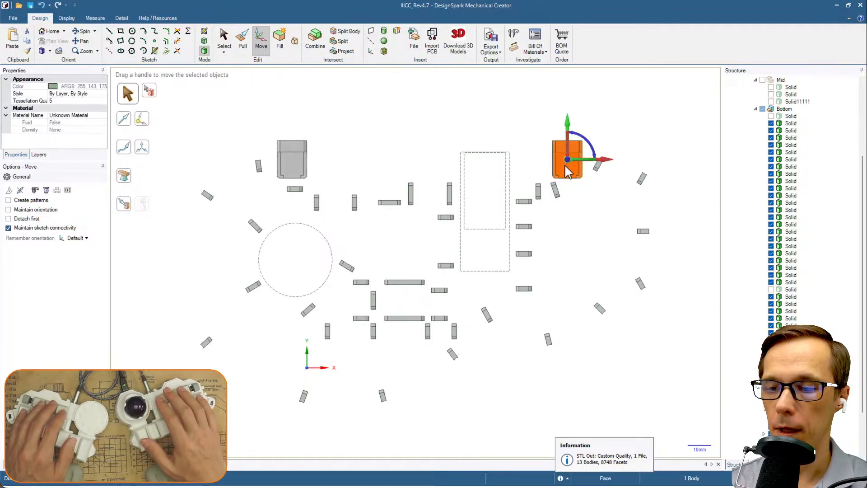
key("Delete")
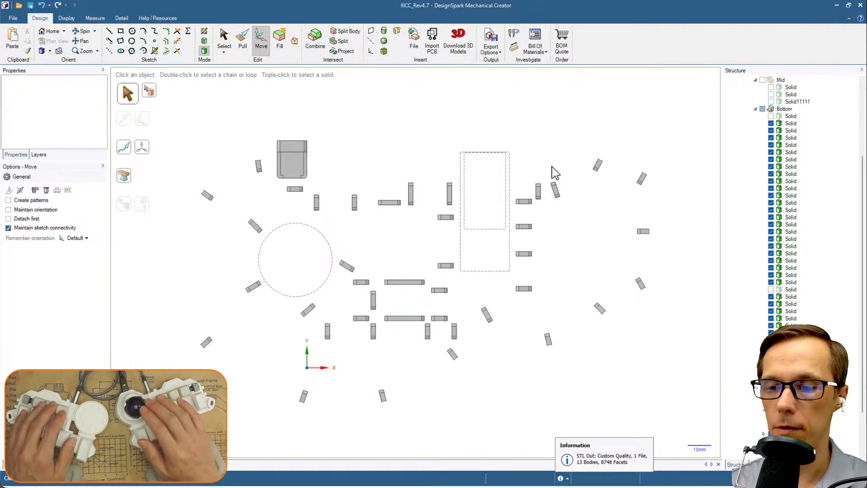
left_click(302, 169)
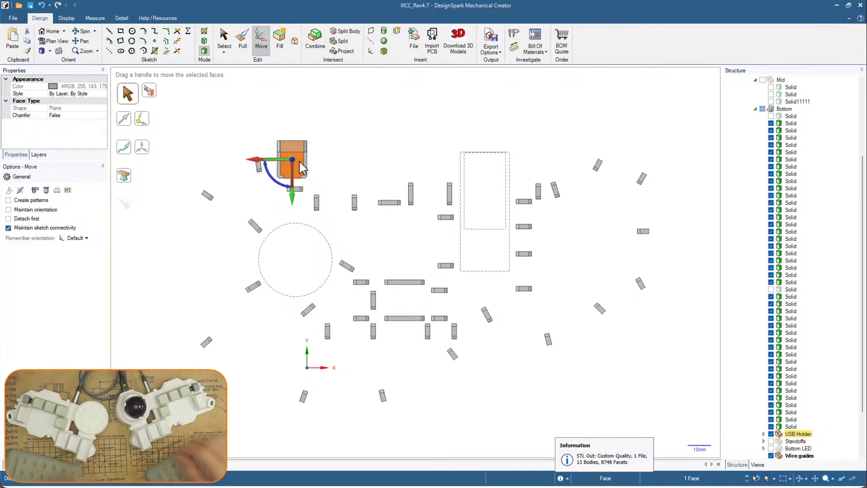
left_click(332, 142)
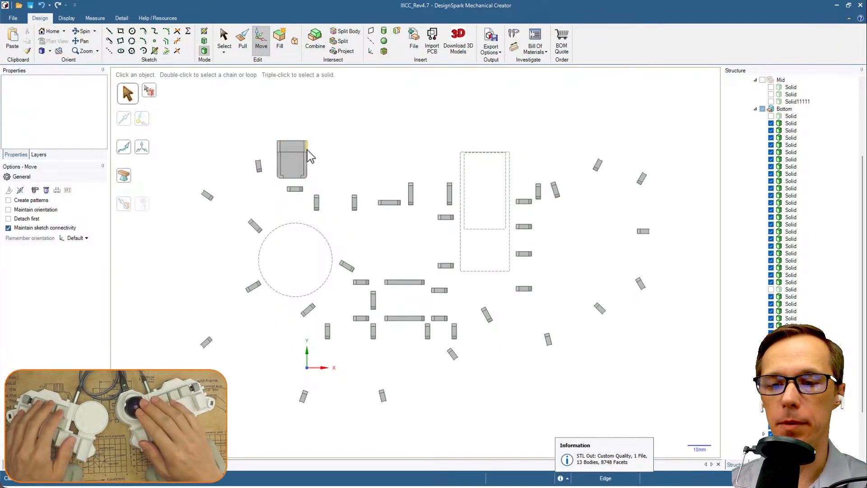
triple_click(300, 148)
key("Delete")
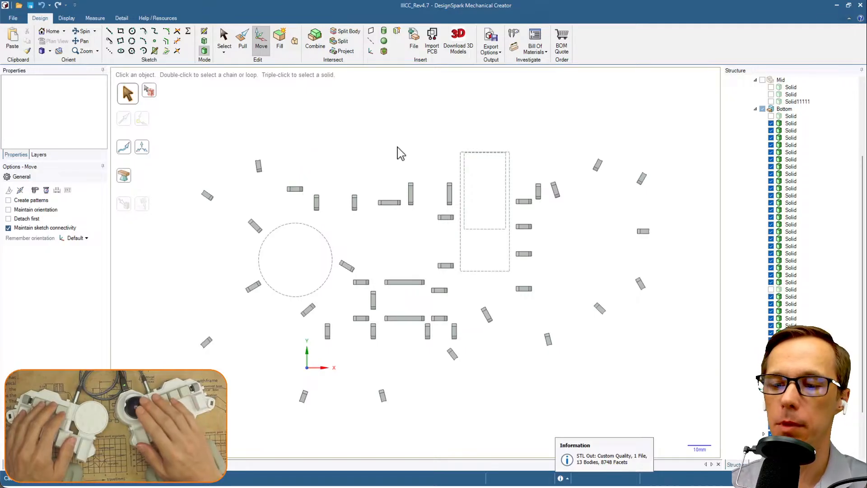
Make the right half's Bottom component the active component.
middle_click_drag(422, 174, 415, 163)
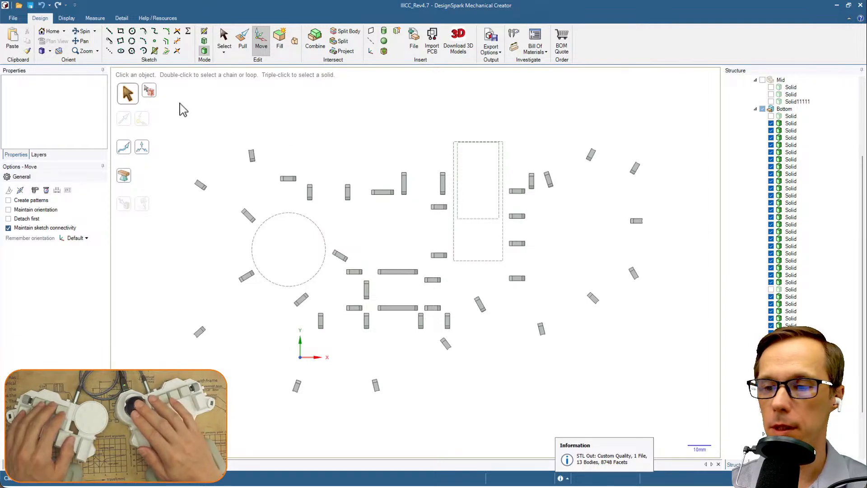
left_click(785, 108)
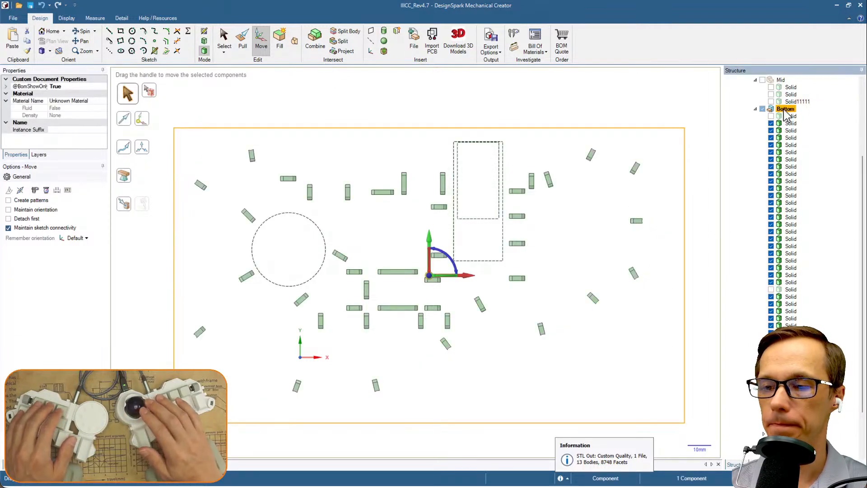
left_click(263, 104)
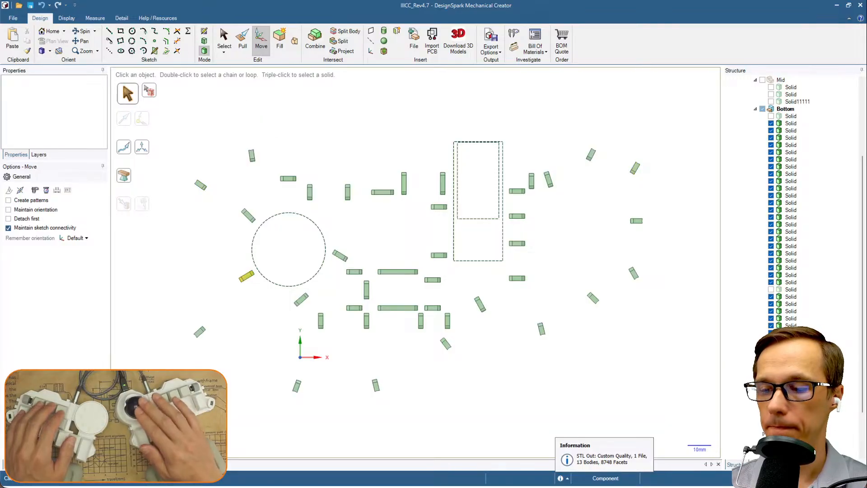
Delete all the small wire guide solids from the Bottom component, keeping the two hidden solids at the head of its list.
scroll(792, 362, "down", 3)
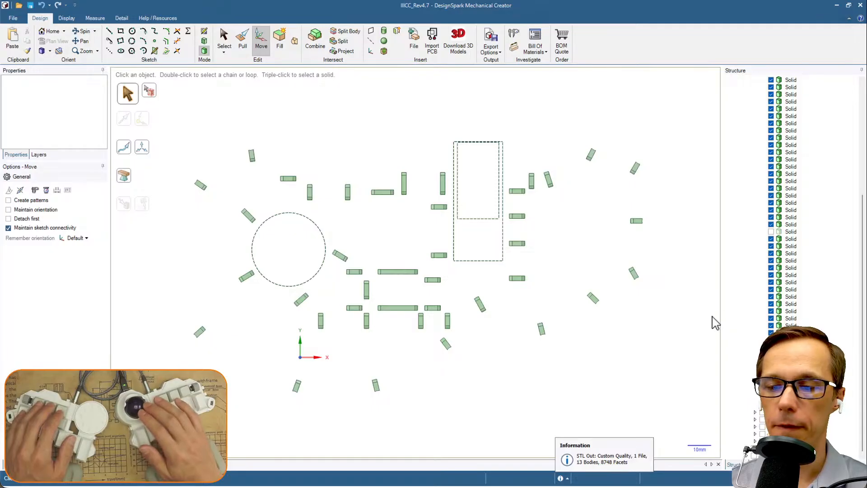
scroll(791, 208, "up", 4)
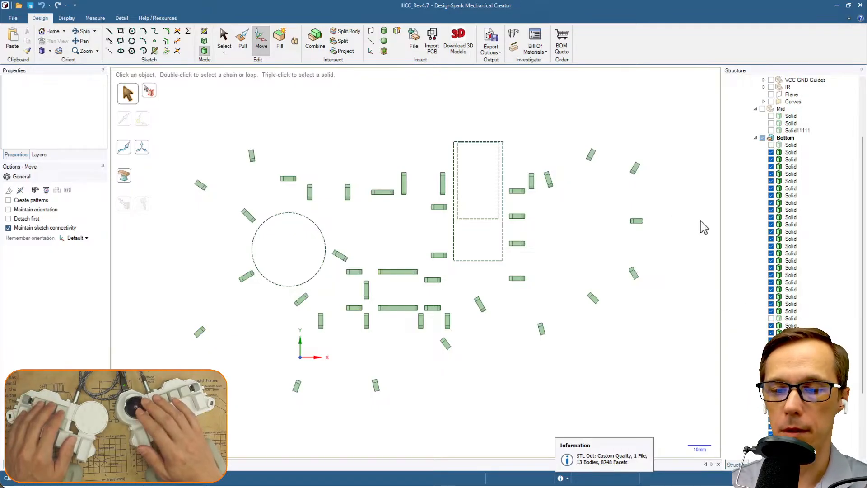
left_click(792, 152)
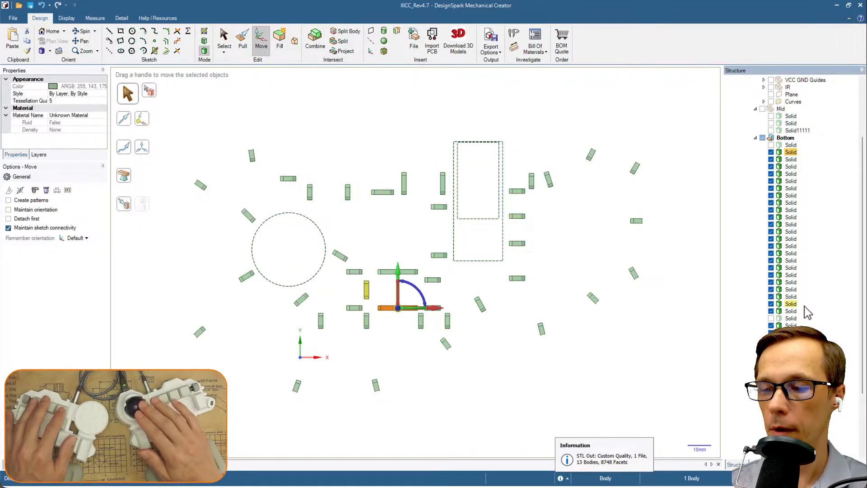
left_click(791, 312, "shift")
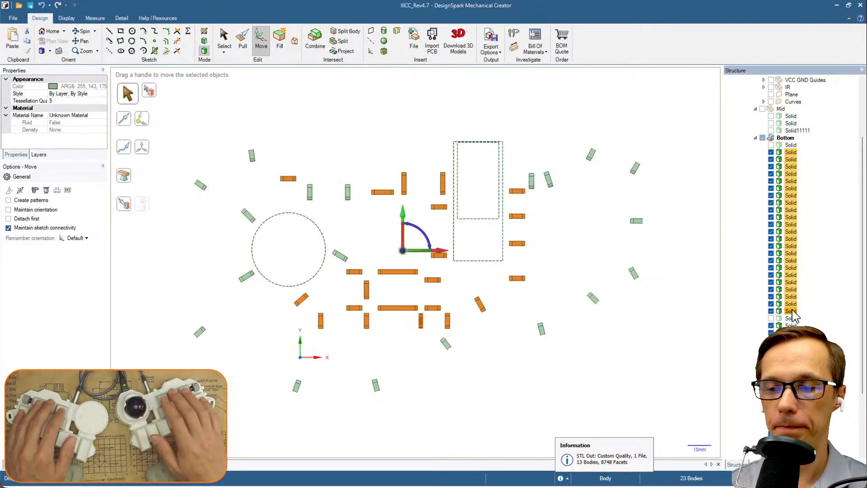
key("Escape")
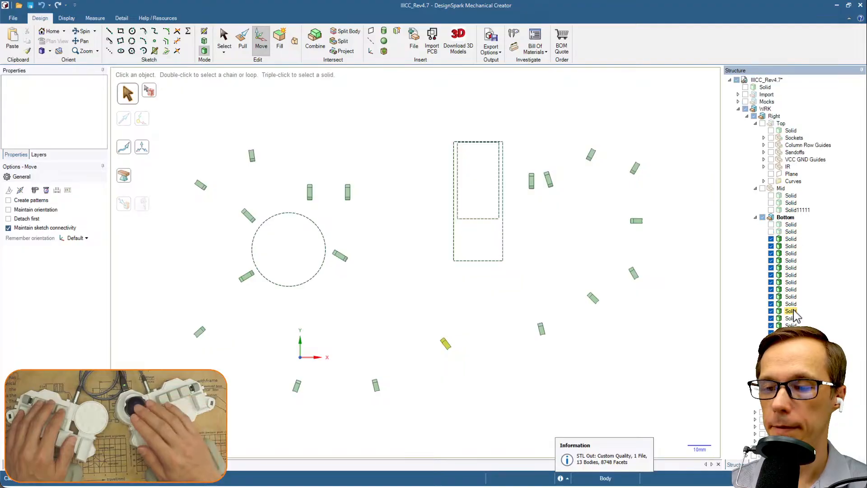
left_click(793, 240)
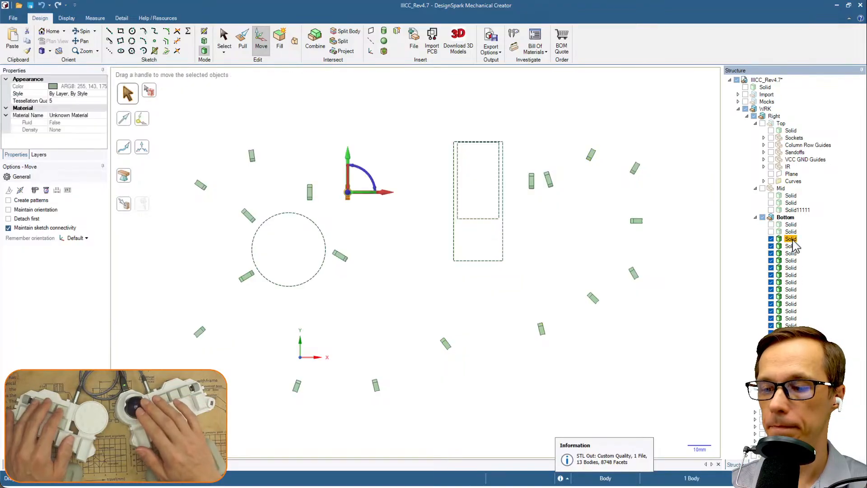
left_click(791, 368, "shift")
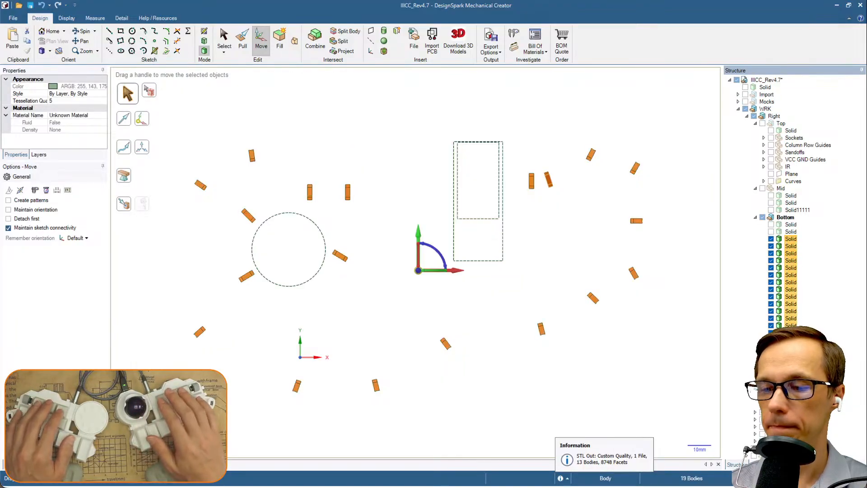
key("Delete")
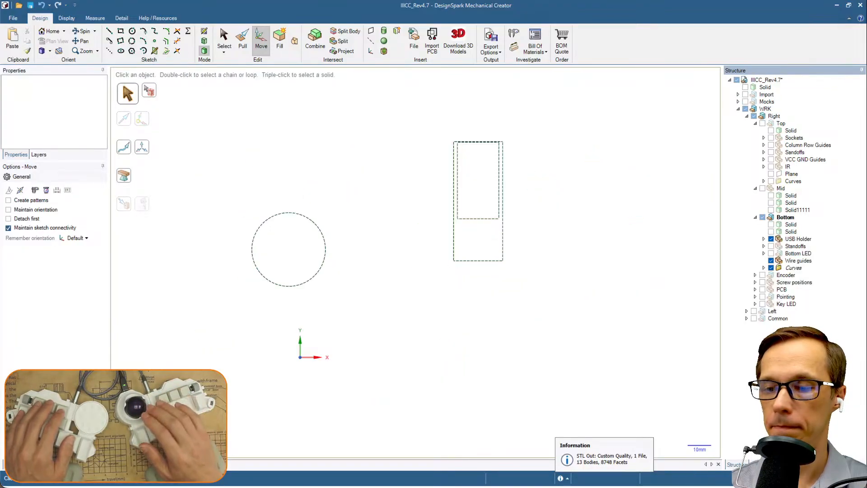
Show the Bottom component's main plate solid and the rectangular frame solid near its centre again.
left_click(772, 224)
left_click(772, 232)
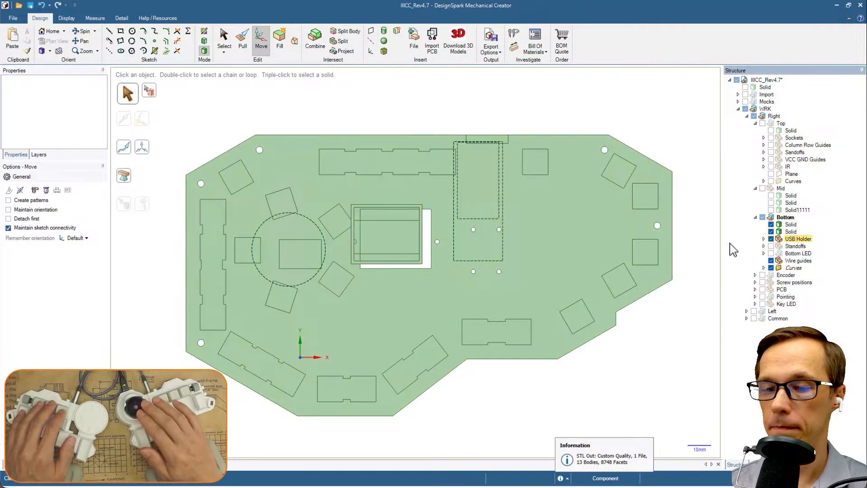
scroll(438, 287, "up", 3)
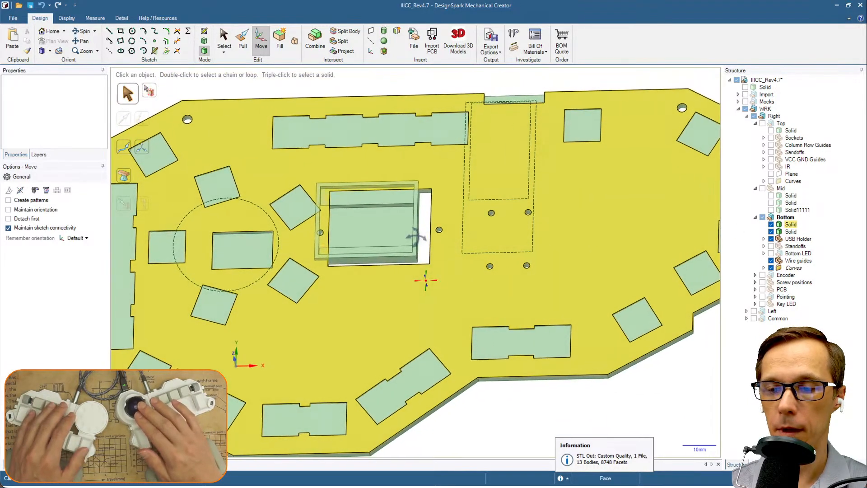
left_click(376, 229)
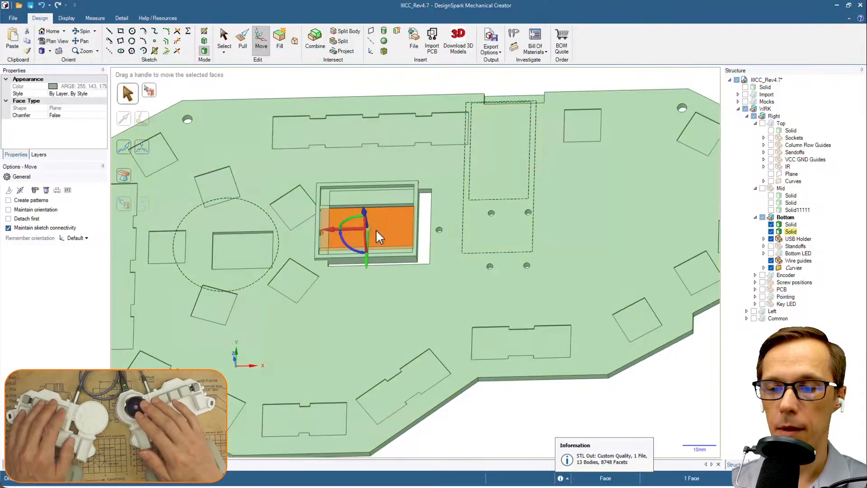
left_click(406, 218)
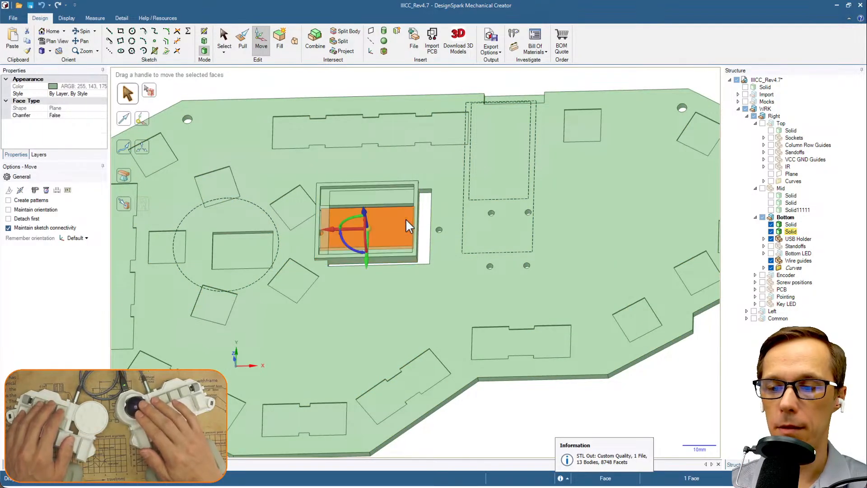
key("Escape")
scroll(427, 231, "up", 3)
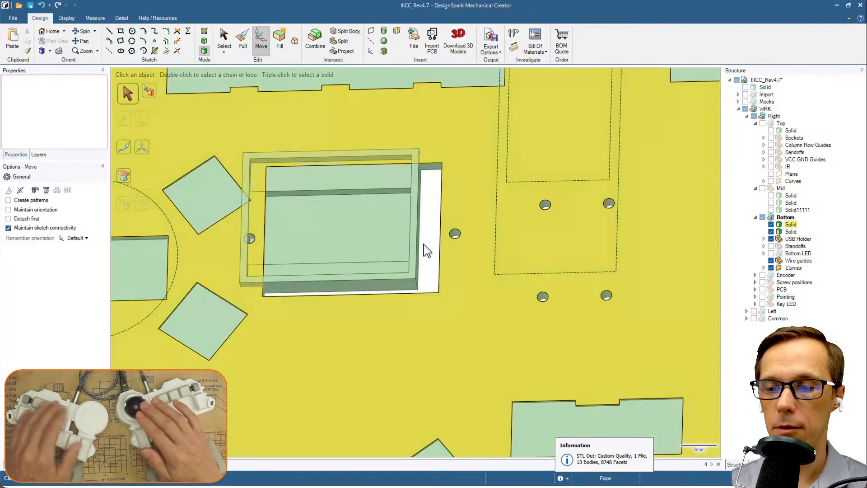
Move the rectangular frame solid along X with Up To, aligning its right side face with the right edge of the plate's rectangular cutout.
triple_click(392, 218)
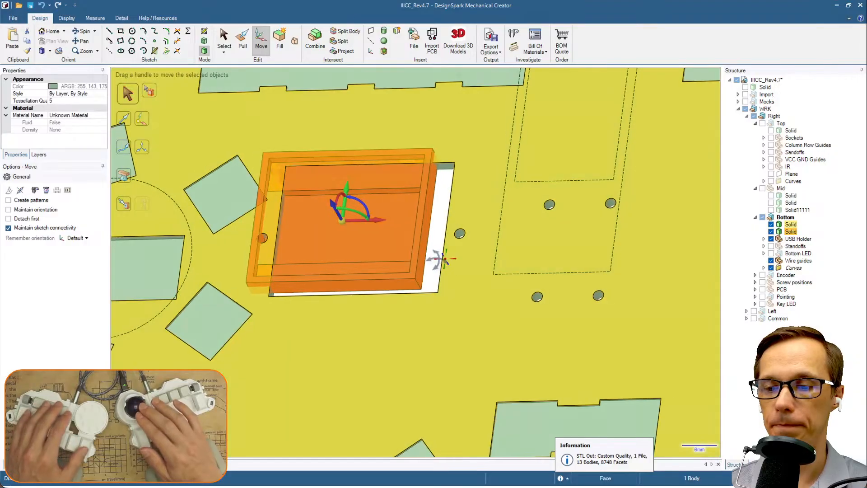
left_click(430, 208, "alt")
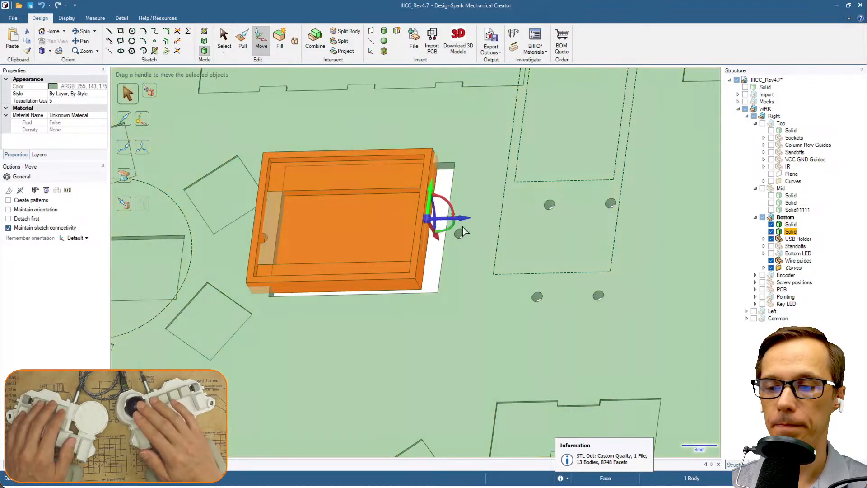
left_click(466, 219)
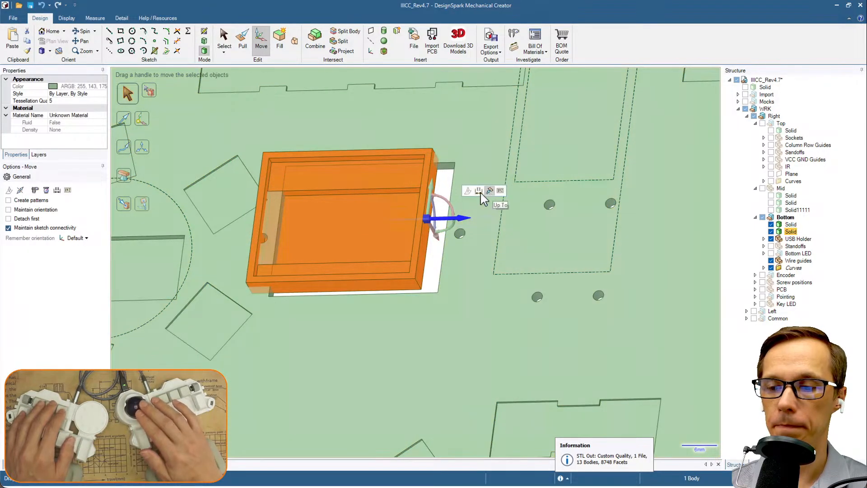
key("u")
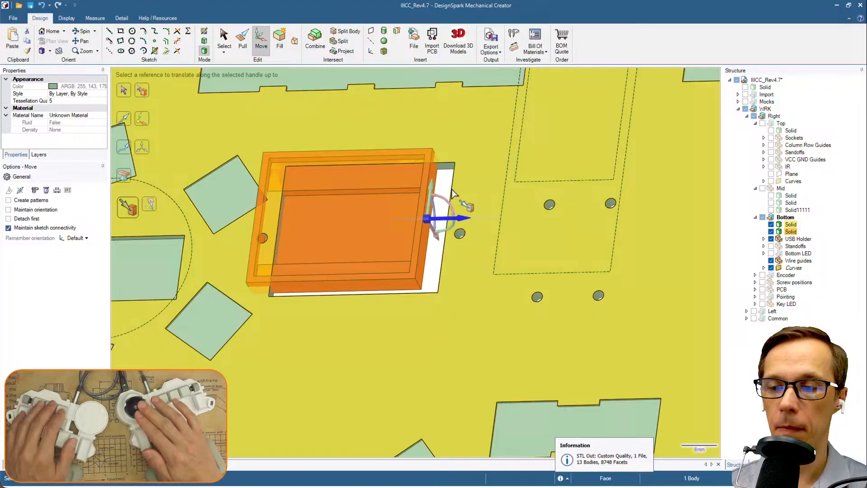
left_click(451, 189)
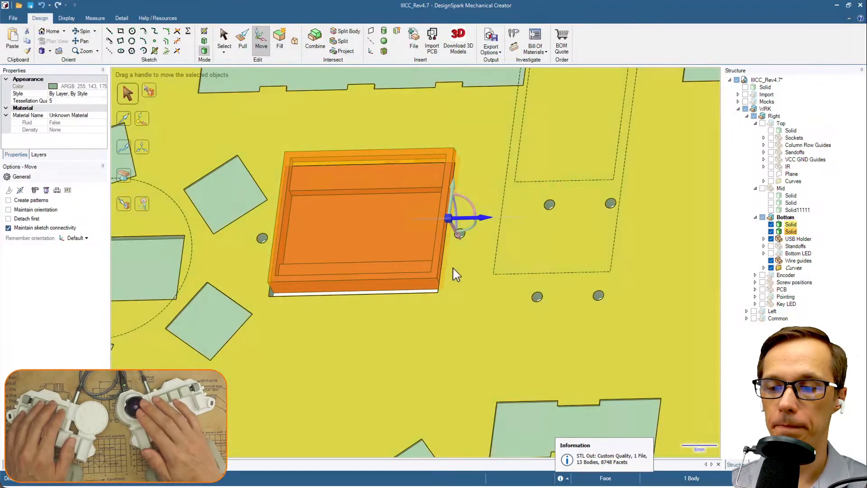
Move the rectangular frame solid along Y with Up To, aligning its lower side face with the lower edge of the plate's rectangular cutout.
left_click(411, 286, "alt")
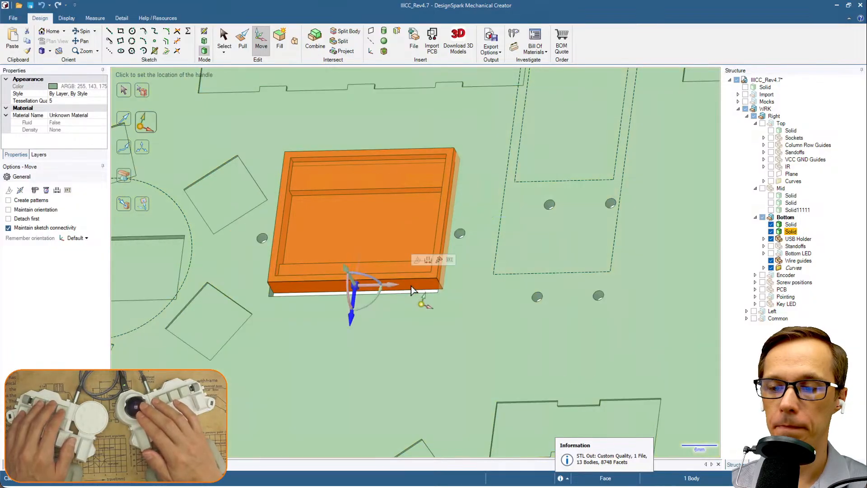
left_click(352, 316)
key("u")
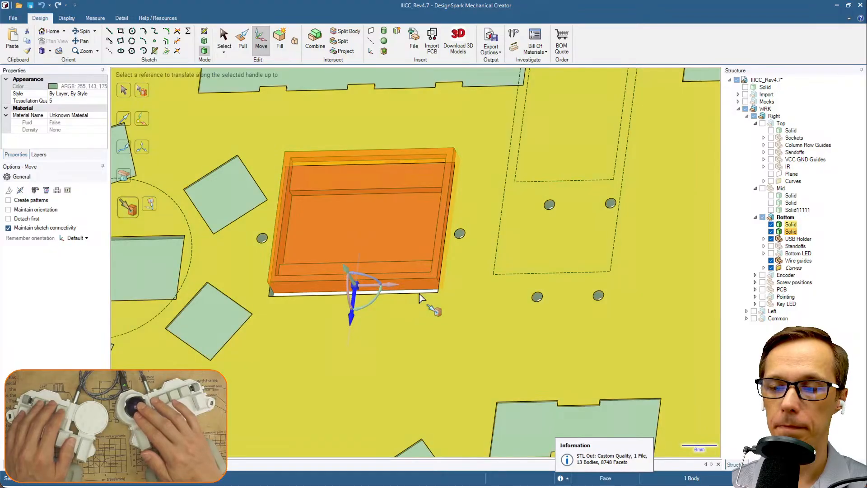
left_click(420, 292)
scroll(421, 291, "down", 5)
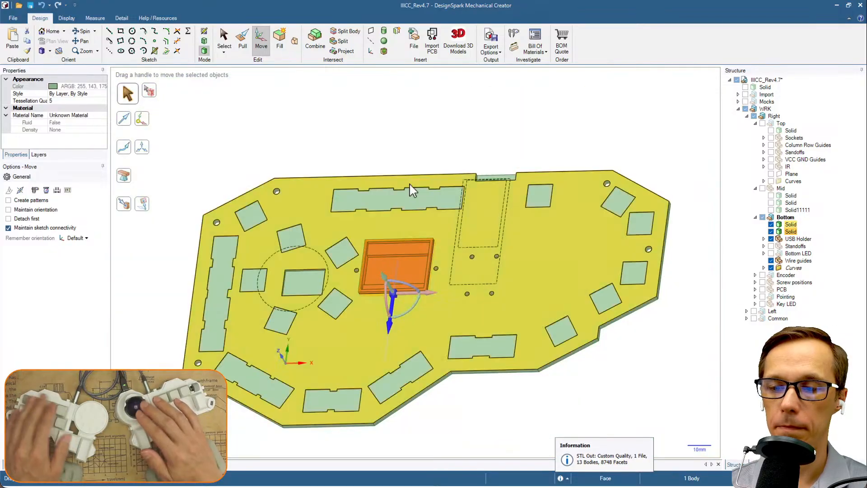
left_click(421, 169)
middle_click_drag(421, 176, 462, 178)
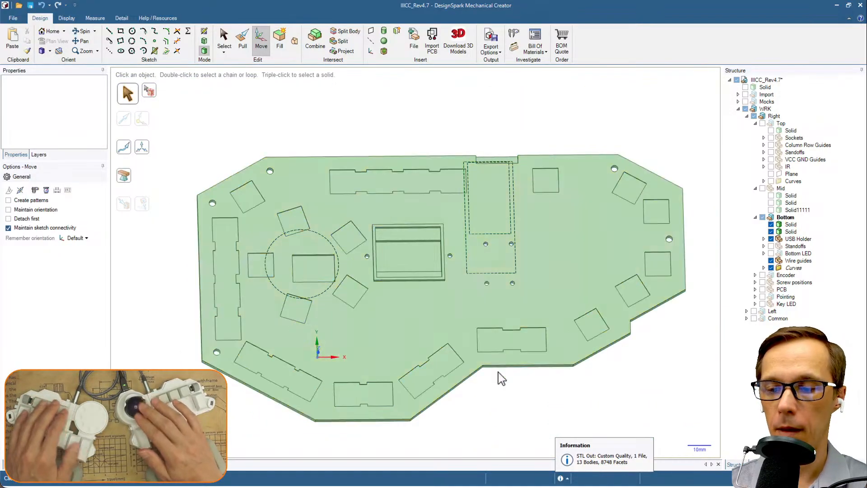
View the bottom plate straight onto its large face with nothing selected.
left_click(417, 322)
key("v")
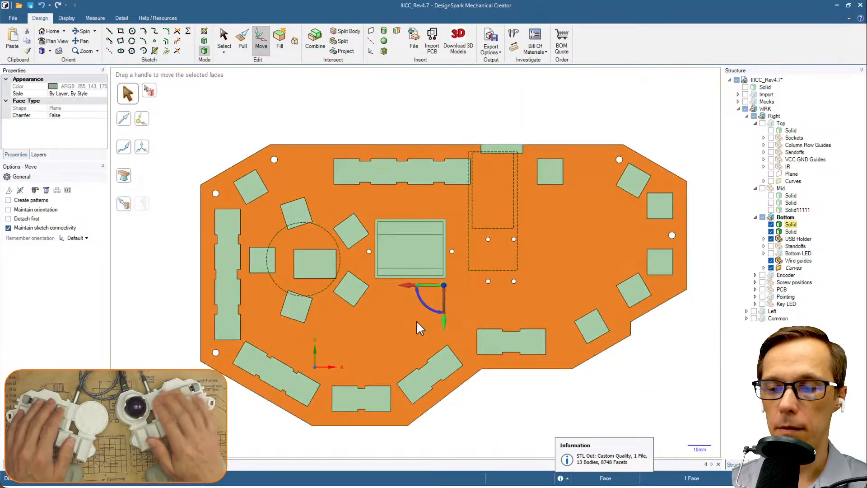
left_click(477, 398)
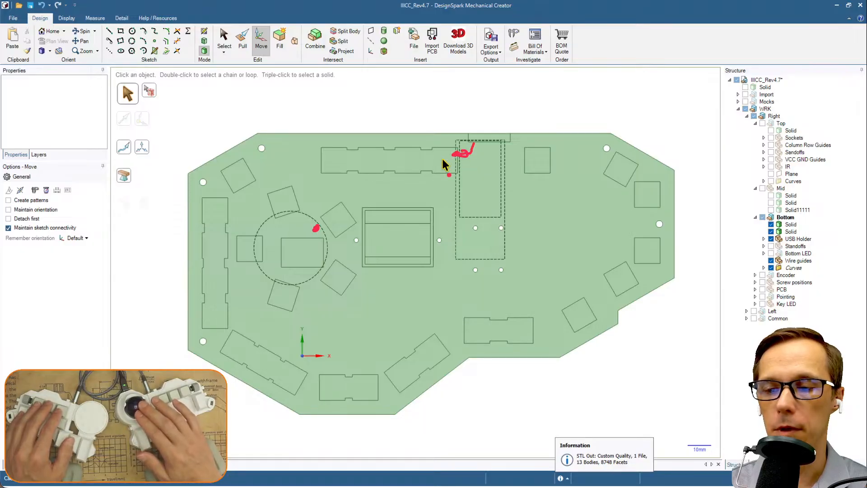
Annotate the plate view with a red and a purple wire route running around the perimeter through the outer recesses.
mouse_move(322, 154)
left_mouse_down()
mouse_move(256, 158)
mouse_move(212, 186)
mouse_move(209, 338)
mouse_move(282, 394)
mouse_move(409, 383)
left_mouse_up()
mouse_move(440, 356)
left_mouse_down()
mouse_move(610, 302)
mouse_move(661, 253)
mouse_move(649, 184)
mouse_move(564, 155)
left_mouse_up()
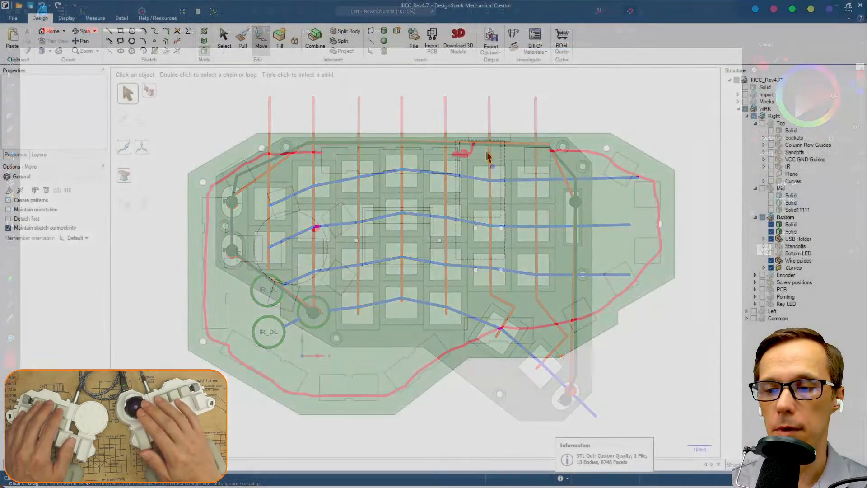
mouse_move(479, 156)
left_mouse_down()
mouse_move(243, 174)
mouse_move(207, 219)
mouse_move(220, 322)
mouse_move(232, 338)
mouse_move(329, 383)
left_mouse_up()
left_click_drag(472, 336, 566, 322)
mouse_move(616, 281)
left_mouse_down()
mouse_move(652, 209)
mouse_move(646, 191)
mouse_move(584, 167)
left_mouse_up()
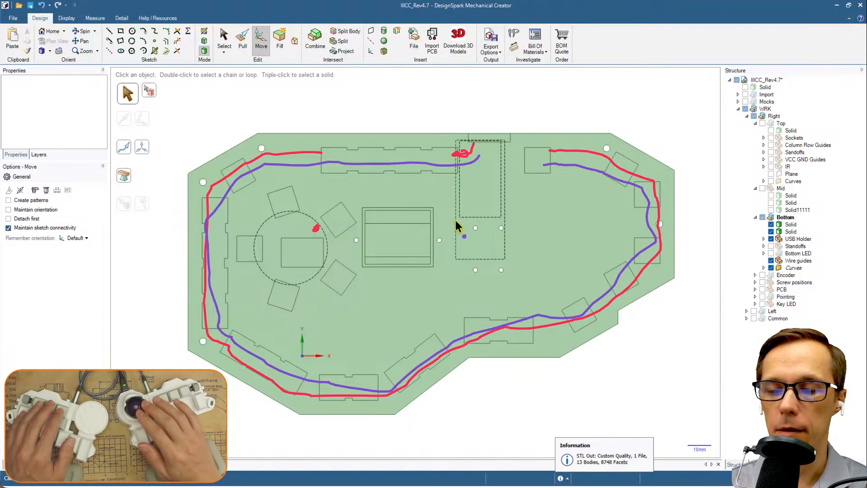
Annotate red and purple branch wires from the upper route to the dashed circle and to the central rectangular frame, and end the annotation.
mouse_move(321, 238)
left_mouse_down()
mouse_move(333, 217)
mouse_move(335, 165)
left_mouse_up()
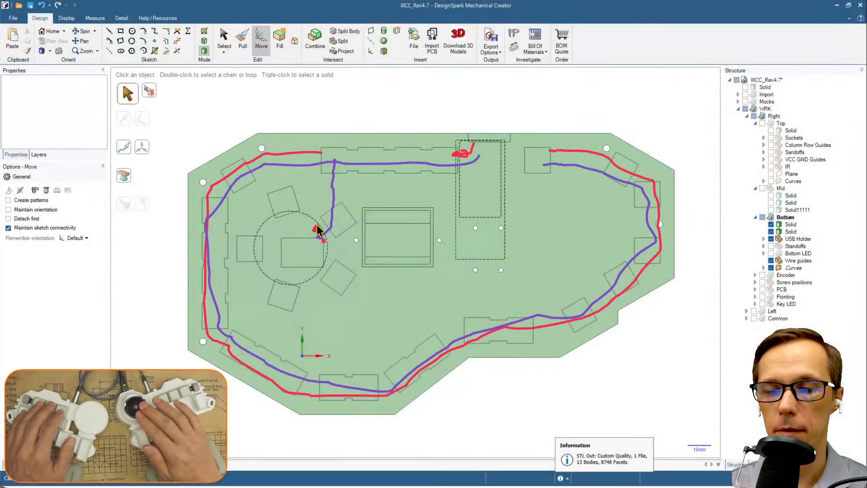
mouse_move(316, 228)
left_mouse_down()
mouse_move(325, 199)
mouse_move(323, 149)
left_mouse_up()
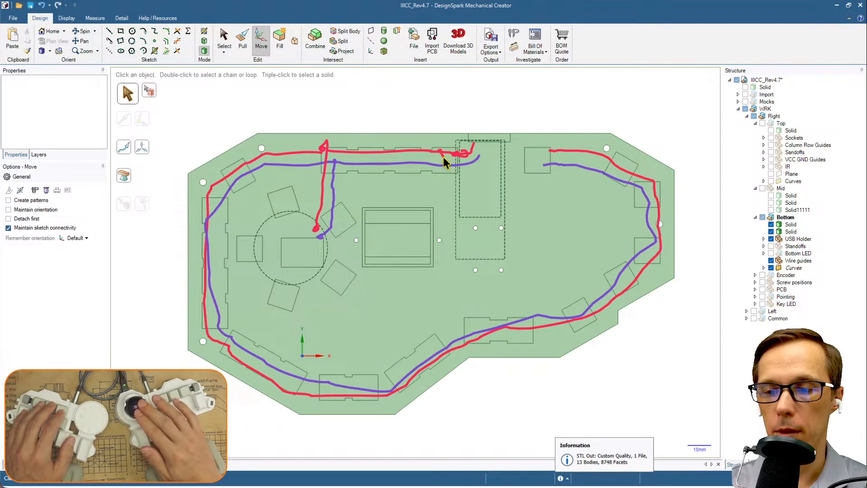
left_click_drag(442, 226, 437, 232)
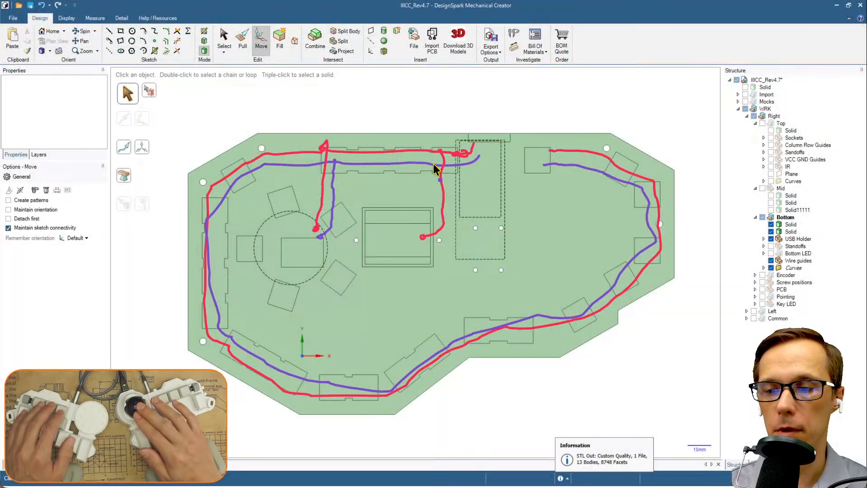
mouse_move(450, 167)
left_mouse_down()
mouse_move(446, 236)
mouse_move(424, 250)
left_mouse_up()
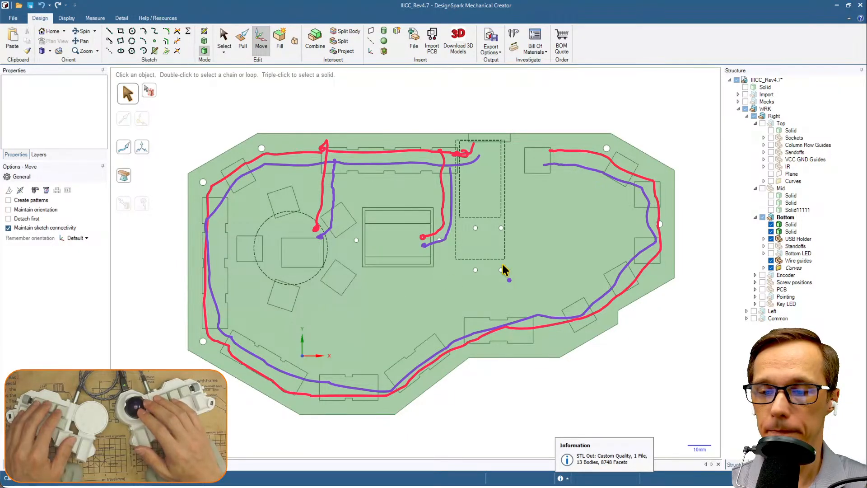
key("Escape")
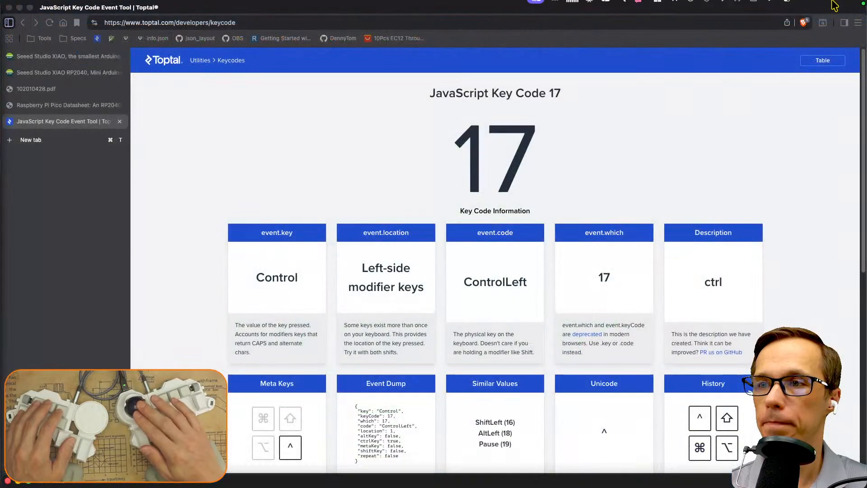
left_click(823, 7)
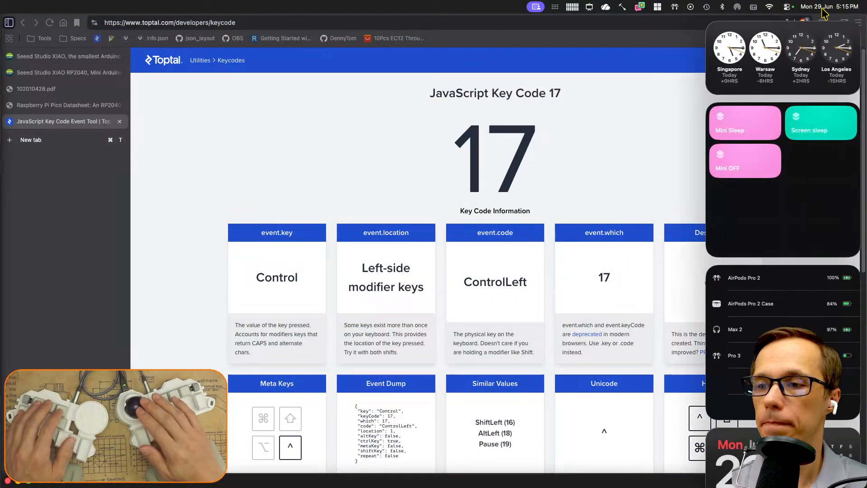
left_click(788, 9)
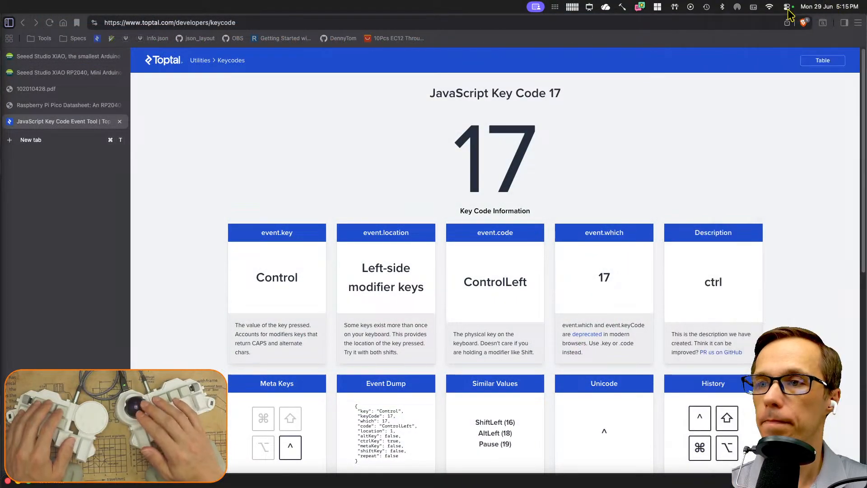
left_click(788, 9)
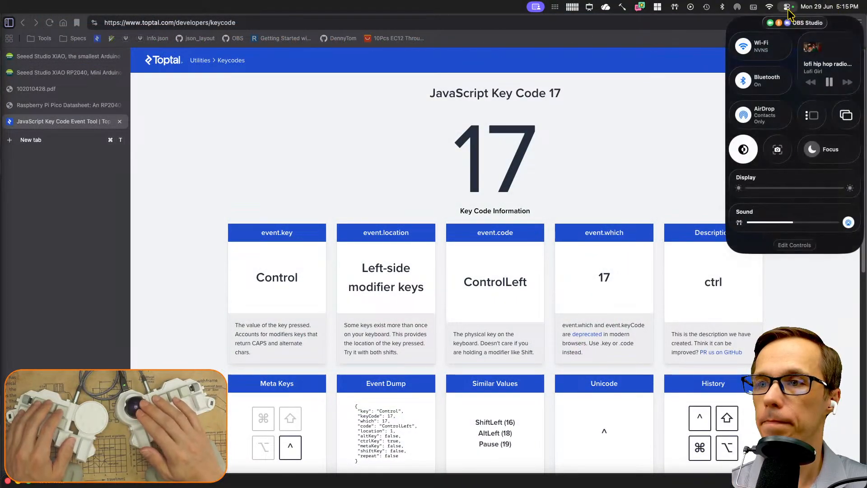
left_click(778, 151)
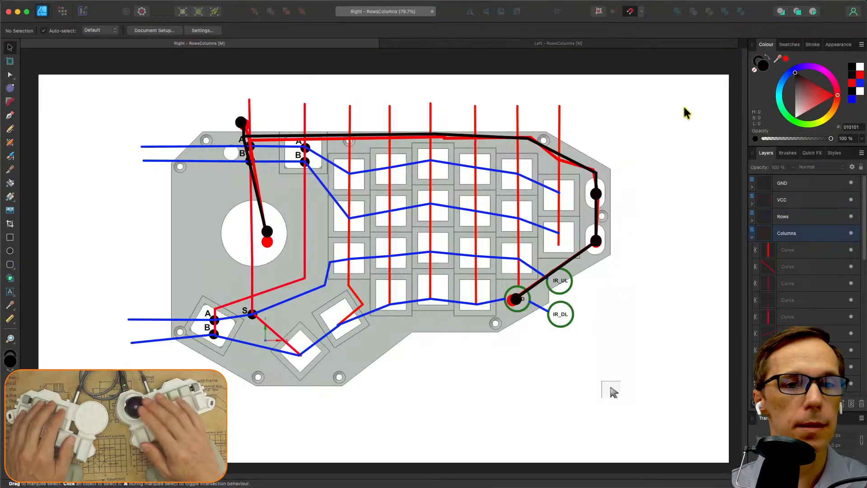
Collapse the Columns layer and rename the Plate layer as "Plate top".
left_click(752, 237)
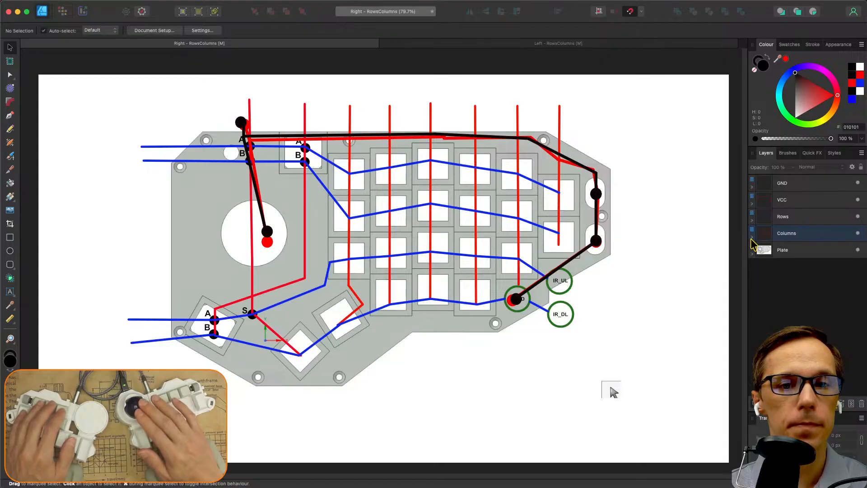
left_click(799, 252)
double_click(803, 254)
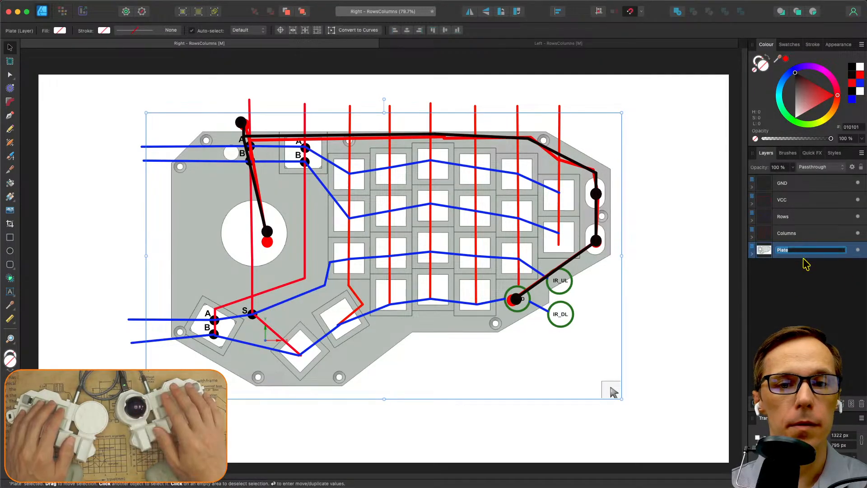
key("Escape")
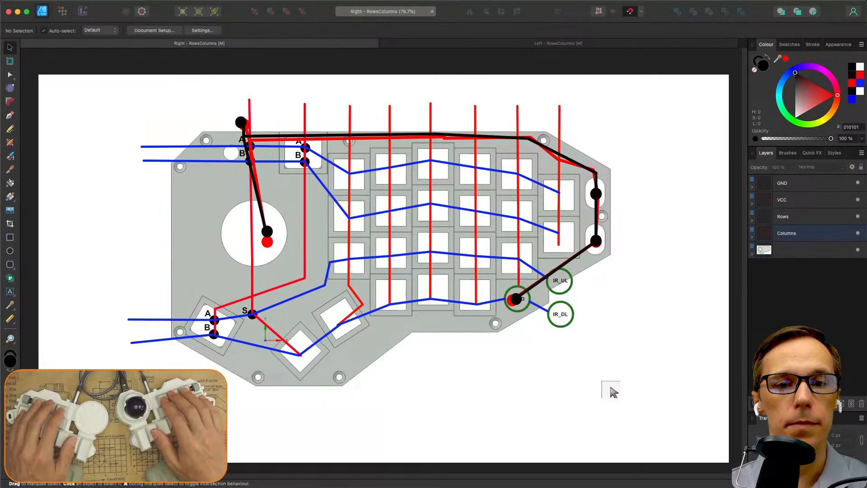
double_click(793, 250)
key("BackSpace")
type("Plat")
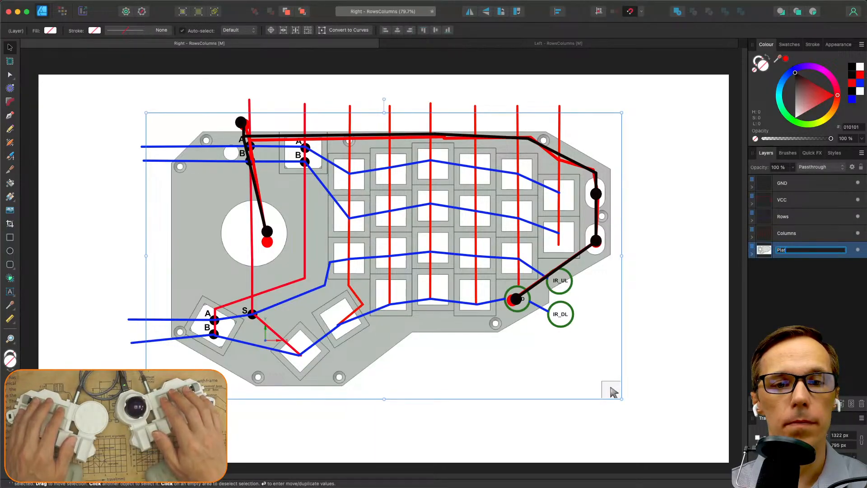
type("e top")
key("Return")
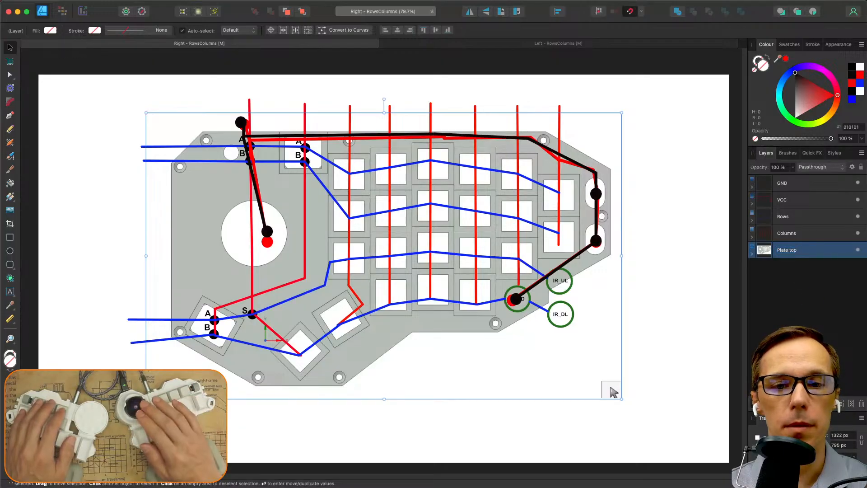
Add a layer above Plate top, paste the copied bottom plate image into it and name the layer "Plate bottom".
left_click(843, 405)
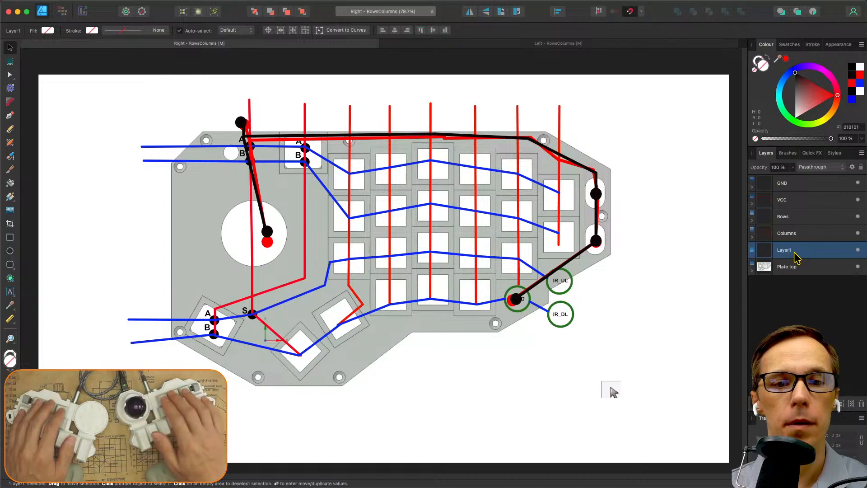
key("super+v")
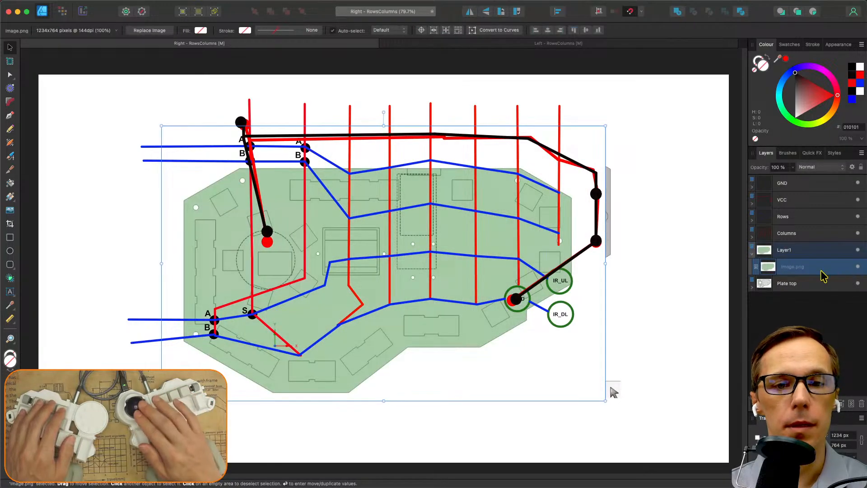
double_click(785, 250)
type("Plate b")
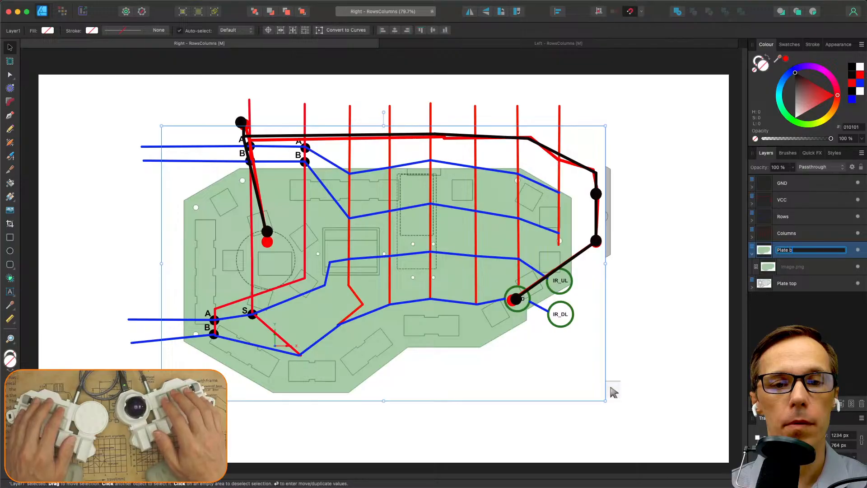
type("ottom")
left_click(710, 318)
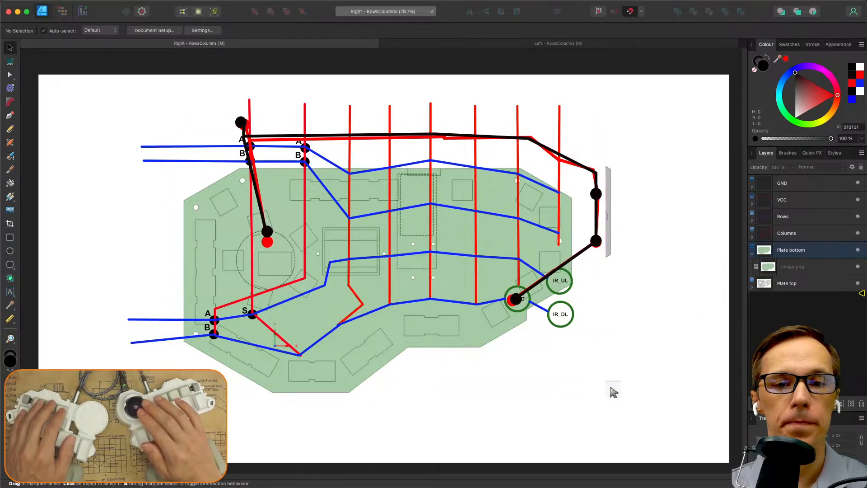
Hide the Plate top, GND, VCC, Rows and Columns layers.
left_click(858, 284)
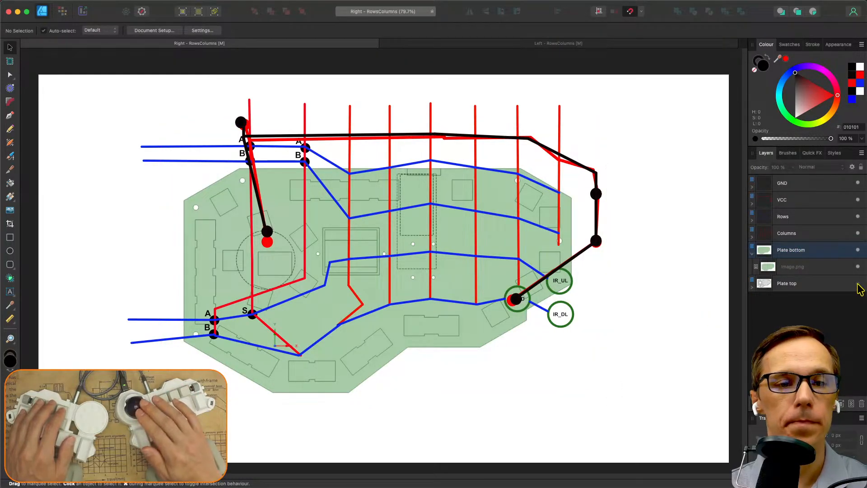
left_click(858, 183)
left_click(858, 199)
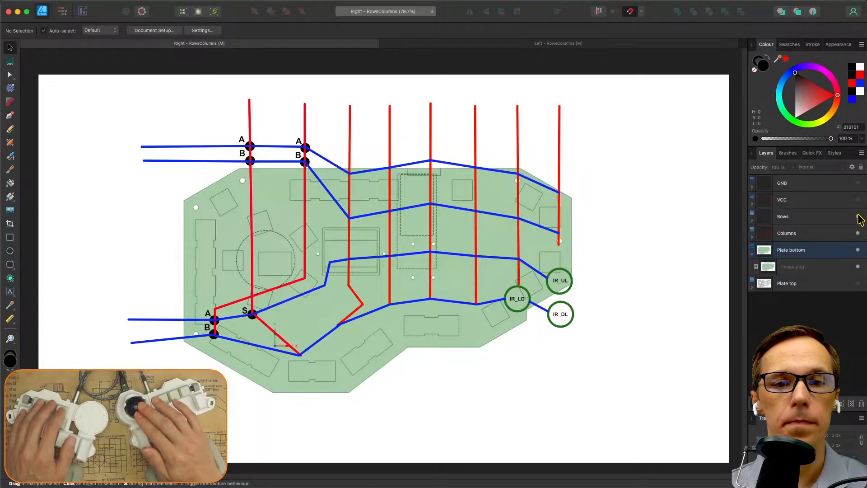
left_click(858, 217)
left_click(858, 233)
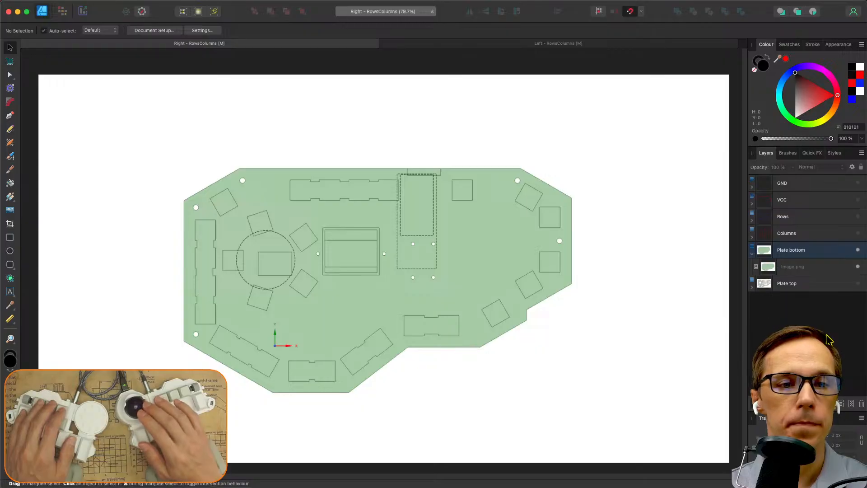
Nest the Columns, Rows, VCC and GND layers inside the Plate top layer, above its screenshot.
left_click(751, 288)
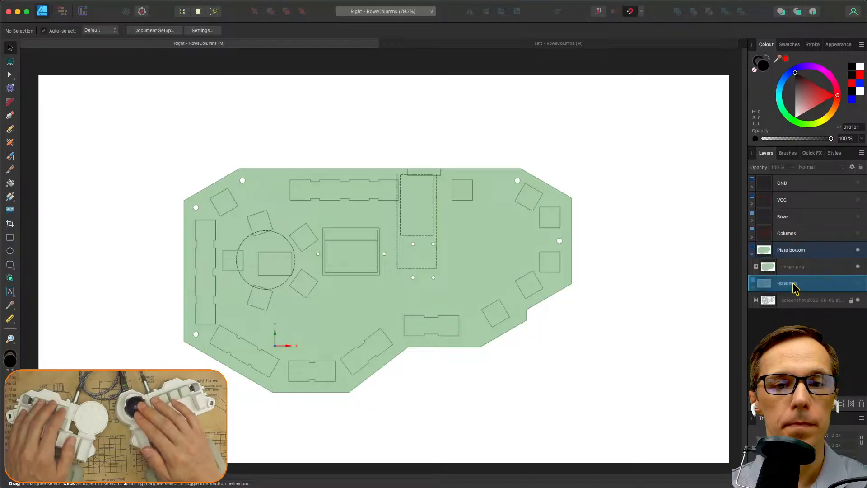
left_click_drag(796, 297, 797, 295)
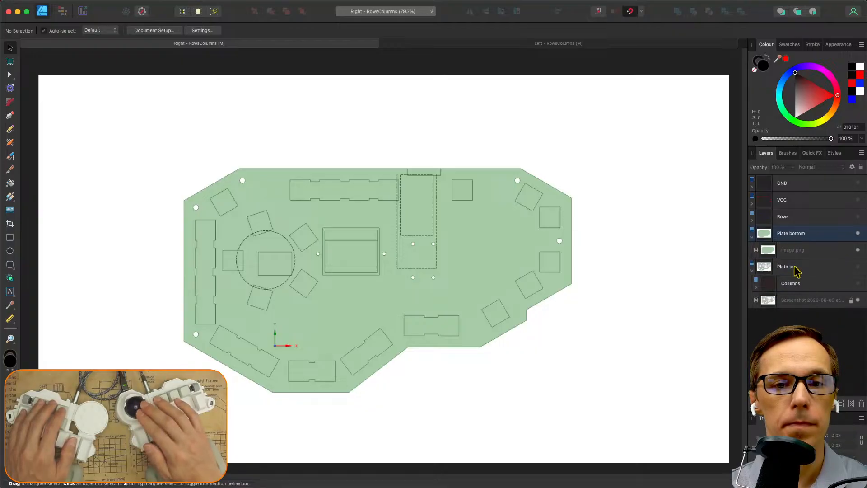
left_click_drag(787, 219, 789, 276)
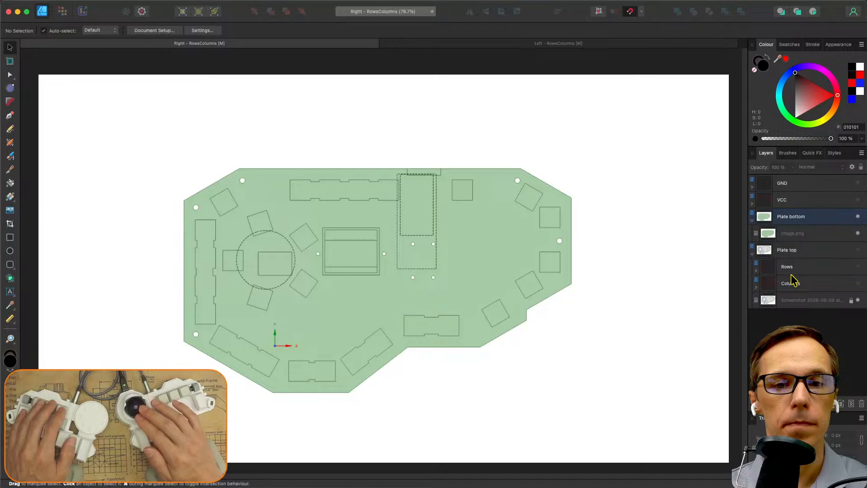
left_click_drag(798, 201, 792, 258)
left_click_drag(794, 187, 793, 239)
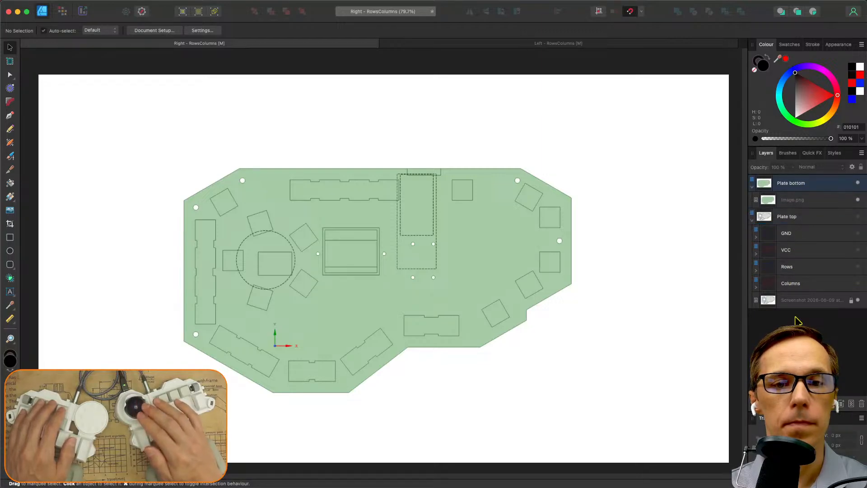
Hide Plate bottom and show Plate top together with its GND, VCC, Rows and Columns sublayers.
left_click(859, 219)
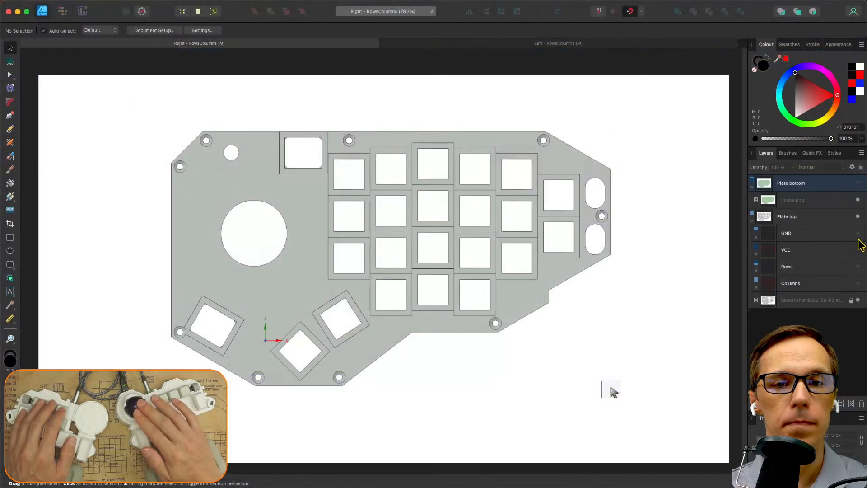
left_click(859, 233)
left_click(858, 250)
left_click(858, 267)
left_click(858, 283)
left_click(858, 284)
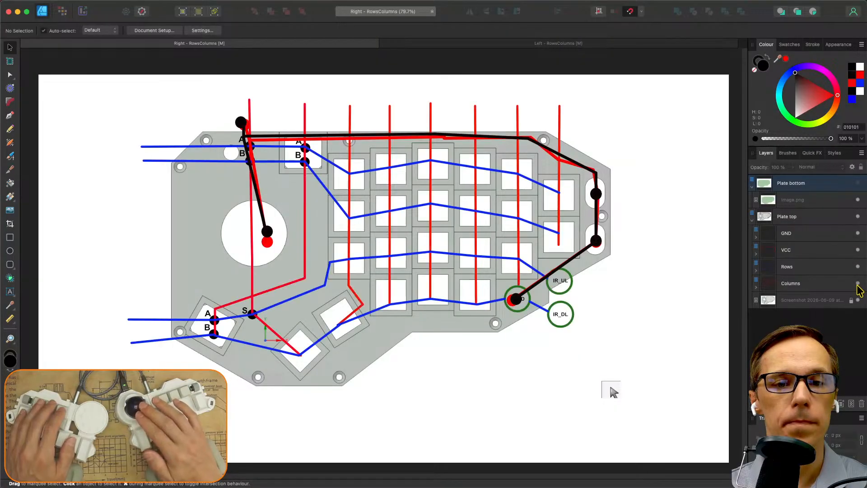
Hide the Plate top group and show the Plate bottom layer with nothing selected.
left_click(858, 217)
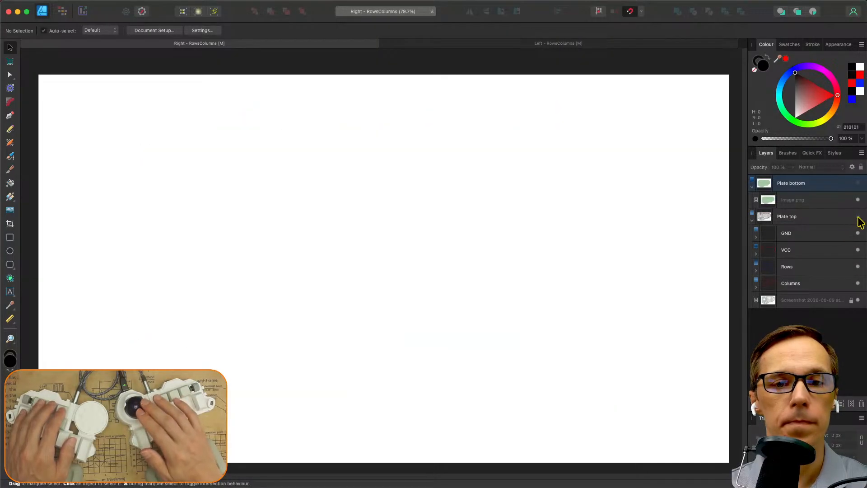
left_click(858, 183)
left_click(583, 337)
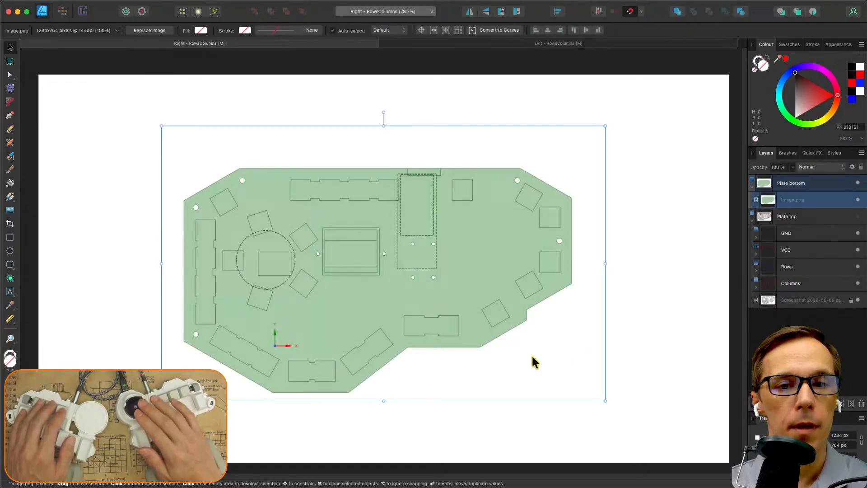
left_click(620, 333)
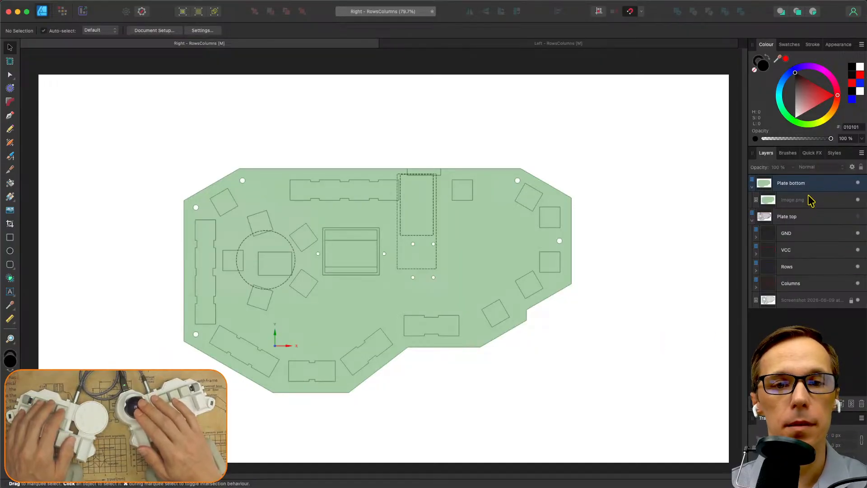
Add a layer inside Plate bottom above its image and name it "VCC Bottom".
left_click(841, 404)
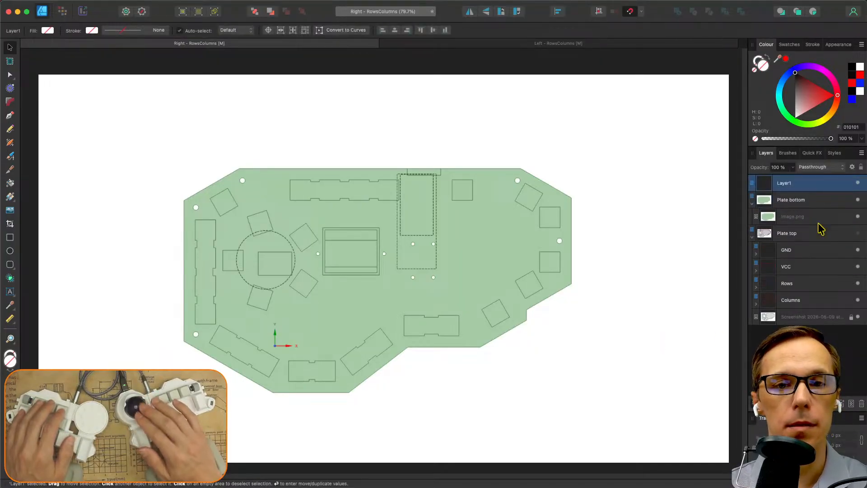
left_click_drag(807, 191, 808, 205)
double_click(806, 200)
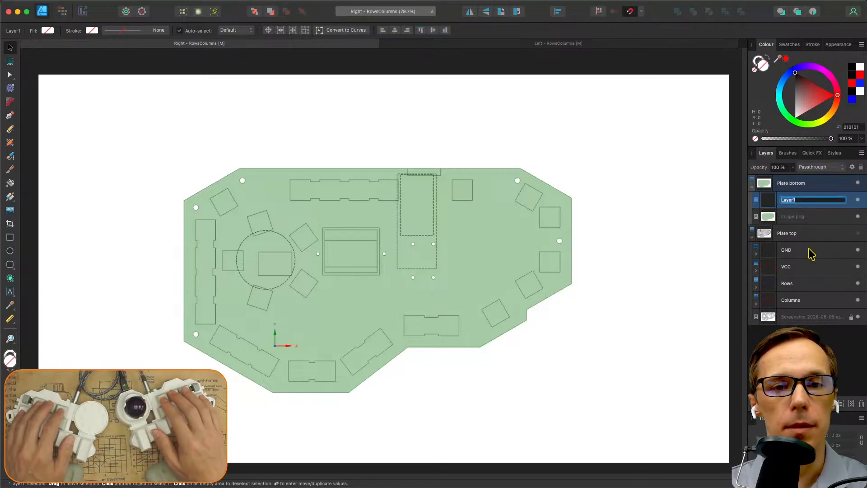
key("BackSpace")
type("VU")
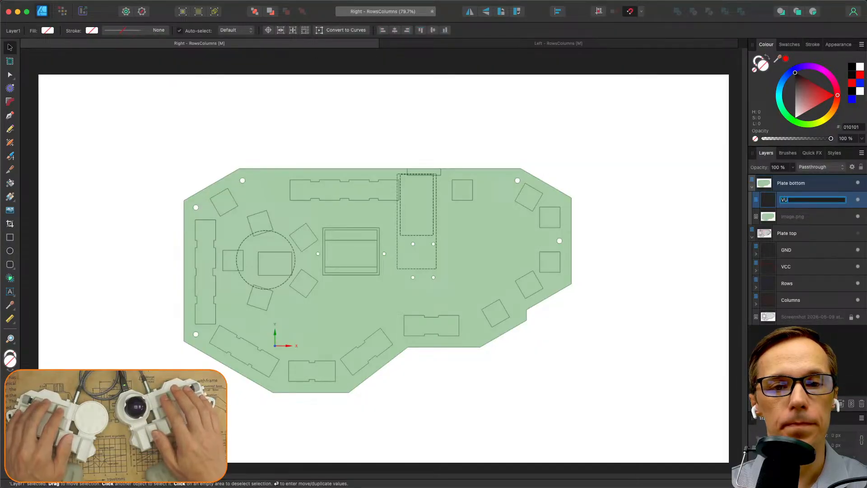
key("BackSpace")
type("CC")
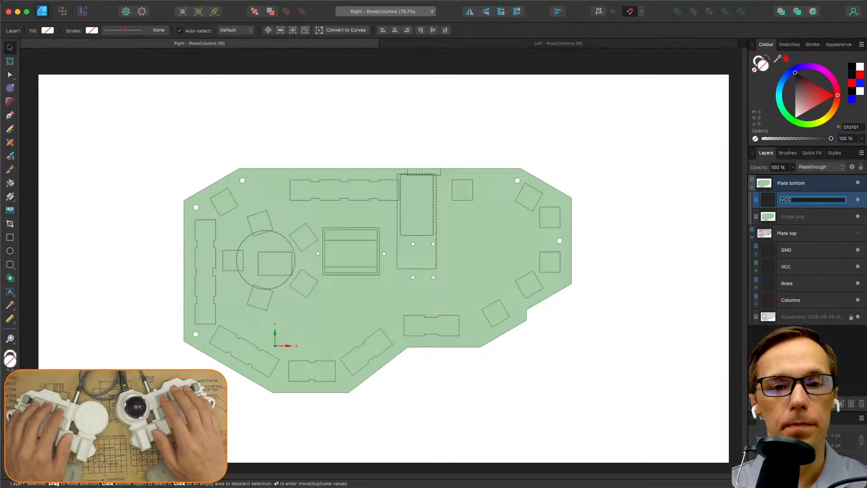
type(" Bottom")
key("Return")
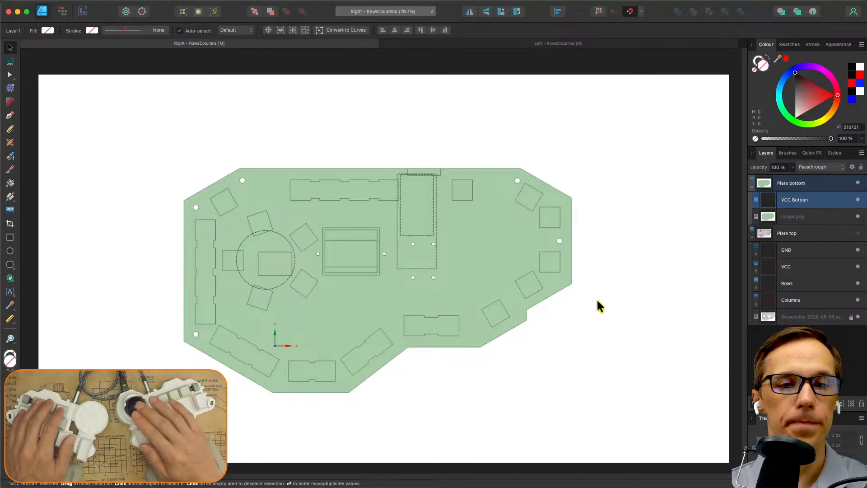
Copy the red dot at IR_LD from Plate top's VCC layer into VCC Bottom, leaving only Plate bottom shown.
left_click(811, 270)
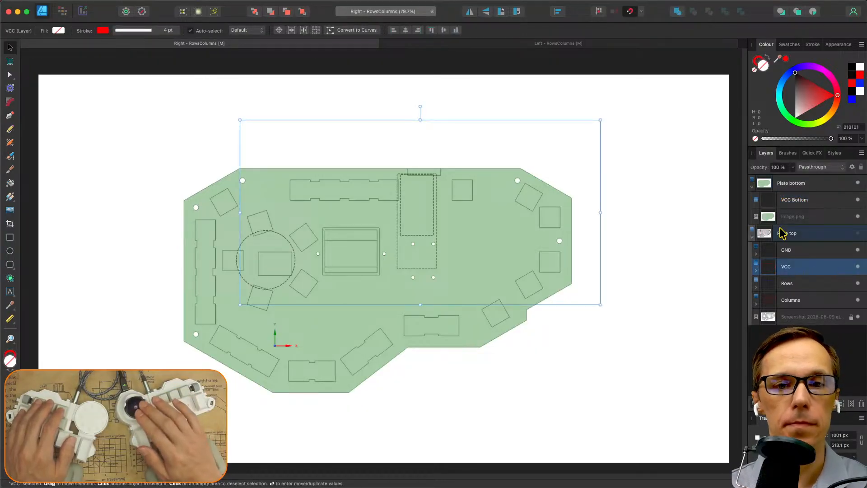
left_click(858, 183)
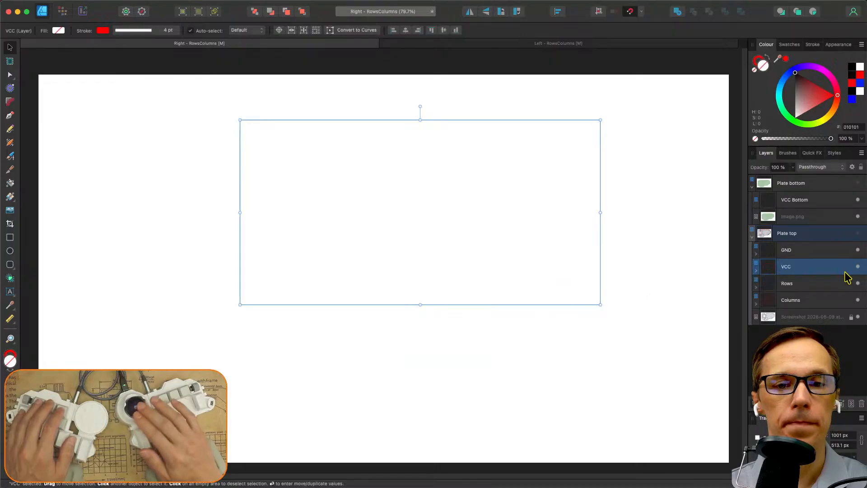
left_click(858, 233)
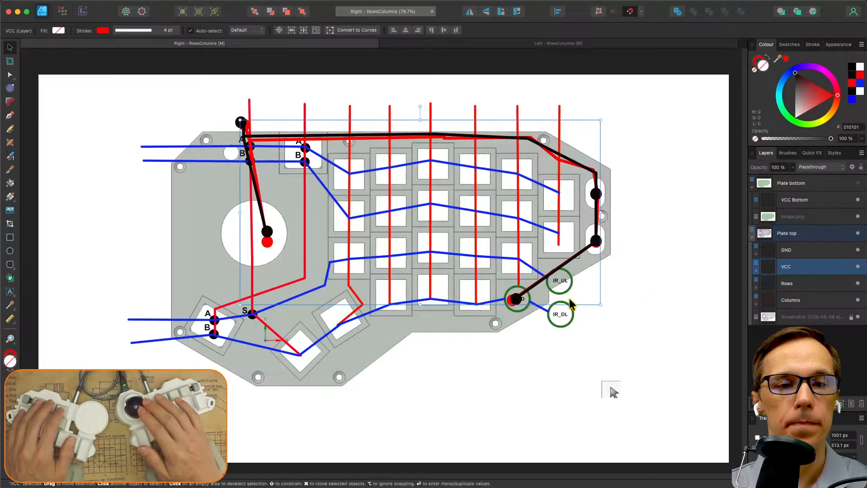
left_click(510, 302)
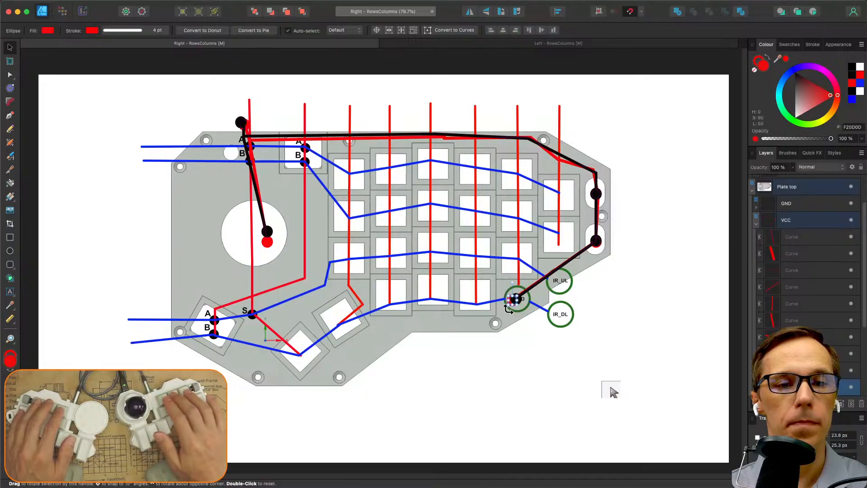
left_click(851, 187)
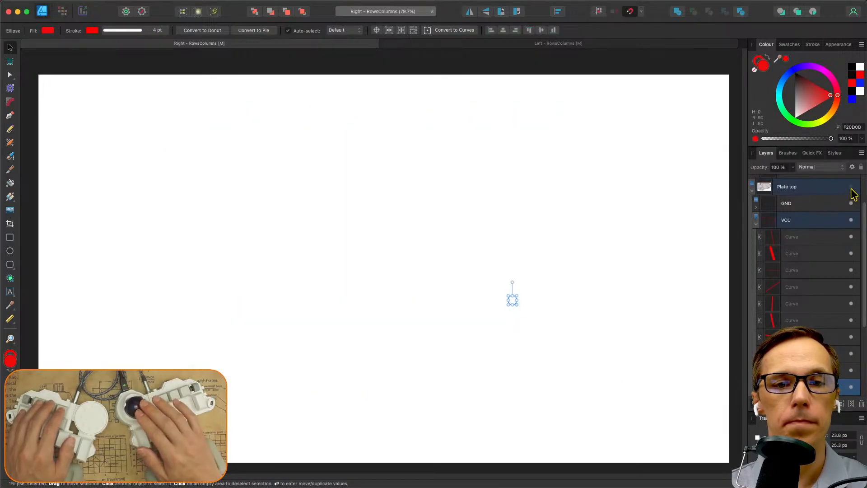
left_click(757, 225)
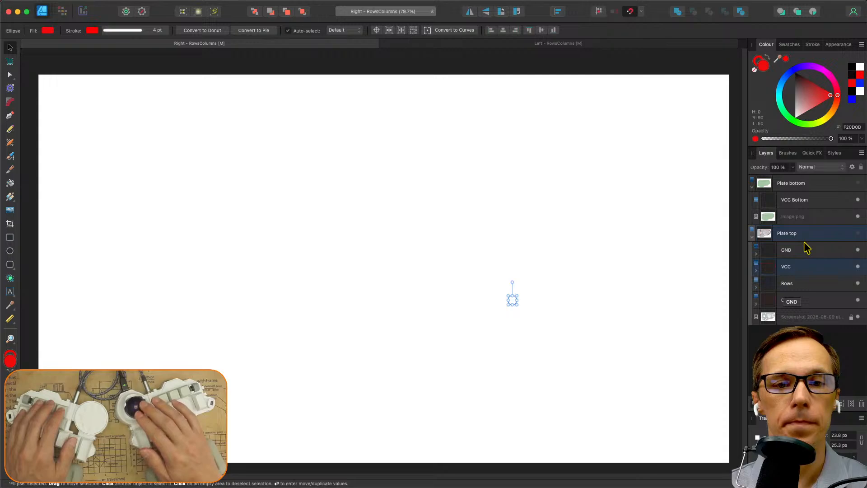
left_click(819, 202)
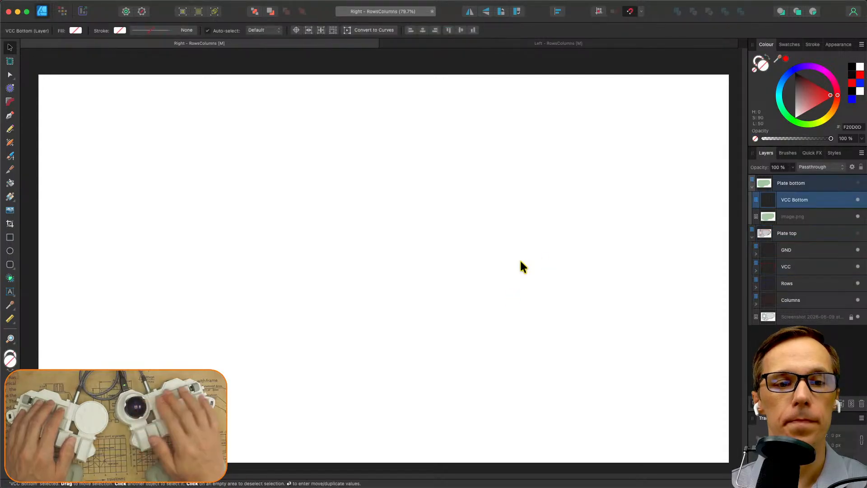
key("super+v")
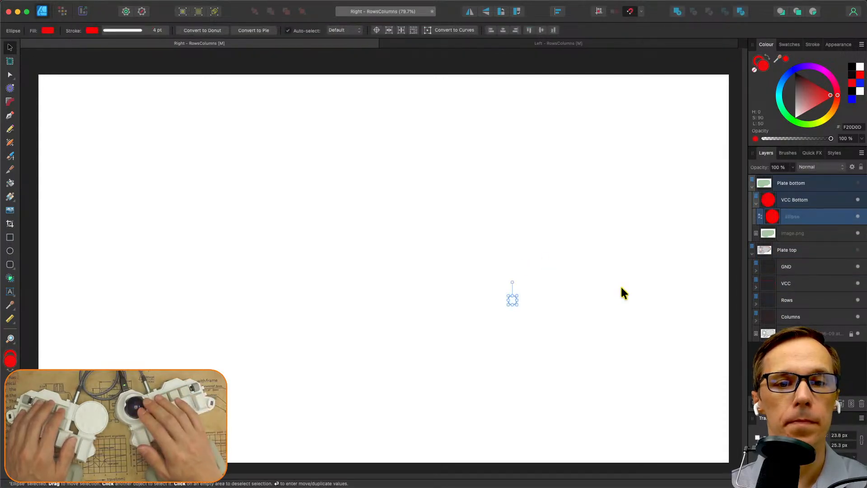
left_click(858, 183)
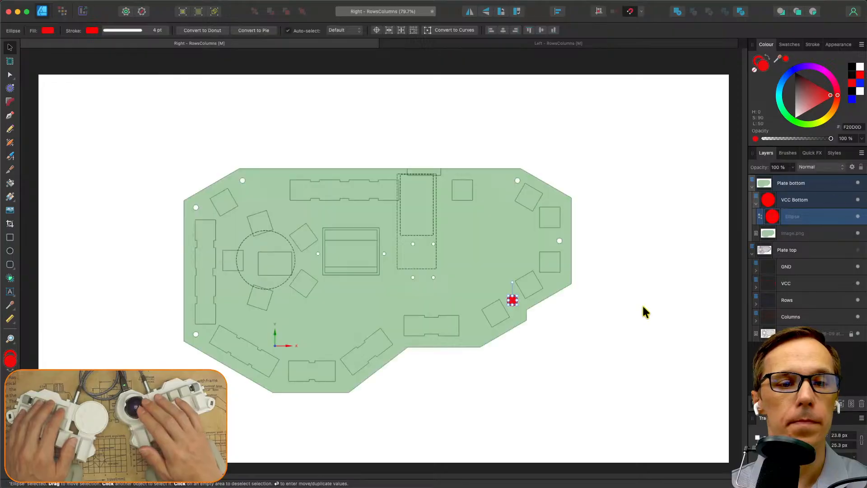
left_click(530, 341)
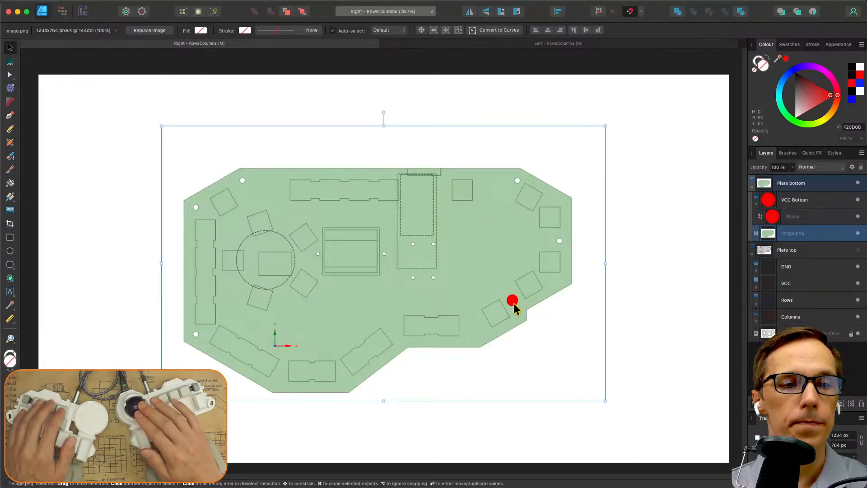
left_click_drag(513, 304, 502, 315)
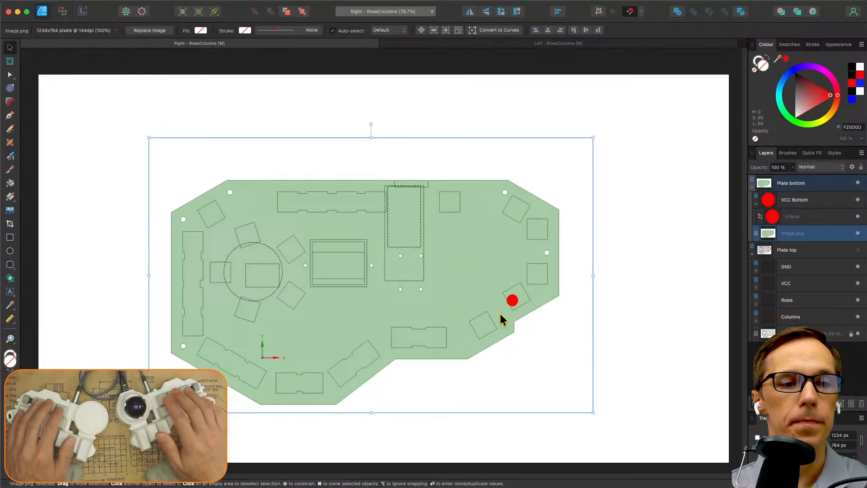
key("super+z")
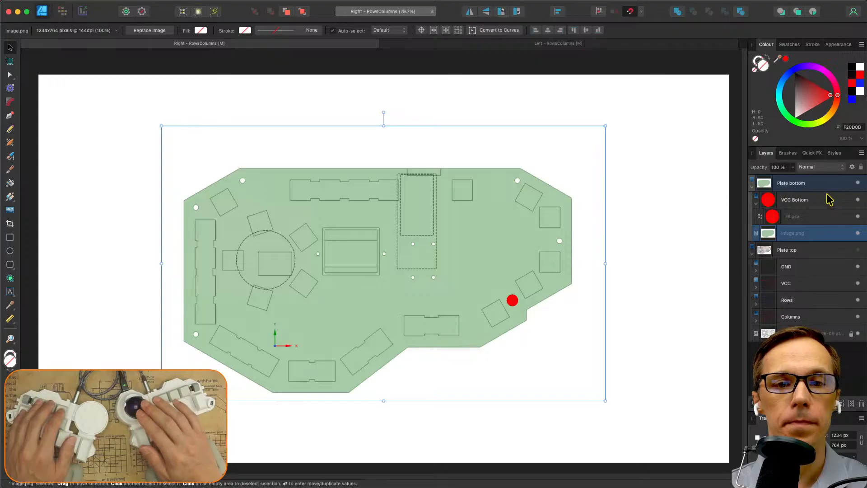
Lock the plate image inside the Plate bottom layer.
right_click(834, 241)
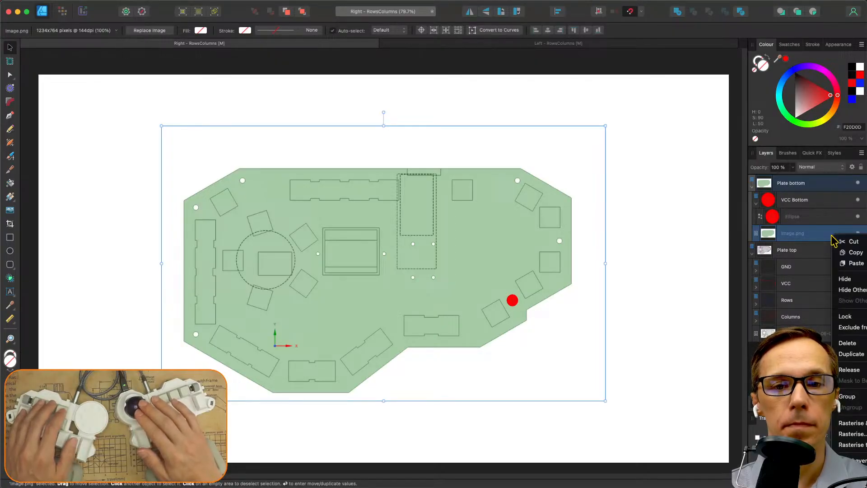
left_click(826, 235)
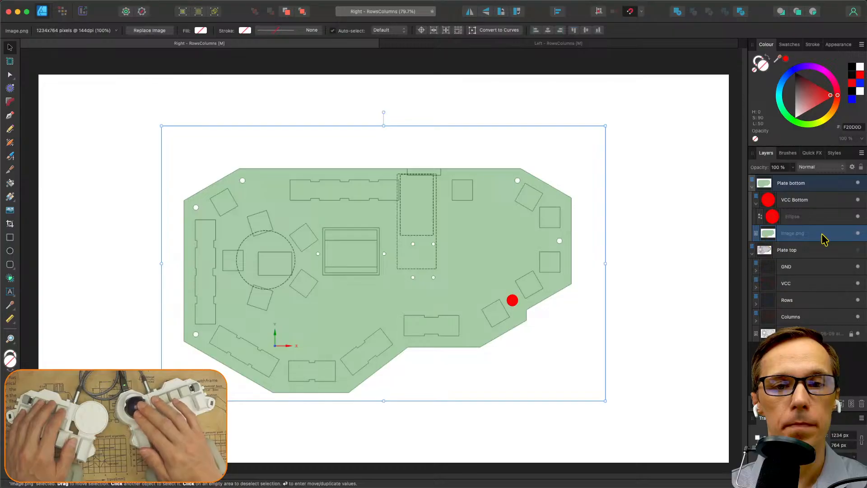
right_click(822, 235)
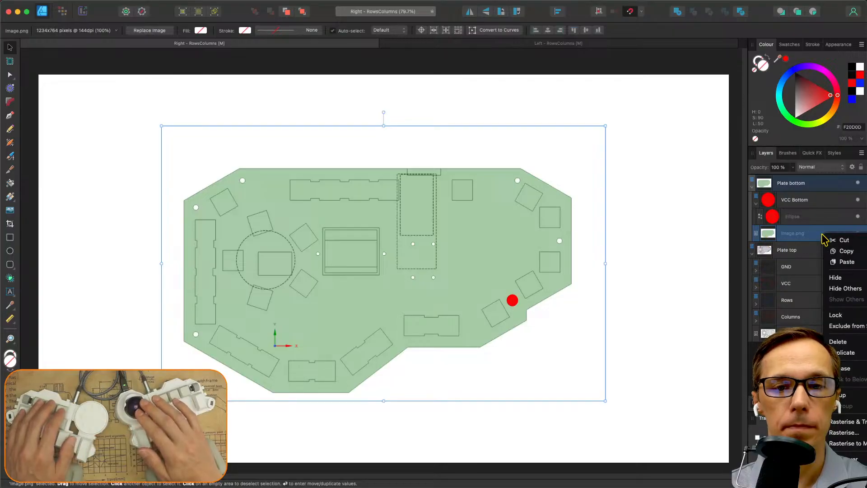
left_click(836, 315)
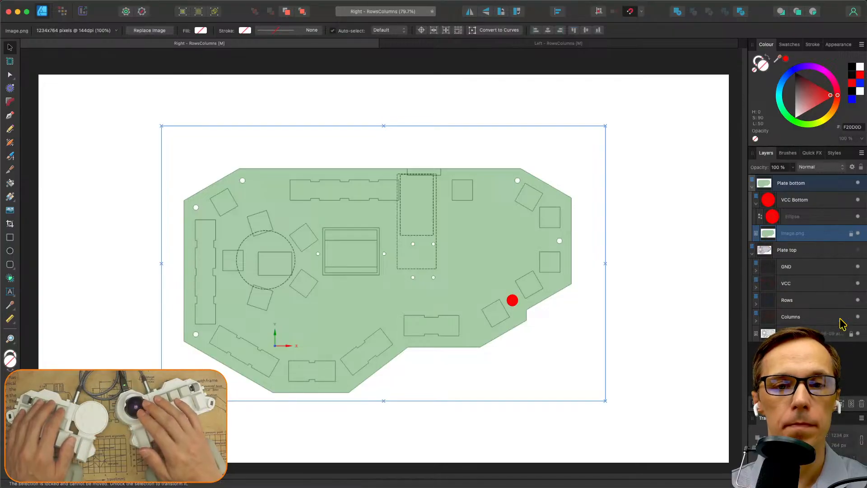
Move the red dot onto the small rectangle that overlaps the dashed circle on the bottom plate.
left_click(611, 320)
left_click(514, 300)
left_click_drag(514, 300, 277, 261)
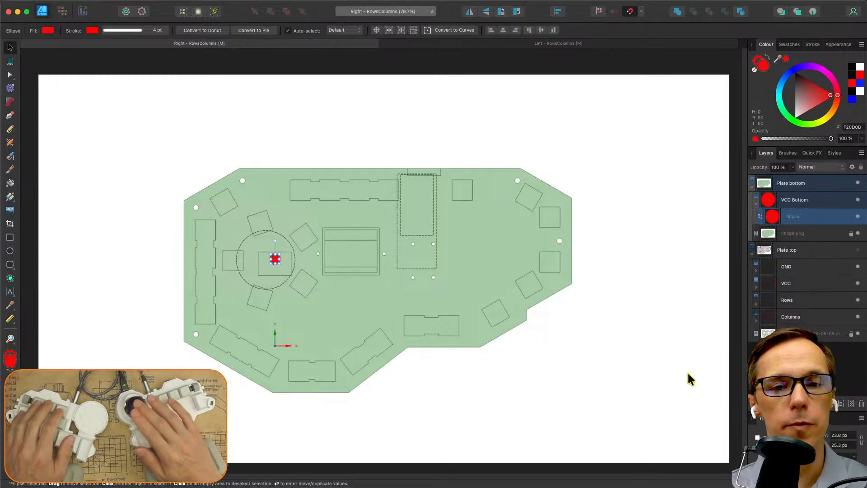
left_click(568, 371)
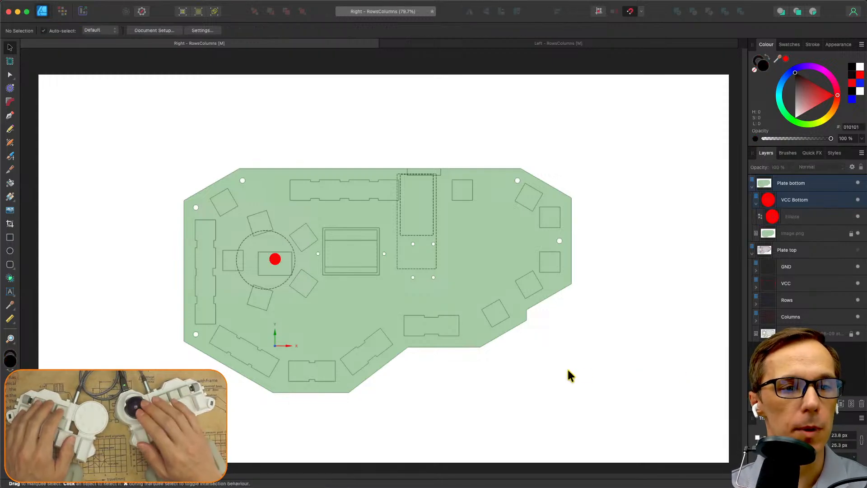
Add two copies of the red dot, one at the upper long strip's end beside the dashed rectangle, one inside the central rectangle's right side.
left_click(275, 261)
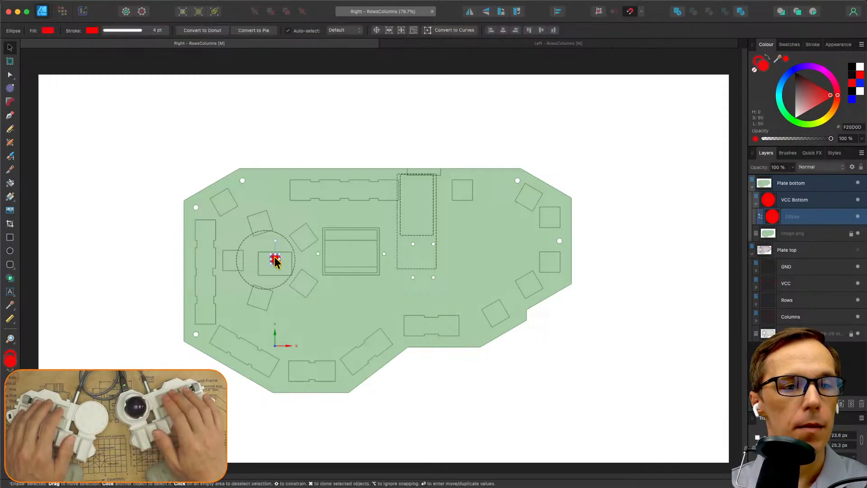
key("super+j")
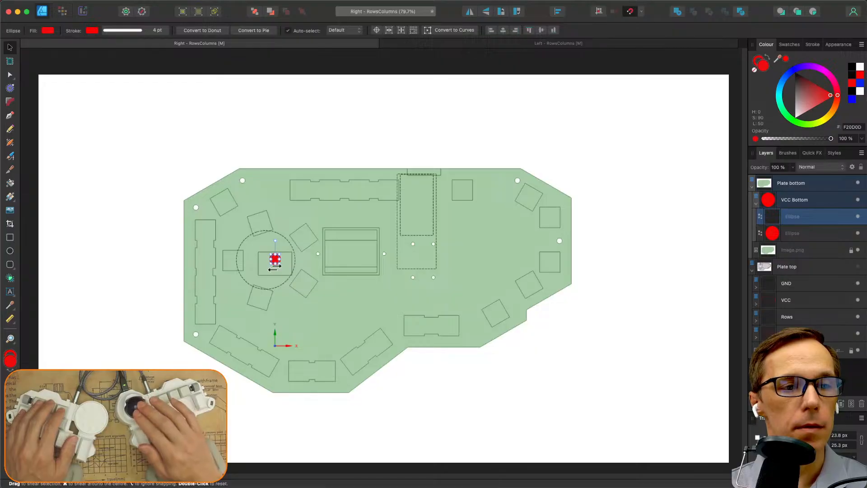
left_click_drag(277, 261, 388, 189)
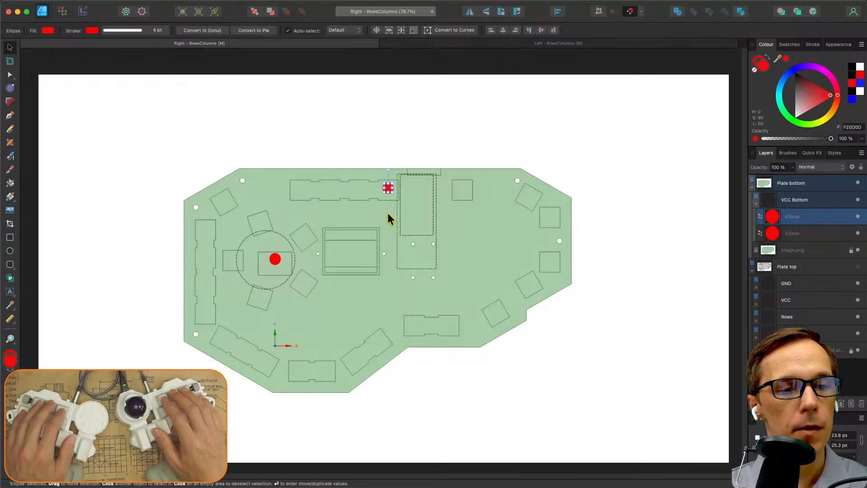
key("super+v")
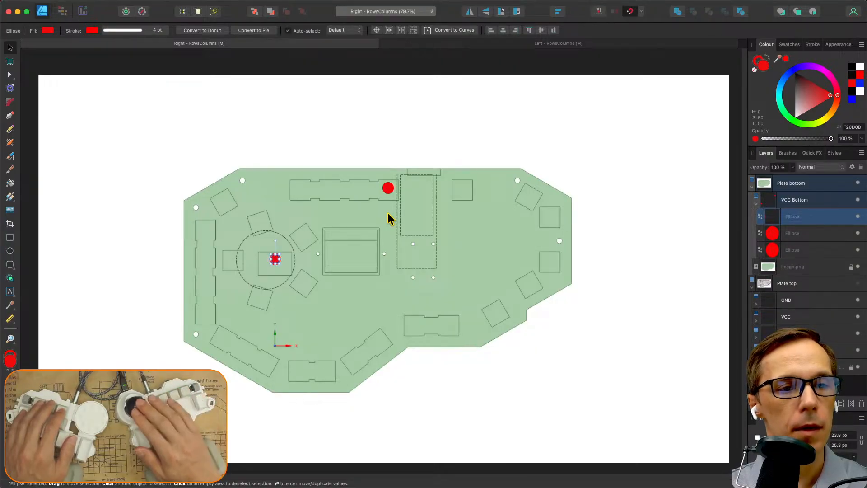
left_click_drag(276, 260, 373, 251)
left_click_drag(373, 256, 374, 255)
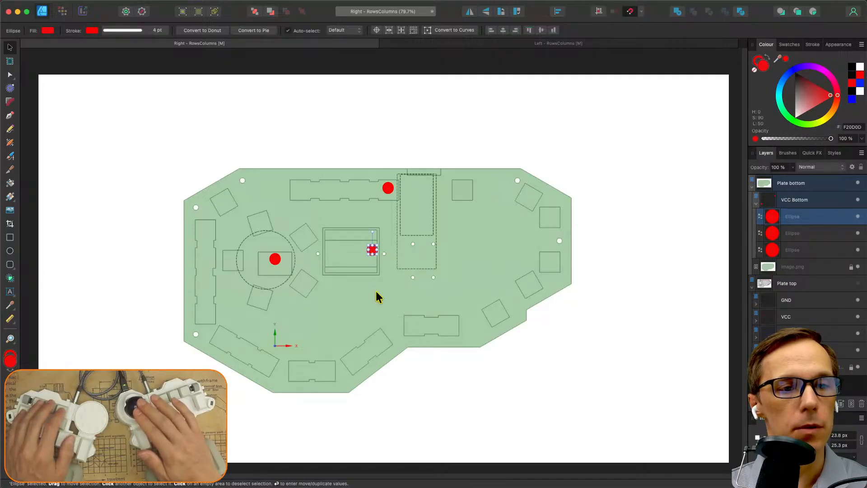
left_click(375, 298)
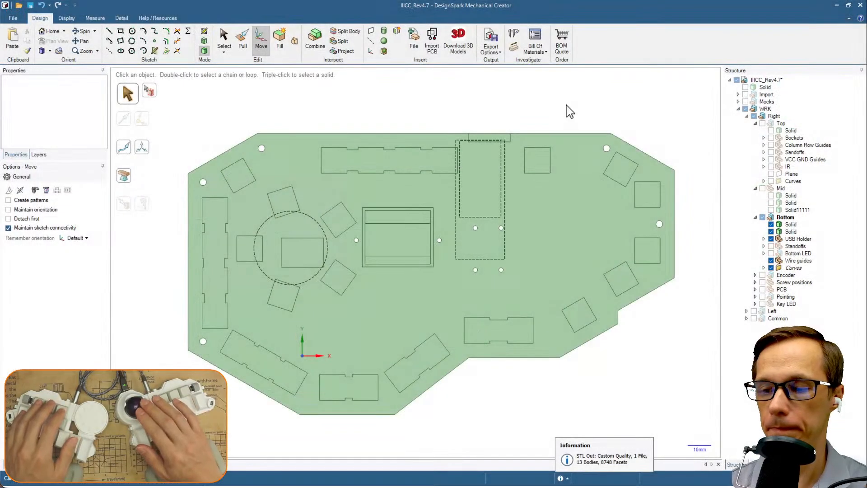
scroll(570, 113, "down", 2)
middle_click_drag(638, 330, 616, 334, "shift")
scroll(608, 340, "up", 2)
scroll(608, 340, "down", 1)
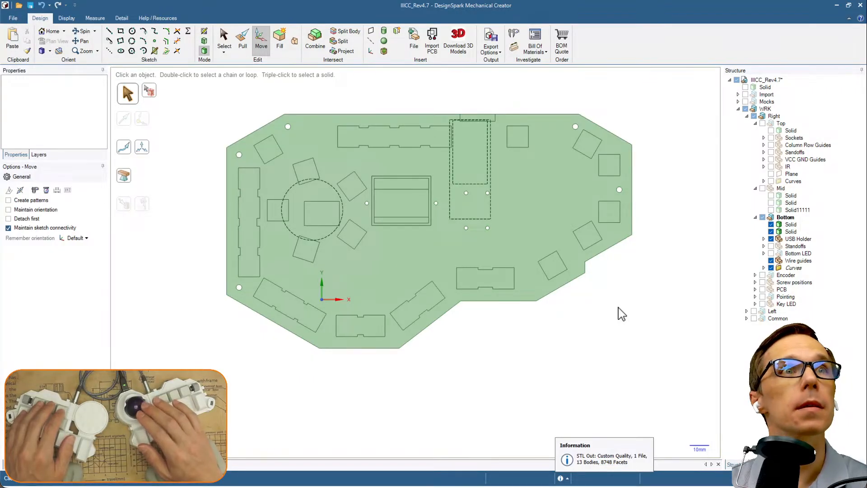
left_click(571, 236)
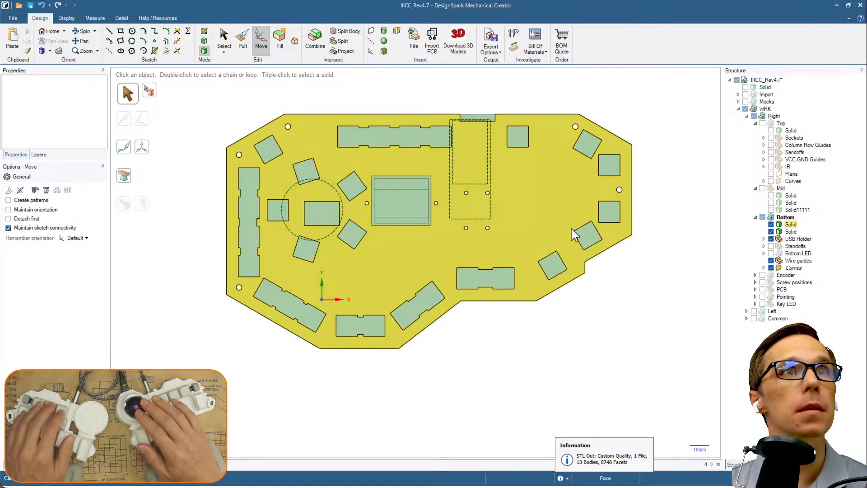
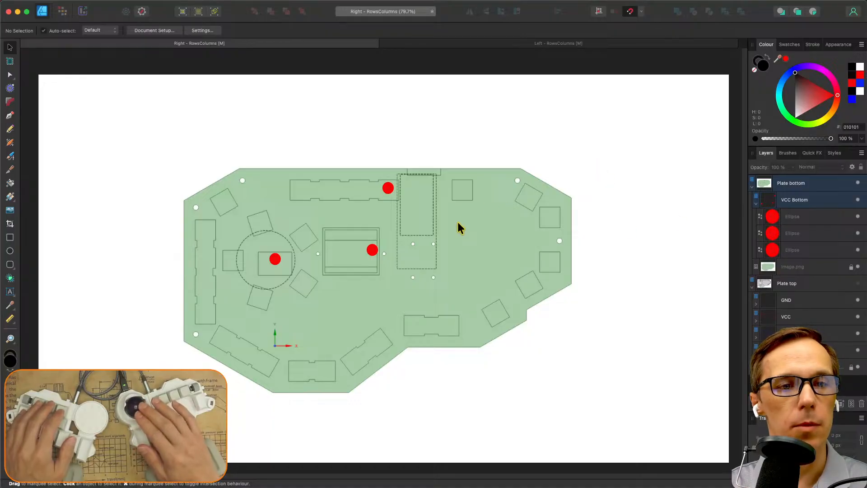
Paste a fourth red dot and place it just above the plate's upper edge, near the upper-left screw hole.
key("super+v")
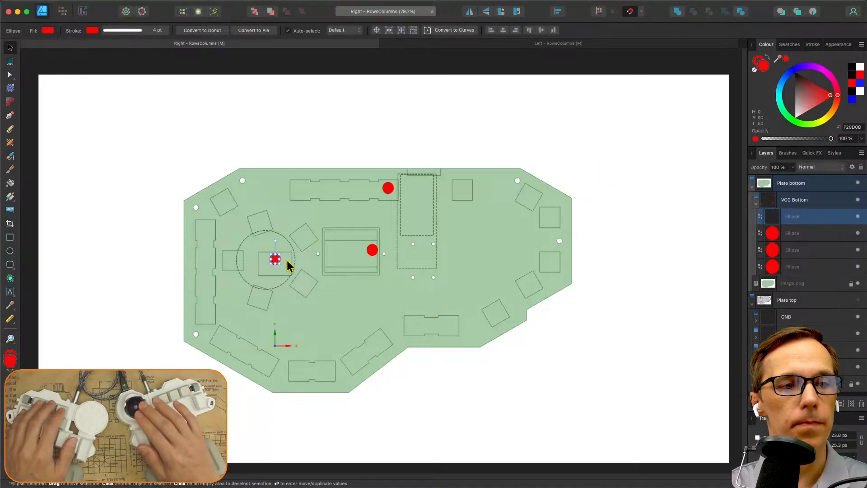
left_click_drag(276, 259, 263, 179)
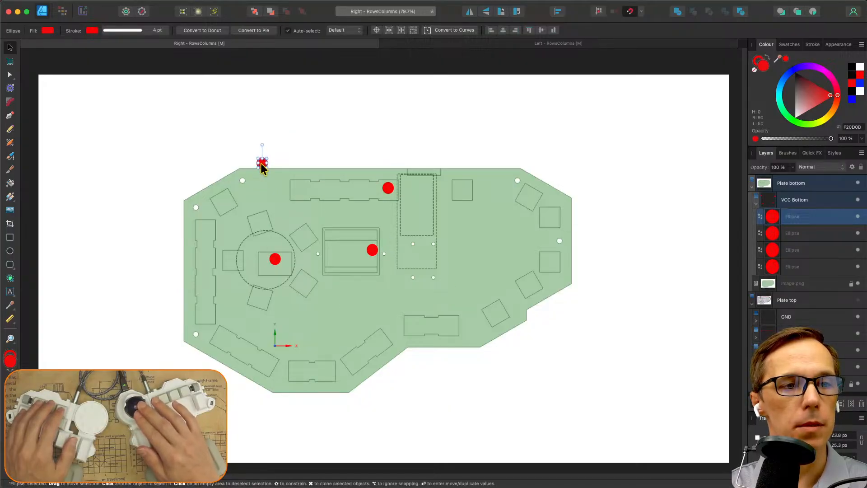
left_click(316, 158)
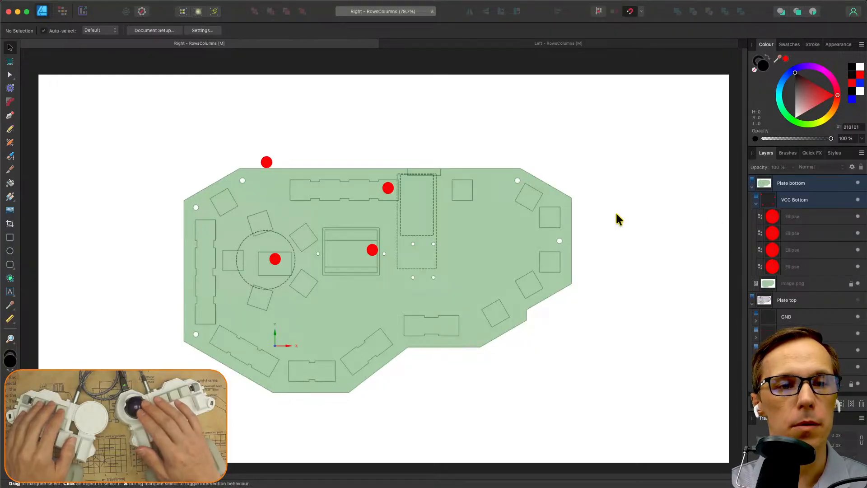
Copy the VCC Bottom layer with its four red dots and paste it as a new layer.
left_click_drag(182, 124, 460, 293)
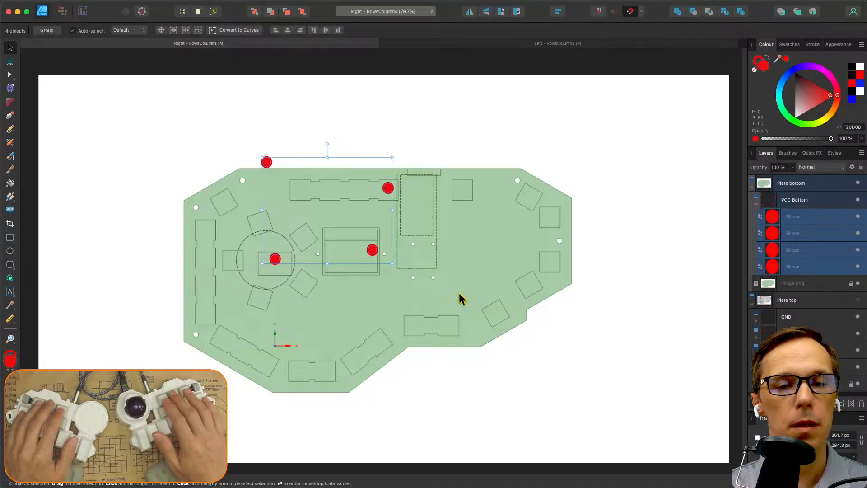
left_click(797, 201)
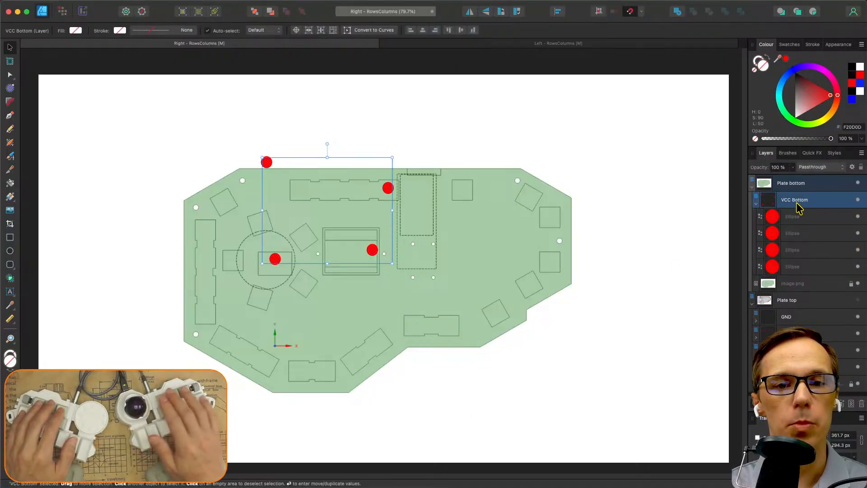
right_click(798, 206)
left_click(815, 221)
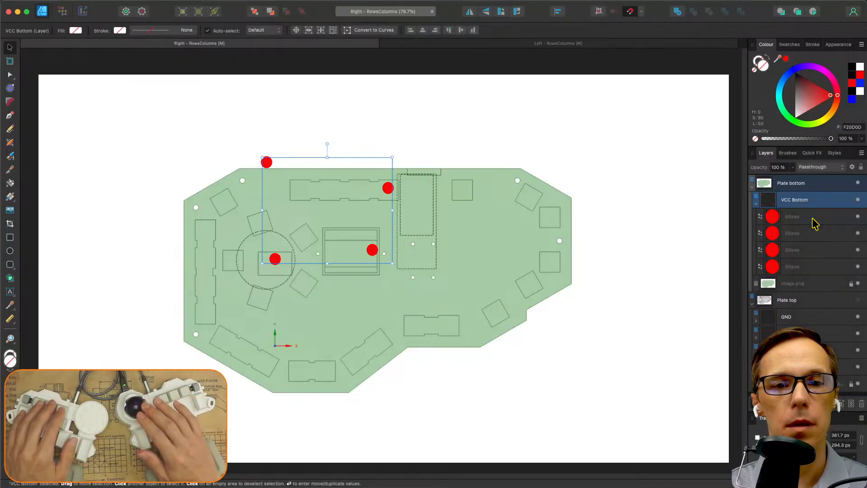
left_click(799, 185)
right_click(800, 185)
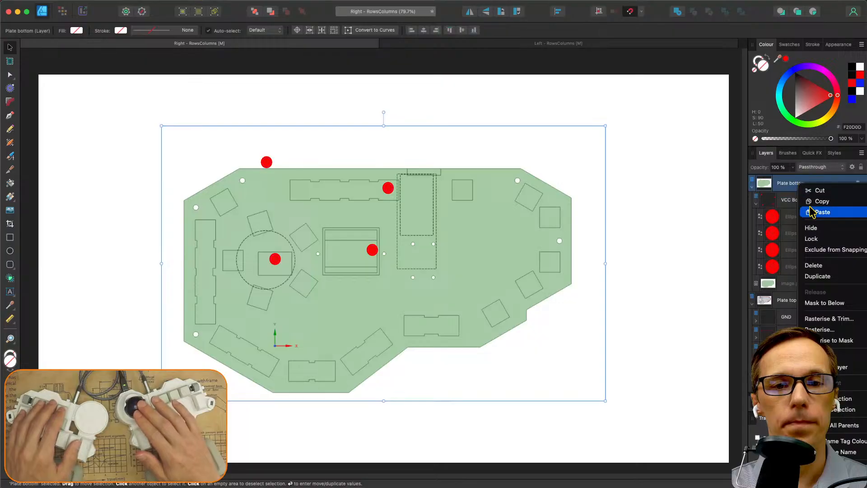
left_click(814, 212)
left_click_drag(800, 186, 796, 201)
double_click(800, 199)
key("BackSpace")
key("BackSpace")
key("BackSpace")
key("BackSpace")
key("BackSpace")
key("BackSpace")
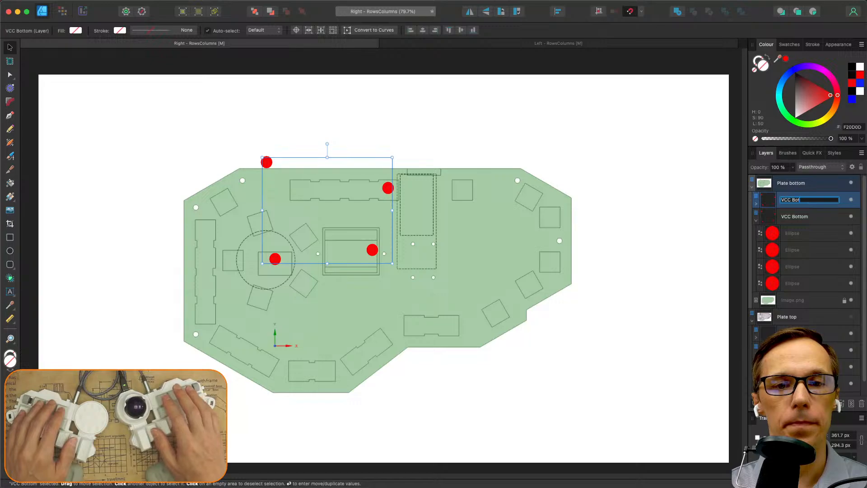
key("super+z")
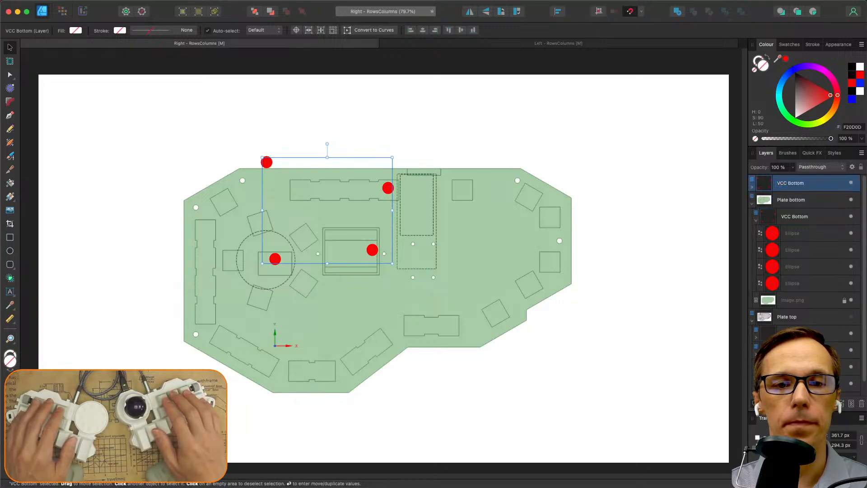
Rename the pasted VCC Bottom copy above Plate bottom as "GND Bottom".
double_click(816, 187)
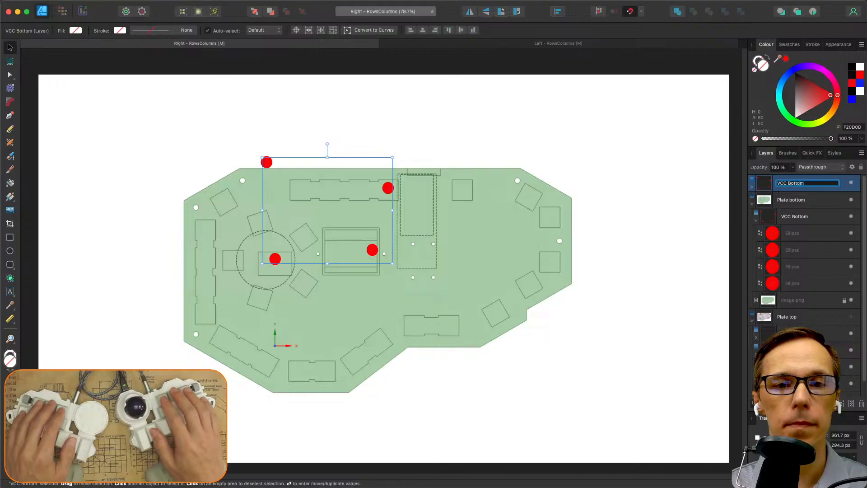
key("BackSpace")
key("BackSpace")
key("BackSpace")
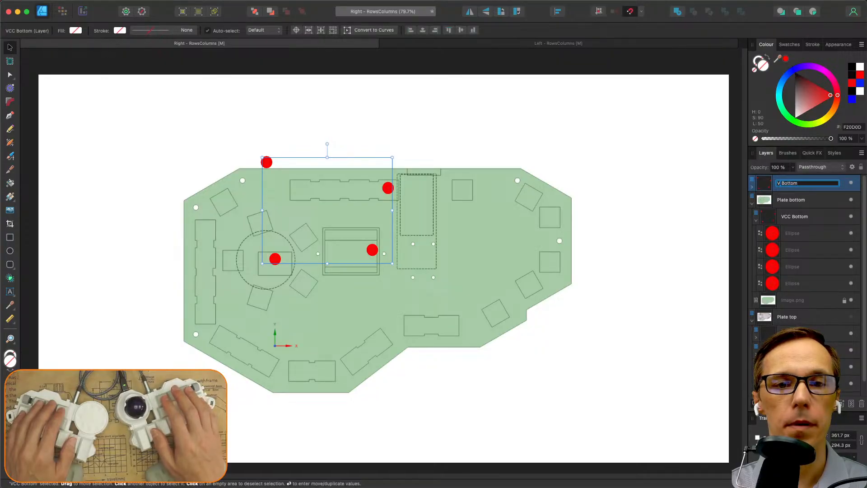
type("G")
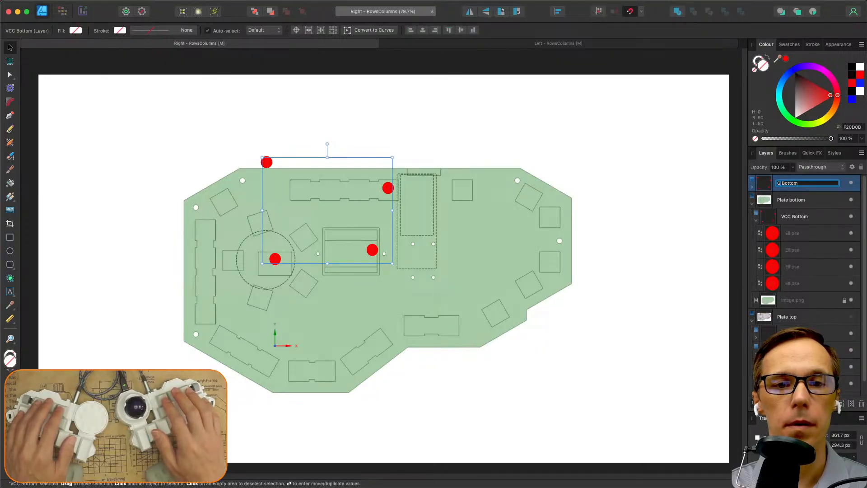
type("ND")
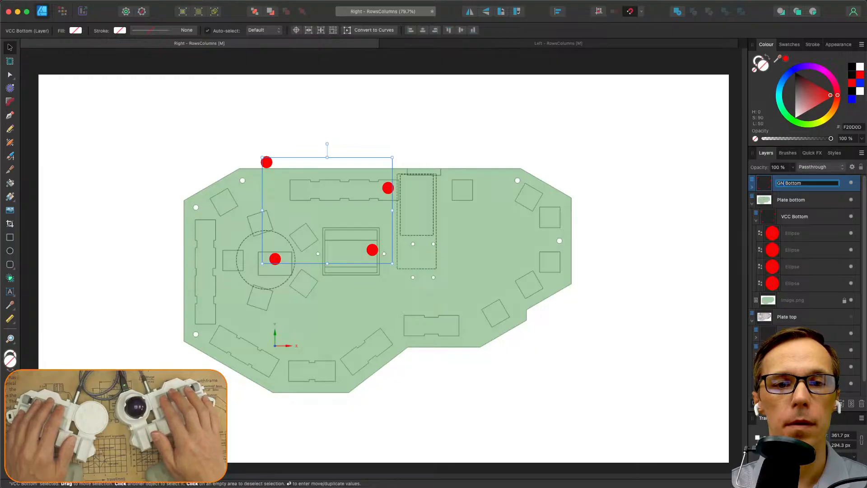
key("Return")
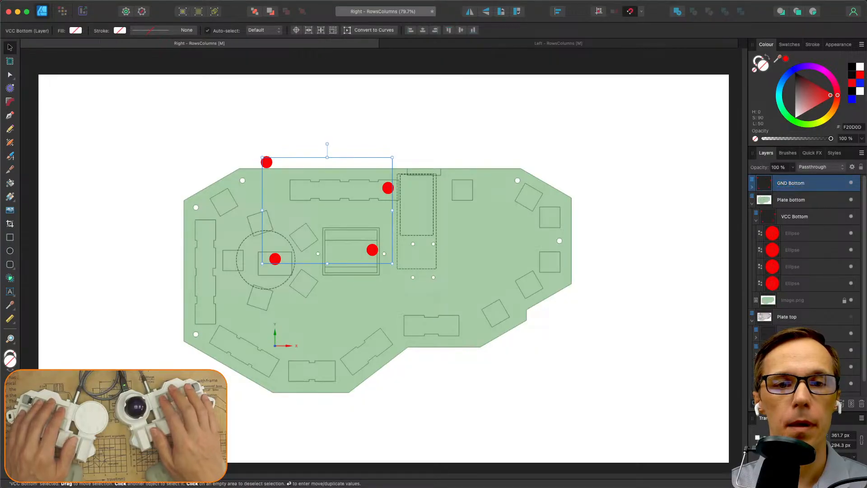
Move GND Bottom into Plate bottom above a hidden, collapsed VCC Bottom, and select its red dot in the central rectangle.
left_click_drag(794, 184, 794, 208)
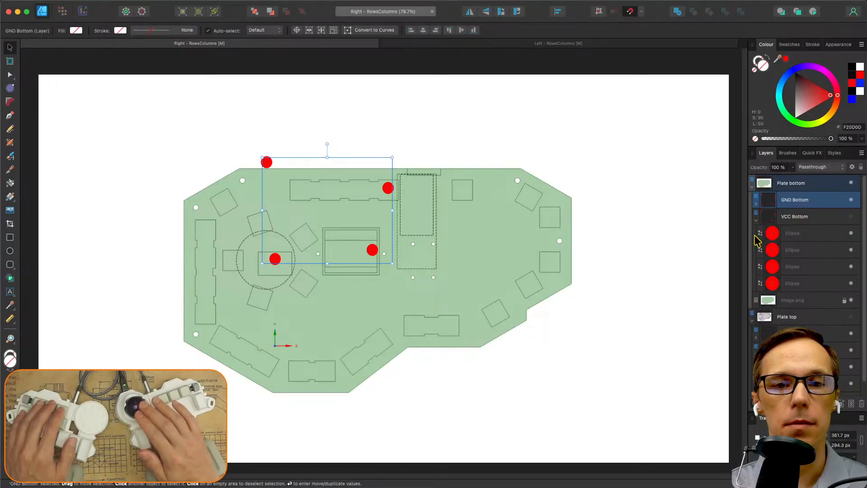
left_click(756, 221)
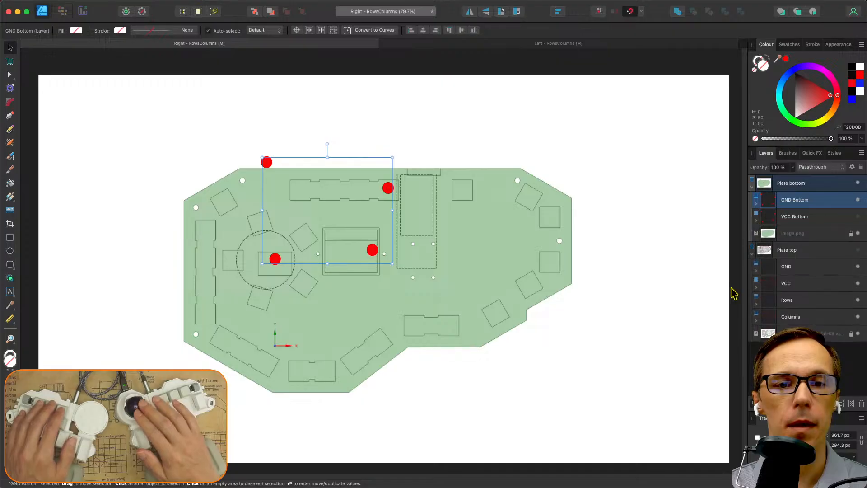
double_click(371, 251)
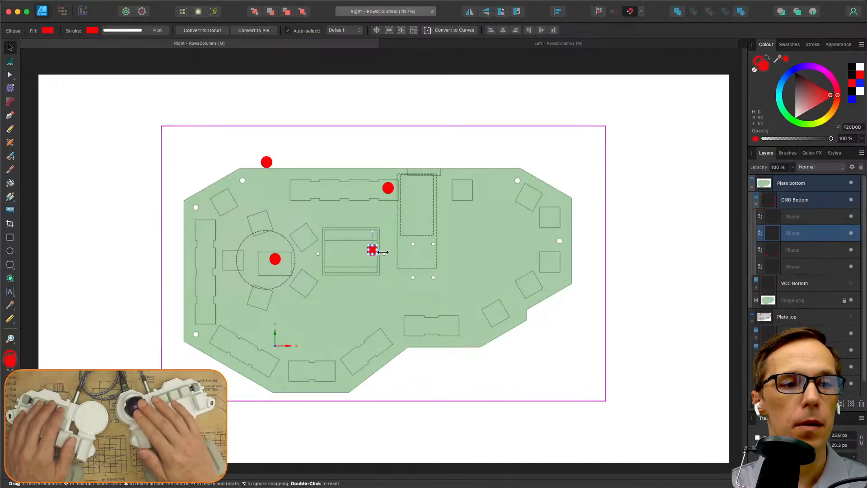
Select all four red dots in GND Bottom, set their fill and stroke to black, and collapse the layer.
key("alt")
left_click(390, 188, "shift")
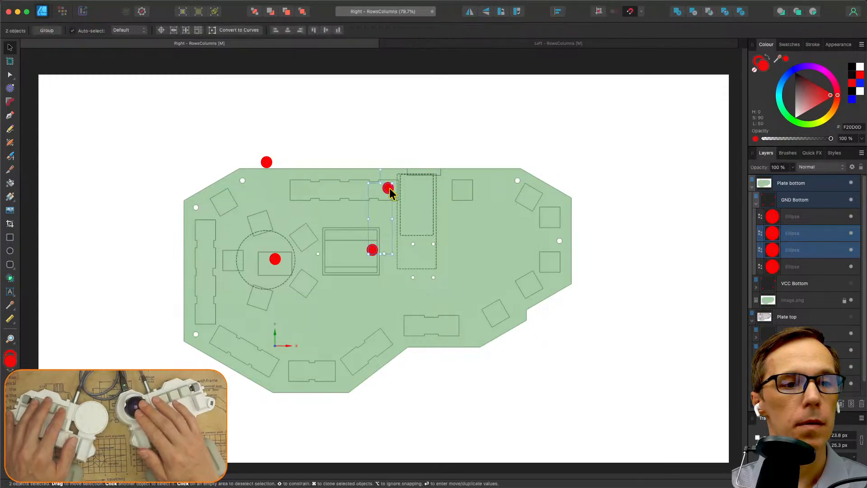
left_click(267, 163, "shift")
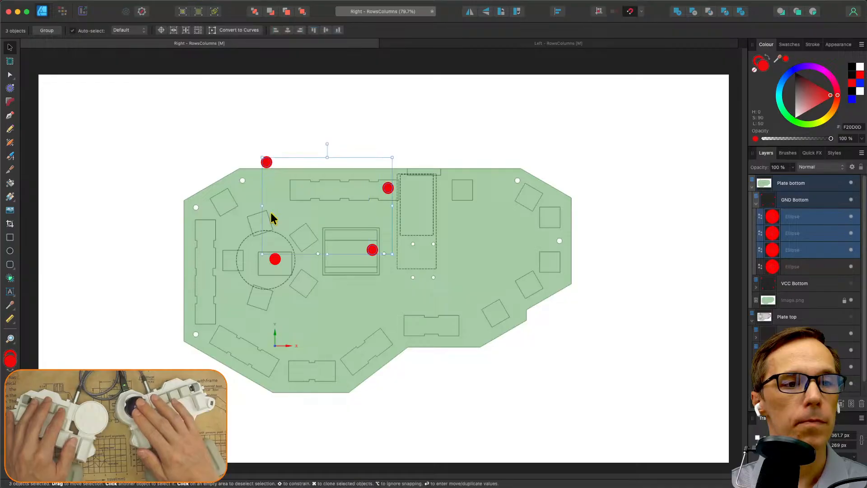
left_click(274, 258, "shift")
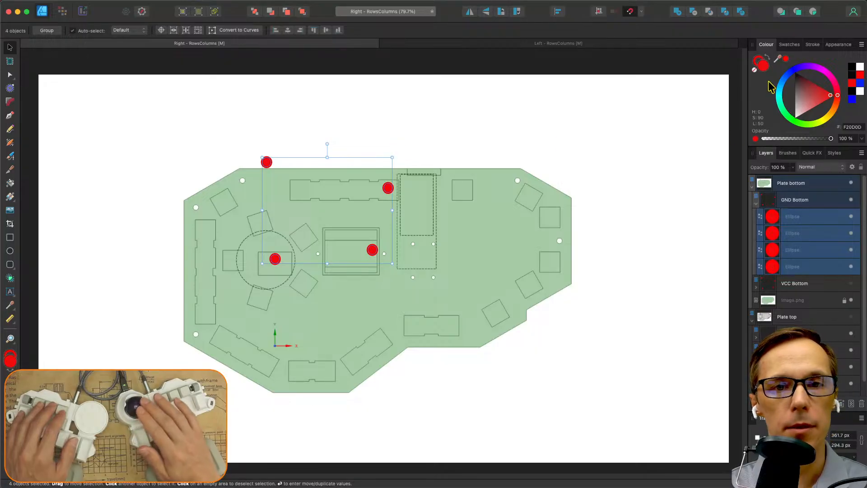
left_click(853, 68)
left_click(757, 59)
left_click(854, 67)
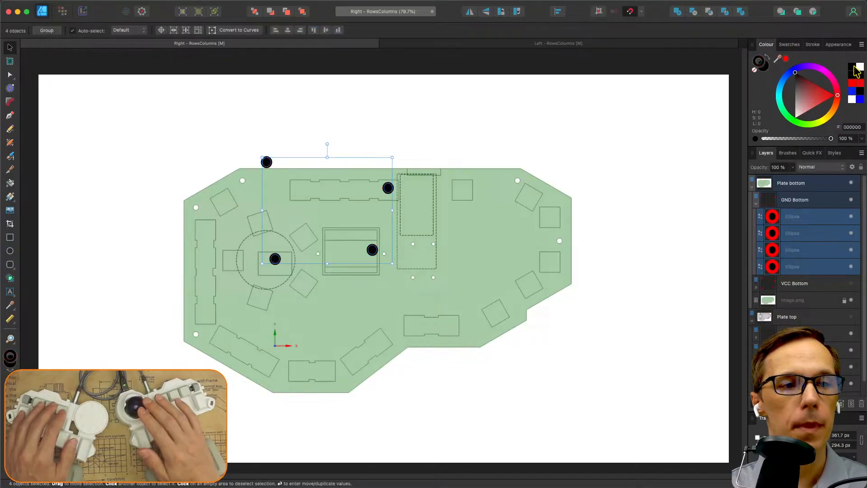
left_click(578, 119)
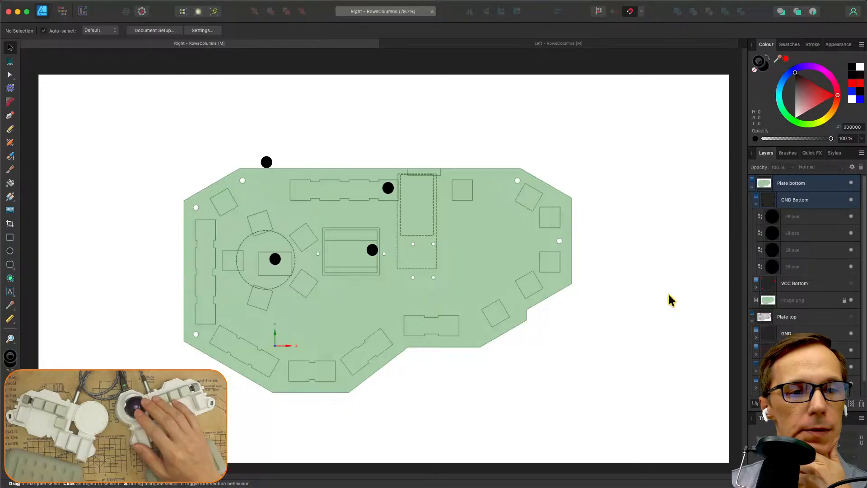
left_click(757, 204)
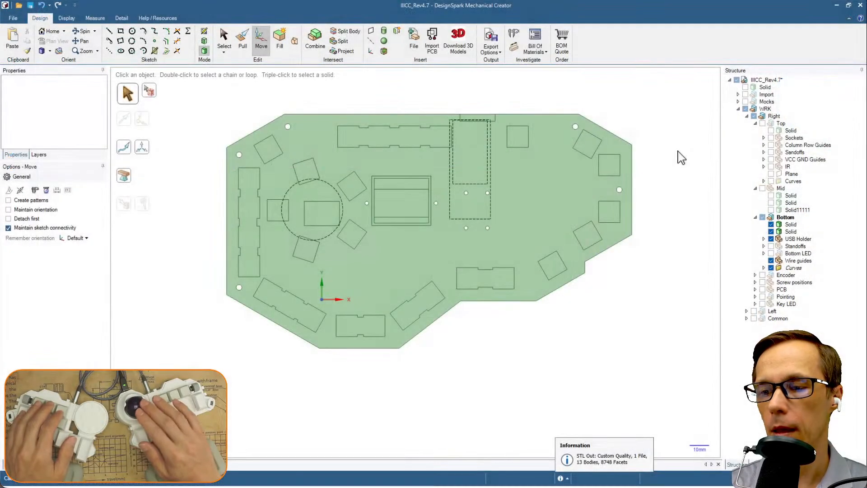
In DesignSpark Mechanical, hide and collapse the Right component, expand Left, and show only Left's Bottom component.
left_click(755, 124)
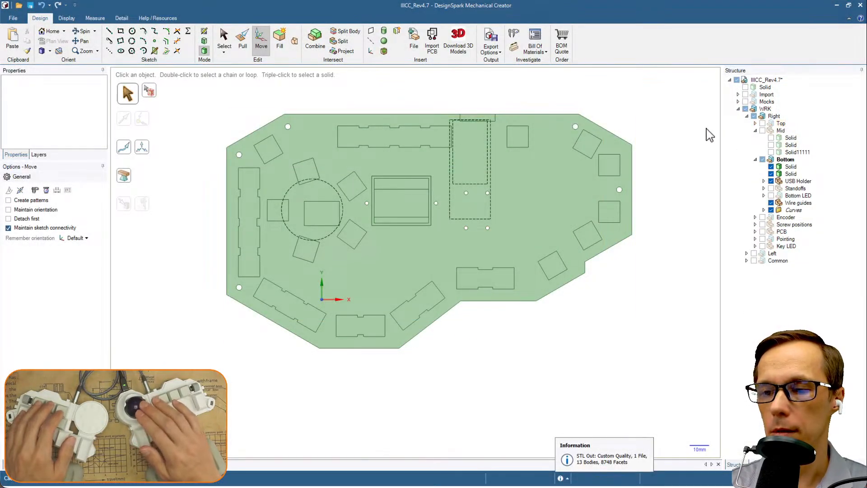
left_click(755, 160)
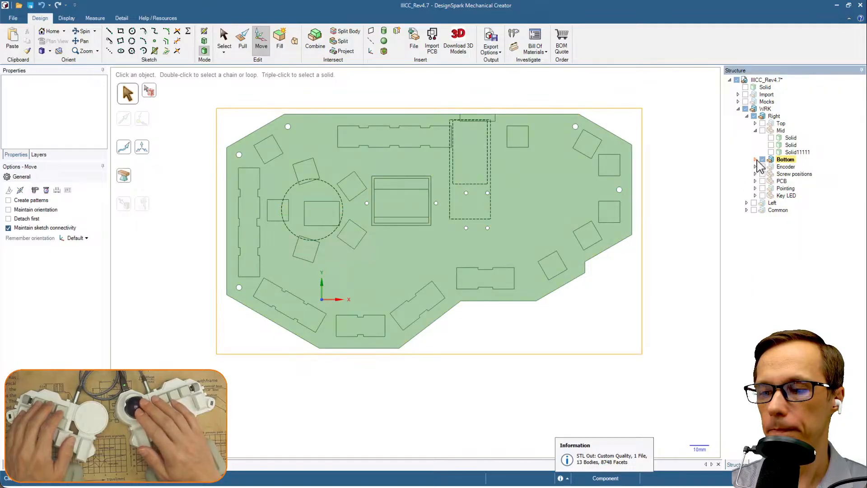
left_click(746, 109)
left_click(747, 116)
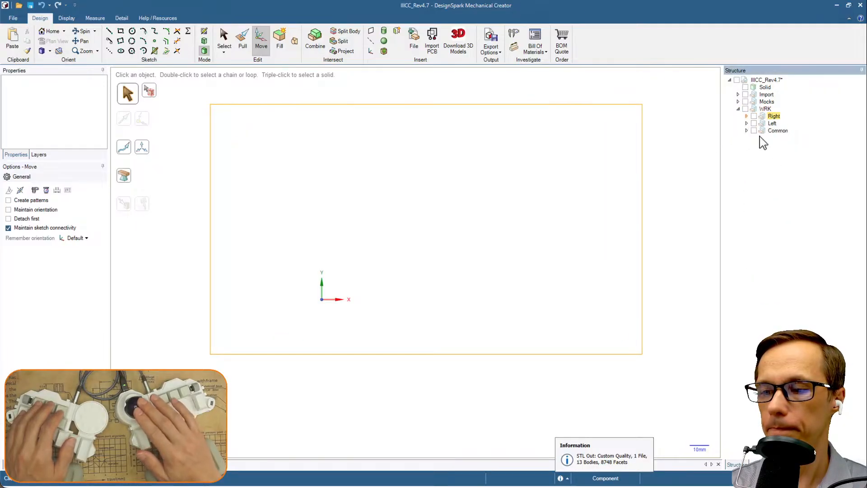
left_click(747, 123)
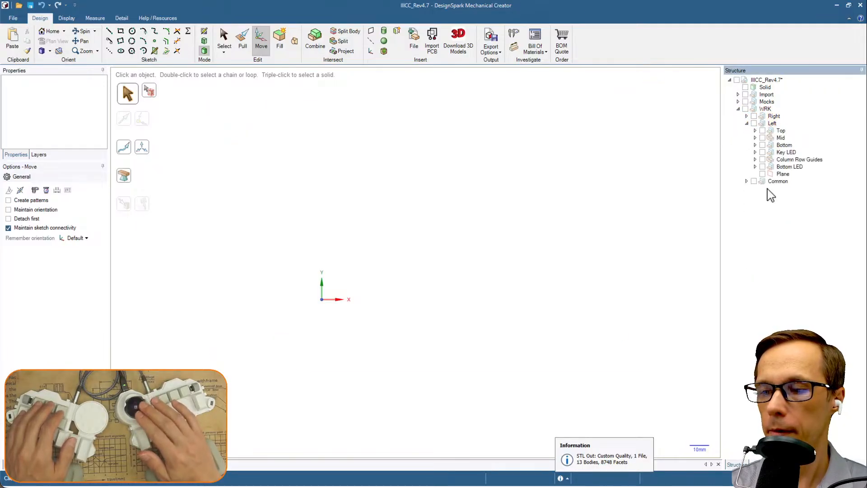
left_click(755, 145)
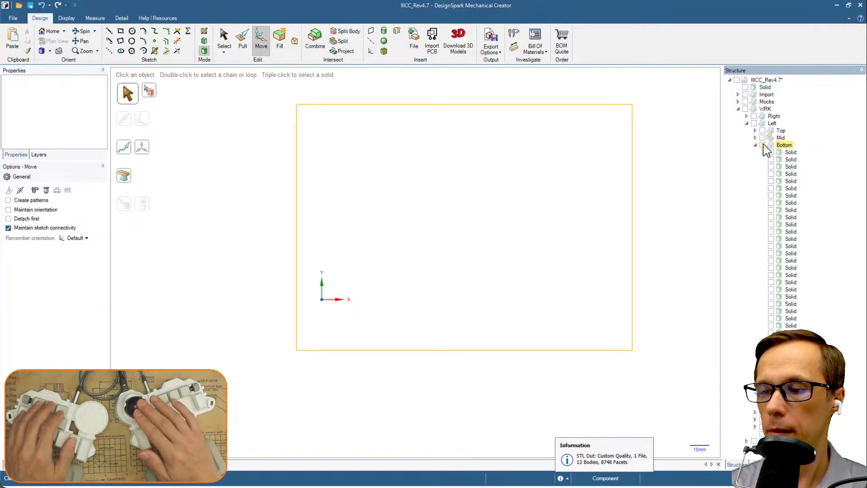
left_click(762, 146)
Make the Left half's Bottom component the active component.
scroll(504, 211, "up", 1)
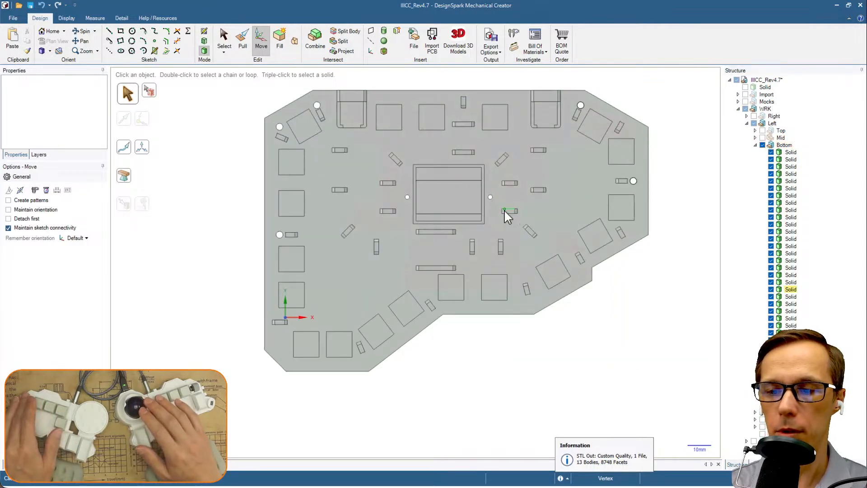
middle_click_drag(615, 194, 587, 206, "shift")
left_click(788, 152)
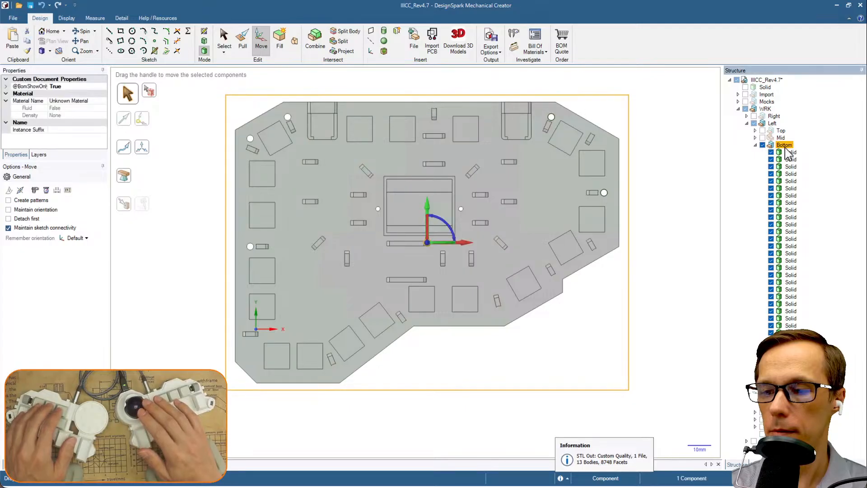
key("r")
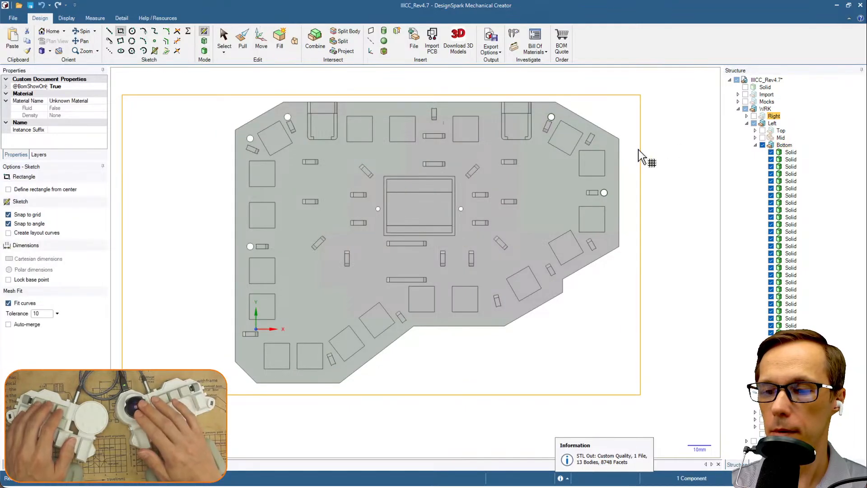
key("Escape")
left_click(785, 145)
double_click(788, 146)
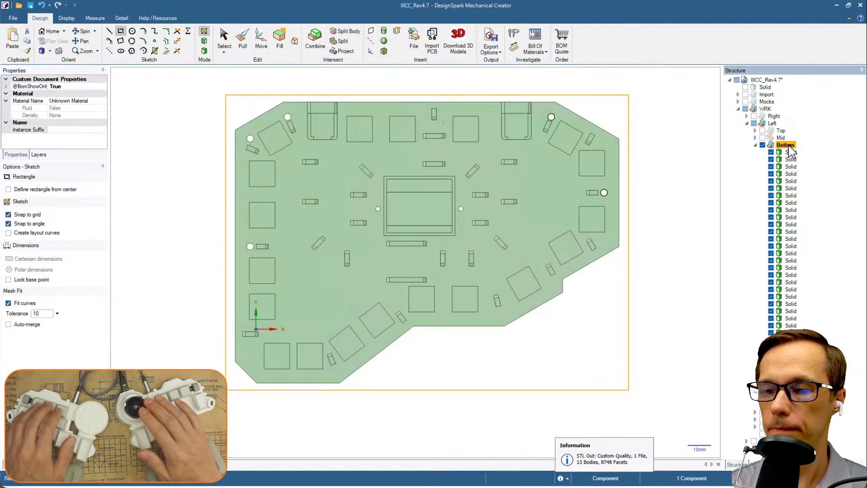
Delete the two large holder solids on the upper edge of the left bottom plate.
left_click(679, 144)
middle_click_drag(648, 145, 653, 128)
key("d")
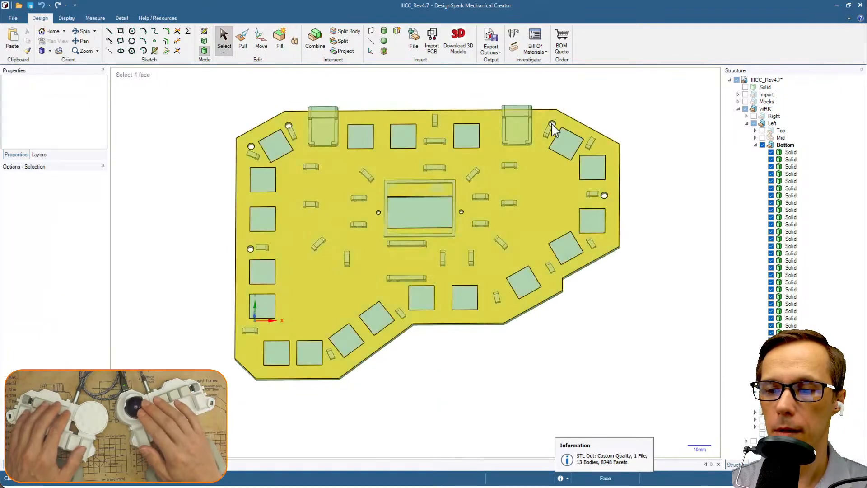
triple_click(518, 127)
key("Delete")
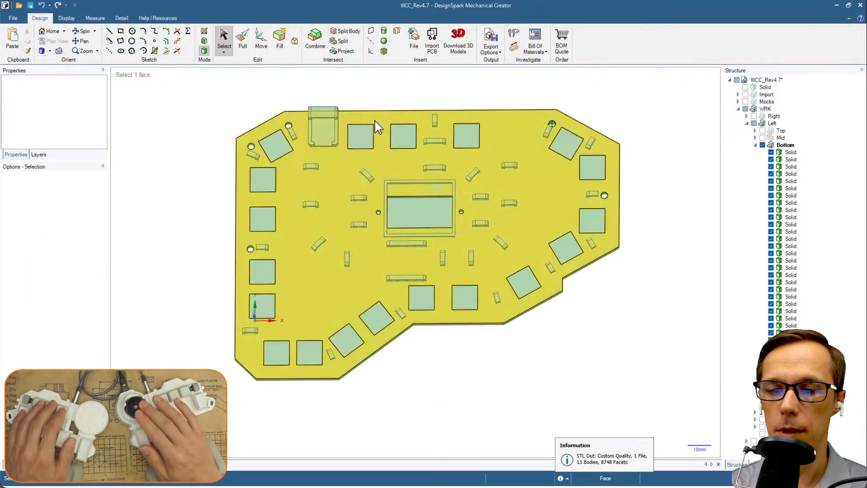
triple_click(326, 128)
key("Delete")
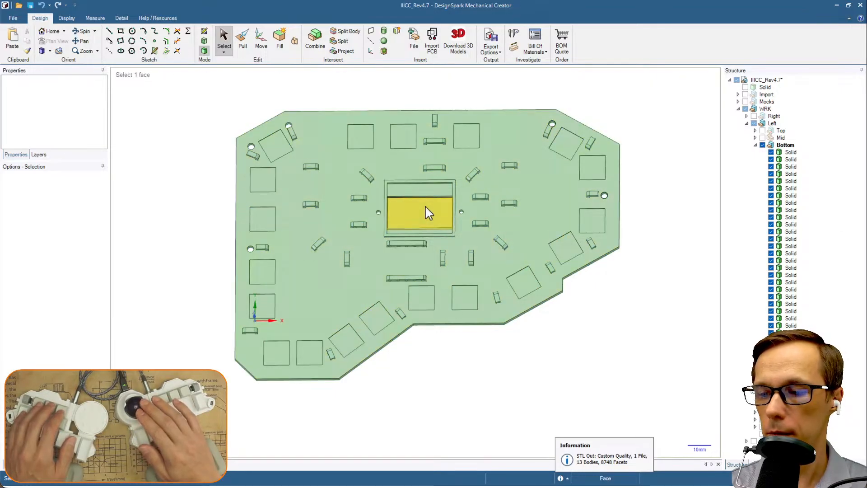
Hide the left bottom plate bodies and delete all the small wire guide solids scattered across it.
left_click(772, 390)
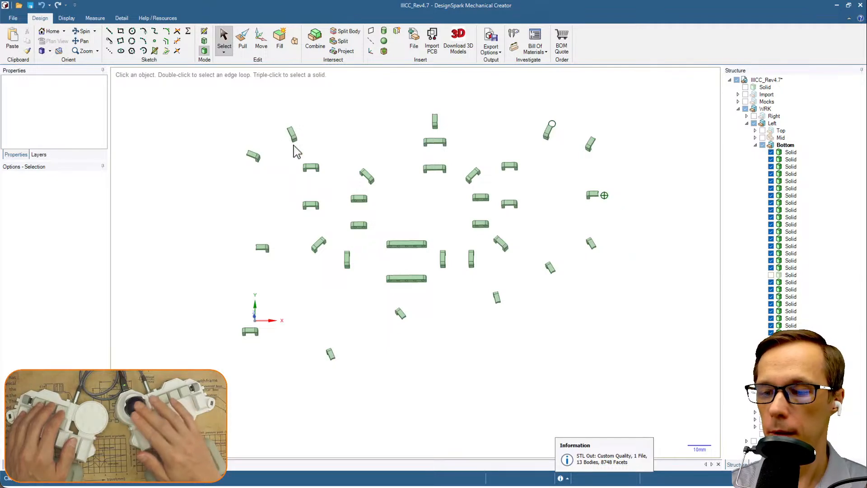
left_click_drag(190, 91, 663, 375)
key("Delete")
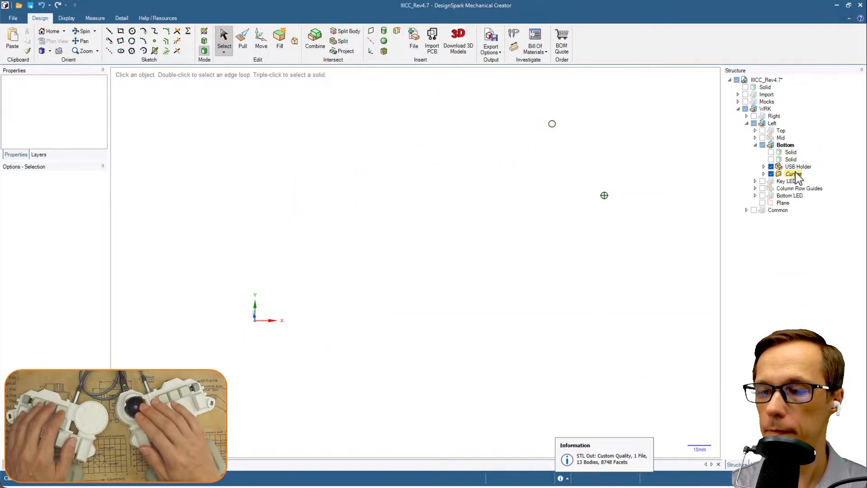
Show both left bottom plate solids again and view the plate flat from above.
left_click(772, 153)
left_click(772, 160)
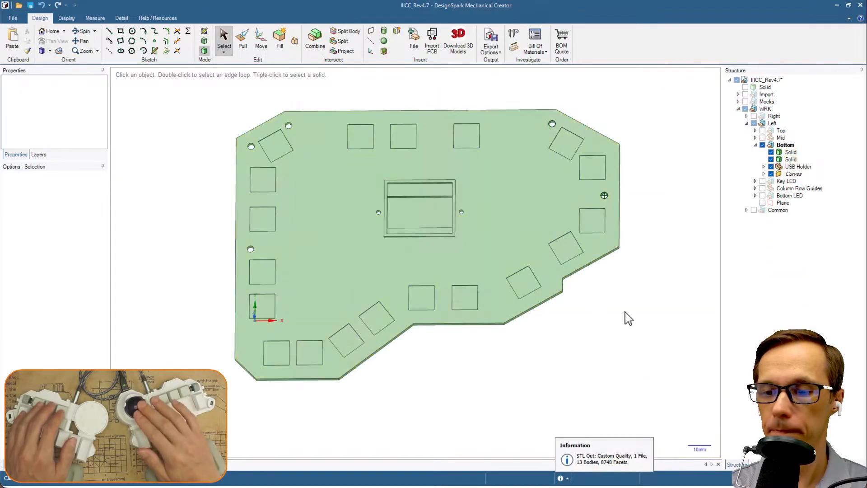
left_click(501, 230)
key("v")
left_click(599, 312)
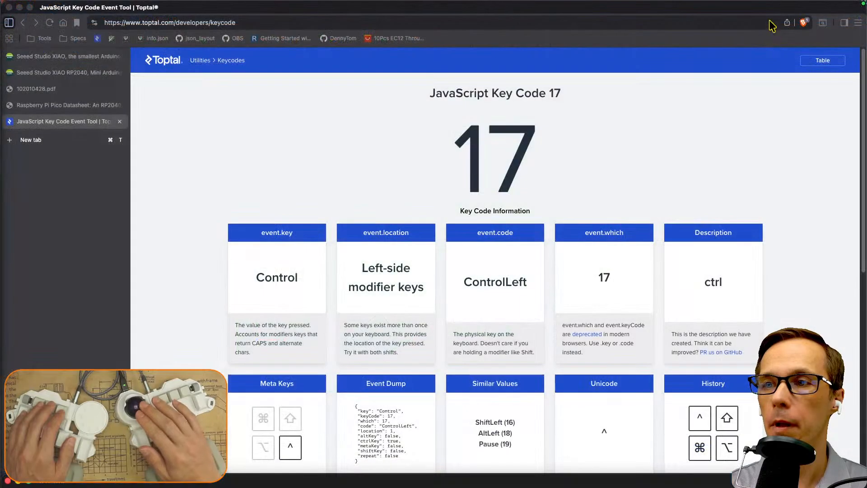
mouse_move(726, 9)
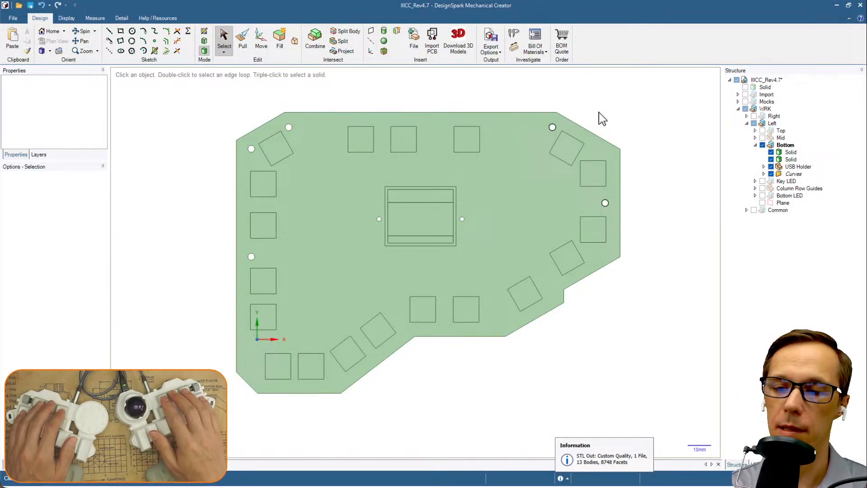
key("ctrl")
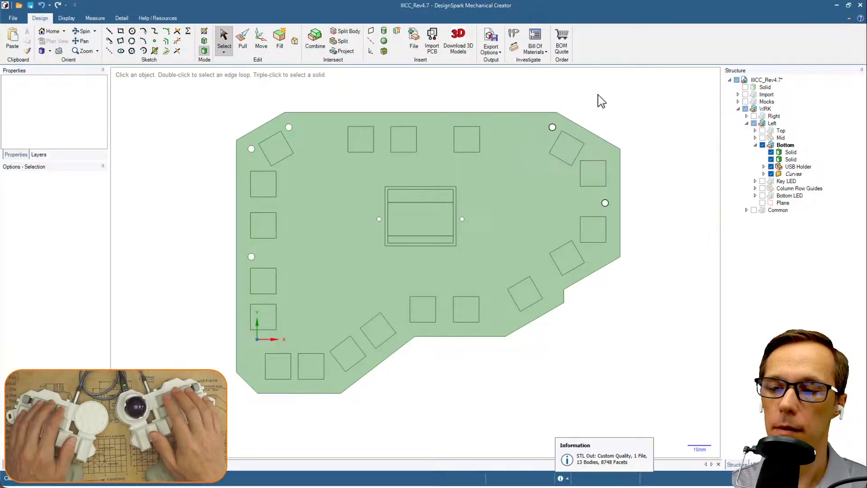
key("alt")
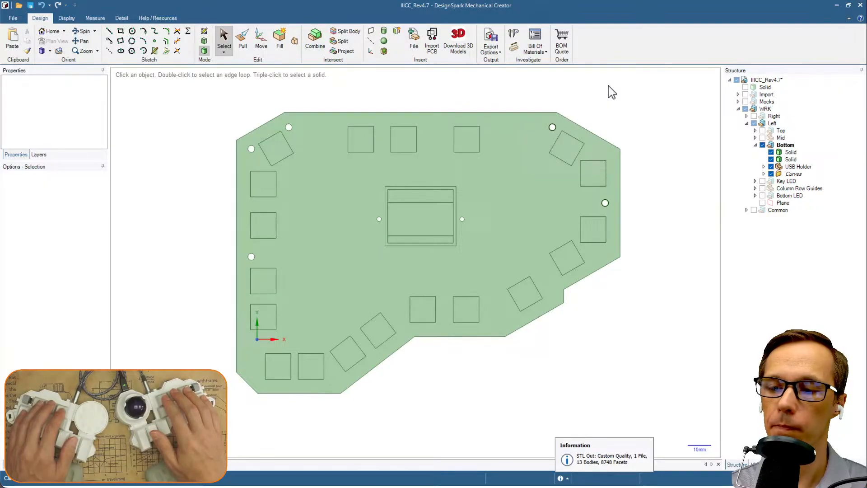
Switch back to Affinity Designer and bring up the Left - RowsColumns document.
key("ctrl")
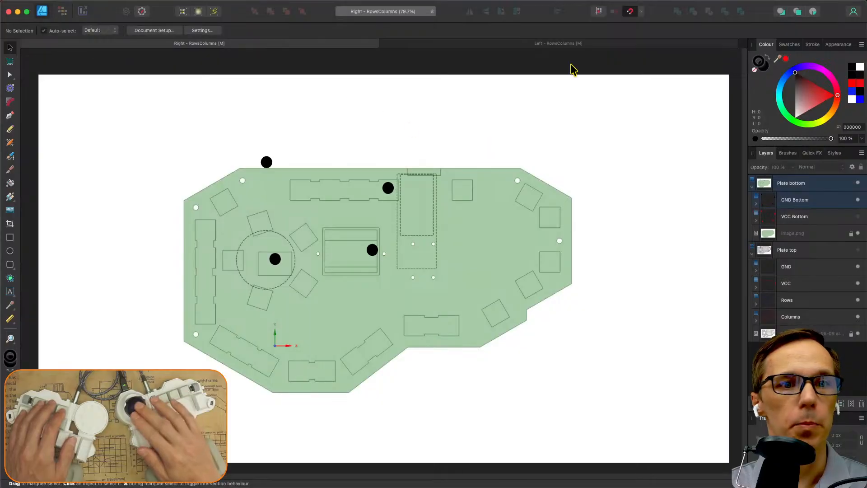
left_click(577, 44)
key("p")
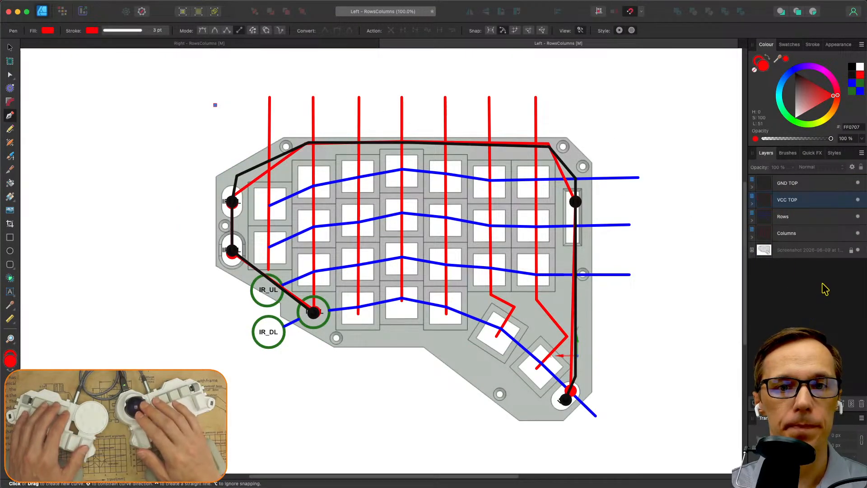
left_click(790, 186)
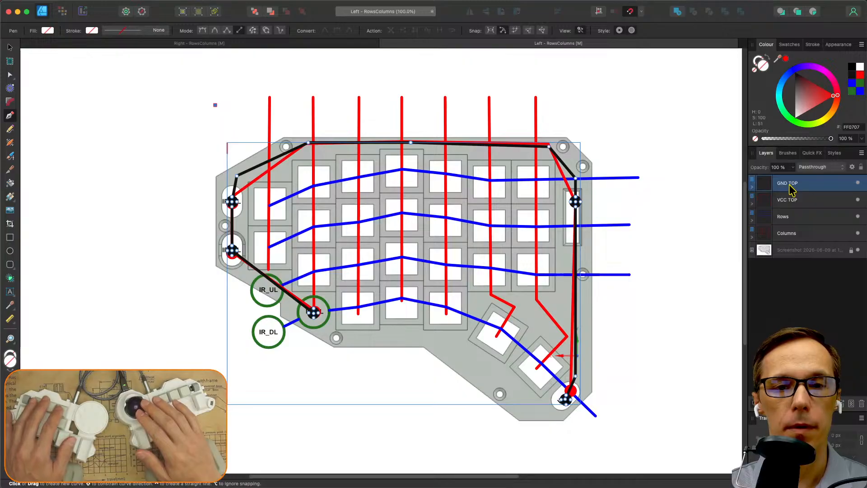
left_click(789, 233, "shift")
left_click_drag(788, 233, 784, 262)
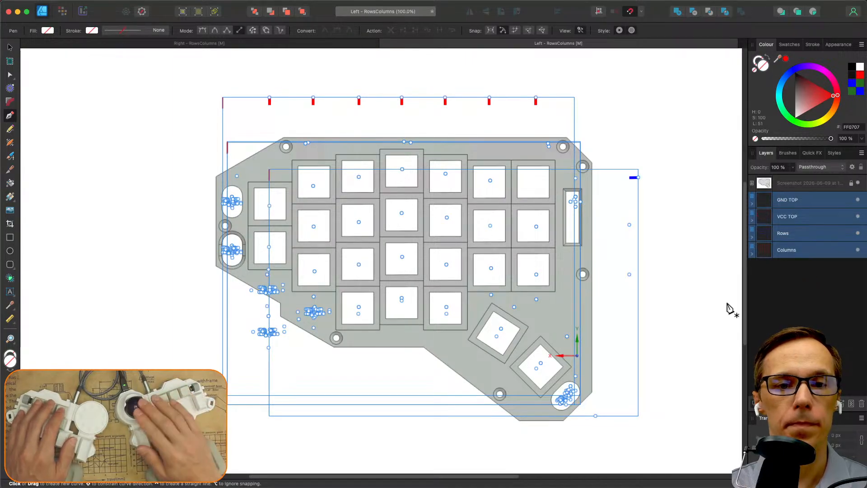
left_click(688, 236)
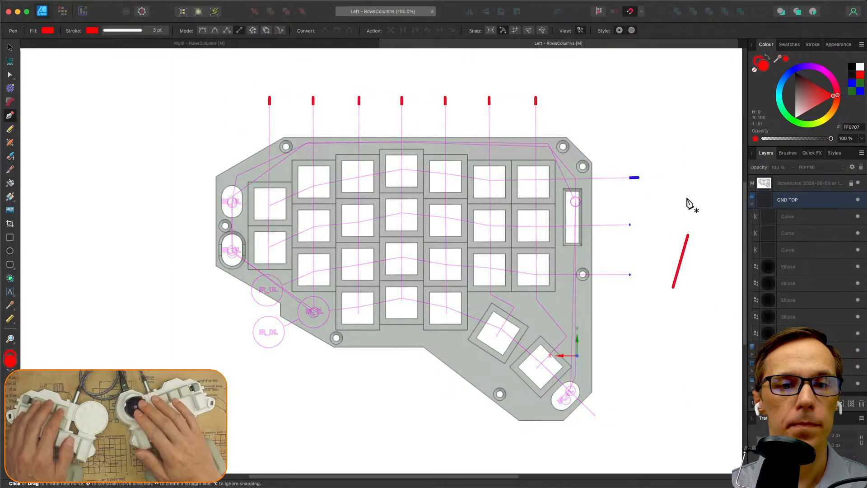
left_click(753, 203)
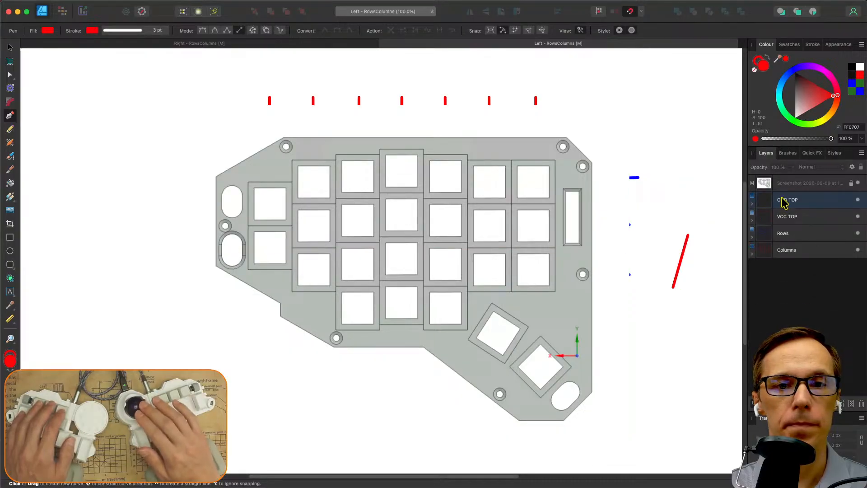
left_click_drag(789, 187, 789, 293)
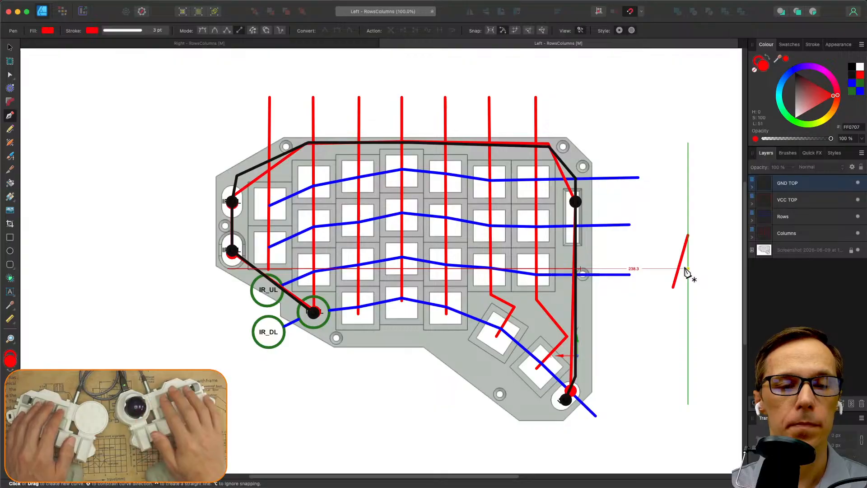
key("v")
key("Delete")
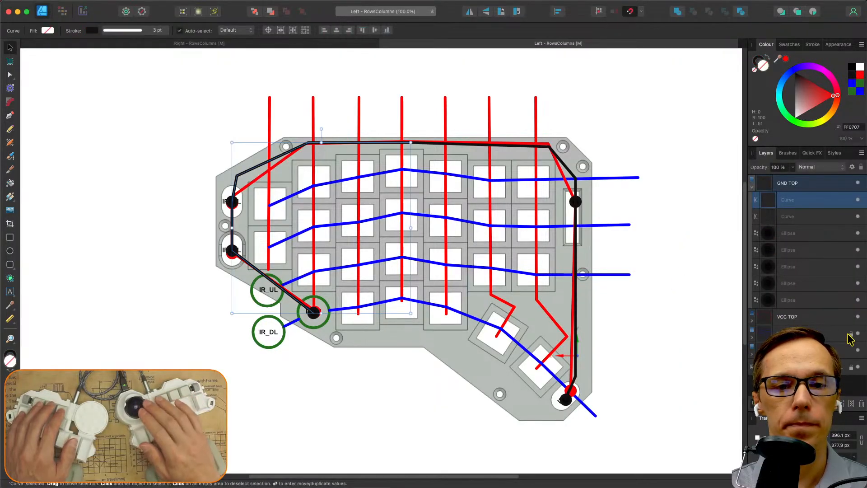
Collapse the GND TOP layer and add a new empty layer above it.
left_click(752, 188)
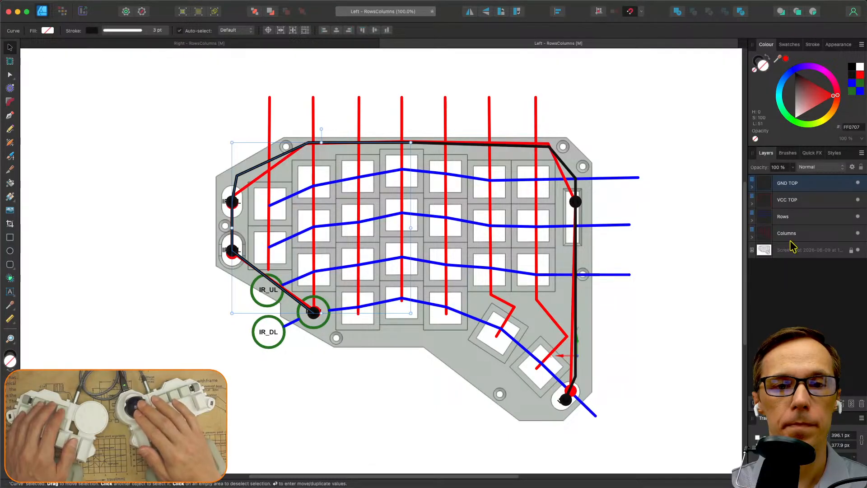
left_click(843, 403)
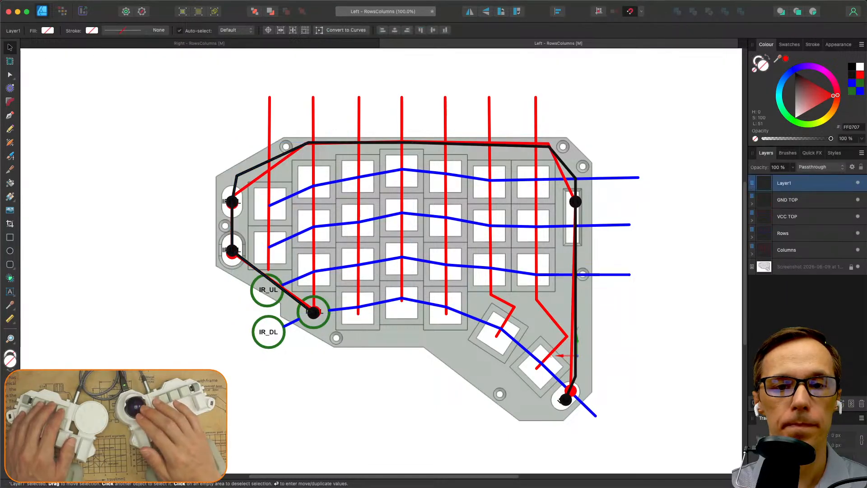
Rename the new empty layer above GND TOP as Bottom Plate.
double_click(793, 185)
type("Botto")
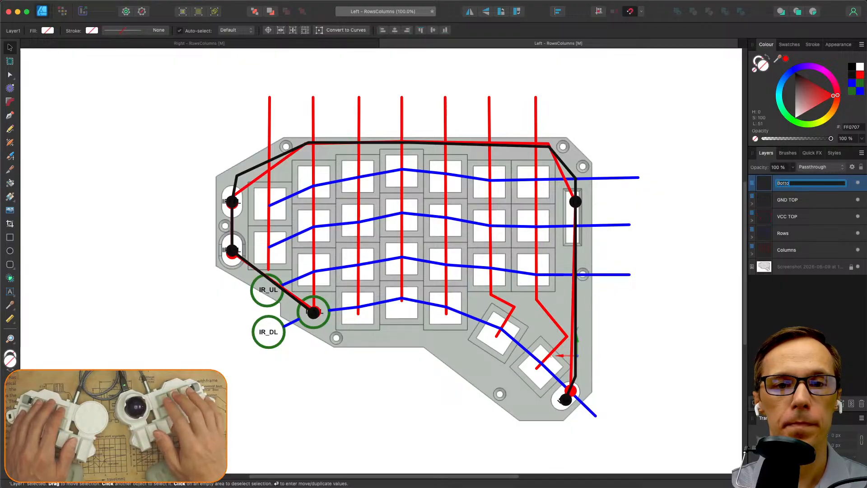
type("m Plats")
key("Return")
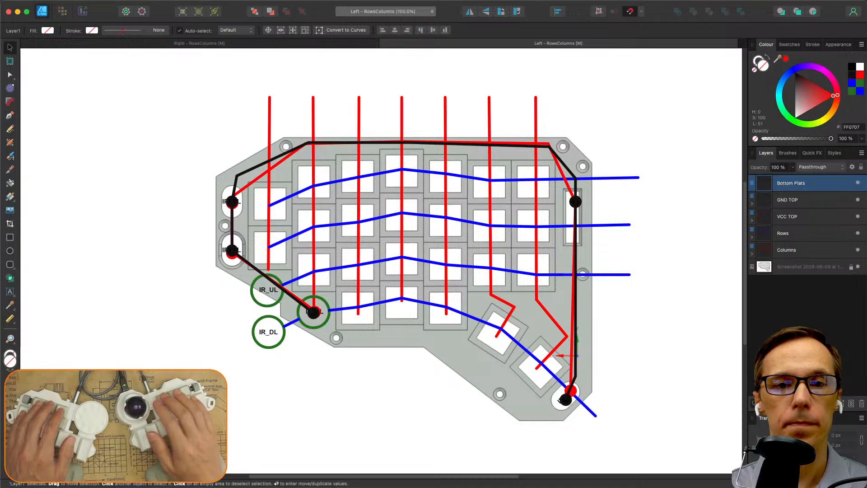
double_click(814, 189)
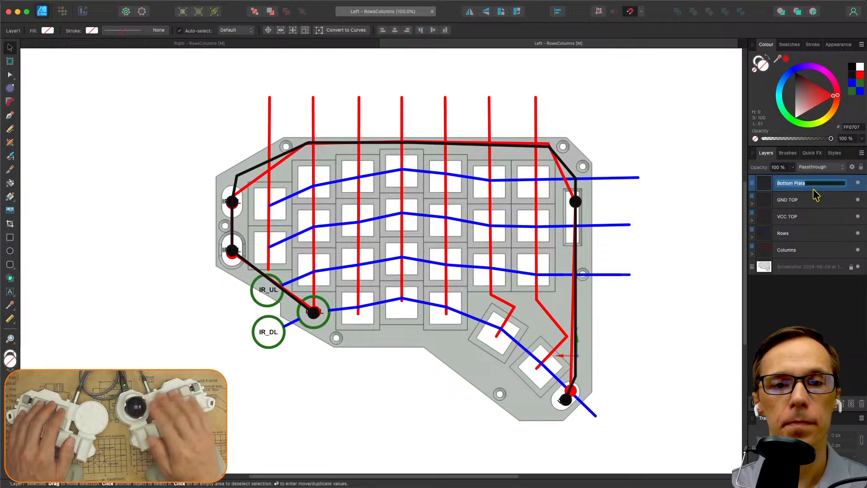
key("Right")
key("Return")
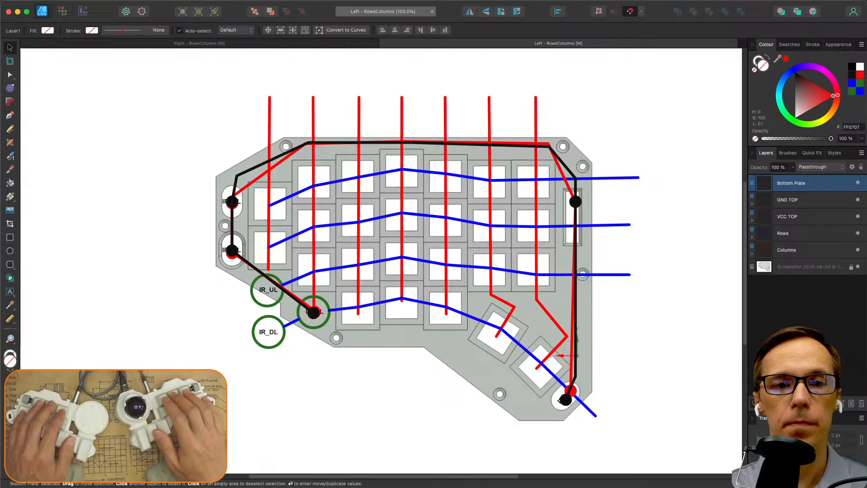
Paste the copied bottom plate image into the Bottom Plate layer and lock it.
key("super+v")
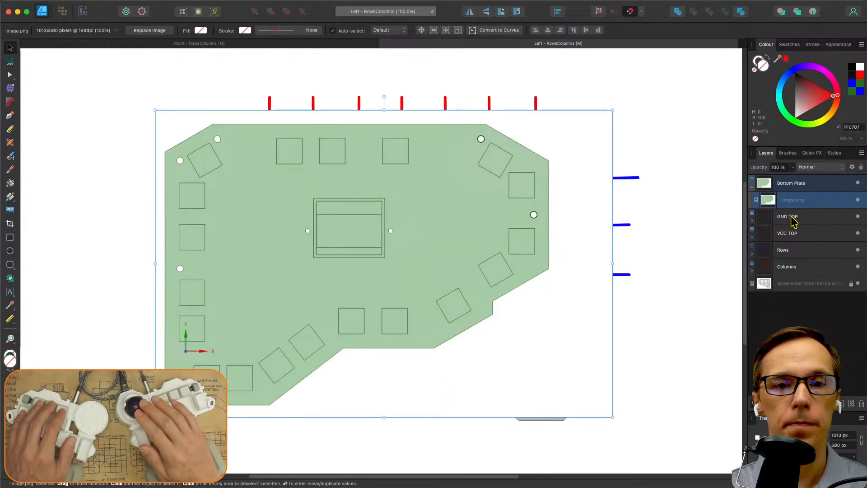
right_click(826, 202)
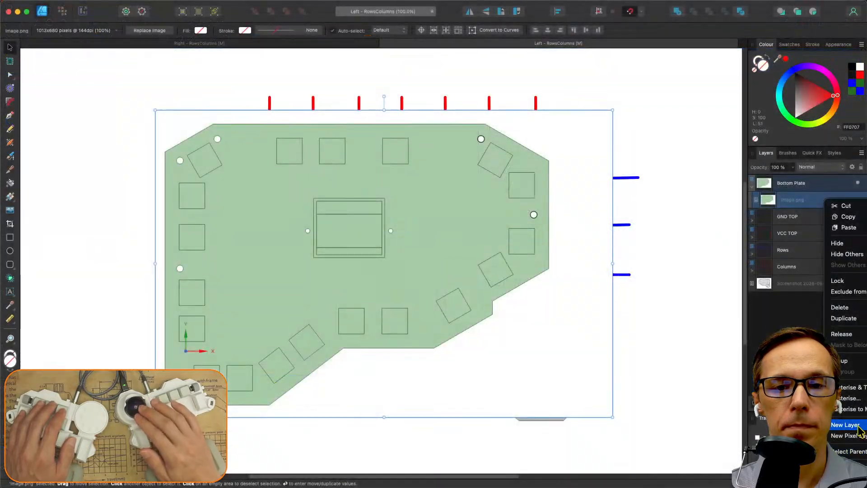
left_click(839, 280)
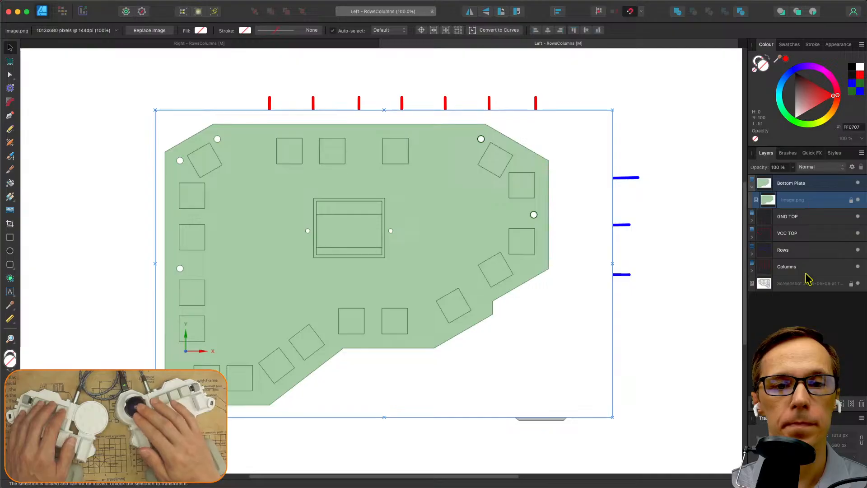
left_click(784, 317)
Add another new layer at the top of the layer stack and name it Top plate.
left_click(813, 286)
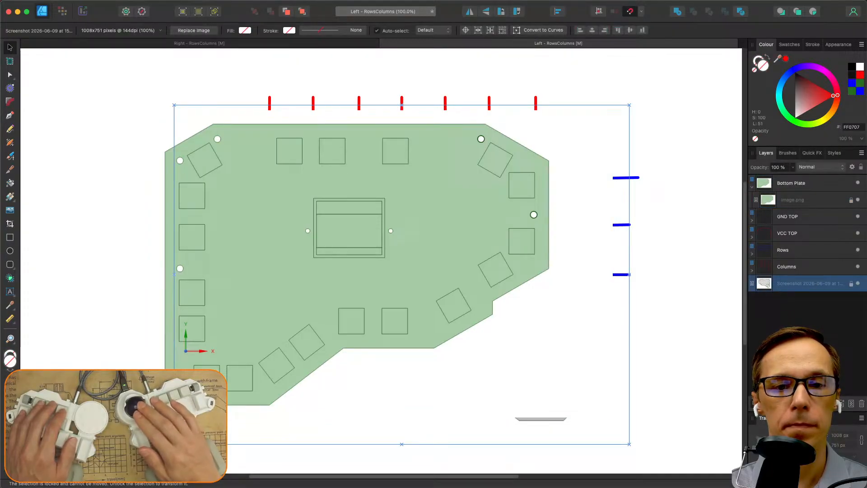
left_click(842, 404)
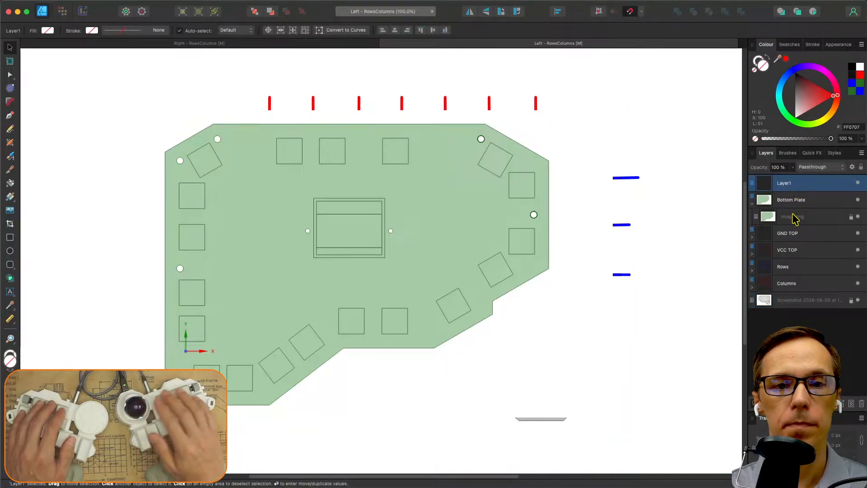
double_click(790, 183)
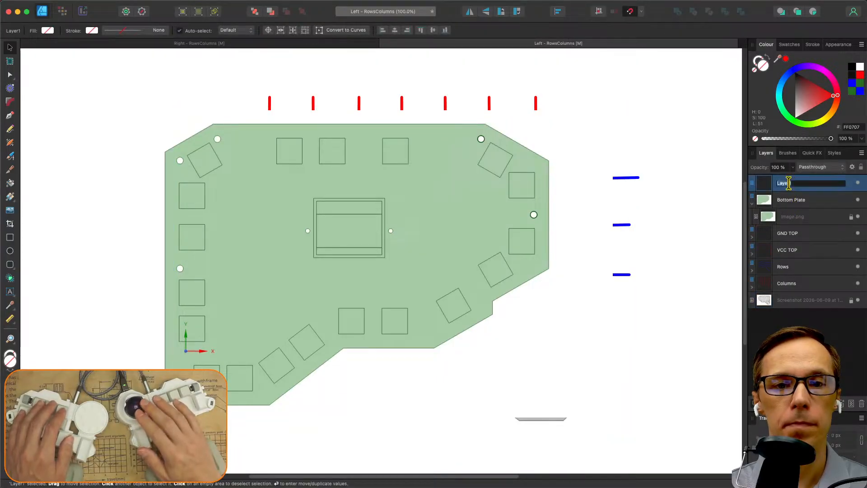
type("T")
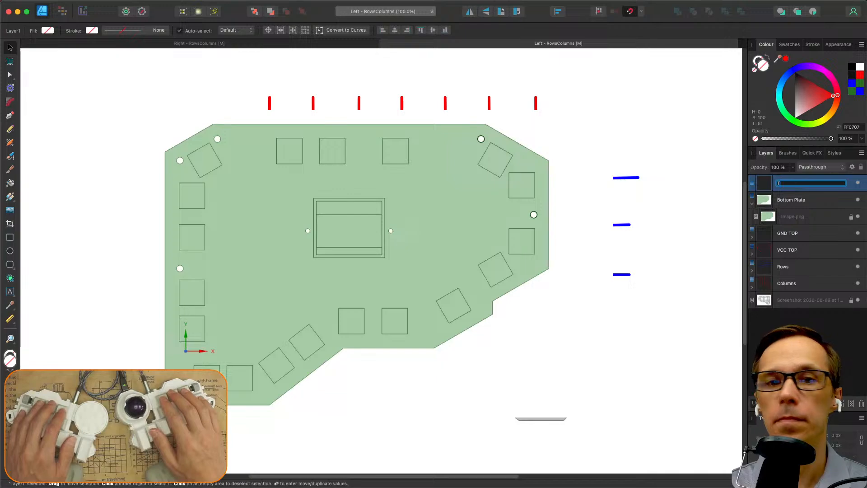
type("op p")
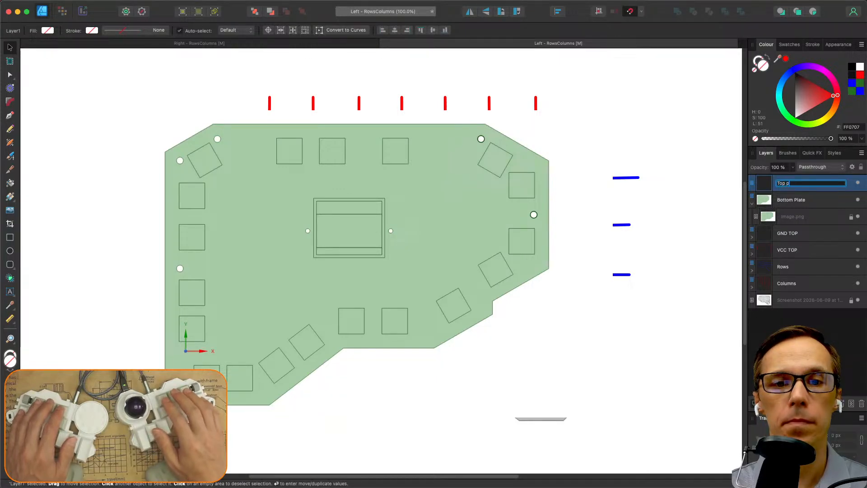
type("lat")
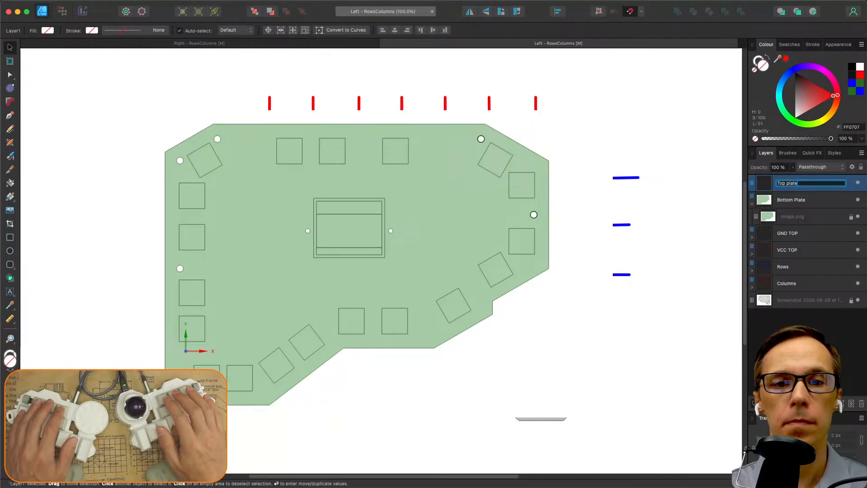
type("e")
key("Return")
left_click(799, 326)
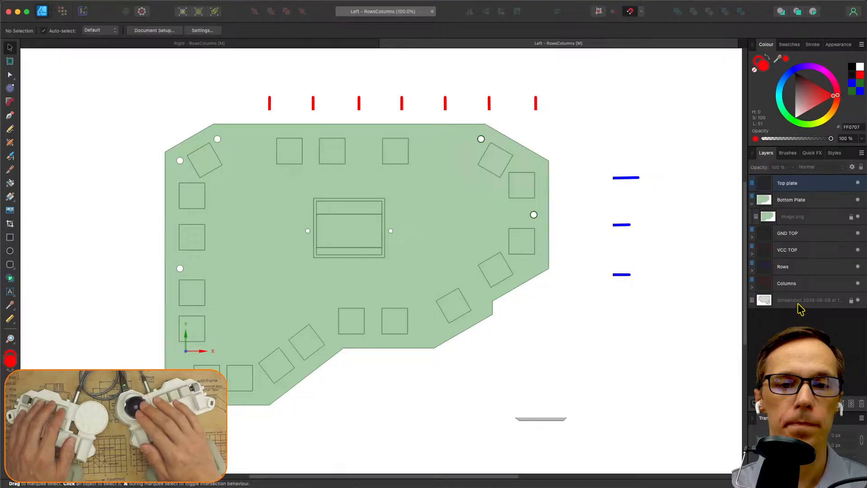
Hide the Bottom Plate layer and move GND TOP, VCC TOP, Rows, Columns and the plate screenshot into the Top plate layer.
left_click(858, 201)
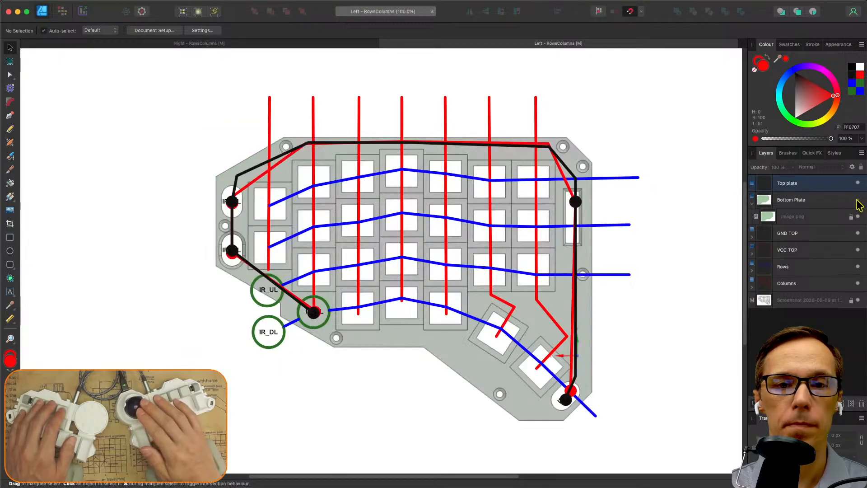
left_click(793, 185)
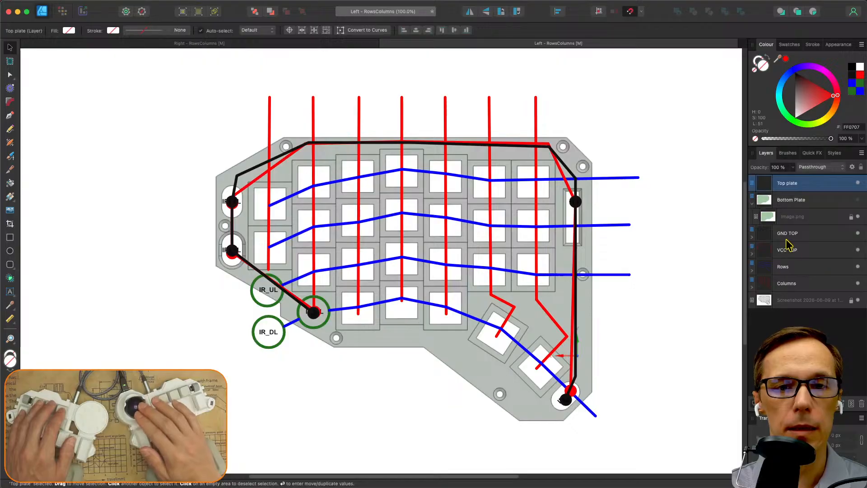
left_click_drag(786, 238, 796, 201)
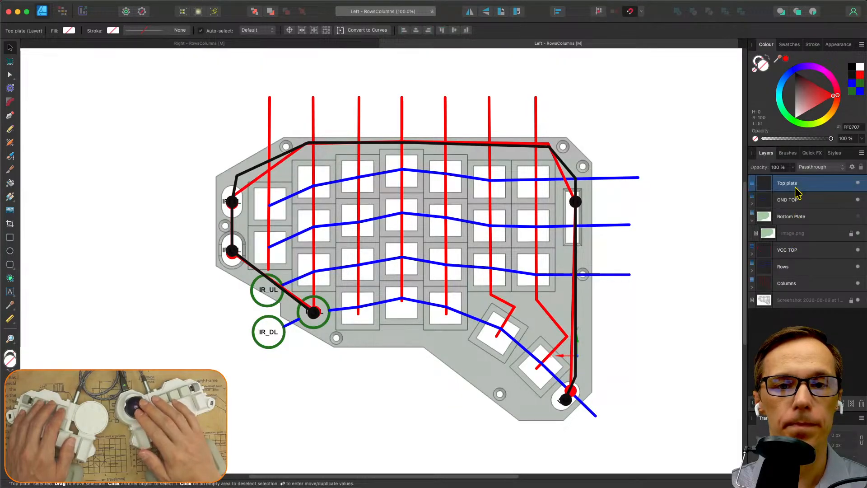
left_click_drag(797, 253, 800, 197)
left_click_drag(795, 275, 802, 201)
left_click_drag(794, 284, 807, 190)
left_click_drag(798, 236, 809, 193)
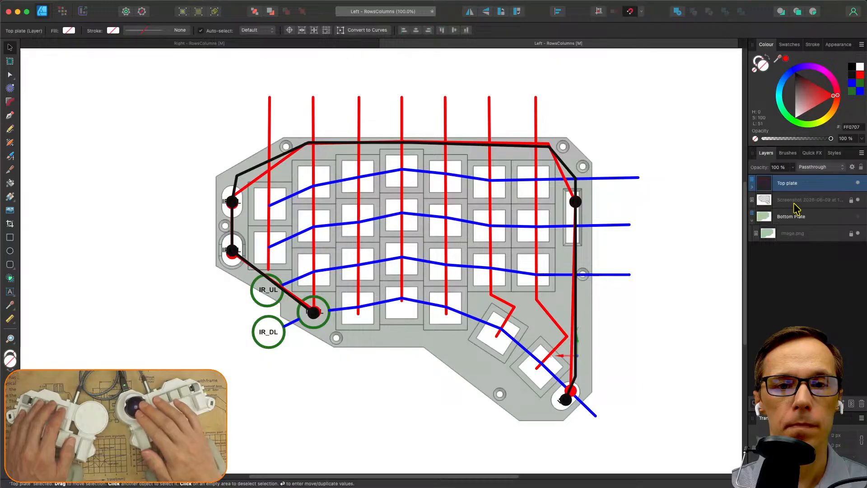
left_click_drag(807, 199, 765, 186)
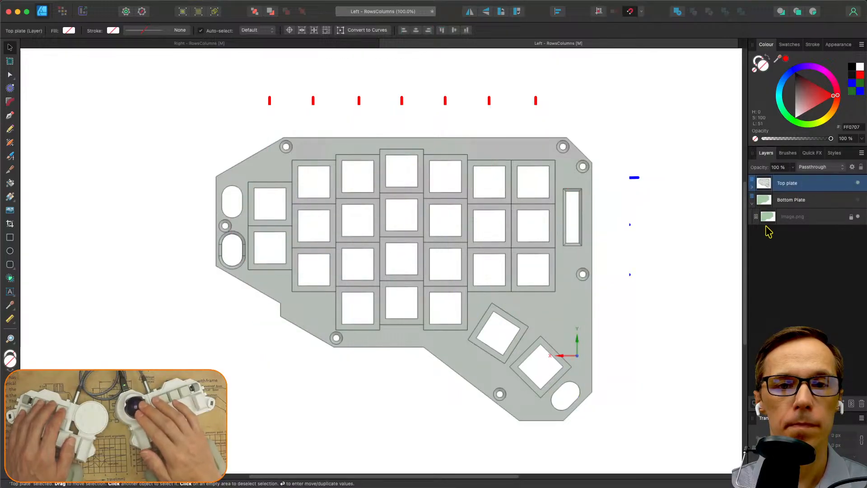
Move the plate screenshot below the Columns layer inside Top plate, and collapse the Top plate layer.
left_click(752, 189)
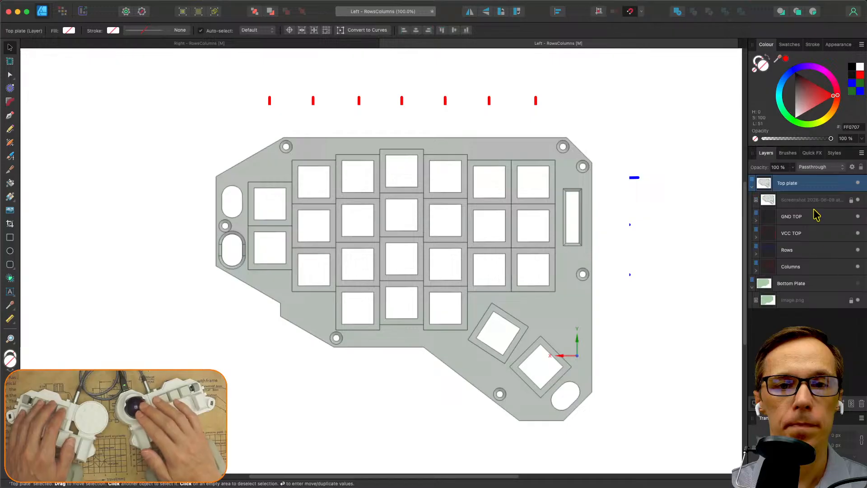
left_click_drag(817, 203, 810, 274)
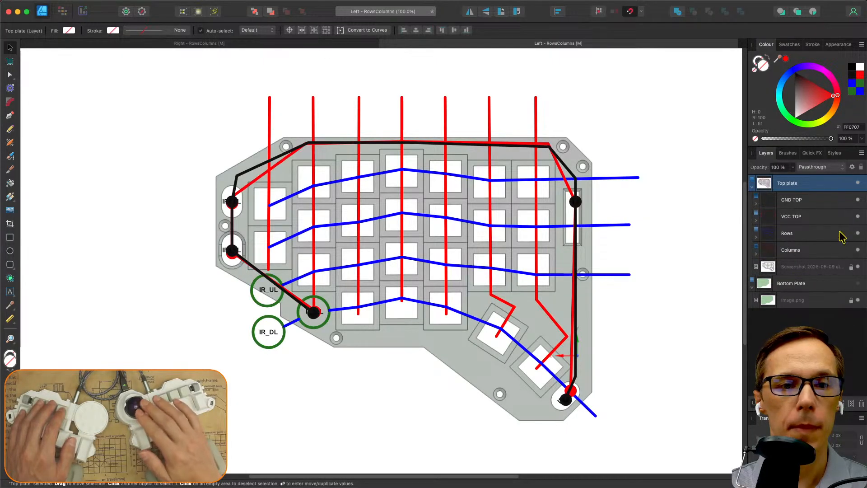
left_click(753, 187)
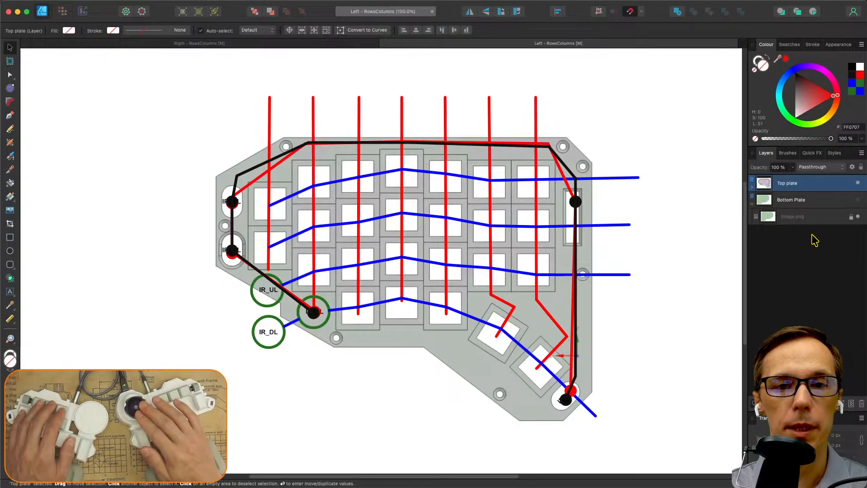
Hide Top plate, show Bottom Plate, and flip the bottom plate image horizontally to match the left half's orientation.
left_click(809, 218)
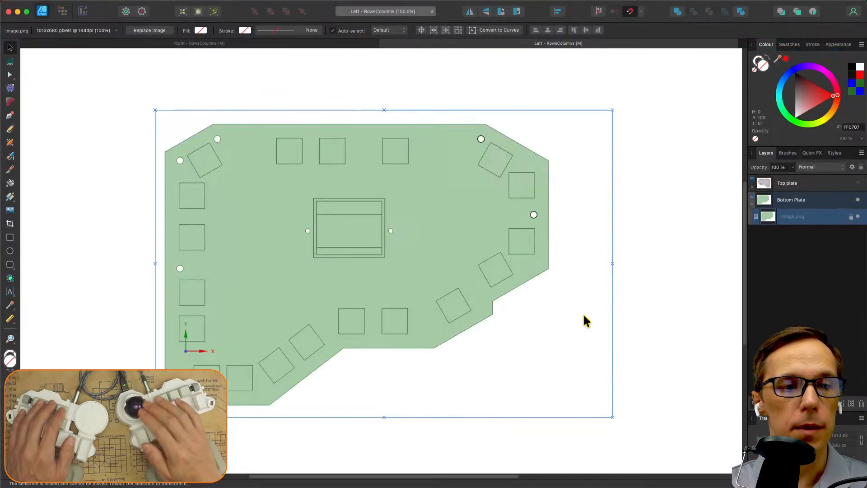
middle_click_drag(600, 329, 622, 330)
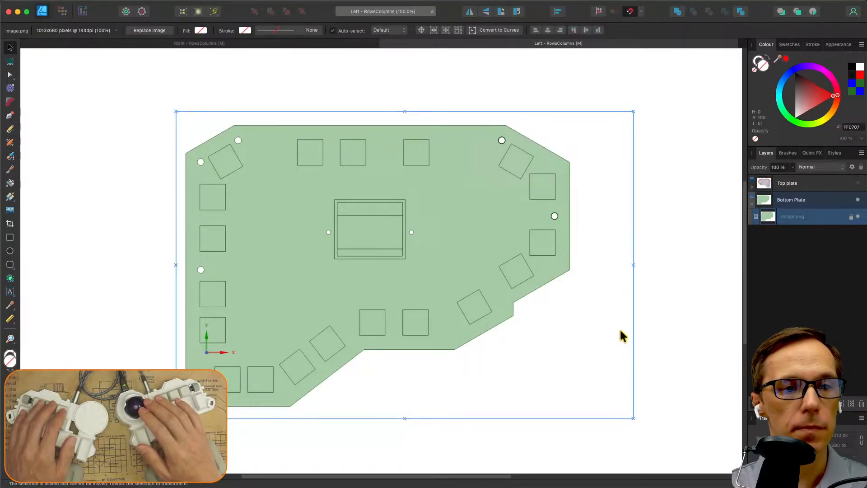
right_click(459, 232)
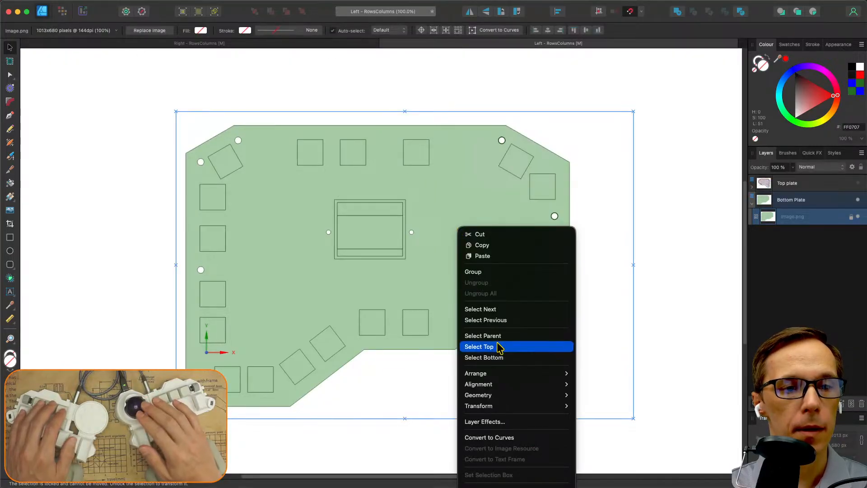
mouse_move(520, 385)
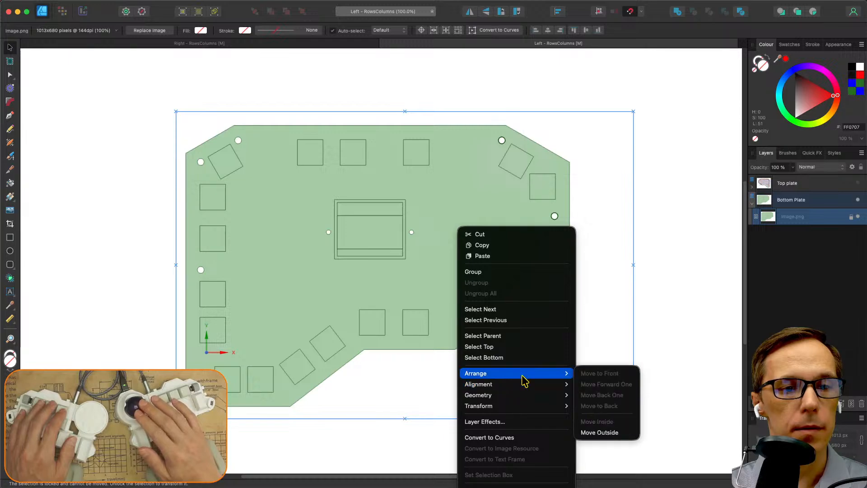
mouse_move(538, 403)
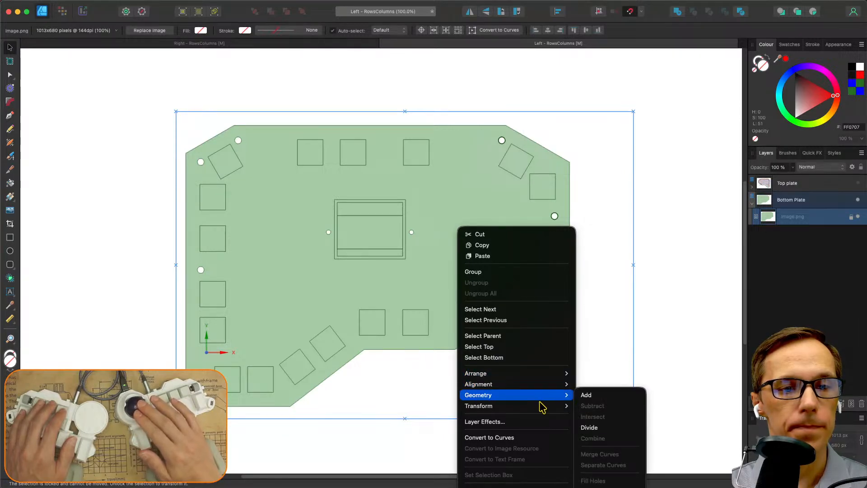
left_click(609, 433)
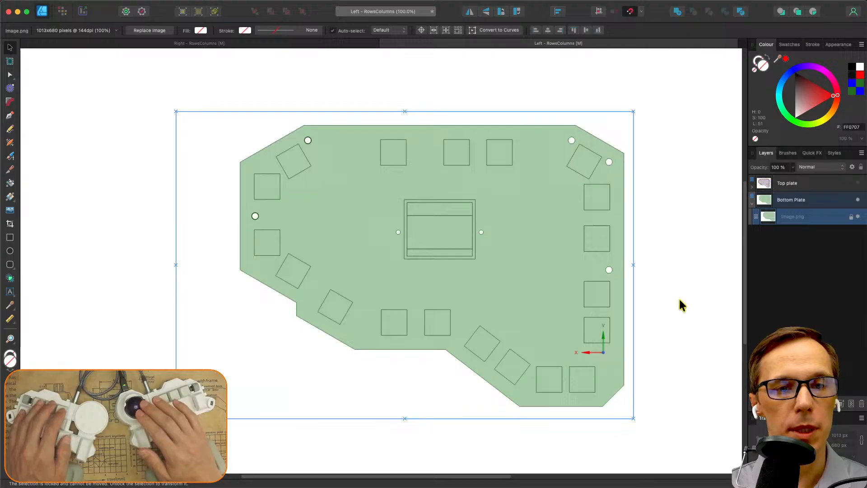
middle_click_drag(679, 298, 651, 294)
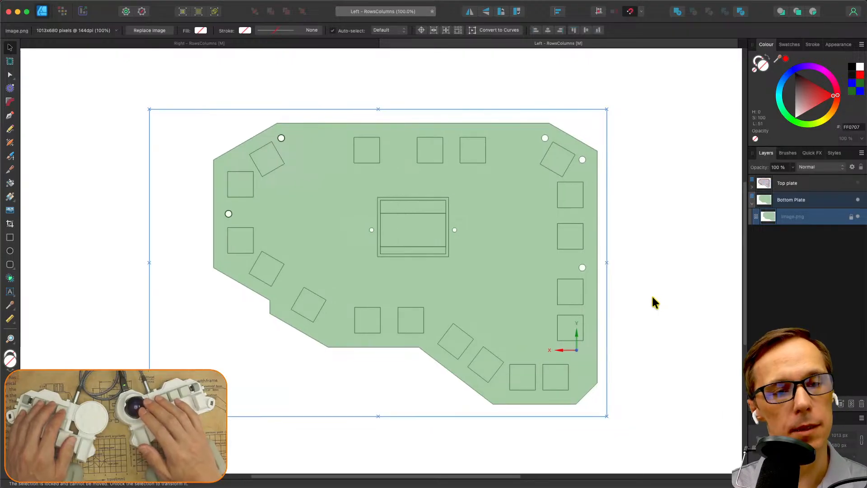
left_click(682, 211)
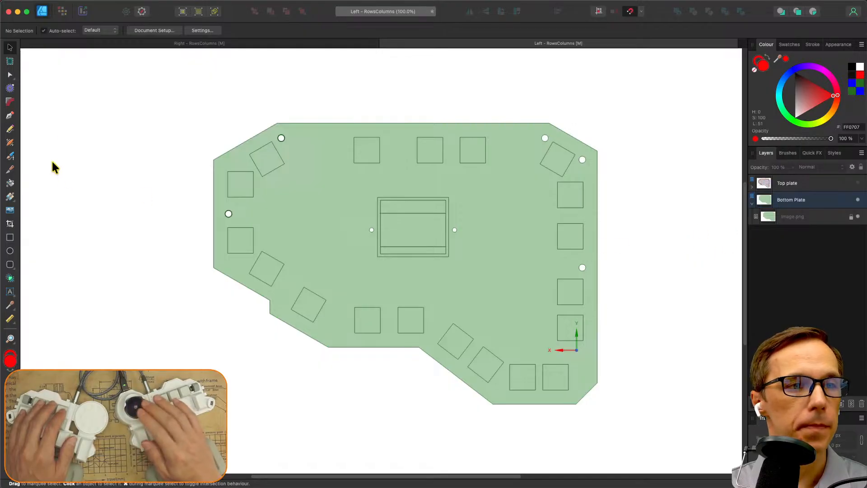
Draw a small red-filled circle with the Ellipse tool in the empty area beside the plate's left edge.
left_click(10, 251)
left_click_drag(92, 229, 100, 241)
left_click(148, 268)
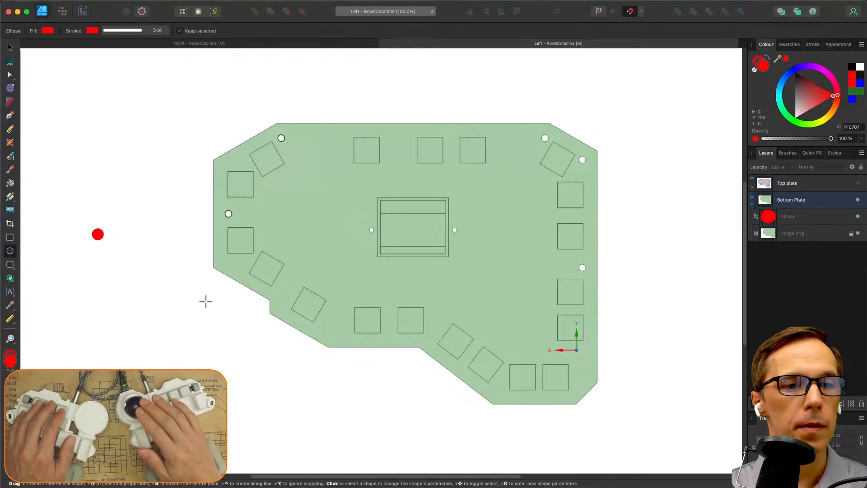
Add a layer named VCC Bottom inside the Bottom Plate layer and put the red circle in it.
left_click(794, 202)
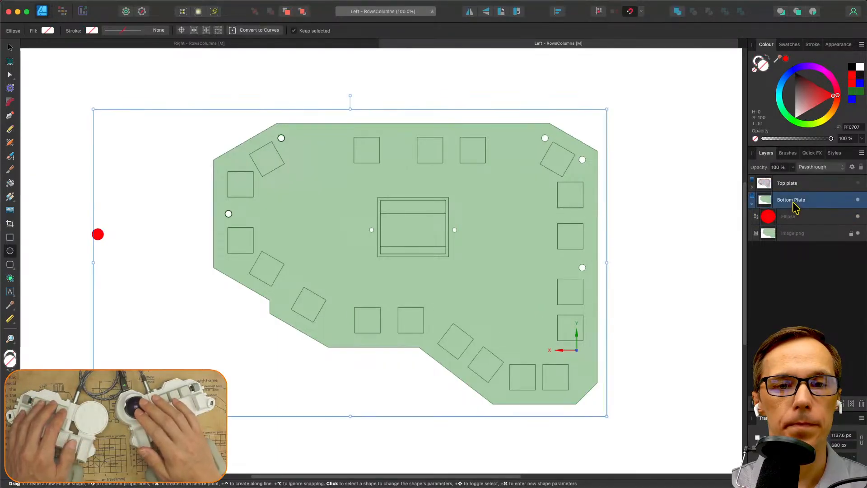
left_click(843, 406)
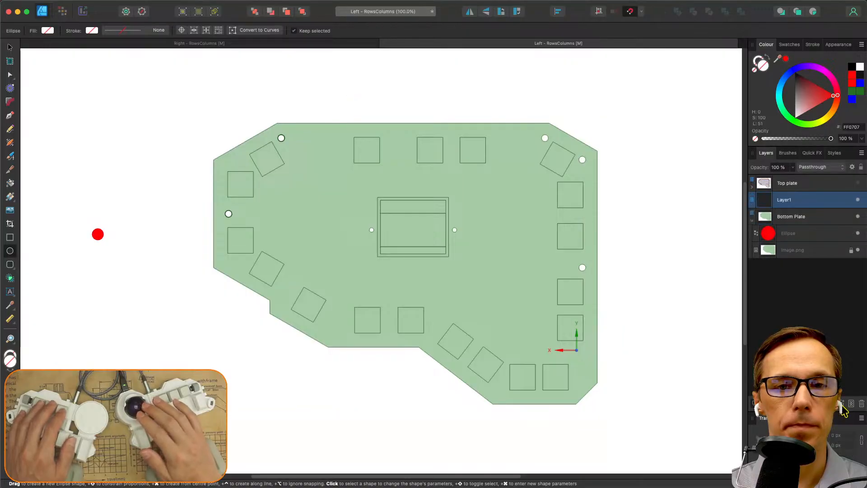
double_click(795, 200)
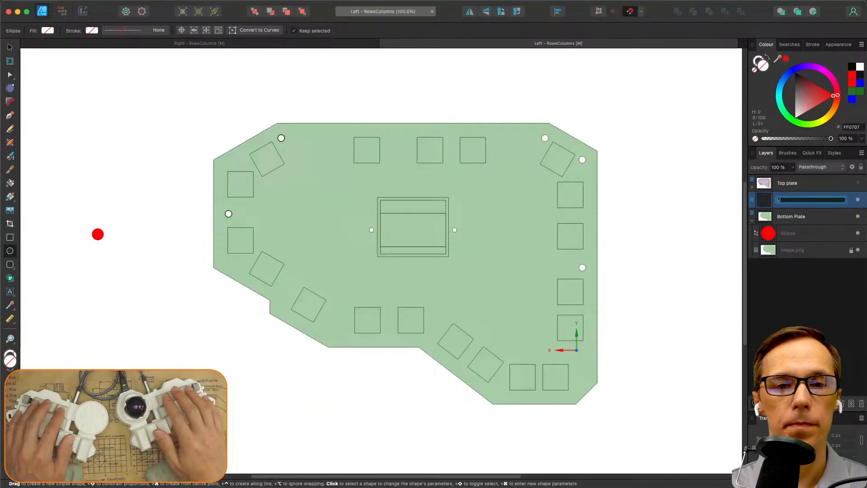
type("VC")
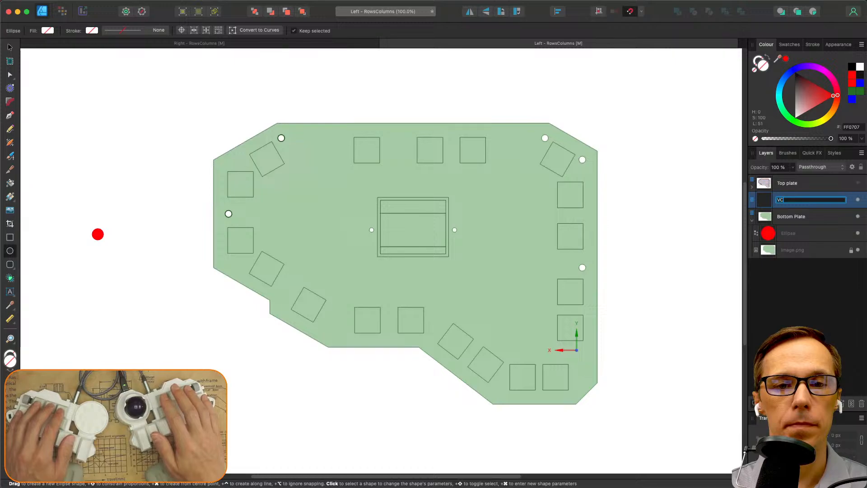
type("C Bottom")
key("Return")
left_click_drag(792, 233, 803, 206)
left_click_drag(803, 218, 802, 220)
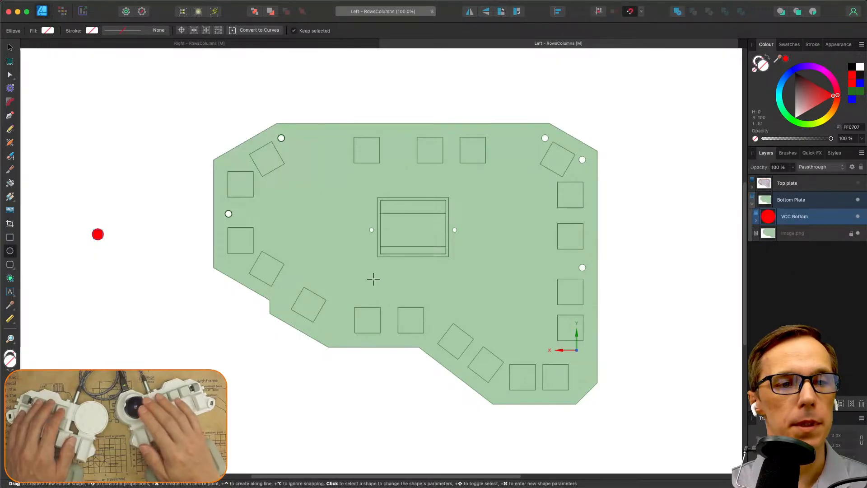
Move the red circle into the upper-right part of the central rectangle on the bottom plate.
key("v")
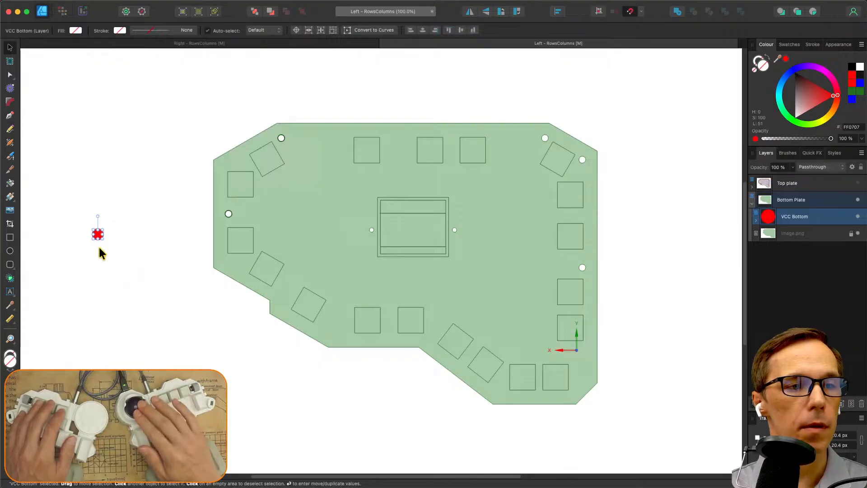
left_click_drag(100, 234, 454, 227)
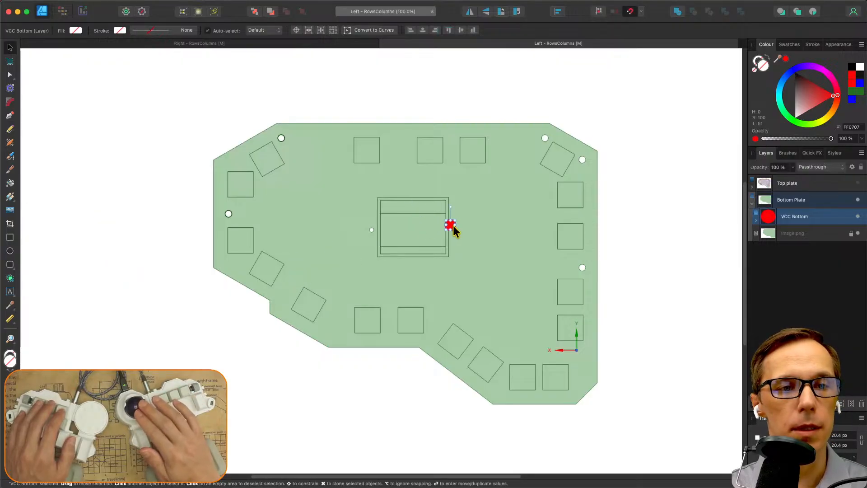
left_click(392, 359)
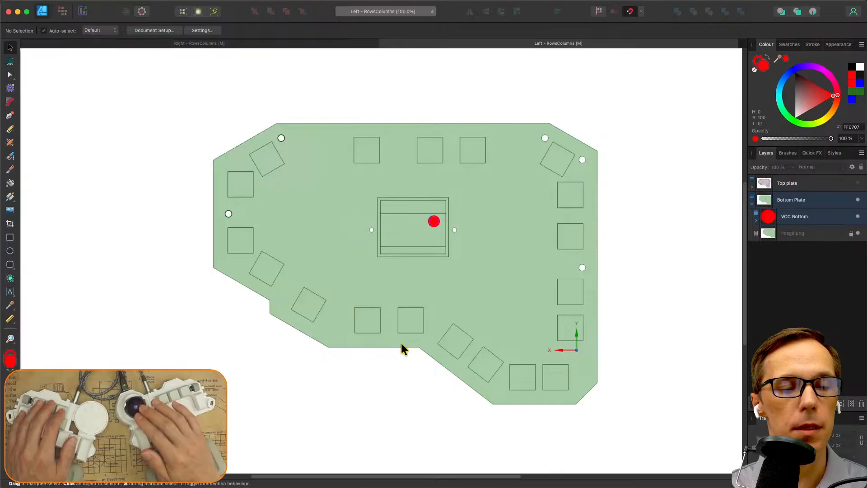
Copy the central red circle to the plate's upper edge near both the upper-right and upper-left corners.
double_click(434, 222)
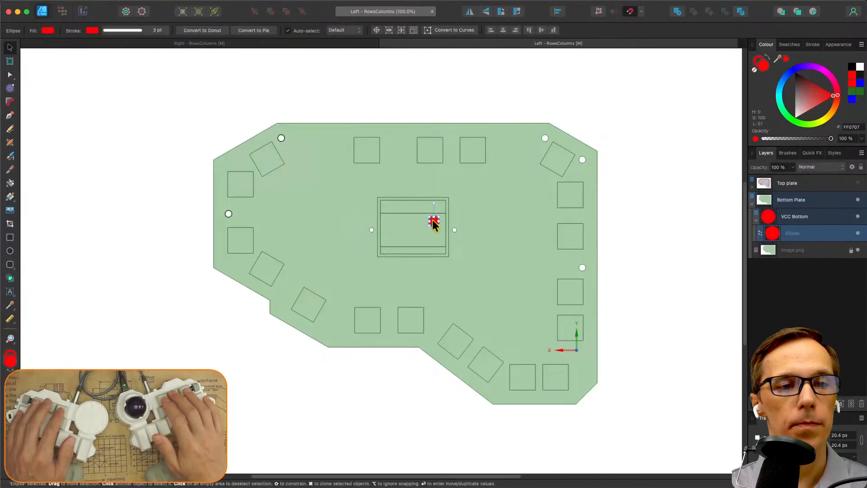
mouse_move(434, 223)
left_mouse_down("super")
mouse_move(482, 162)
mouse_move(516, 148)
mouse_move(520, 136)
left_mouse_up("super")
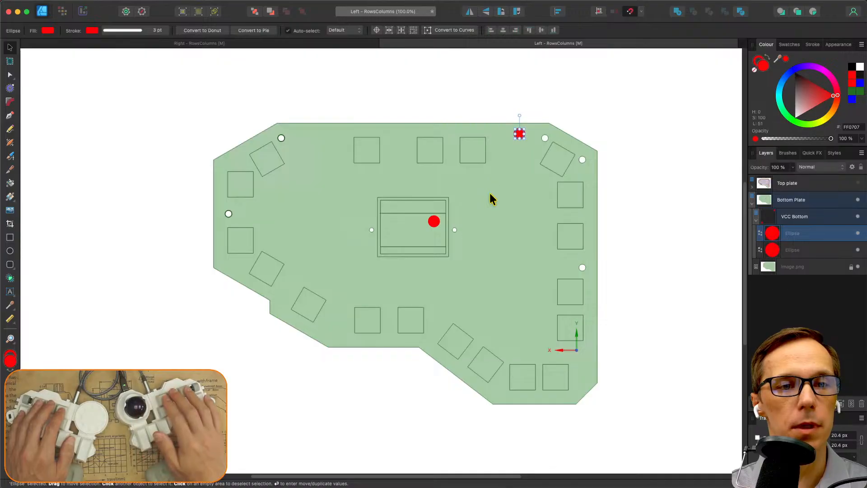
mouse_move(434, 224)
left_mouse_down("super")
mouse_move(342, 179)
mouse_move(305, 141)
left_mouse_up("super")
key("Delete")
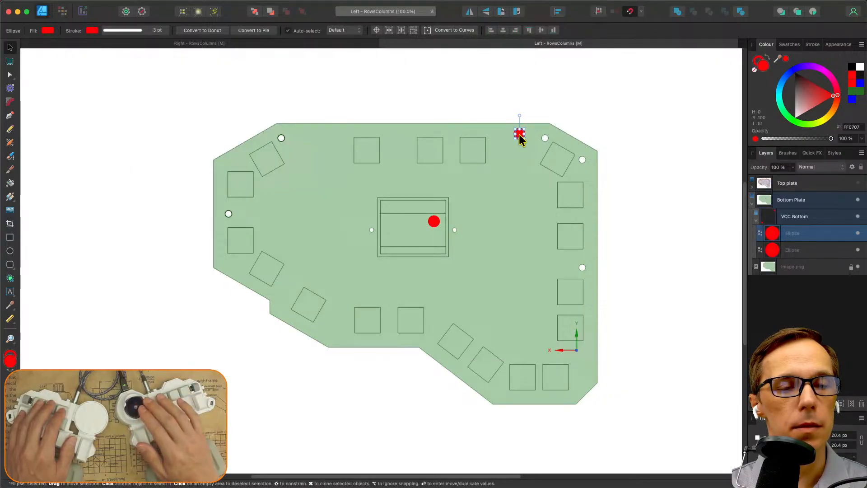
mouse_move(520, 133)
left_mouse_down("super")
mouse_move(434, 221)
mouse_move(309, 136)
mouse_move(303, 115)
left_mouse_up("super")
left_click(377, 123)
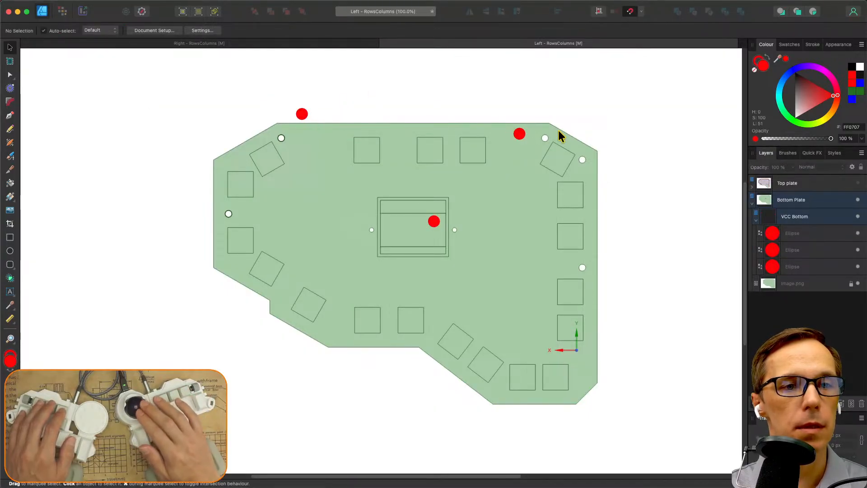
Move the upper-right circle just above the plate's edge and the upper-left circle inside the plate beside the corner hole.
left_click_drag(520, 134, 523, 121)
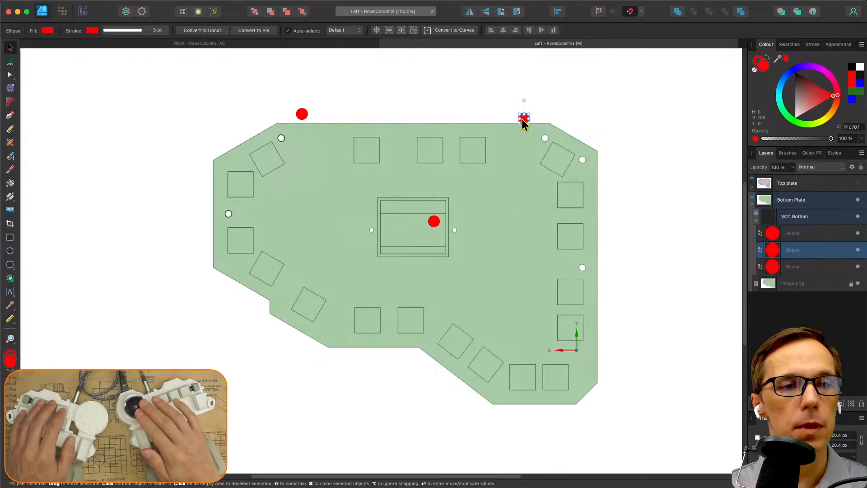
left_click(302, 114)
left_click_drag(302, 113, 303, 134)
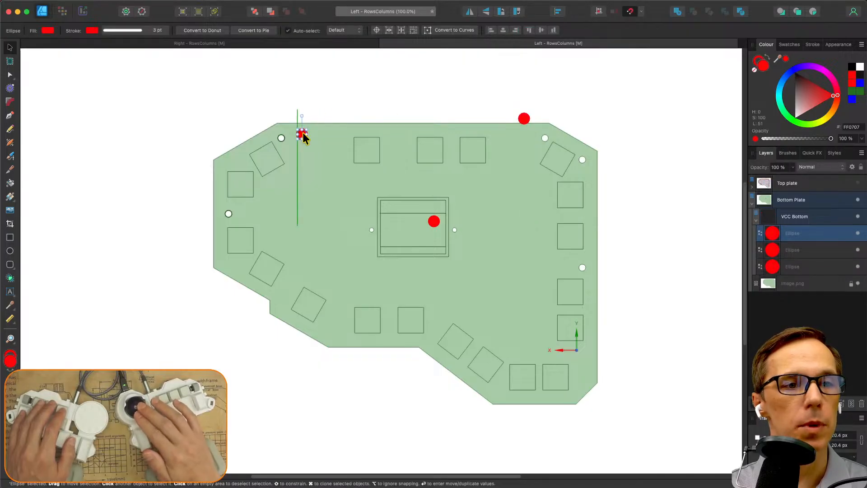
left_click(348, 81)
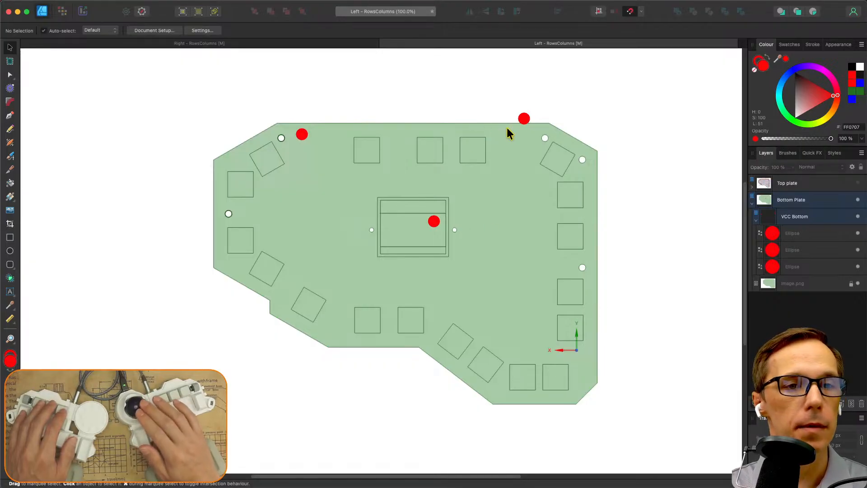
left_click(524, 118)
left_click_drag(525, 117, 525, 113)
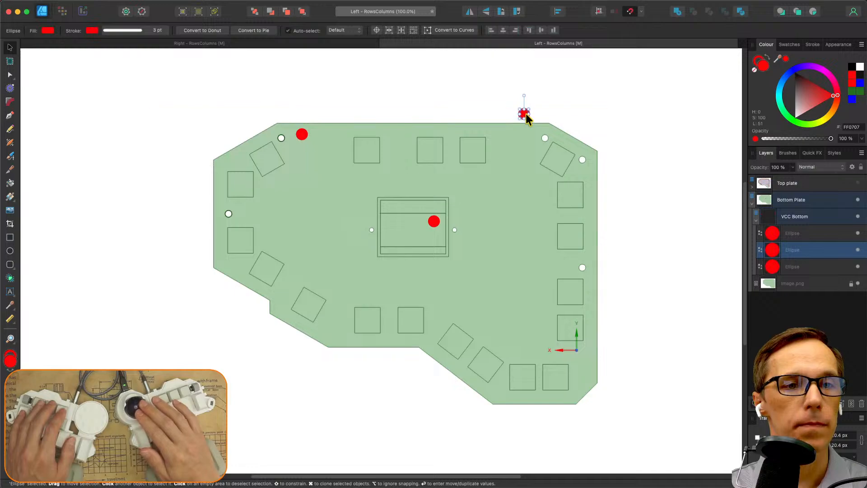
left_click(604, 105)
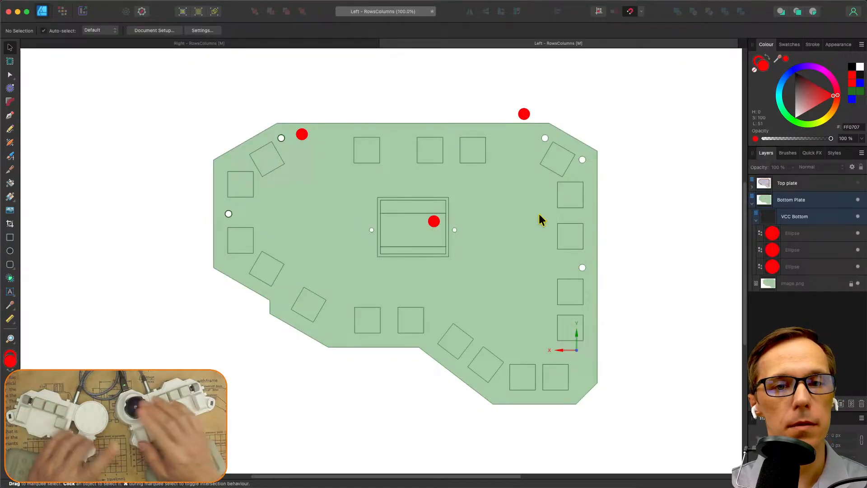
Show the Top plate layer briefly to examine its wiring, and hide and collapse it again.
left_click(752, 185)
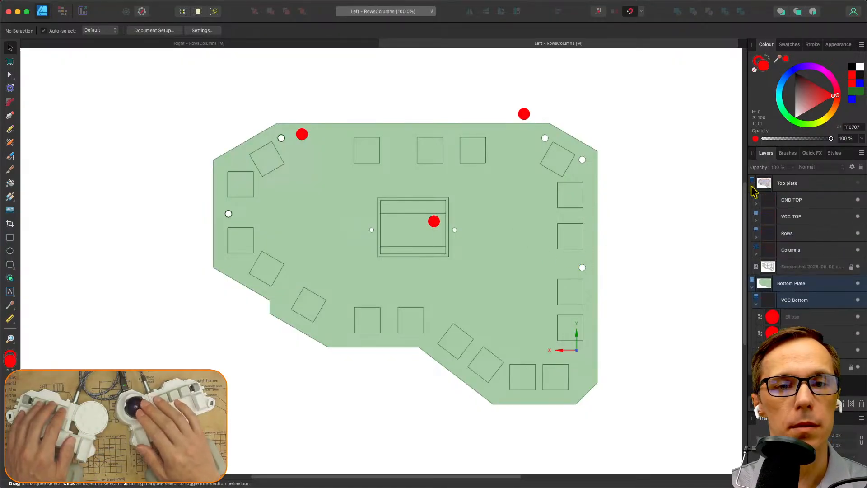
left_click(858, 183)
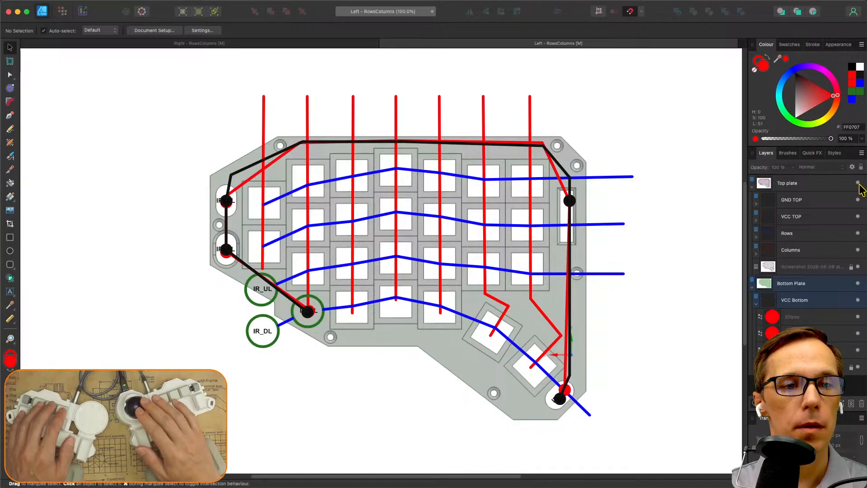
left_click(858, 183)
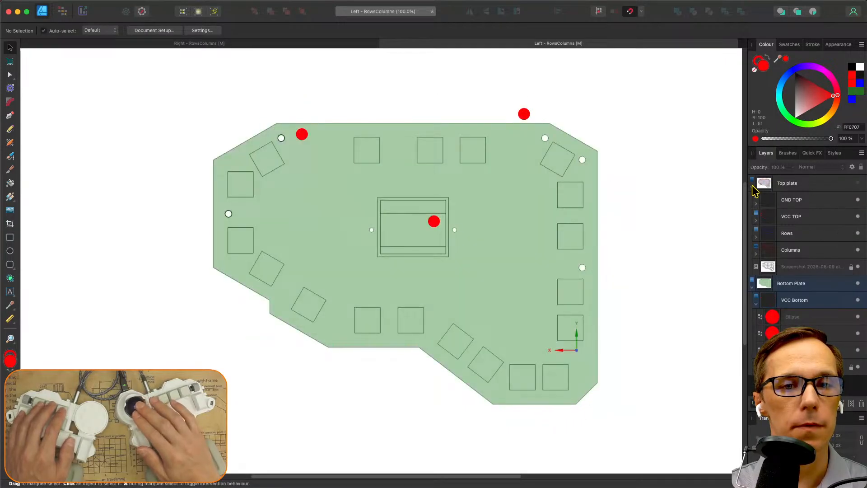
left_click(752, 186)
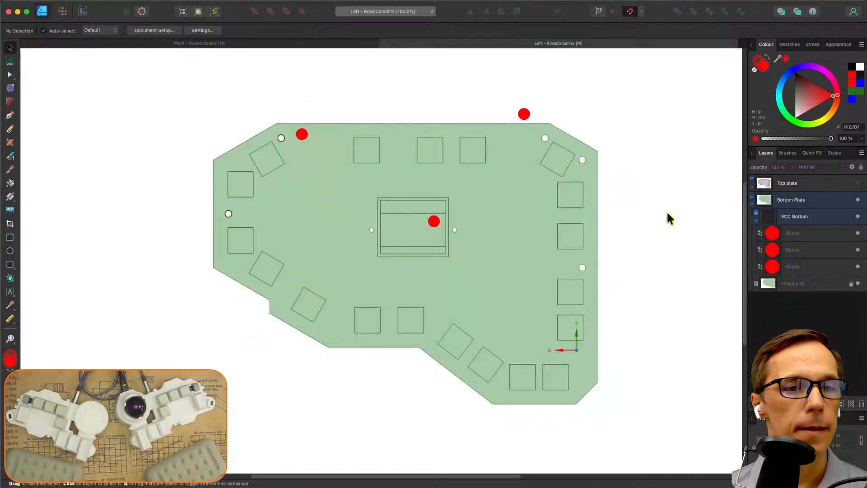
Duplicate the central red circle and place the copy beside the third square along the plate's upper edge.
left_click(433, 222)
key("super+j")
left_click_drag(434, 225, 497, 159)
left_click(492, 89)
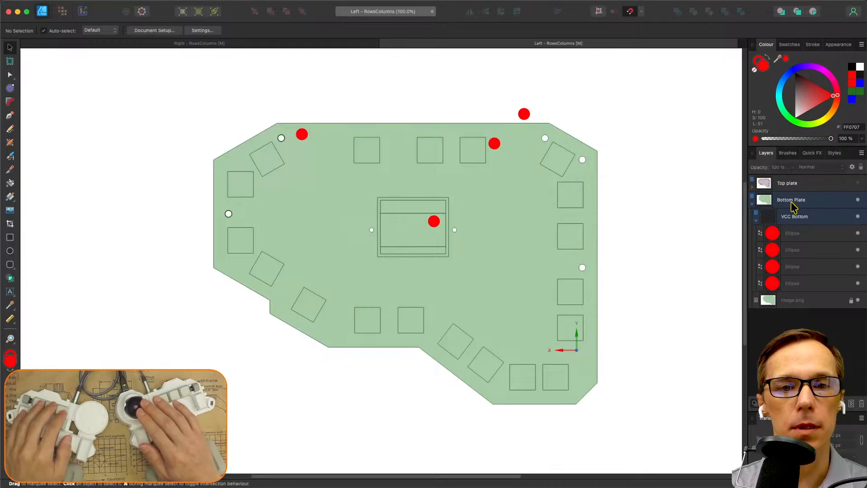
Copy the VCC Bottom layer and paste the copy inside the Bottom Plate layer, above the original.
left_click(757, 220)
right_click(797, 222)
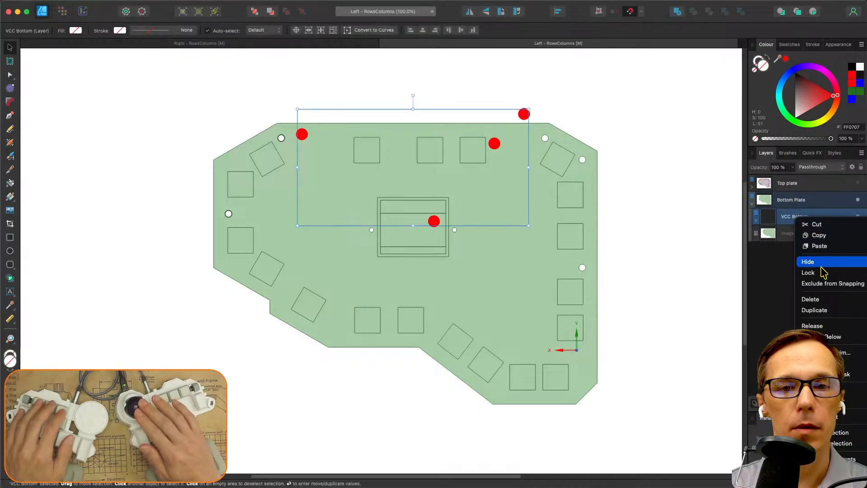
left_click(819, 235)
left_click(792, 200)
right_click(797, 200)
left_click(798, 220)
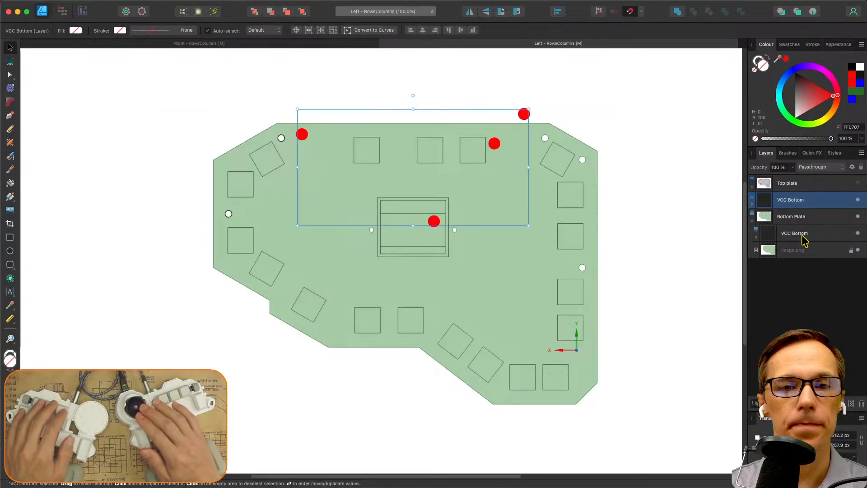
left_click_drag(798, 204, 796, 223)
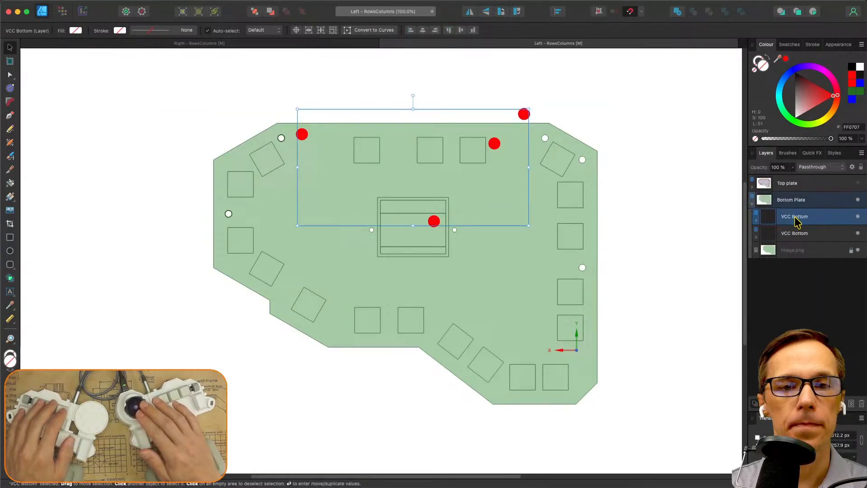
Rename the copied VCC Bottom layer as GND Bottom.
double_click(805, 219)
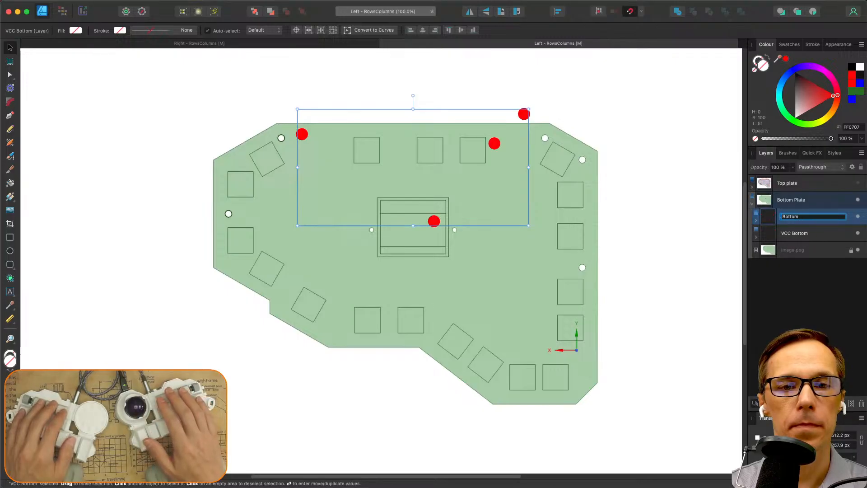
type("G ")
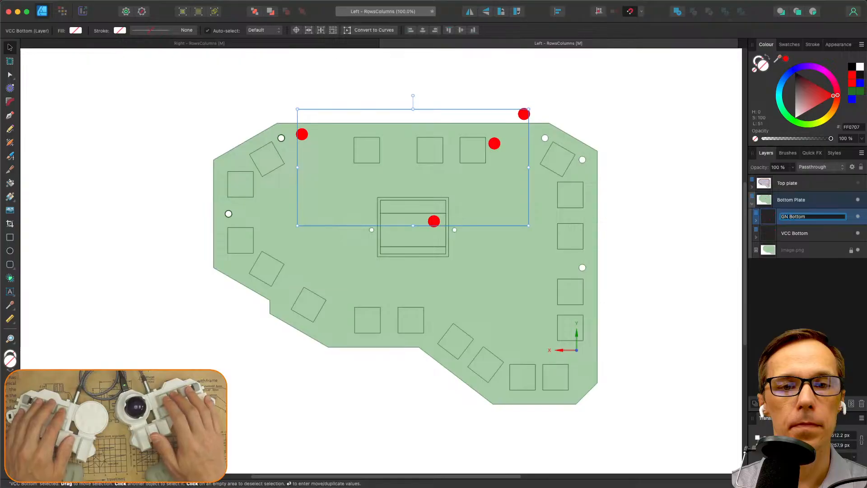
type("ND")
key("Return")
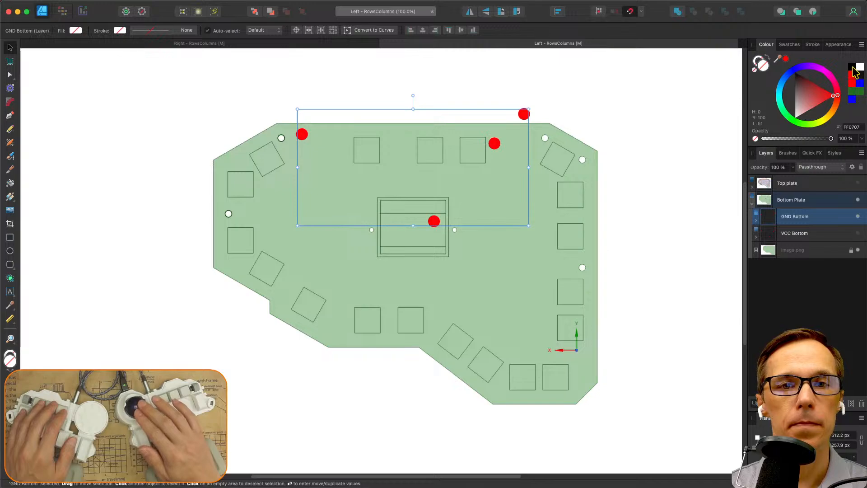
Set the fill and stroke of all four circles in the GND Bottom layer to black.
left_click(655, 138)
left_click_drag(256, 70, 566, 266)
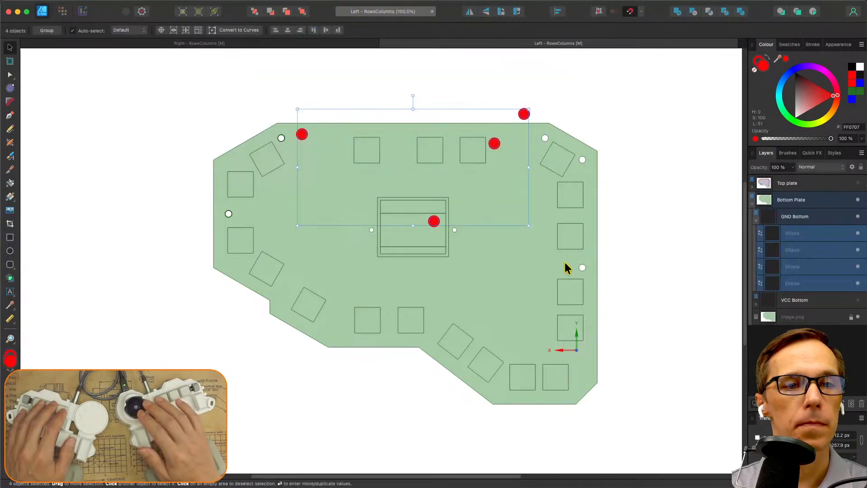
left_click(853, 69)
left_click(763, 61)
left_click(854, 69)
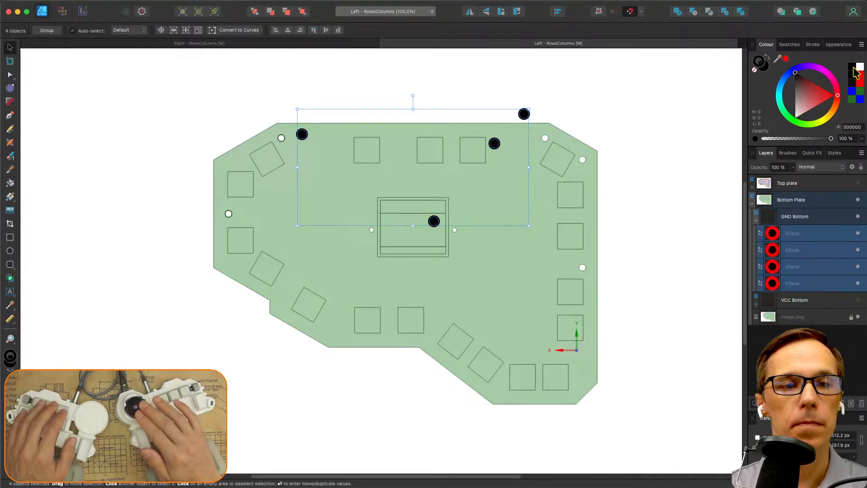
left_click(687, 135)
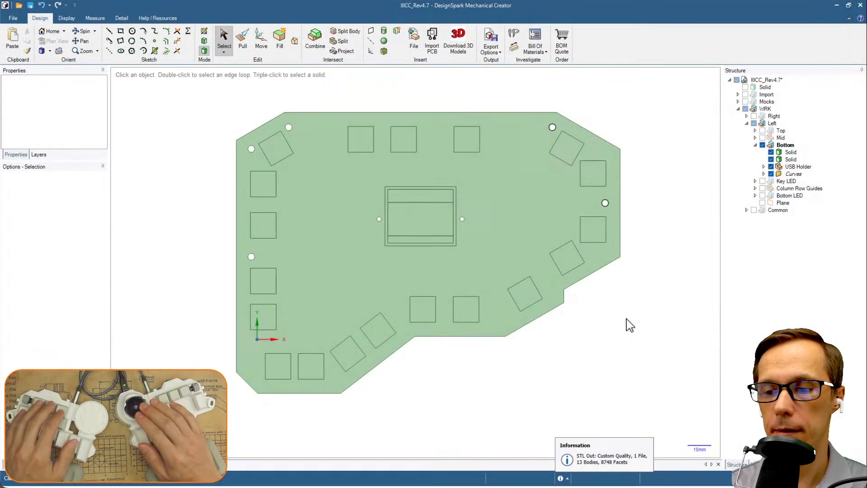
Examine the bottom plate model in DesignSpark Mechanical, return to the Affinity Designer drawing, and collapse the GND Bottom layer.
mouse_move(626, 319)
middle_mouse_down()
mouse_move(601, 283)
mouse_move(617, 292)
mouse_move(519, 300)
mouse_move(614, 285)
middle_mouse_up()
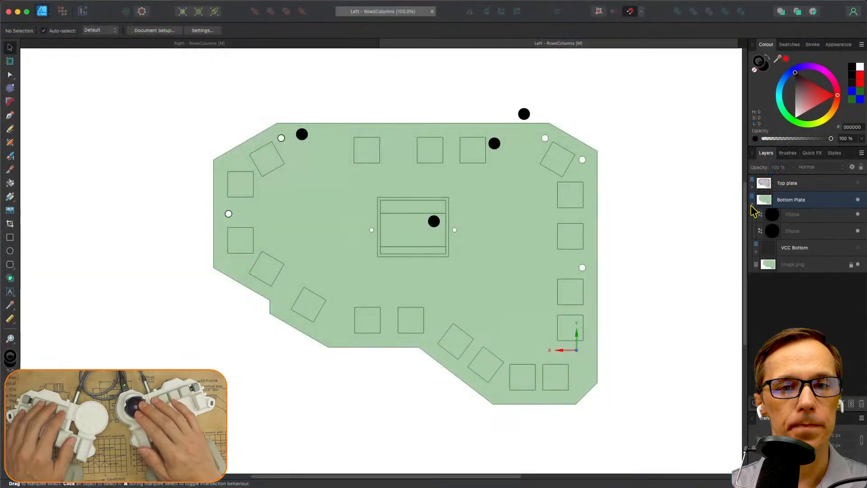
left_click(752, 205)
left_click(752, 204)
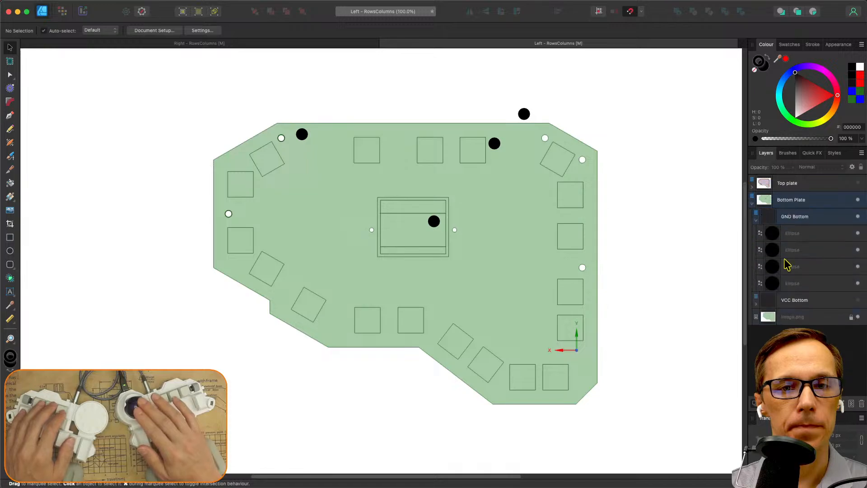
left_click(756, 220)
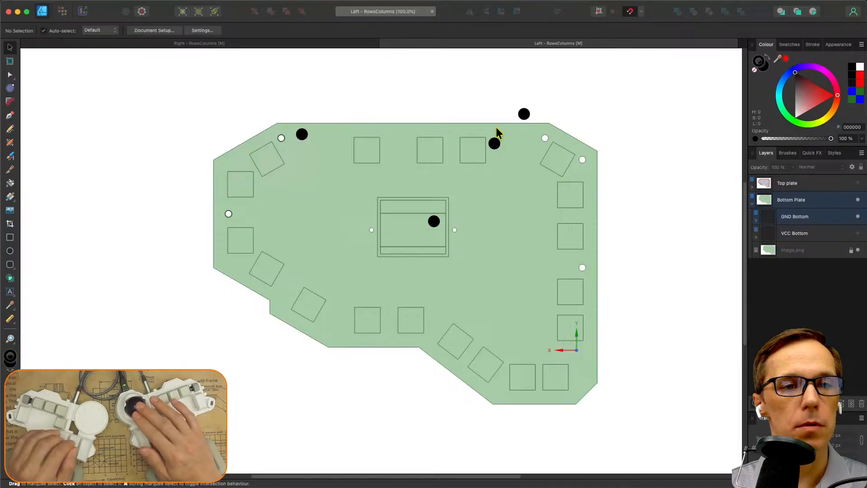
Draw a black GND trace with the Pen tool from the plate's upper-left circle down, across above the central rectangle, and up to the upper-right circle.
left_click(302, 134)
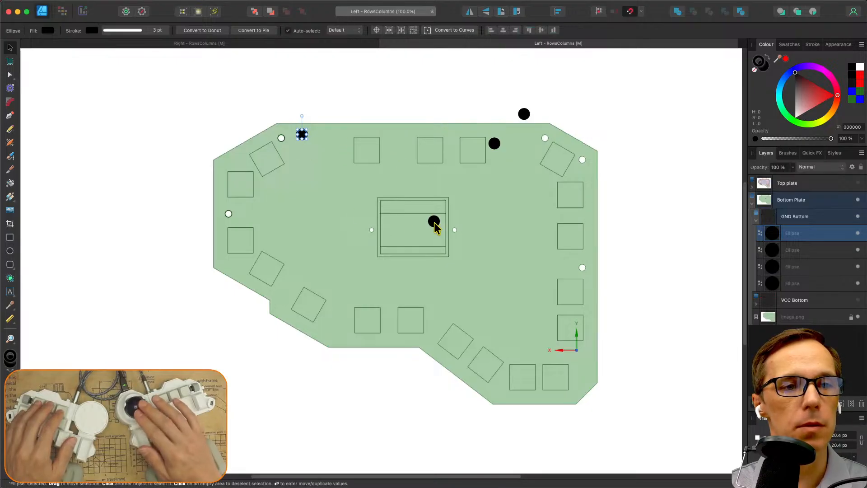
left_click(646, 234)
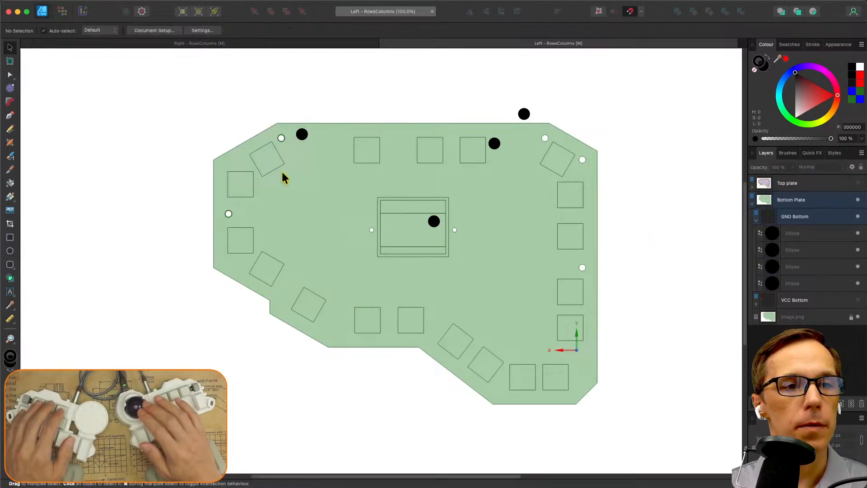
left_click(10, 115)
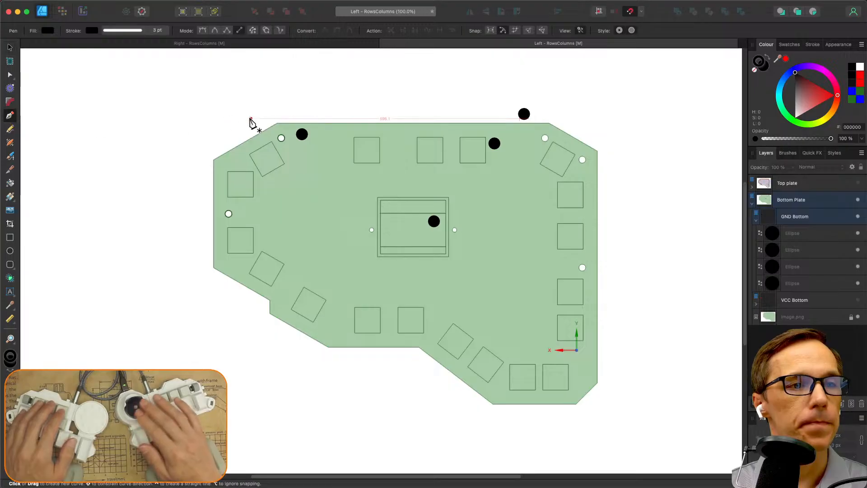
left_click(302, 134)
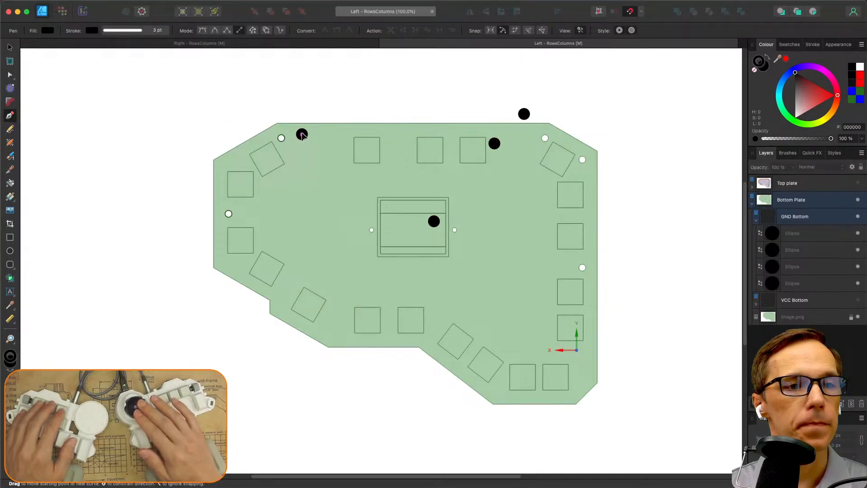
left_click(434, 222)
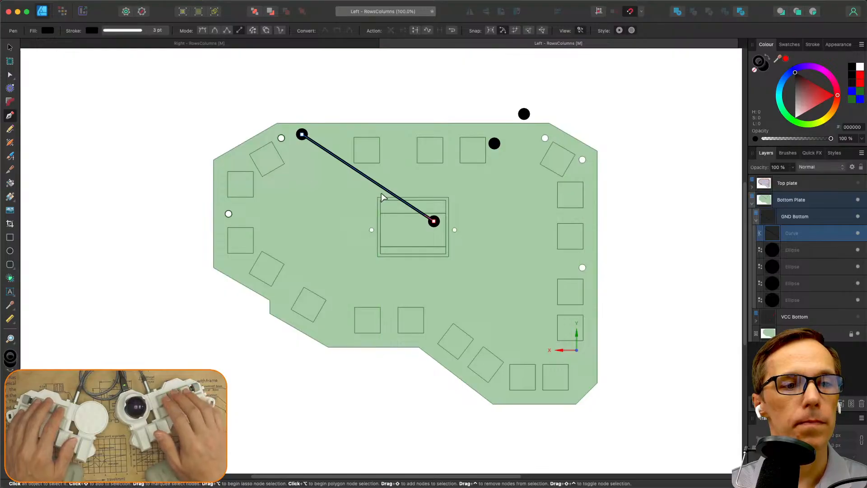
key("super+z")
left_click(302, 134)
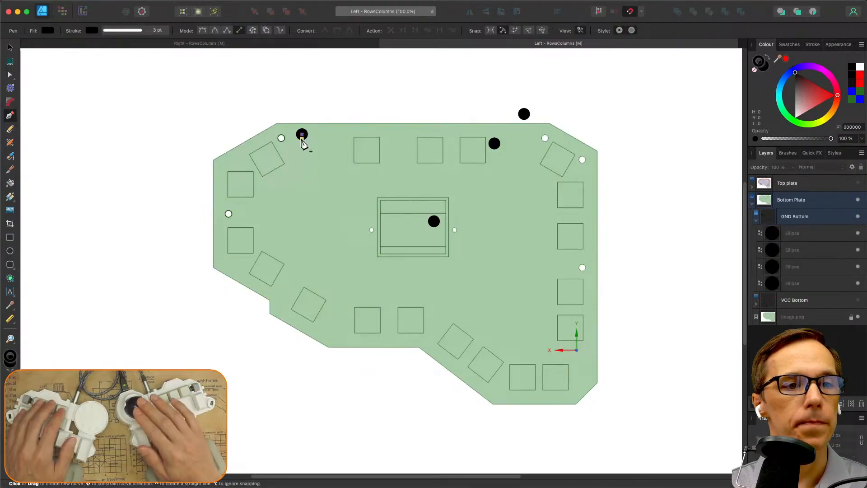
left_click(301, 180)
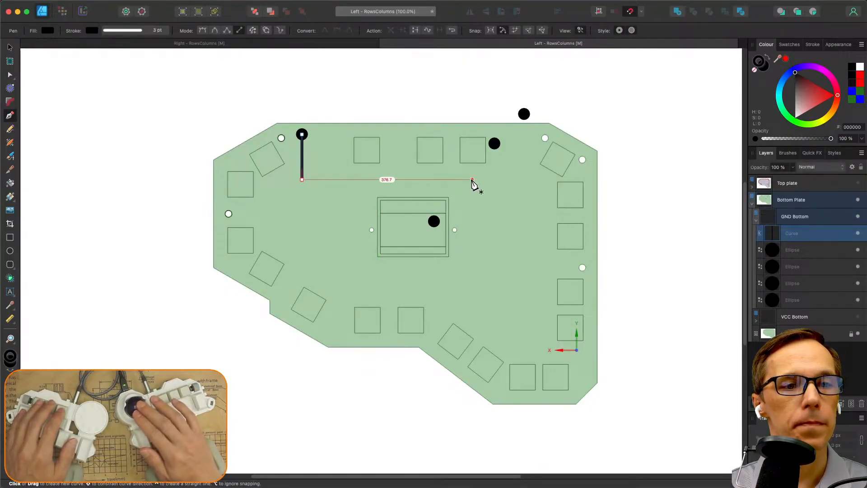
left_click(490, 180)
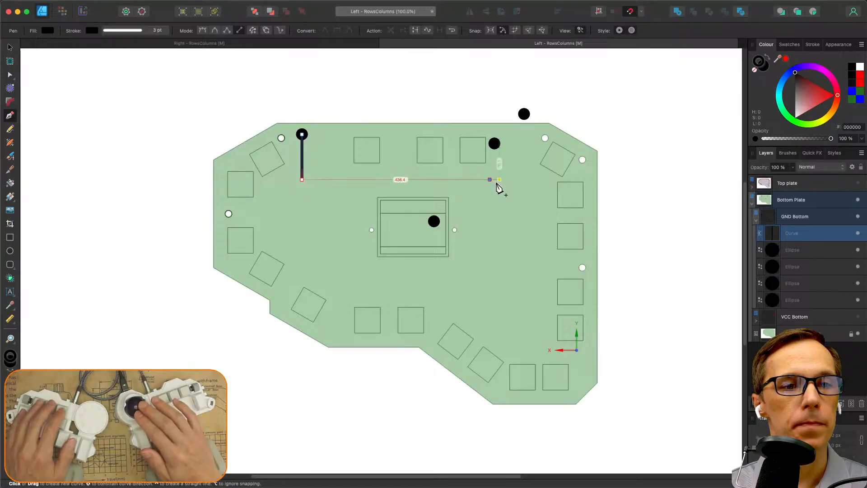
left_click(495, 144)
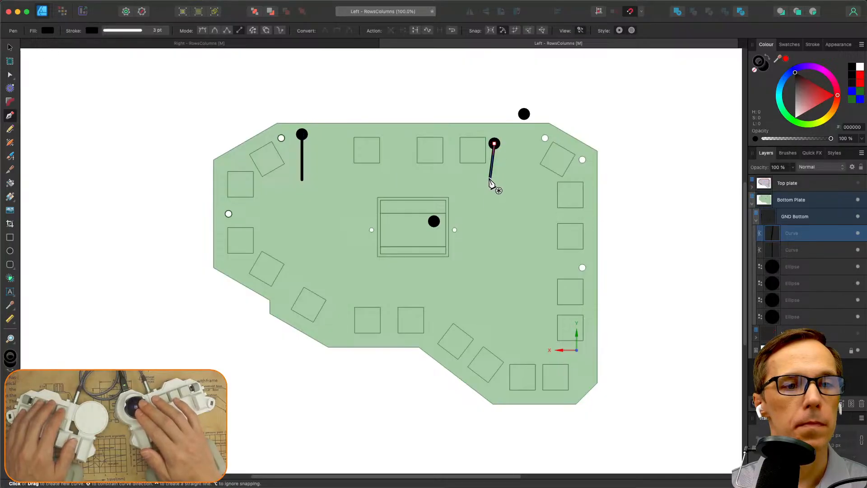
left_click(302, 179)
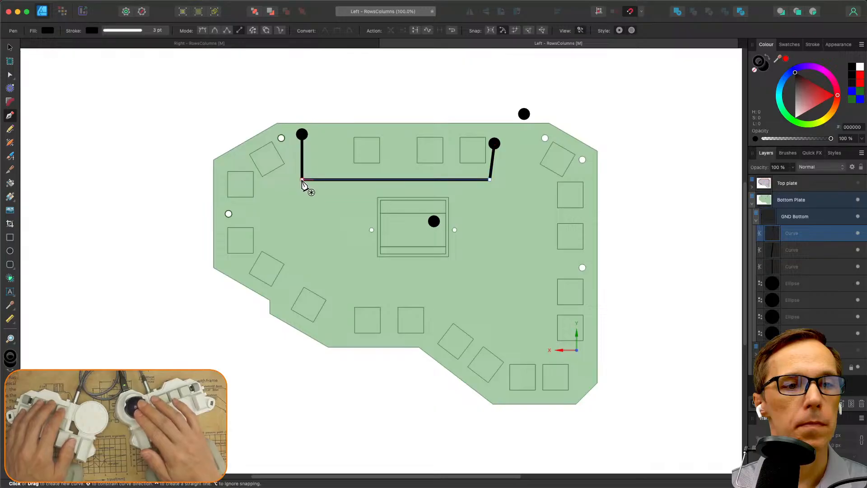
Add black elbow traces linking the central circle to the horizontal GND trace and the upper-right circle to the circle outside the plate edge.
left_click(433, 221)
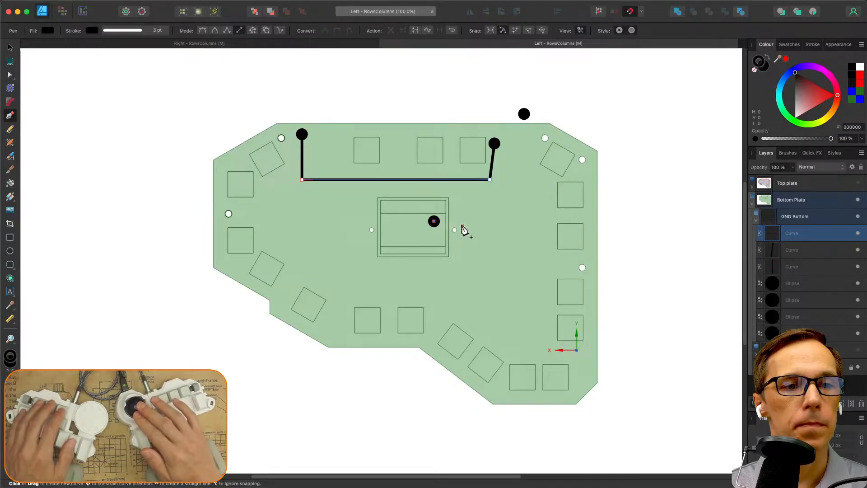
left_click(466, 221)
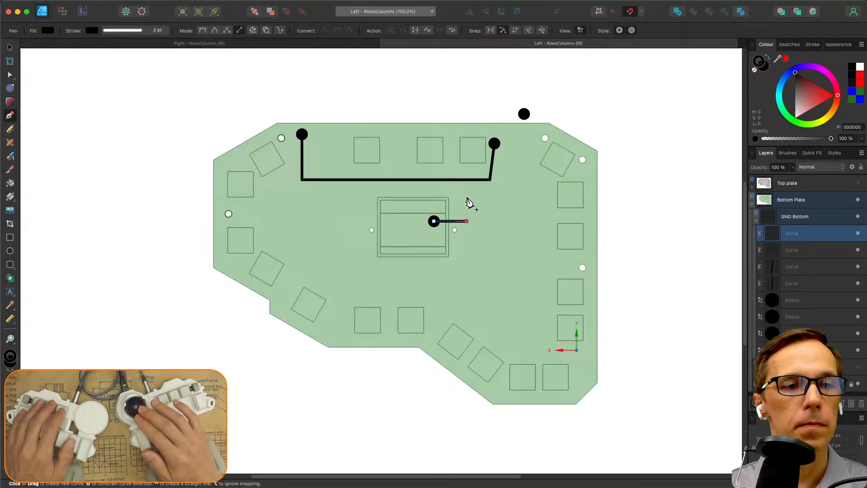
left_click(466, 179)
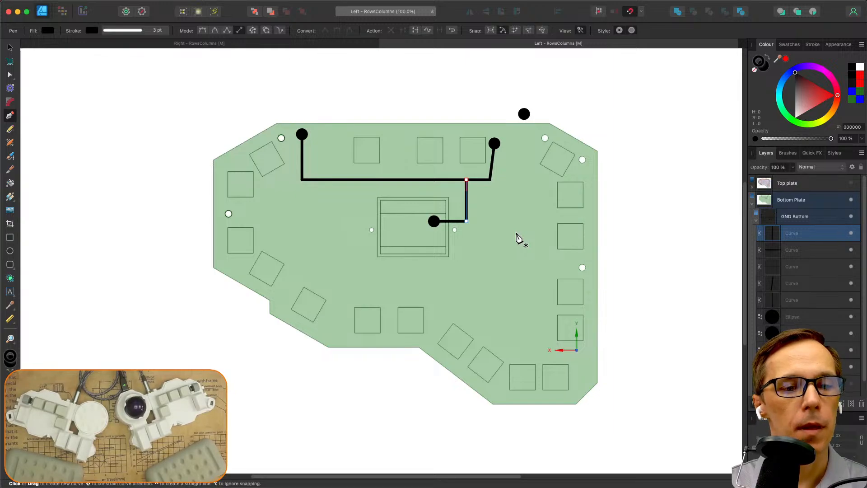
key("Escape")
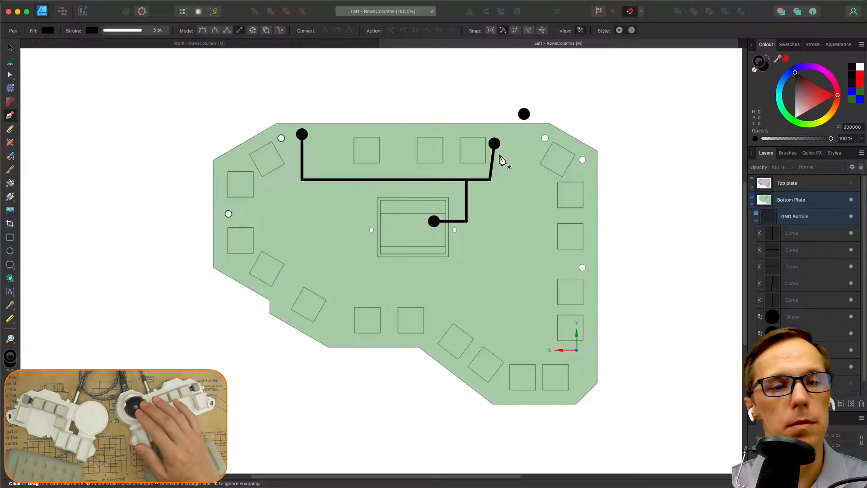
left_click(524, 143)
left_click(524, 114)
left_click(524, 114)
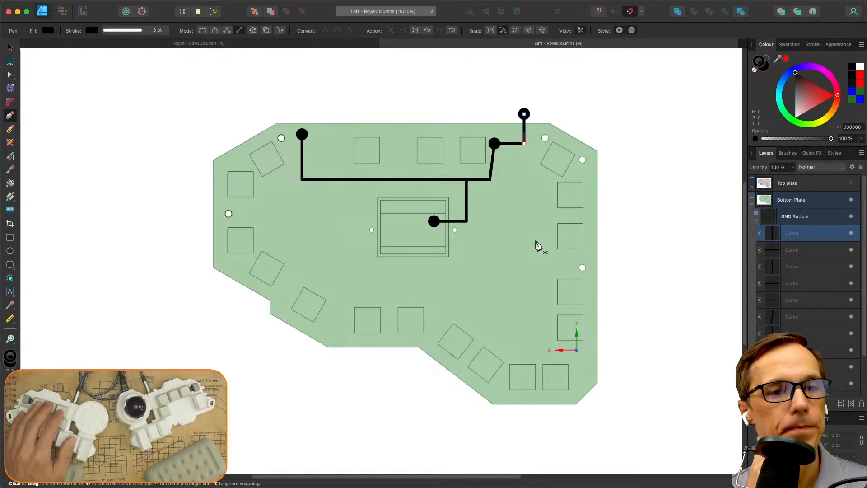
Collapse and hide the GND Bottom layer, and show the VCC Bottom layer.
left_click(756, 221)
left_click(858, 216)
left_click(858, 233)
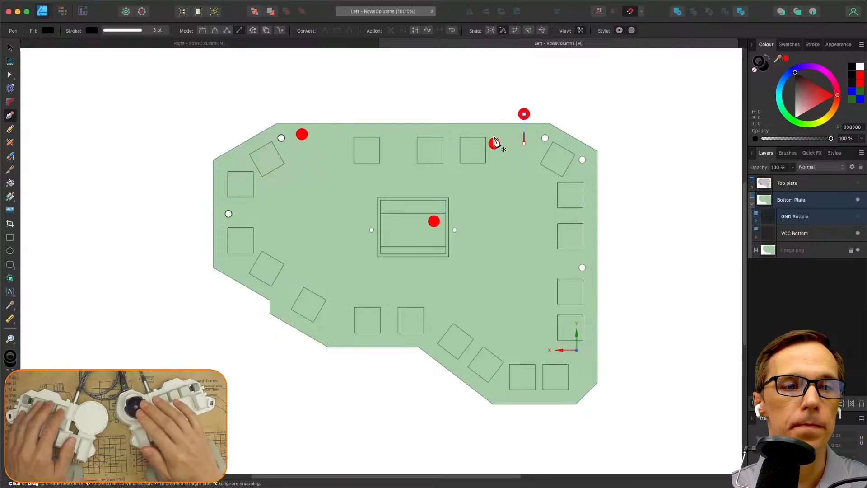
Set both the stroke and fill colours to red (FF0707).
left_click(861, 78)
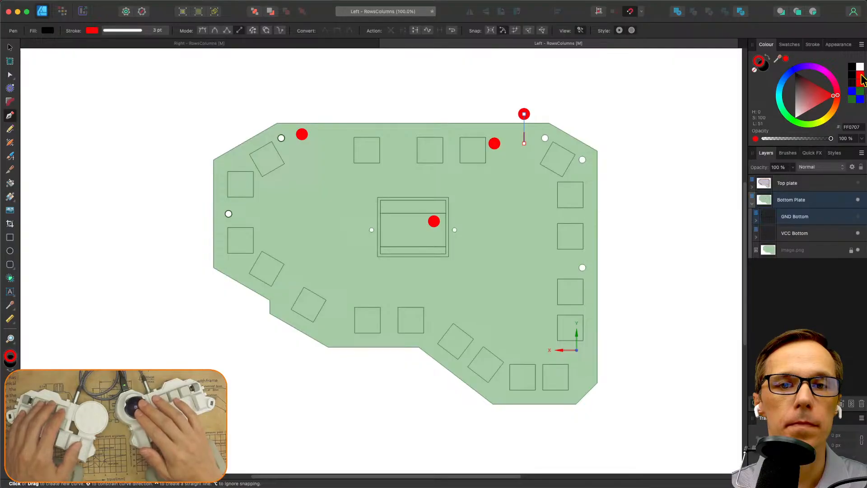
left_click(768, 58)
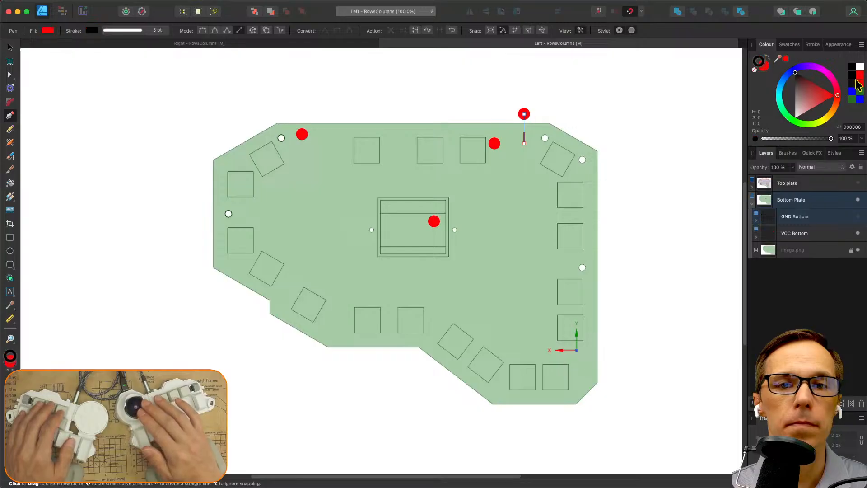
left_click(861, 78)
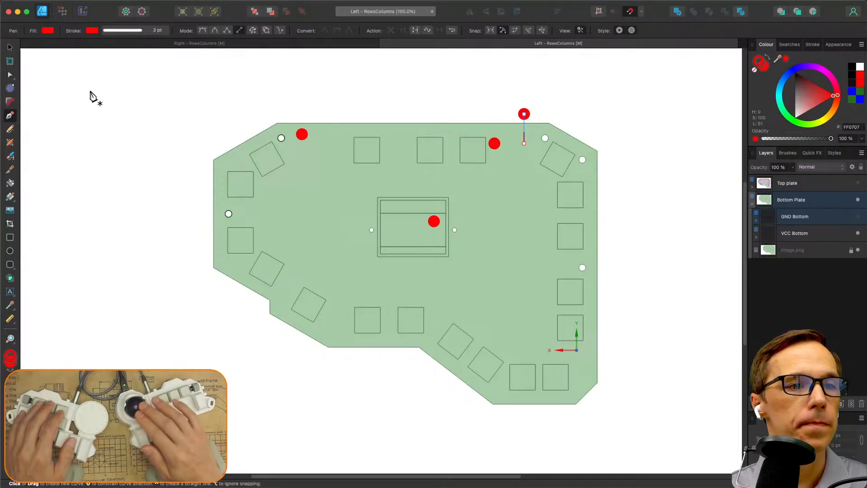
left_click(306, 135)
key("Escape")
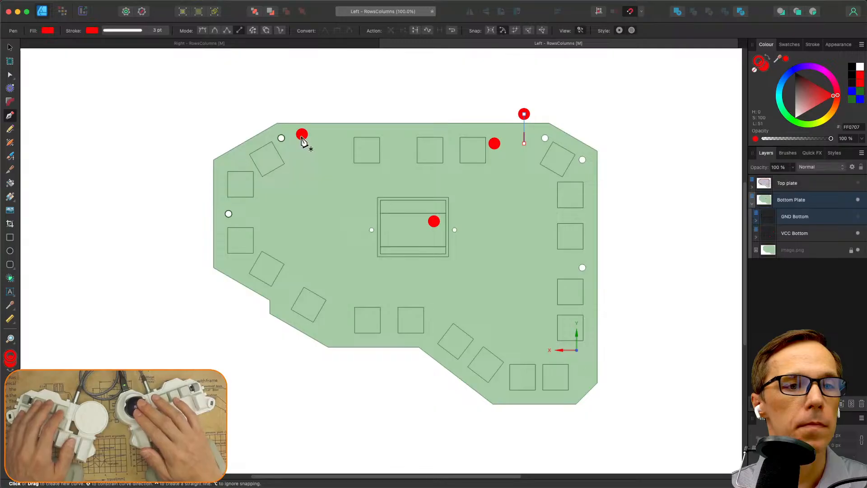
left_click(305, 180)
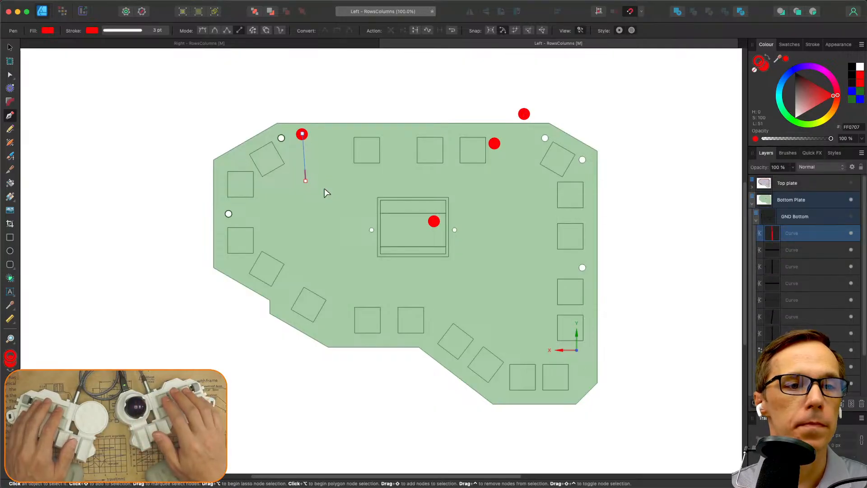
key("super+z")
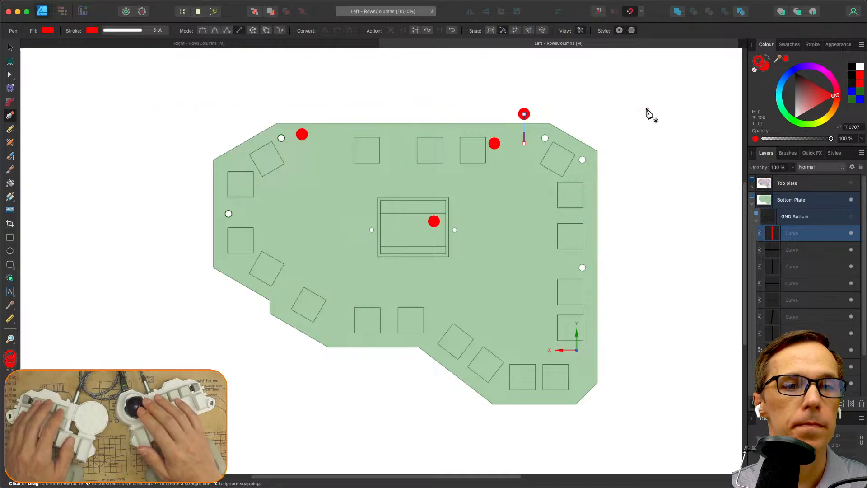
key("Escape")
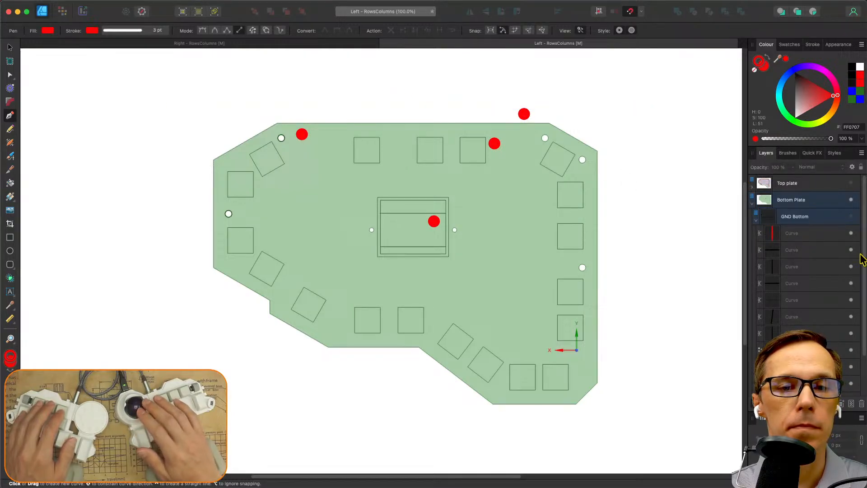
In the VCC Bottom layer, draw a red trace from the upper-left circle down, across above the central rectangle, and around to the central circle.
left_click(757, 221)
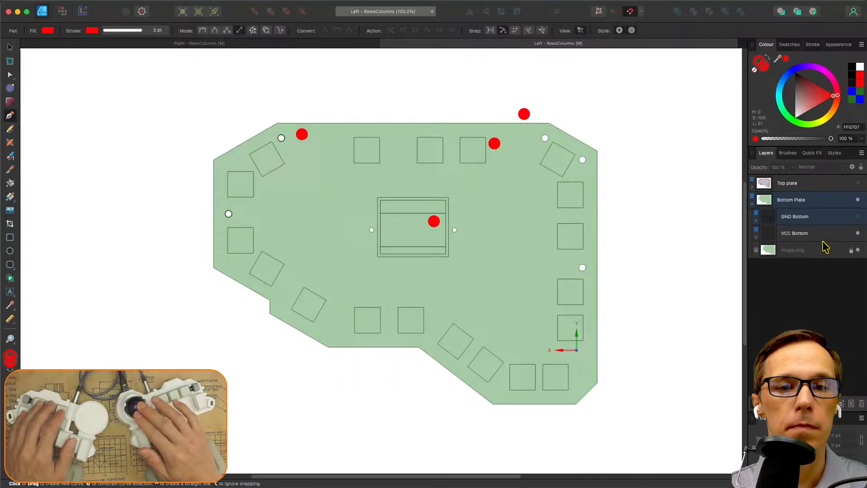
left_click(823, 235)
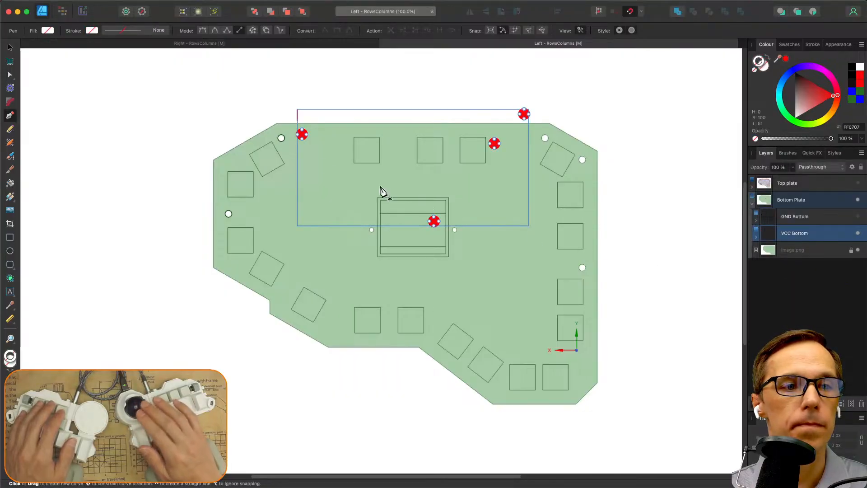
left_click(302, 135)
left_click(307, 184)
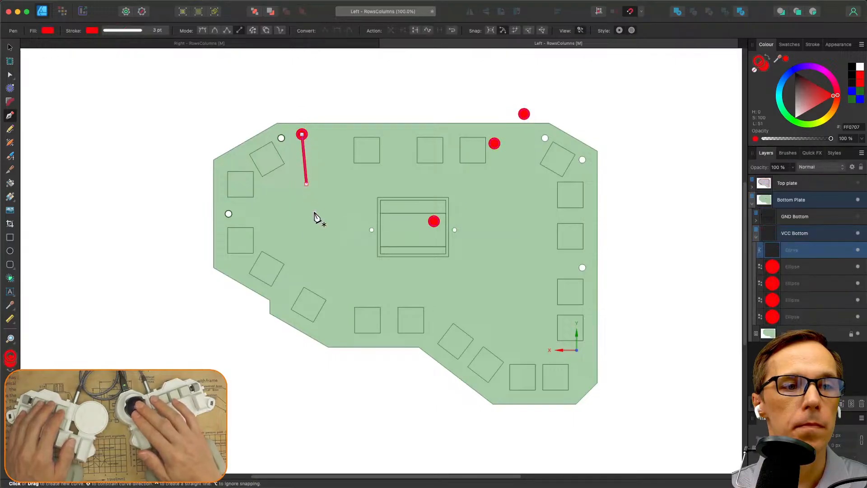
left_click(469, 184)
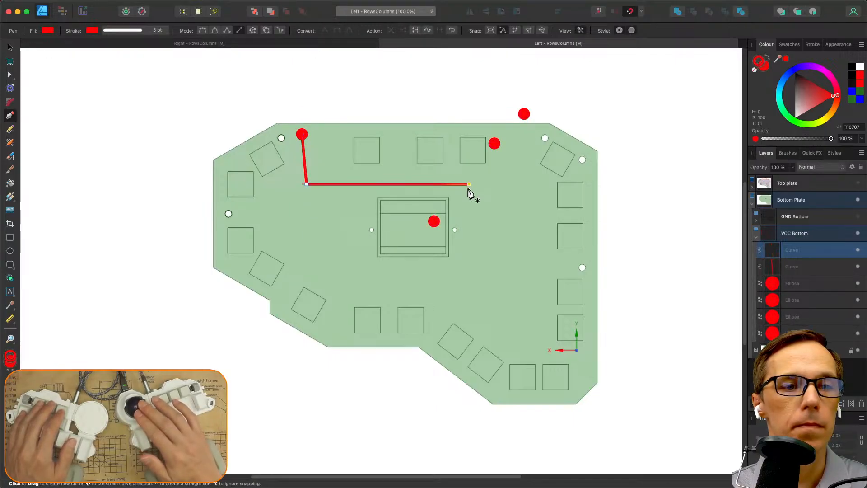
left_click(469, 221)
left_click(434, 222)
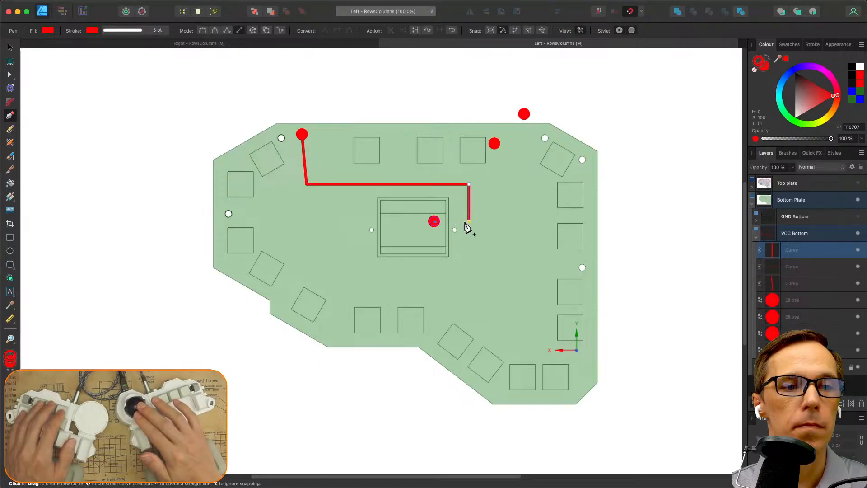
Extend the red VCC trace from its corner to the upper-right circle and the circle outside the plate, and save the Left document.
left_click(469, 184)
left_click(494, 184)
left_click(495, 185)
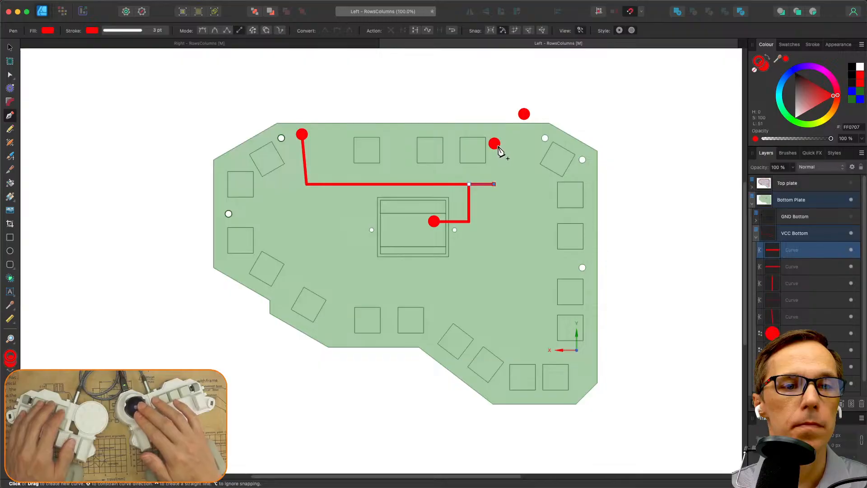
left_click(498, 145)
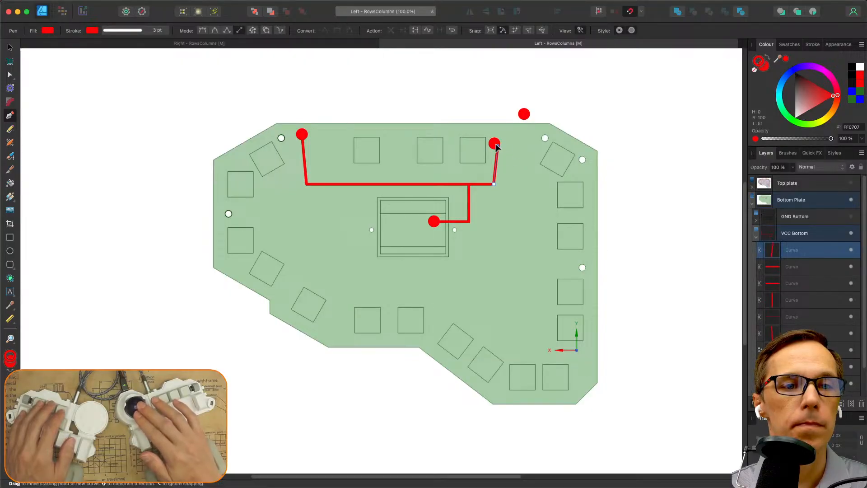
left_click(524, 114)
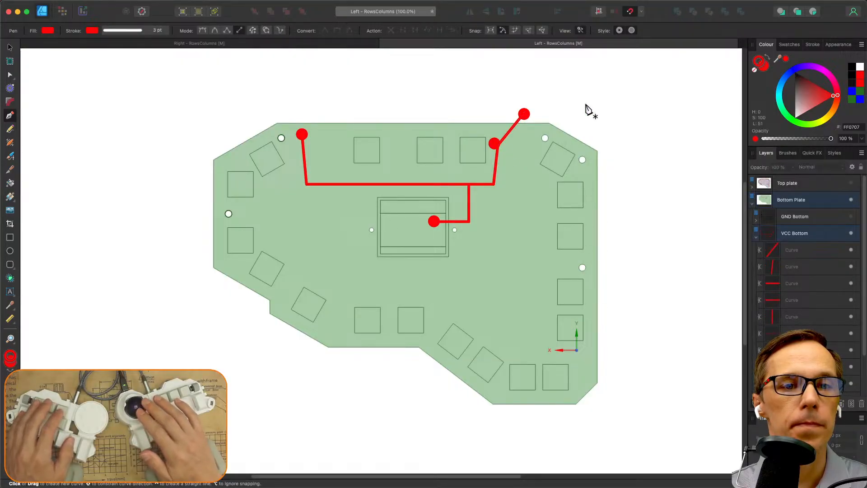
key("Escape")
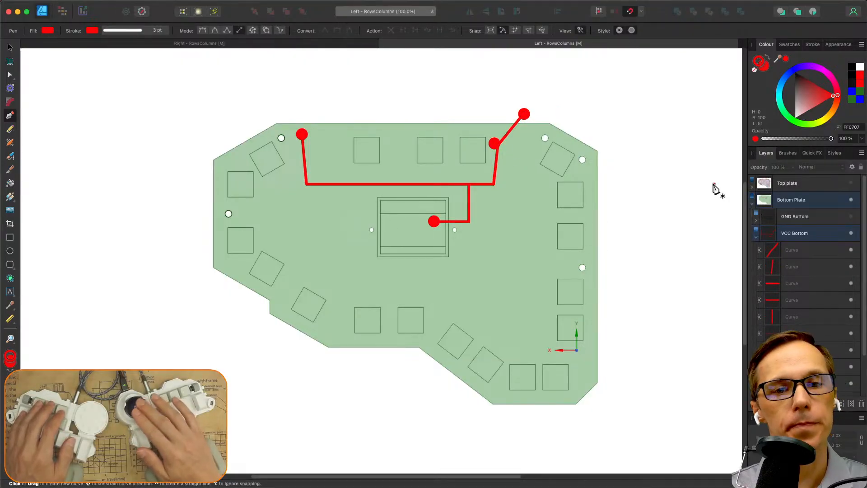
left_click(752, 203)
key("super+s")
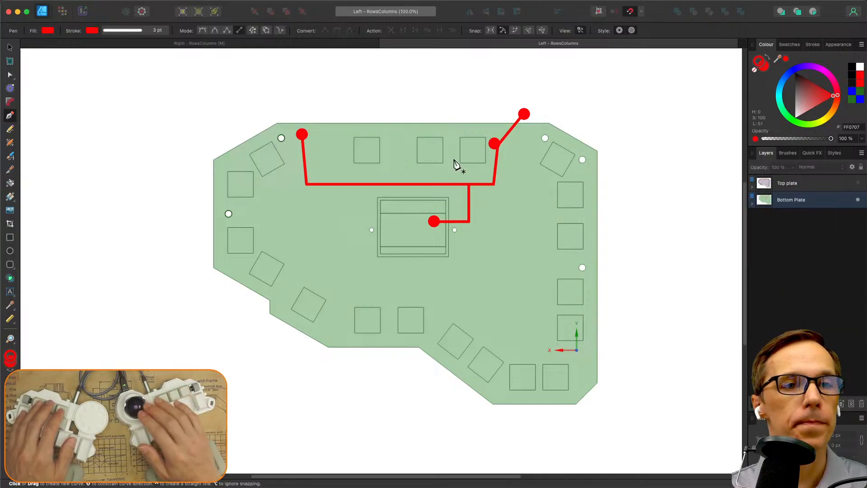
In the Right document's GND Bottom layer, draw a black trace from the circle inside the dashed ring up and across above the central rectangle.
left_click(321, 43)
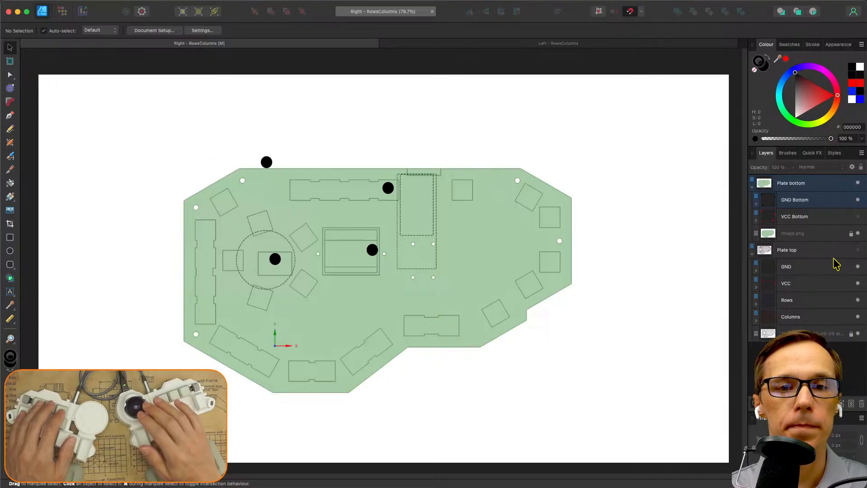
left_click(814, 200)
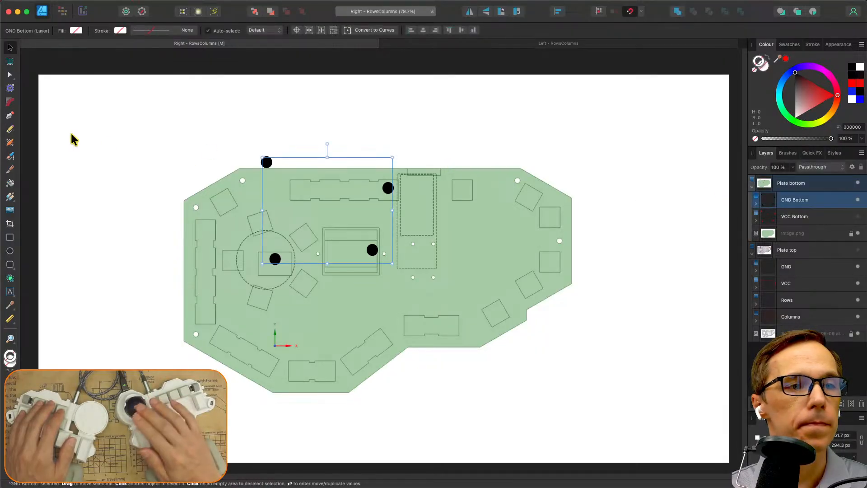
left_click(11, 117)
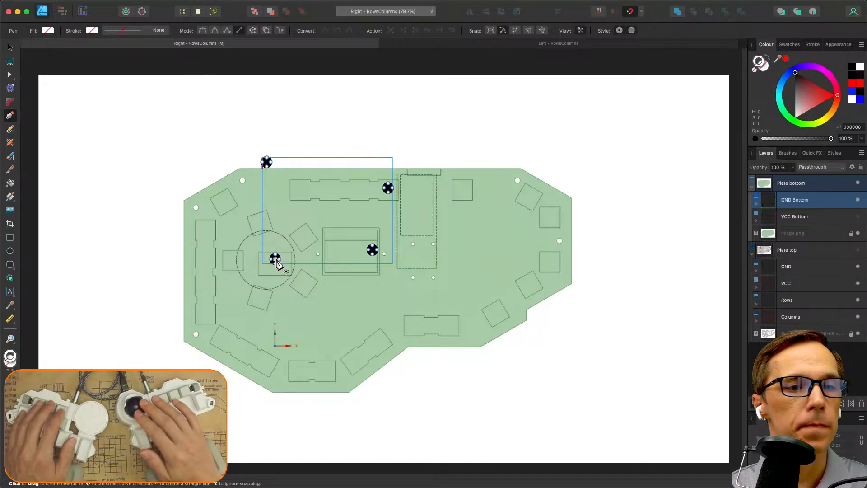
left_click(276, 260)
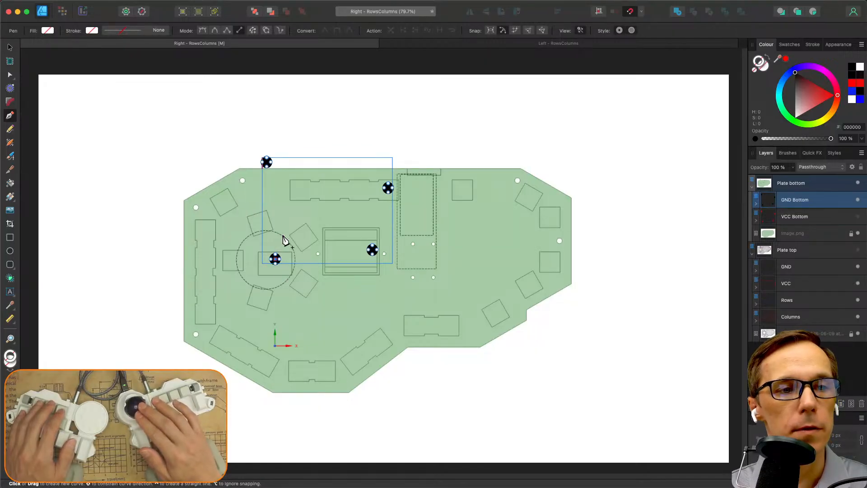
left_click(284, 222)
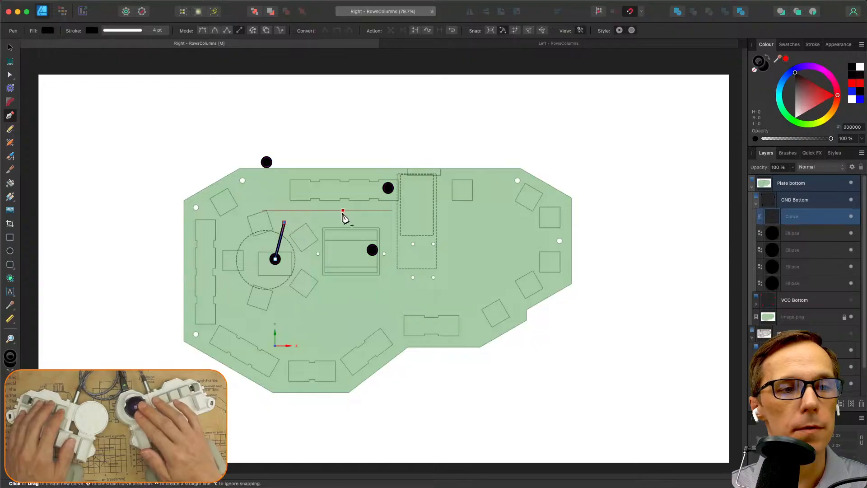
left_click(384, 217)
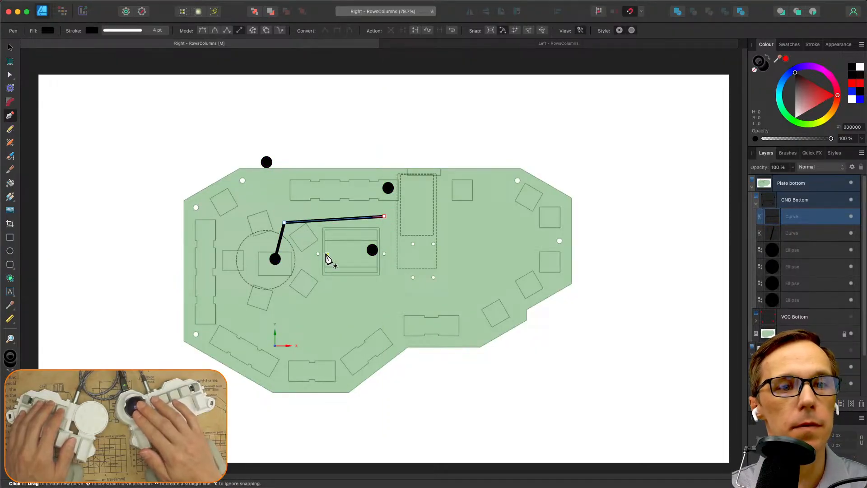
Connect the GND trace's corners to the central rectangle's circle, the upper circle beside the dashed rectangle, and the circle outside the plate.
left_click(371, 254)
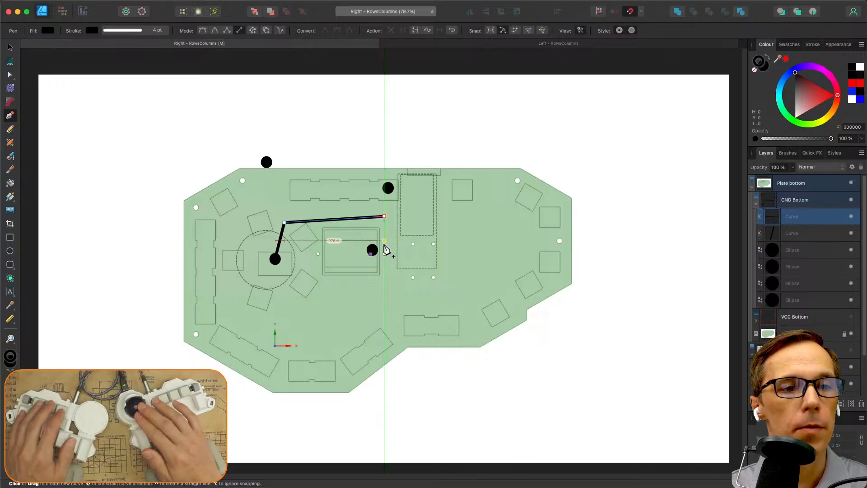
left_click(384, 243)
left_click(384, 216)
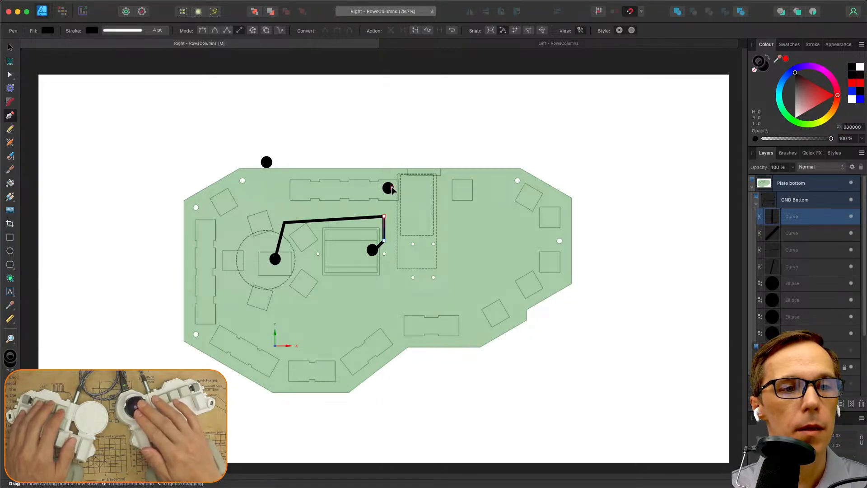
left_click(384, 216)
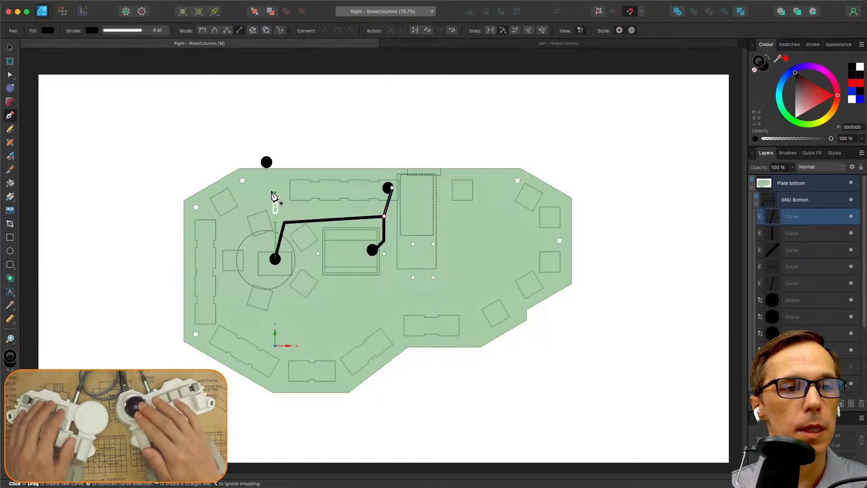
left_click(287, 223)
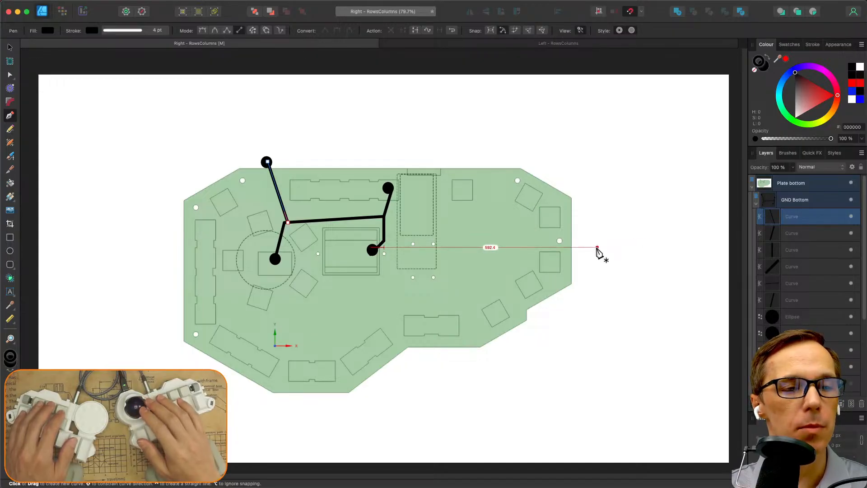
key("Escape")
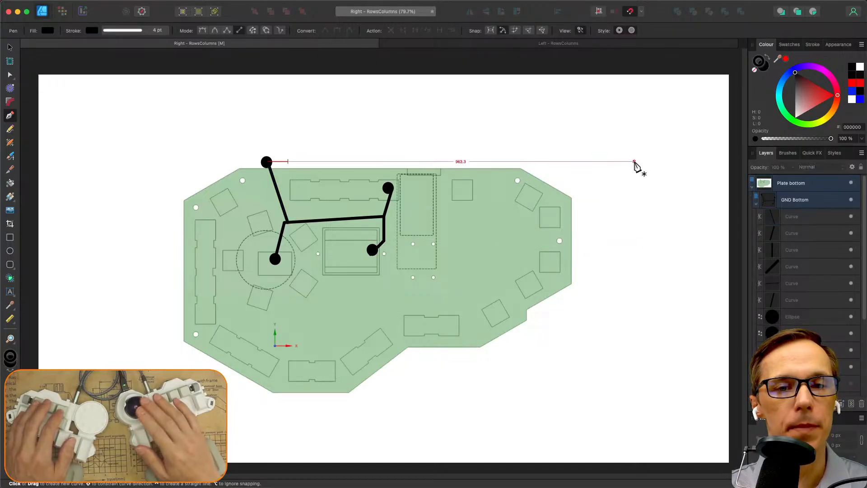
Collapse and hide the Right document's GND Bottom layer, and show its VCC Bottom layer.
left_click(755, 204)
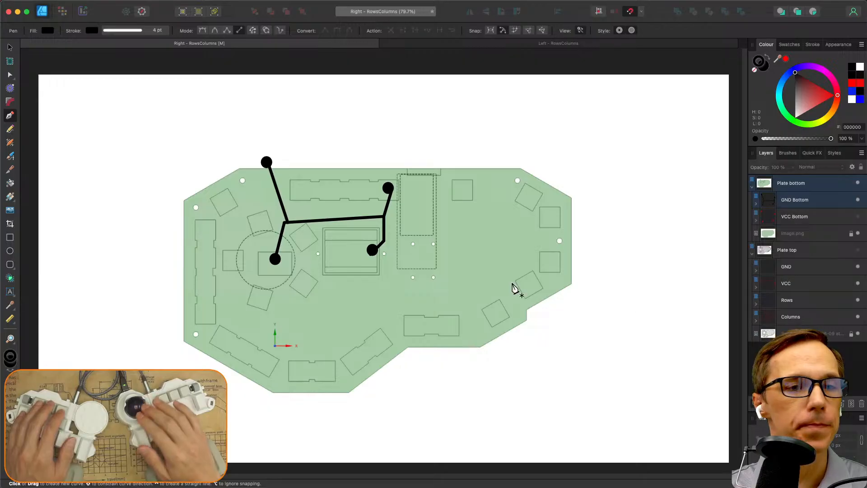
left_click(858, 200)
left_click(858, 217)
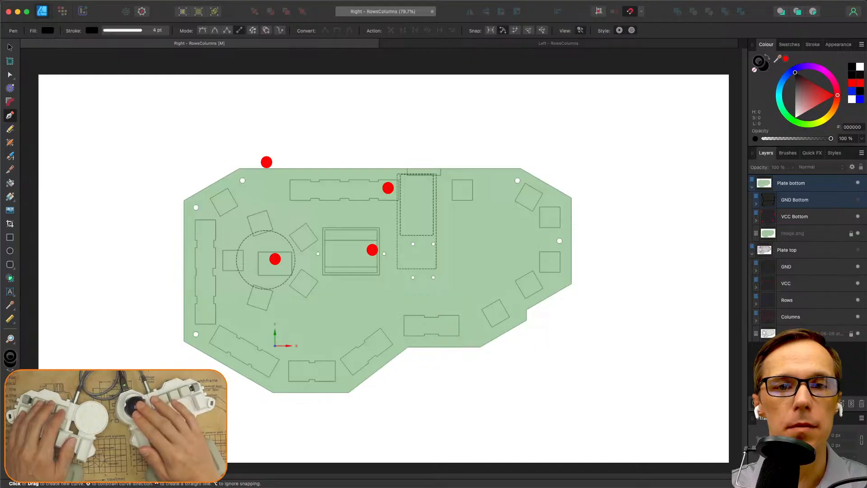
Set both the fill and stroke colours to red (F20D0D).
left_click(861, 84)
left_click(766, 59)
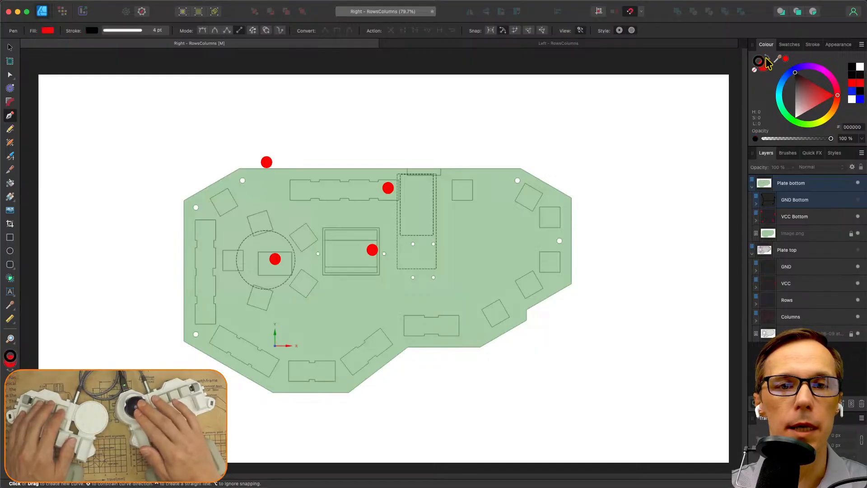
left_click(861, 85)
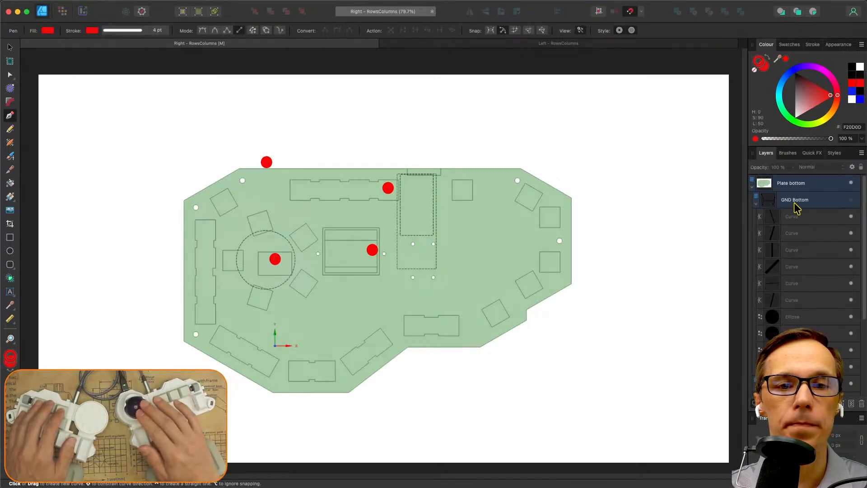
In the VCC Bottom layer, draw a red trace from the outside circle to the dashed ring's circle, branching across above the central rectangle.
left_click(756, 203)
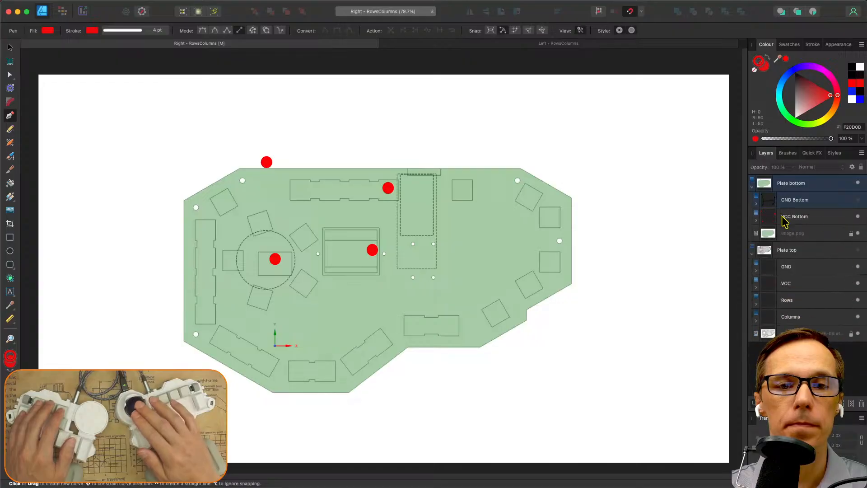
left_click(812, 222)
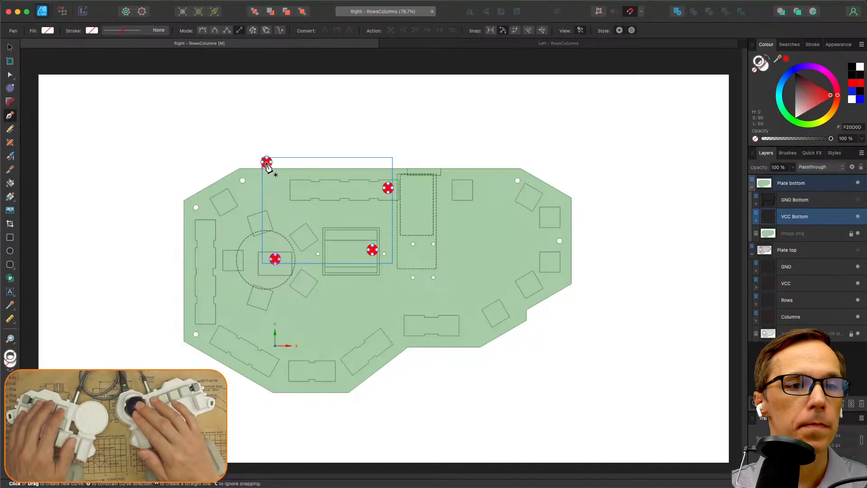
left_click(284, 210)
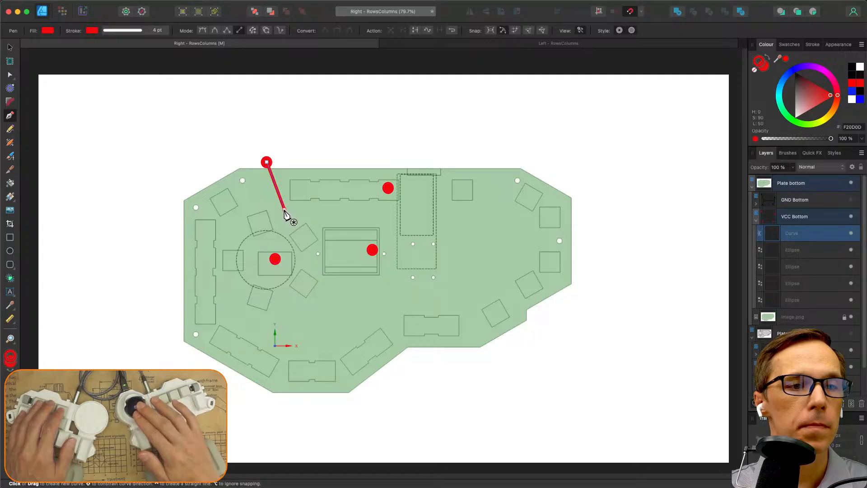
left_click(276, 259)
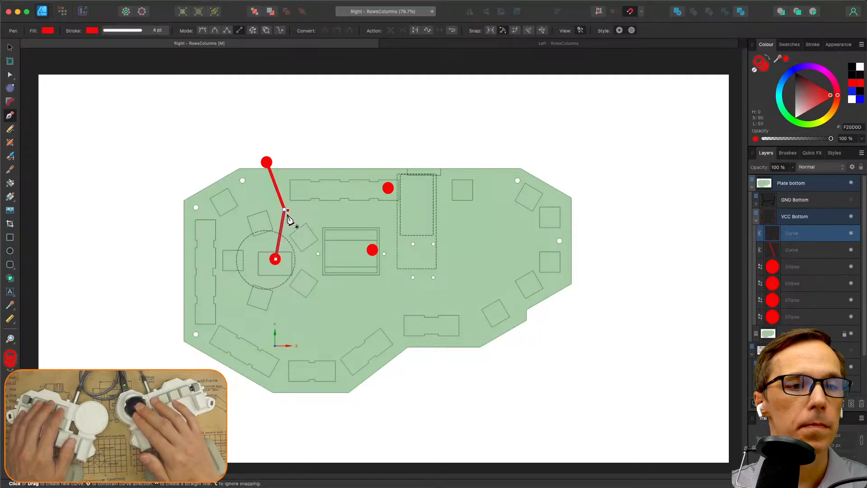
left_click(383, 216)
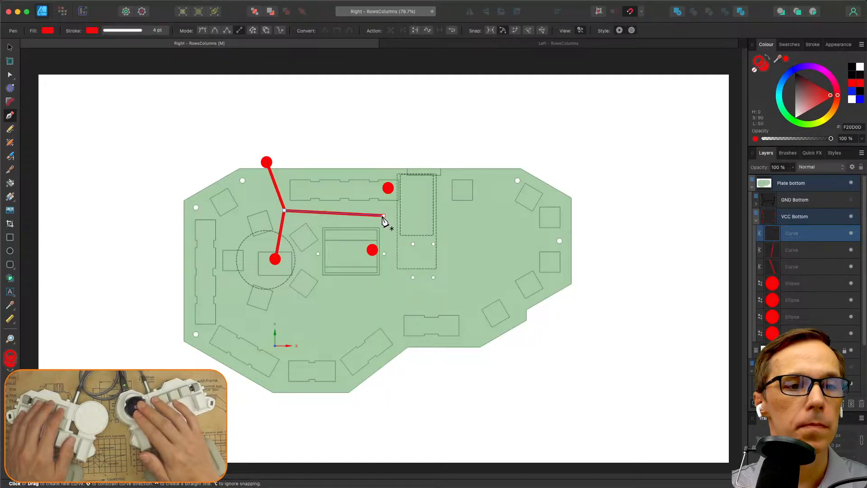
Extend the red VCC trace to the central rectangle's circle and the upper circle beside the dashed rectangle, and save the Right document.
left_click(384, 234)
left_click(372, 250)
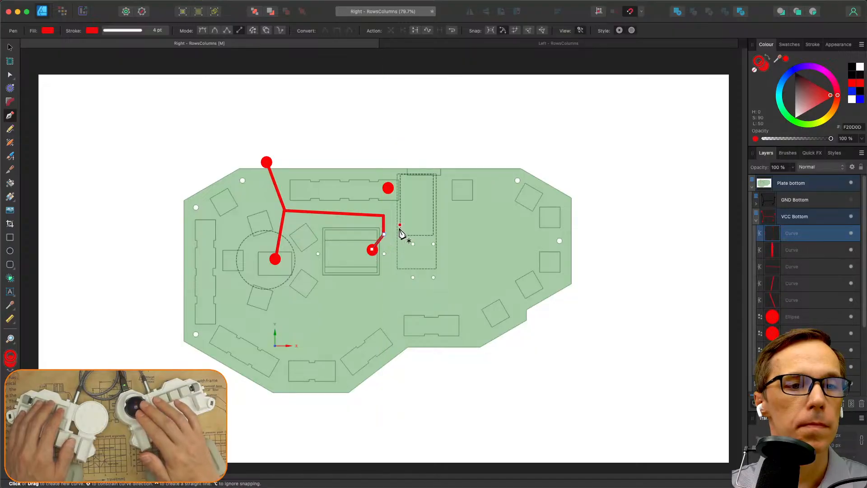
left_click(388, 188)
key("super+s")
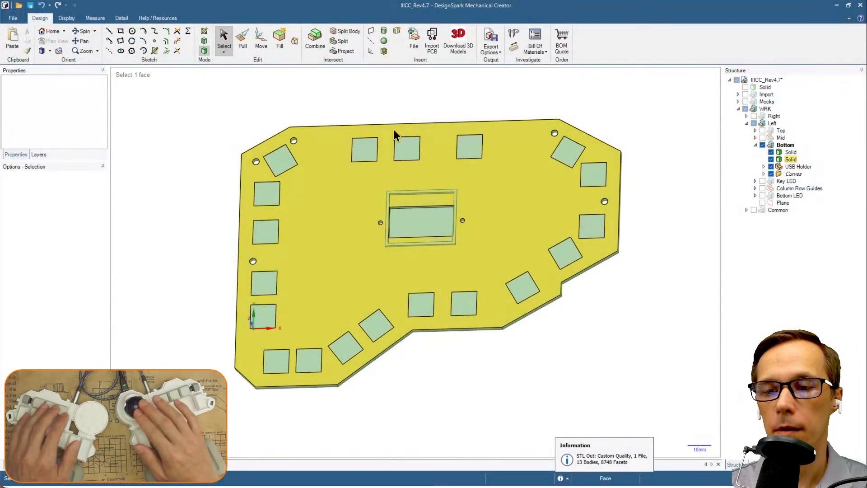
In the Right RowsColumns document, hide the Plate bottom layer and show the Plate top layer.
left_click(341, 171)
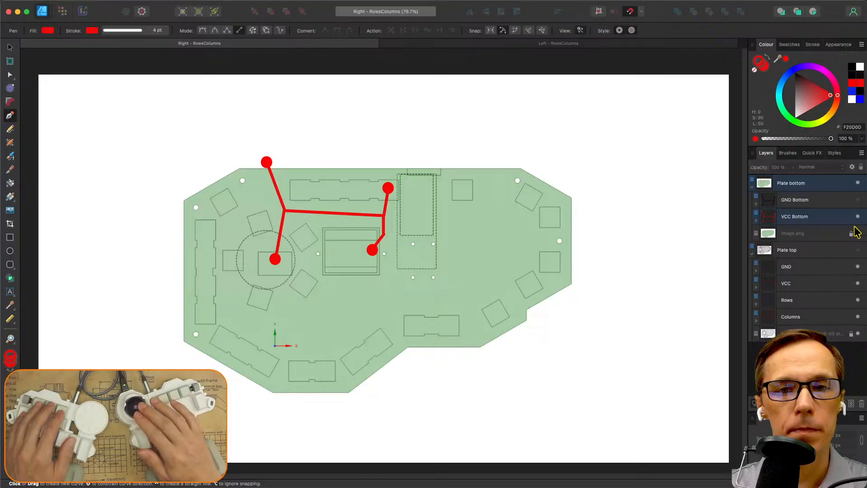
left_click(858, 183)
left_click(858, 250)
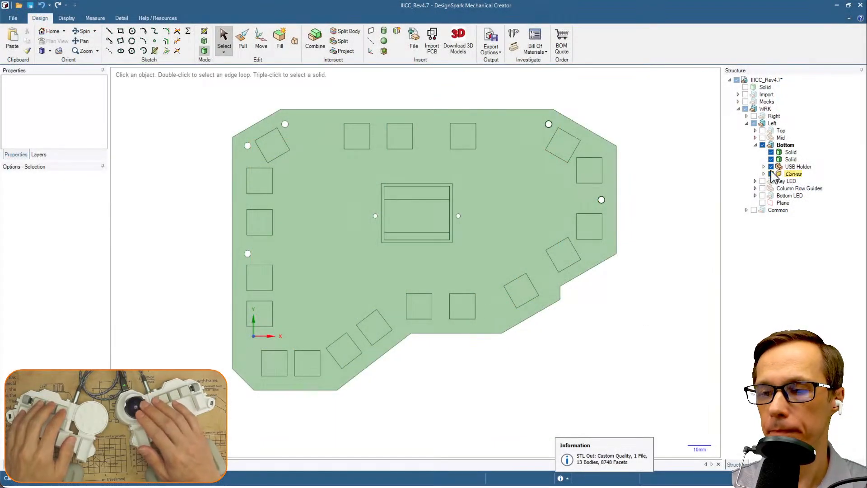
Switch to DesignSpark Mechanical, hide the Left assembly's Bottom component, and show its Top component.
left_click(762, 145)
left_click(763, 131)
mouse_move(590, 266)
middle_mouse_down()
mouse_move(372, 272)
mouse_move(587, 271)
middle_mouse_up()
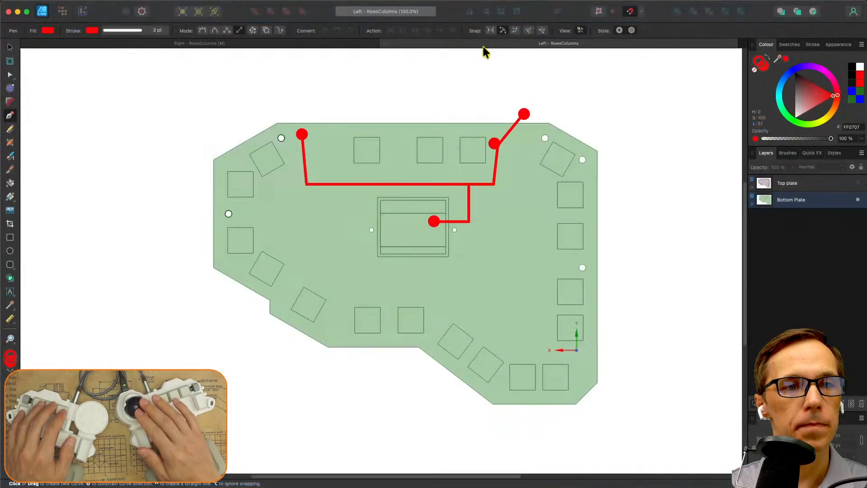
Switch to Affinity Designer's Left RowsColumns document, hide the Bottom Plate layer, and show the Top plate layer.
left_click(857, 200)
left_click(858, 183)
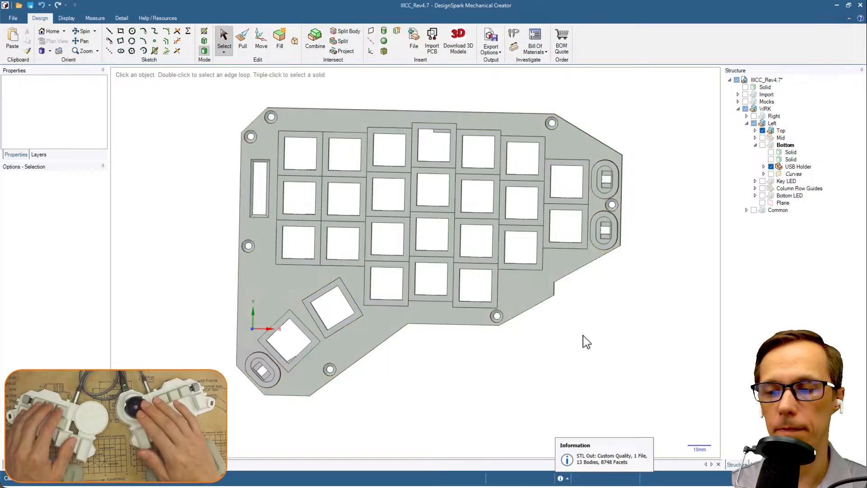
Switch to DesignSpark Mechanical, inspect the left top plate, and expand its Top component in the structure tree.
scroll(624, 328, "up", 2)
scroll(470, 290, "down", 4)
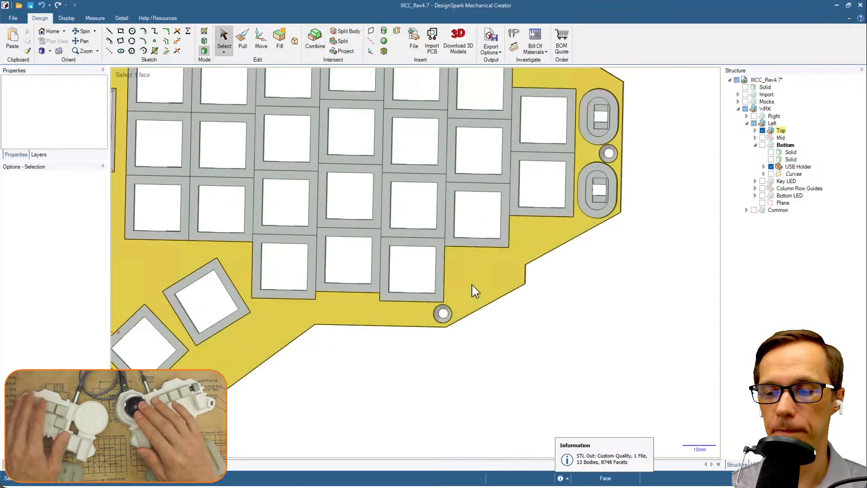
middle_click_drag(499, 300, 587, 289)
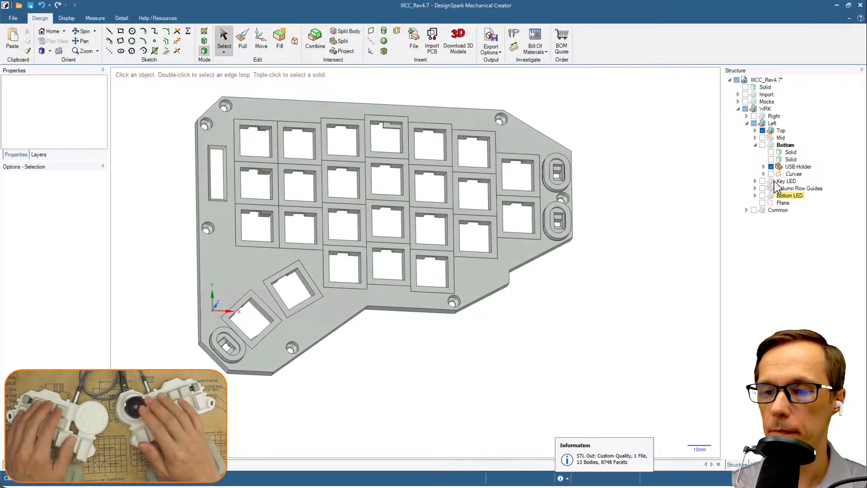
scroll(542, 231, "up", 3)
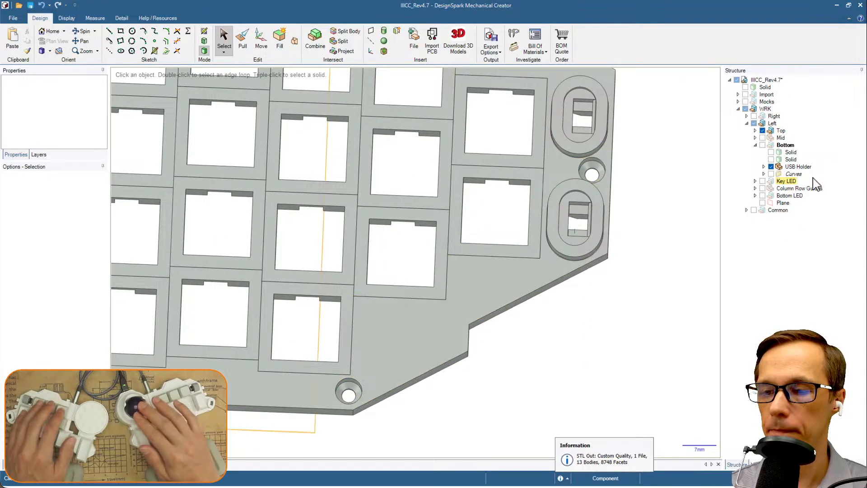
scroll(630, 226, "down", 4)
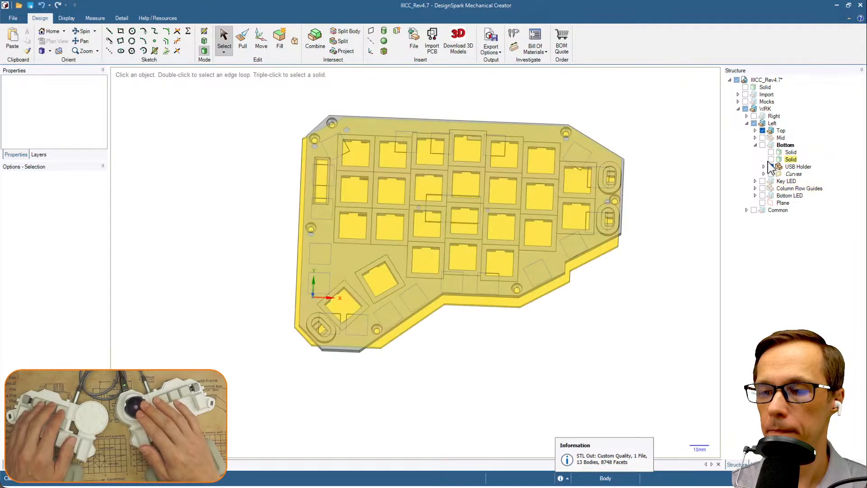
left_click(756, 131)
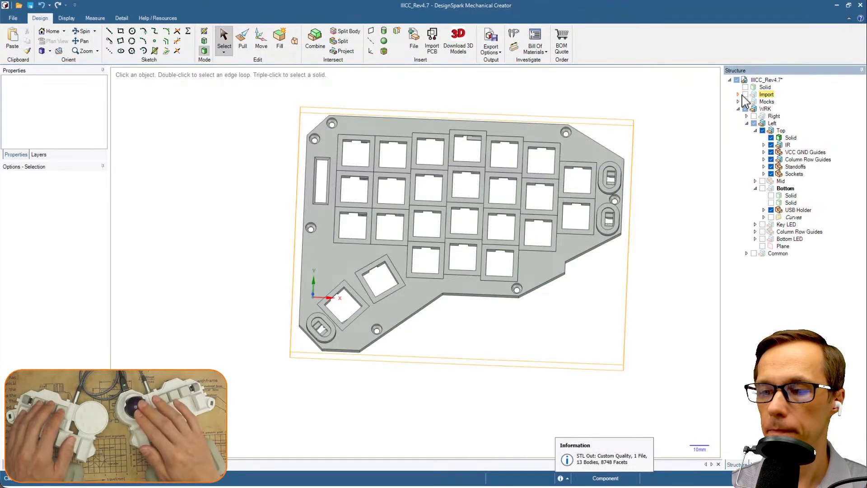
Make the Left assembly's Top component the active component.
scroll(480, 287, "up", 3)
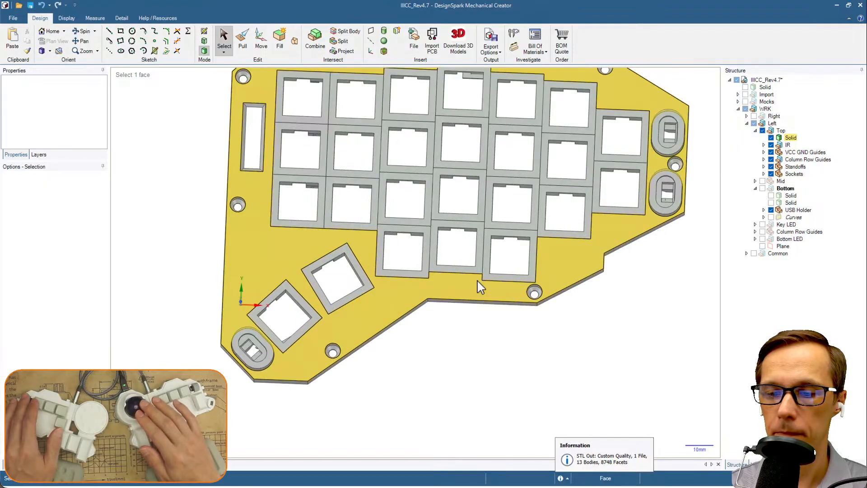
mouse_move(382, 333)
middle_mouse_down()
mouse_move(393, 255)
mouse_move(388, 334)
middle_mouse_up()
scroll(285, 364, "up", 5)
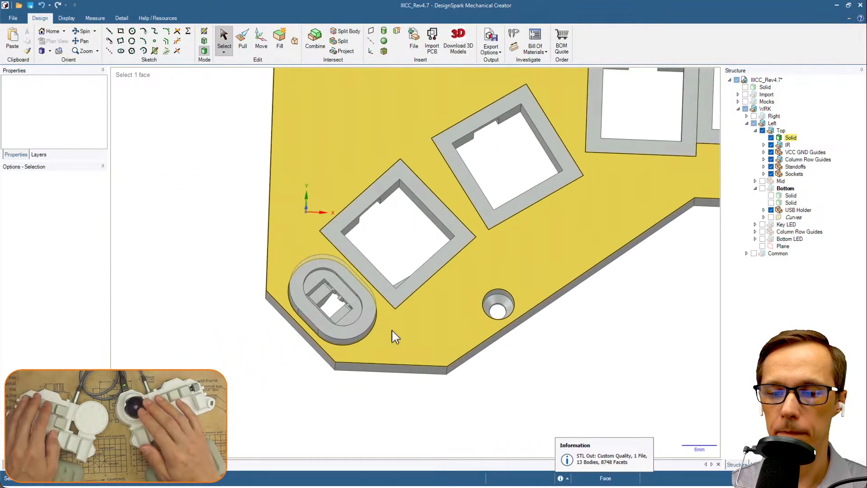
left_click(780, 131)
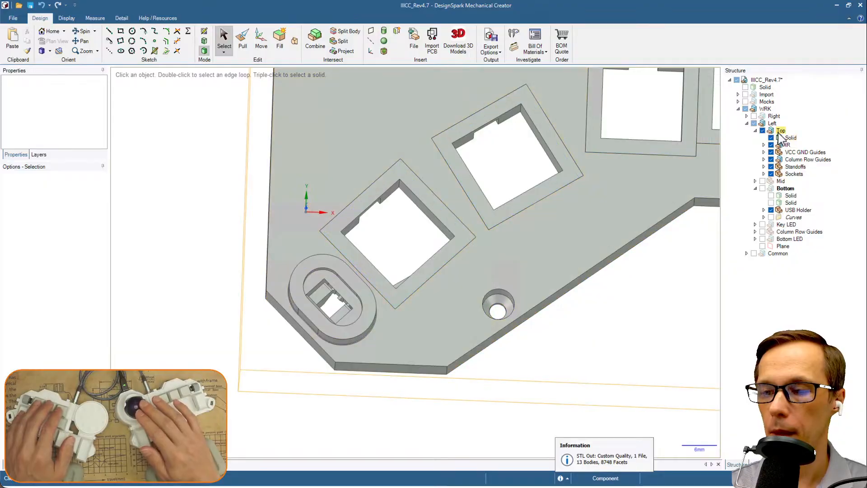
key("r")
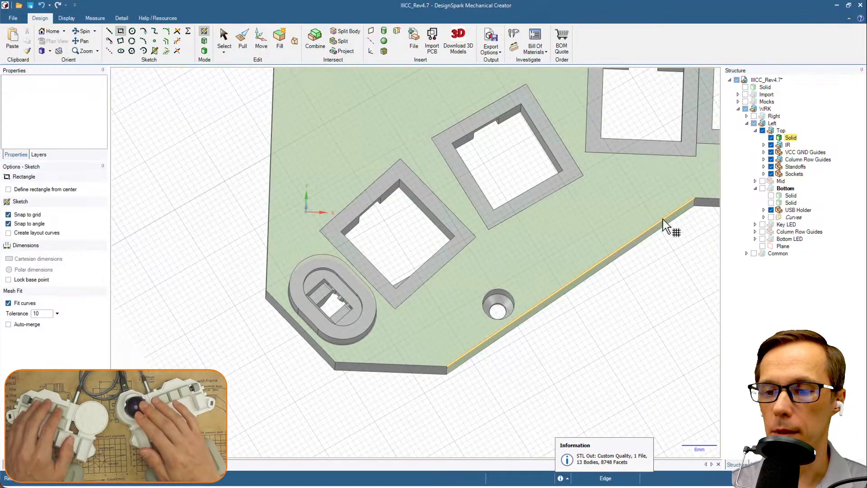
key("Escape")
left_click(782, 130)
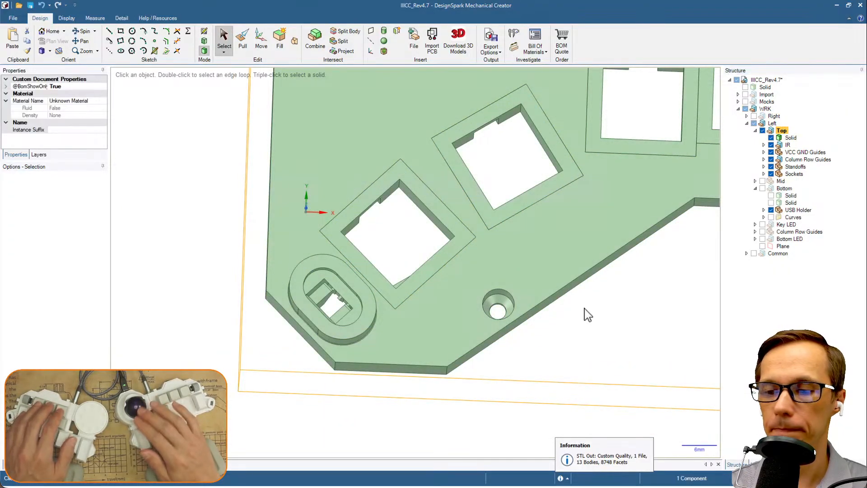
left_click(620, 318)
middle_click_drag(620, 317, 517, 321, "shift")
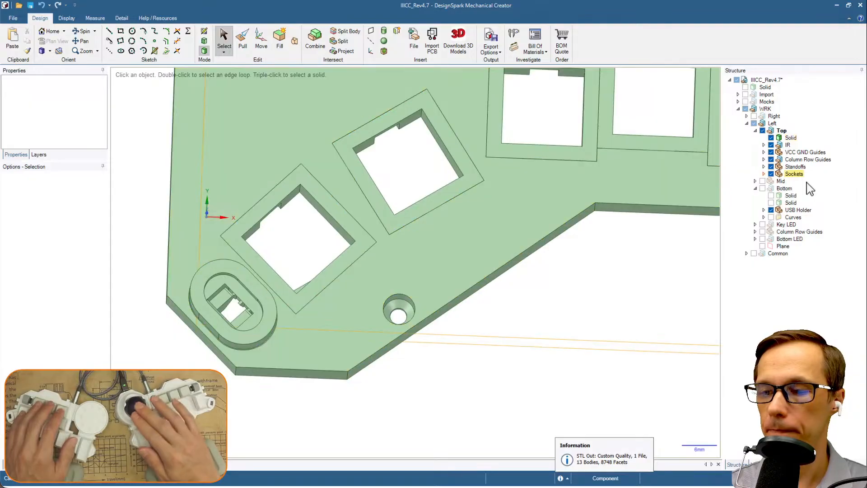
Hide the left Top component's IR sub-component and inspect the plate's oval sensor openings.
left_click(771, 145)
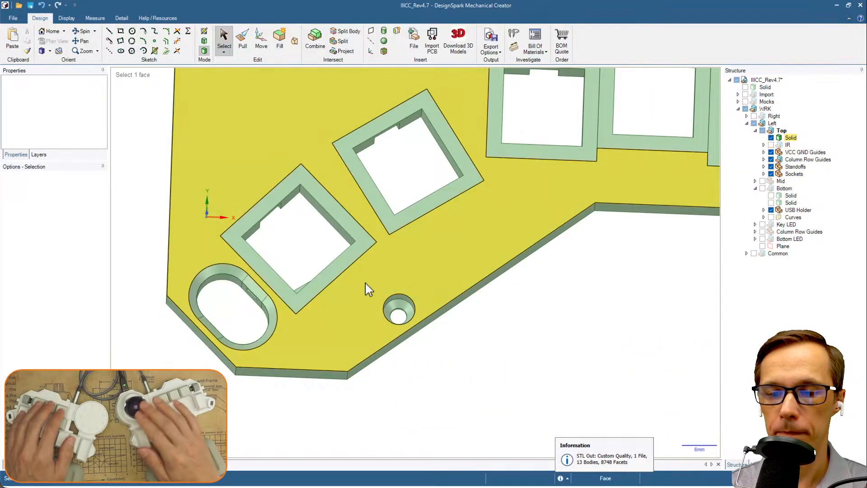
scroll(244, 314, "up", 2)
middle_click_drag(267, 328, 282, 304)
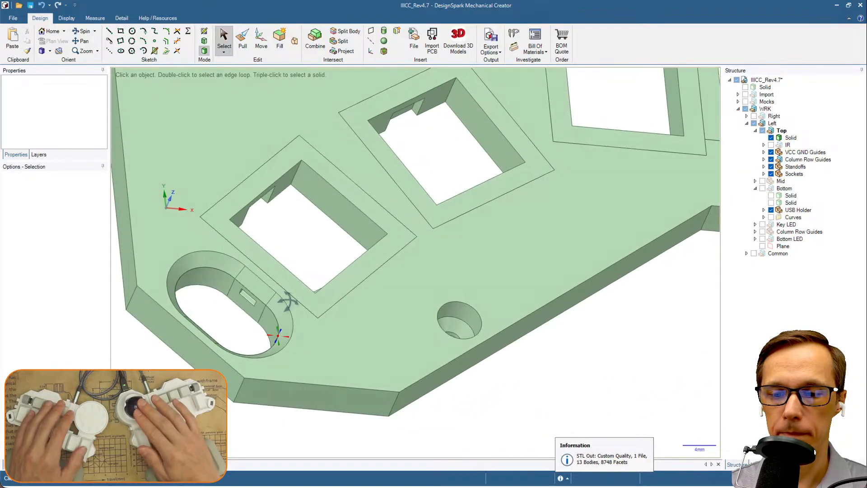
triple_click(219, 266)
left_click(215, 304)
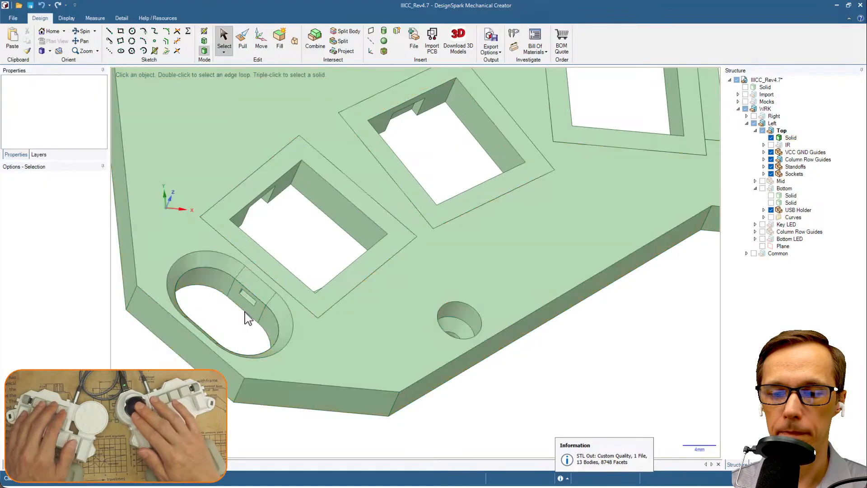
scroll(281, 292, "down", 2)
scroll(281, 290, "down", 1)
mouse_move(348, 329)
middle_mouse_down()
mouse_move(315, 340)
mouse_move(346, 331)
middle_mouse_up()
scroll(565, 301, "down", 2)
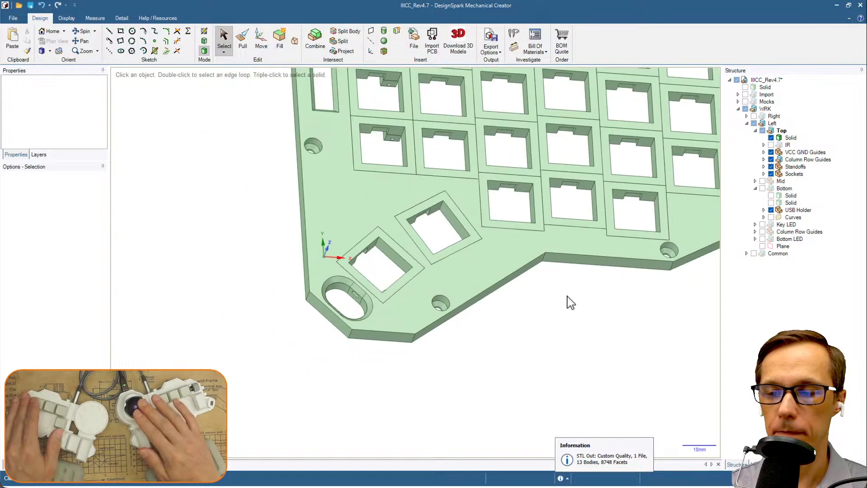
middle_click_drag(568, 300, 484, 331, "shift")
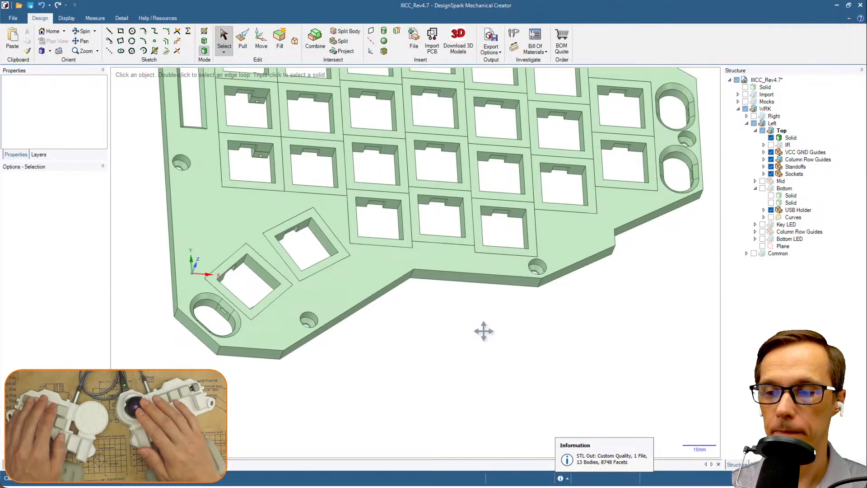
Find IR Cutter inside the Import component and show its IR Socket Cutter body over the left top plate.
left_click(739, 95)
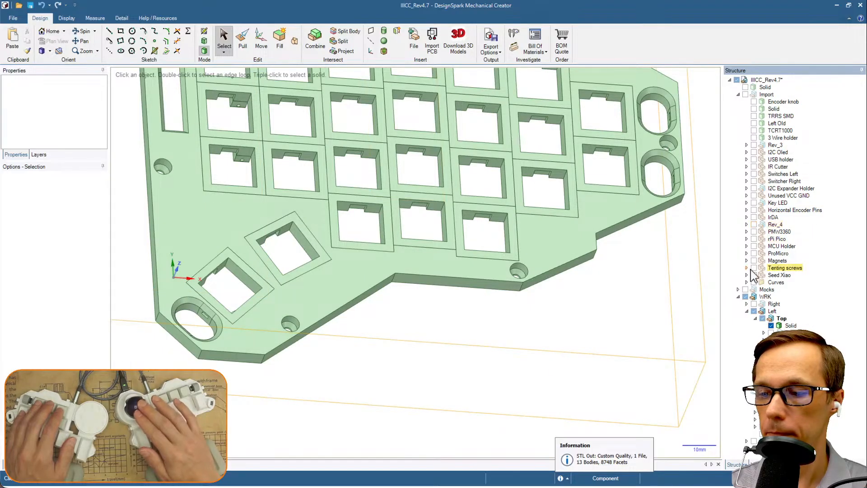
left_click(747, 217)
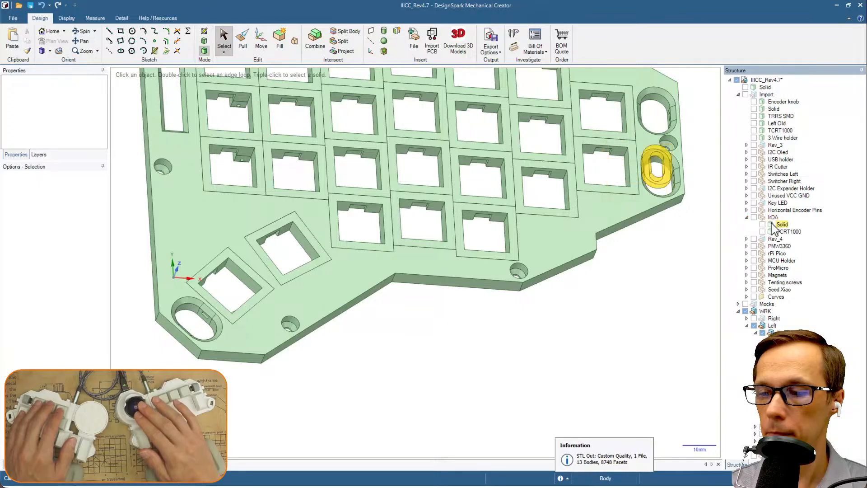
left_click(747, 218)
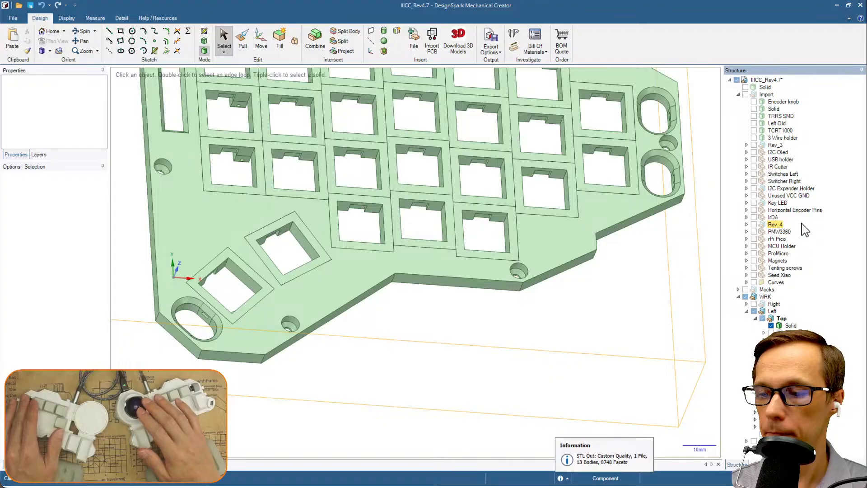
left_click(747, 304)
scroll(815, 261, "down", 2)
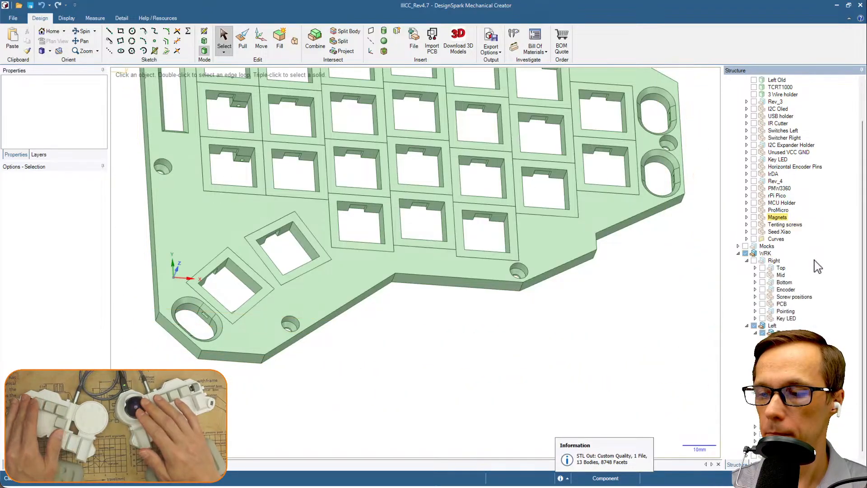
left_click(746, 261)
scroll(818, 261, "up", 2)
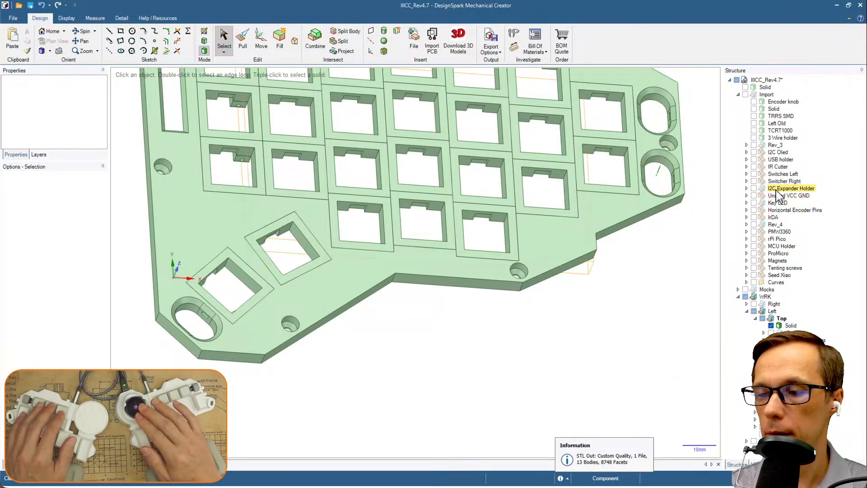
left_click(747, 166)
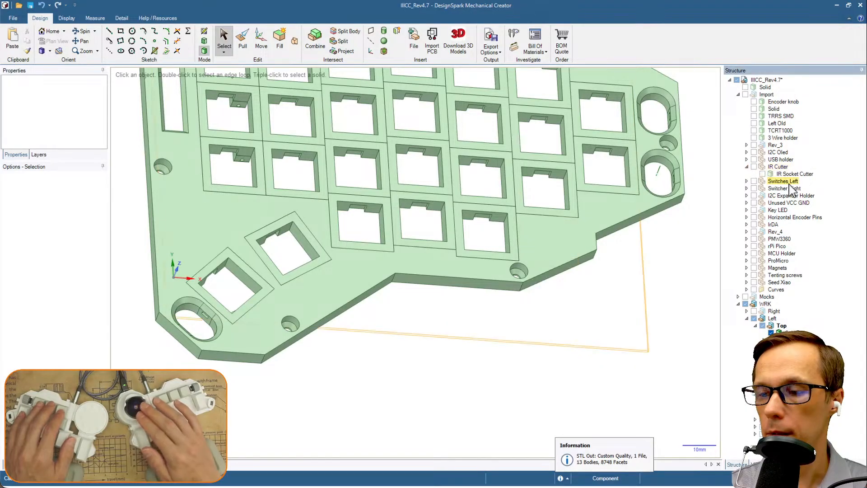
left_click(763, 174)
middle_click_drag(610, 285, 552, 348, "shift")
scroll(596, 301, "down", 3)
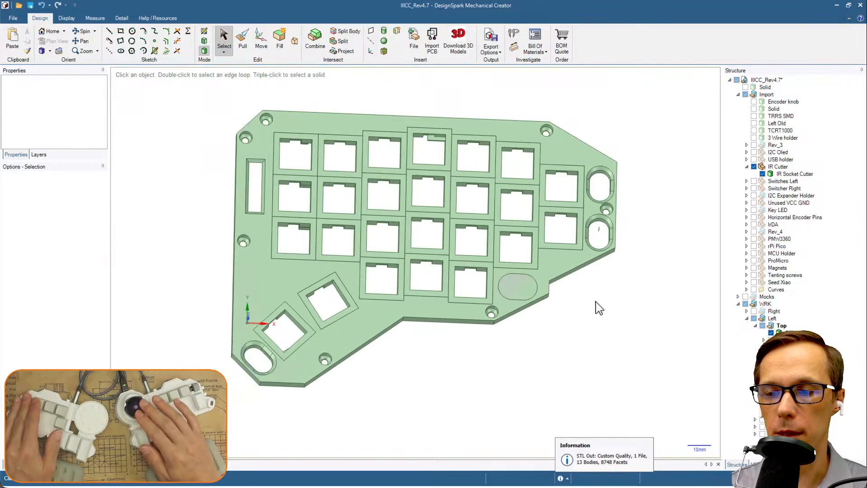
scroll(599, 308, "up", 1)
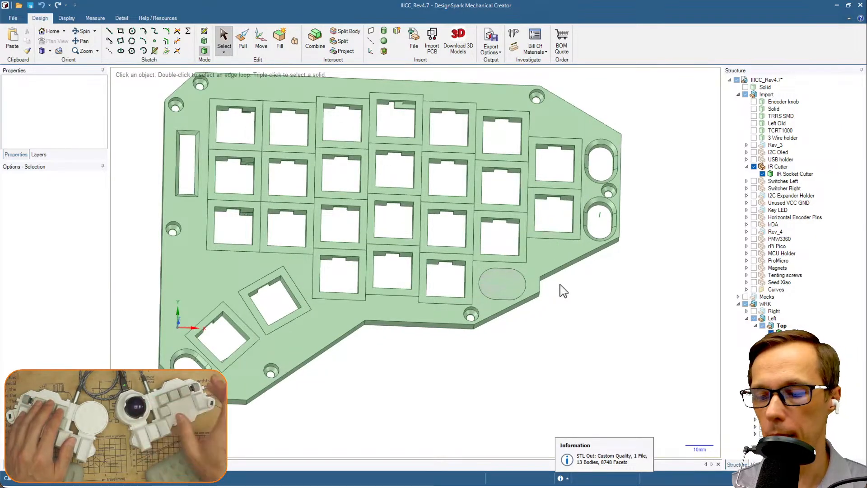
Cut an oval opening in the left top plate with the IR Socket Cutter, keeping the cutter, and hide IR Cutter.
key("i")
left_click(545, 263)
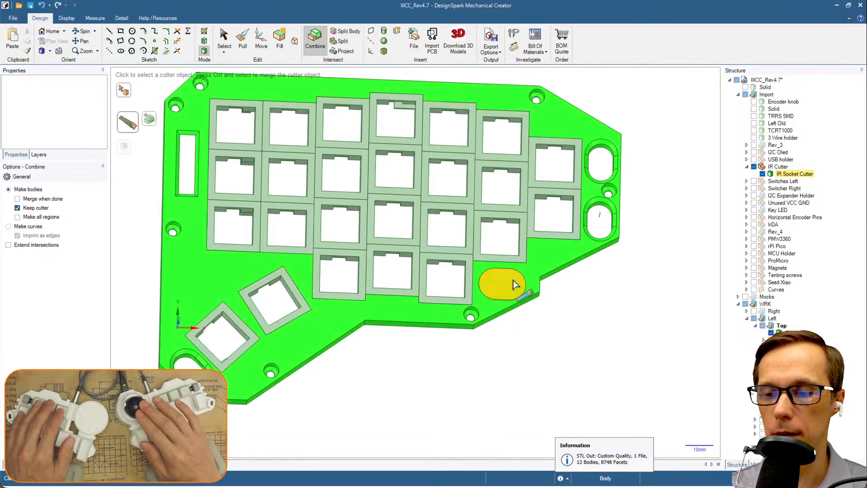
left_click(513, 284)
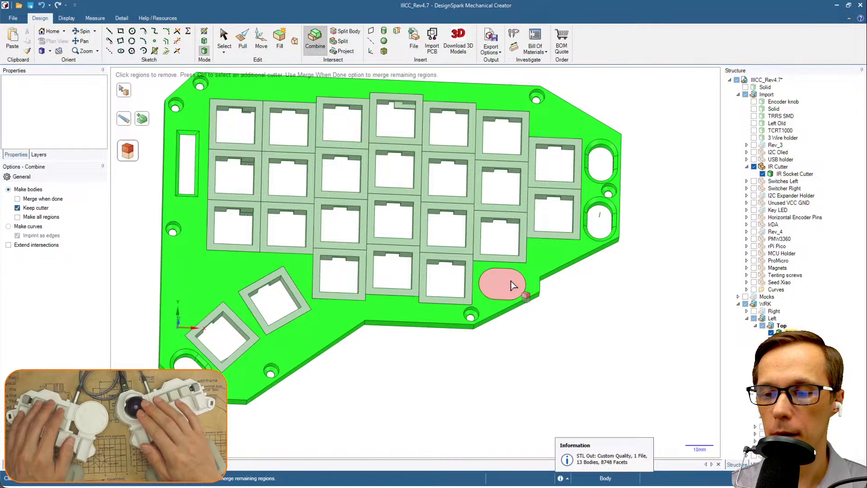
left_click(603, 297)
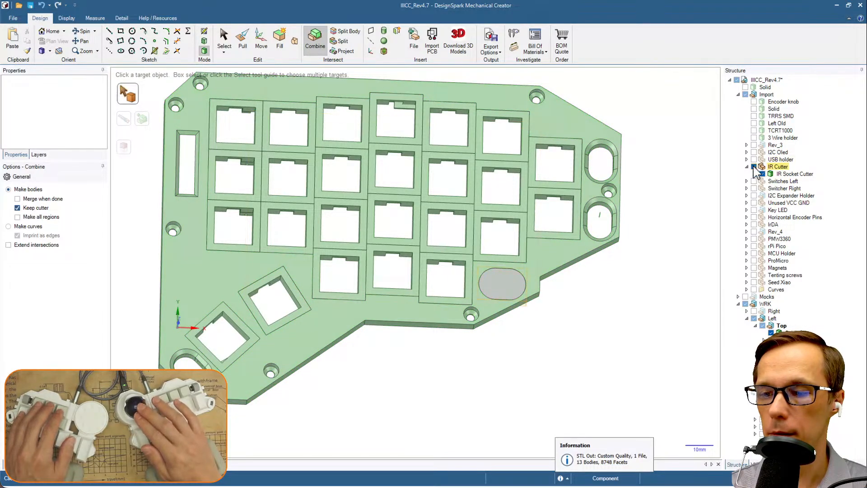
left_click(754, 166)
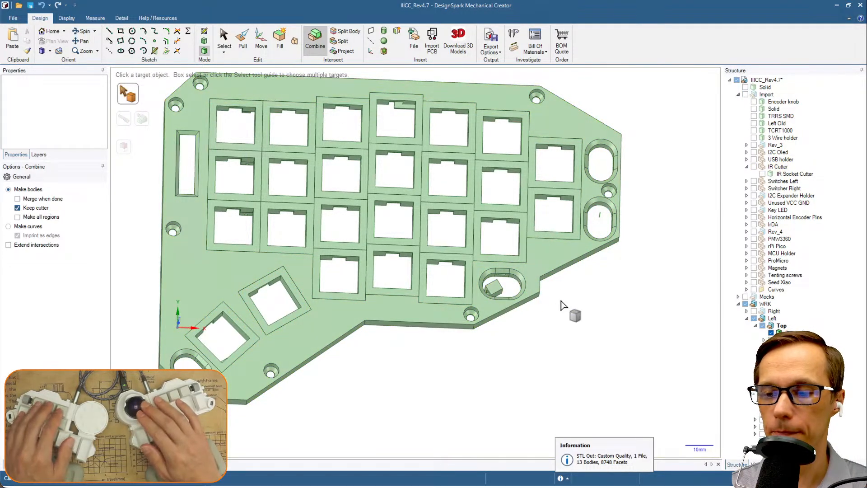
Orient the view square to the left top plate's main face, keeping the new oval opening in sight.
key("s")
left_click(474, 302)
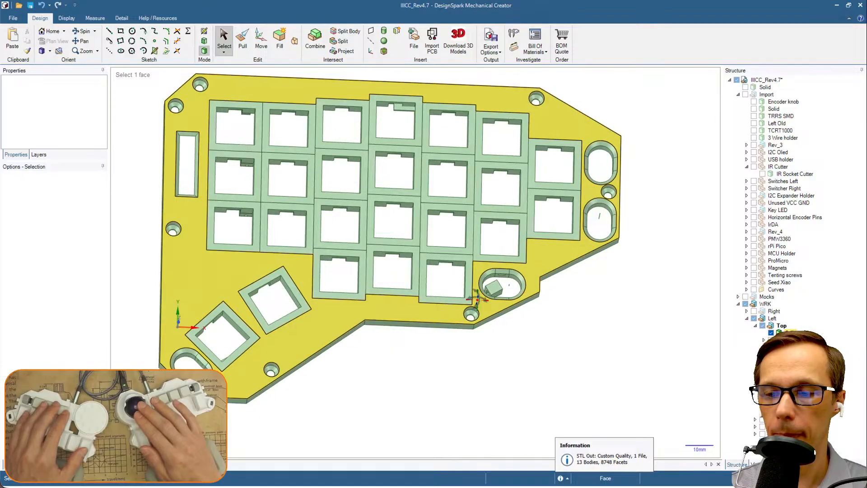
left_click(539, 262)
key("v")
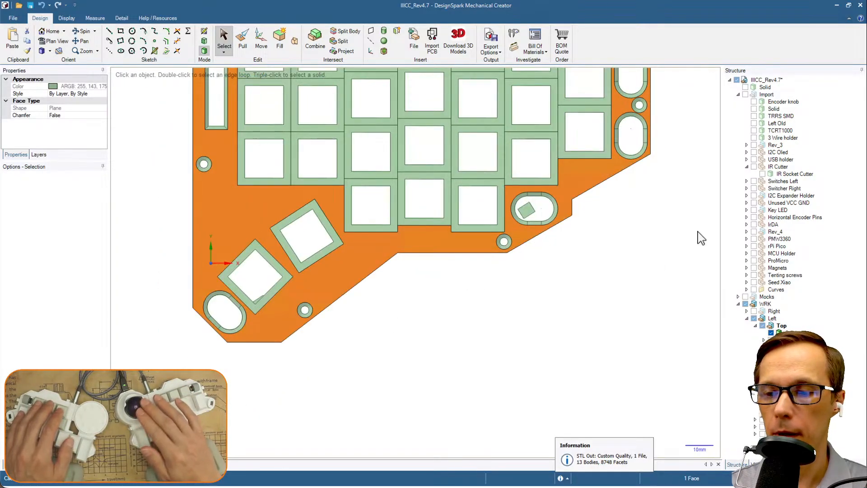
left_click(673, 240)
middle_click_drag(671, 213, 652, 287, "shift")
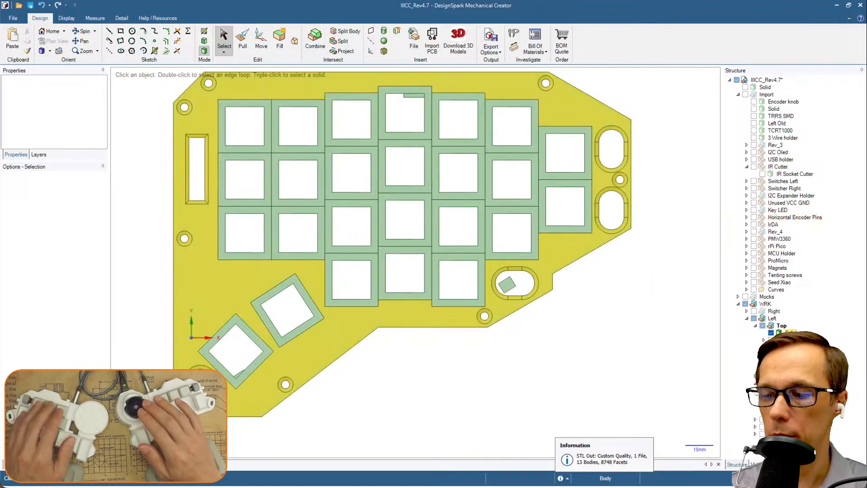
Show the Right assembly's Top component and compare its IR sockets with the left plate's oval openings.
left_click(747, 311)
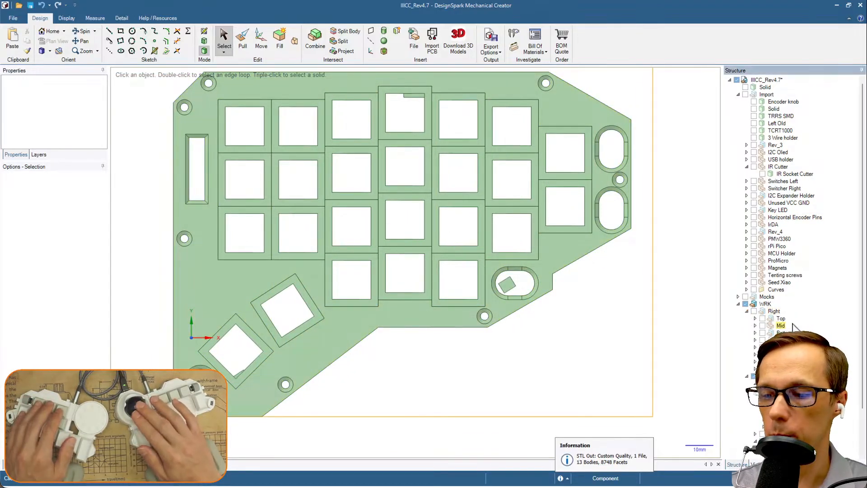
left_click(763, 319)
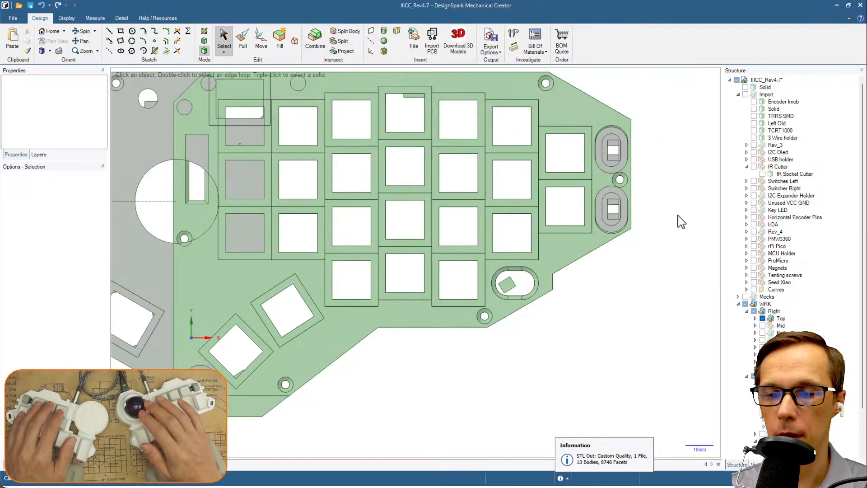
scroll(619, 236, "up", 5)
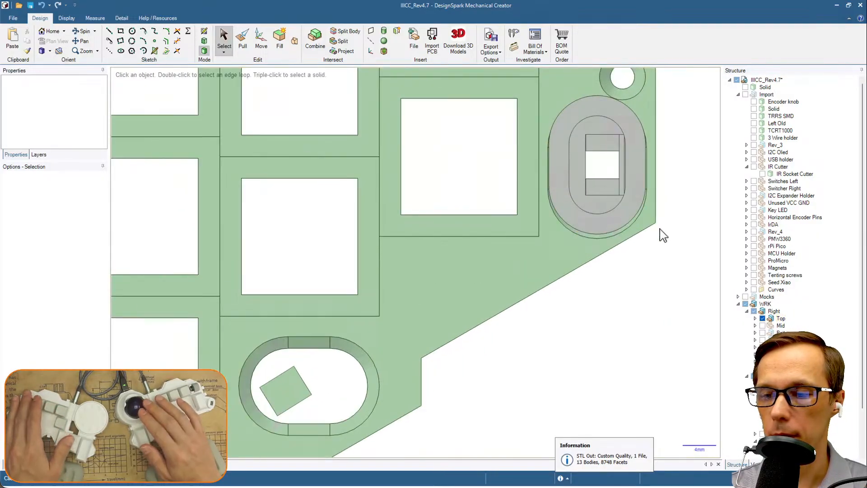
scroll(660, 234, "down", 4)
scroll(663, 235, "down", 1)
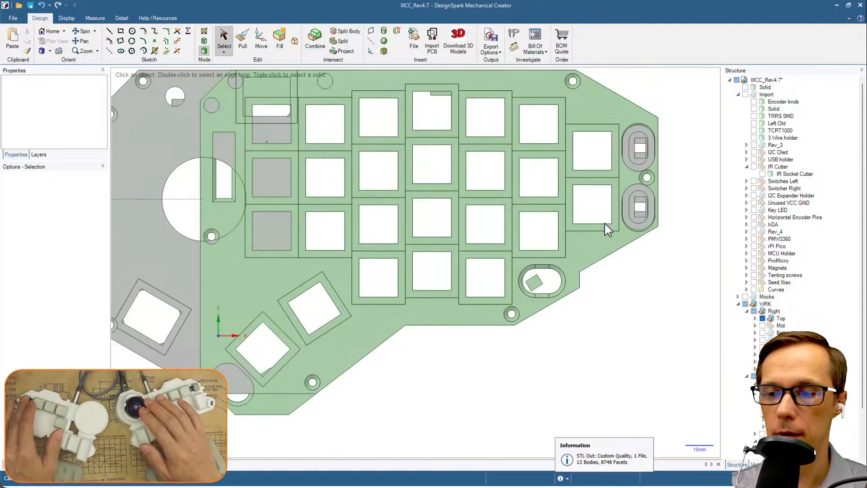
scroll(577, 218, "down", 2)
scroll(577, 218, "up", 4)
scroll(580, 221, "down", 4)
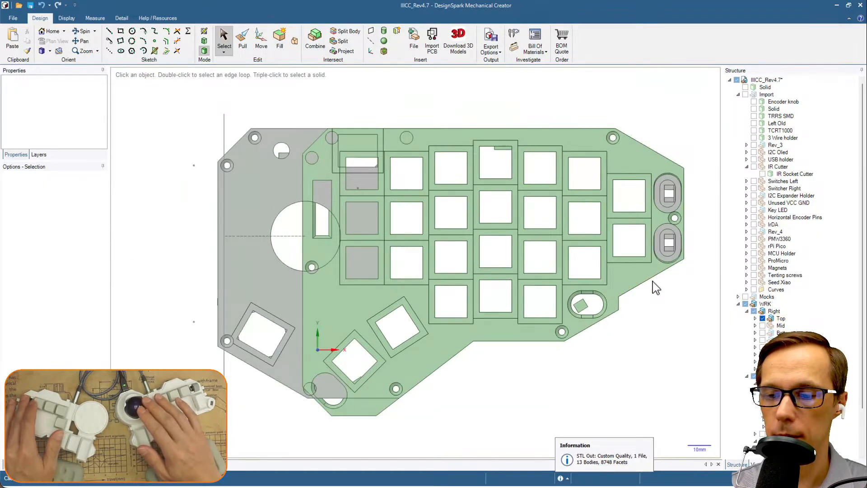
scroll(656, 287, "up", 5)
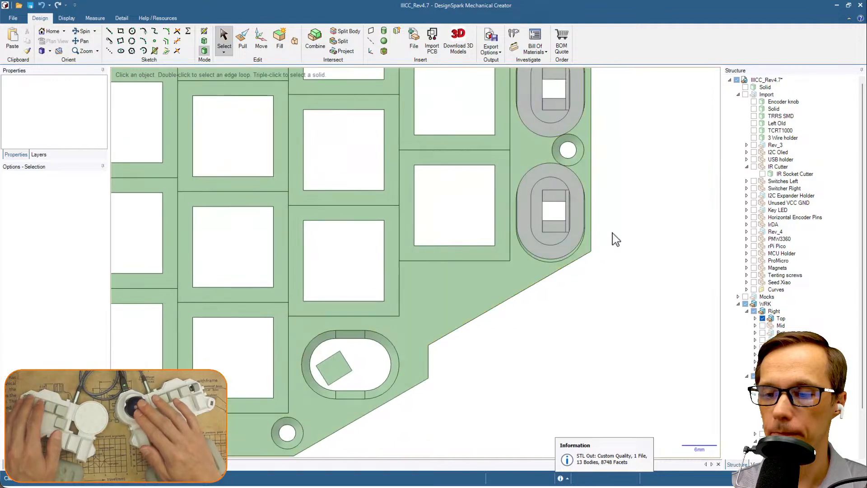
scroll(616, 239, "up", 3)
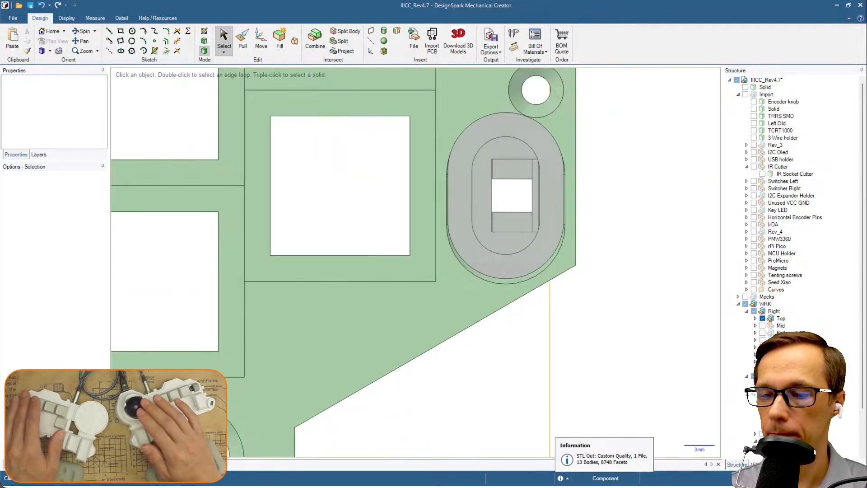
Expand the Right assembly's Top component and hide its IR sub-component.
scroll(784, 289, "down", 3)
left_click(763, 332)
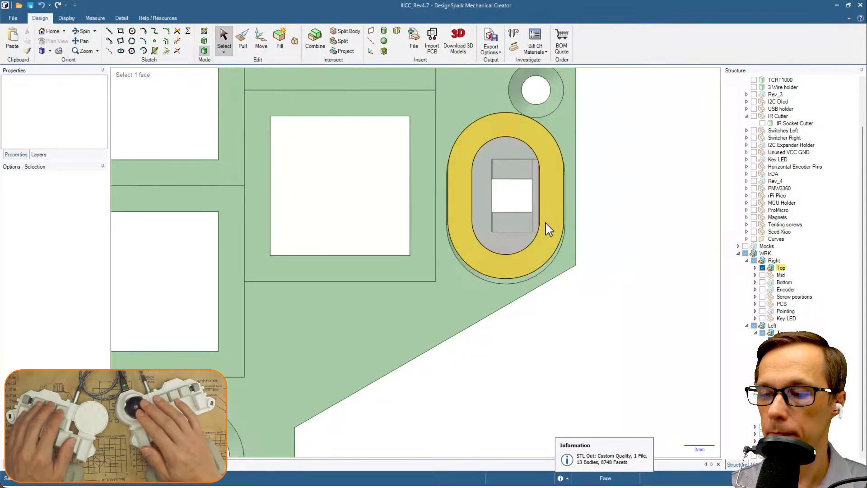
left_click(756, 268)
left_click(771, 312)
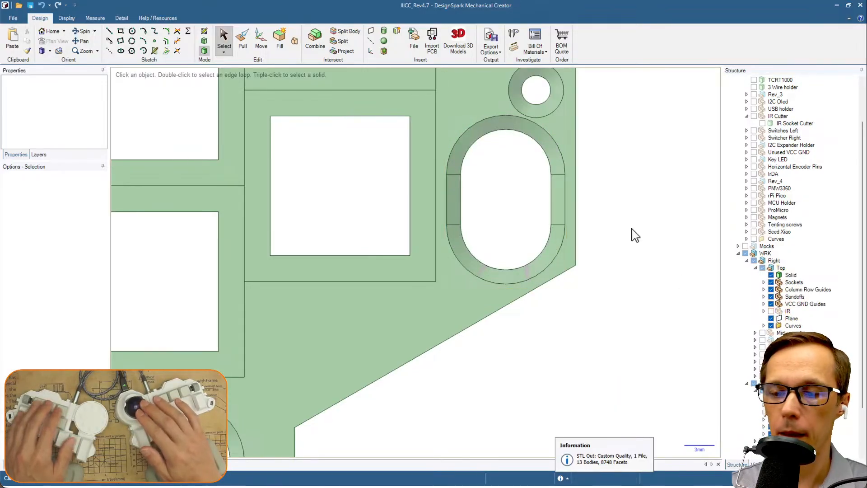
Show the IR component of the Right assembly's Top and examine how its sockets sit in the two oval openings.
scroll(632, 235, "down", 4)
middle_click_drag(645, 170, 651, 192, "shift")
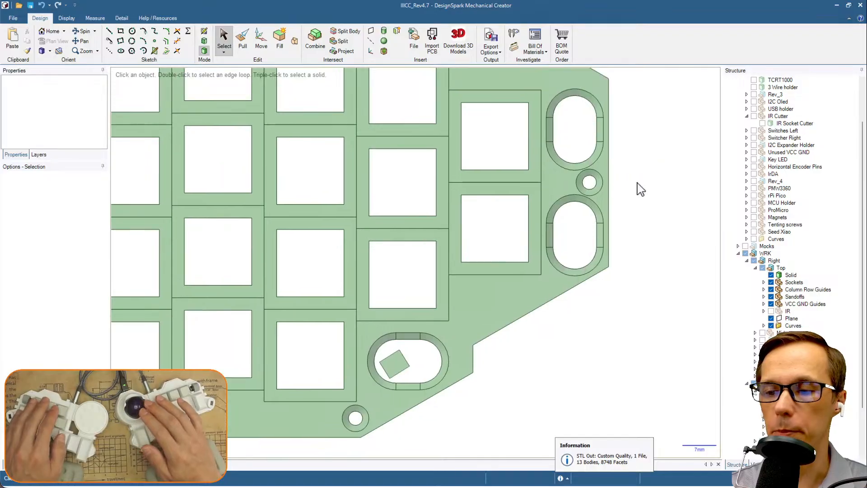
left_click(765, 312)
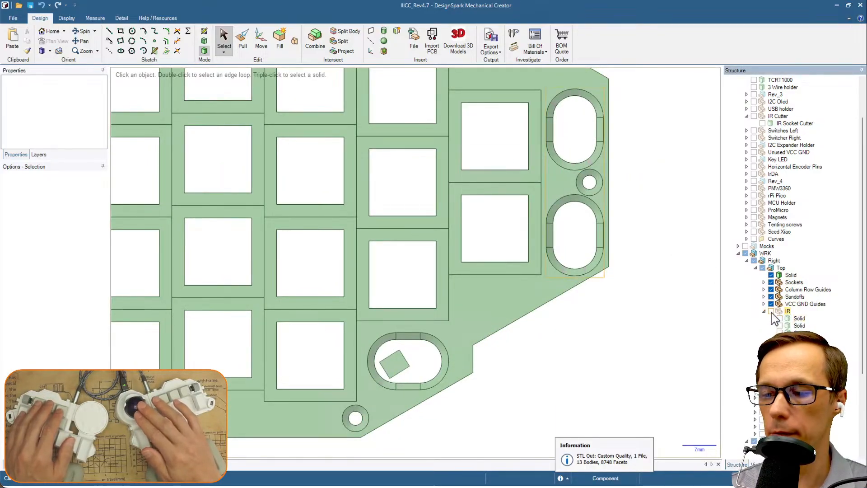
left_click(771, 311)
scroll(632, 233, "up", 4)
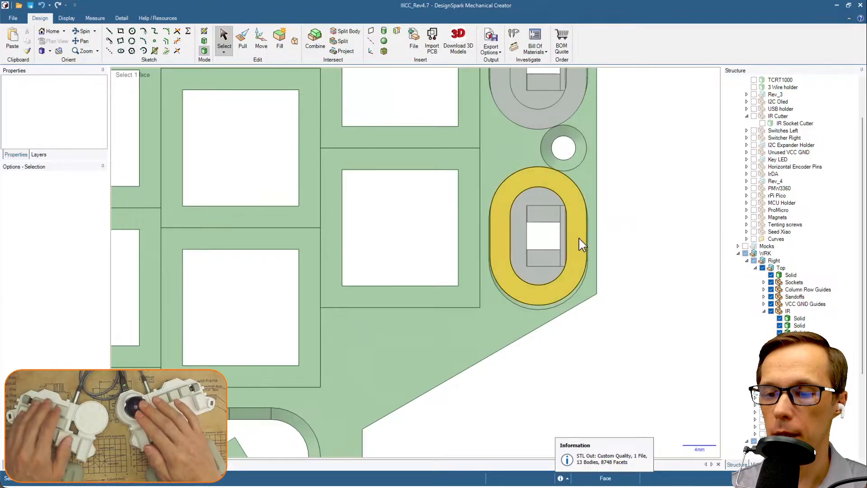
middle_click_drag(620, 290, 612, 209)
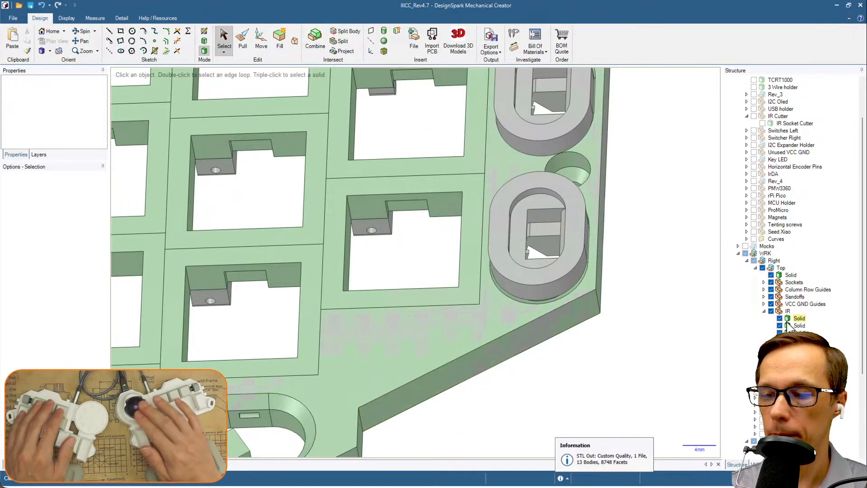
middle_click_drag(609, 196, 622, 261)
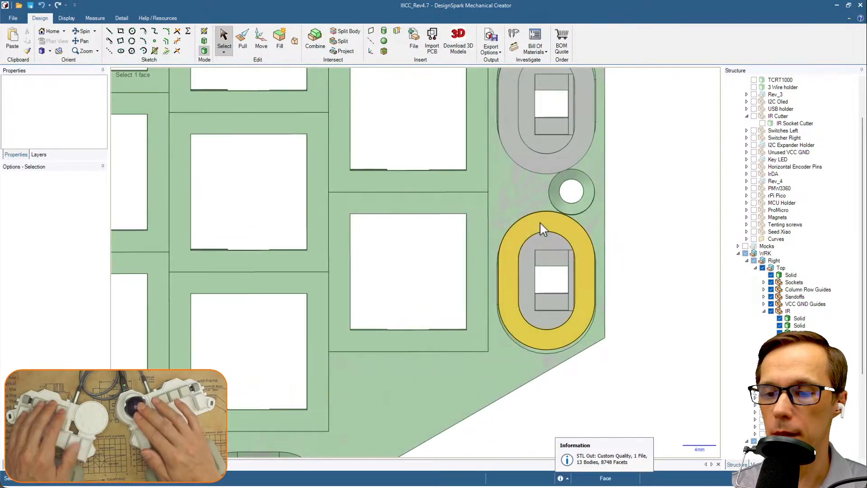
scroll(565, 214, "up", 5)
scroll(595, 207, "down", 4)
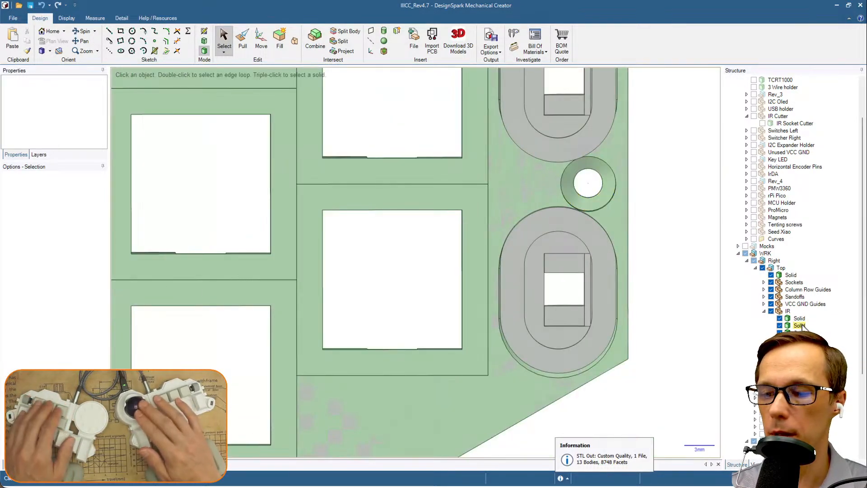
Hide the IR component to examine the bare oval openings, and show the sockets again for comparison.
left_click(772, 312)
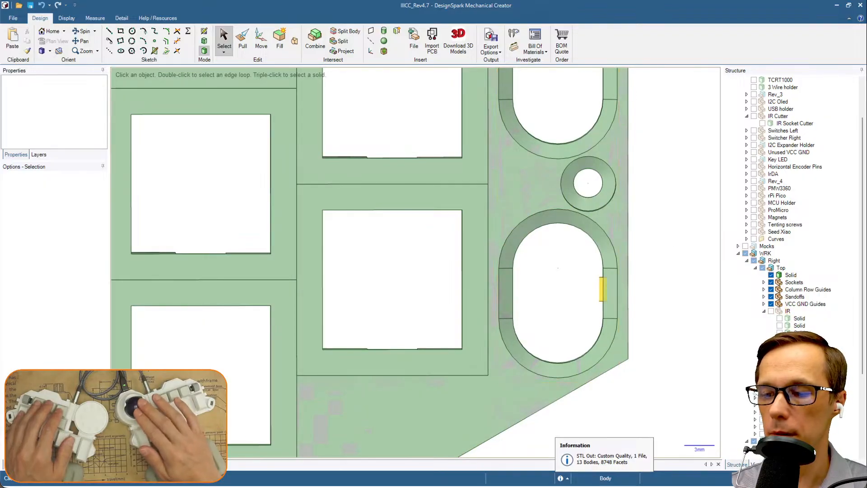
scroll(645, 286, "down", 3)
scroll(539, 198, "up", 2)
scroll(539, 197, "down", 5)
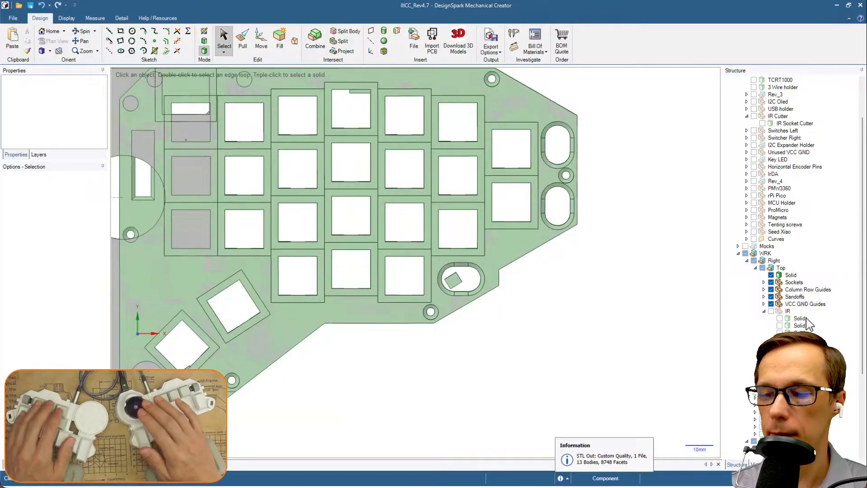
left_click(772, 310)
scroll(585, 248, "up", 2)
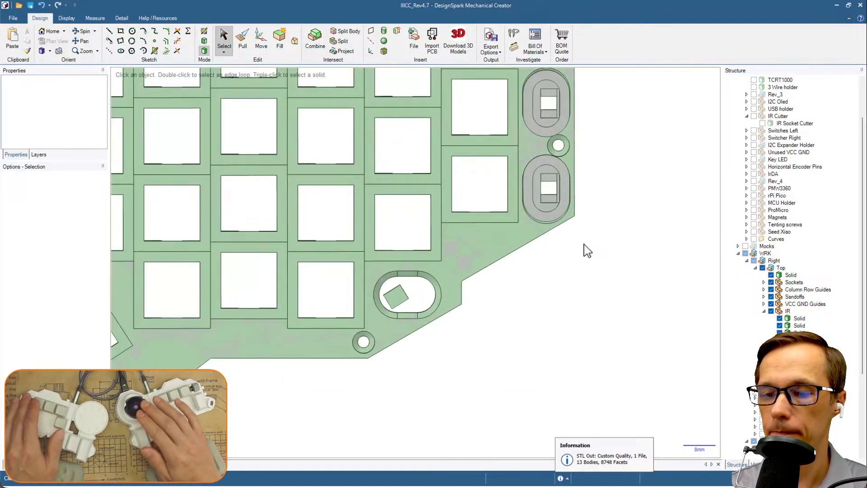
Hide the Left assembly and select the Right assembly's Top component as the one to work on.
scroll(737, 294, "down", 4)
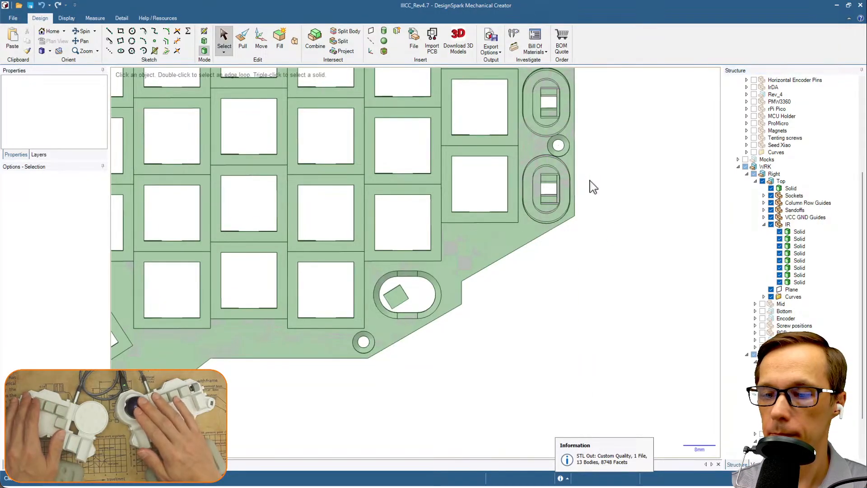
scroll(592, 185, "up", 2)
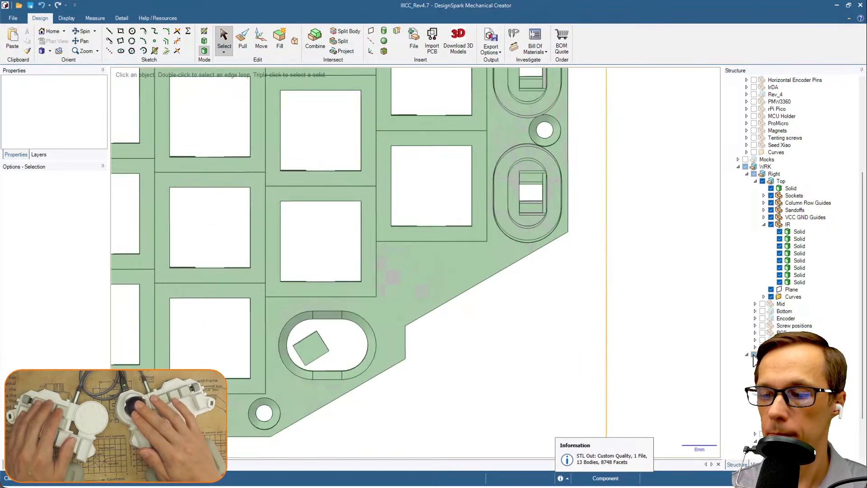
left_click(781, 181)
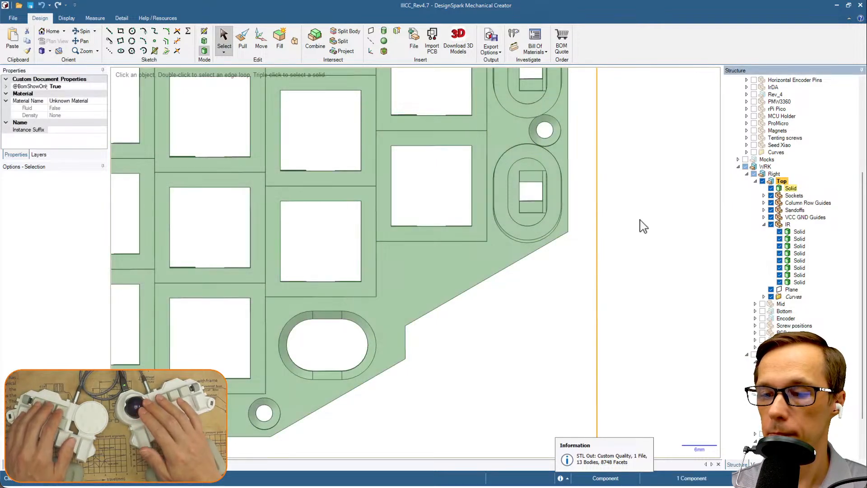
Centre the upper IR socket in its opening by moving it along Y up to the midpoint of the opening's straight side edge.
scroll(606, 217, "up", 2)
scroll(569, 199, "up", 2)
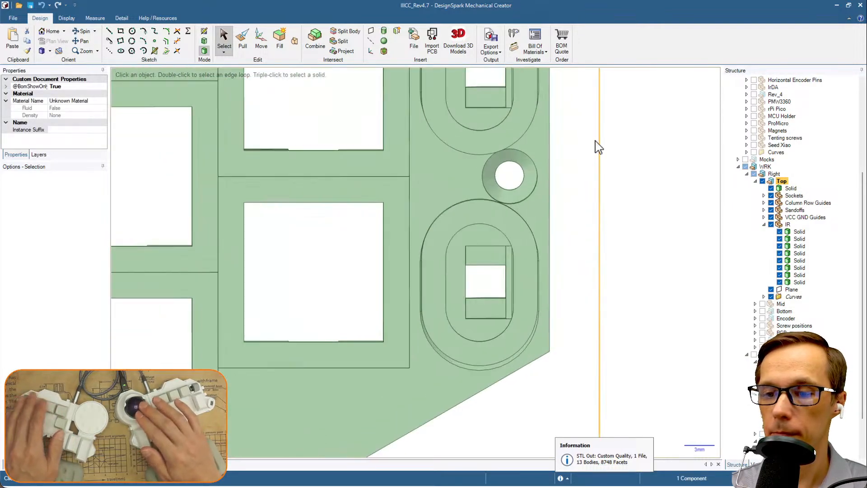
middle_click_drag(599, 147, 600, 286, "shift")
left_click(533, 220)
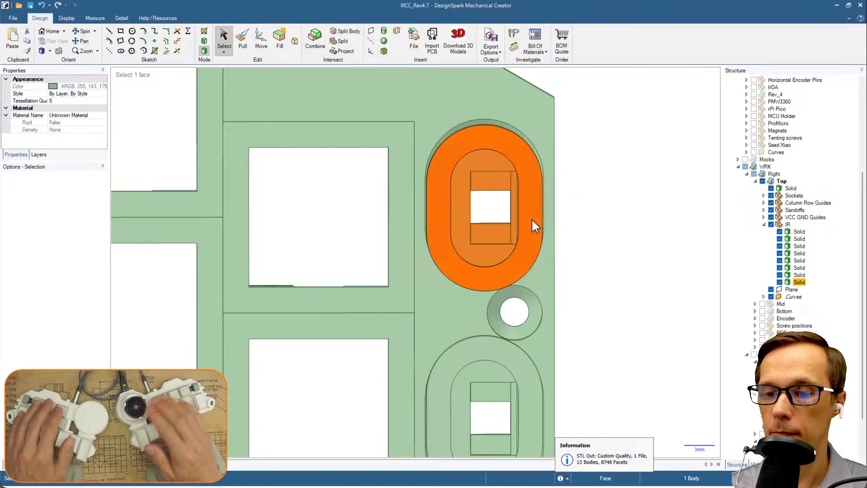
key("m")
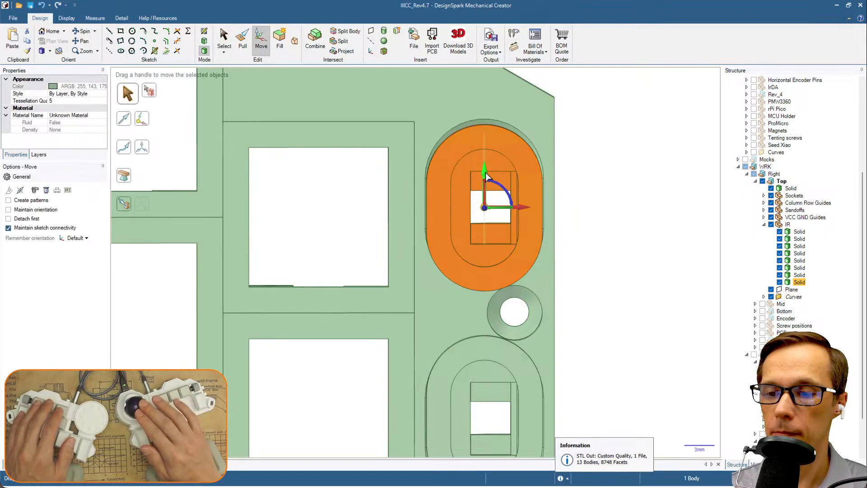
left_click(513, 147)
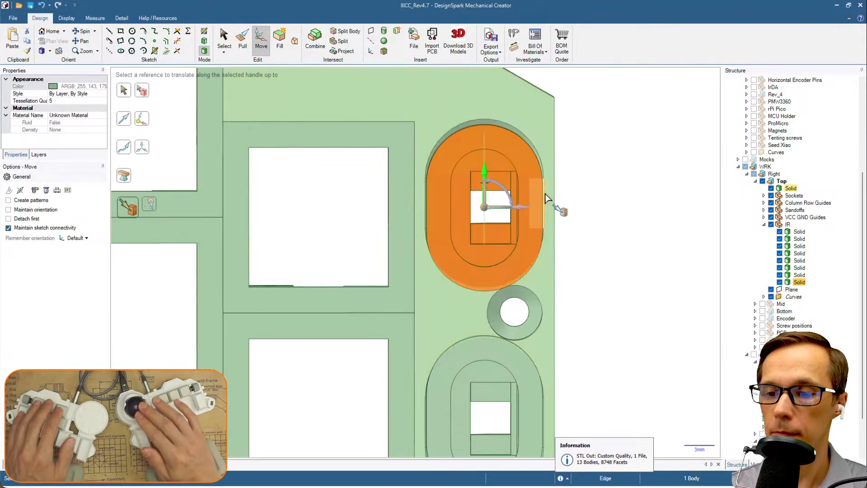
left_click(546, 199)
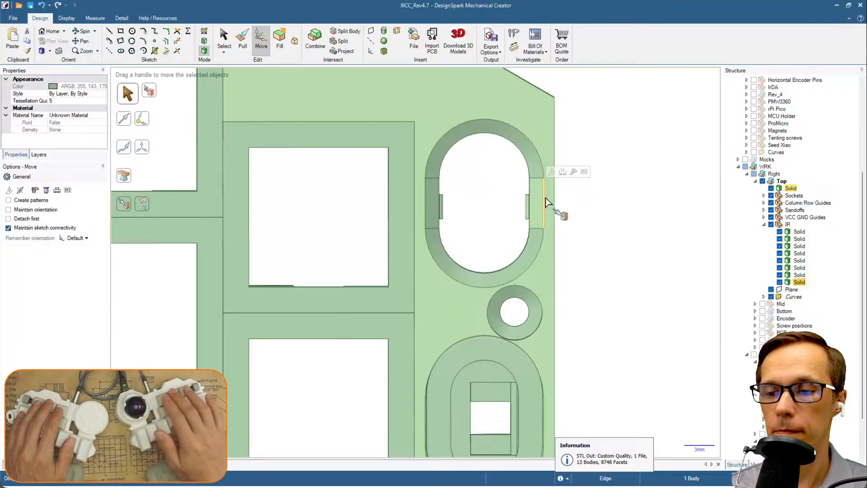
scroll(548, 220, "up", 3)
middle_click_drag(547, 221, 522, 218)
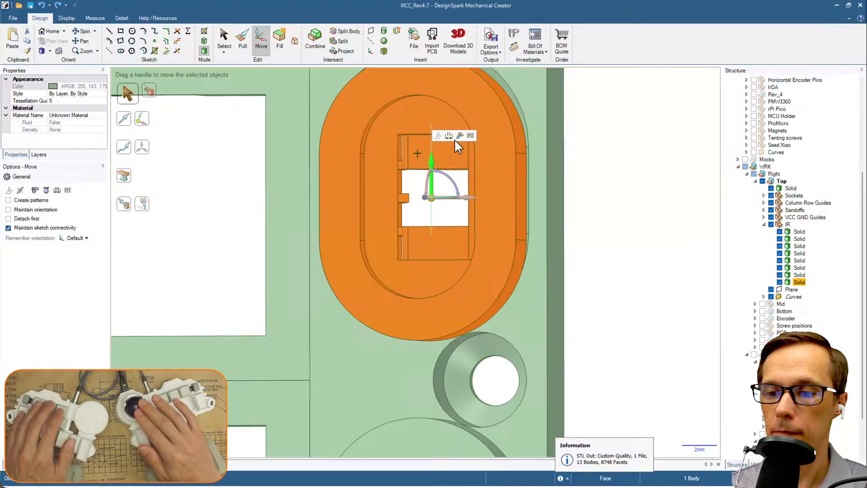
left_click(459, 137)
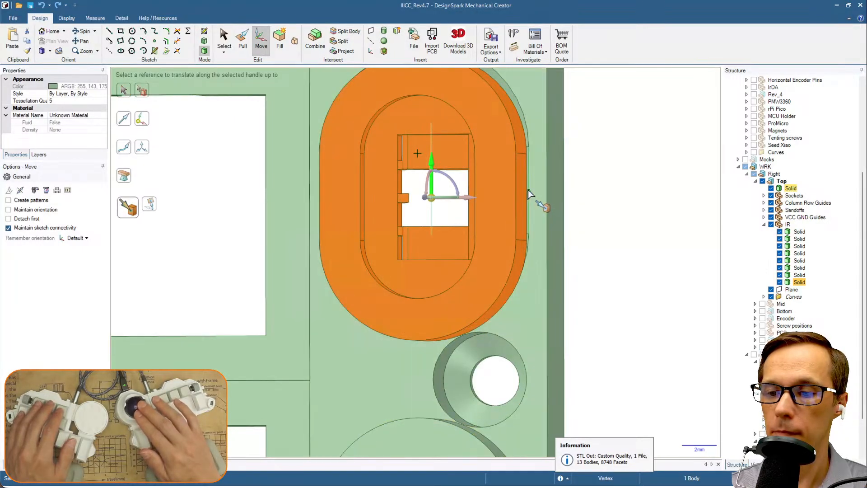
left_click(529, 191)
left_click(576, 236)
Move the lower IR socket along Y up to the midpoint of its own opening's straight side edge.
scroll(575, 236, "down", 3)
middle_click_drag(579, 239, 572, 119, "shift")
triple_click(512, 278)
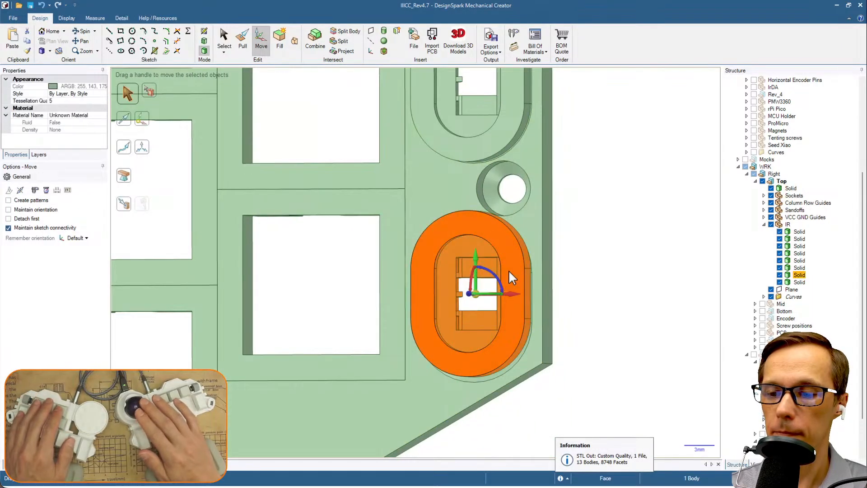
left_click(477, 259)
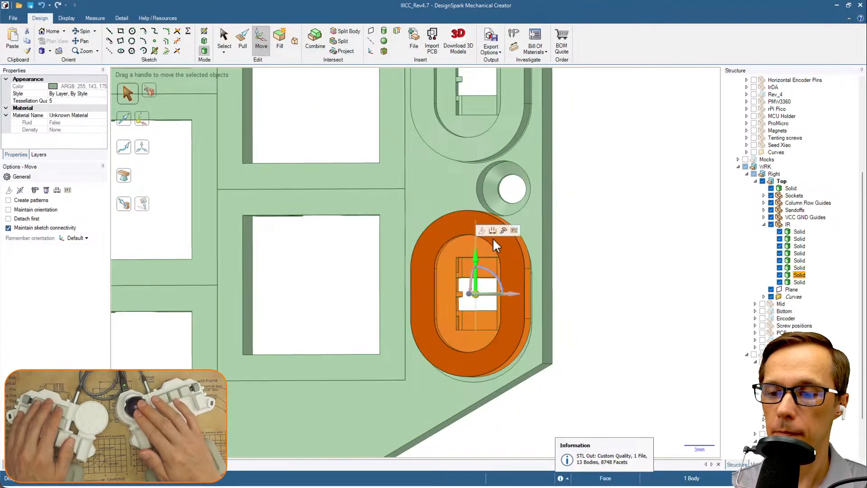
key("u")
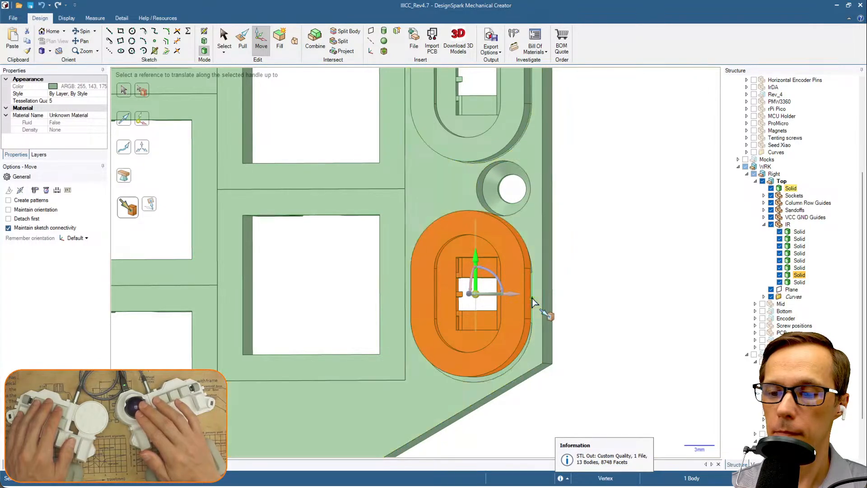
left_click(533, 319)
Check the fit of both IR sockets and orient the view square to the right top plate's main face.
middle_click_drag(551, 329, 626, 251)
scroll(563, 302, "up", 5)
middle_click_drag(566, 307, 561, 240)
scroll(562, 240, "down", 6)
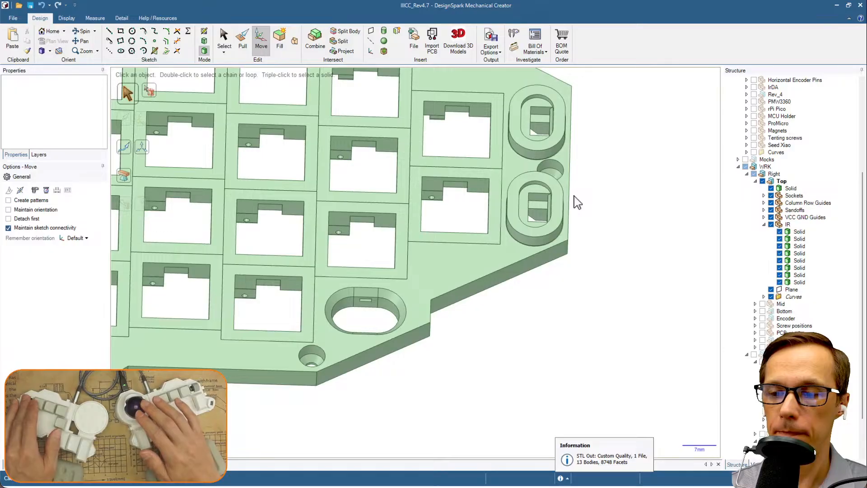
scroll(577, 203, "down", 2)
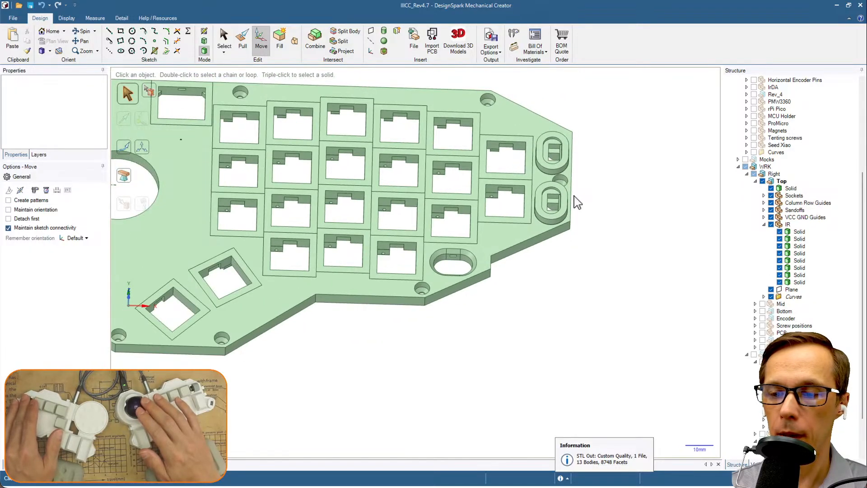
key("h")
left_click(279, 213)
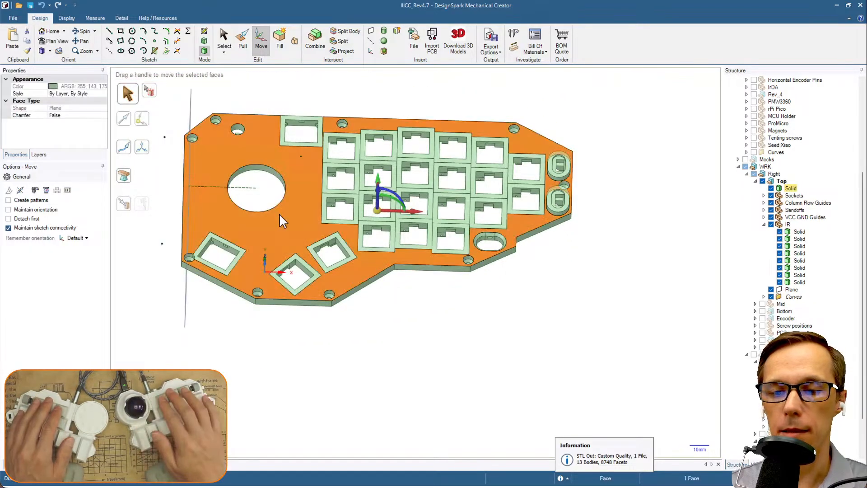
key("v")
left_click(535, 342)
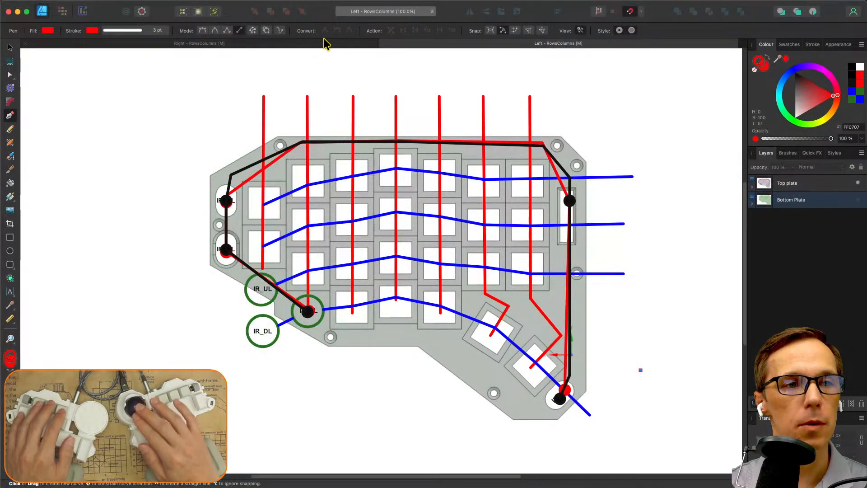
Switch to the Right - RowsColumns drawing in Affinity Designer and review its VCC and GND wiring.
left_click(321, 43)
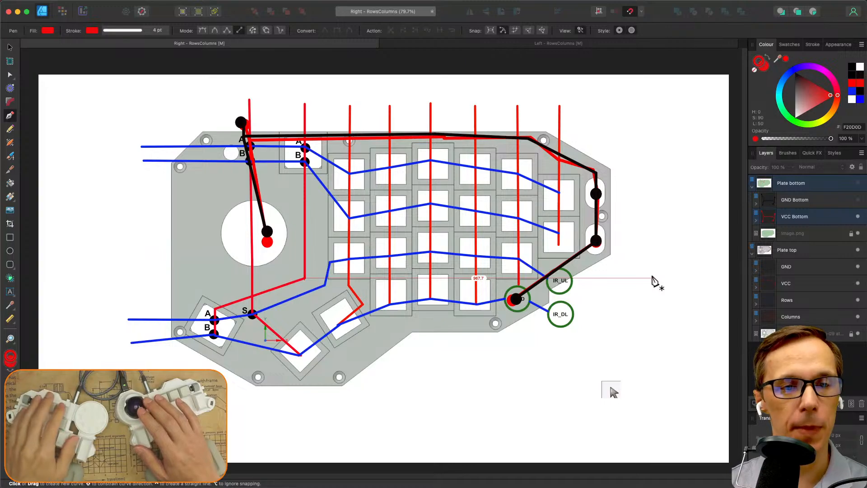
mouse_move(636, 269)
middle_mouse_down()
mouse_move(639, 285)
mouse_move(640, 265)
middle_mouse_up()
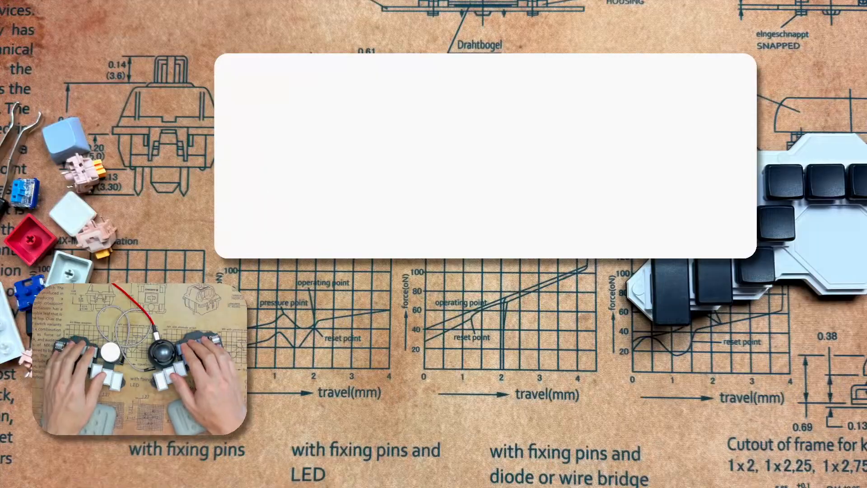
type("Thanks f")
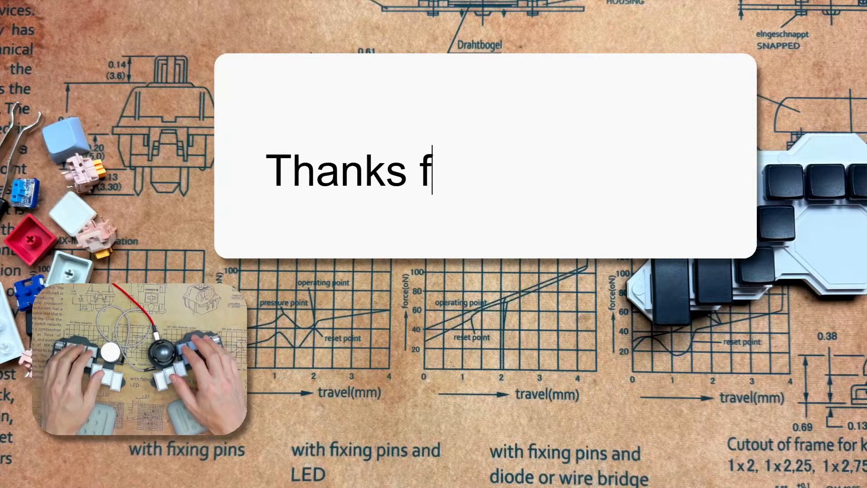
type("or wat")
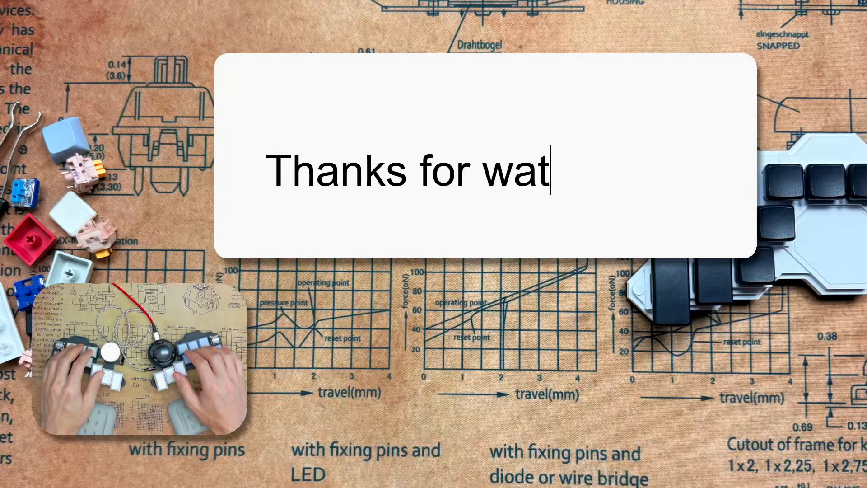
type("ching!")
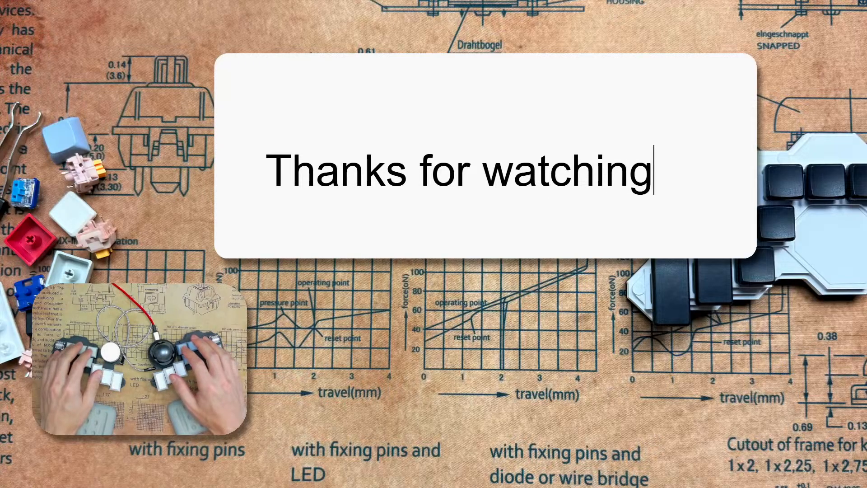